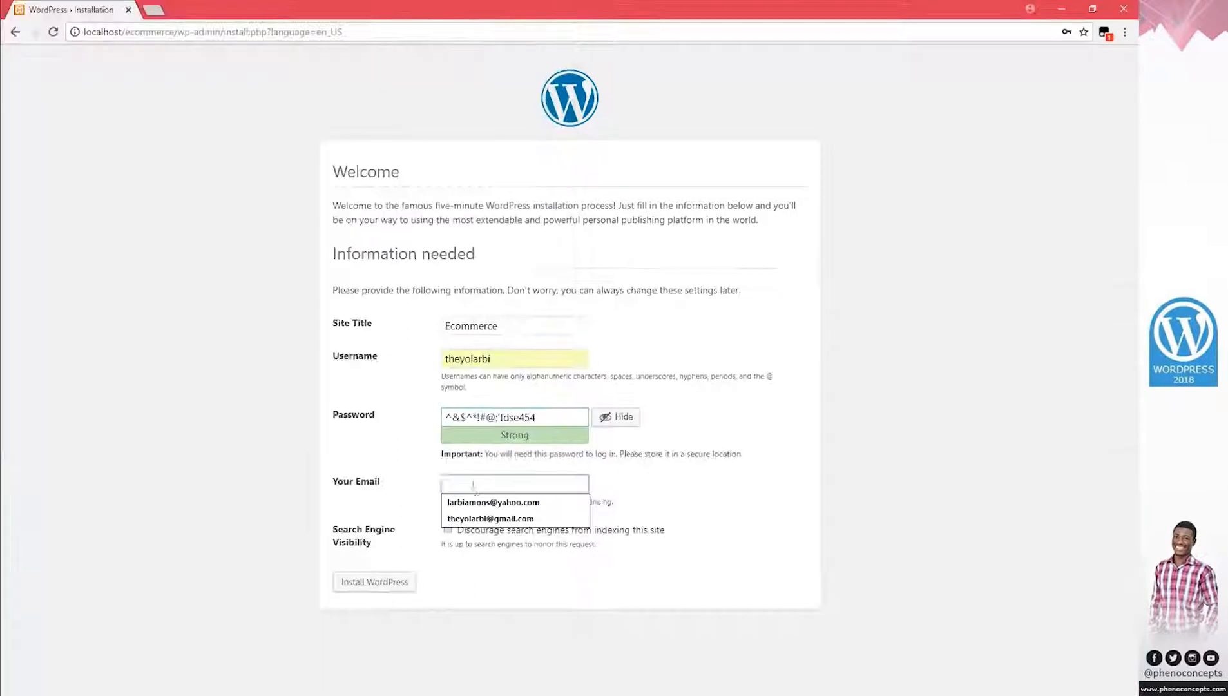
Install WordPress and log in to the admin dashboard with the saved username and password
left_click(377, 582)
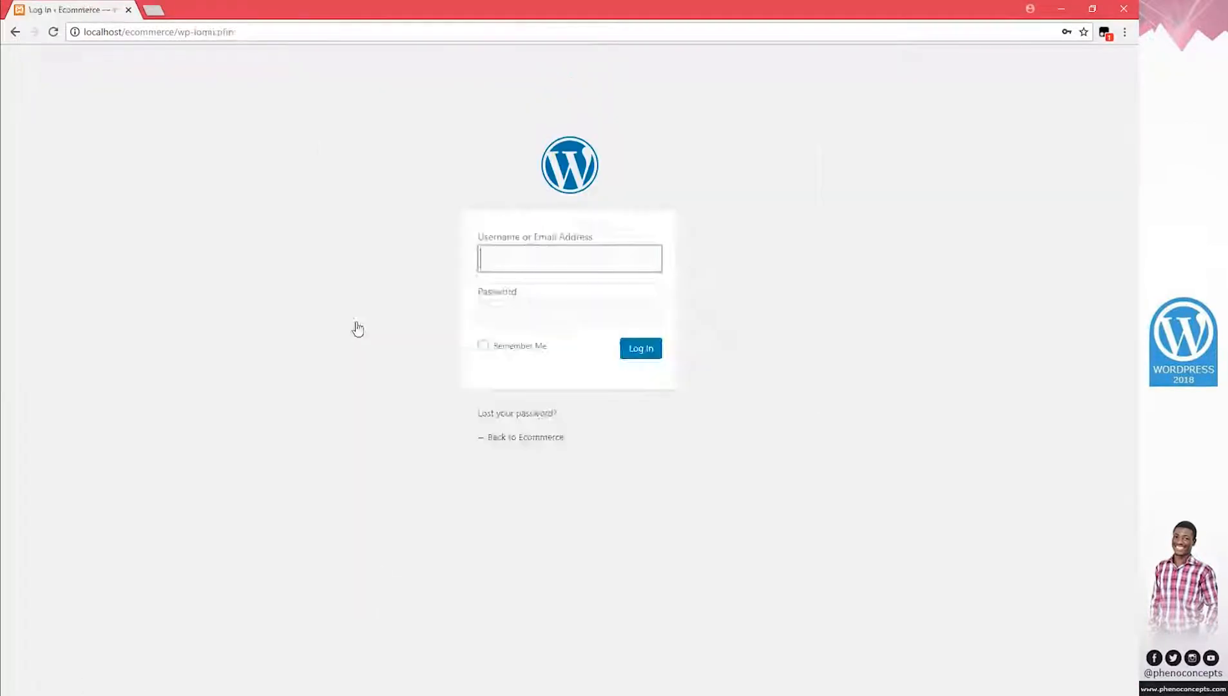
type("they")
key("Down")
left_click(526, 284)
left_click(527, 318)
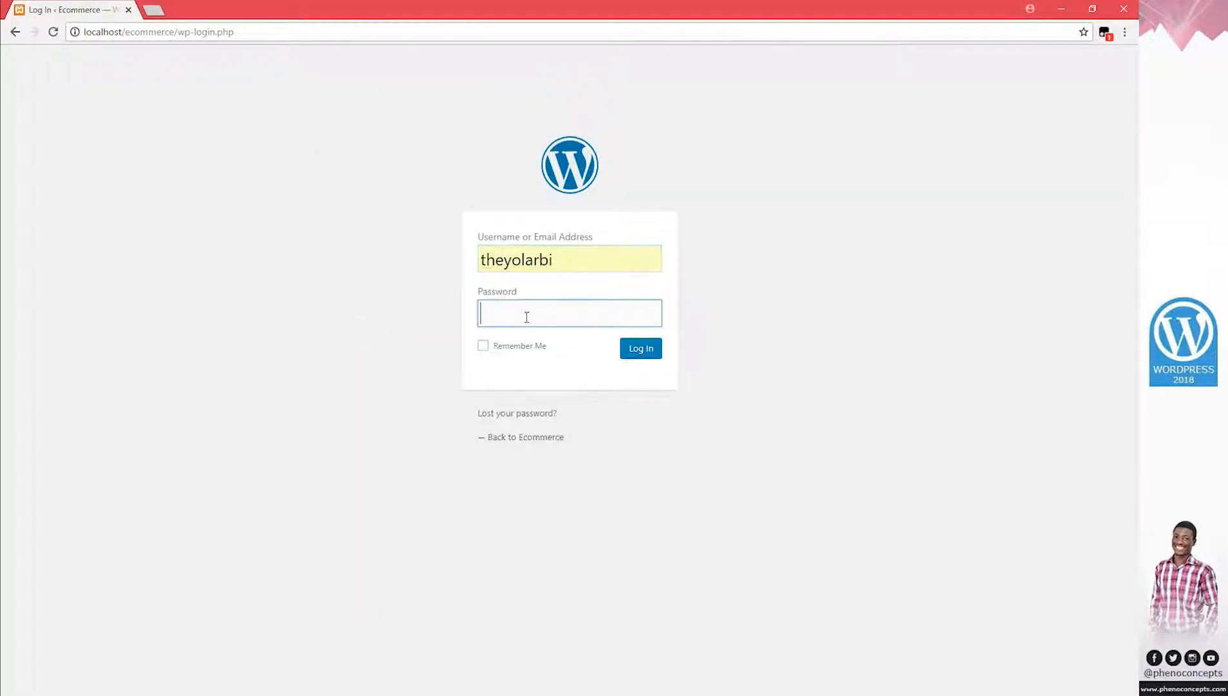
key("ctrl+v")
left_click(641, 350)
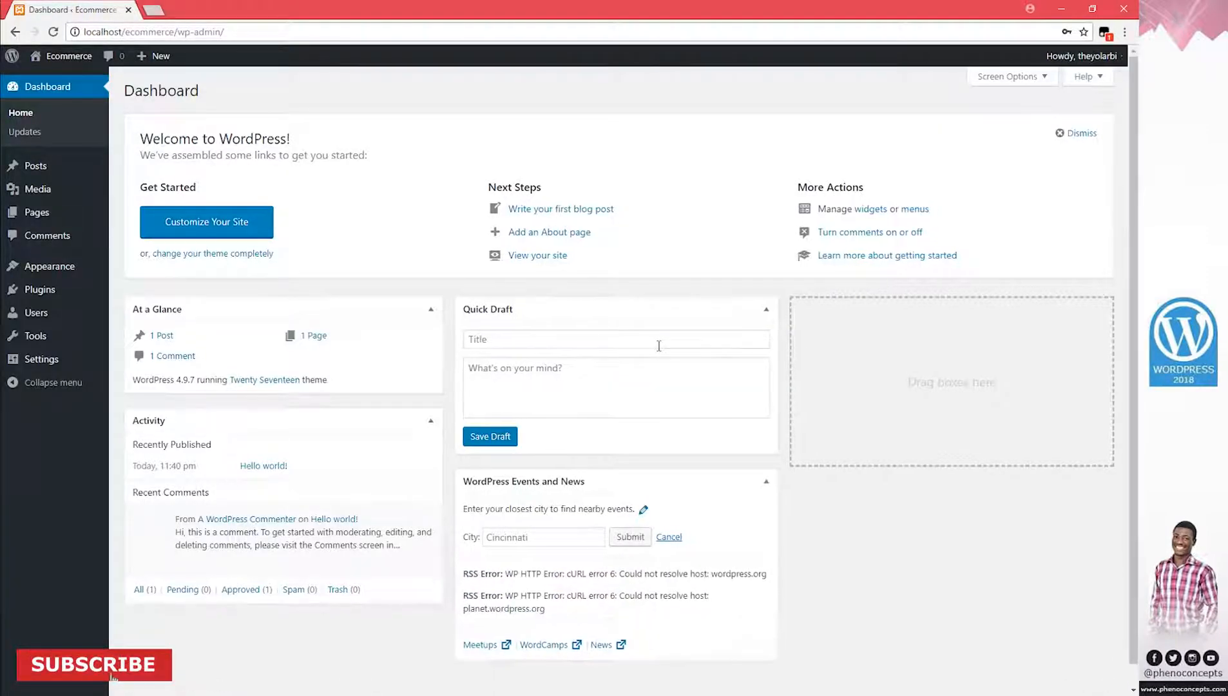
Preview the Ecommerce site in a new browser tab, then close that tab
right_click(78, 59)
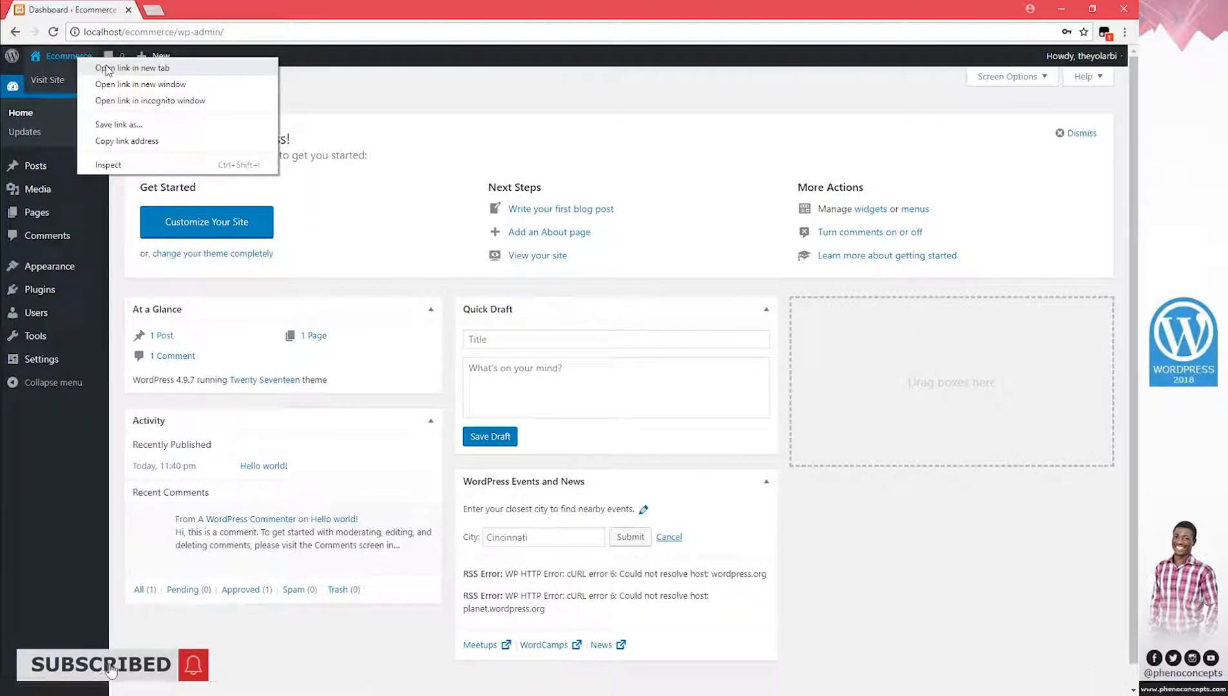
left_click(104, 66)
left_click(180, 11)
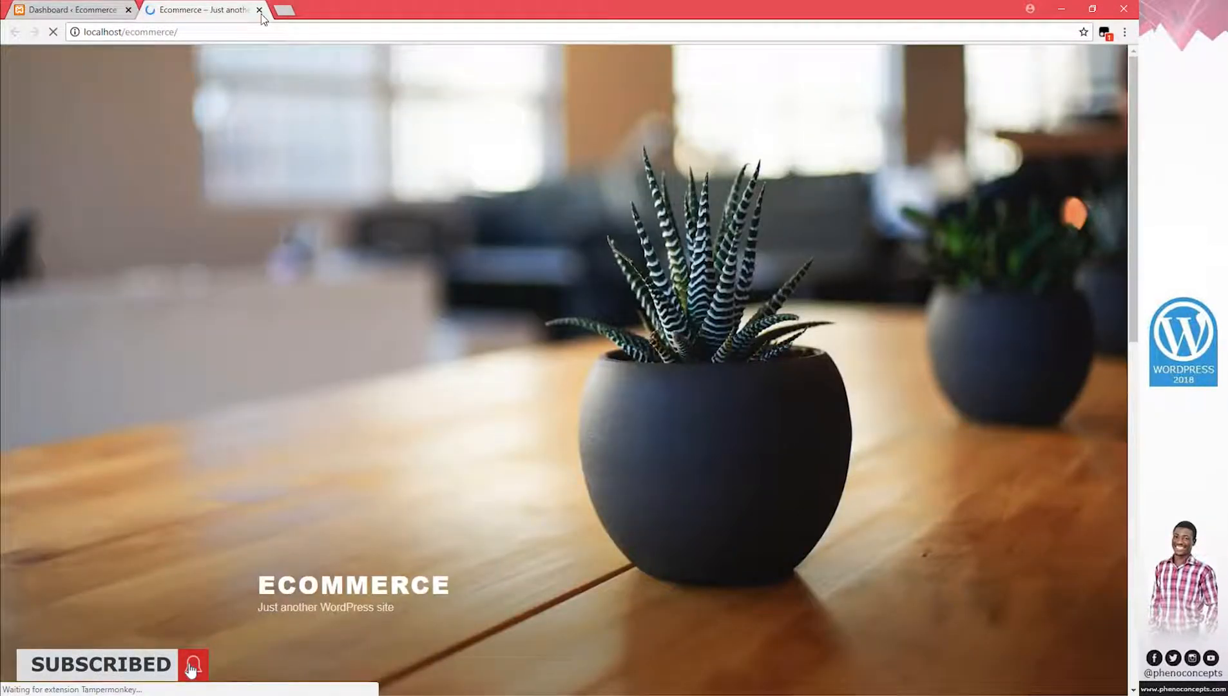
left_click(260, 10)
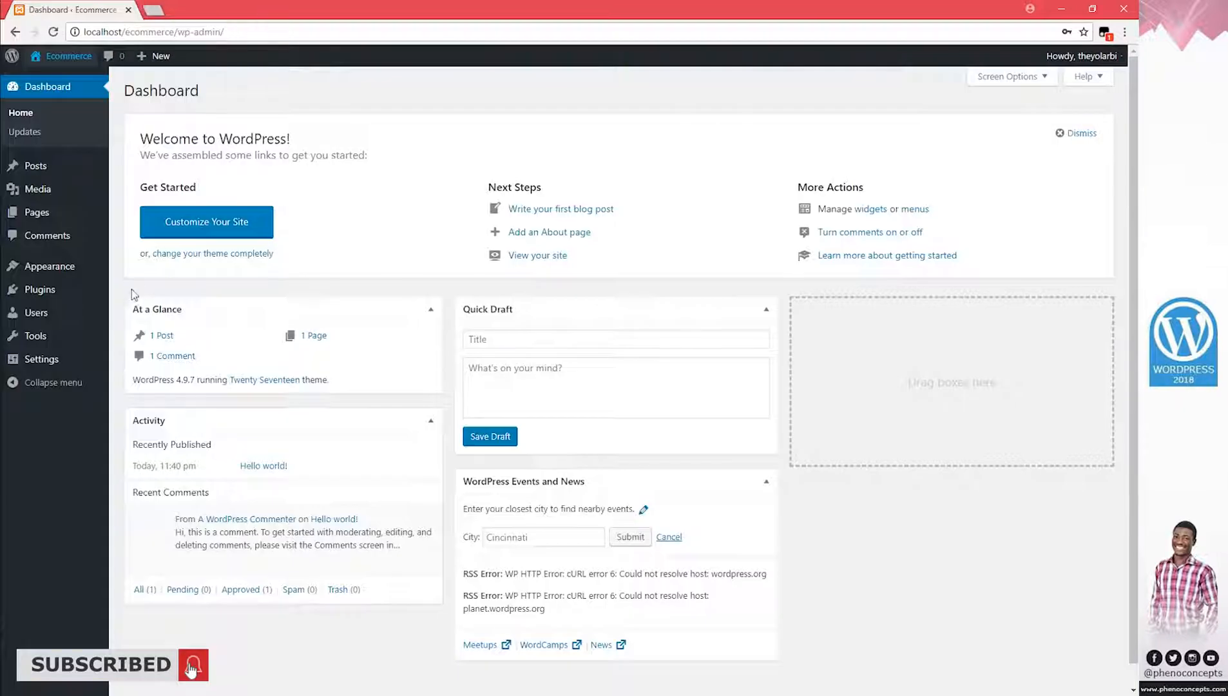
mouse_move(41, 268)
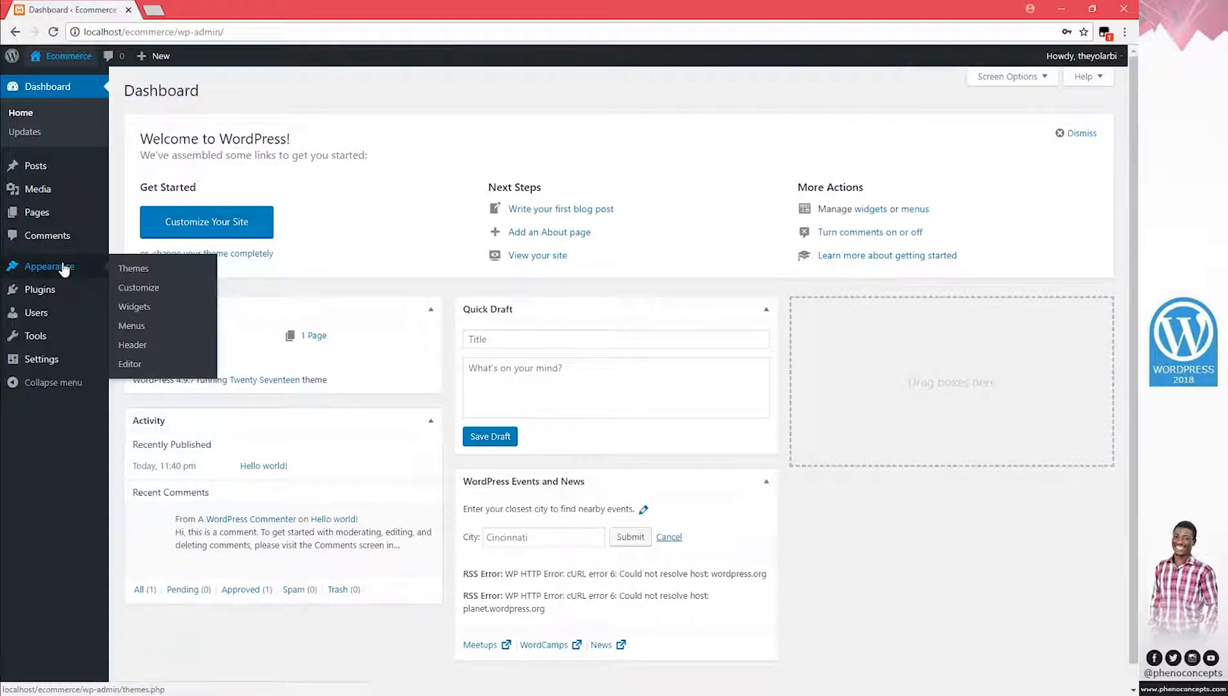
Upload storefront.2.3.3.zip as a new theme and try to install it
left_click(131, 272)
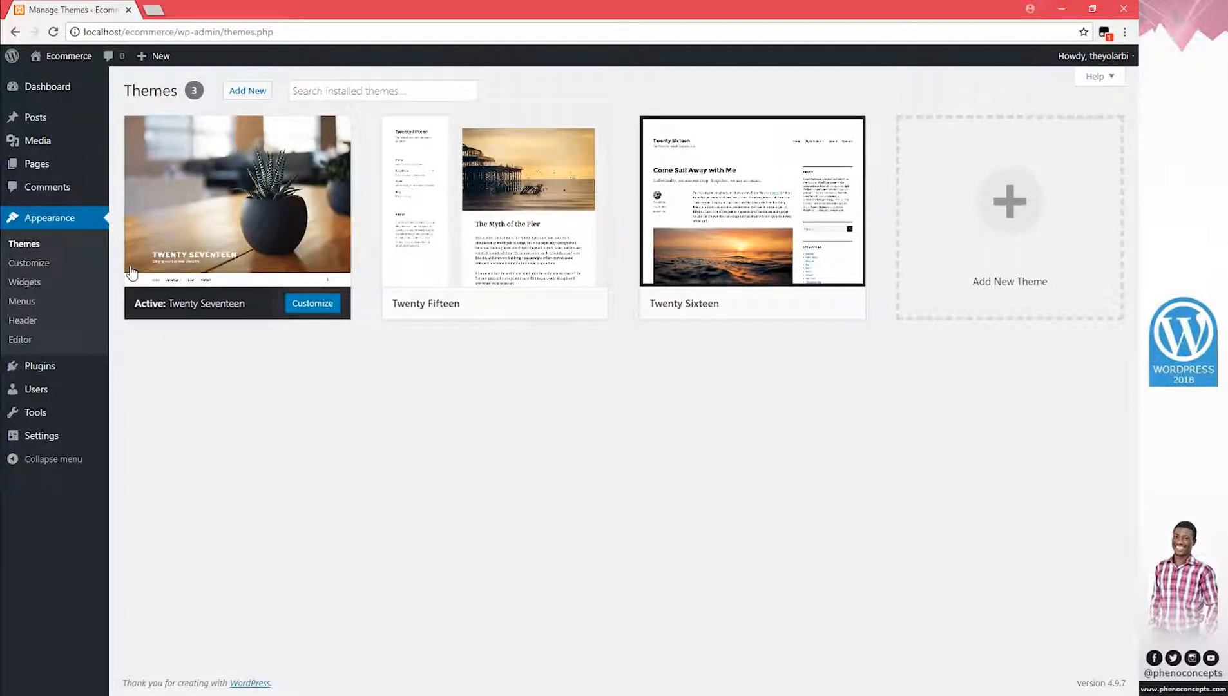
left_click(240, 95)
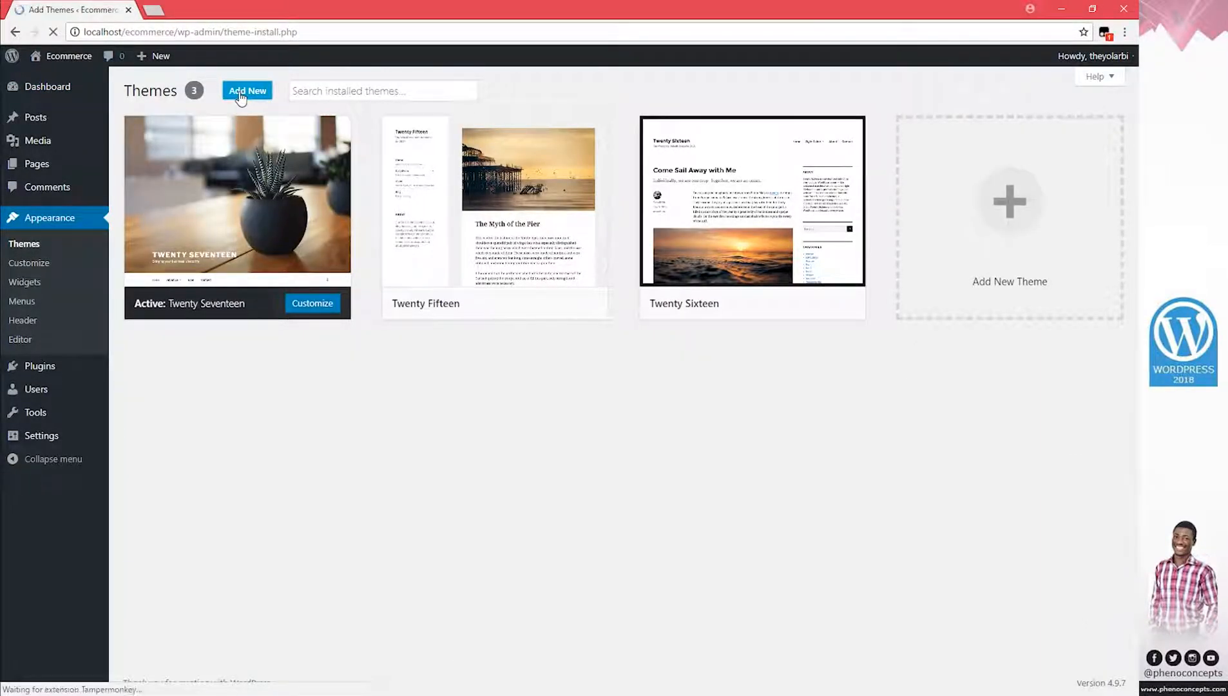
left_click(245, 94)
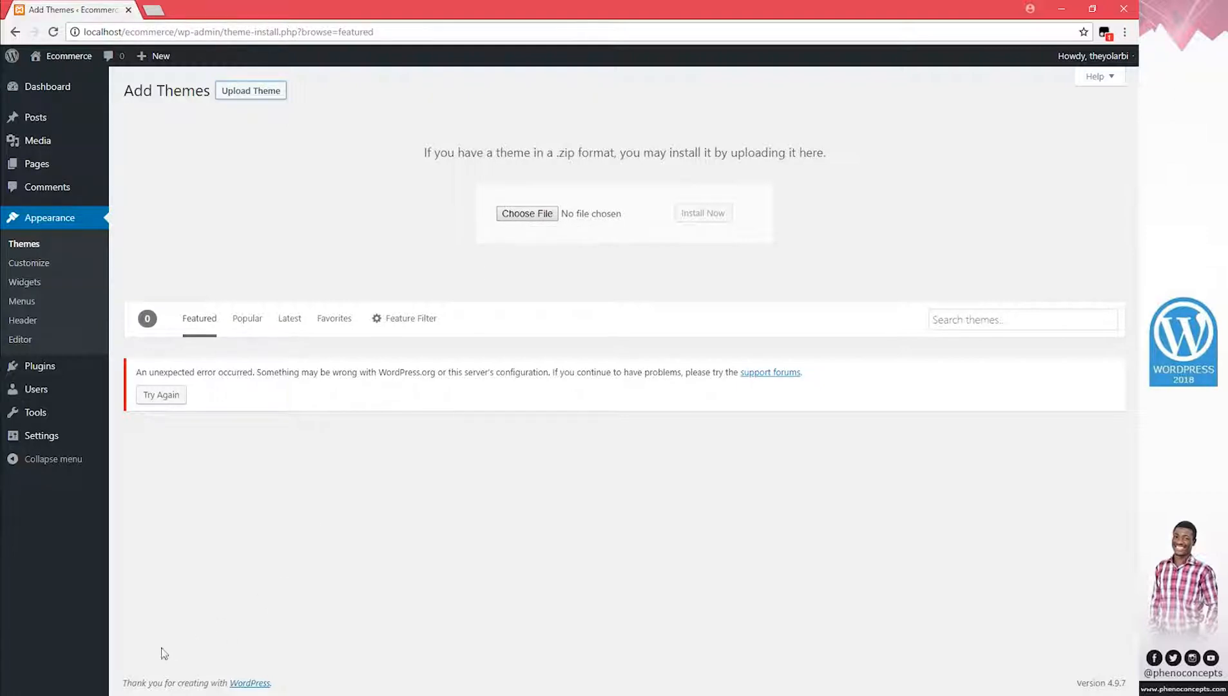
left_click(161, 695)
left_click(329, 364)
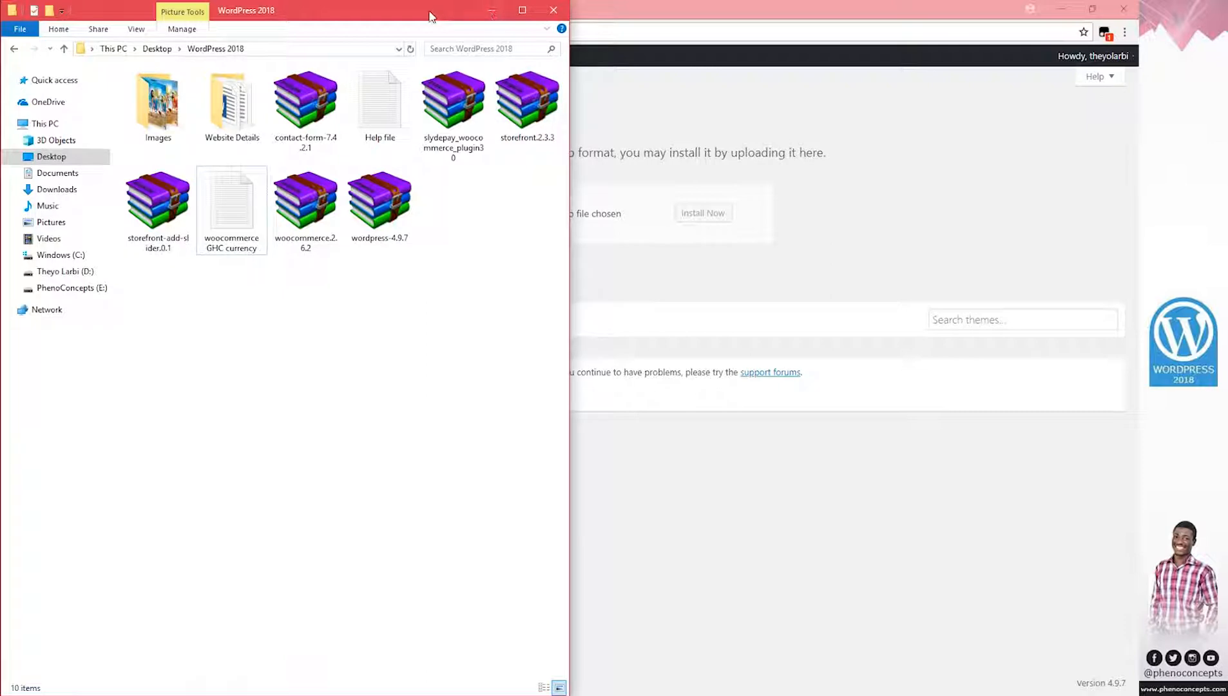
left_click_drag(439, 17, 511, 264)
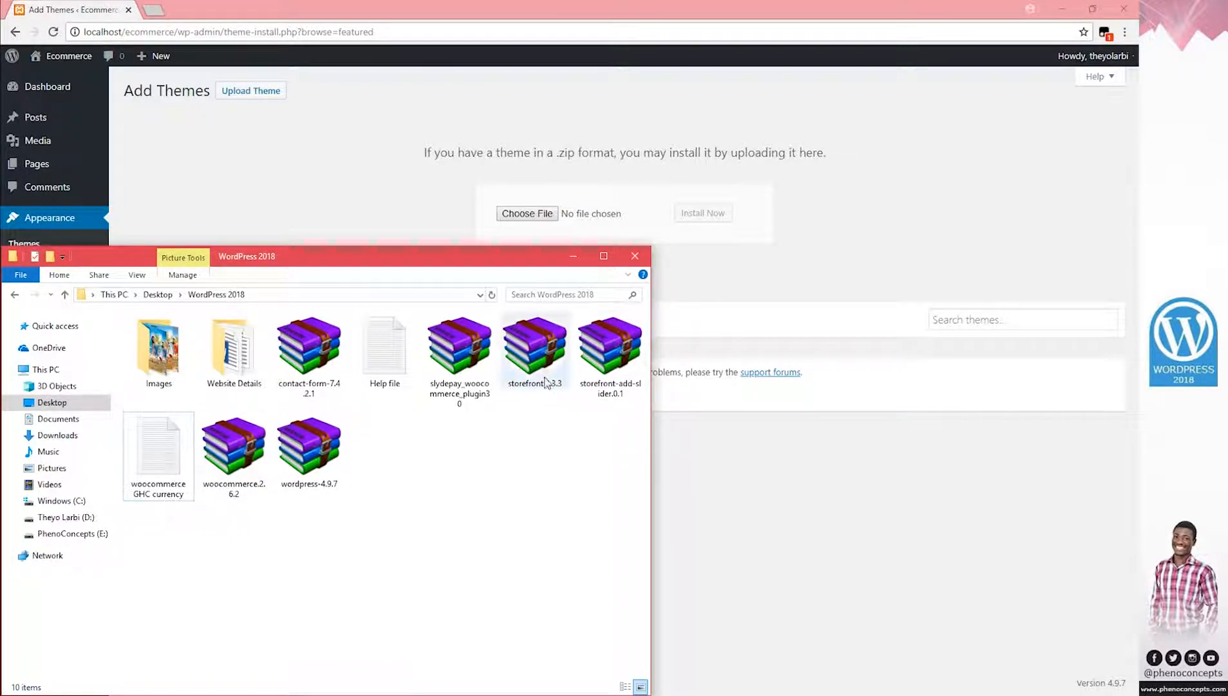
left_click_drag(535, 354, 541, 219)
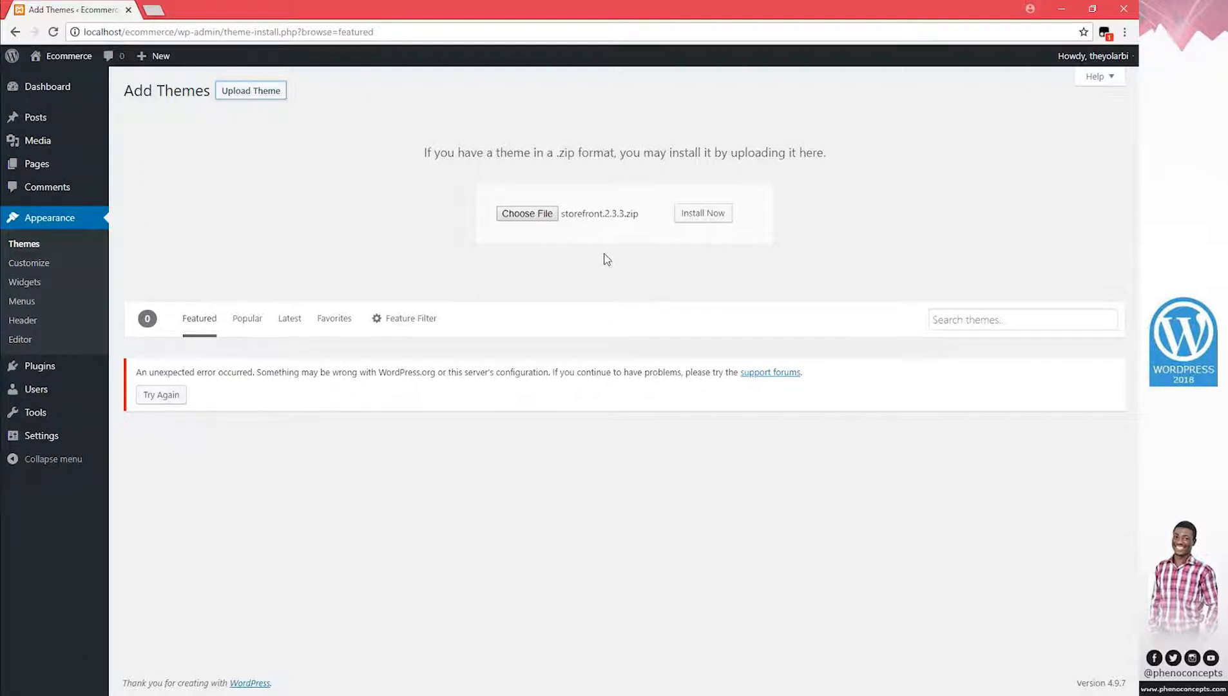
left_click(702, 217)
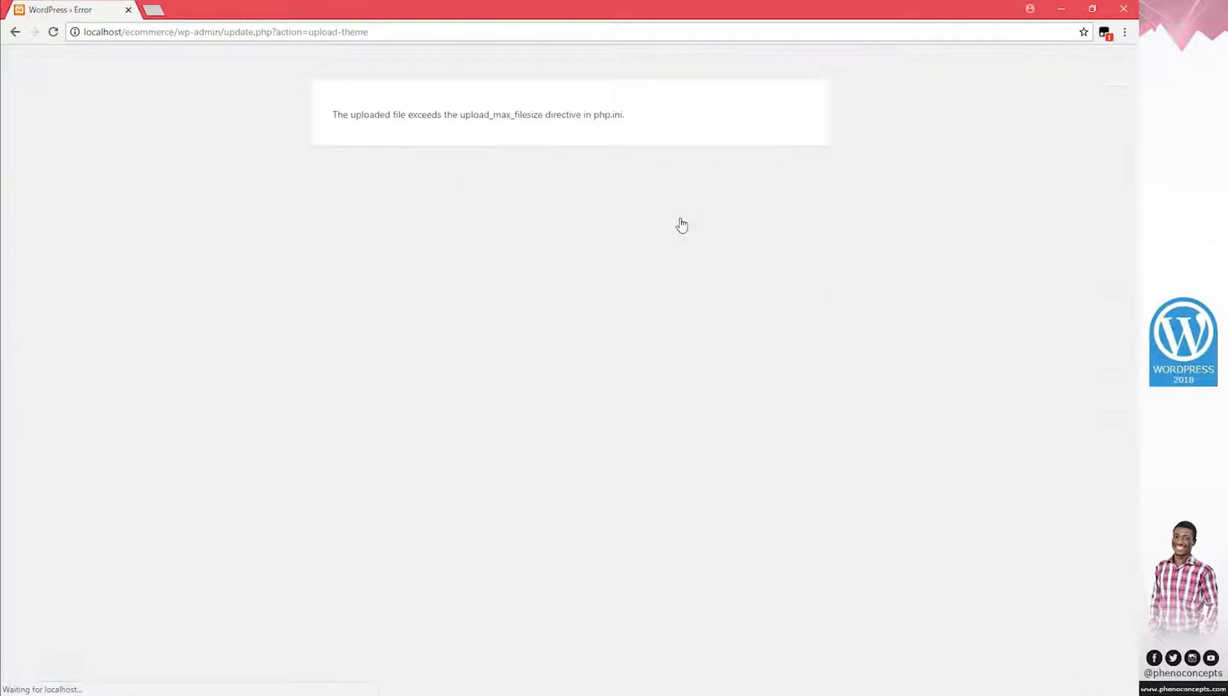
Leave the upload-size error page and open a second Explorer window beside the downloads folder
left_click(15, 31)
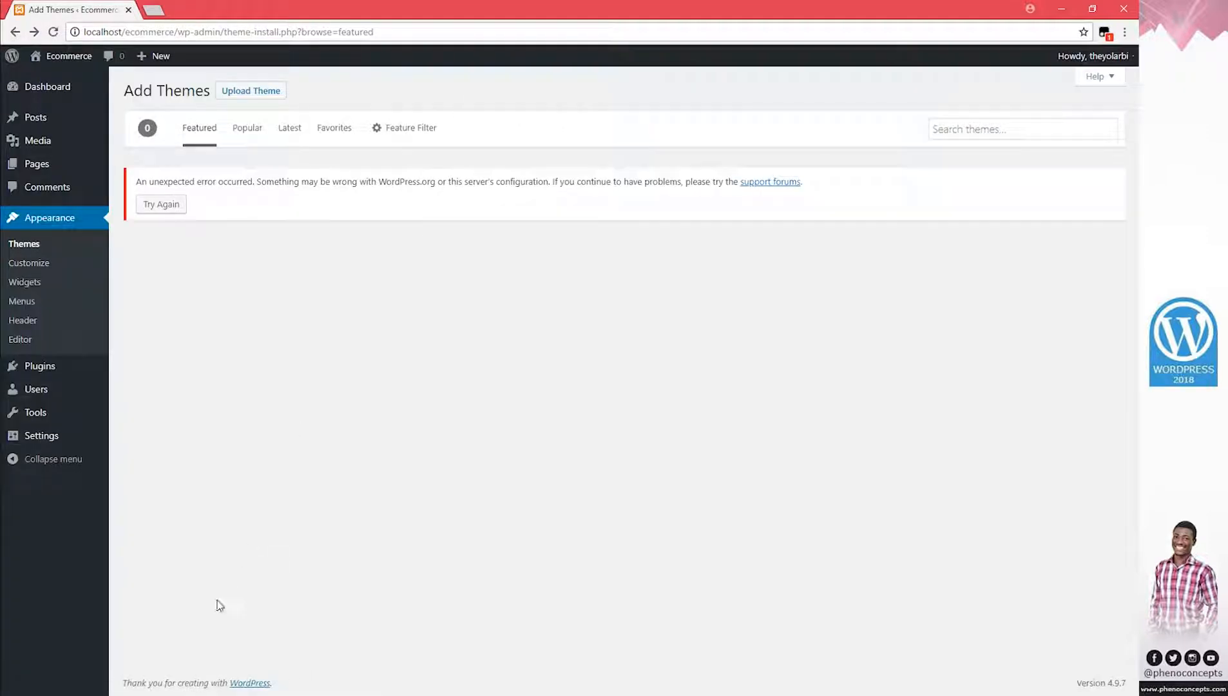
left_click(143, 695)
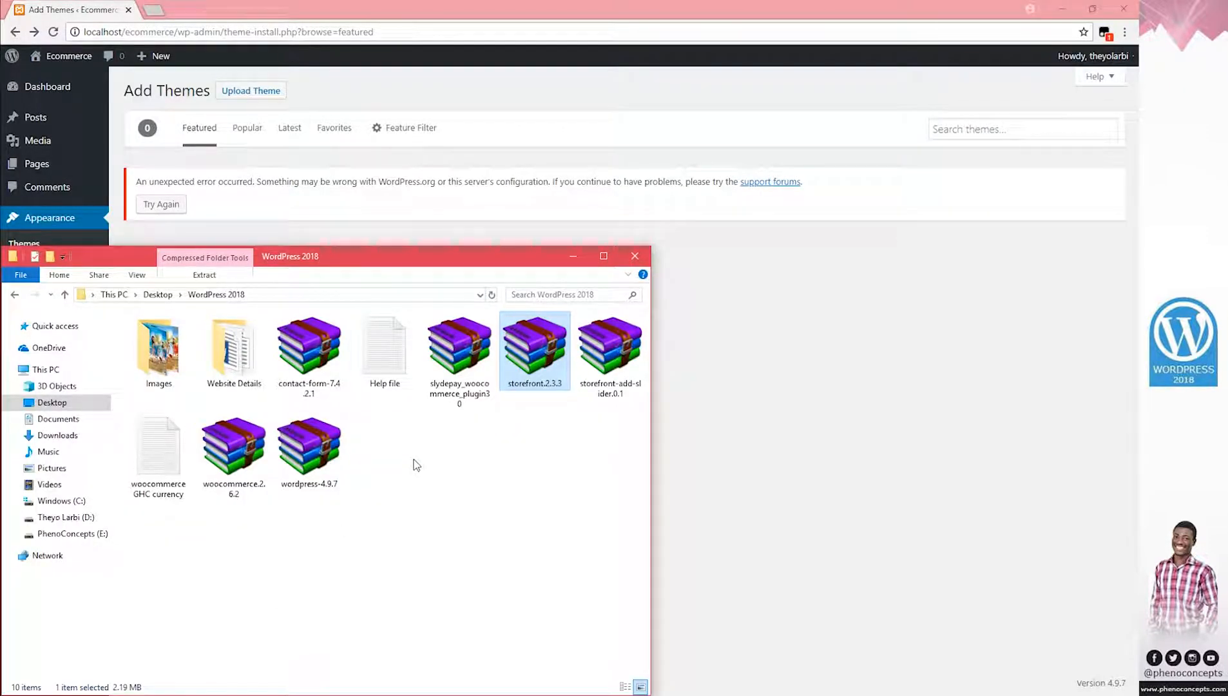
key("super+Right")
key("super+Down")
key("super+e")
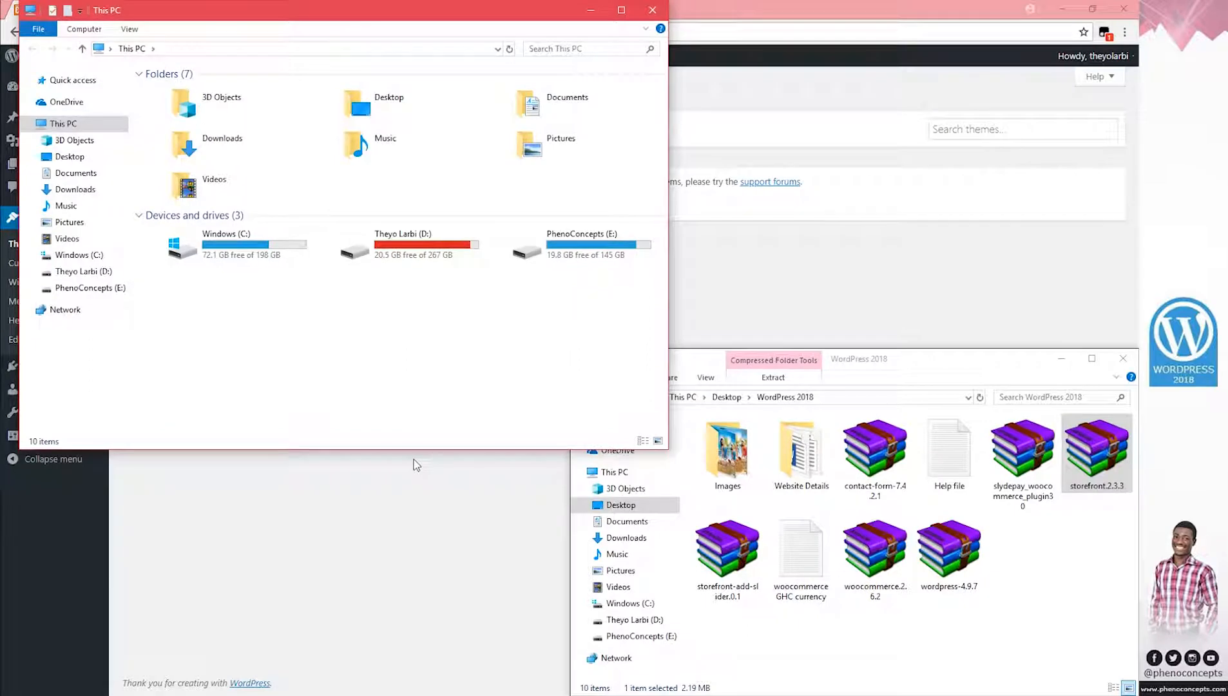
key("super+Right")
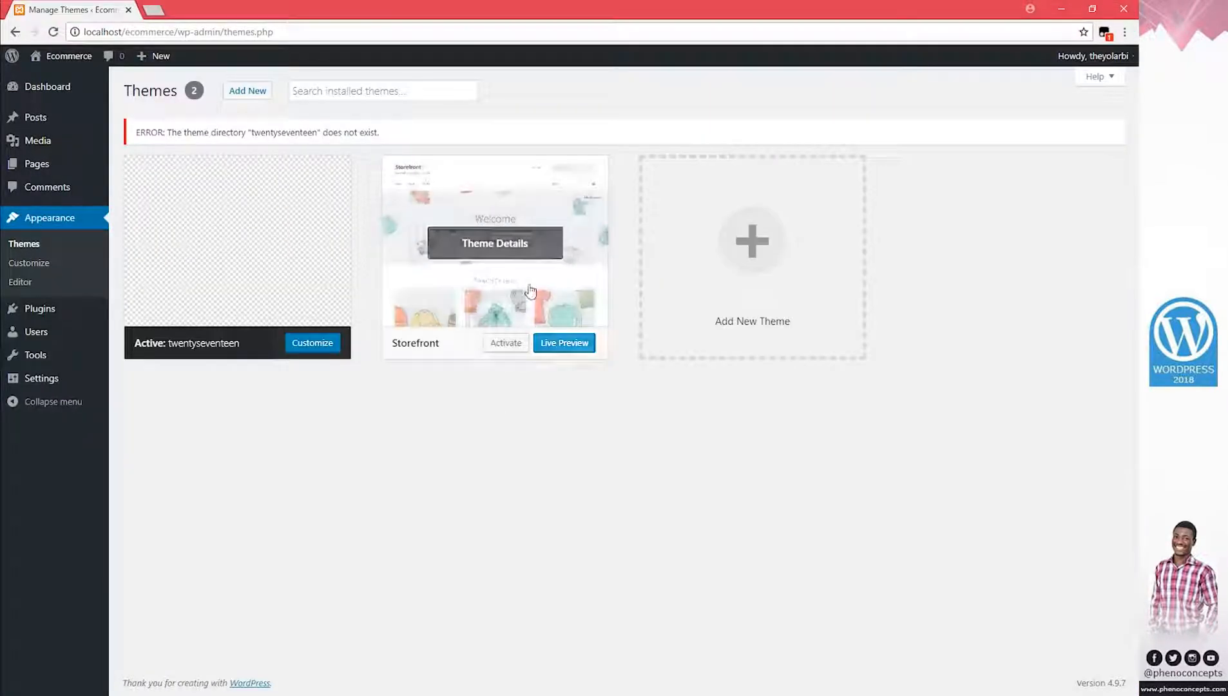
Activate the Storefront 2.3.3 theme and preview the restyled front end in a separate tab
left_click(530, 291)
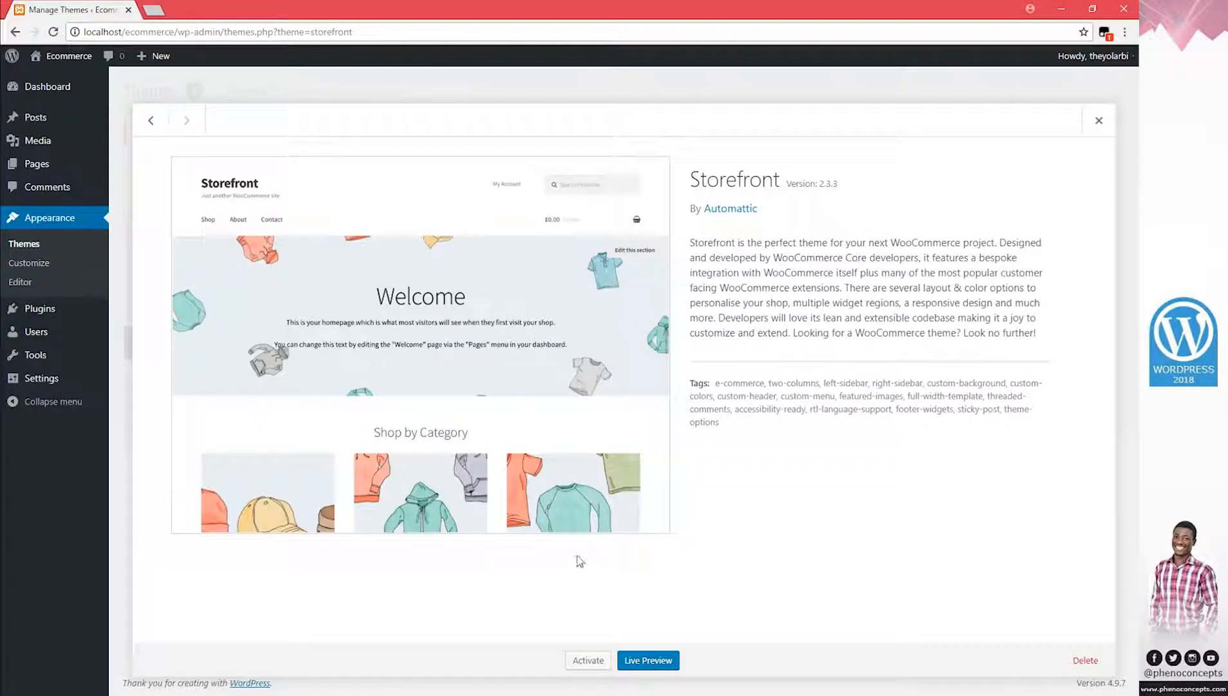
left_click(589, 661)
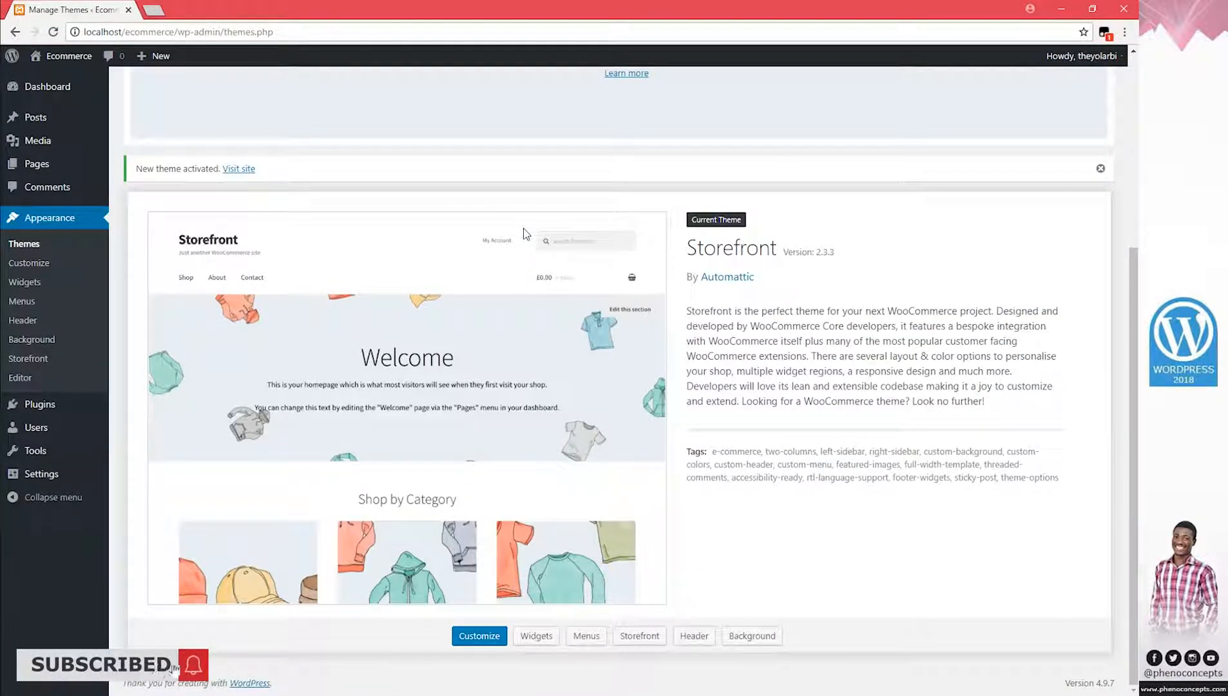
right_click(70, 56)
left_click(111, 67)
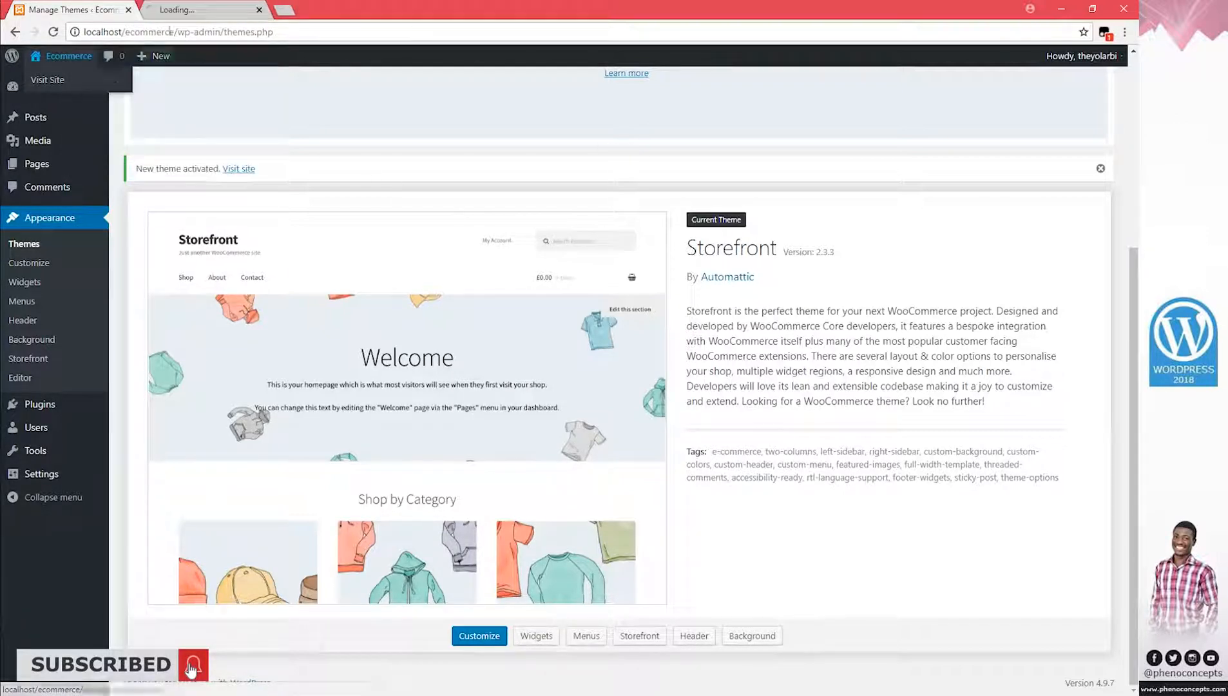
left_click(203, 12)
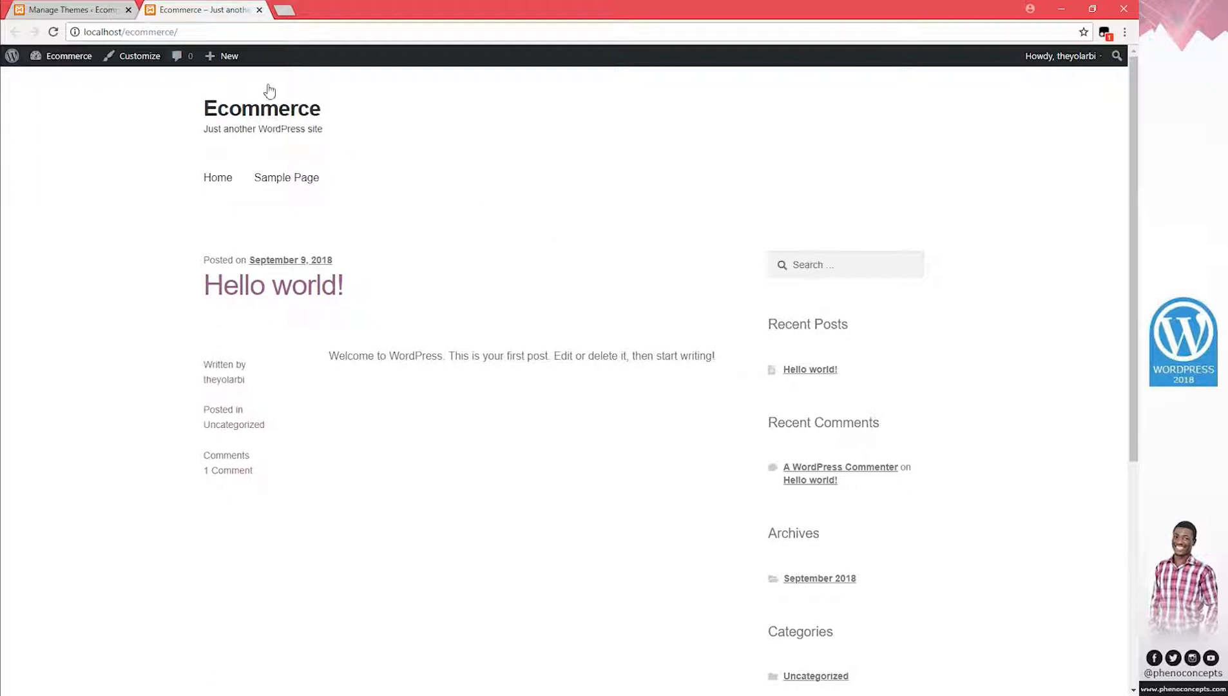
left_click(259, 10)
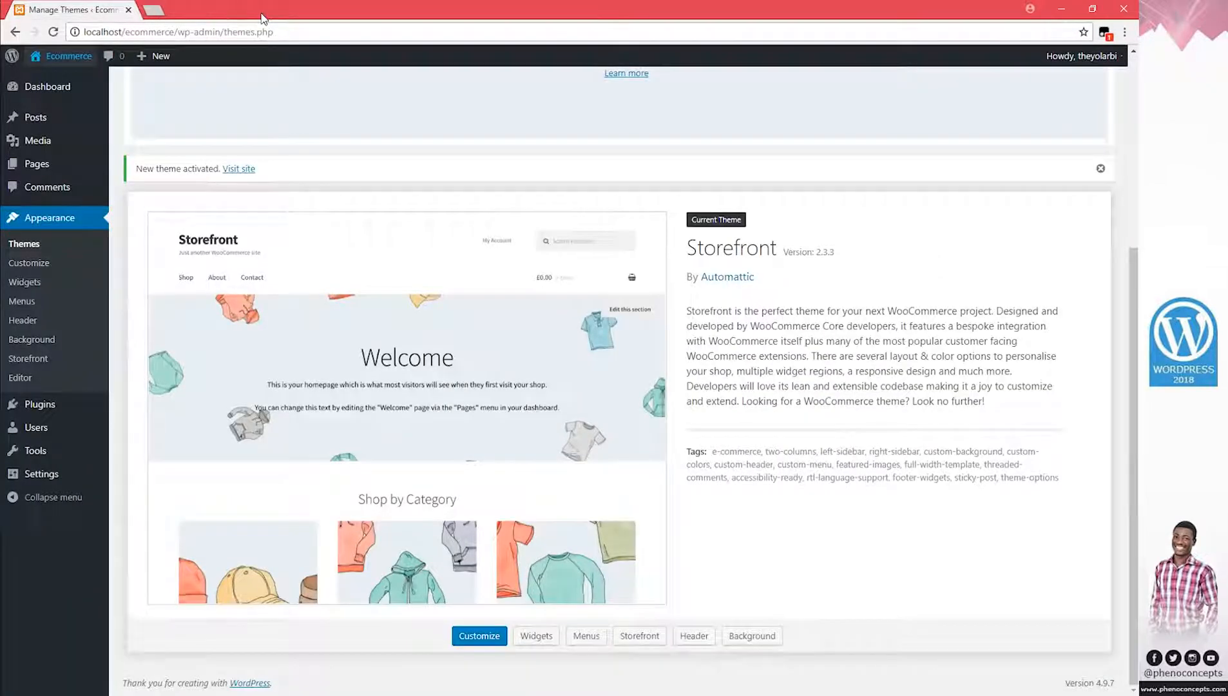
mouse_move(55, 474)
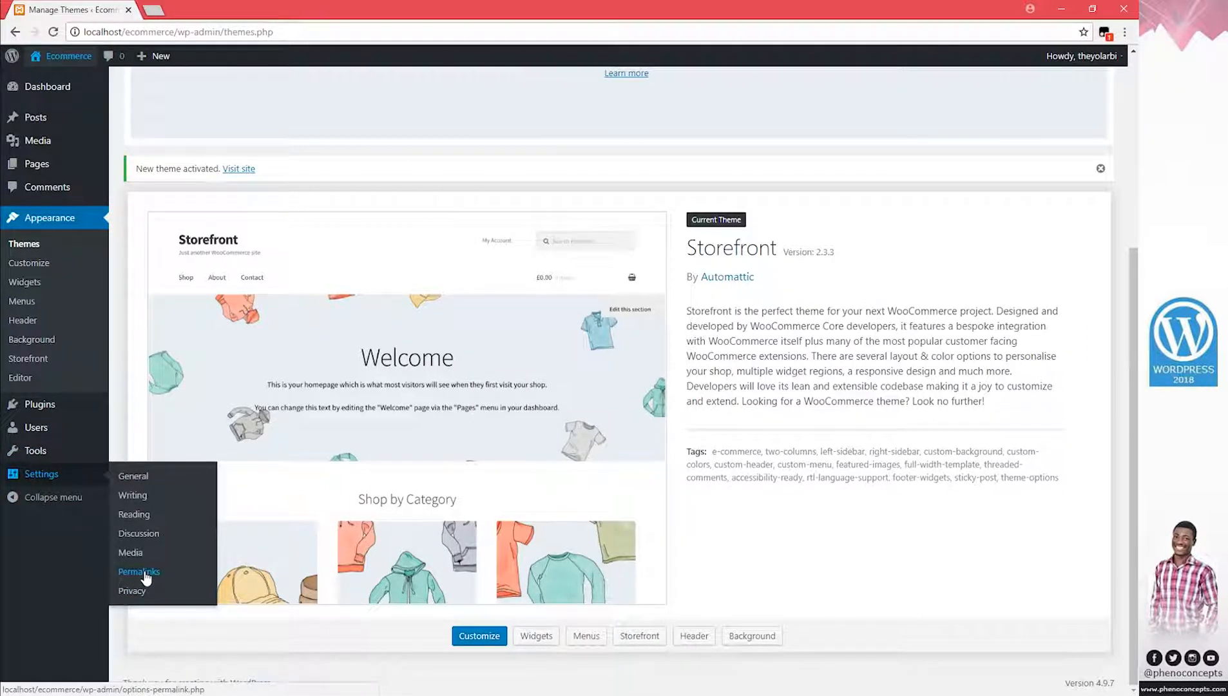
On Permalinks, try installing WooCommerce from the Storefront notice, then go to Plugins > Add New
left_click(145, 578)
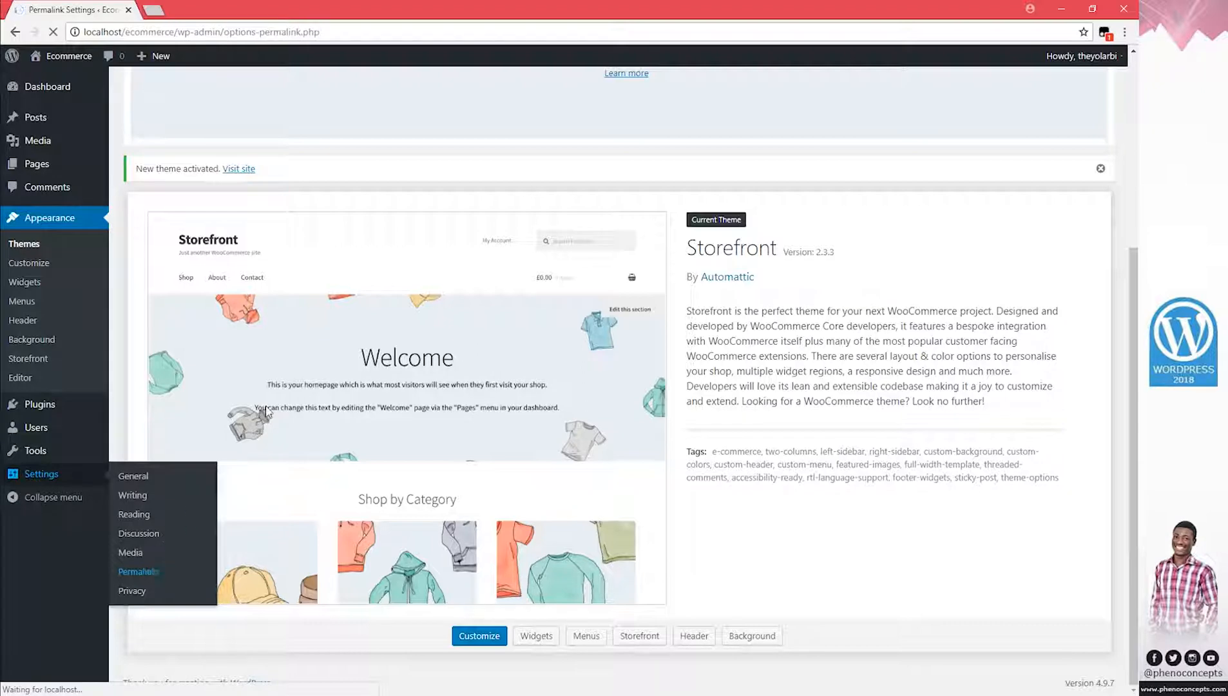
scroll(285, 388, "down", 3)
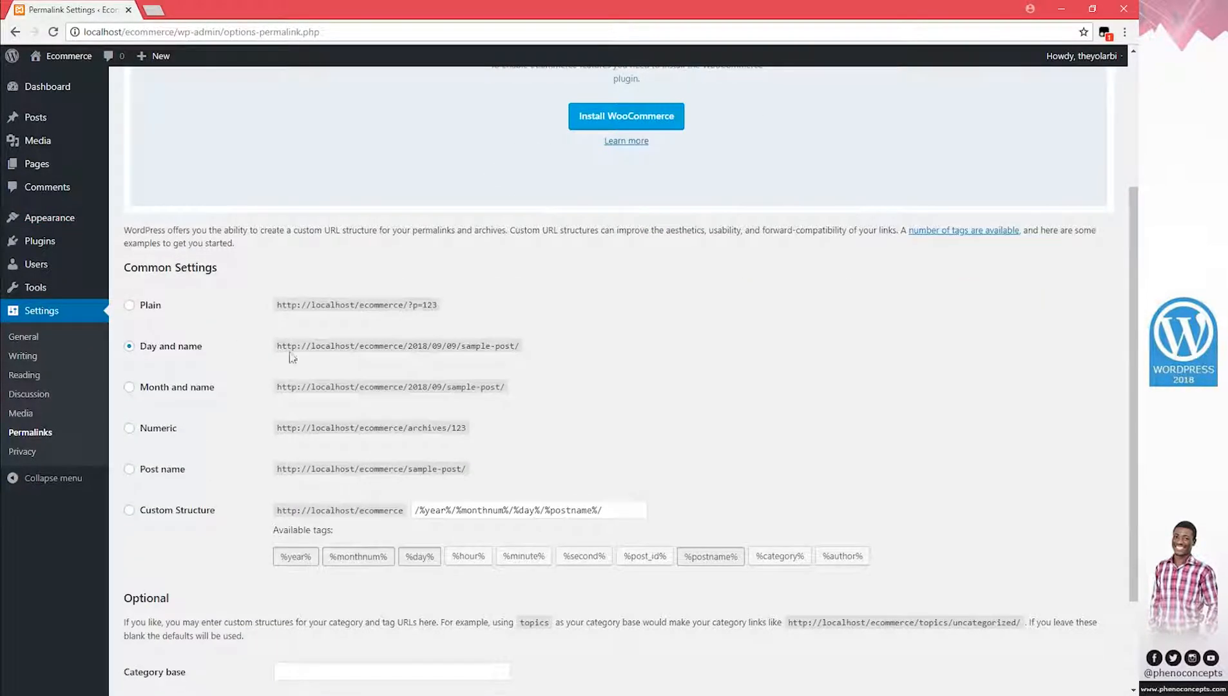
scroll(315, 359, "up", 3)
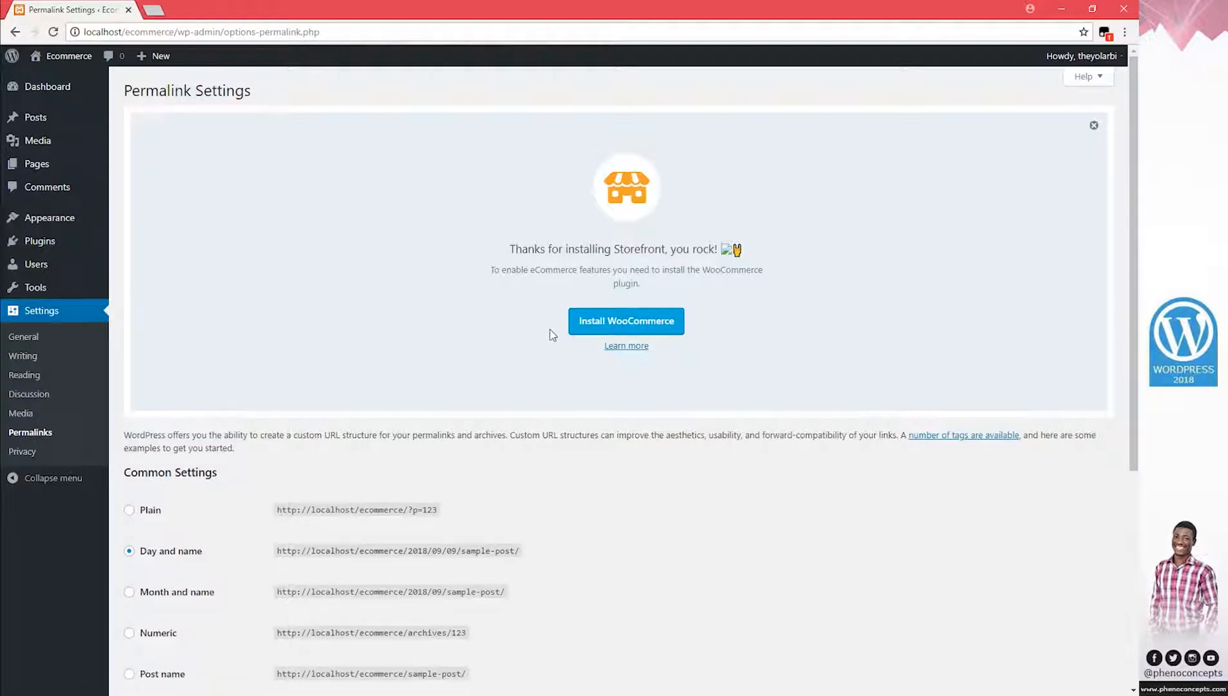
left_click(644, 325)
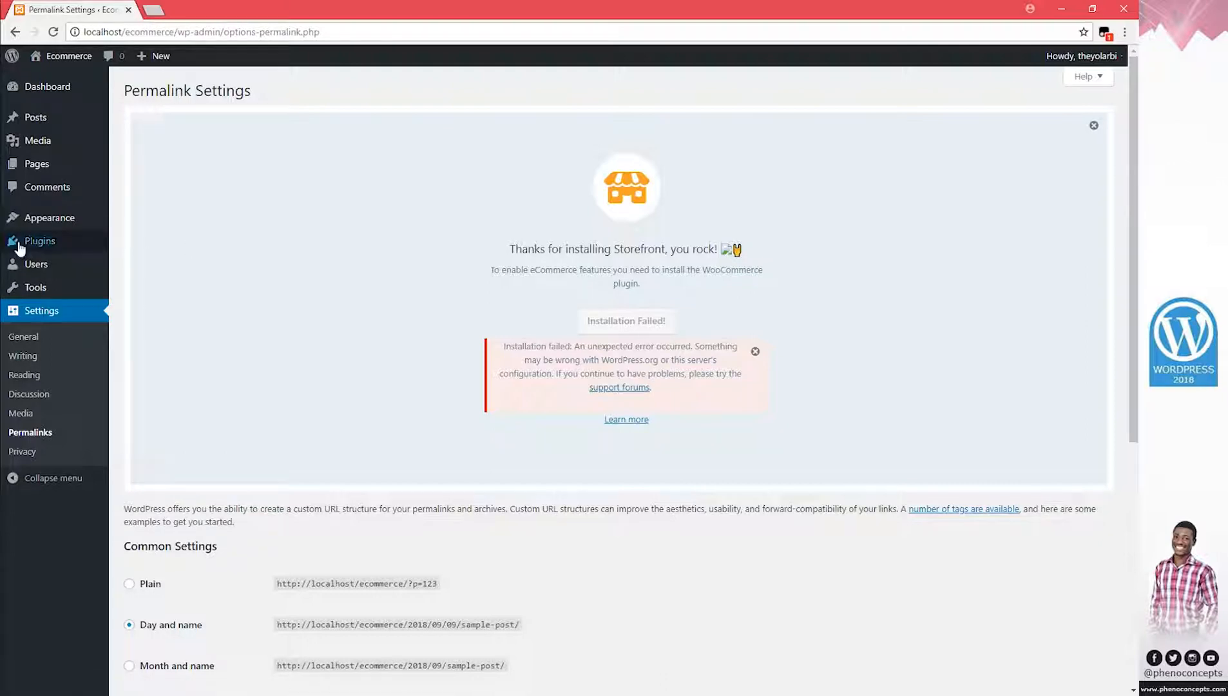
mouse_move(40, 248)
left_click(133, 265)
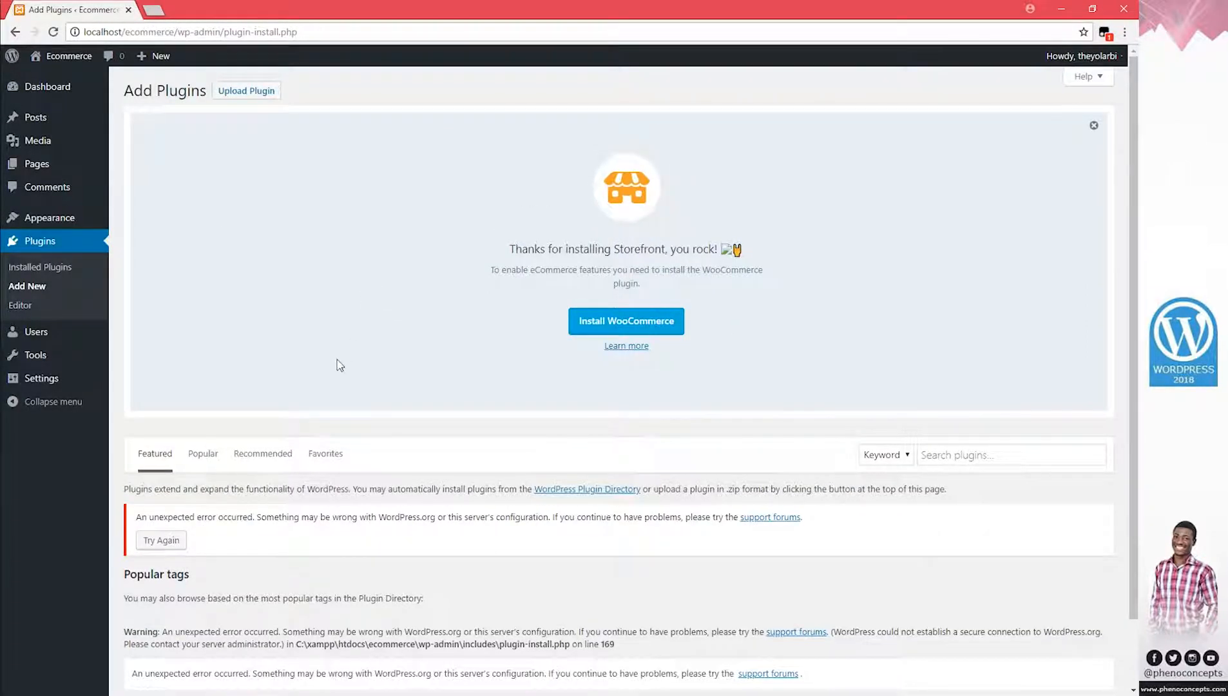
Upload woocommerce.2.6.2.zip as a plugin, install it, and activate it
scroll(340, 365, "down", 1)
scroll(215, 148, "up", 2)
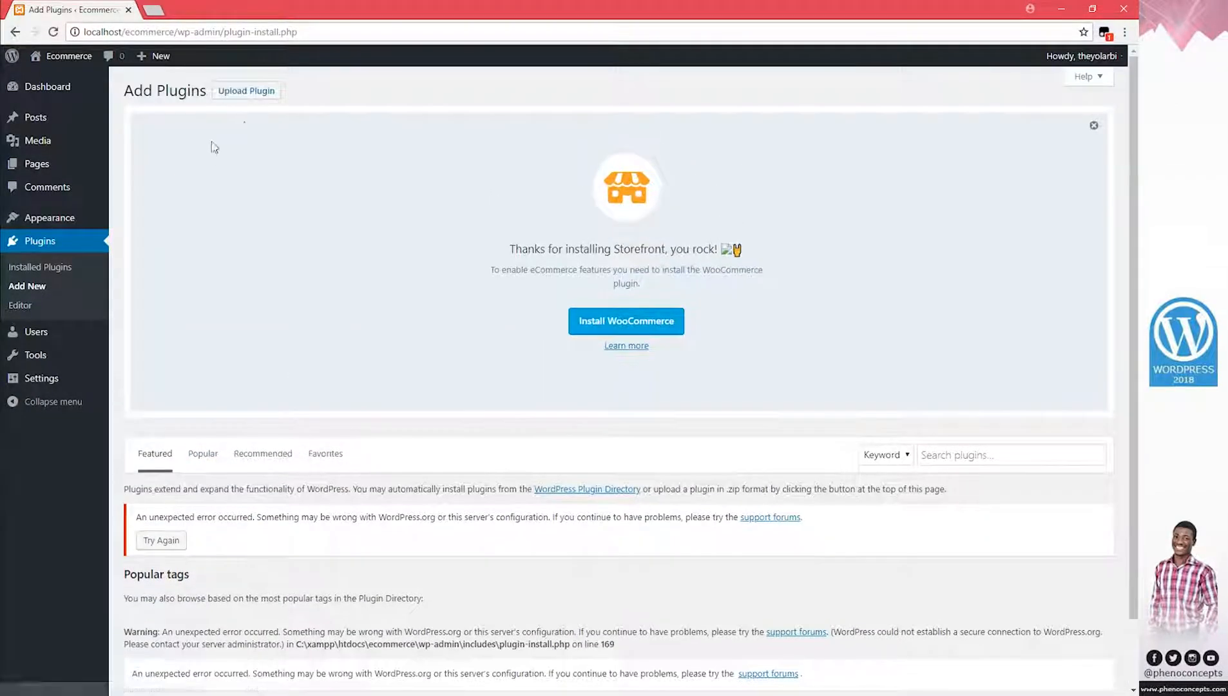
left_click(247, 91)
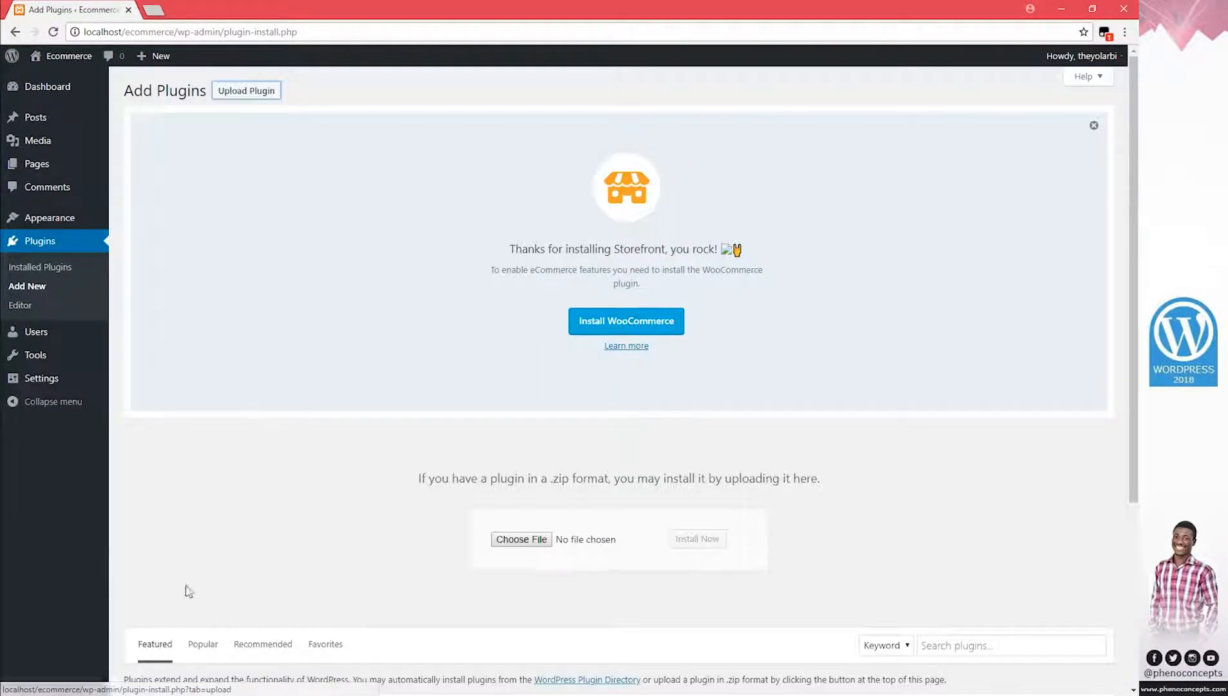
left_click(177, 693)
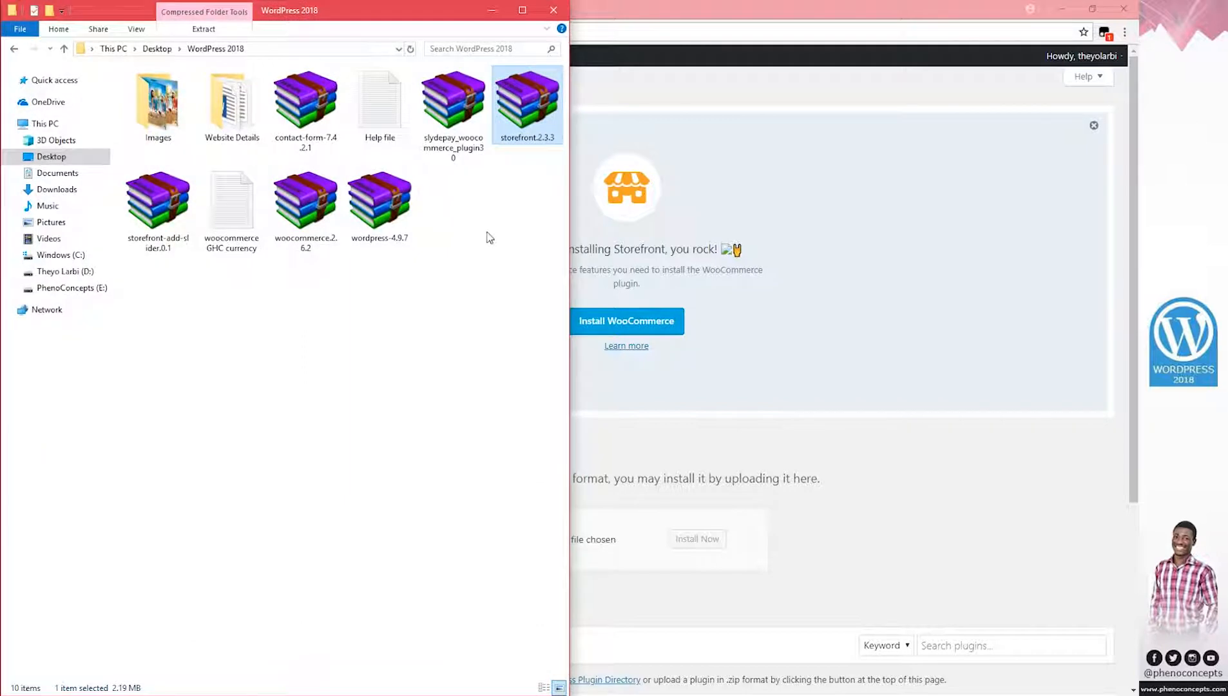
left_click(487, 236)
left_click_drag(304, 213, 386, 123)
left_click_drag(377, 12, 224, 78)
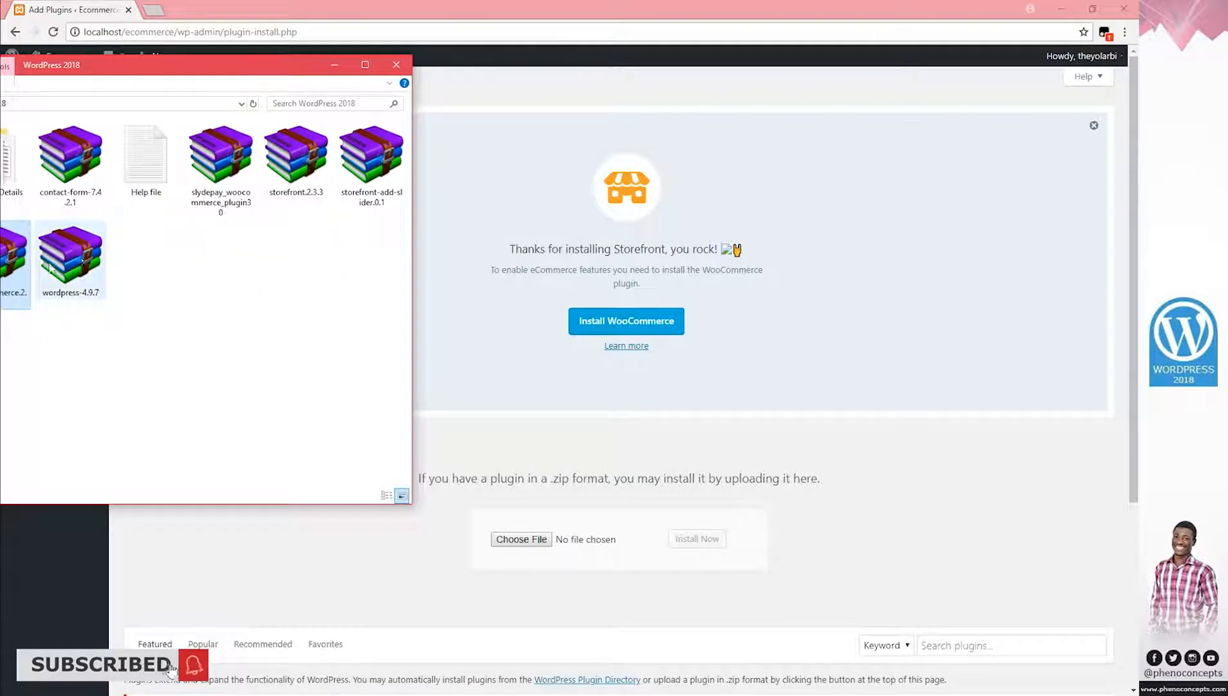
left_click_drag(16, 267, 525, 545)
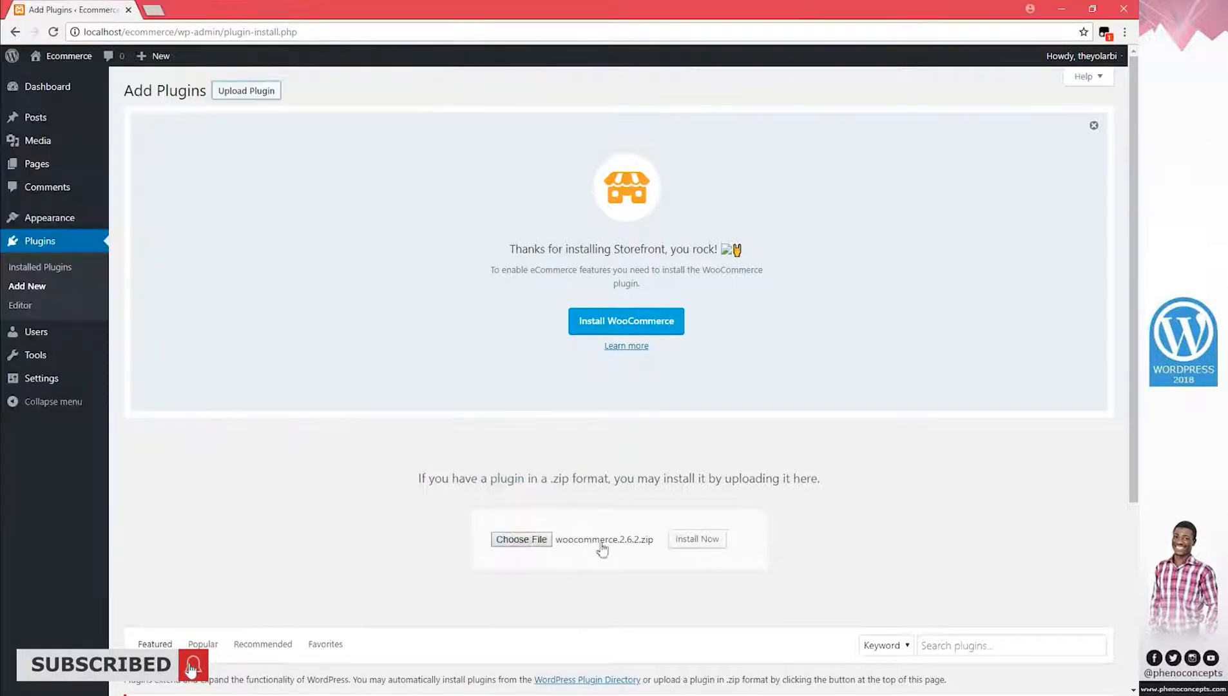
left_click(709, 539)
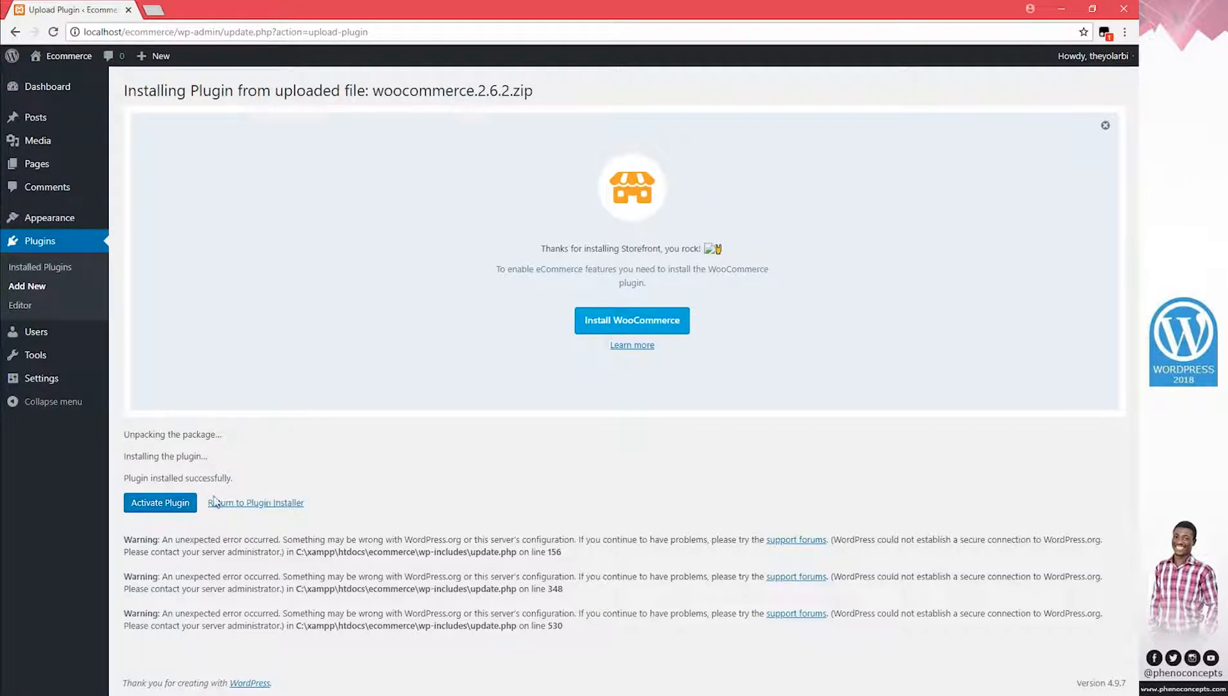
left_click(169, 505)
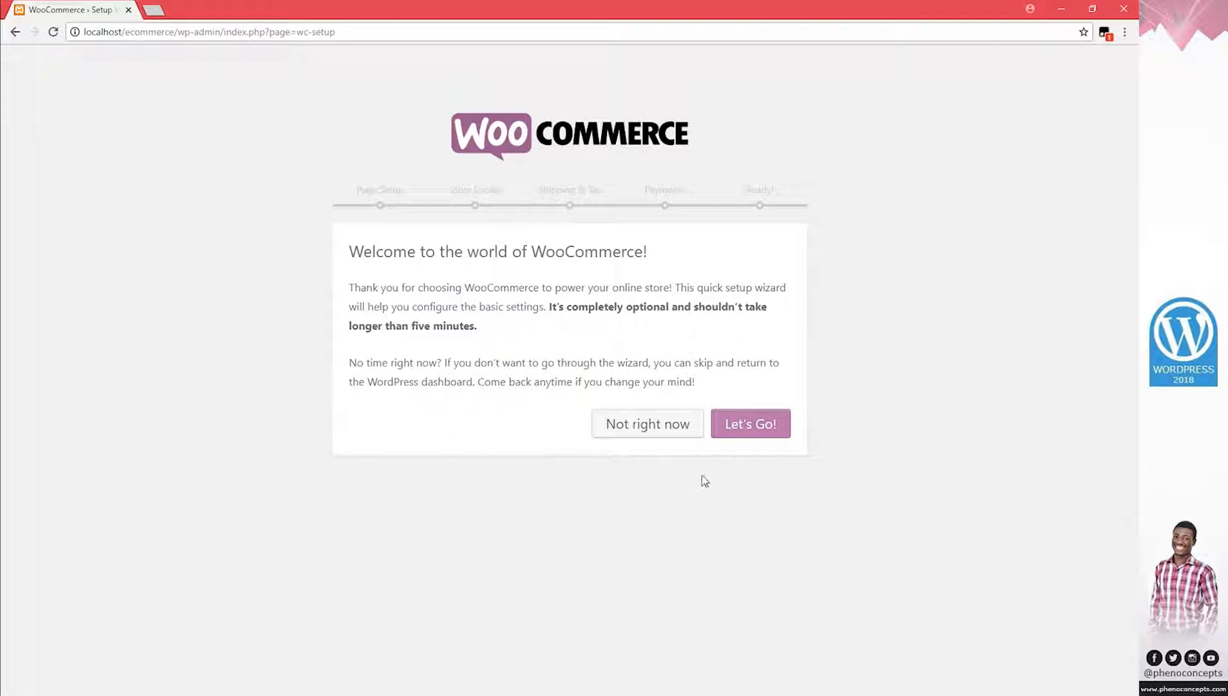
Start the WooCommerce wizard, keep the default store pages, and choose Ghana with Ghana cedi (₵)
left_click(751, 426)
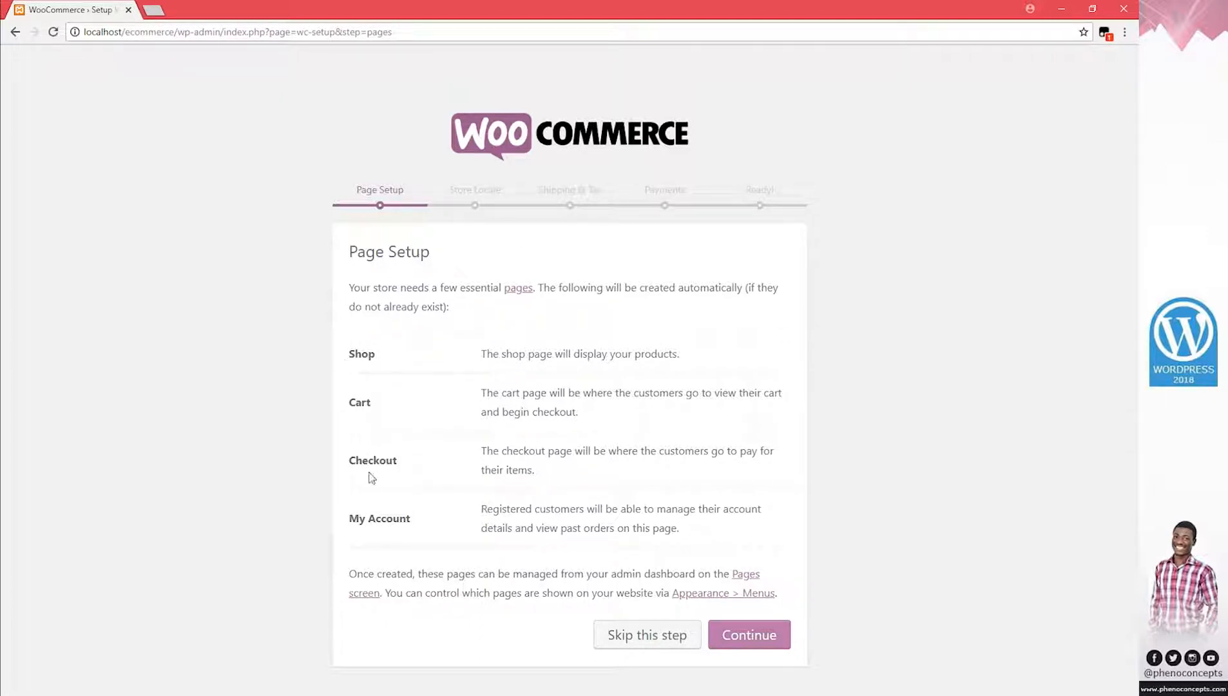
left_click(751, 639)
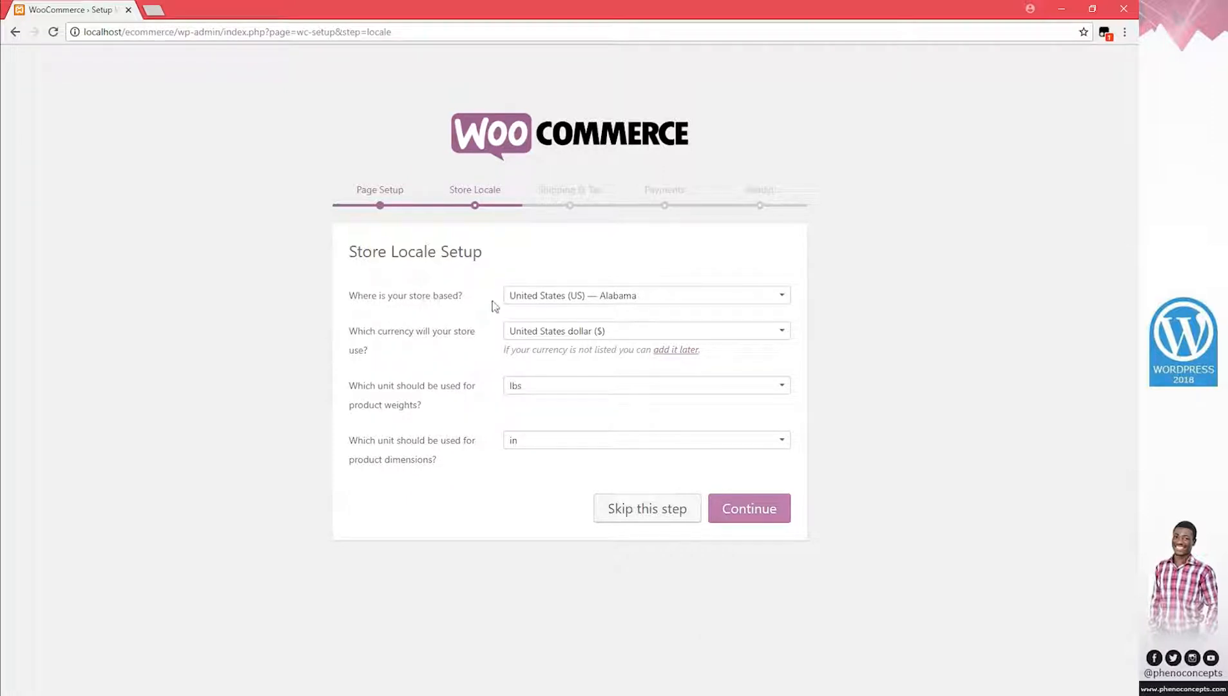
left_click(631, 300)
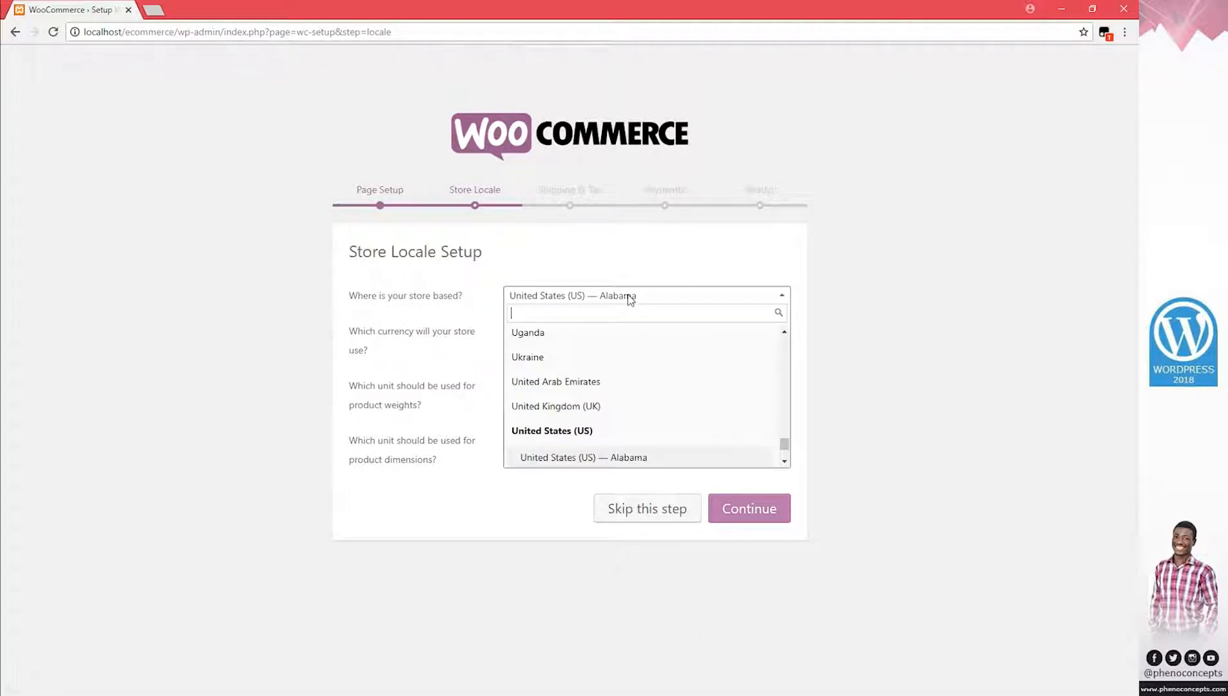
type("gh")
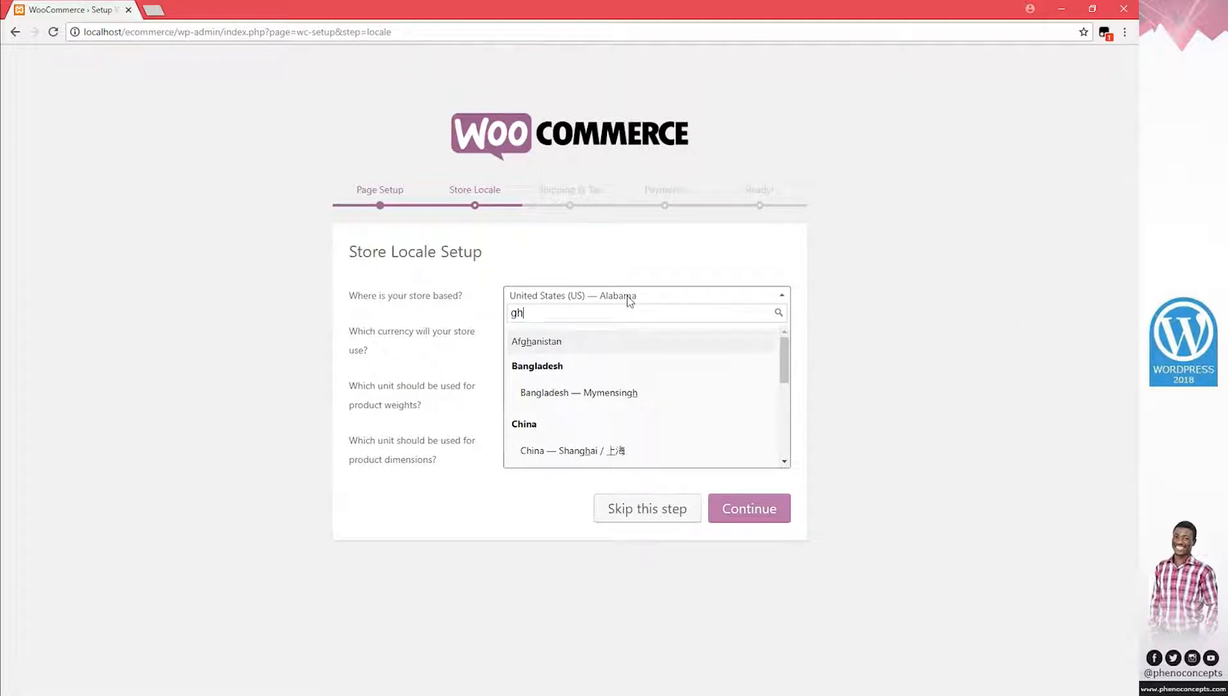
type("an")
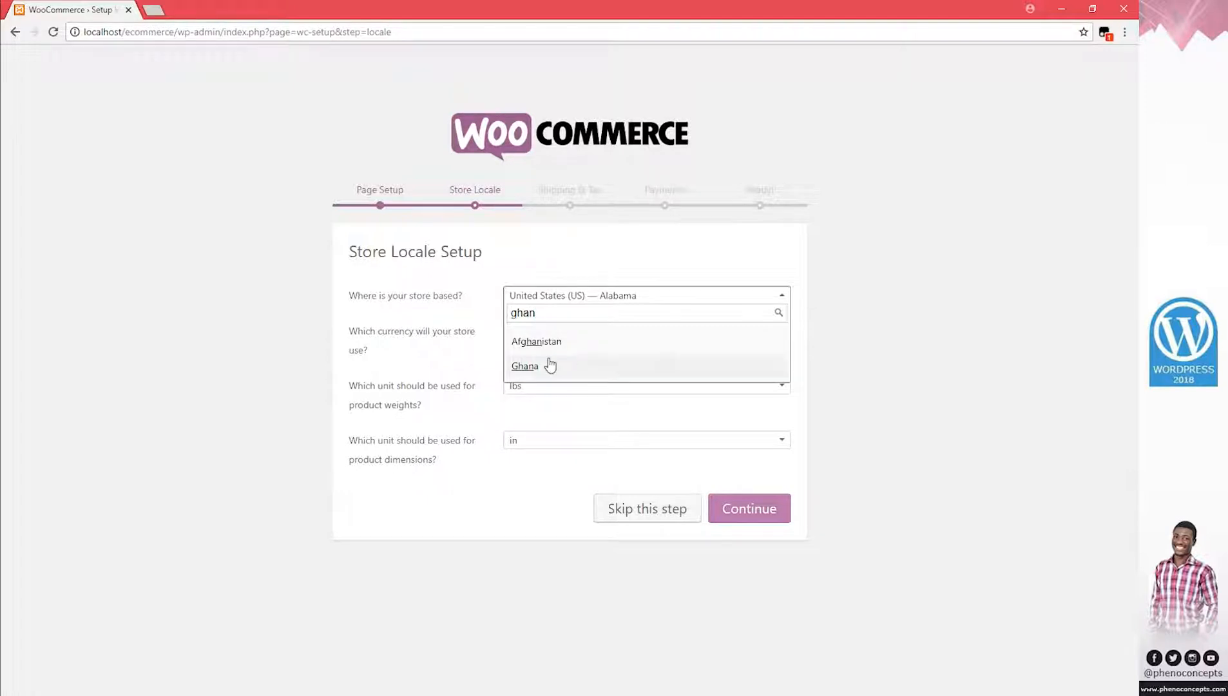
left_click(549, 366)
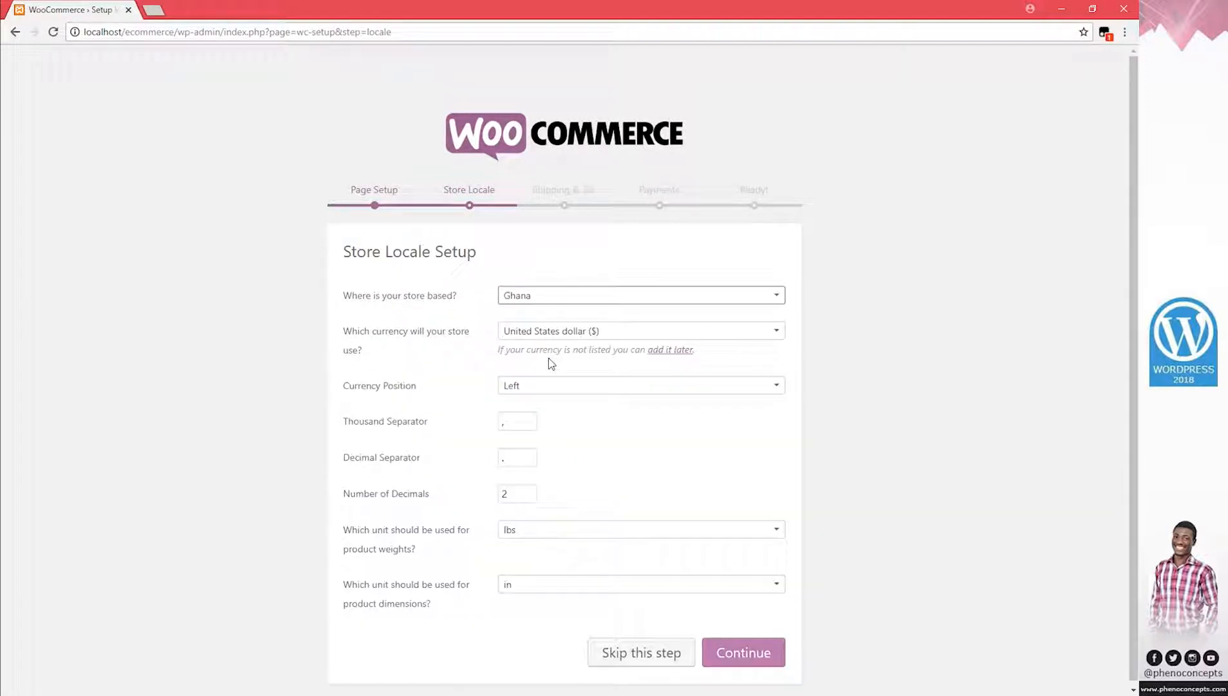
left_click(665, 336)
type("gh")
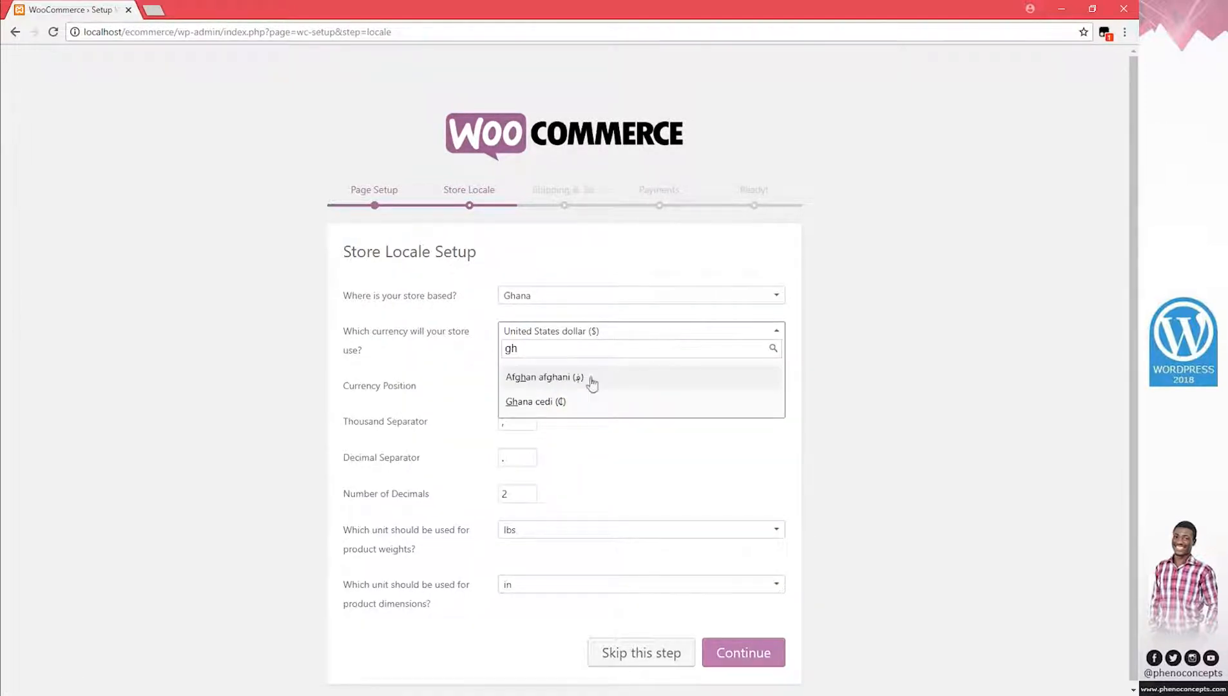
left_click(539, 403)
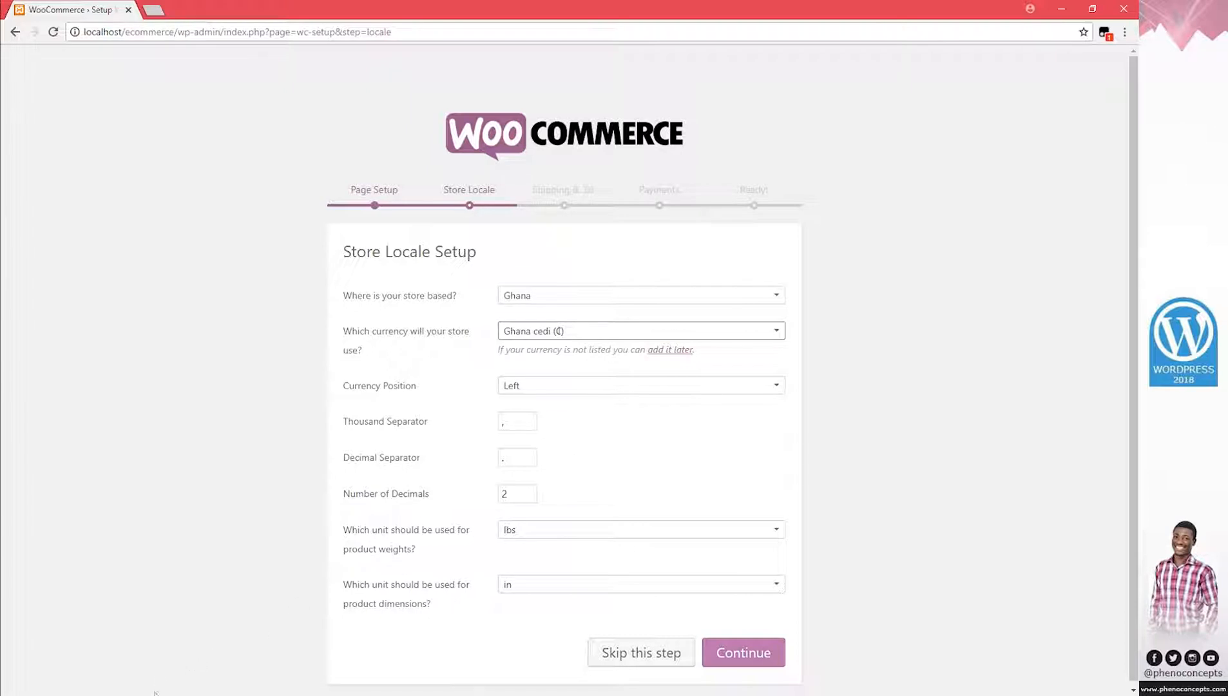
left_click(138, 638)
Open the 'woocommerce GHC currency' note and inspect its Ghana Cedis and GHC symbol code
left_click_drag(234, 72, 437, 66)
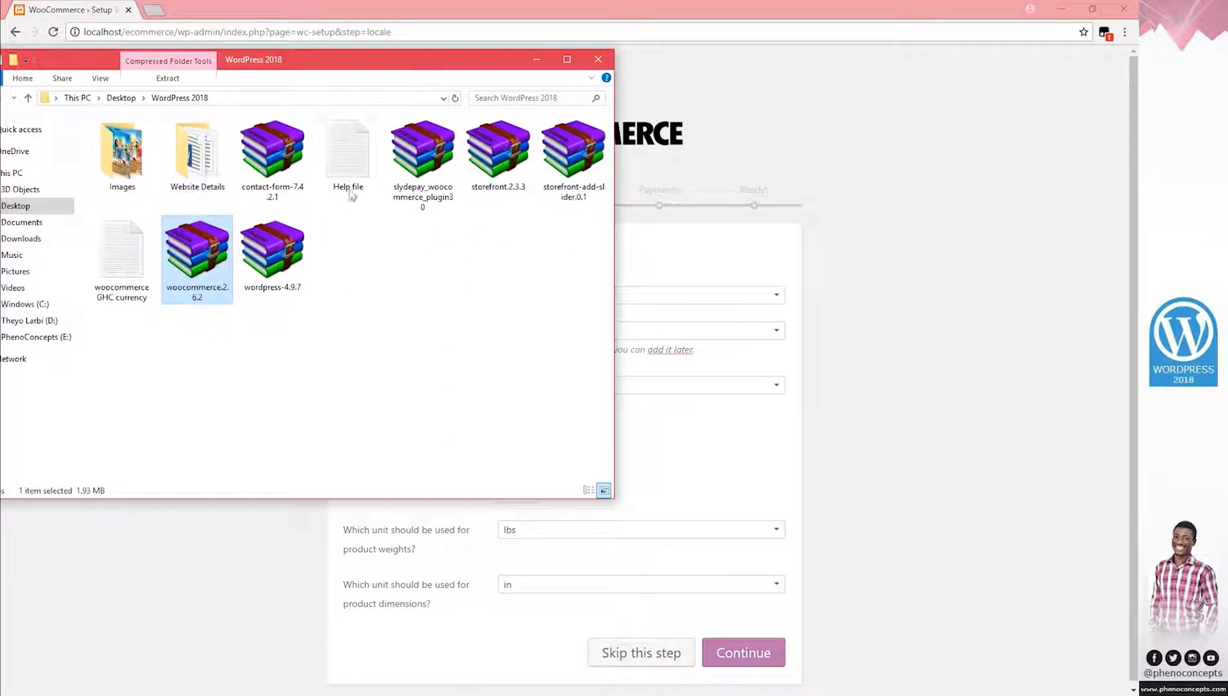
double_click(140, 270)
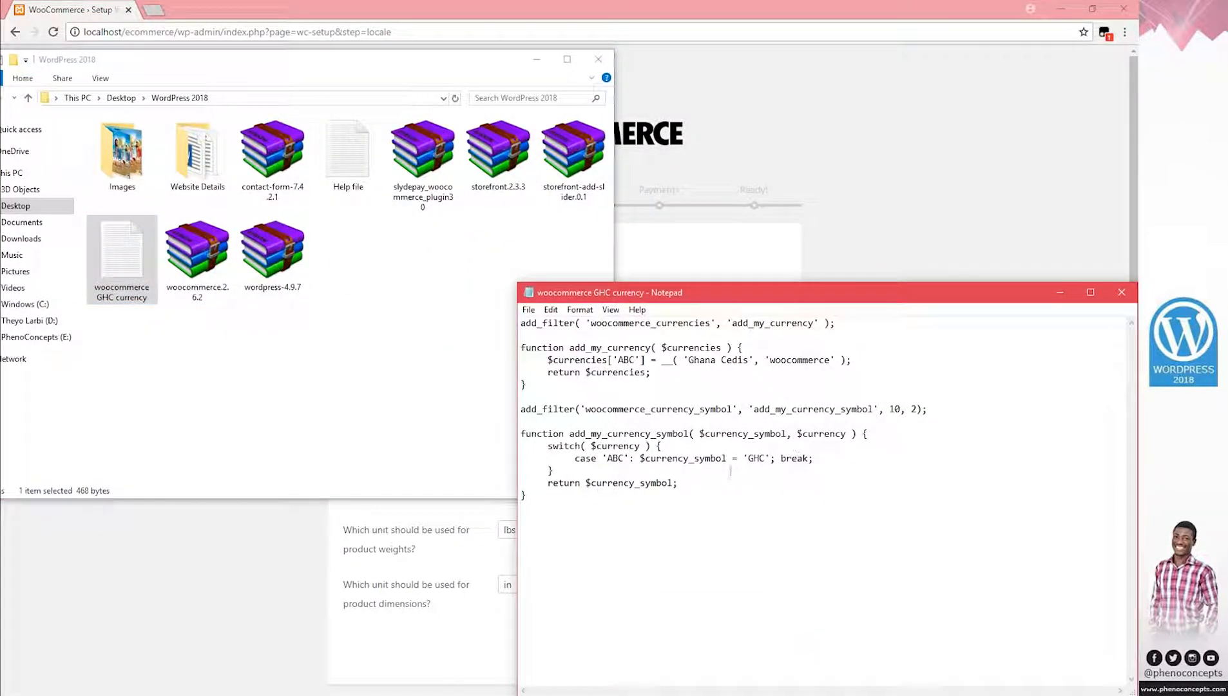
left_click_drag(541, 497, 523, 320)
left_click(638, 372)
left_click_drag(548, 501, 514, 318)
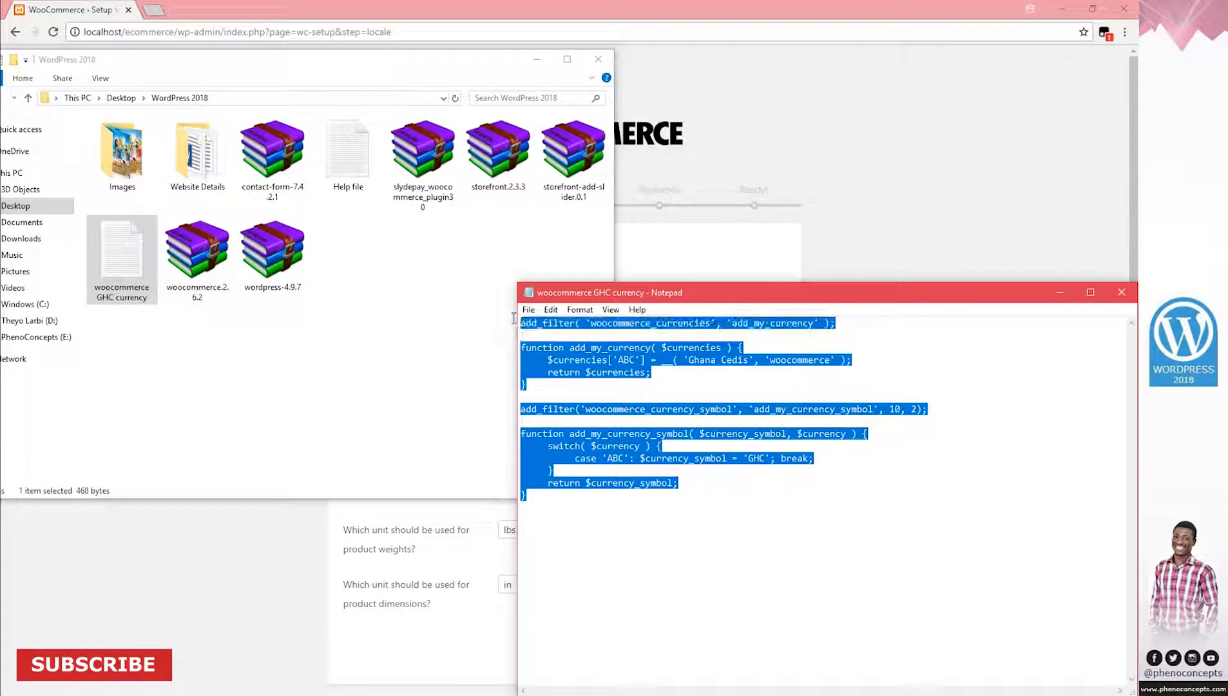
left_click(620, 339)
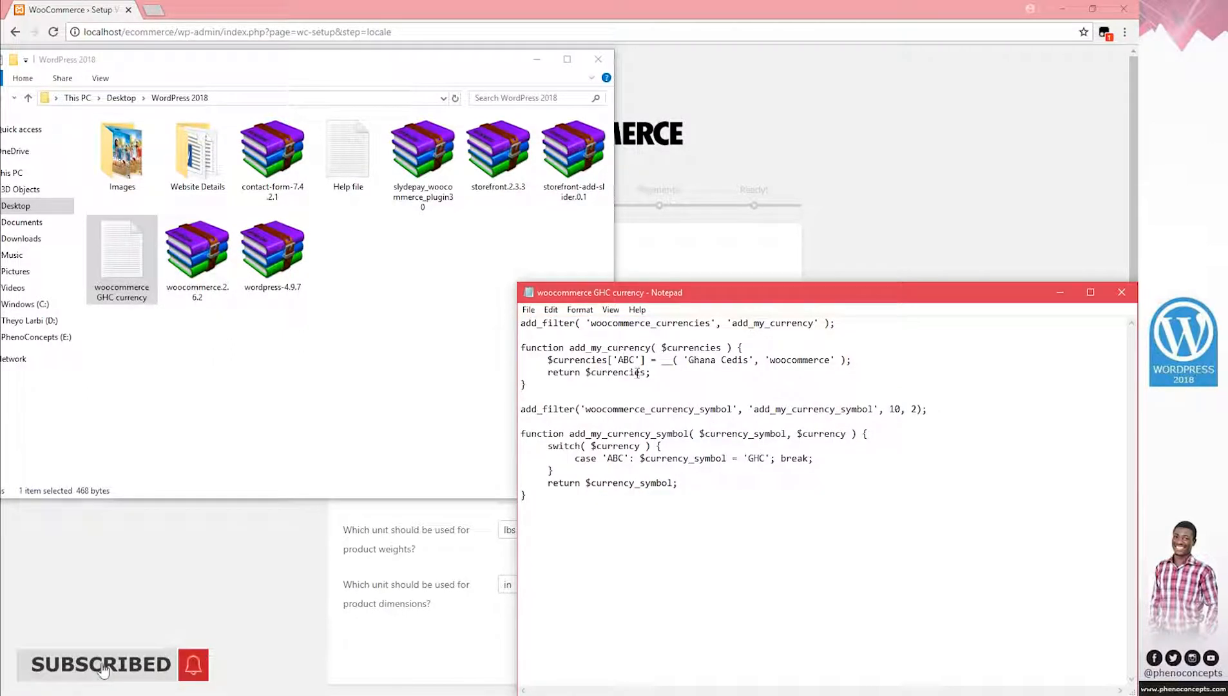
left_click_drag(751, 359, 687, 360)
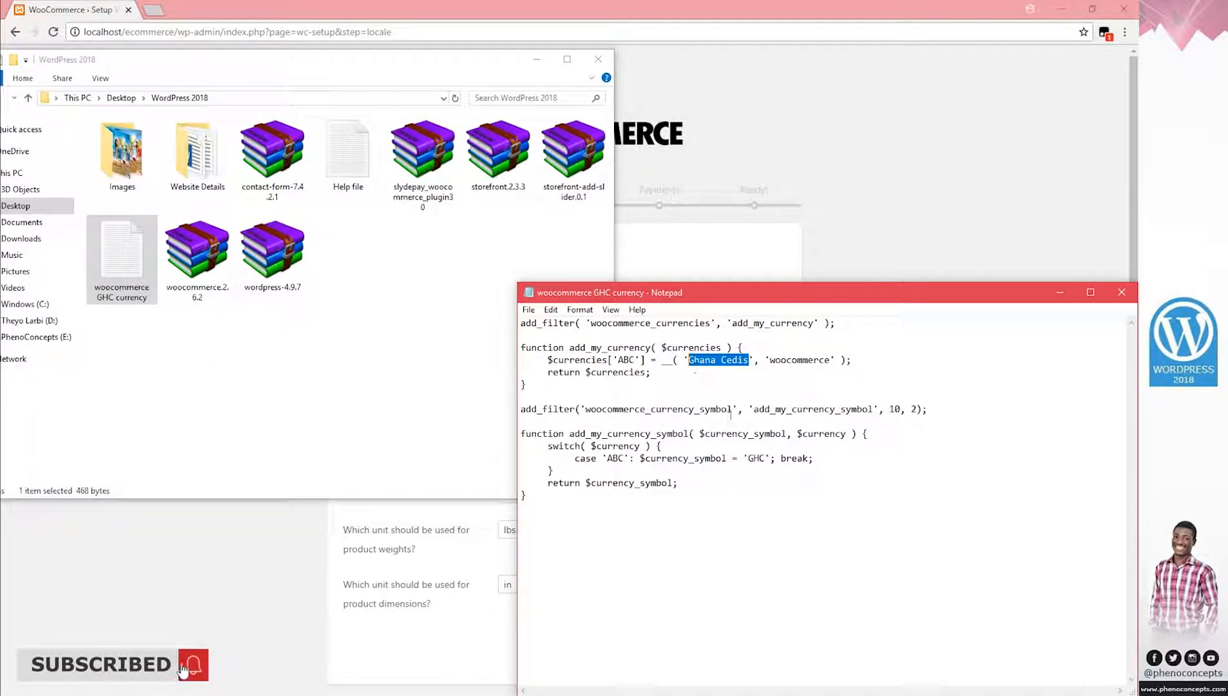
left_click(765, 458)
left_click_drag(765, 458, 744, 458)
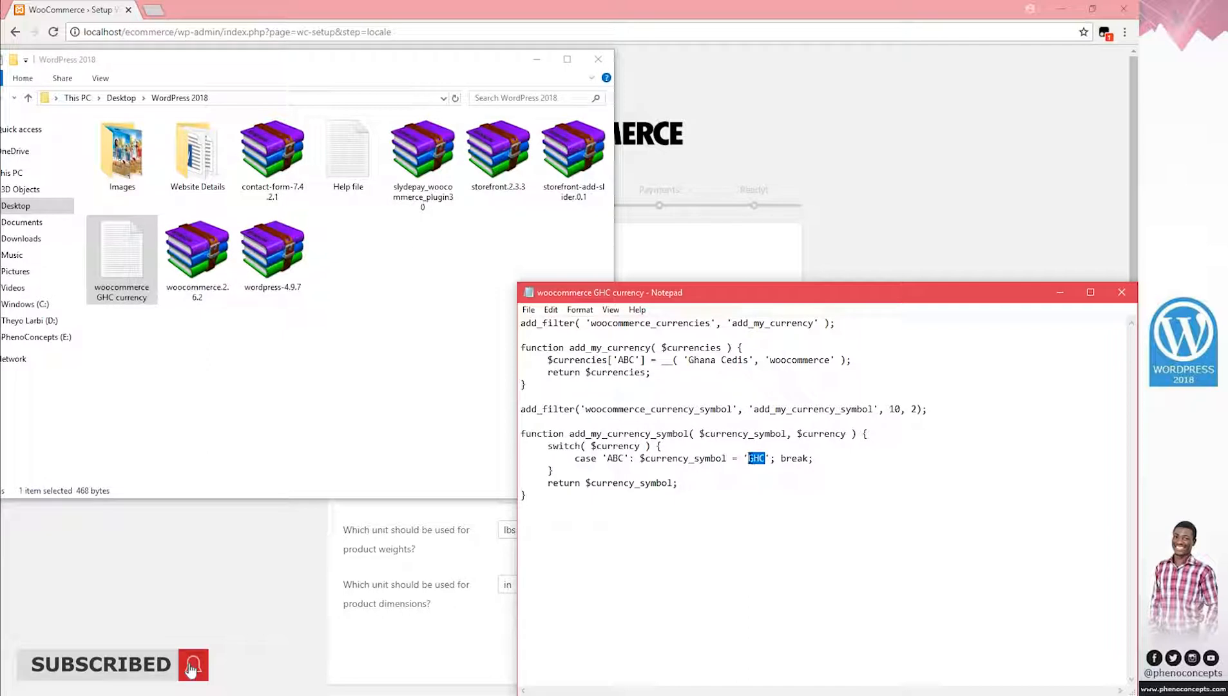
left_click(743, 376)
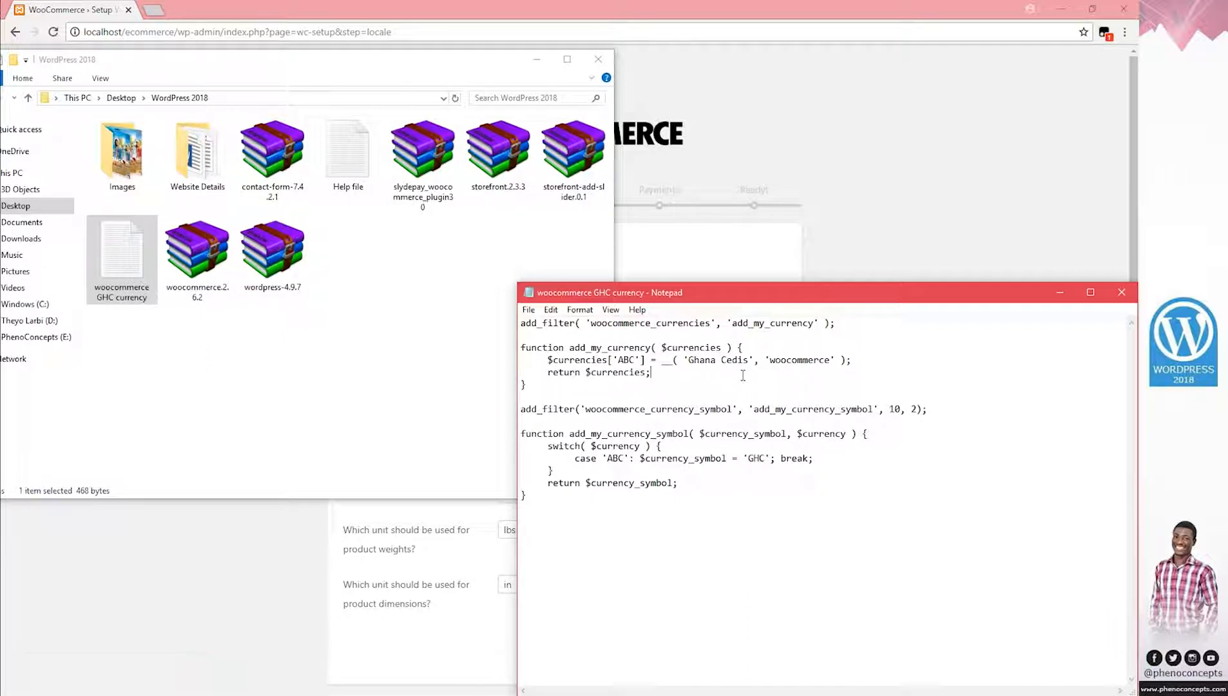
Close Notepad and minimize the file window to reveal Store Locale Setup
left_click(1122, 292)
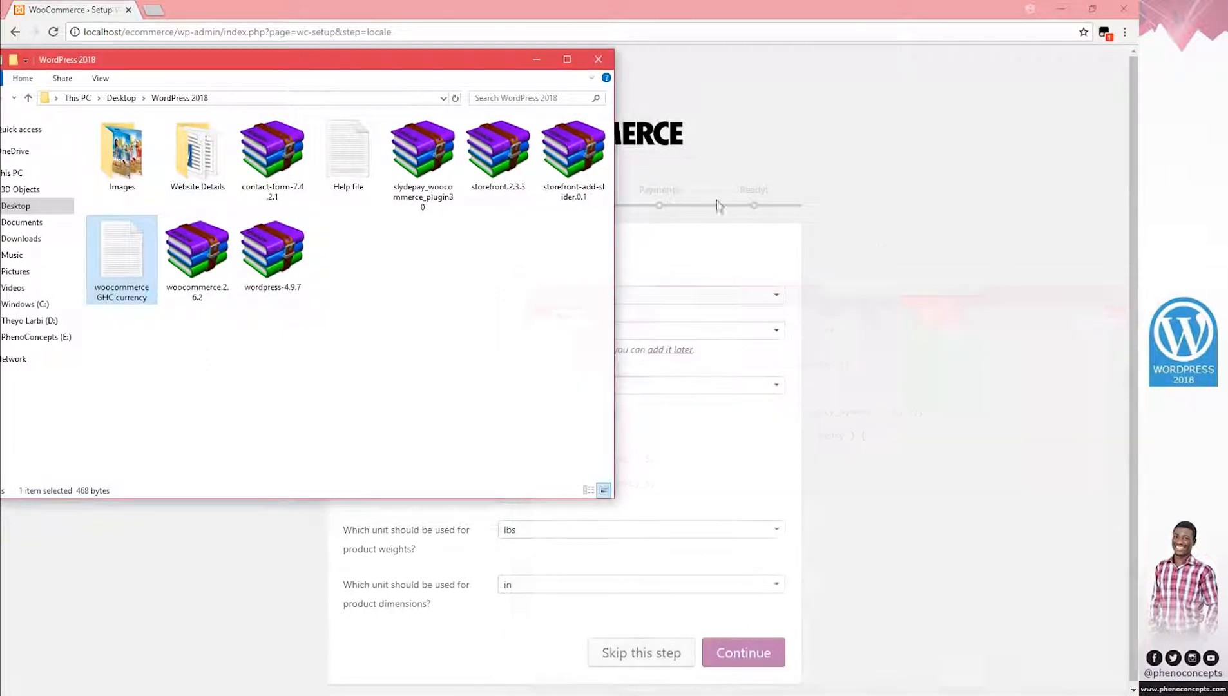
left_click(559, 64)
left_click(1062, 9)
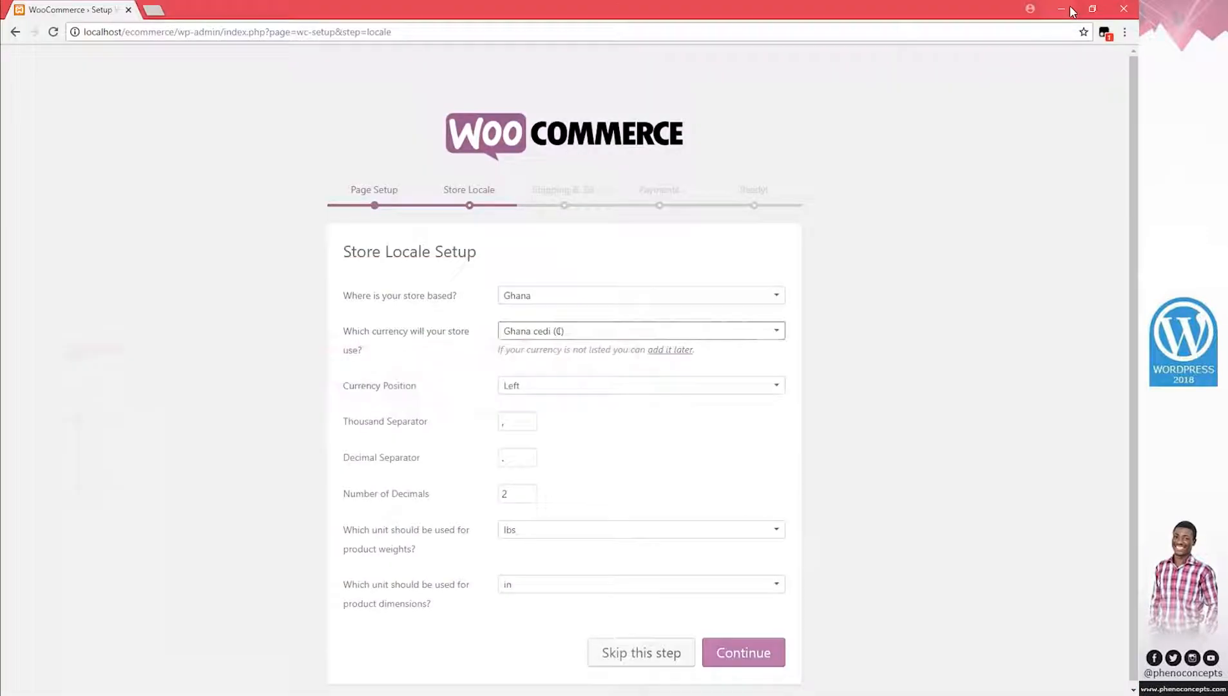
Re-enter ',' as the thousand separator, confirm 2 decimals, and submit the store locale
scroll(689, 411, "down", 1)
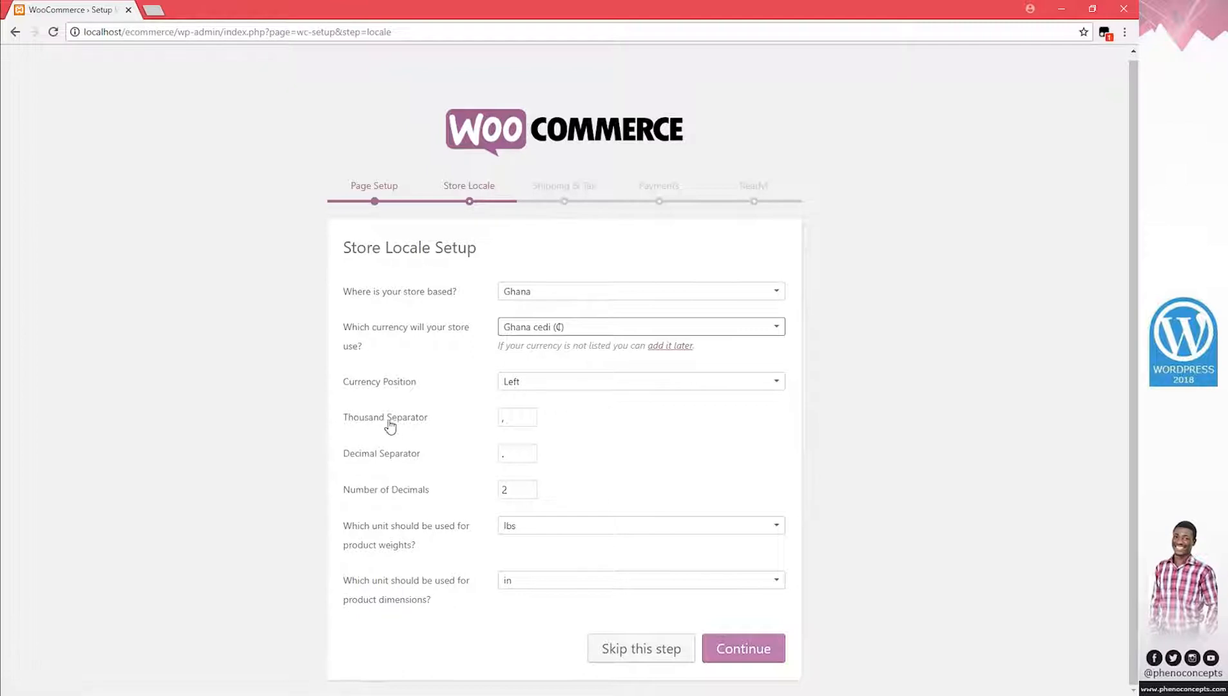
left_click(516, 421)
key("BackSpace")
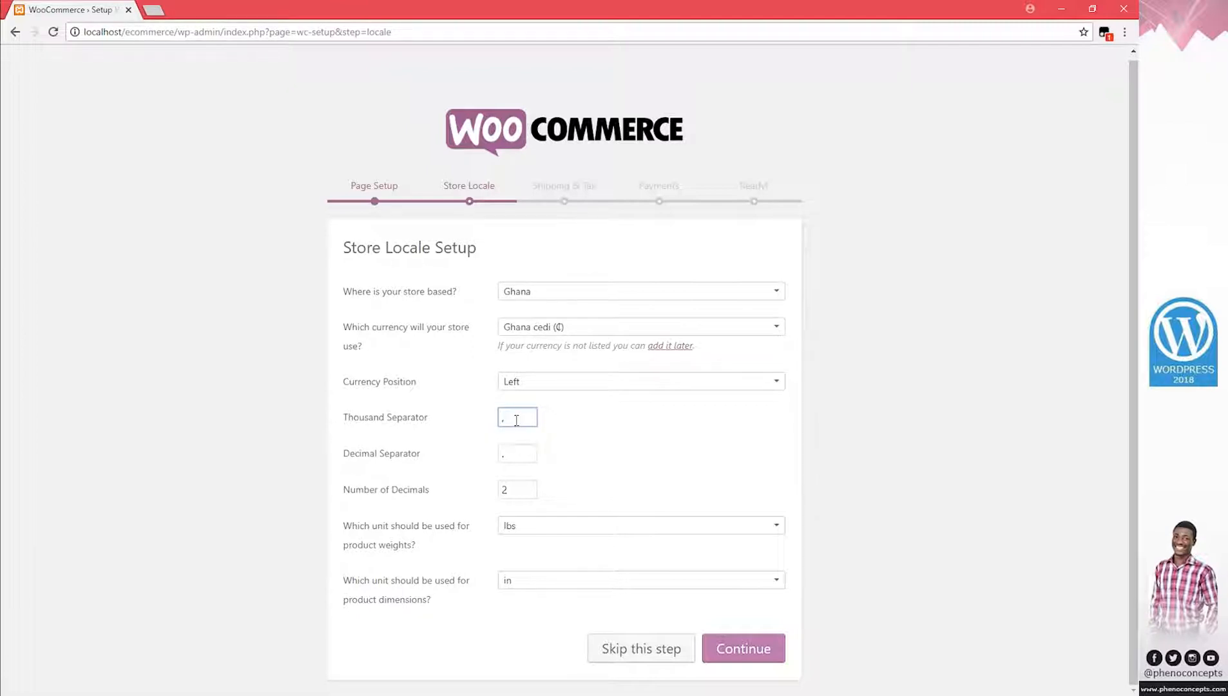
type(",")
left_click(513, 454)
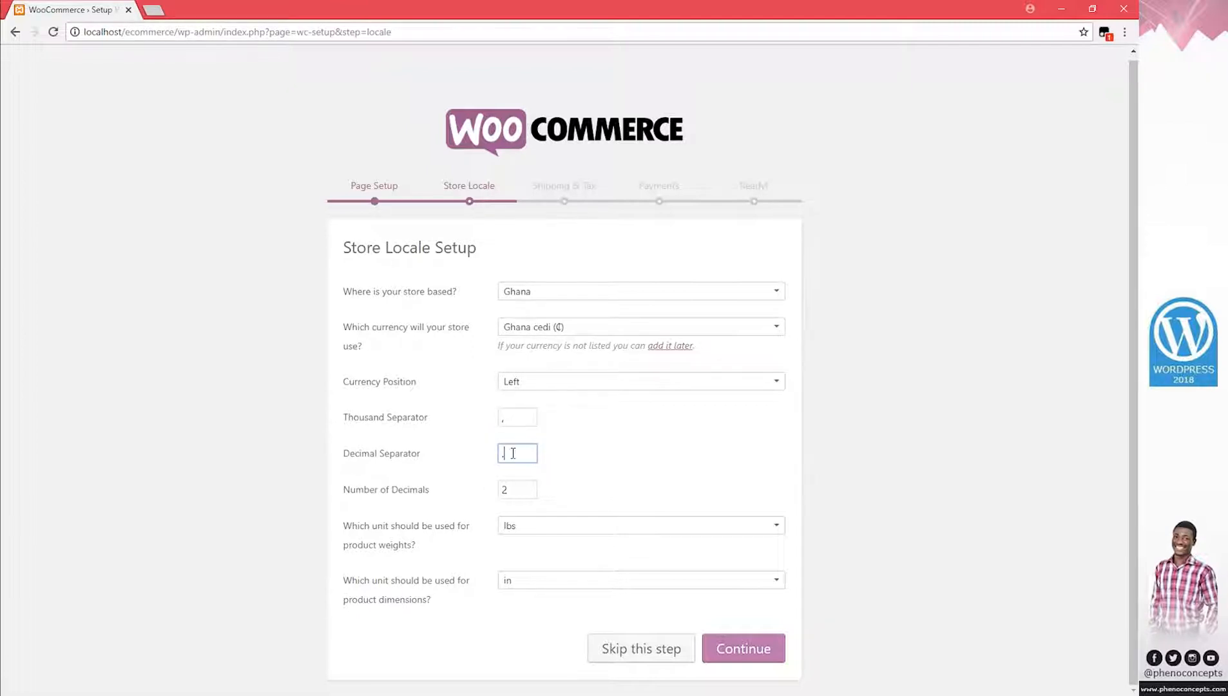
double_click(506, 490)
left_click(747, 652)
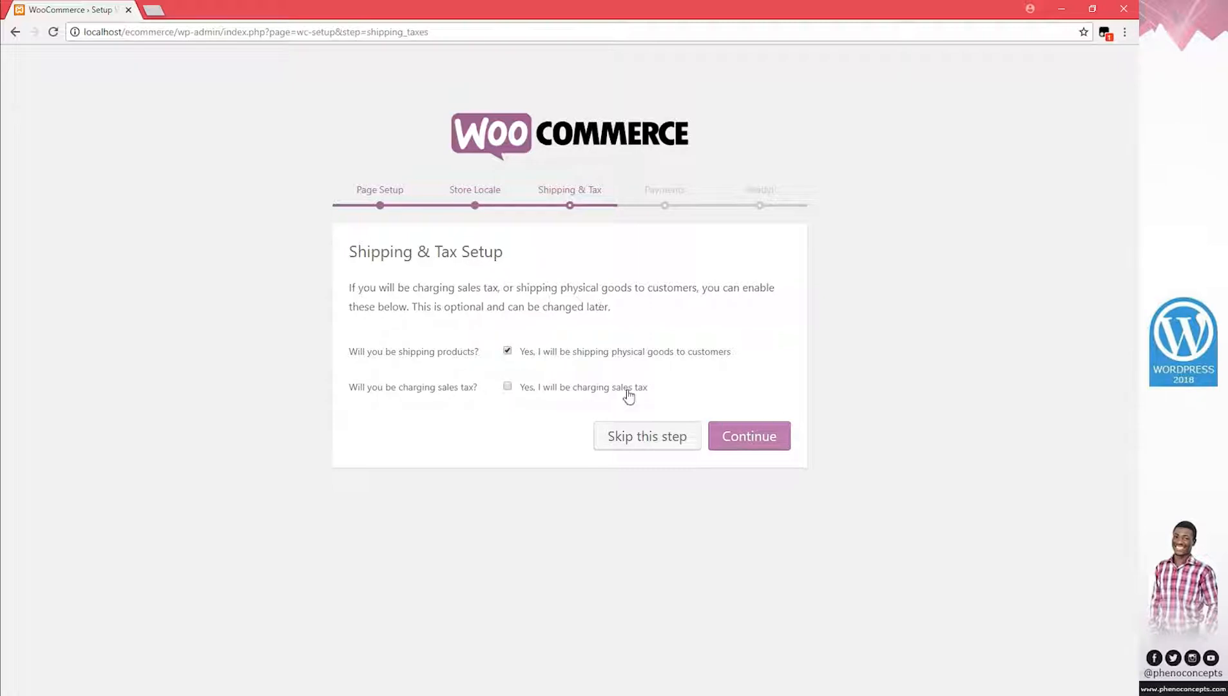
Continue past Shipping & Tax and Payments, decline usage tracking, and start creating the first product
left_click(770, 438)
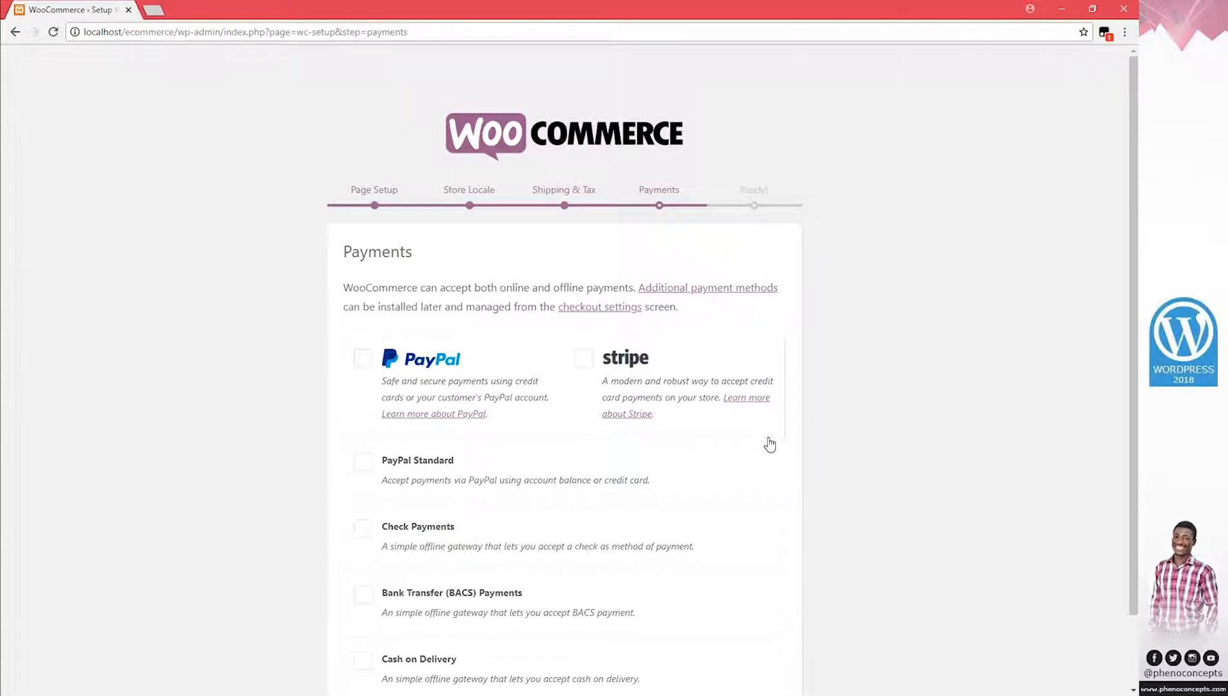
scroll(770, 445, "down", 2)
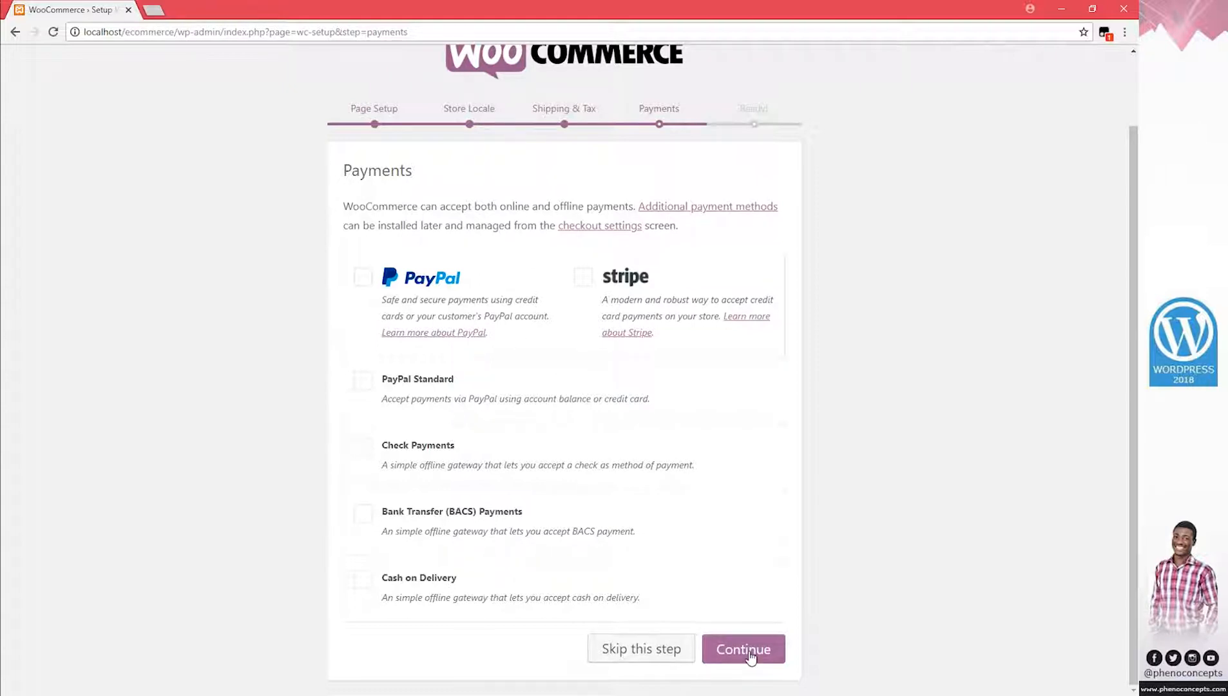
left_click(783, 646)
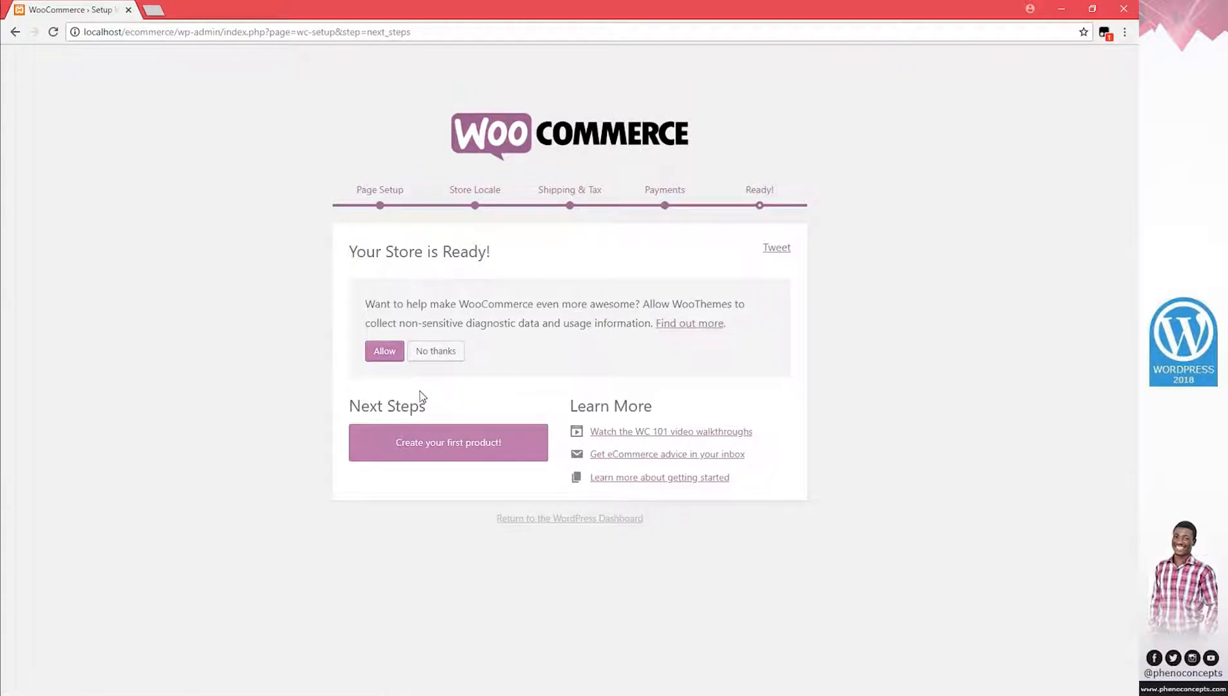
left_click(448, 356)
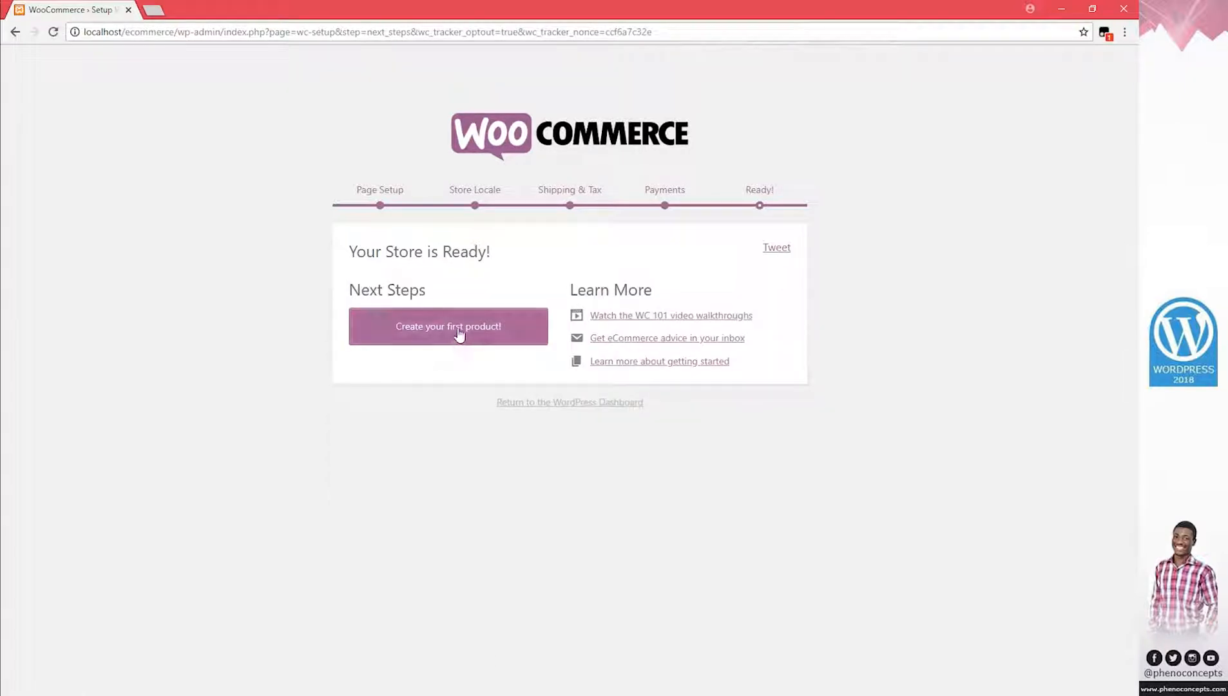
left_click(467, 343)
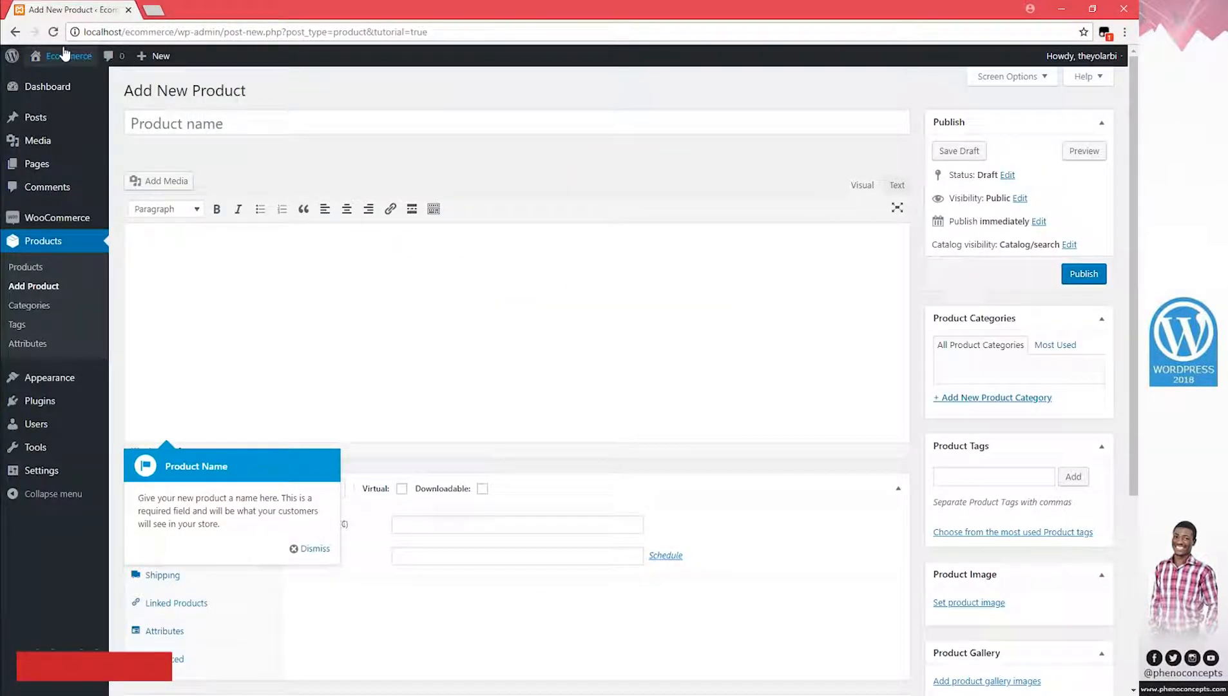
right_click(65, 54)
left_click(90, 60)
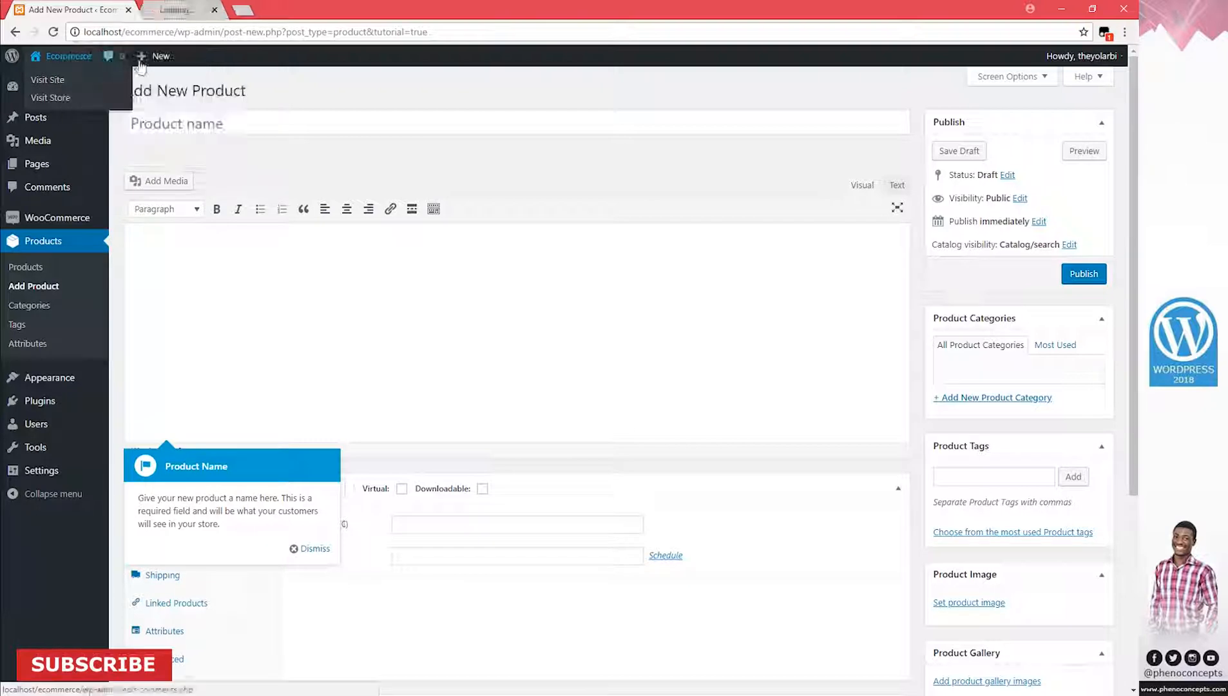
Glance at the storefront tab, then open the Pages list (Cart, Checkout, My Account, Shop) in a new tab
left_click(215, 13)
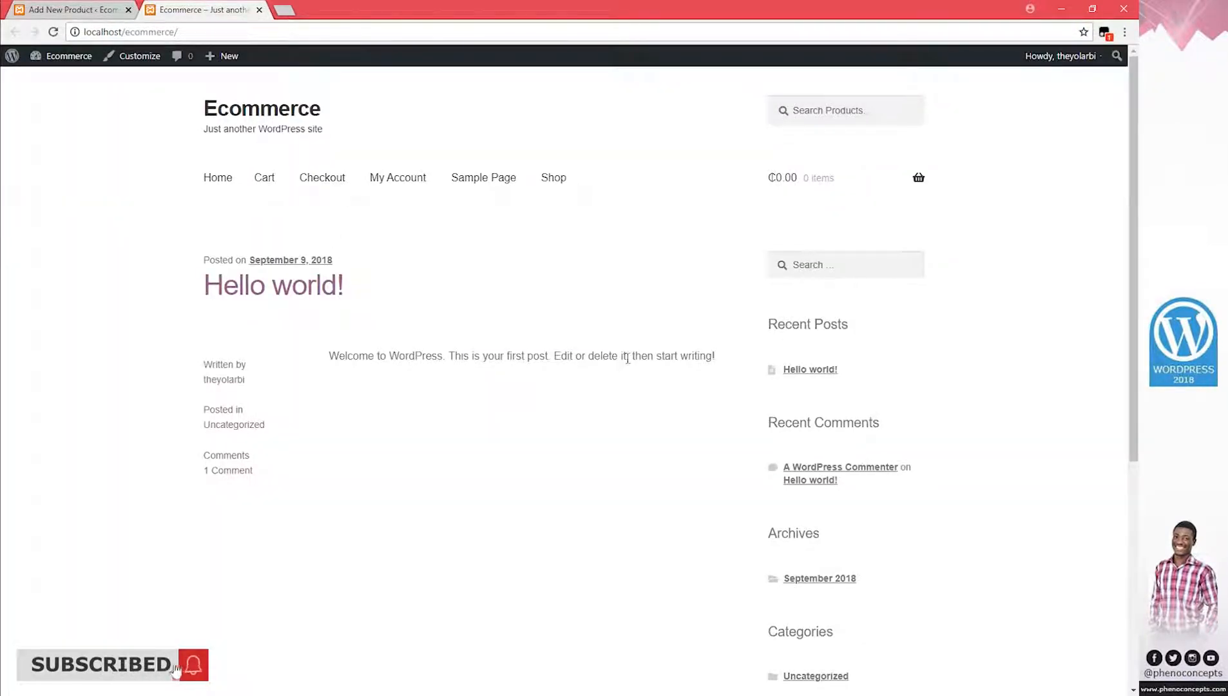
left_click(79, 8)
right_click(39, 163)
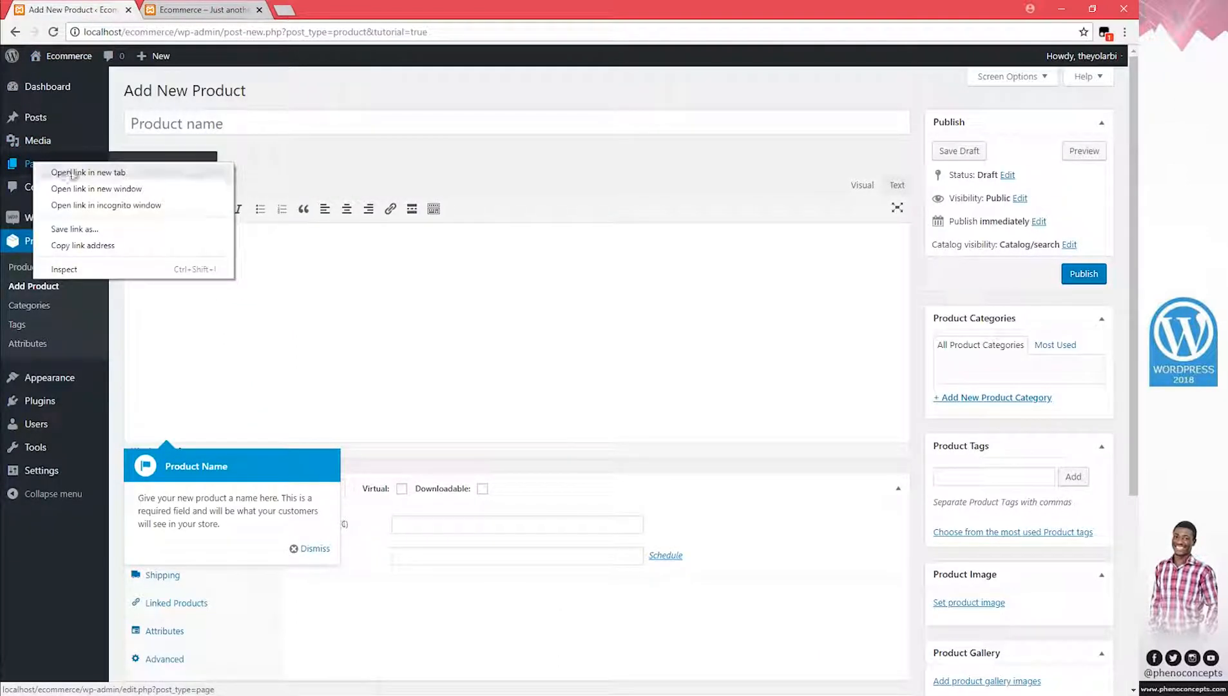
left_click(71, 170)
left_click(319, 9)
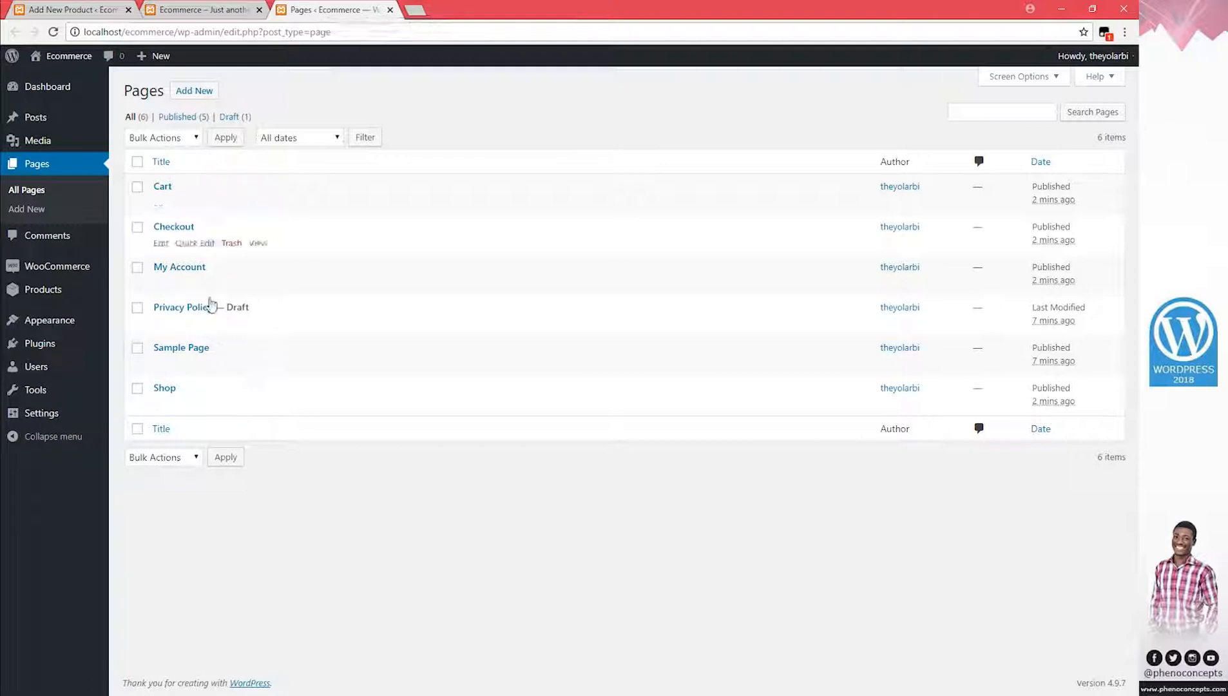
Rename Sample Page to Home, clear its permalink slug, apply the Homepage template and update it
left_click(188, 351)
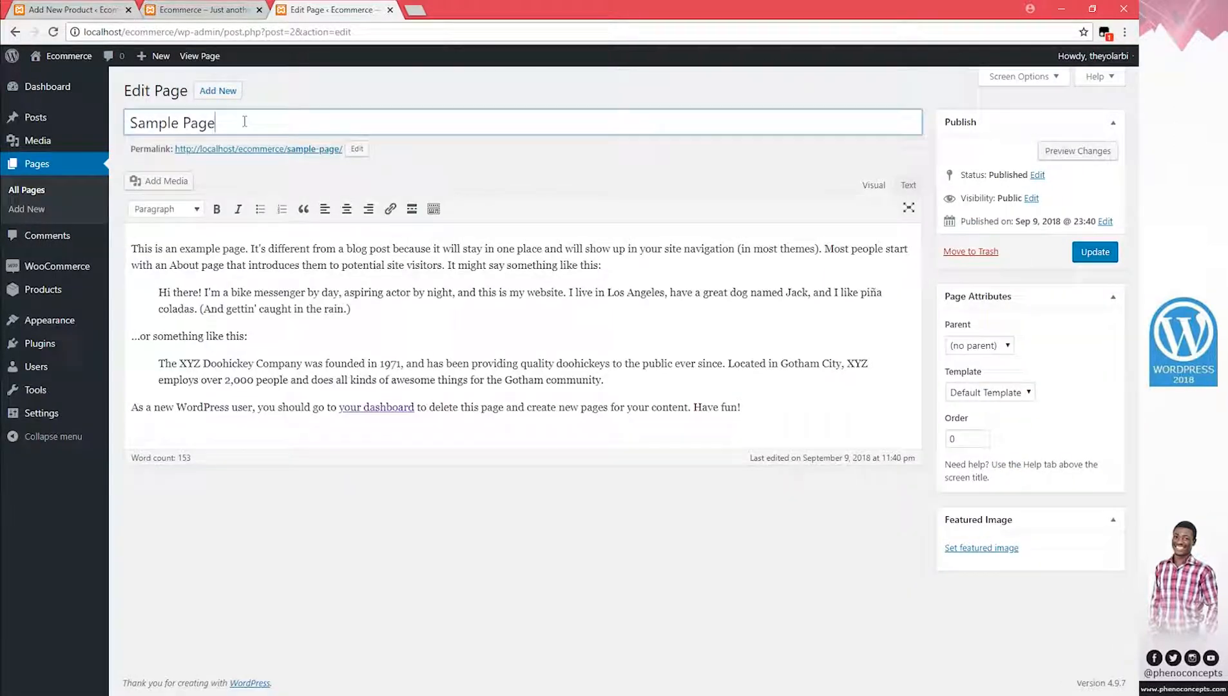
left_click_drag(241, 123, 128, 141)
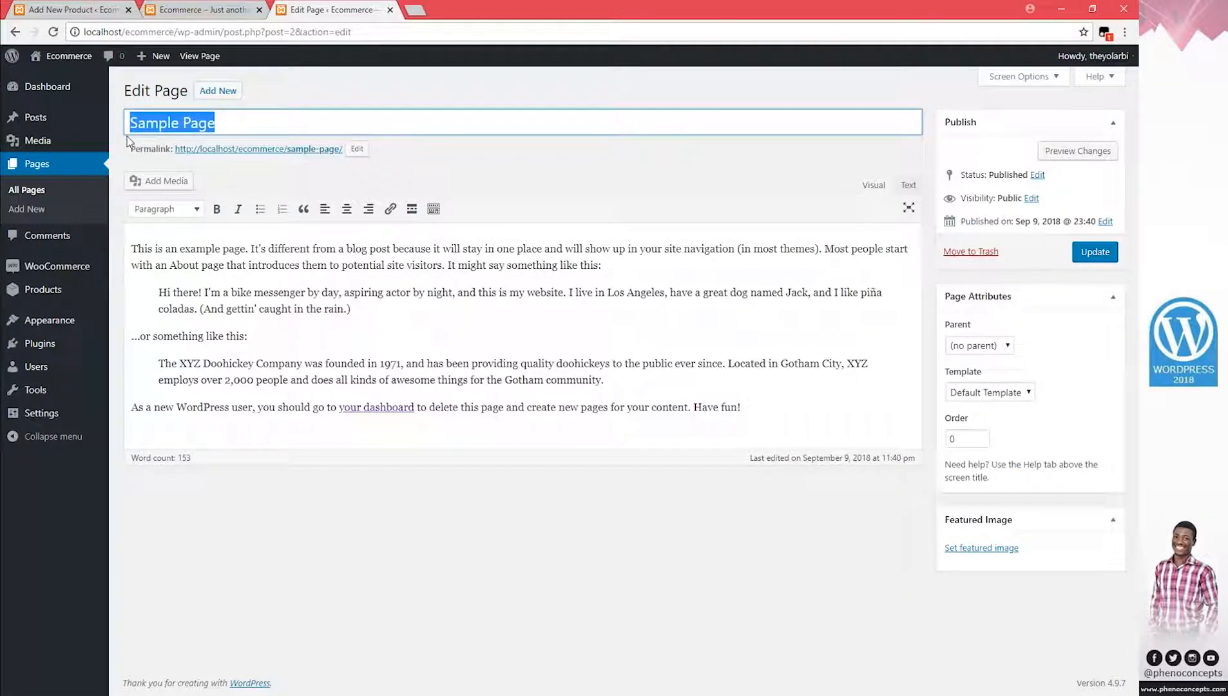
type("Home")
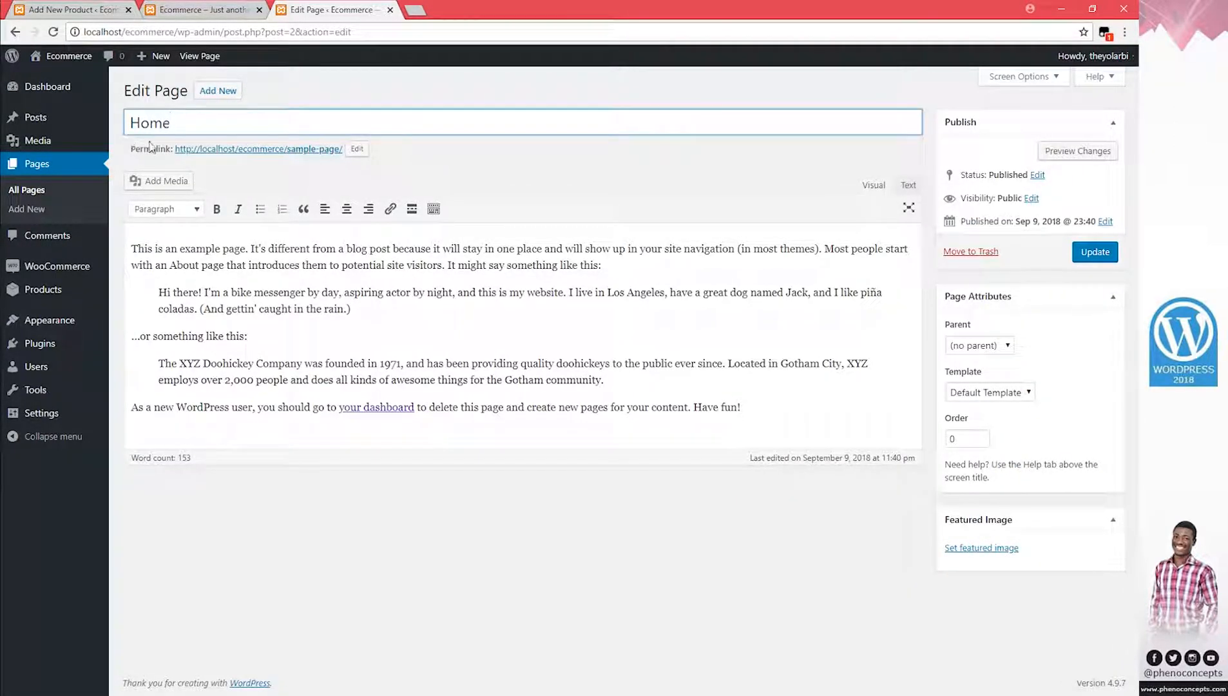
left_click(357, 149)
key("BackSpace")
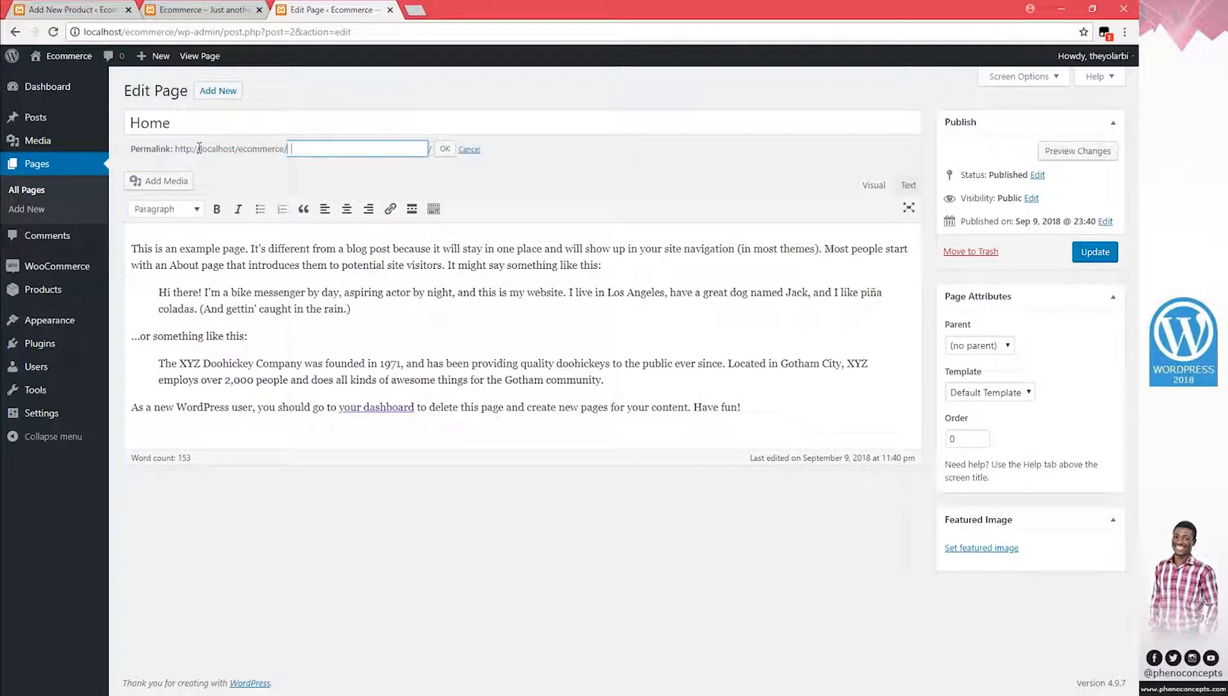
left_click(444, 149)
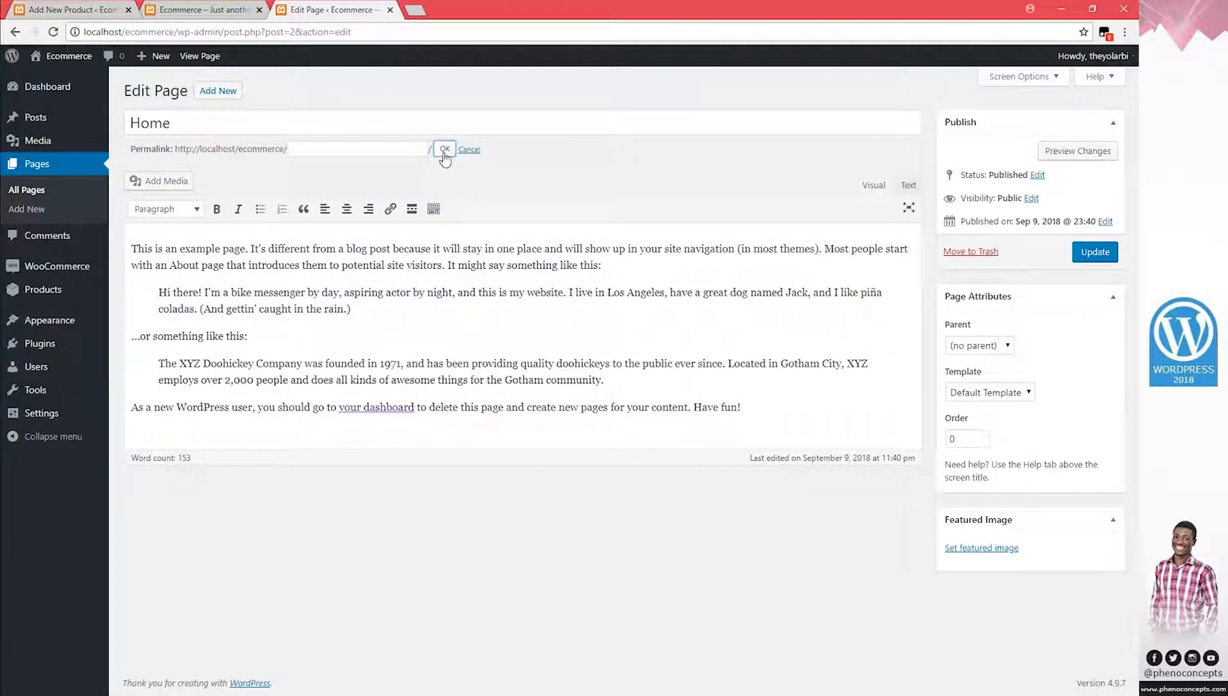
left_click(1023, 393)
left_click(1001, 437)
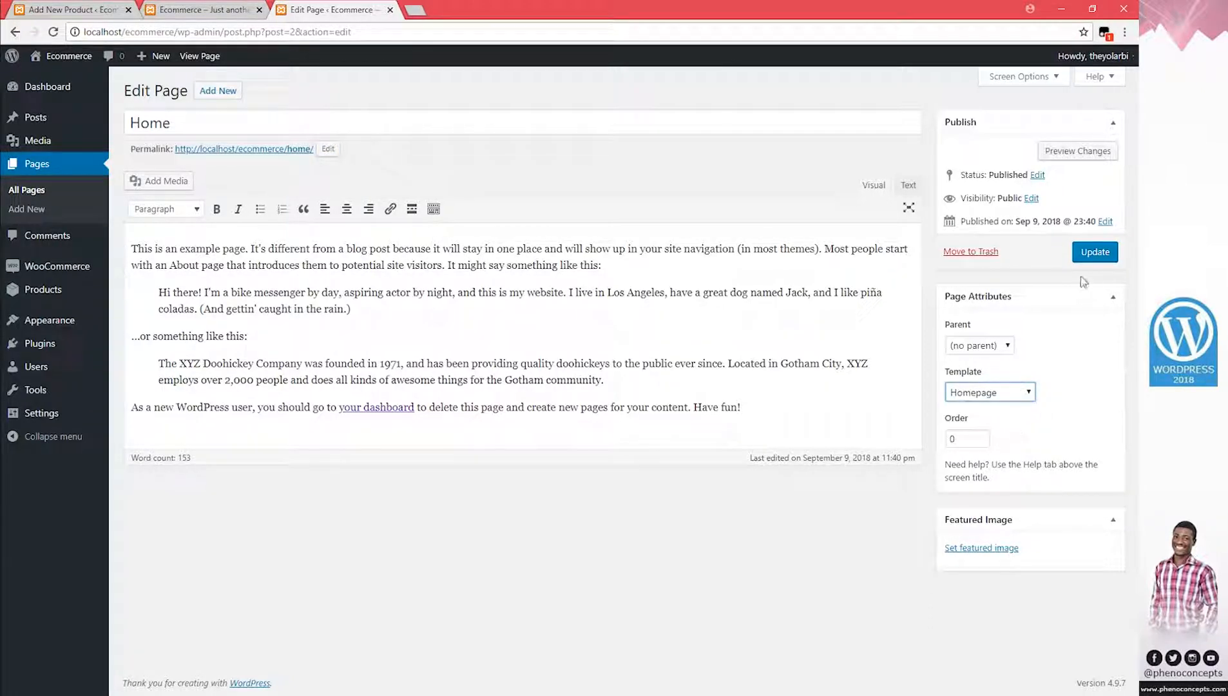
left_click(1095, 253)
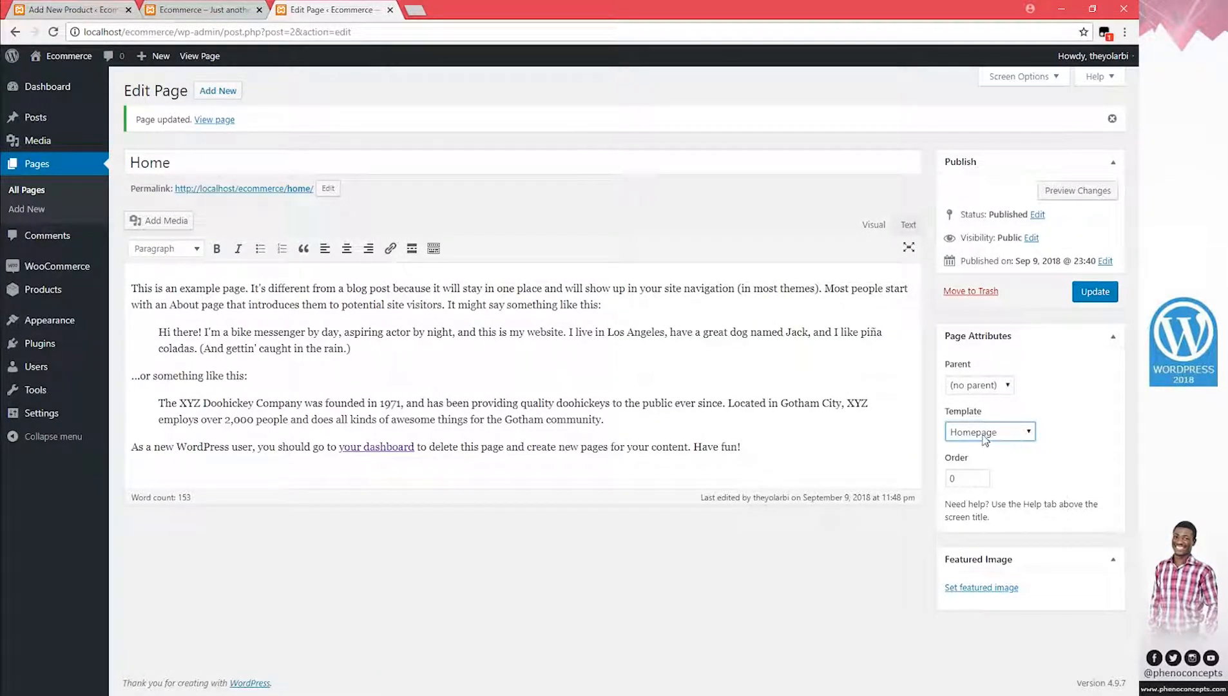
Close the page tab, go back to the Add New Product editor, and bring up the project folder
left_click(390, 10)
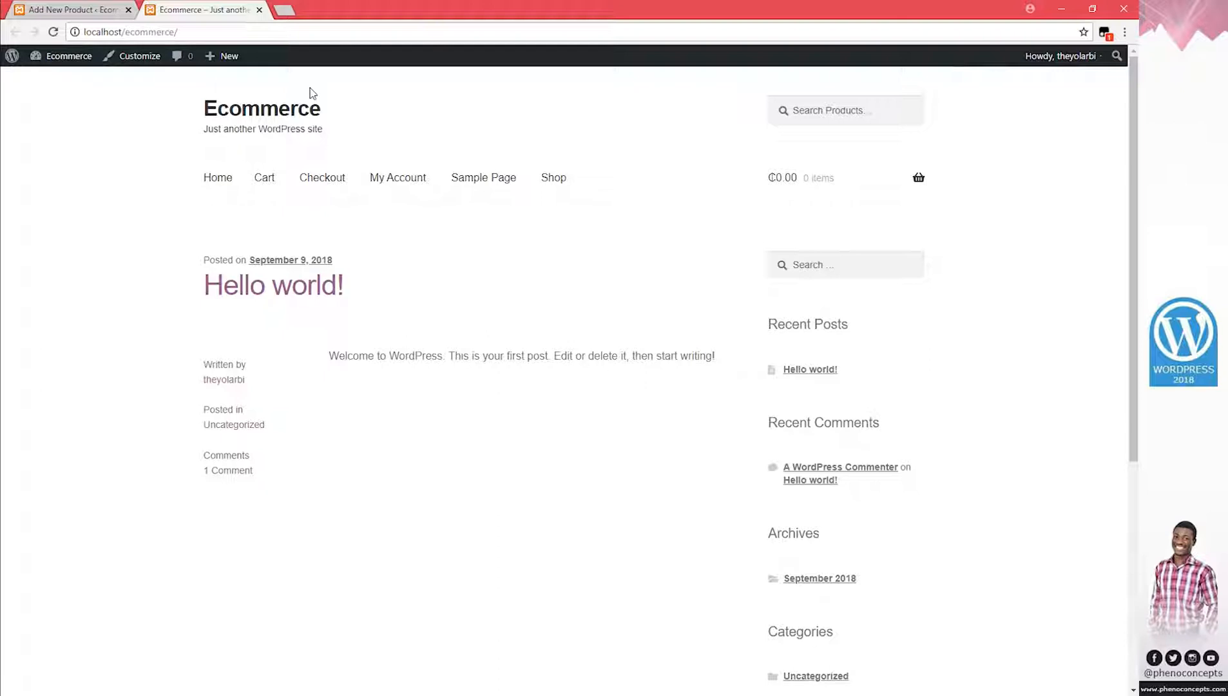
left_click(91, 13)
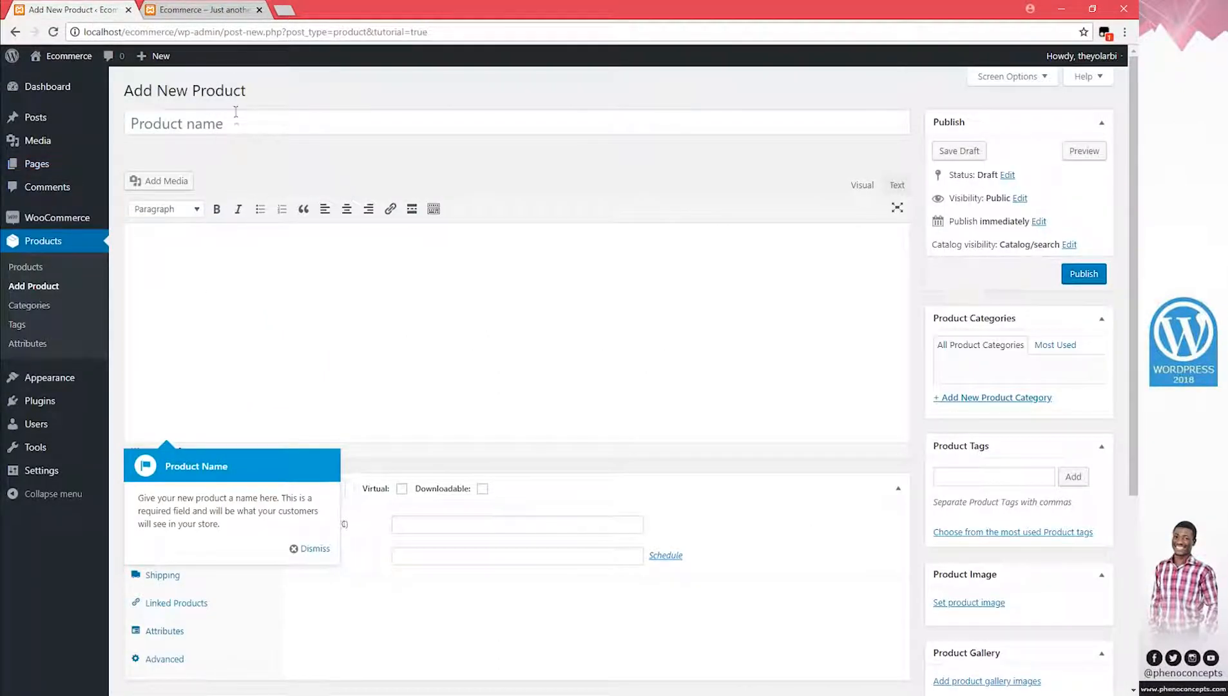
left_click(251, 117)
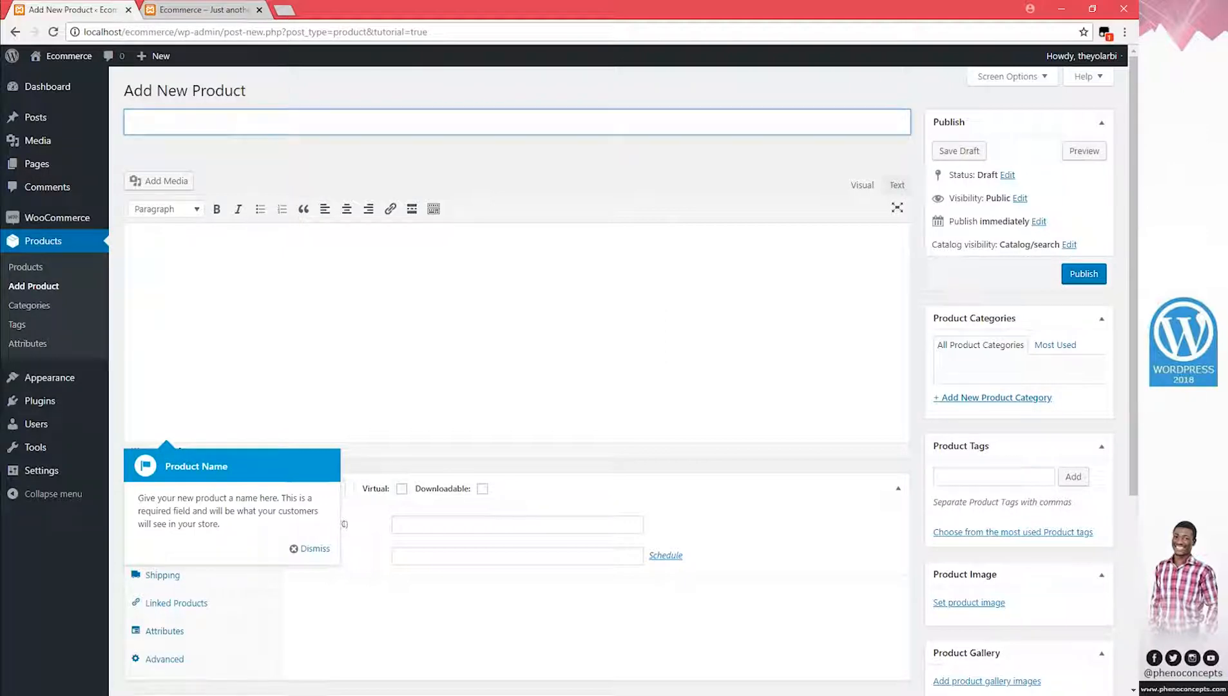
left_click(195, 695)
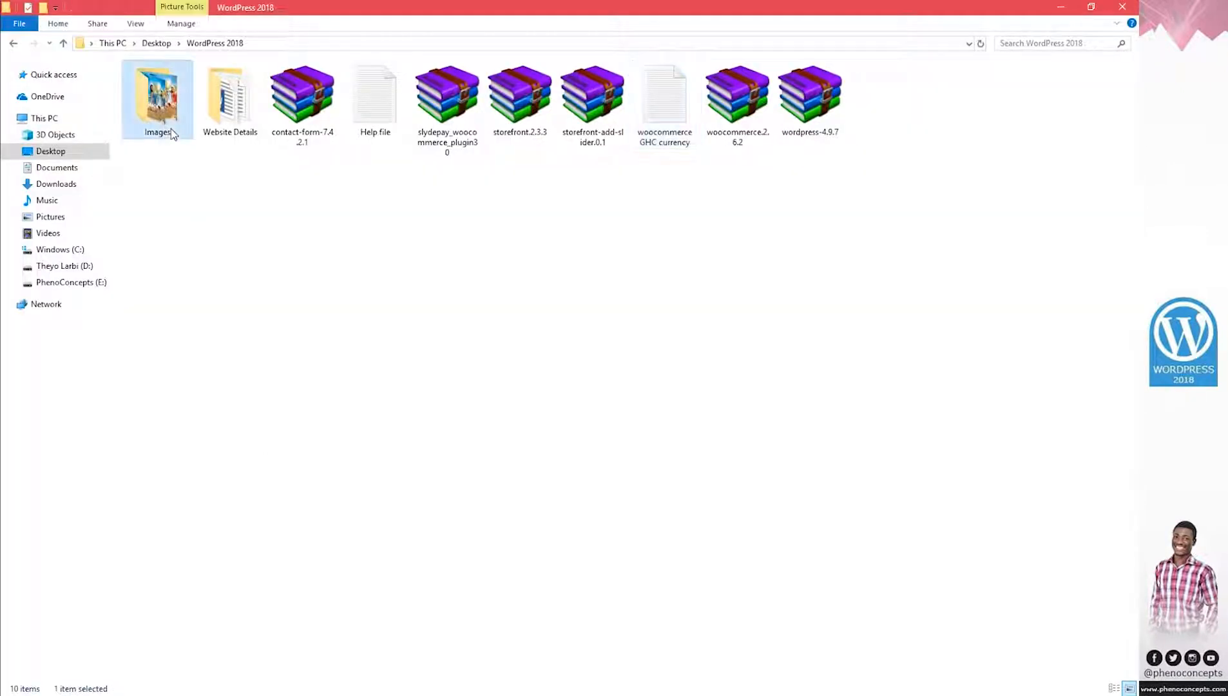
Open the first flyer image from the Images folder in Photo Viewer and step through the next seven
double_click(169, 129)
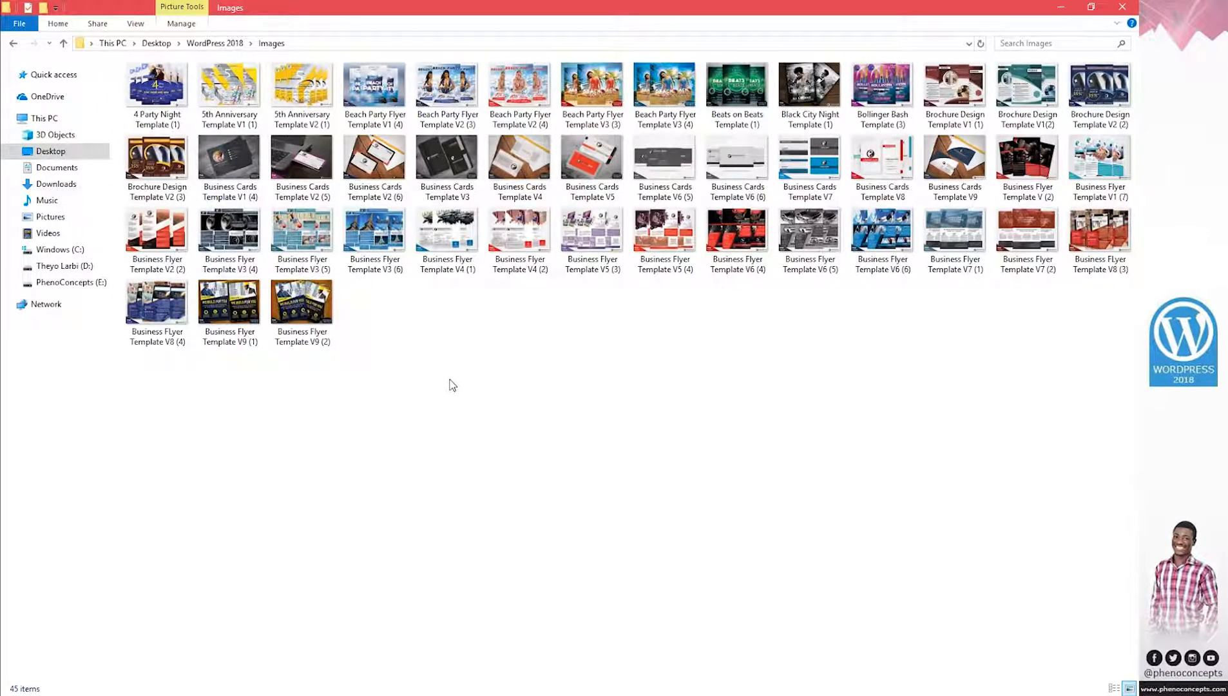
double_click(181, 90)
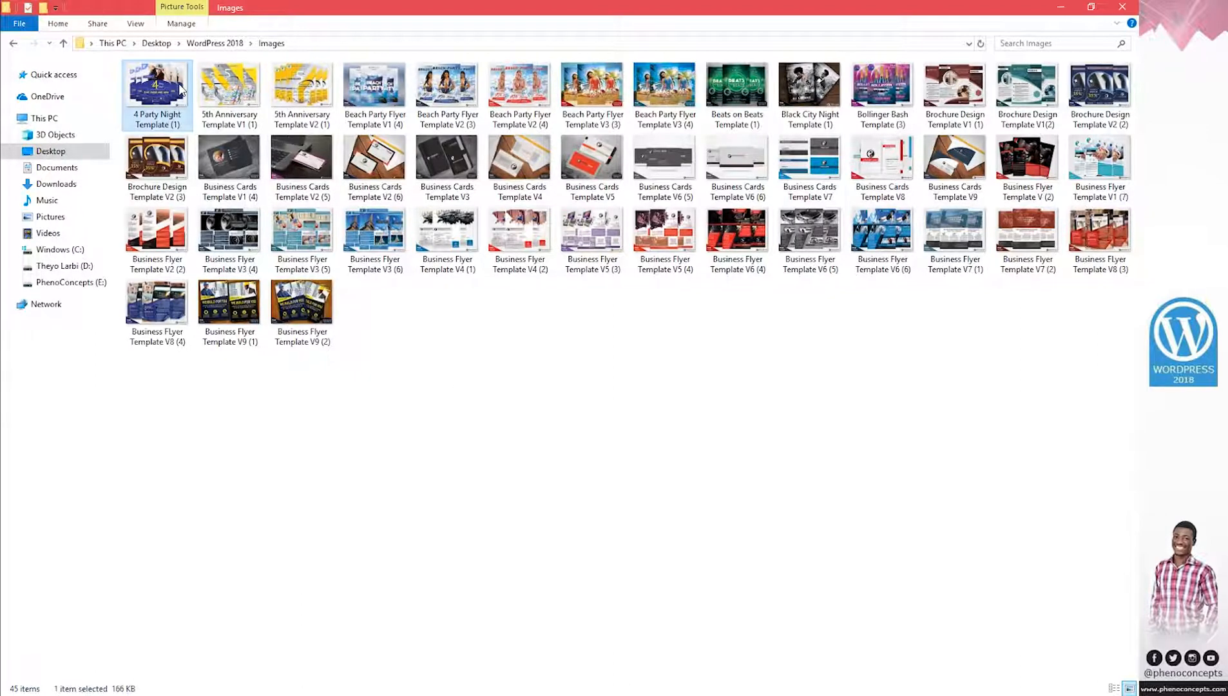
key("Right")
key("Right")
key("Right")
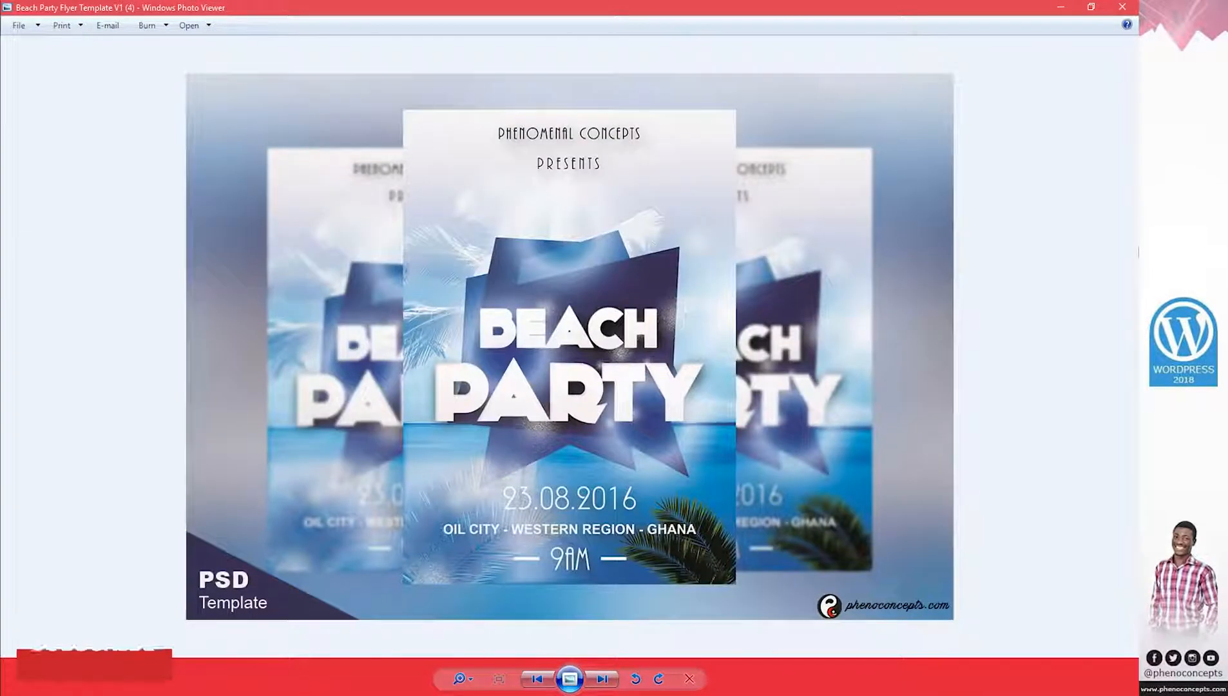
key("Right")
key("Right")
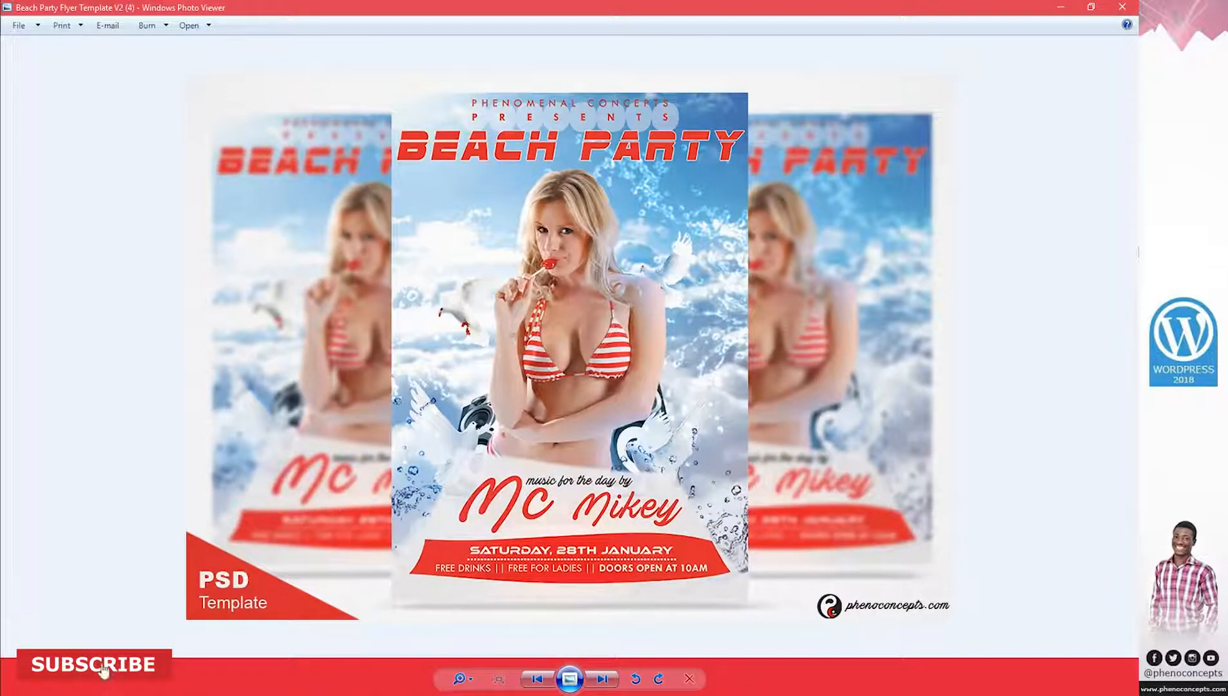
key("Right")
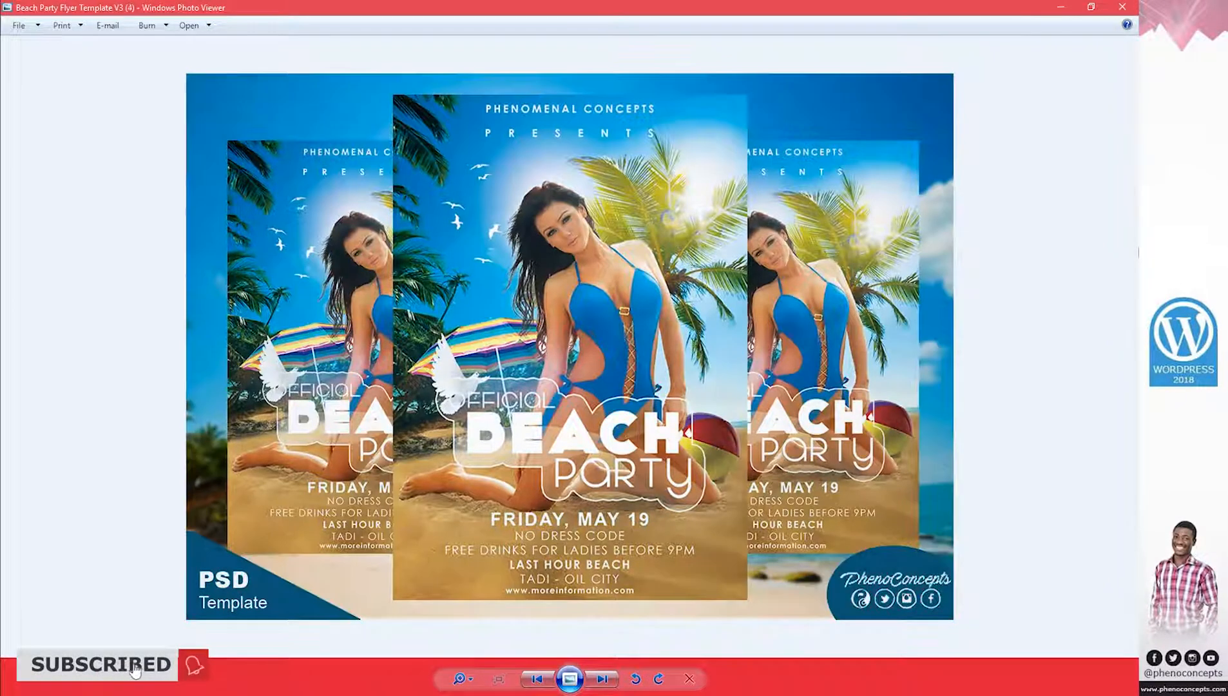
key("Right")
key("Right")
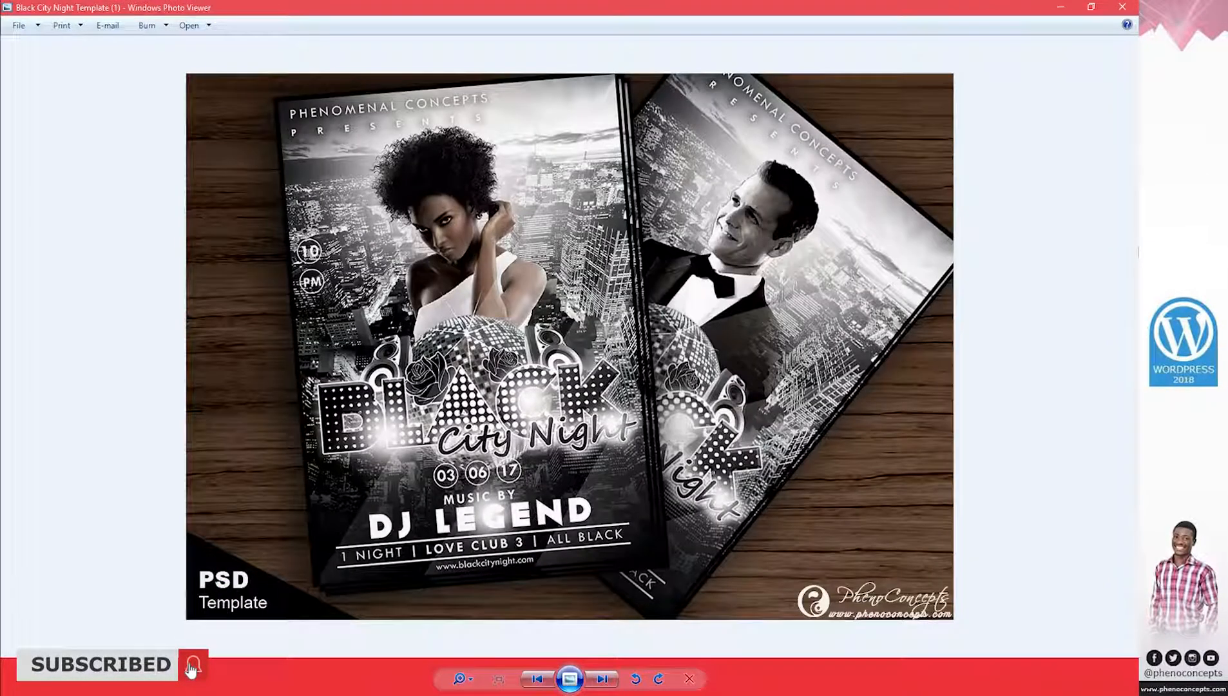
key("Right")
key("Right")
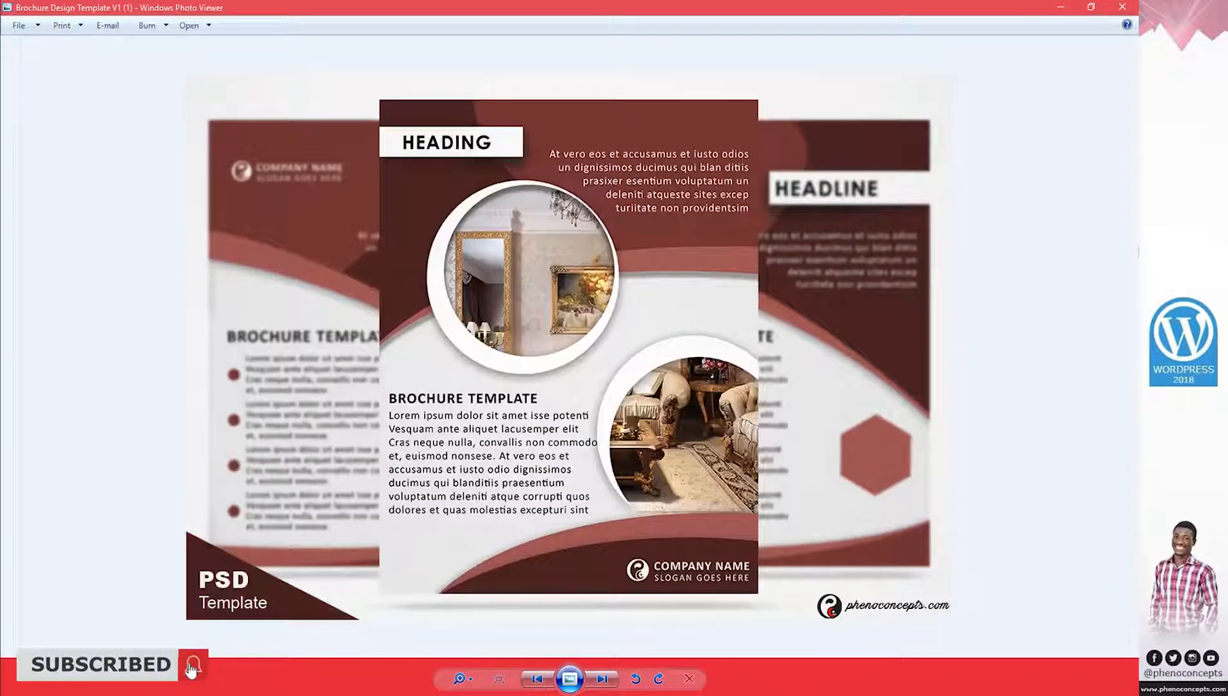
key("Right")
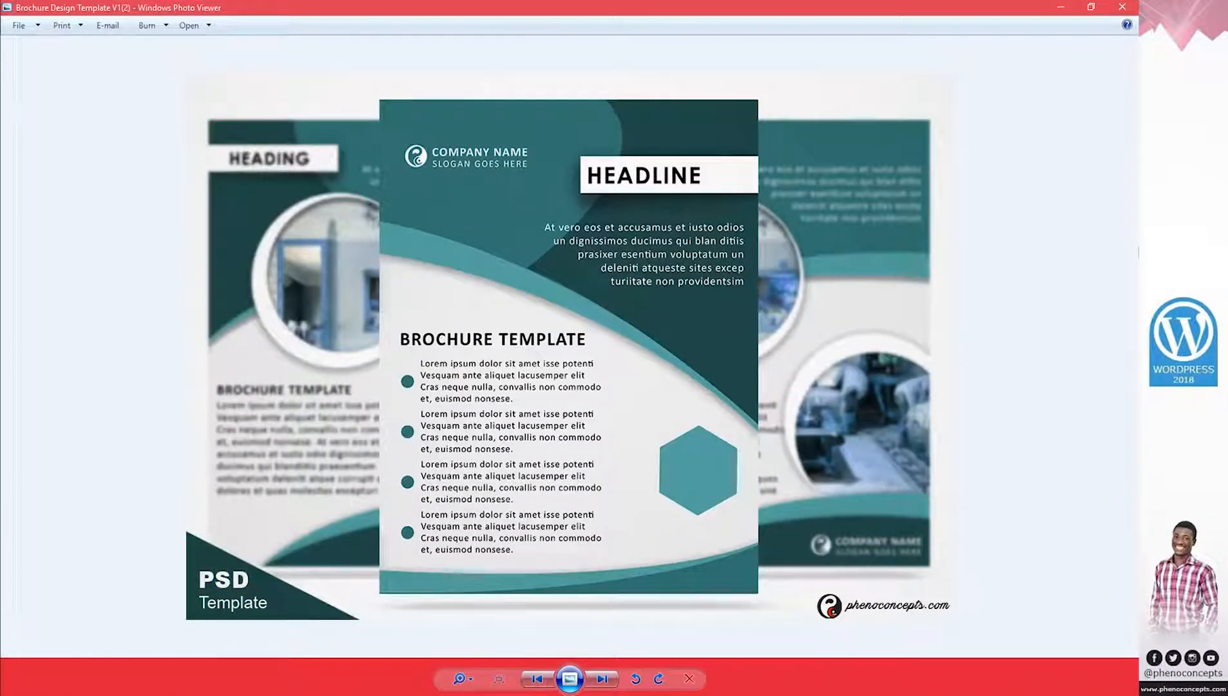
key("Right")
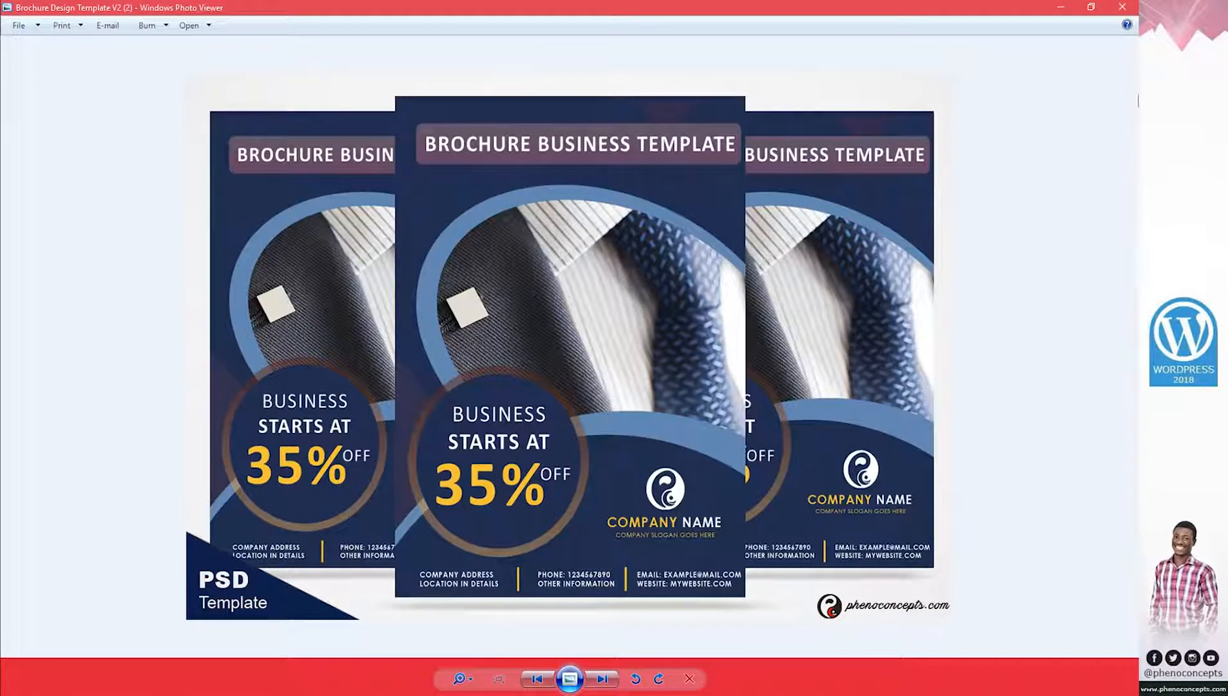
Name the product 4 Party Night Template by pasting the image file name without its (1) suffix
left_click(1122, 7)
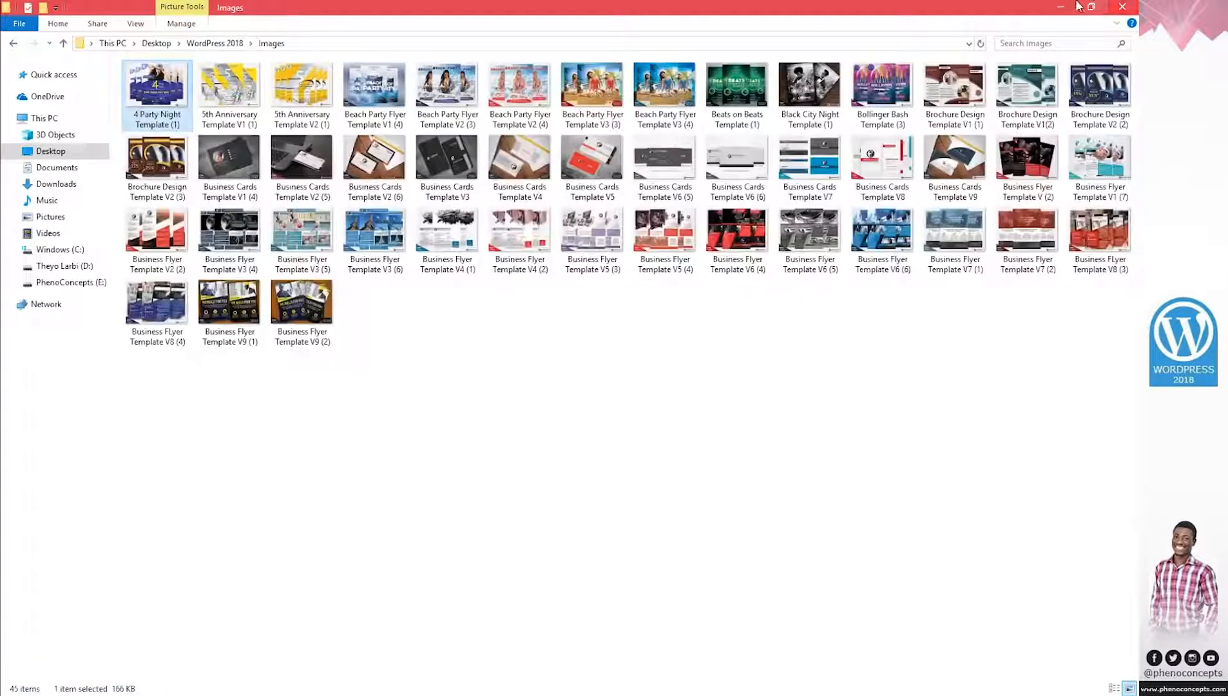
left_click(1063, 6)
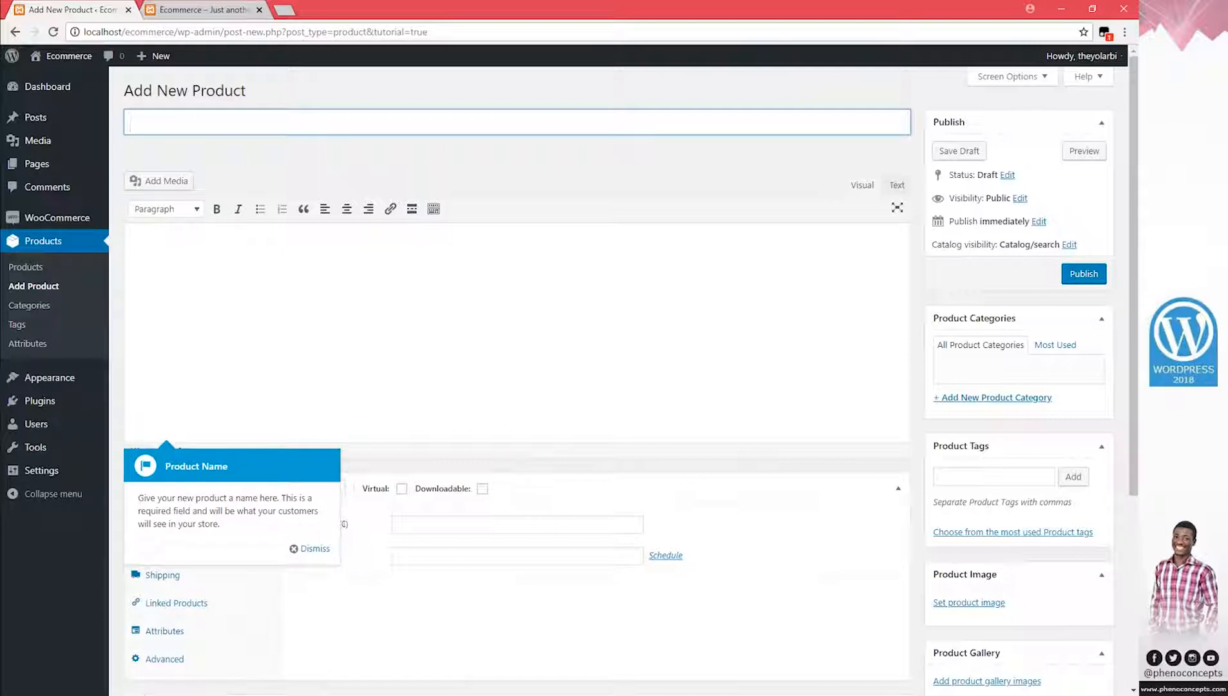
key("alt+Tab")
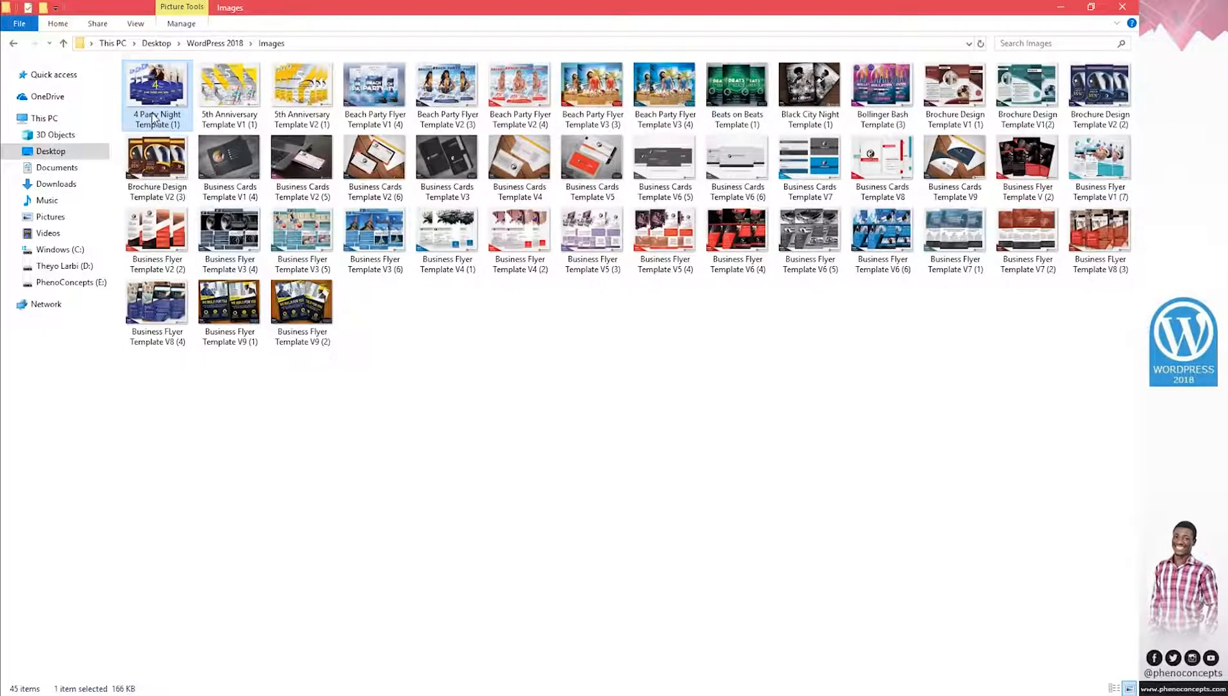
left_click(153, 117)
key("ctrl+c")
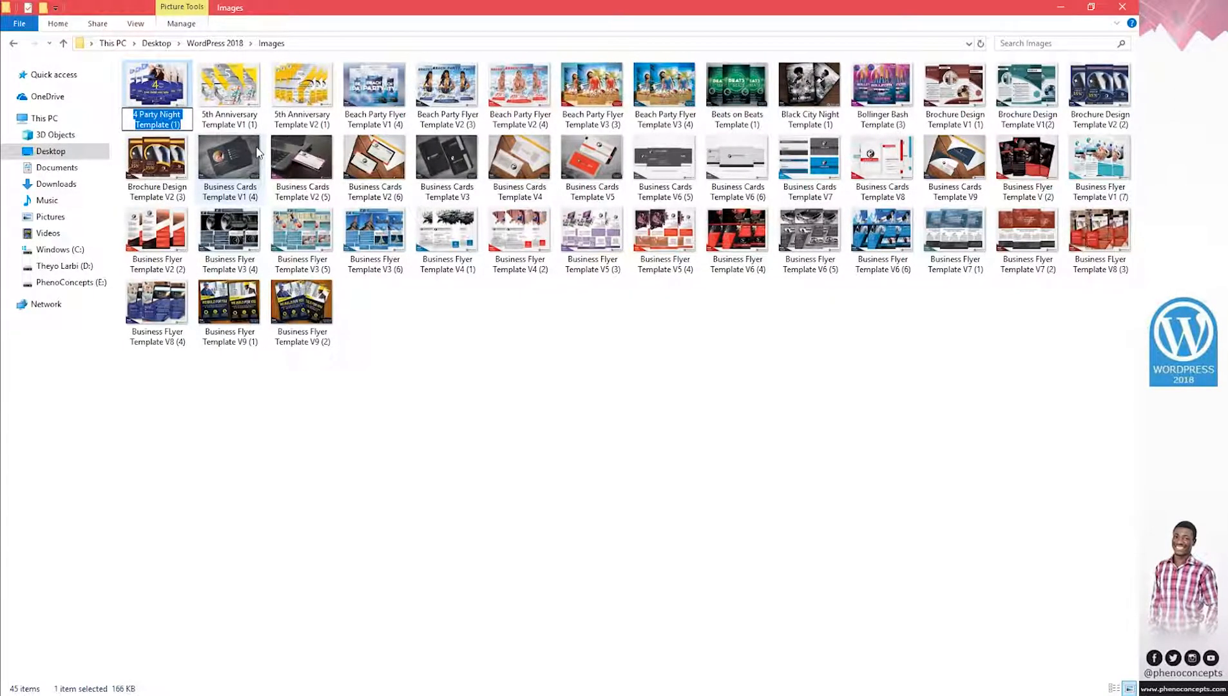
key("alt+Tab")
left_click(241, 120)
key("ctrl+v")
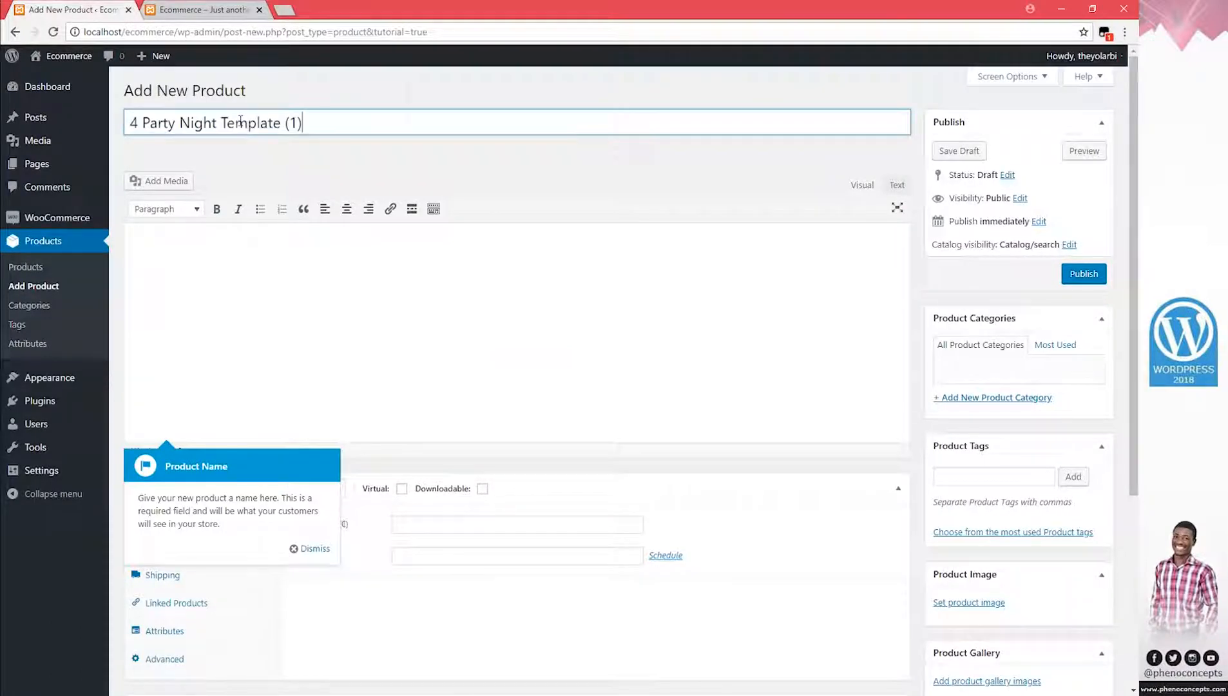
key("BackSpace")
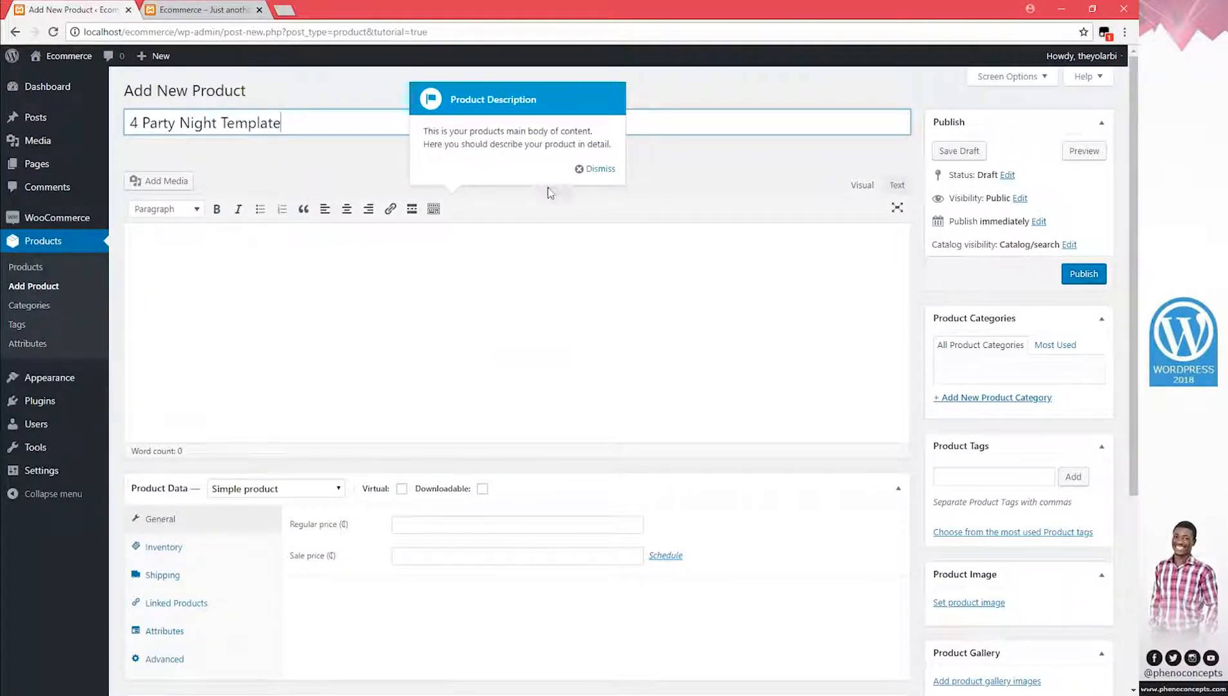
Dismiss every WooCommerce tour tip, from product description through to Publish Your Product
left_click(595, 168)
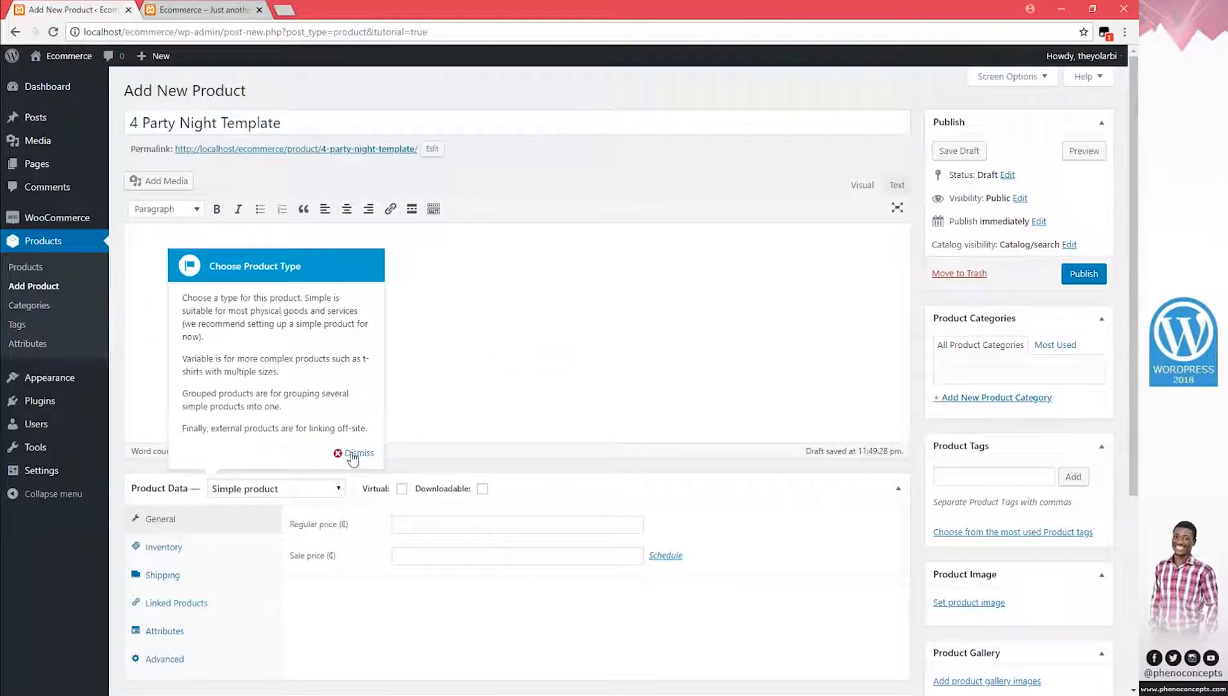
left_click(349, 453)
left_click(474, 458)
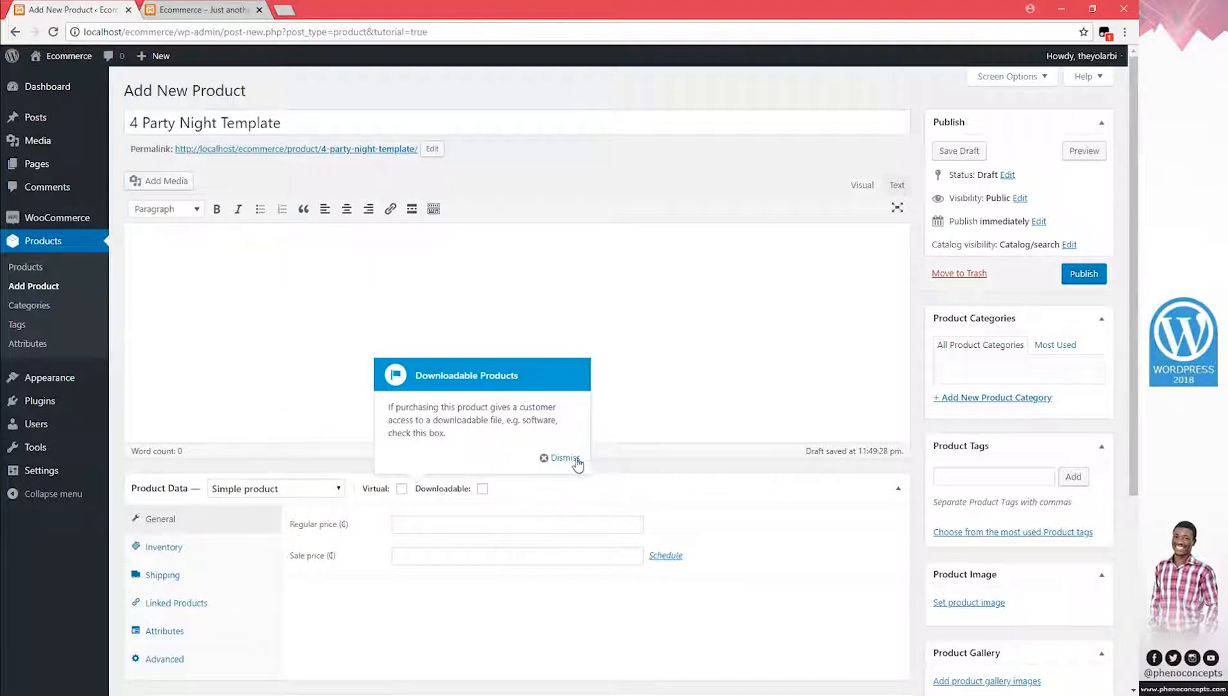
left_click(553, 458)
left_click(592, 490)
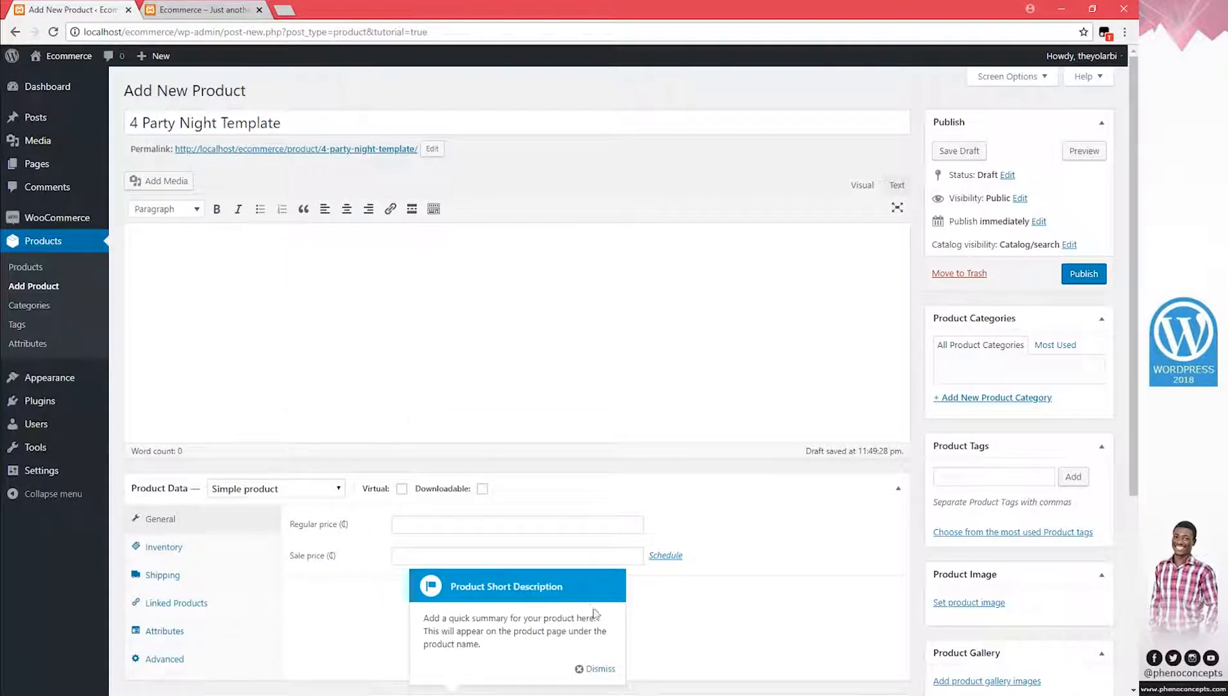
left_click(594, 669)
left_click(883, 637)
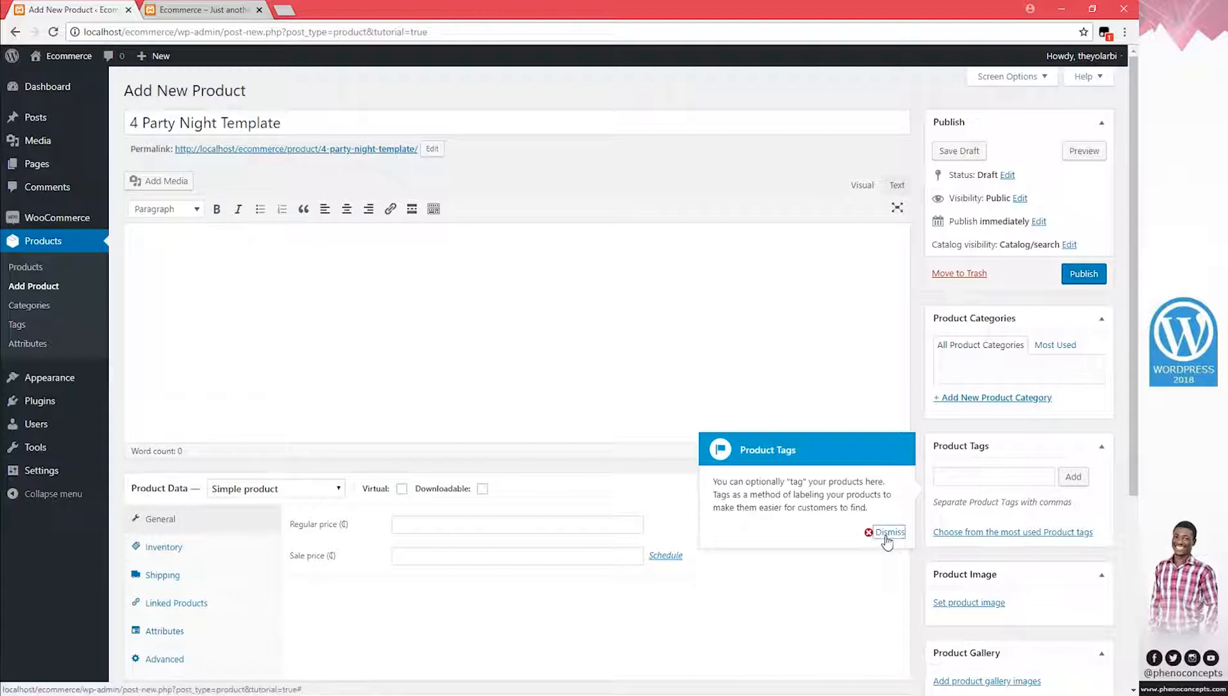
left_click(886, 531)
left_click(883, 402)
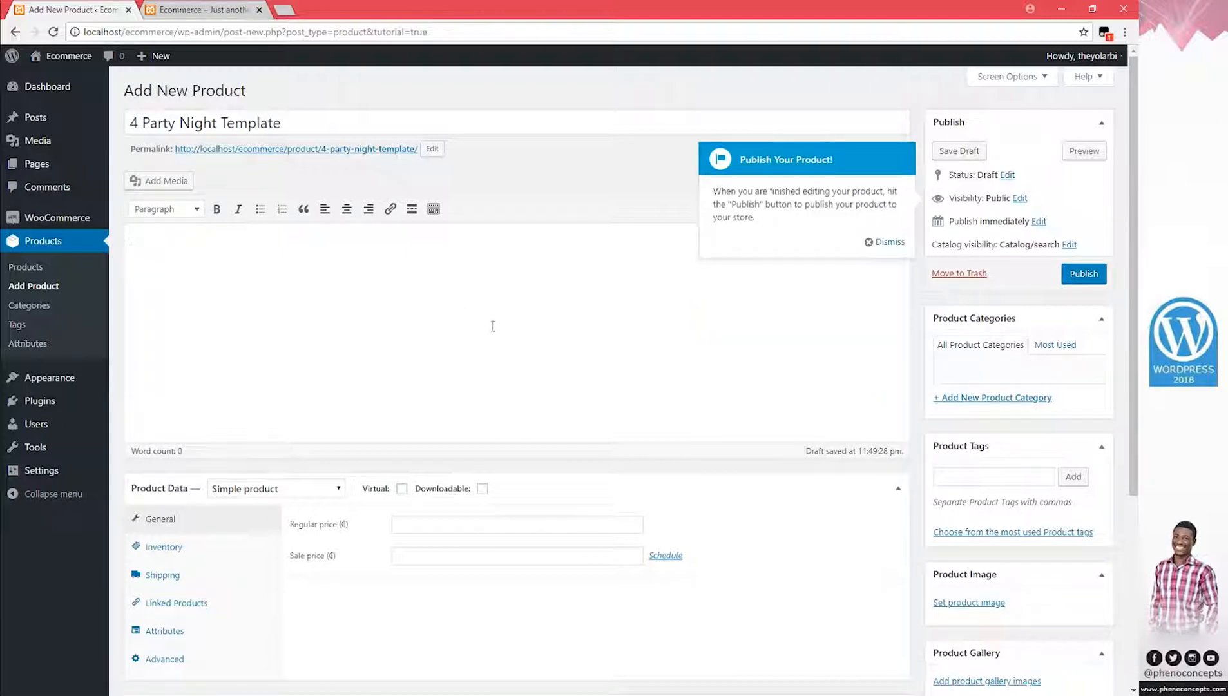
left_click(876, 243)
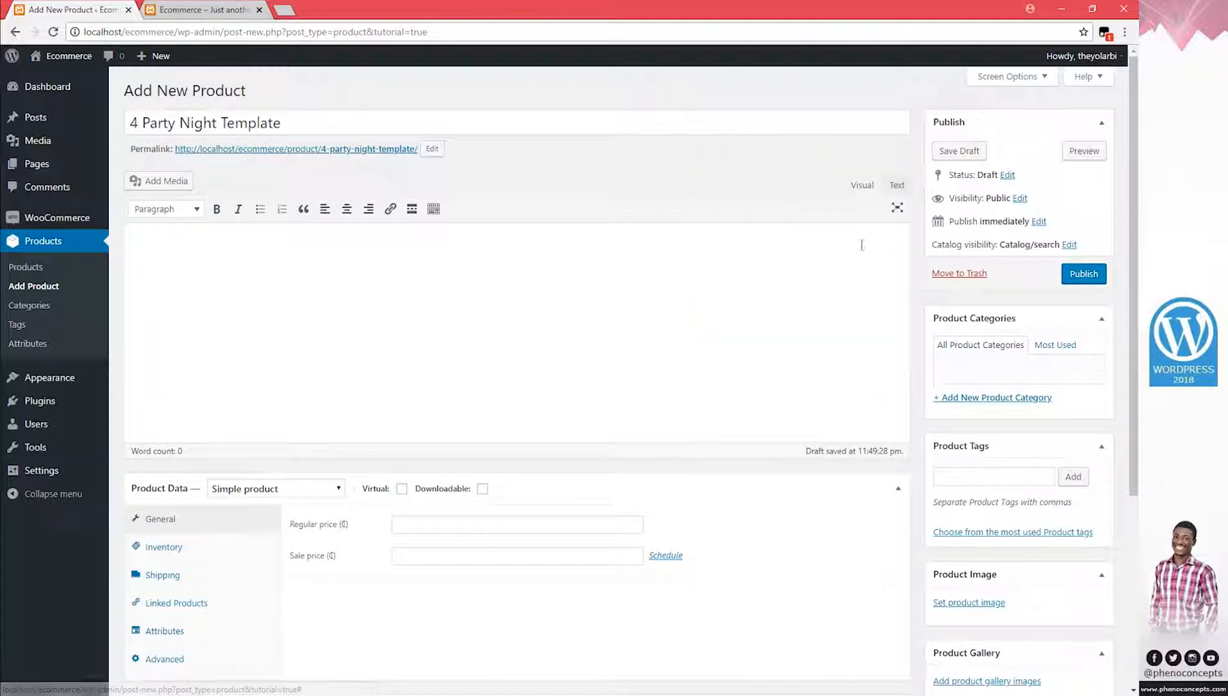
Open the Help file from the WordPress 2018 folder and copy its full text
key("alt+Tab")
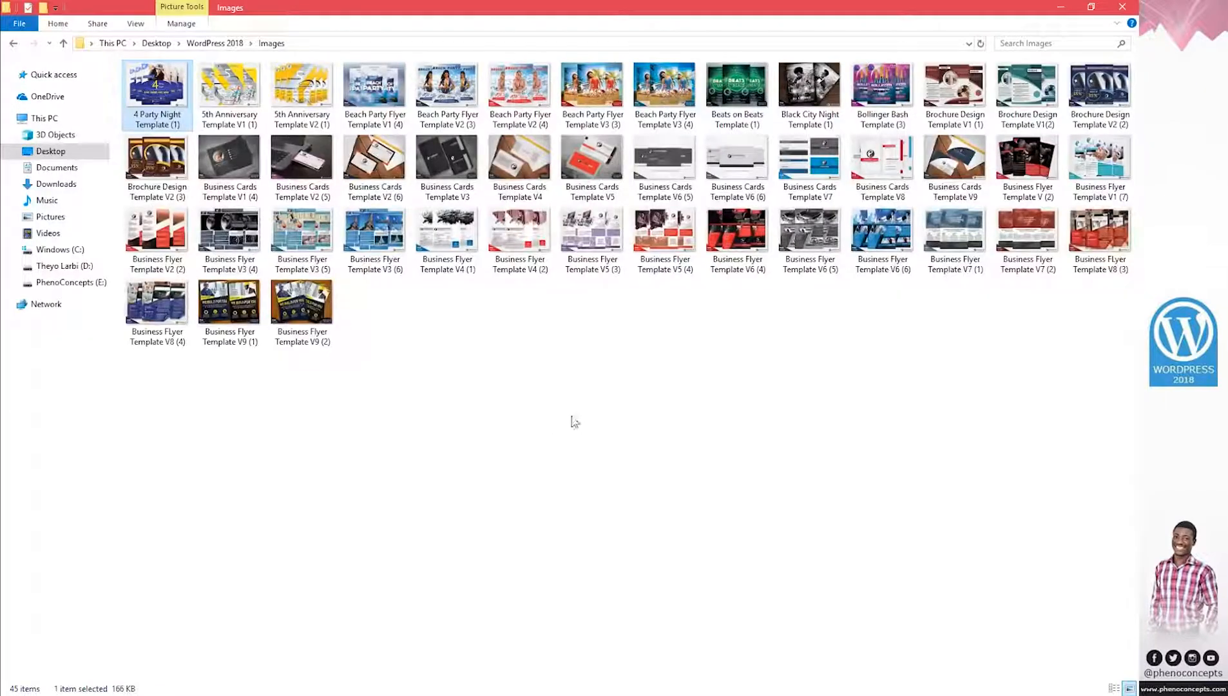
left_click(572, 418)
left_click(14, 51)
double_click(392, 95)
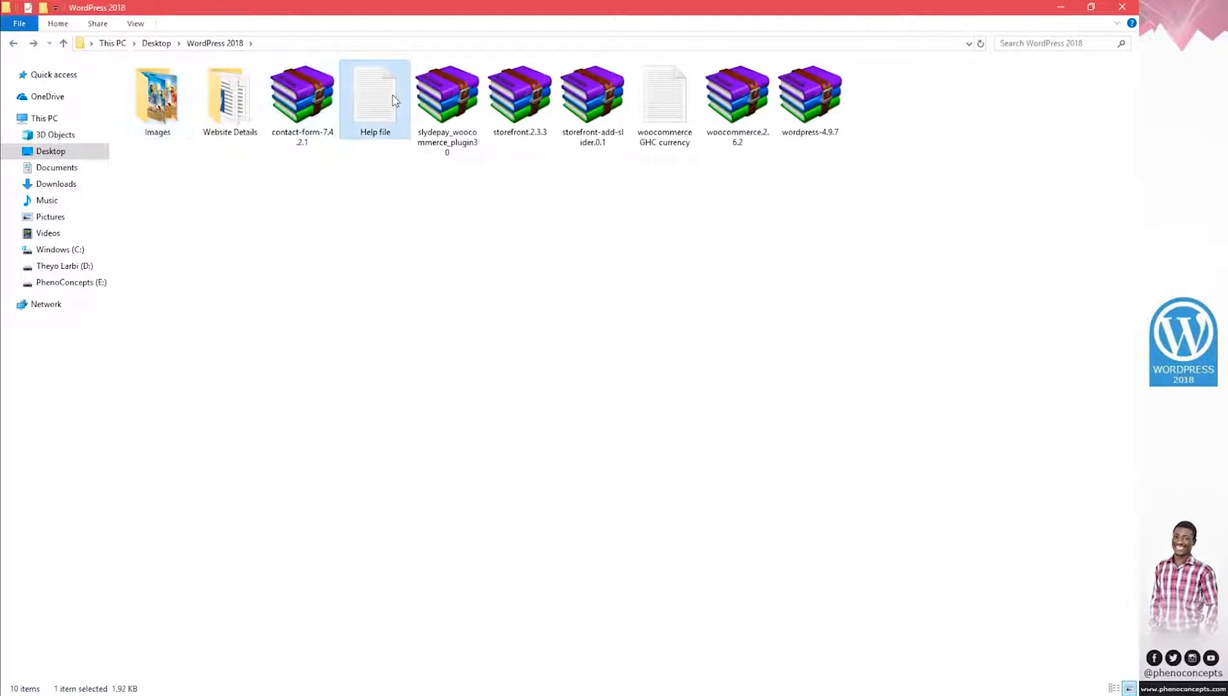
key("ctrl+a")
key("ctrl+c")
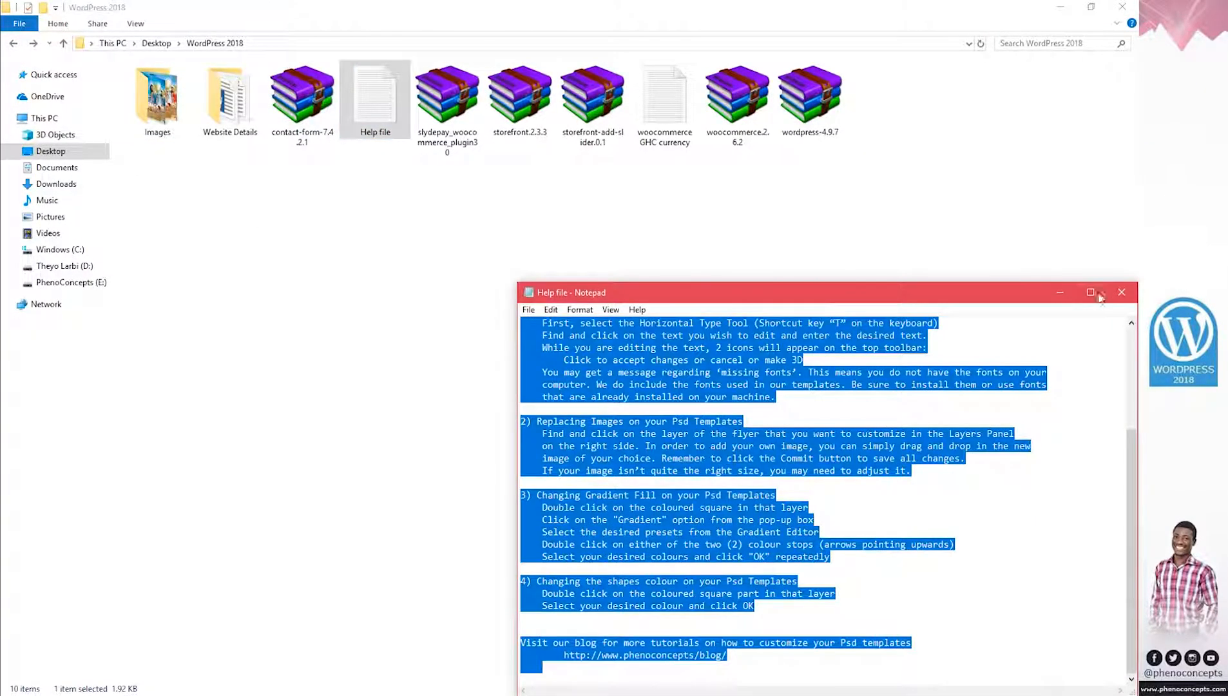
left_click(1060, 292)
Paste the Photoshop customisation text into the product description and select the PASSWORD-to-'See image below' lines
key("alt+Tab")
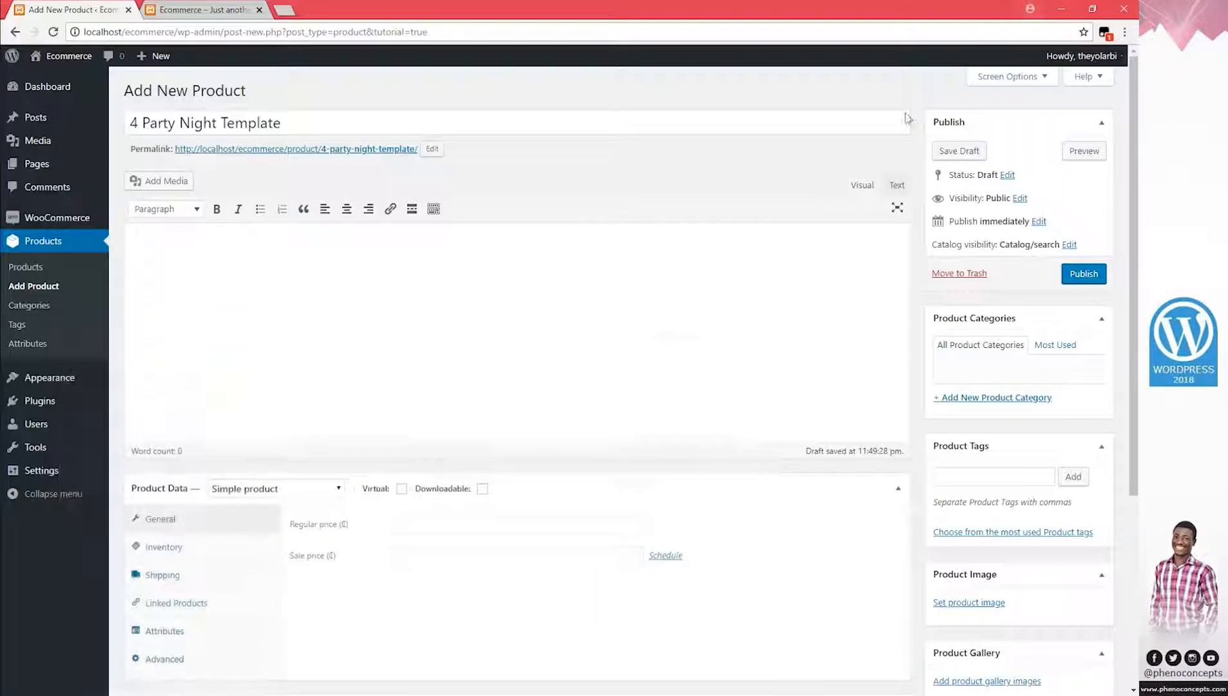
left_click(257, 291)
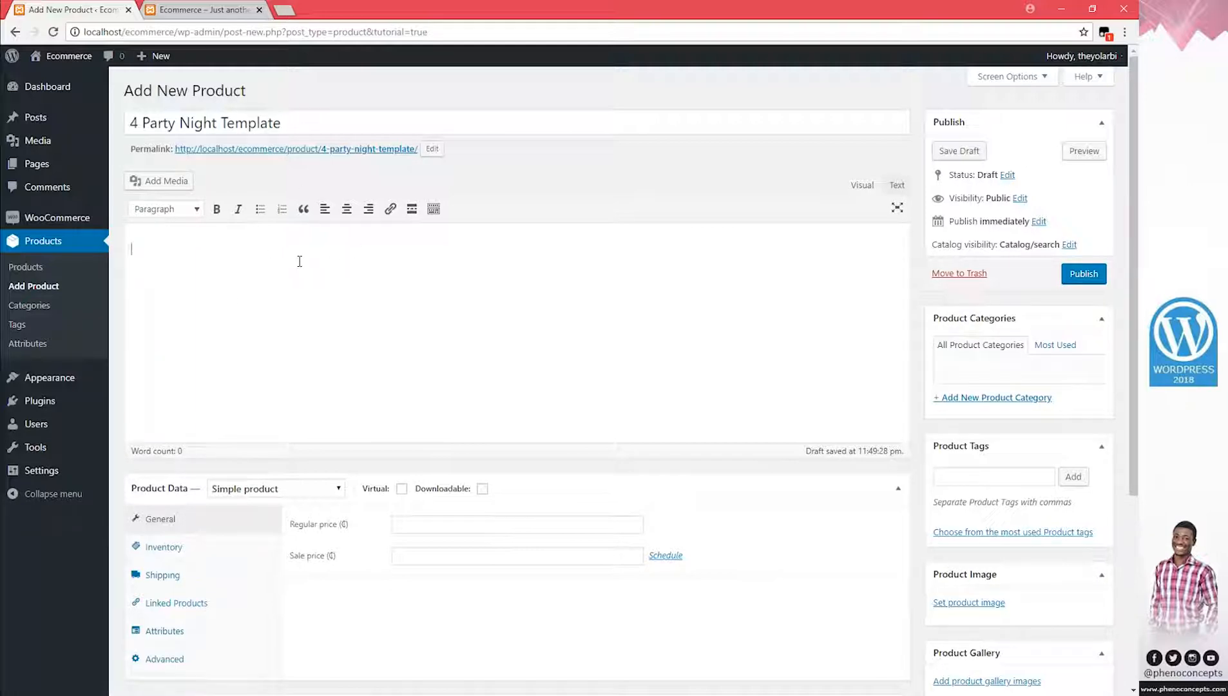
key("ctrl+v")
scroll(396, 477, "down", 8)
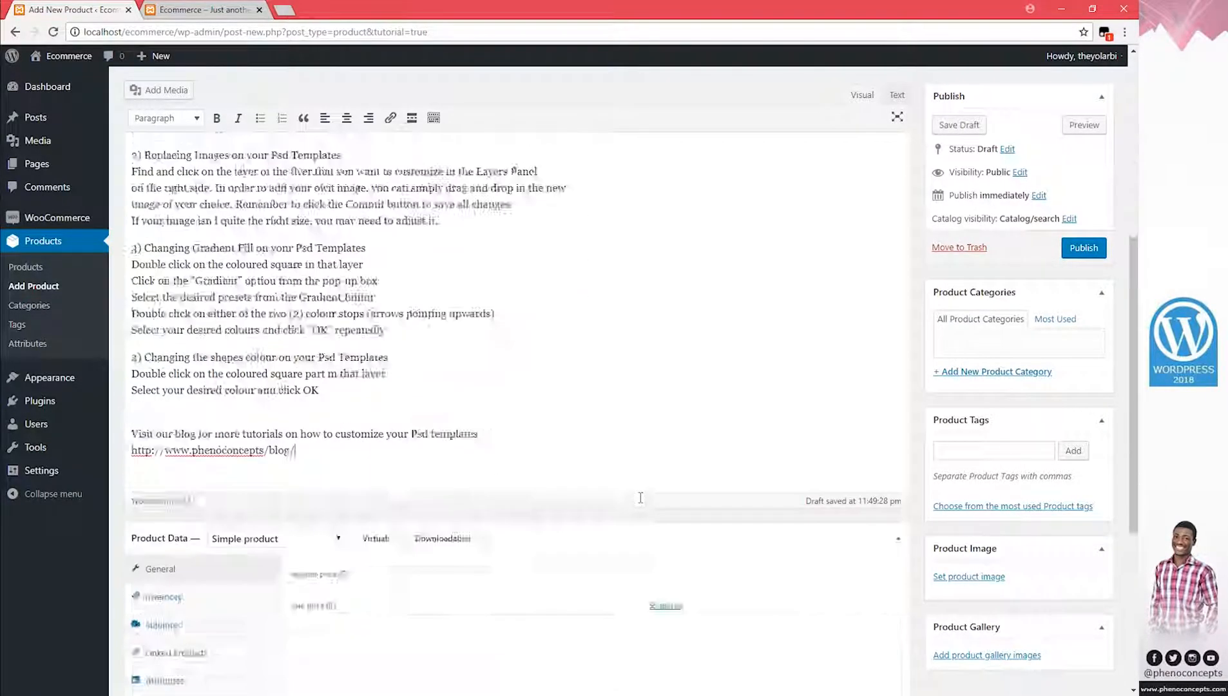
scroll(647, 495, "up", 10)
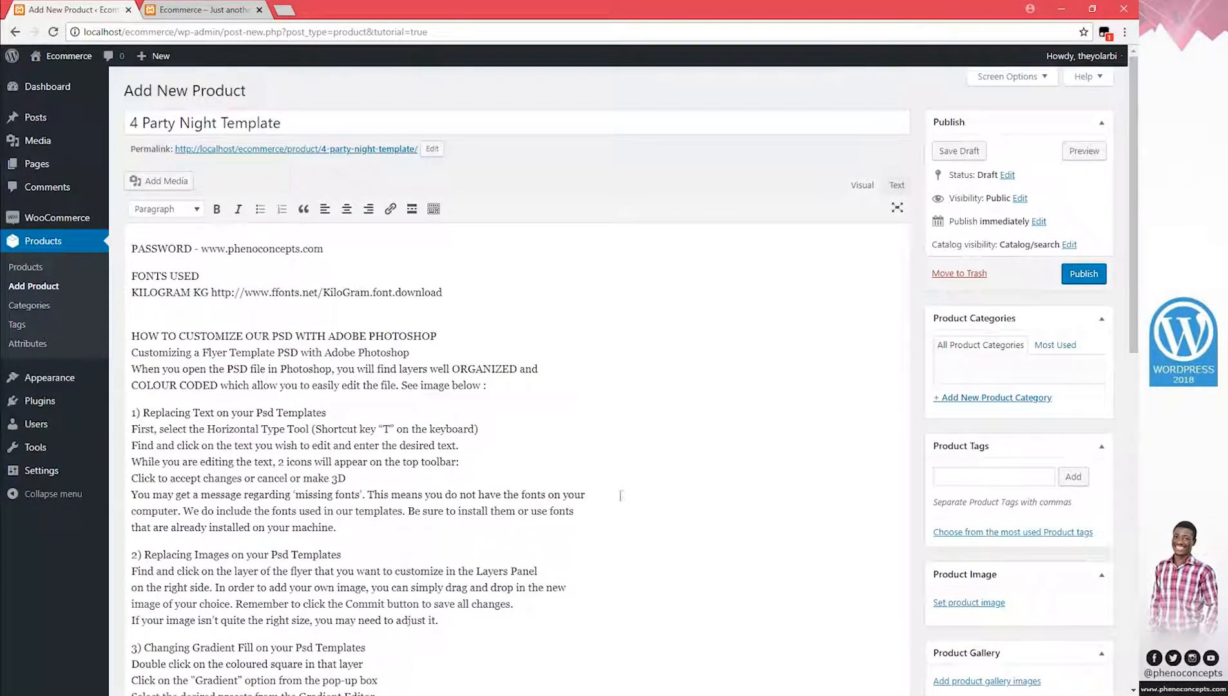
scroll(445, 477, "down", 7)
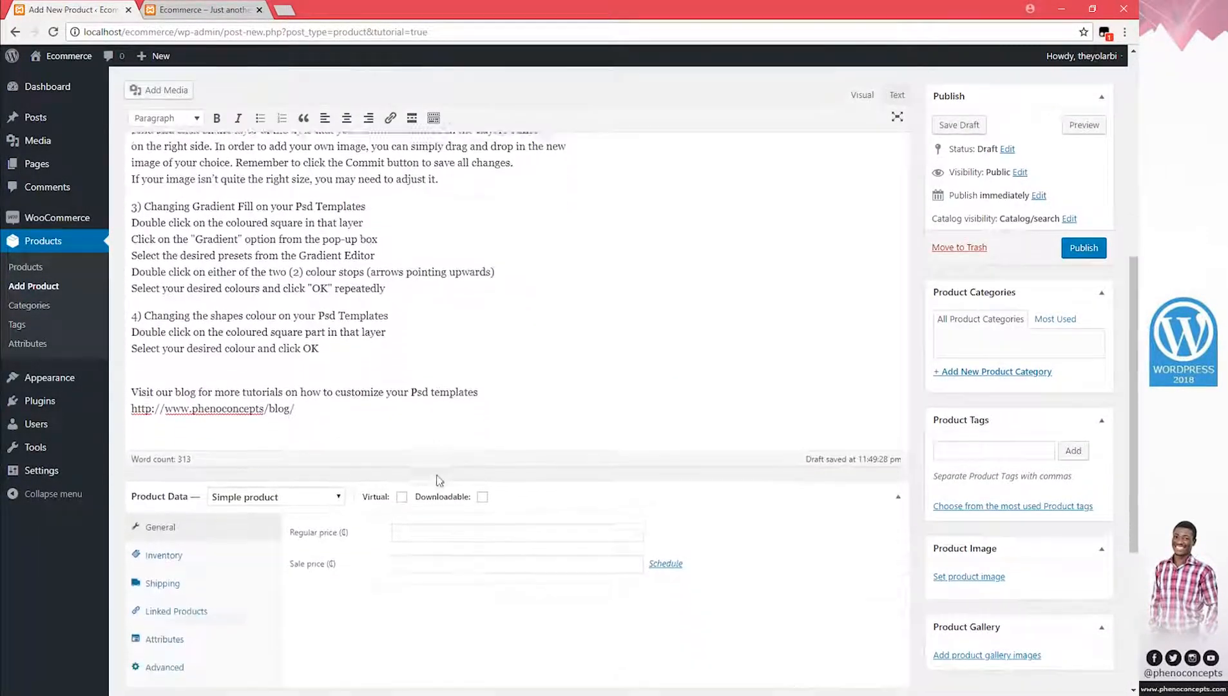
scroll(438, 475, "up", 5)
scroll(438, 475, "up", 2)
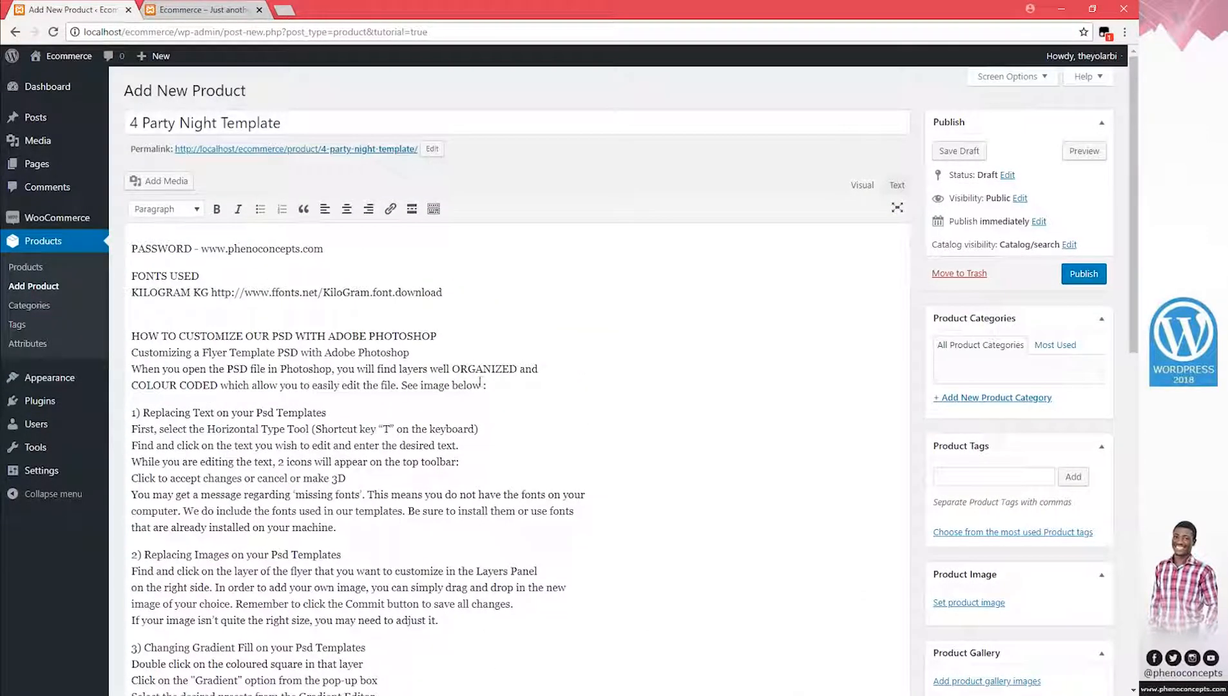
left_click_drag(505, 385, 126, 248)
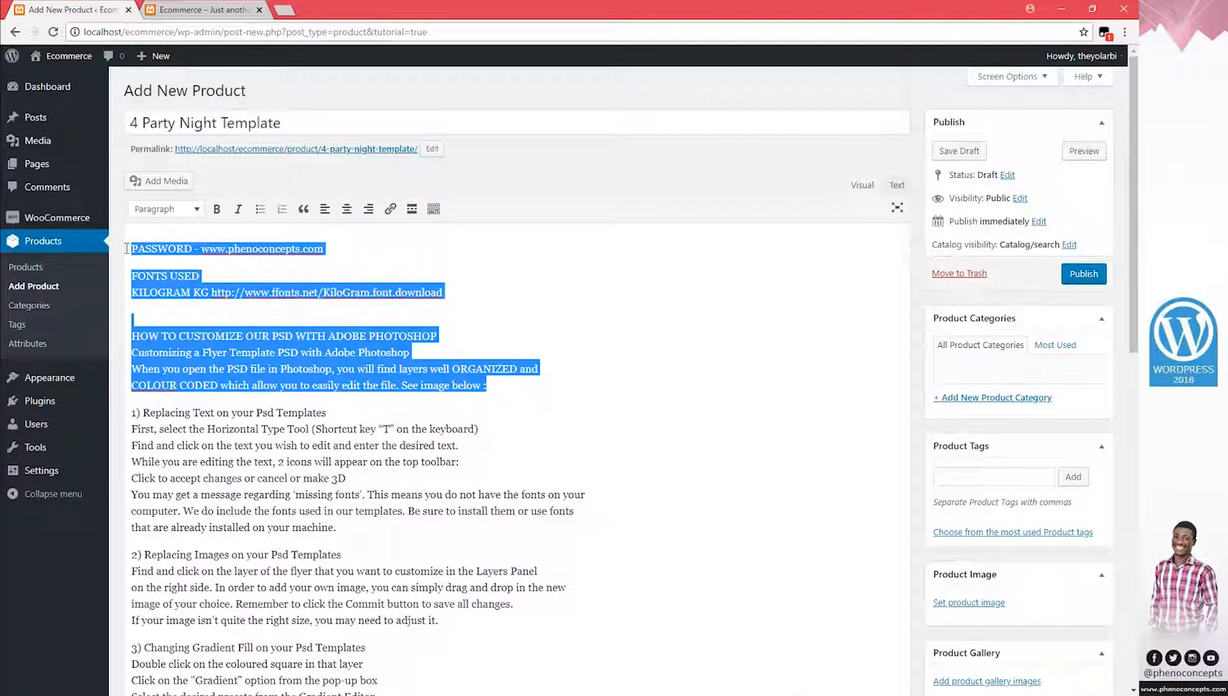
Cut the password, fonts and intro lines from the description and remove the leftover empty paragraph
key("Delete")
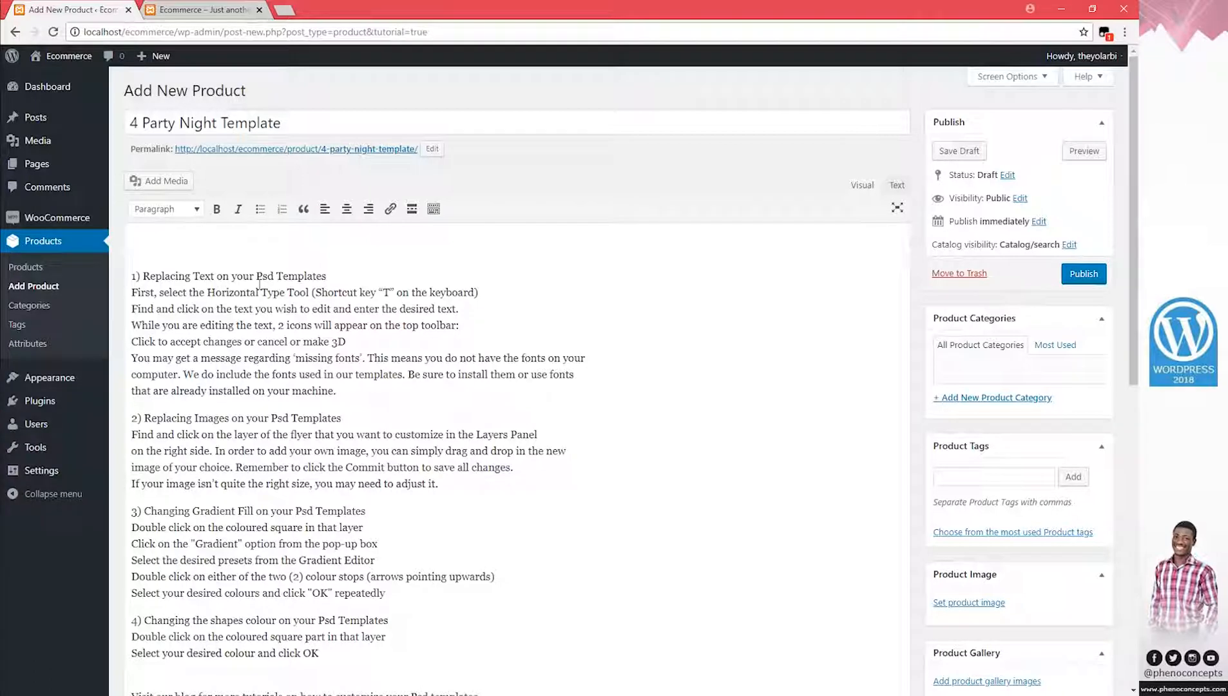
key("Delete")
scroll(154, 419, "down", 5)
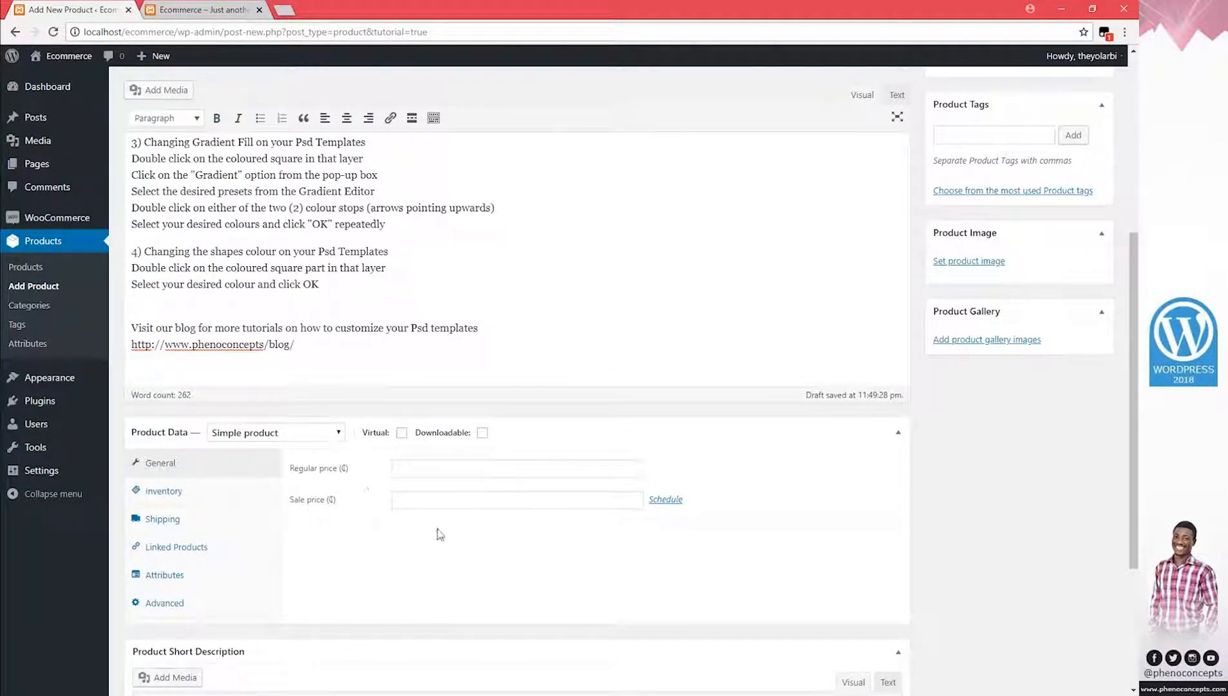
scroll(502, 402, "down", 4)
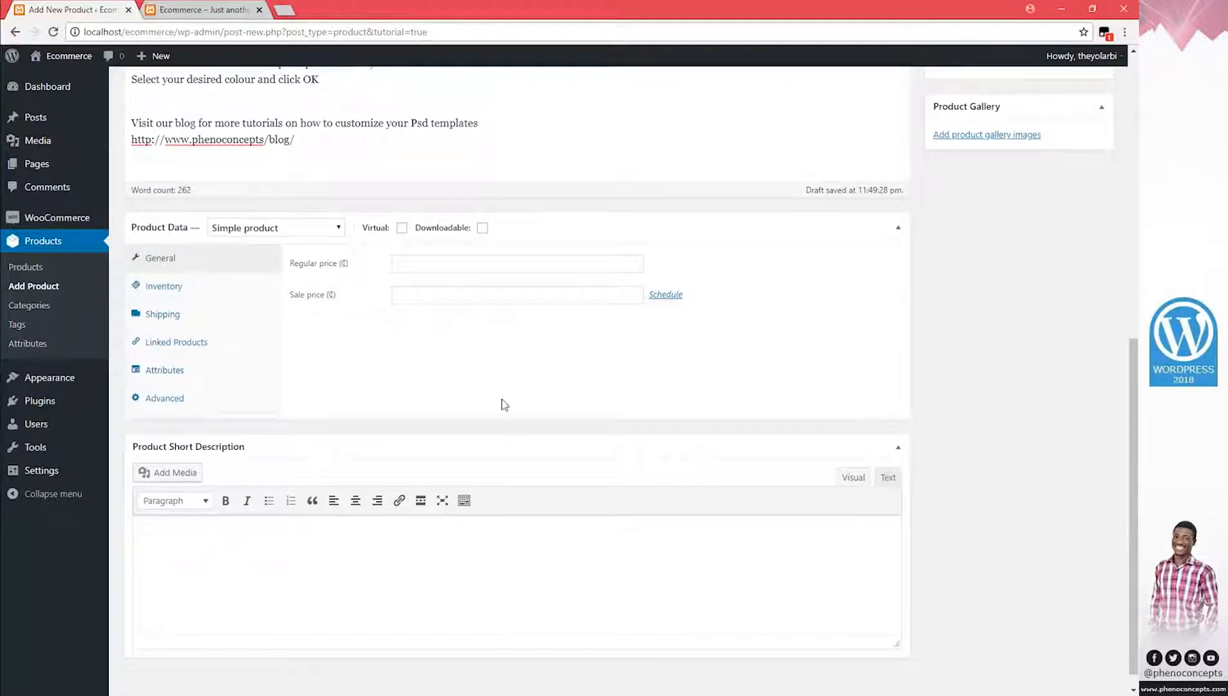
scroll(385, 235, "up", 6)
scroll(384, 231, "up", 3)
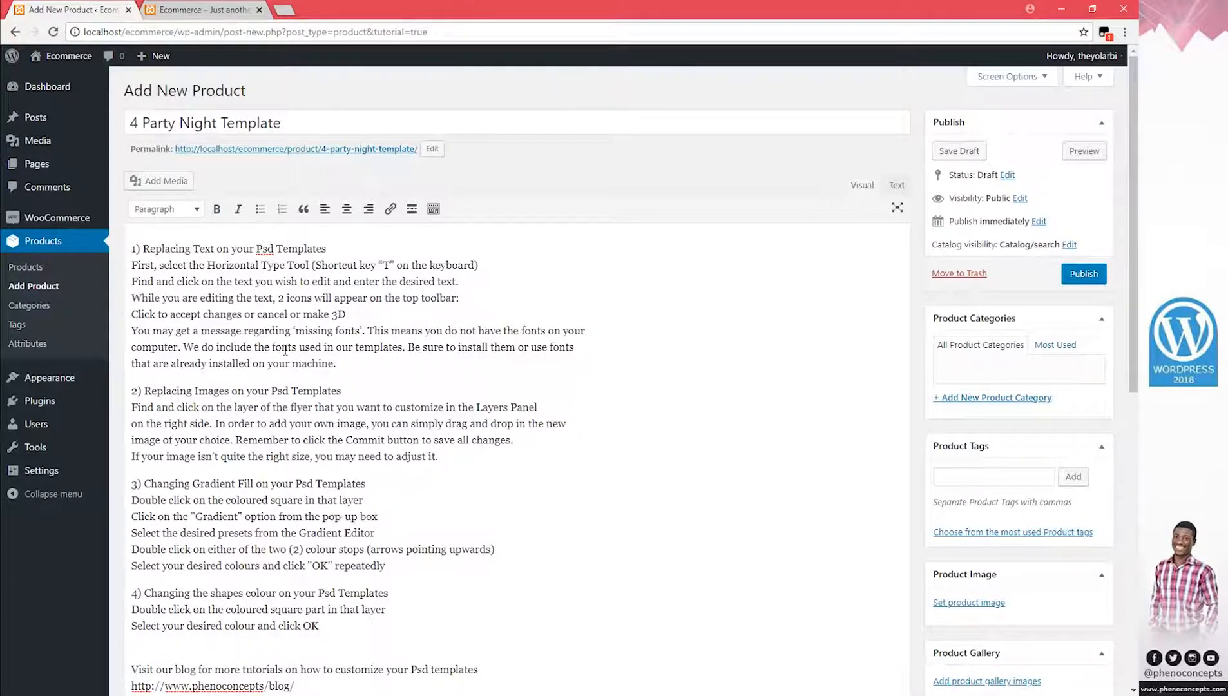
scroll(285, 350, "down", 1)
scroll(322, 401, "down", 7)
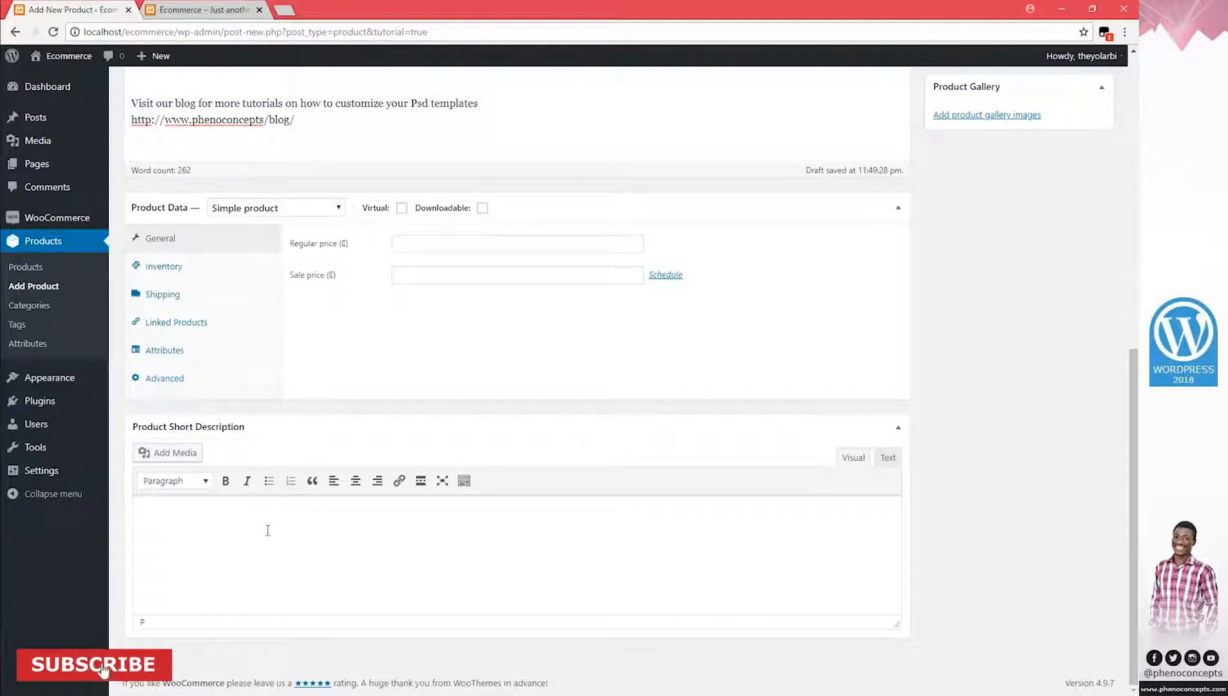
Paste those intro lines into the Product Short Description
key("ctrl+v")
scroll(322, 573, "up", 2)
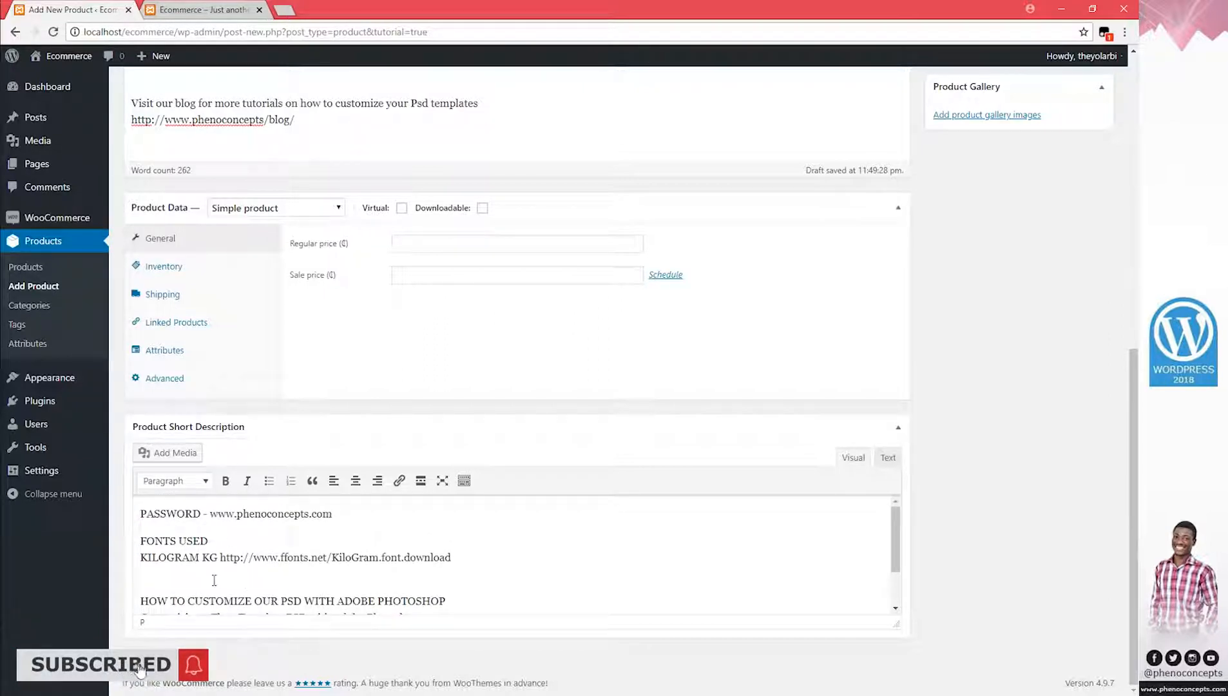
scroll(317, 584, "up", 2)
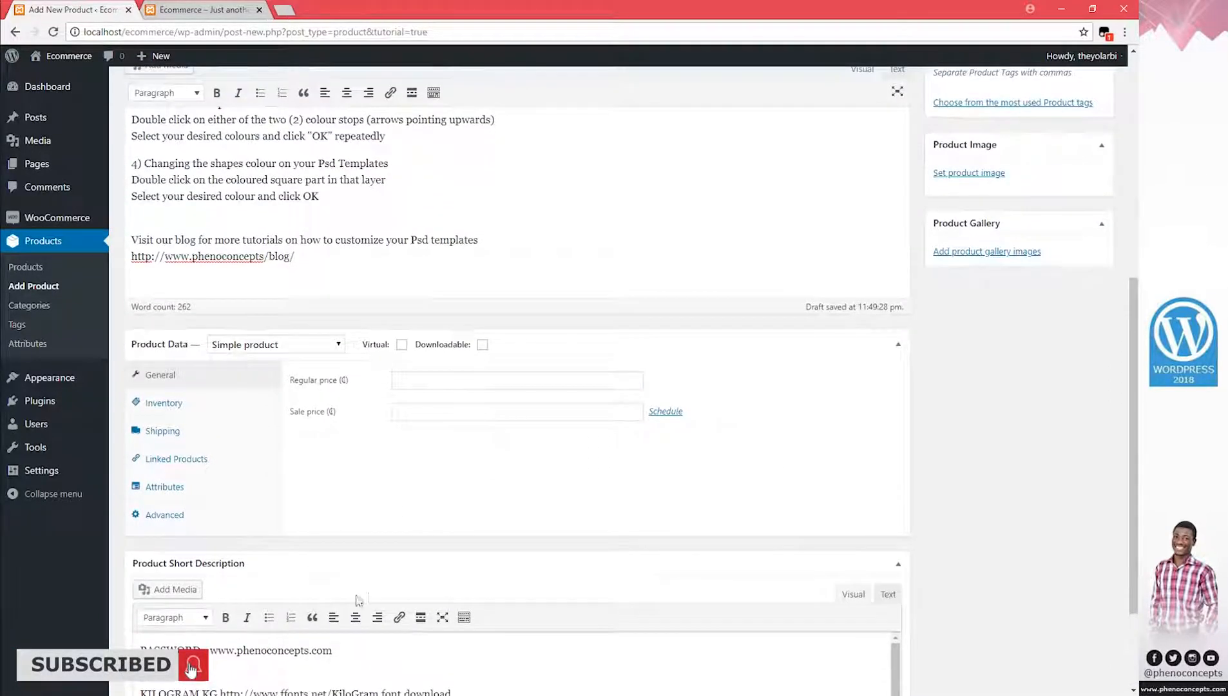
scroll(355, 596, "down", 2)
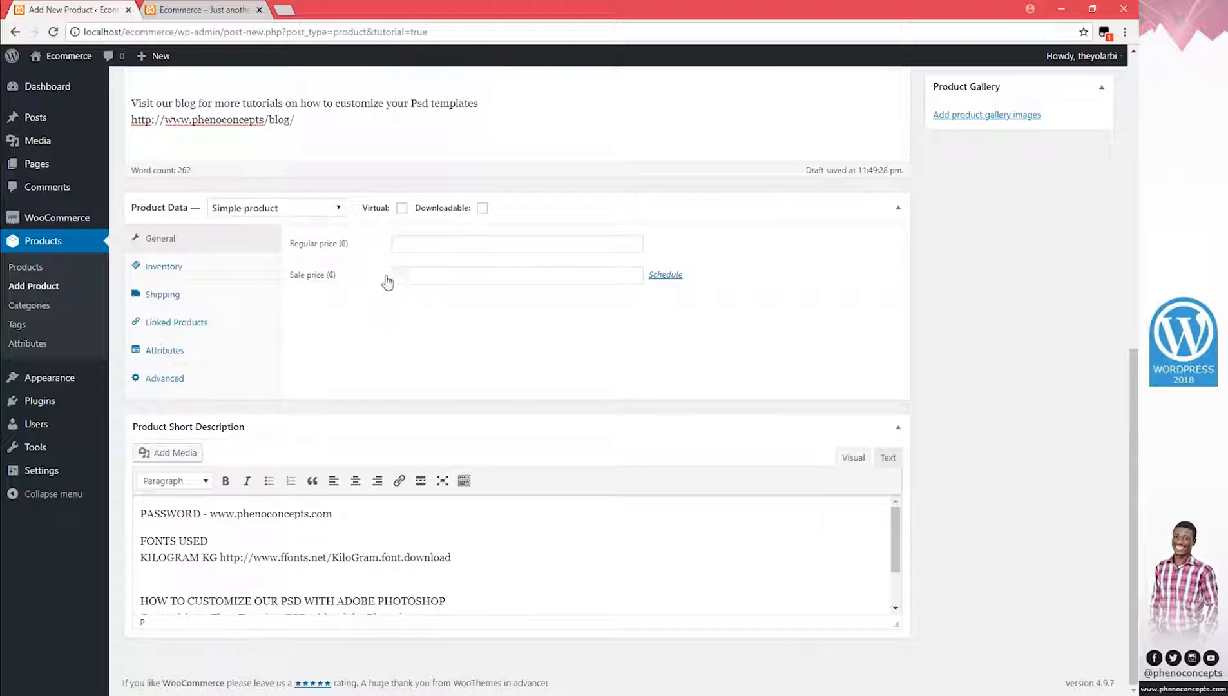
scroll(837, 316, "up", 7)
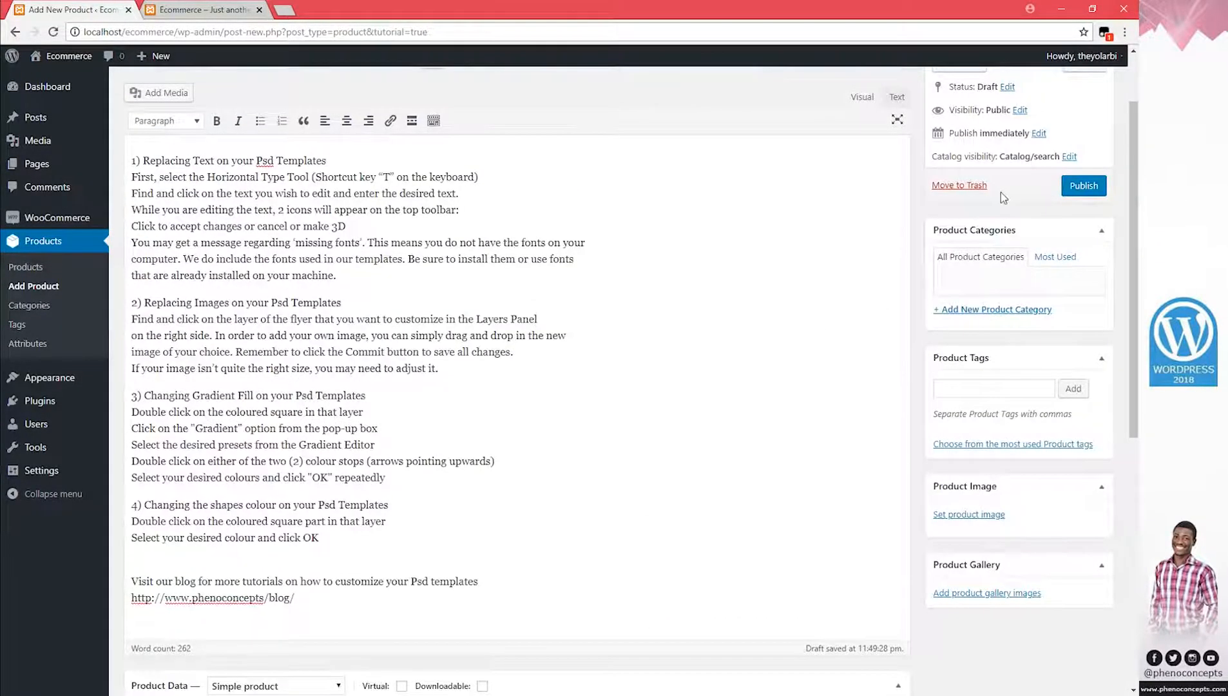
scroll(889, 319, "up", 2)
Preview the 4 Party Night Template page, checking its title and short description, then return to the editor
left_click(1088, 152)
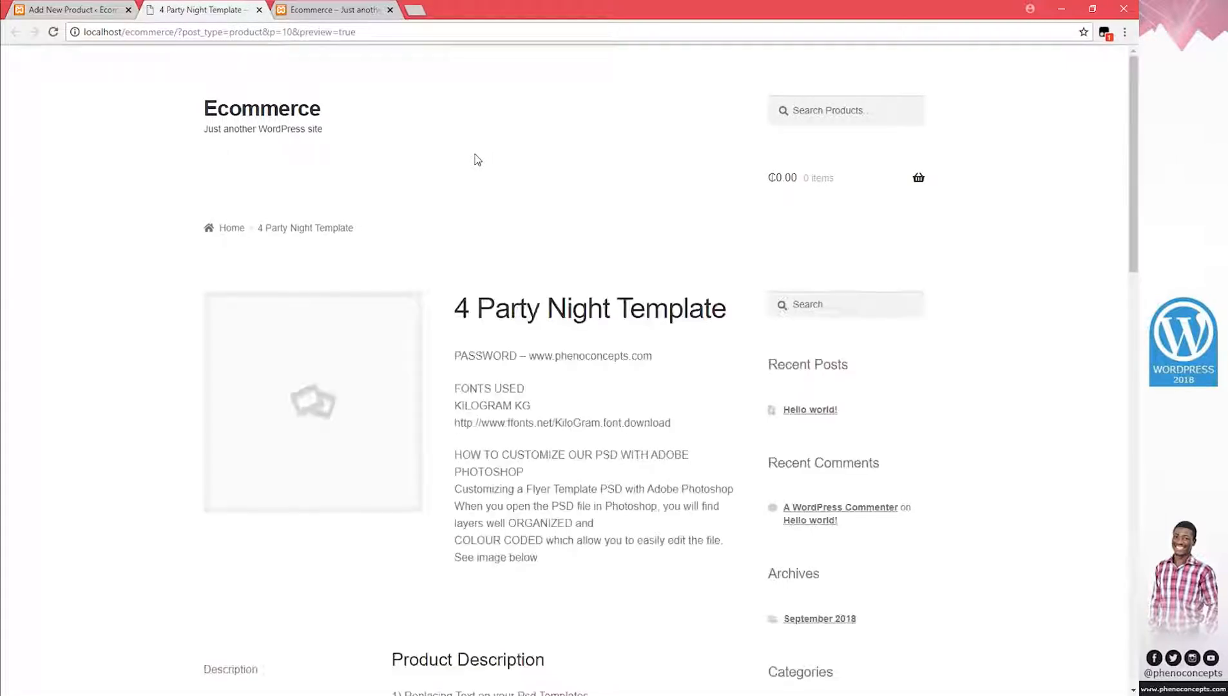
scroll(501, 219, "down", 2)
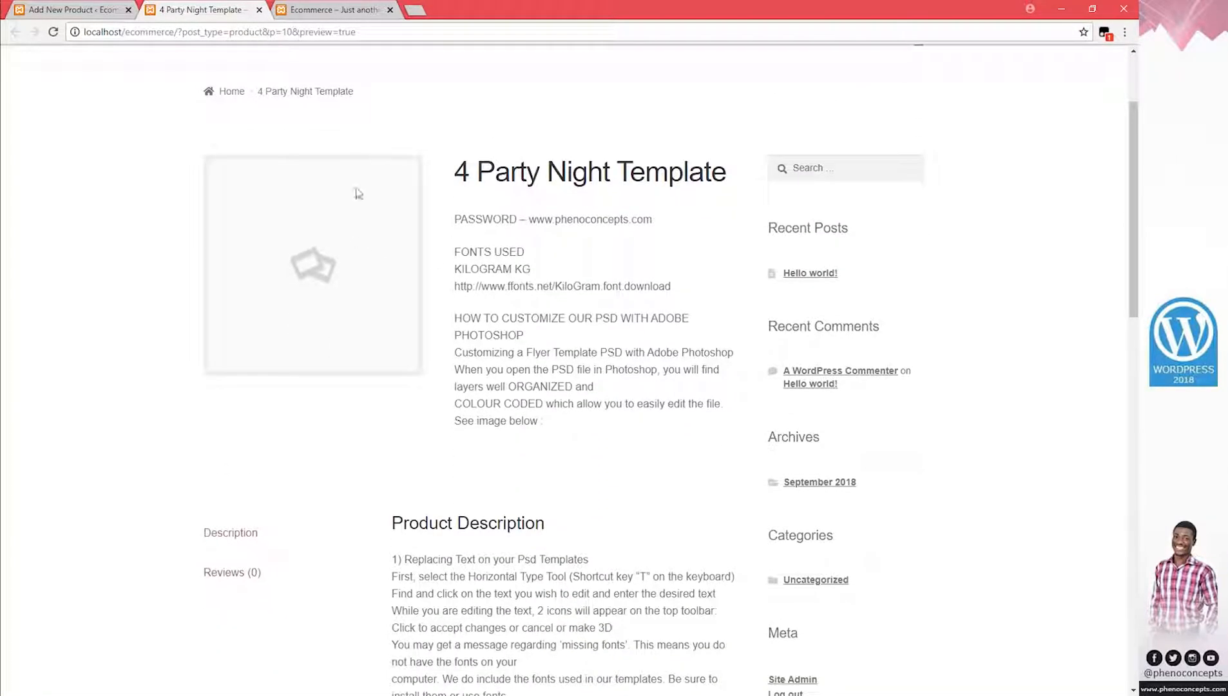
left_click_drag(273, 239, 316, 233)
left_click_drag(470, 172, 727, 173)
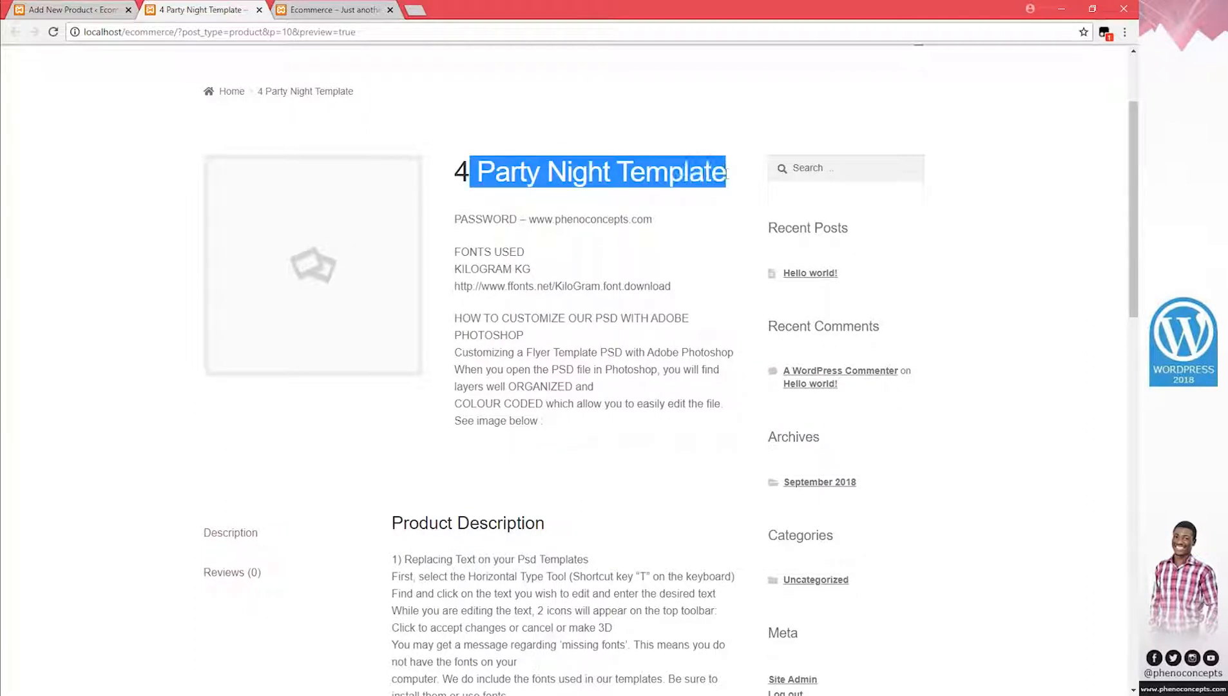
left_click(679, 173)
left_click_drag(554, 428, 460, 220)
left_click(523, 338)
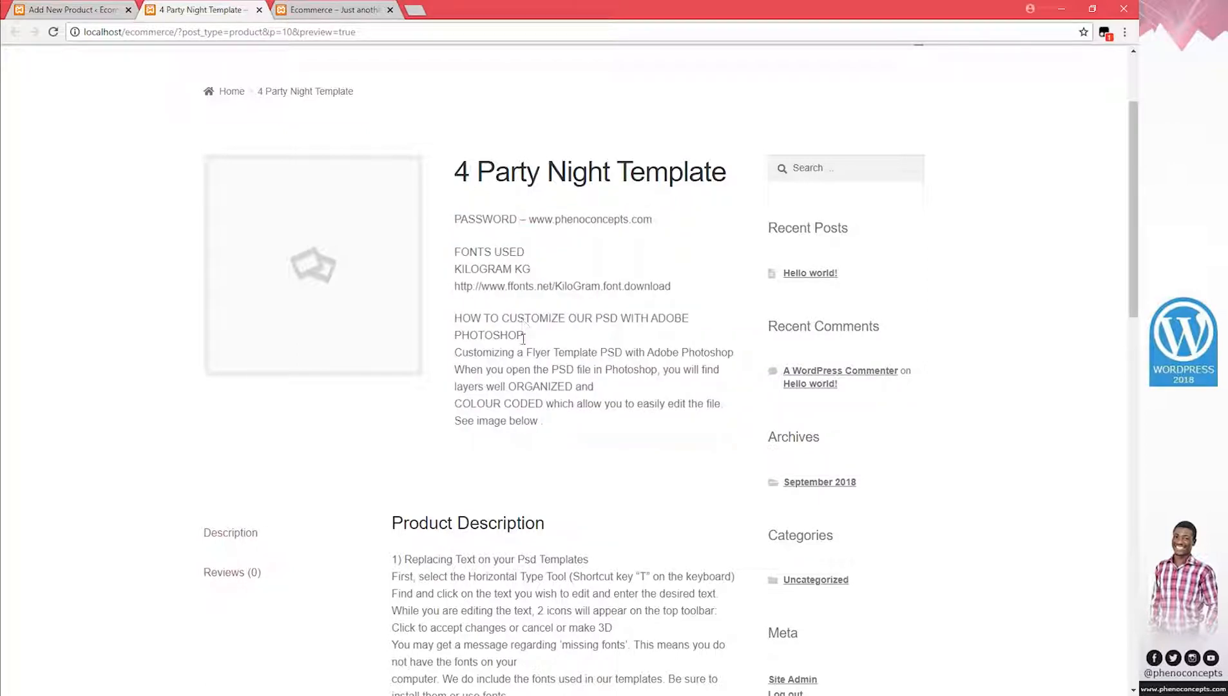
scroll(524, 337, "down", 4)
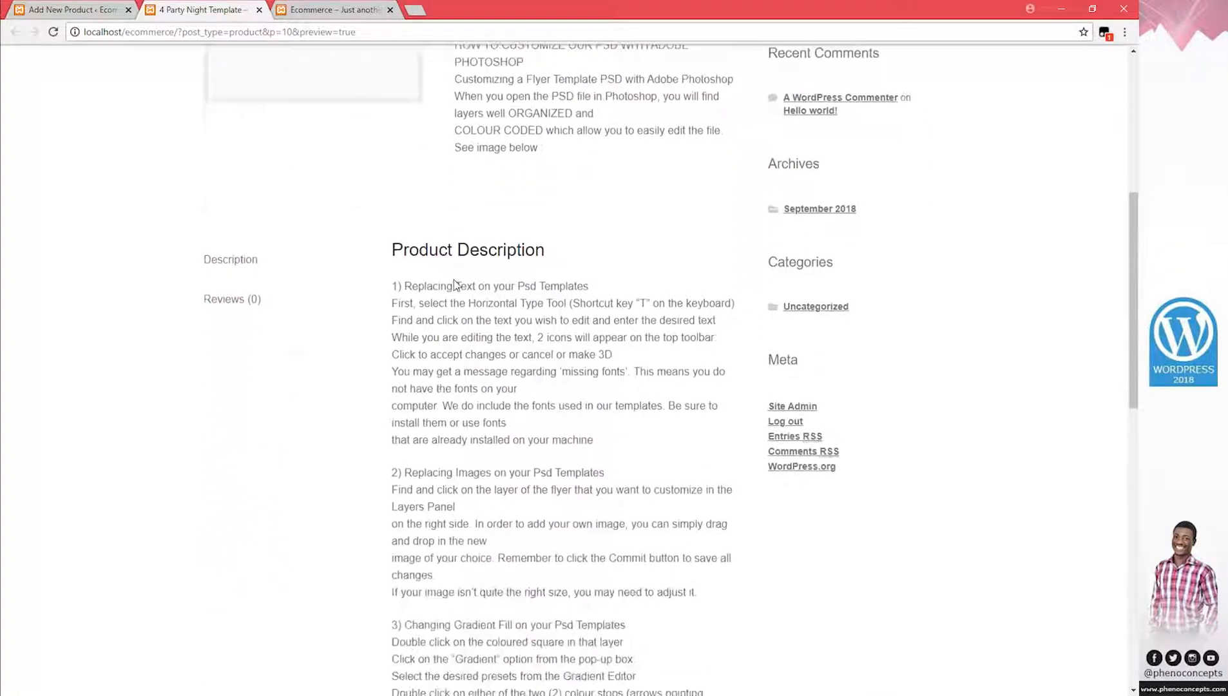
scroll(499, 492, "down", 2)
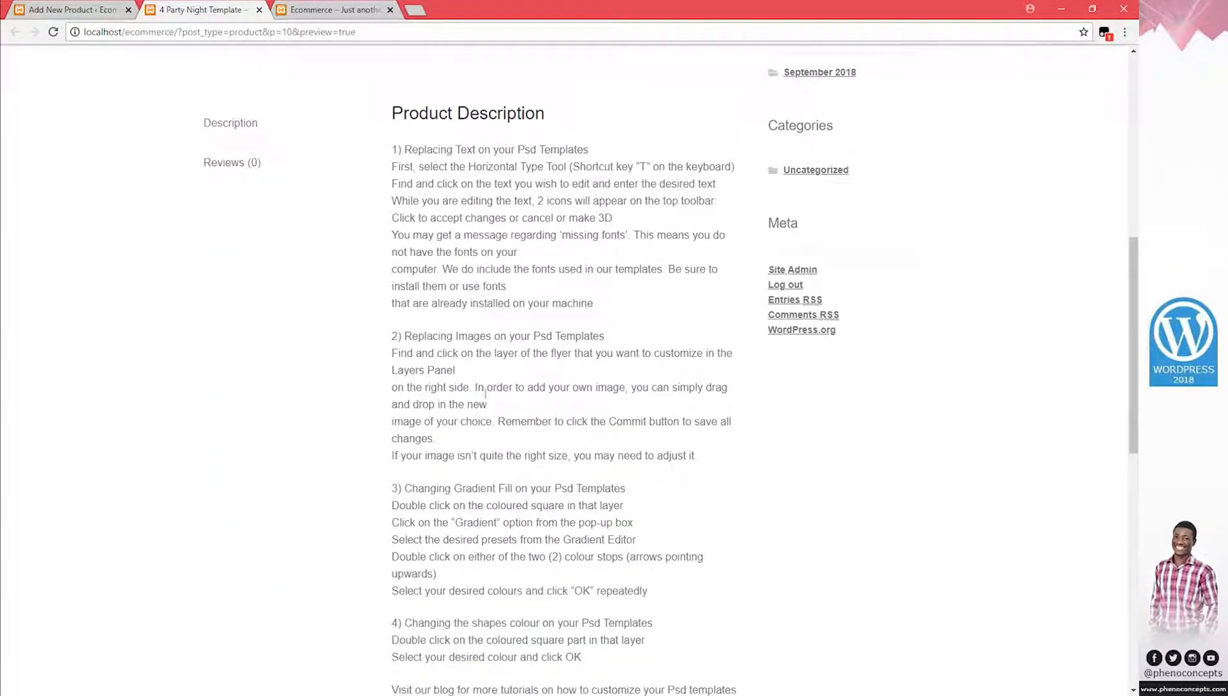
left_click(71, 10)
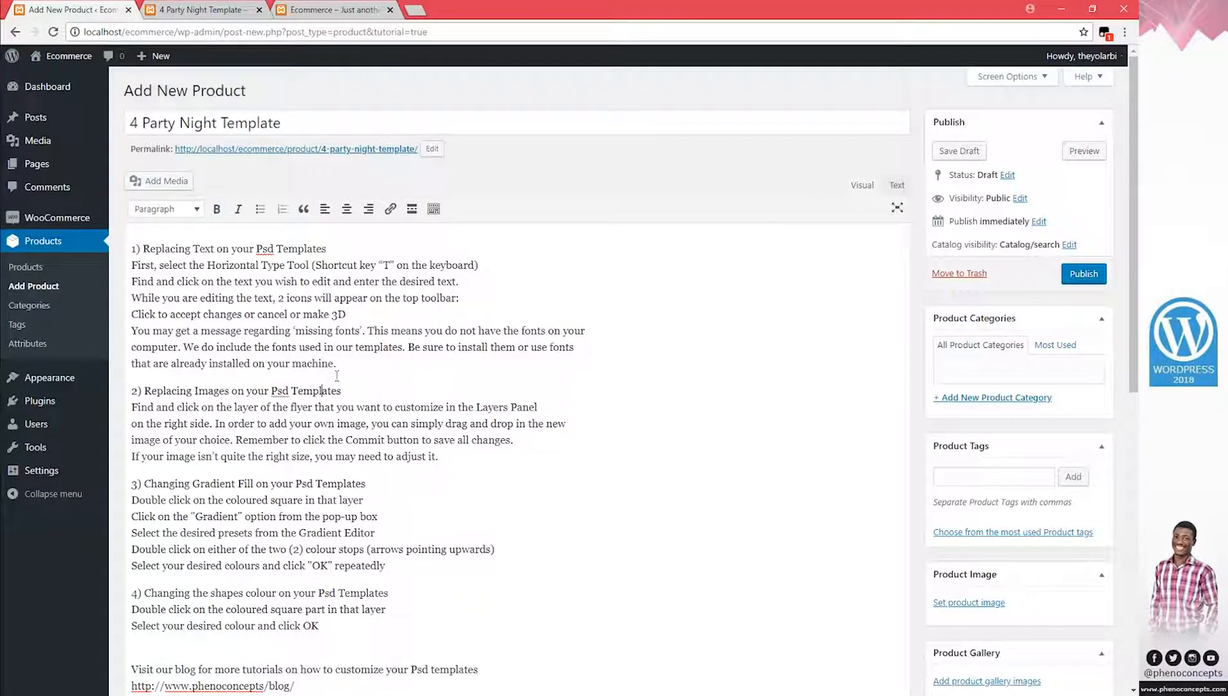
Add an empty paragraph after section 1 and upload the party night flyer at Full Size, 1132 × 800
left_click(386, 372)
key("Return")
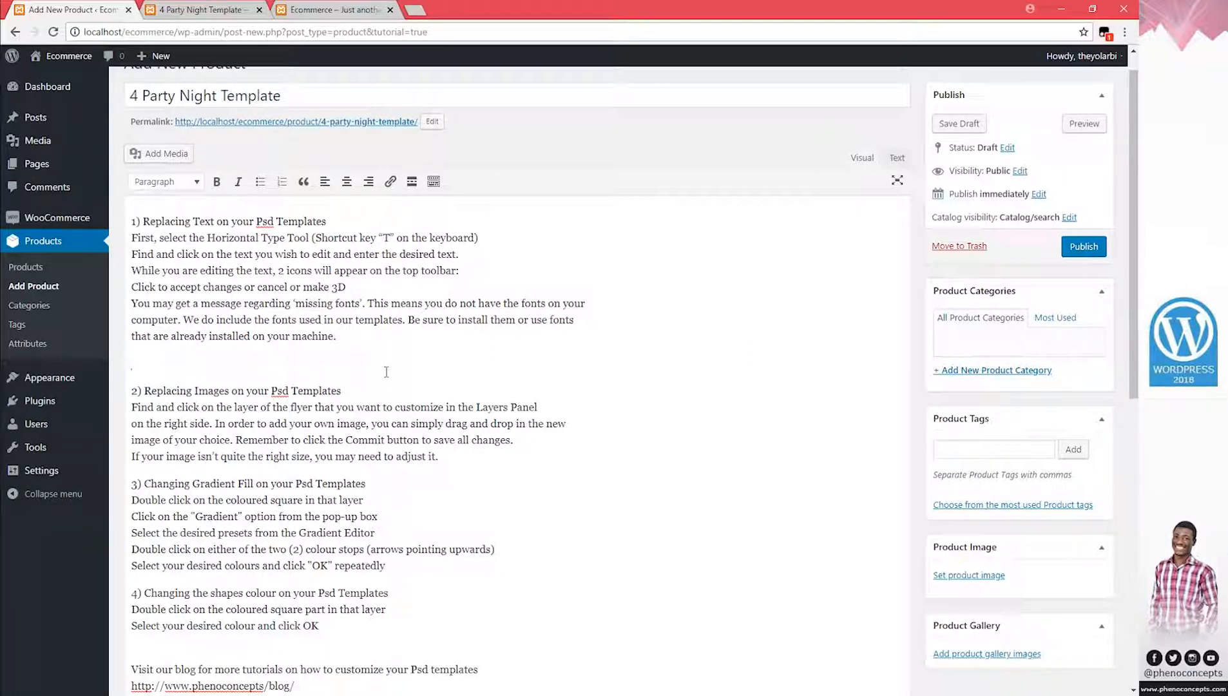
left_click(174, 156)
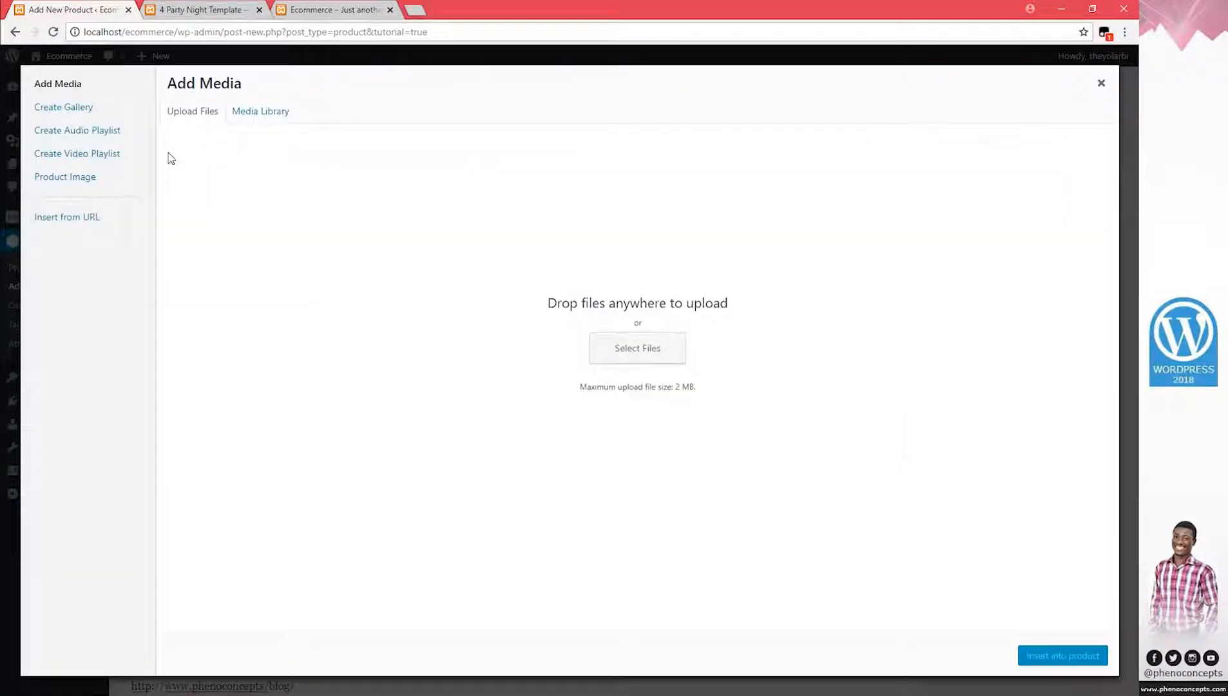
key("alt+Tab")
double_click(164, 116)
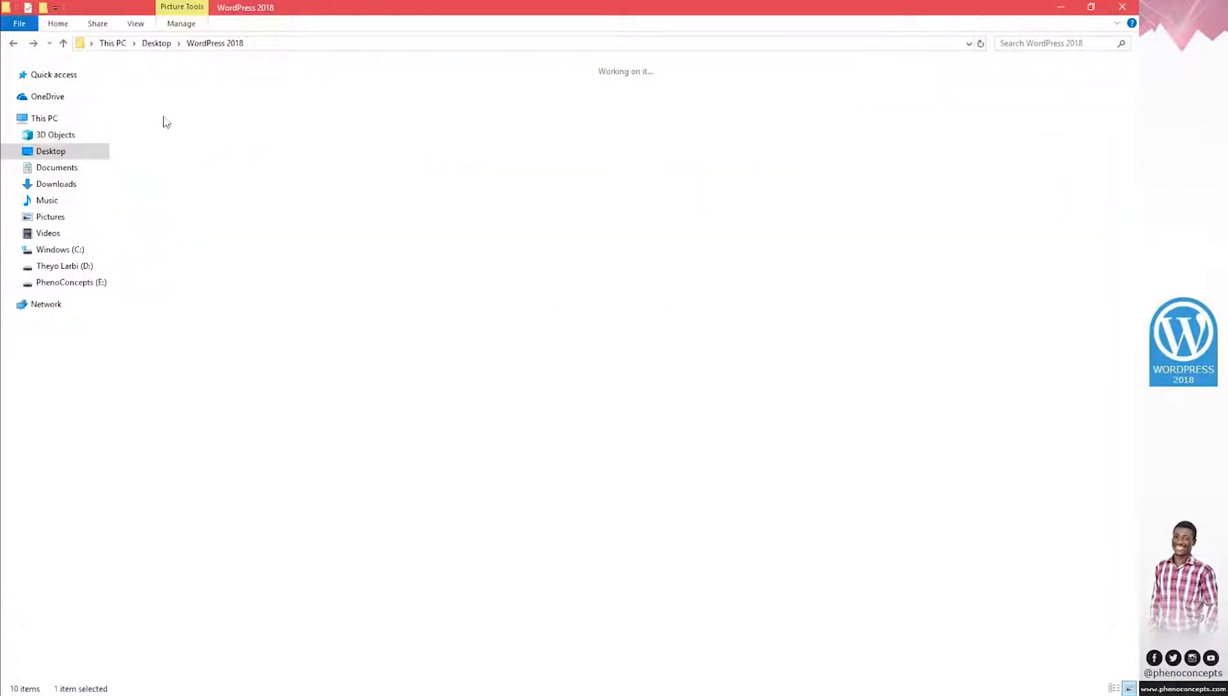
left_click_drag(164, 89, 514, 322)
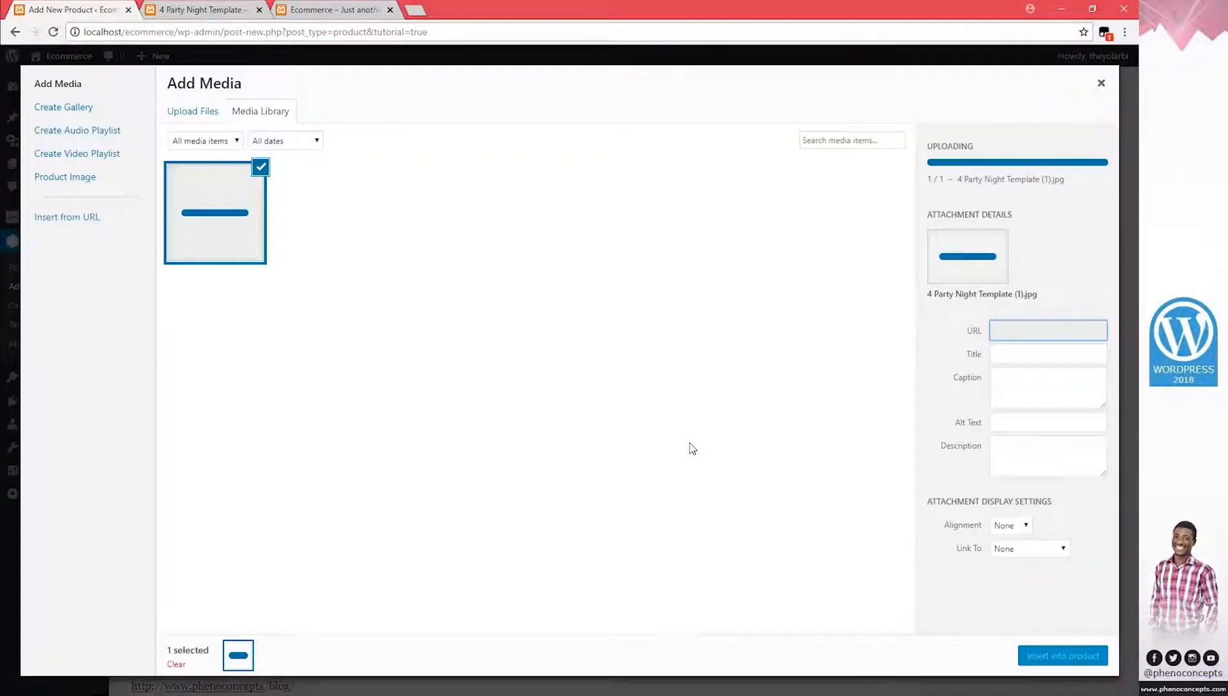
left_click(1025, 570)
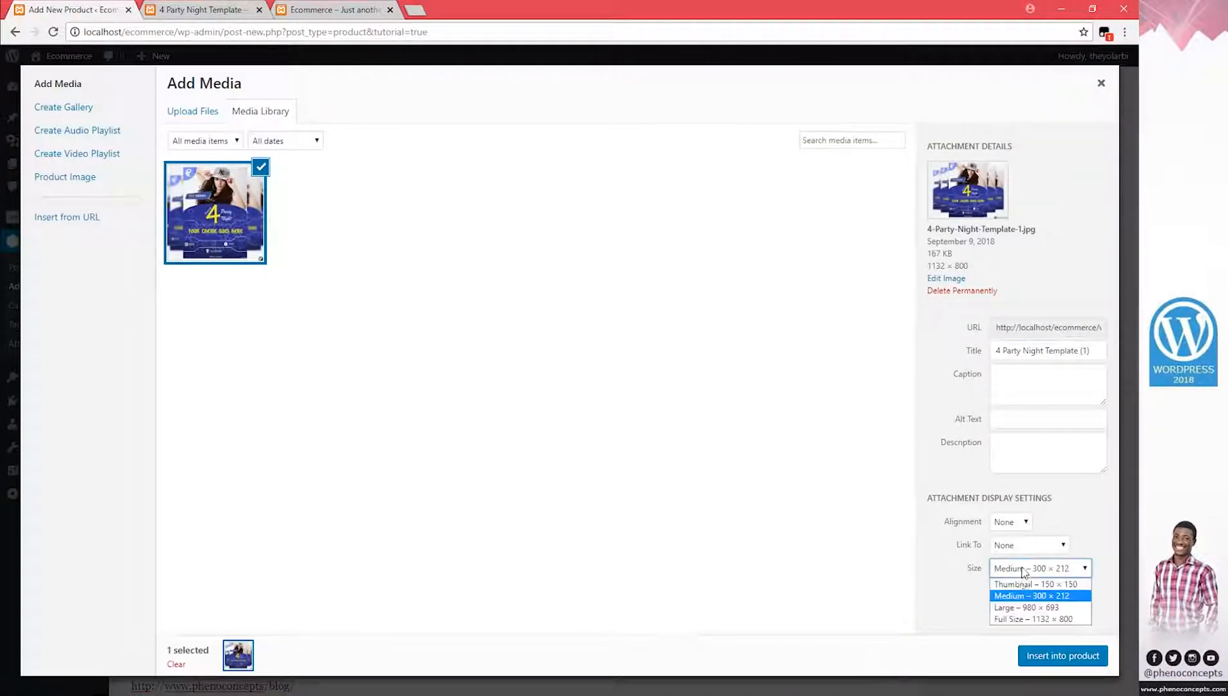
left_click(1041, 621)
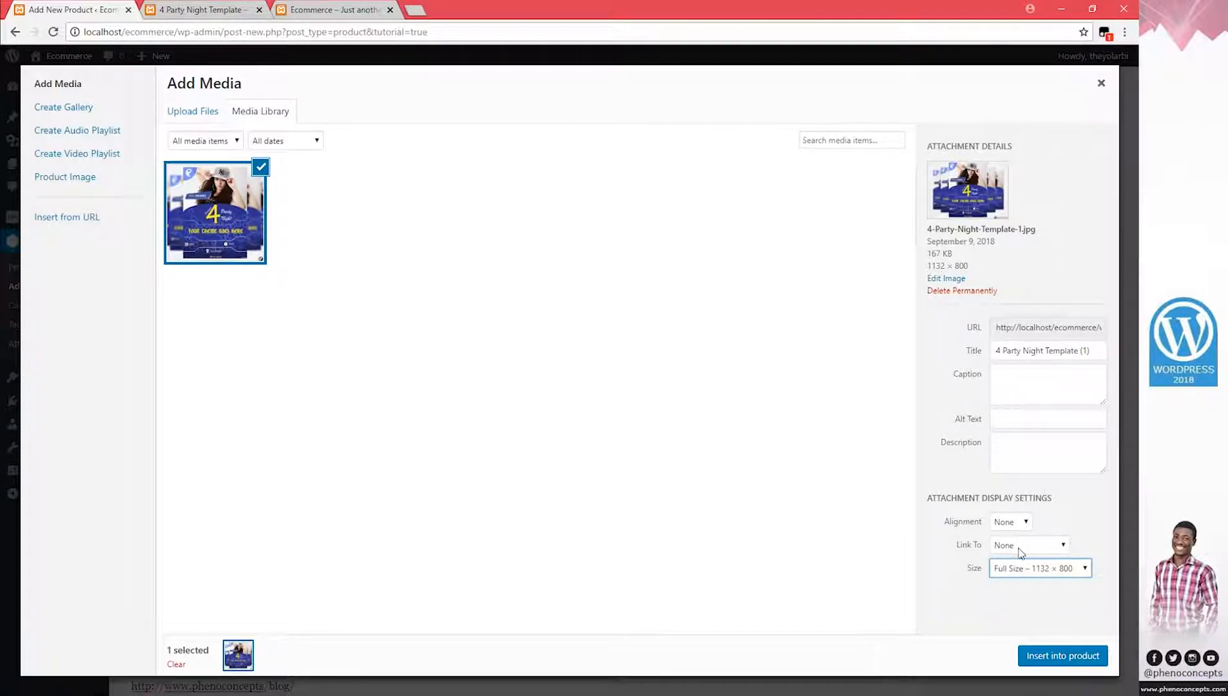
Insert the full-size 4 Party Night Template flyer into the description below section 1's text
left_click(1052, 656)
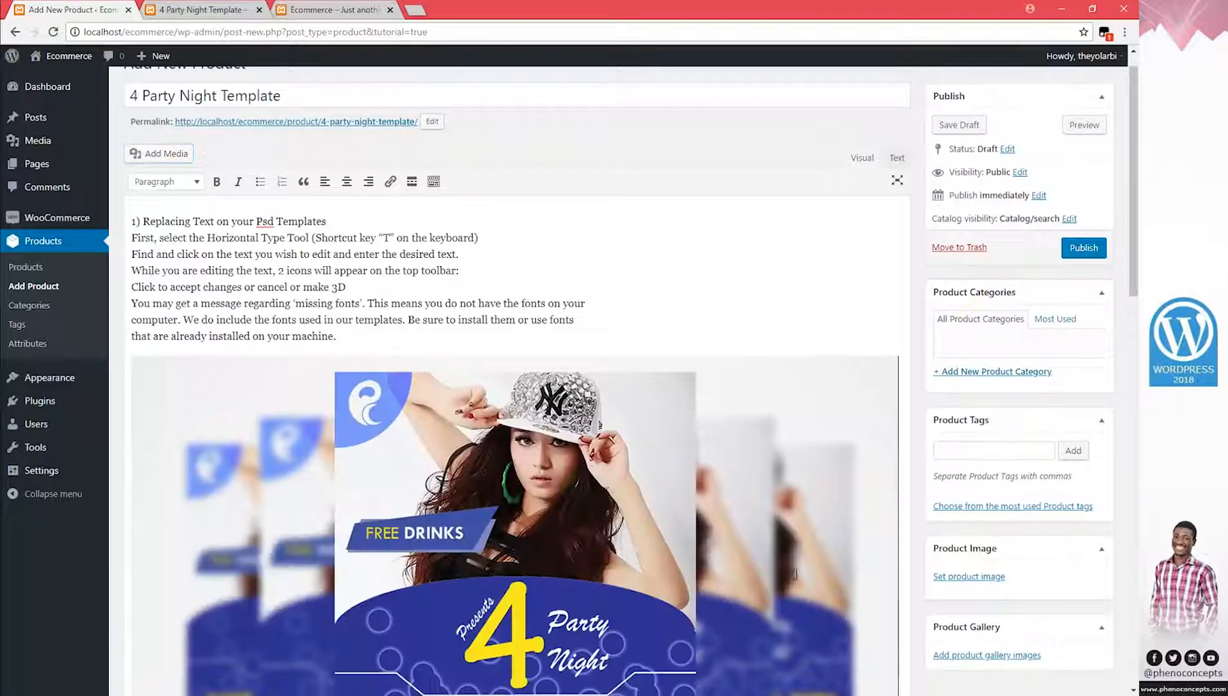
scroll(515, 412, "down", 4)
scroll(515, 413, "up", 4)
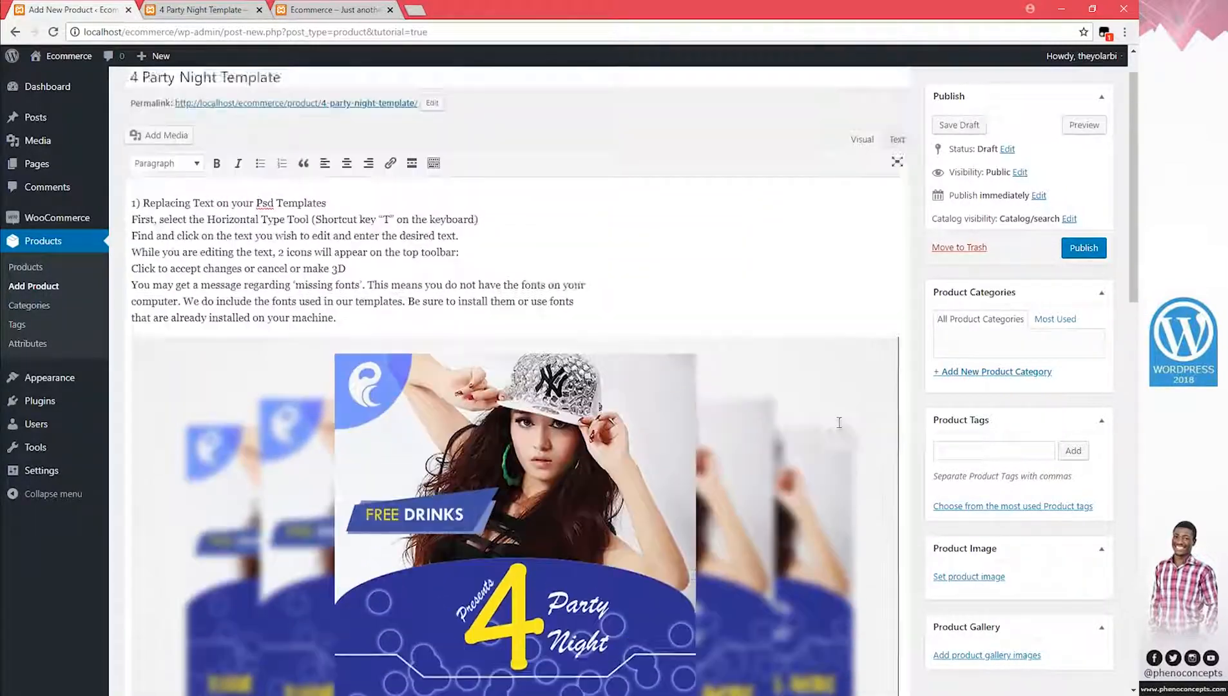
left_click(1084, 151)
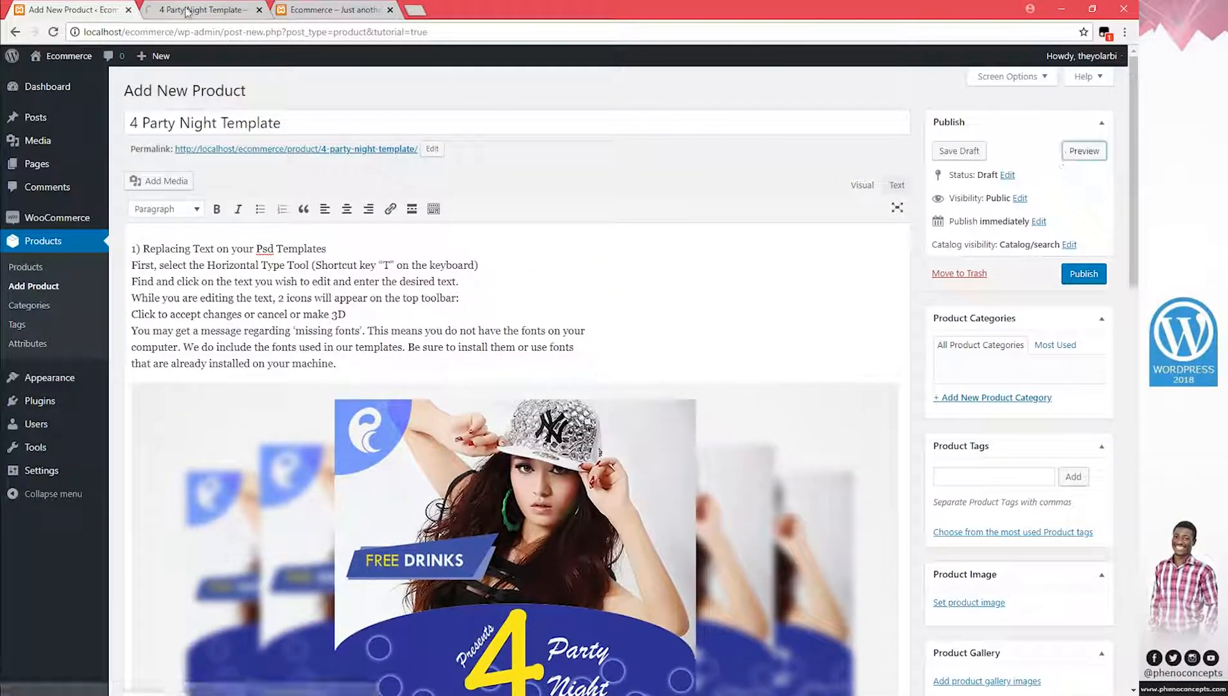
Check the preview shows the flyer image between steps 1 and 2, then return to the product editor
left_click(186, 11)
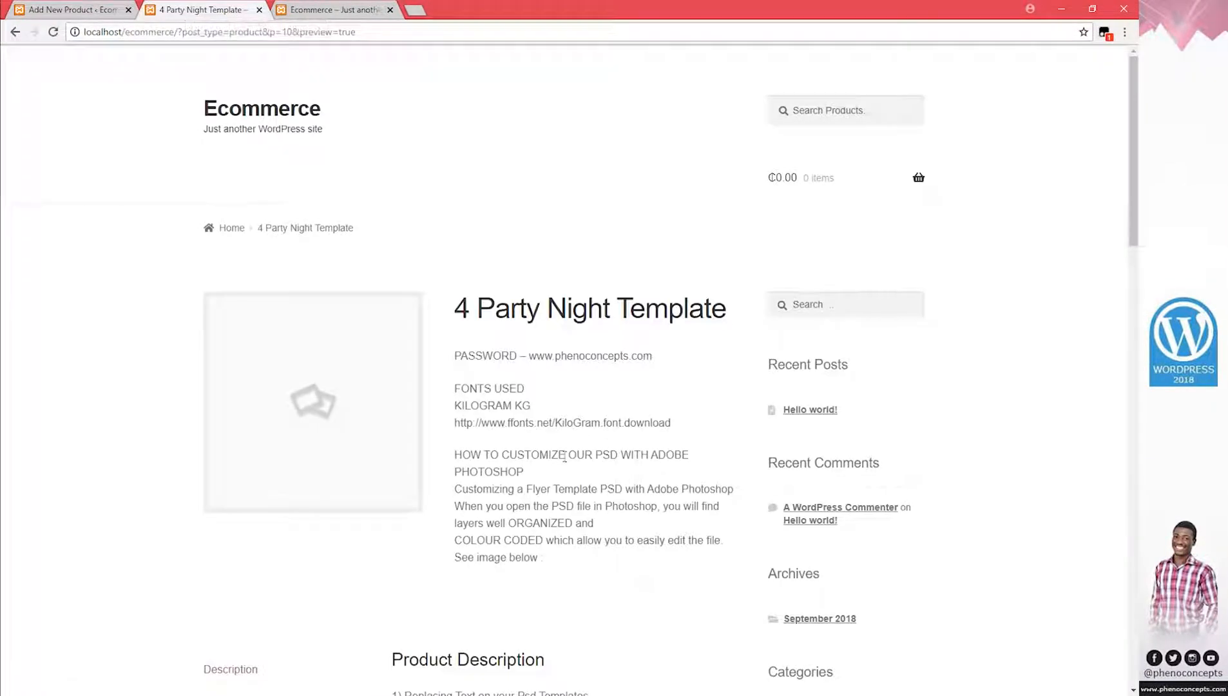
left_click_drag(553, 542, 477, 385)
scroll(490, 438, "down", 7)
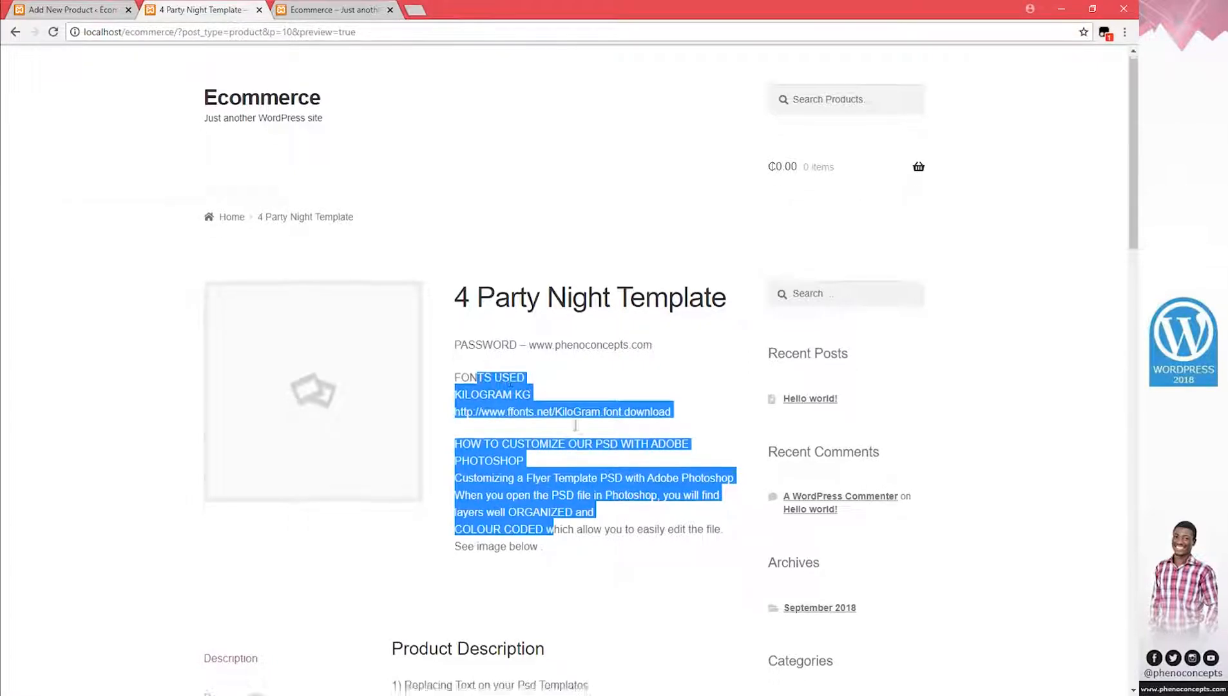
scroll(688, 459, "down", 3)
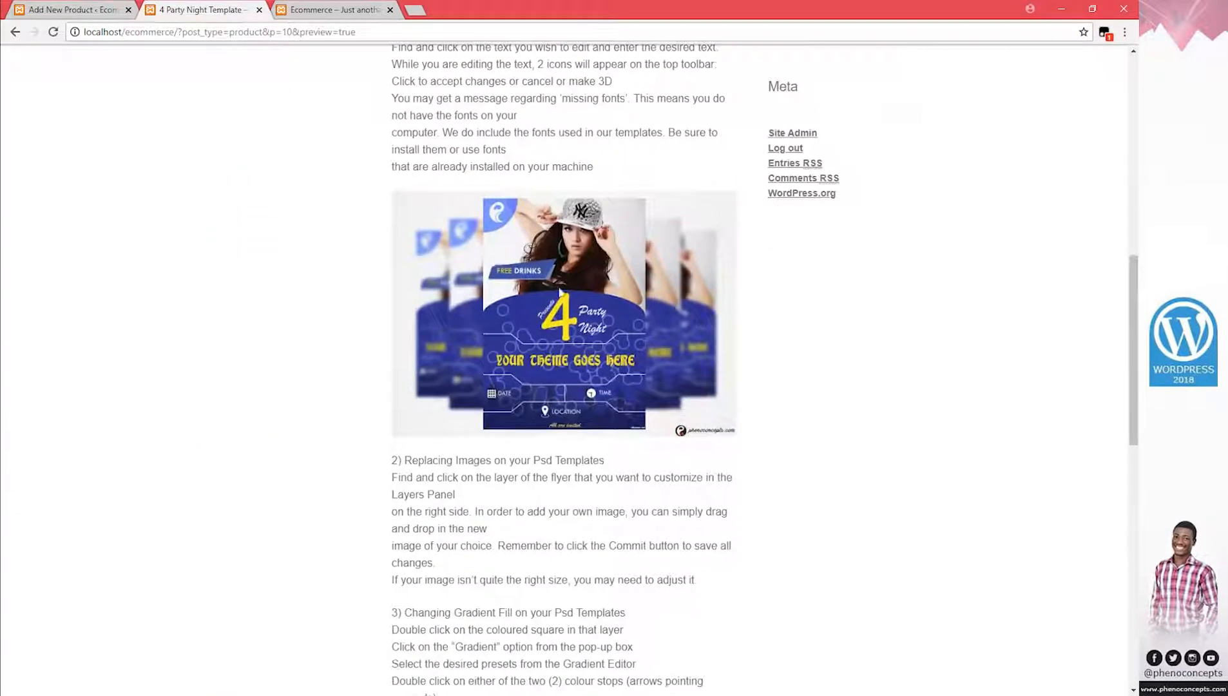
left_click_drag(567, 306, 588, 266)
scroll(589, 266, "down", 5)
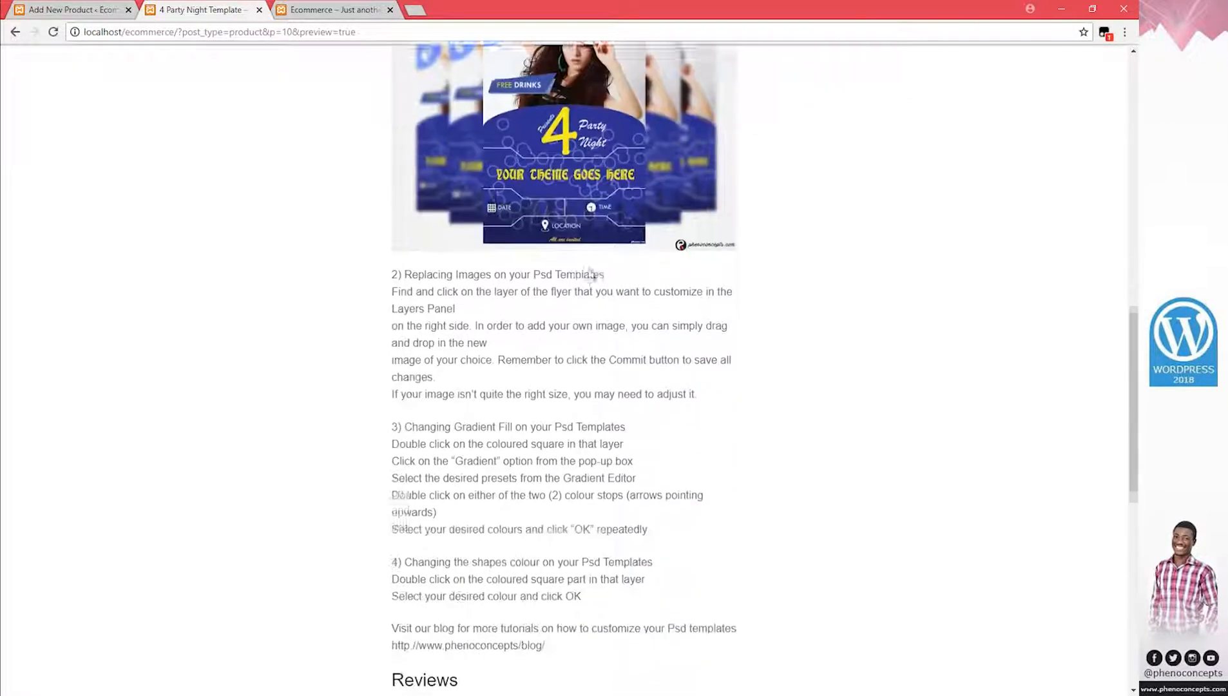
scroll(590, 264, "down", 3)
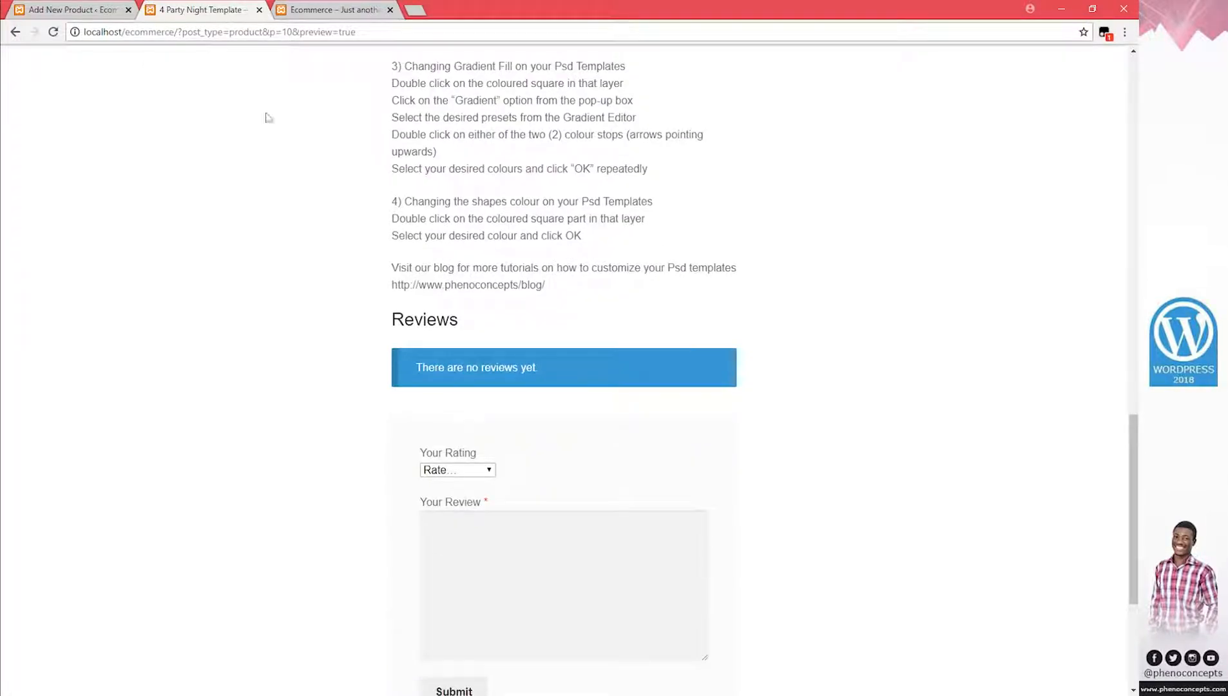
left_click(45, 10)
scroll(654, 546, "down", 1)
scroll(654, 546, "down", 10)
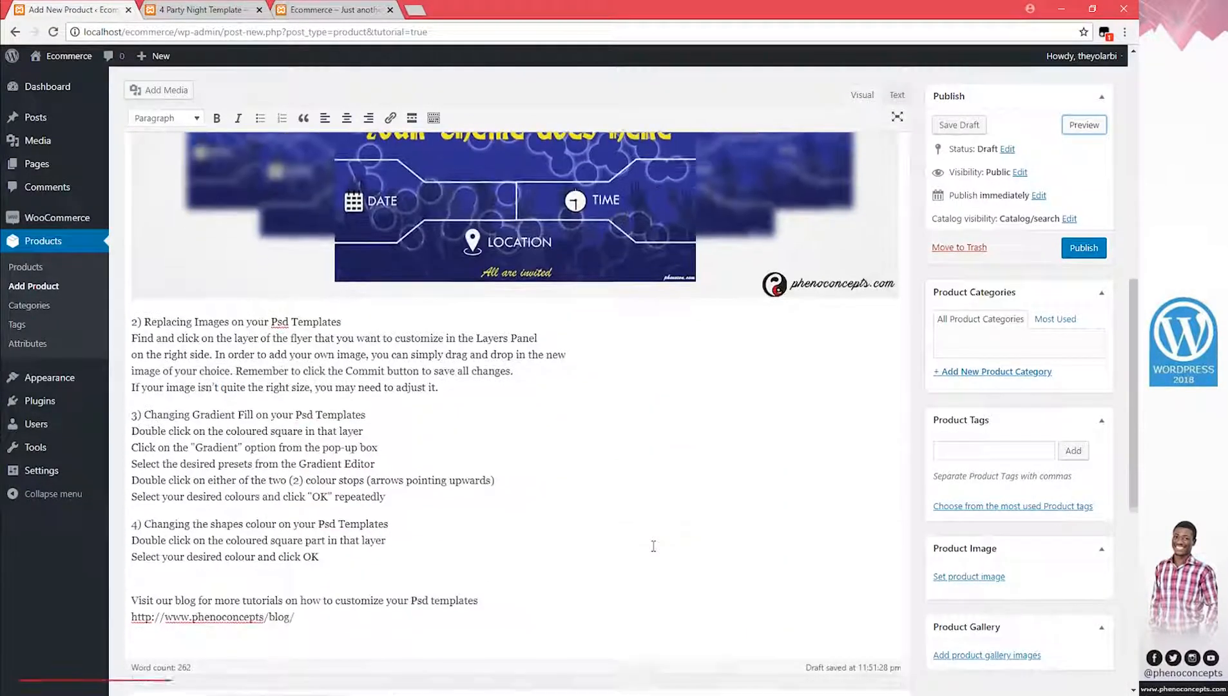
scroll(655, 549, "down", 2)
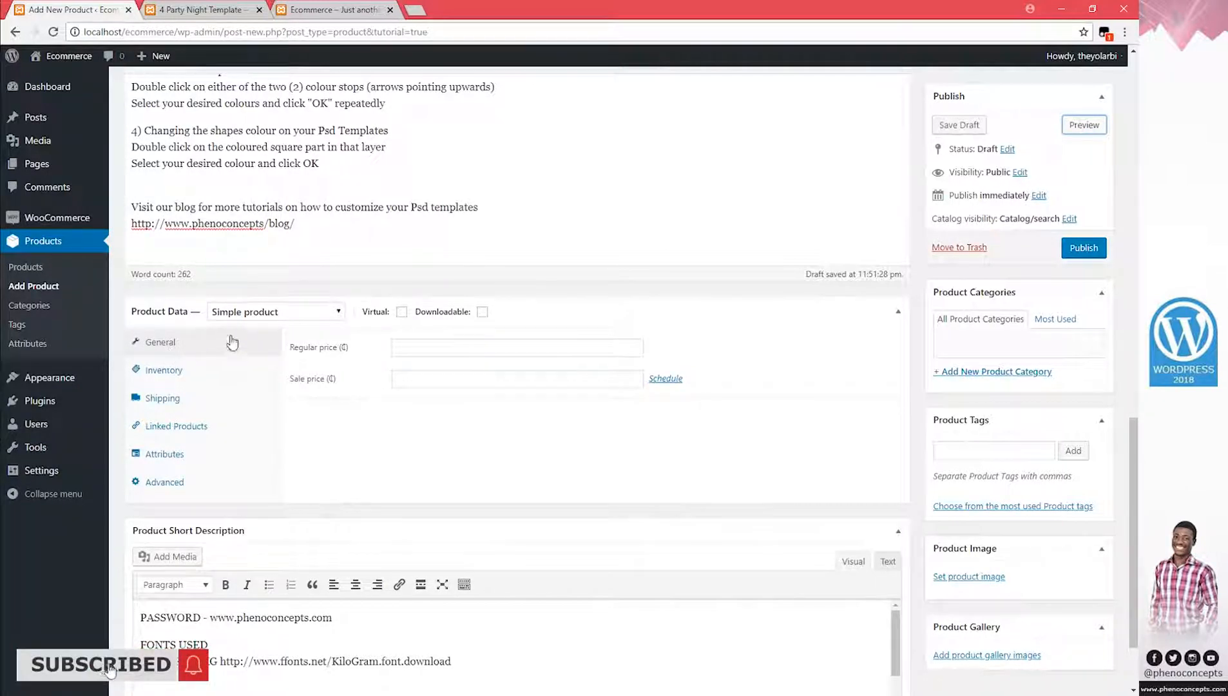
left_click(283, 314)
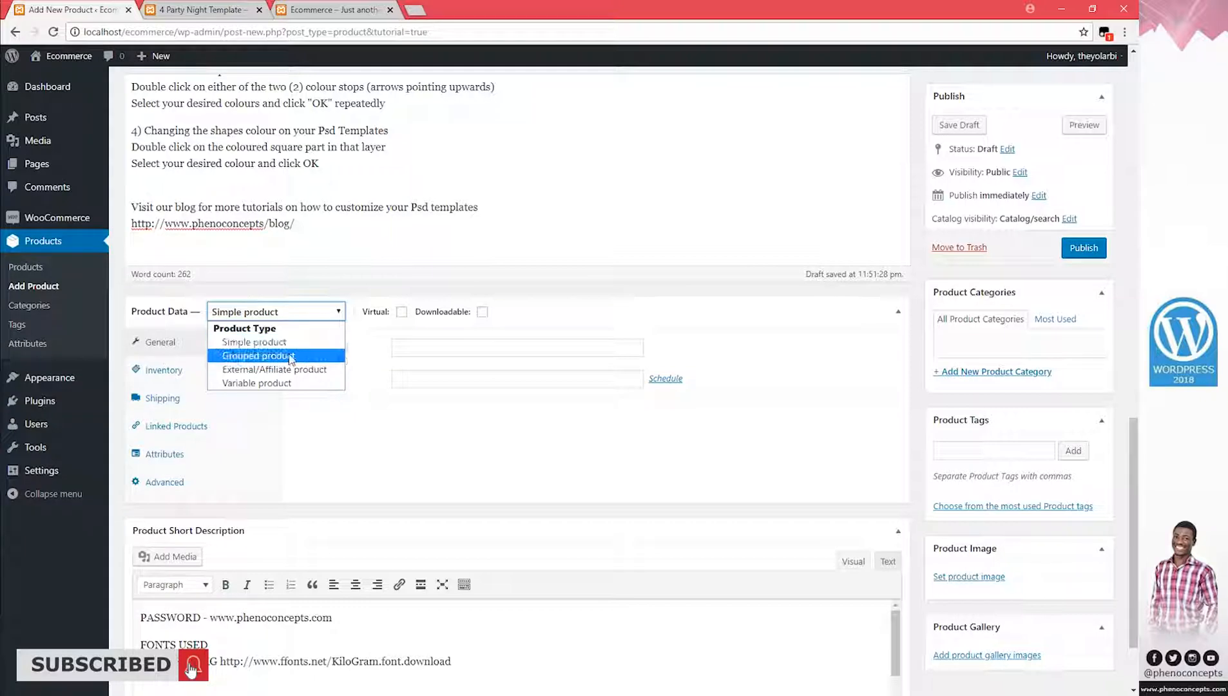
left_click(291, 359)
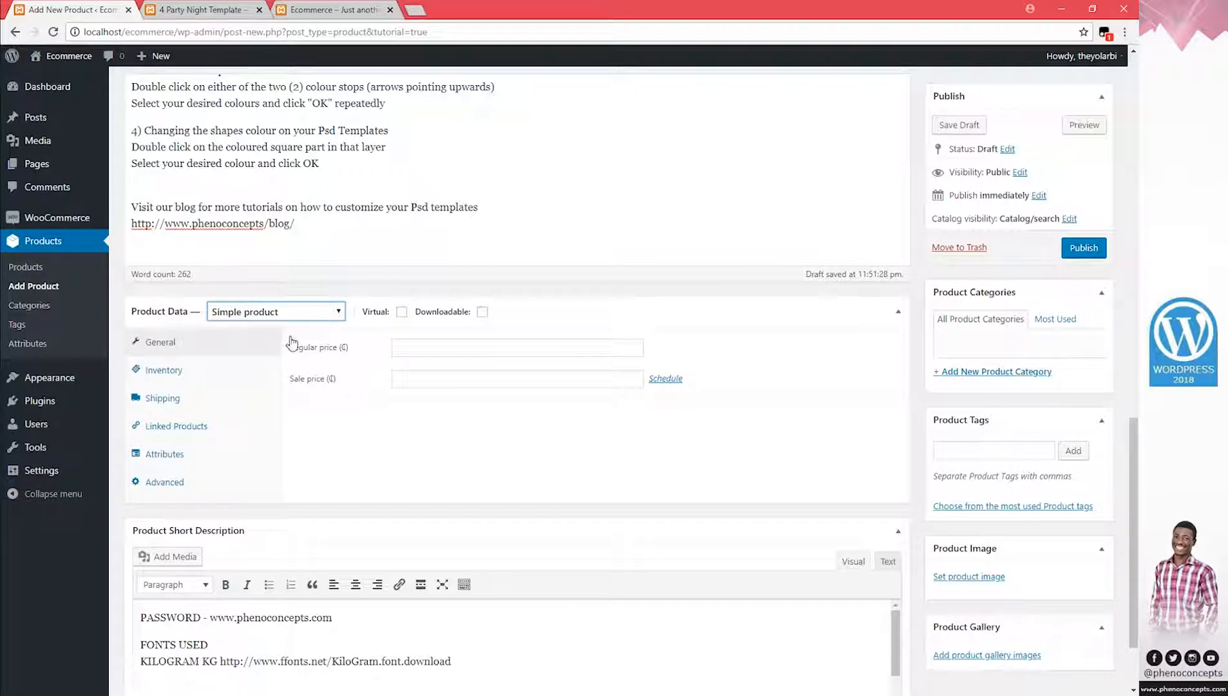
left_click(291, 316)
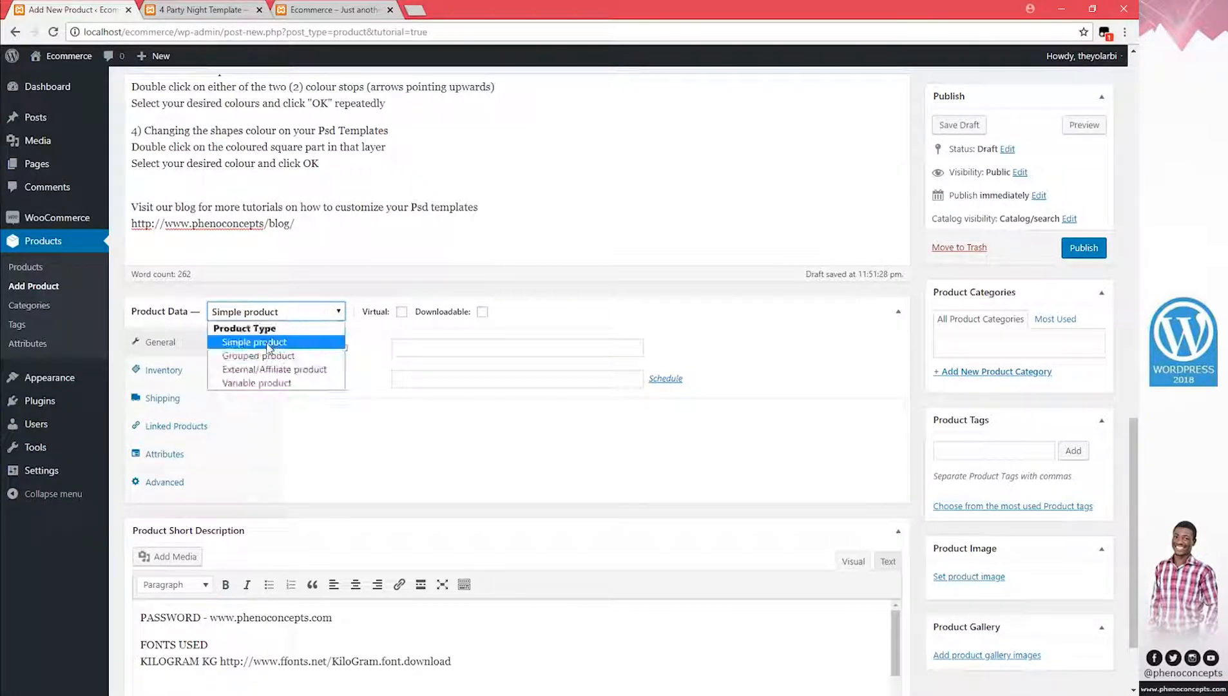
key("Escape")
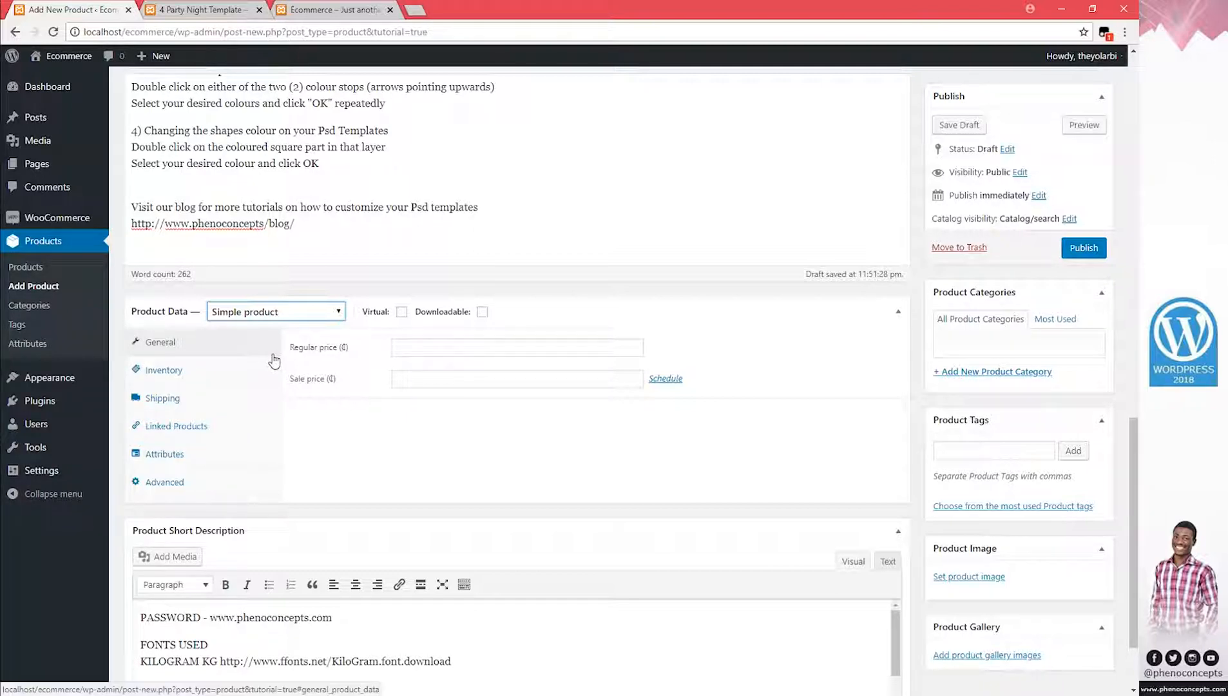
left_click(324, 318)
left_click(325, 318)
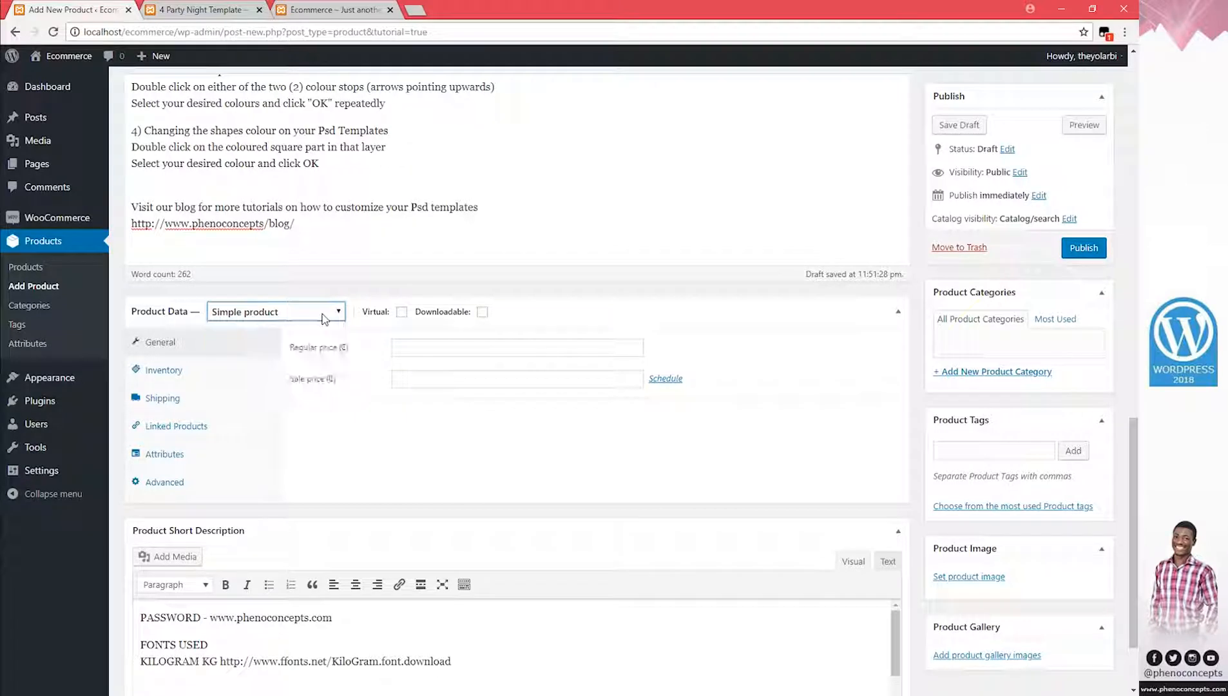
left_click(324, 318)
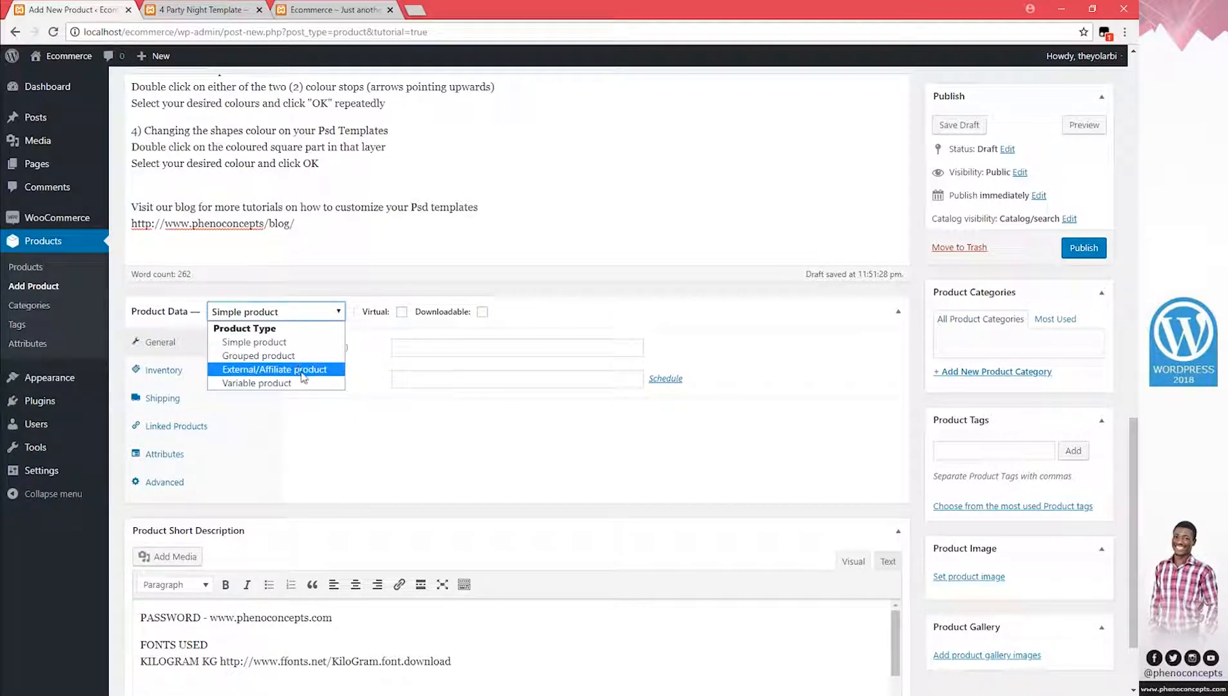
key("Escape")
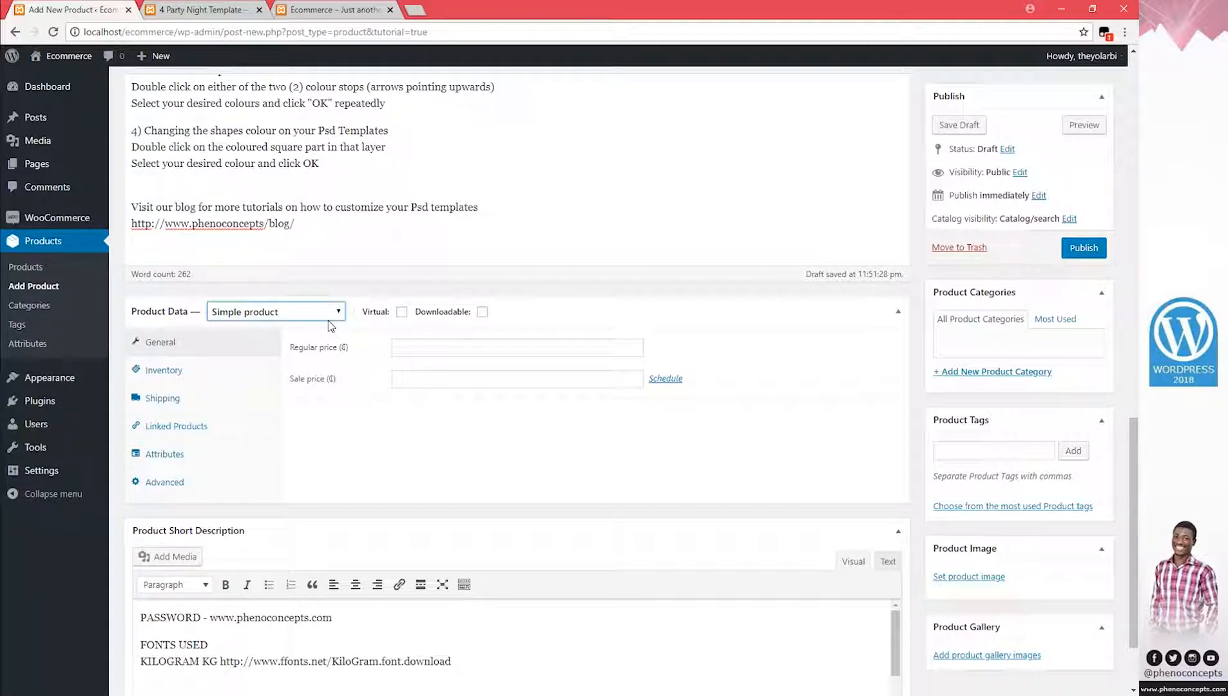
left_click(419, 422)
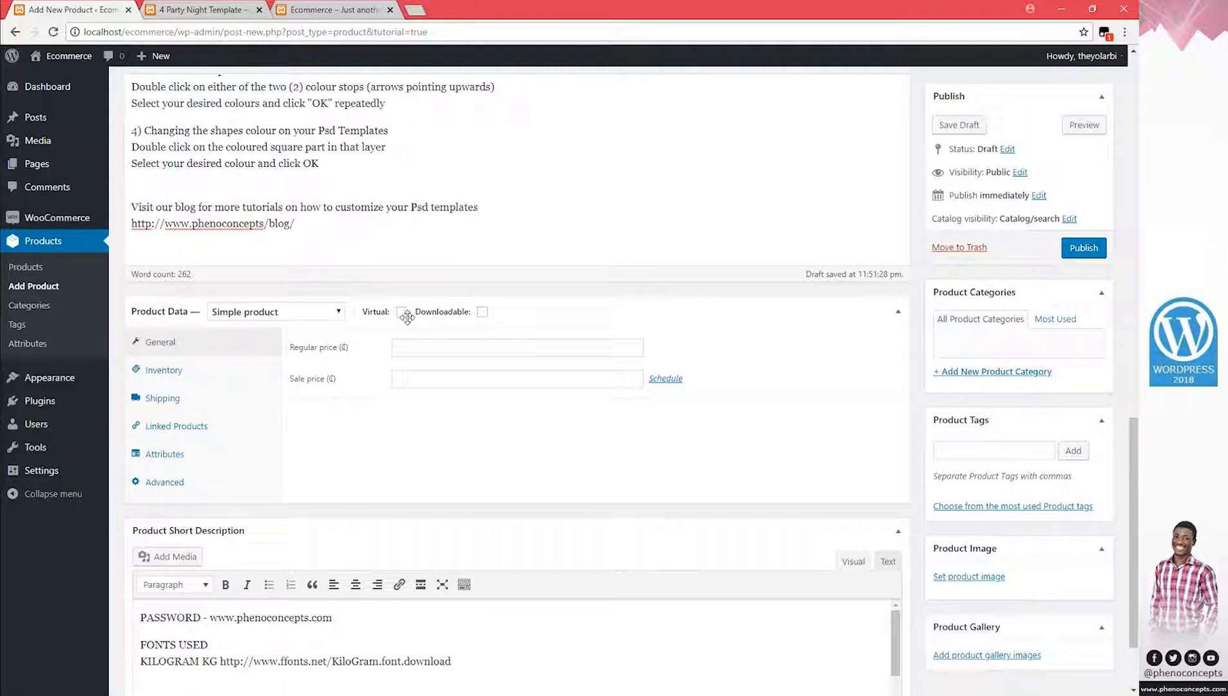
Make the product virtual and downloadable, priced 100 regular and 70 sale, with an empty download file entry
left_click(402, 313)
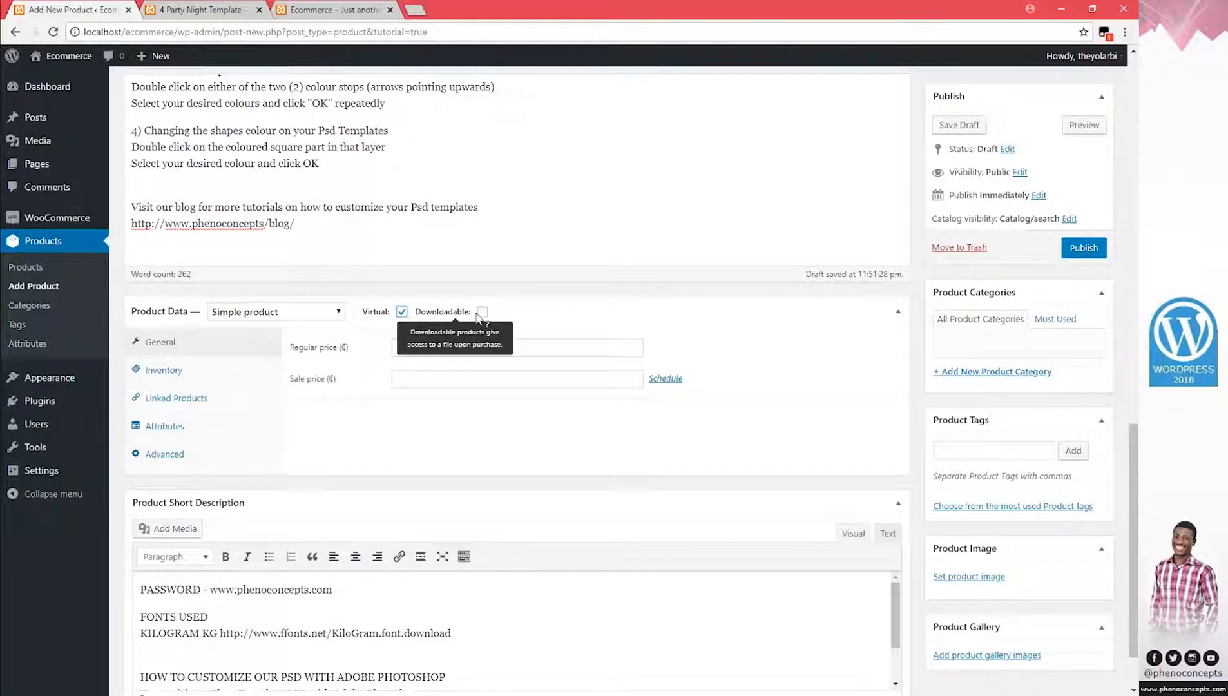
left_click(482, 312)
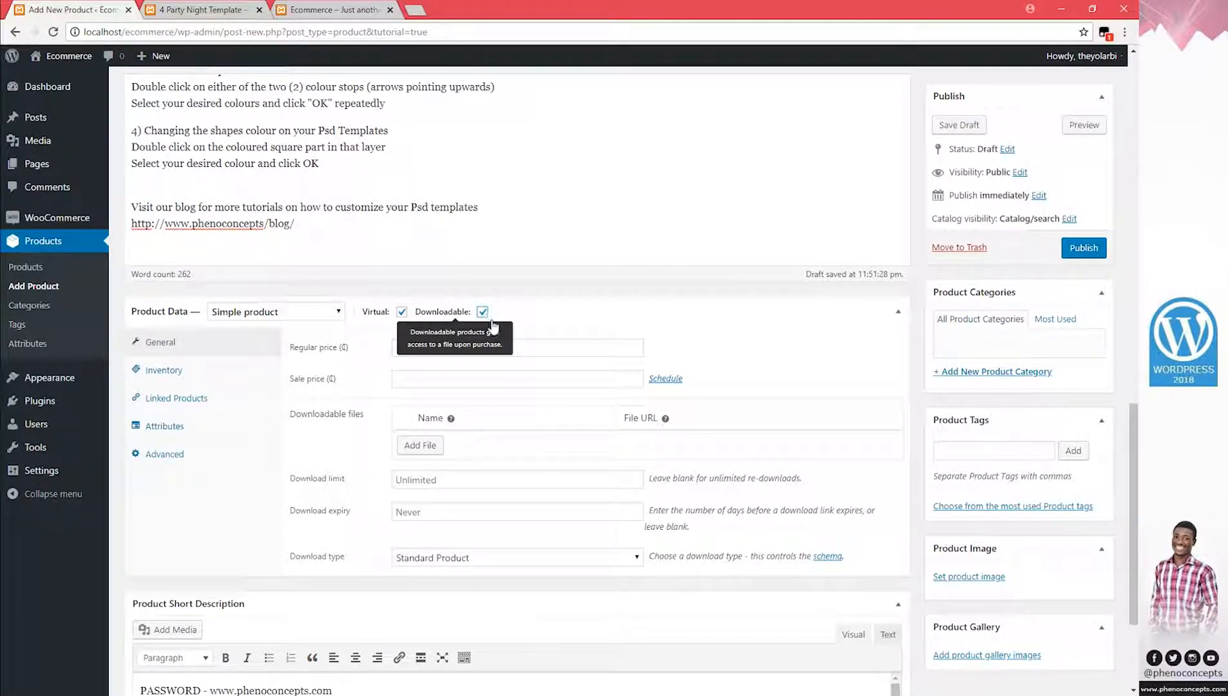
left_click_drag(411, 127, 326, 136)
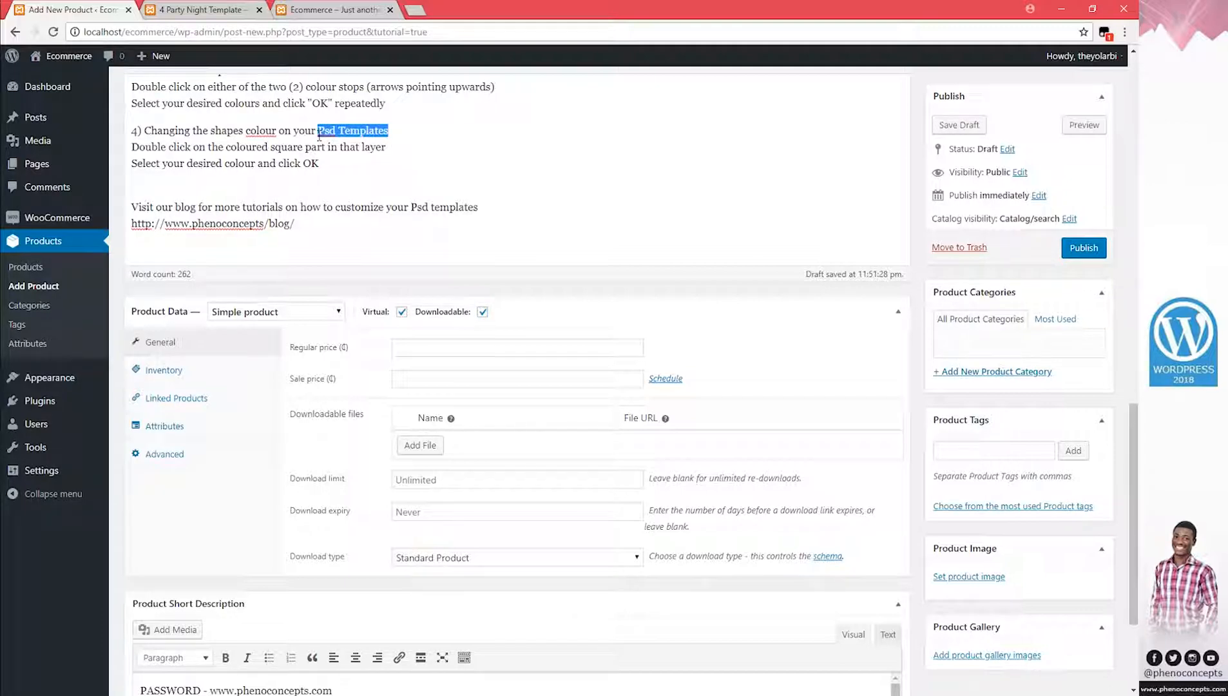
left_click(342, 135)
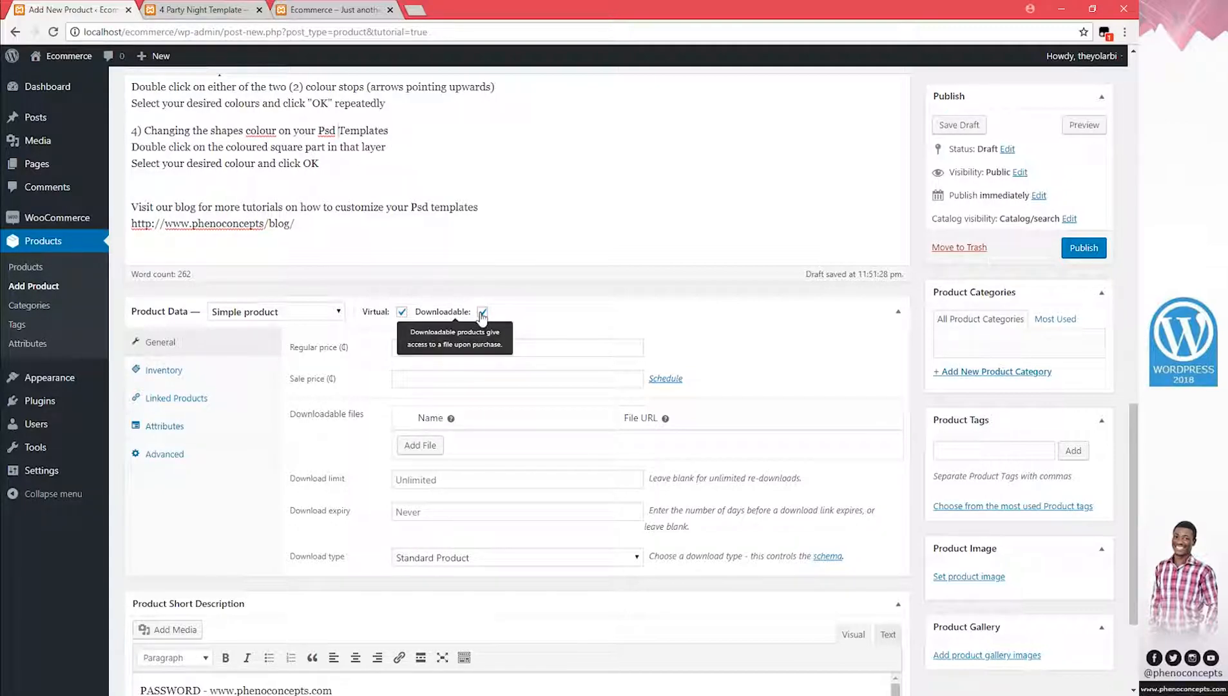
left_click(473, 383)
left_click(425, 351)
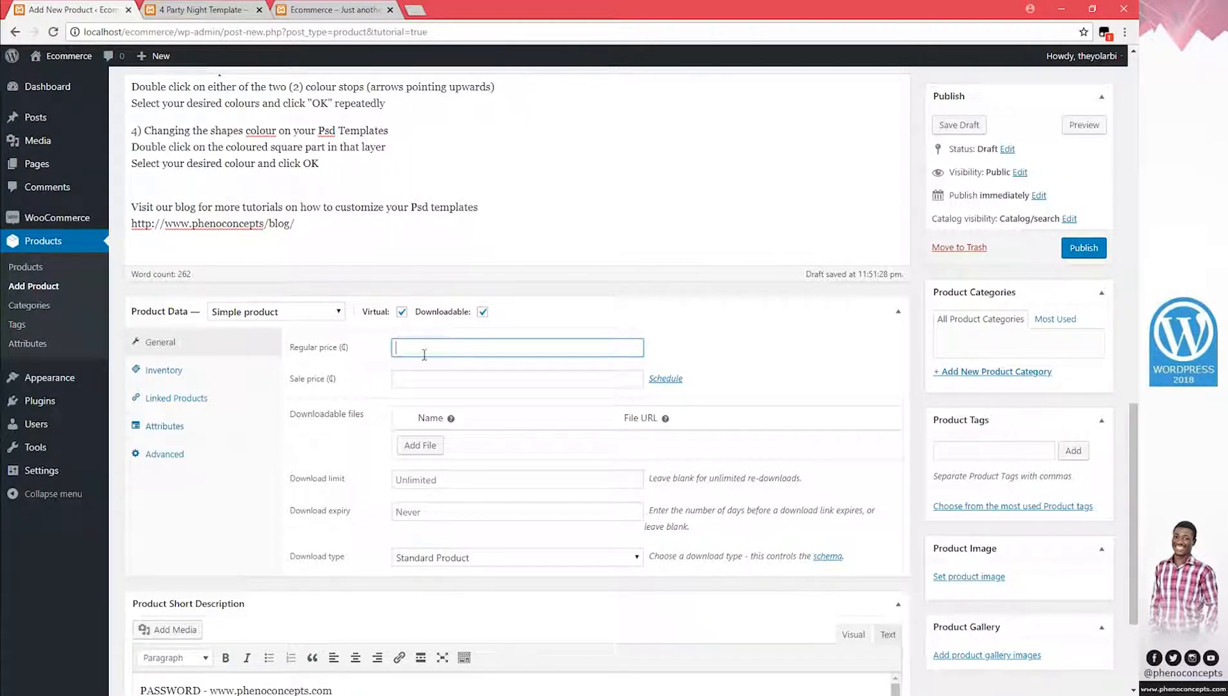
left_click(441, 480)
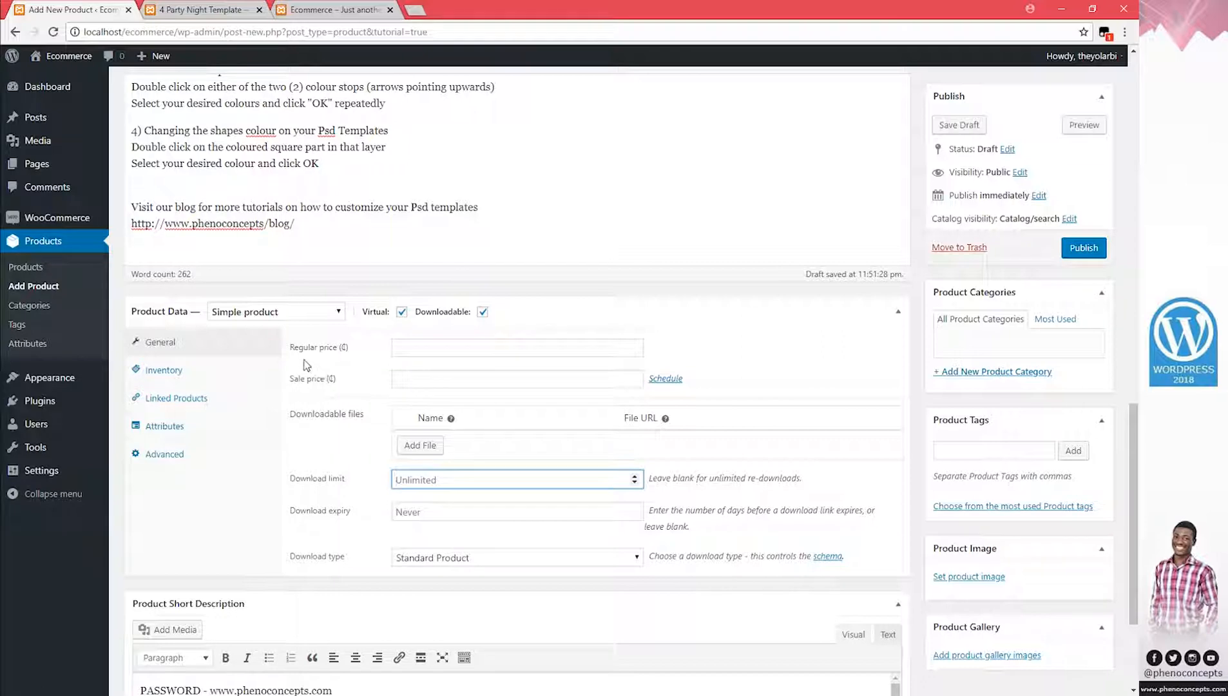
left_click(406, 349)
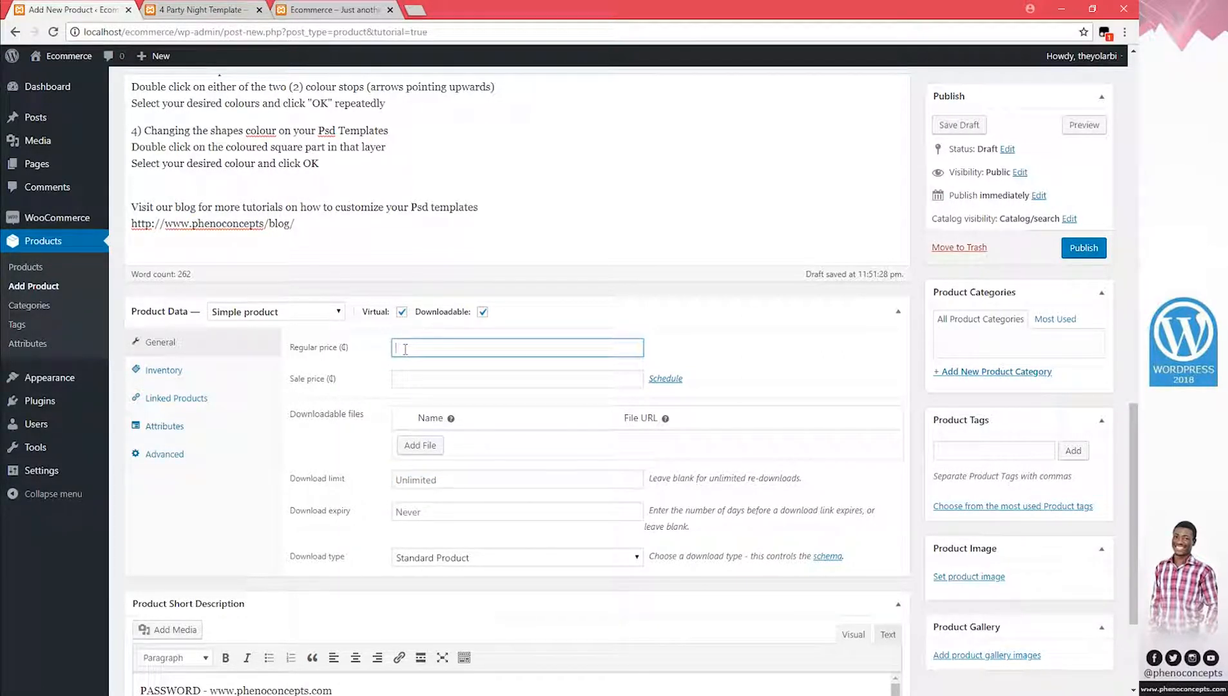
left_click(413, 377)
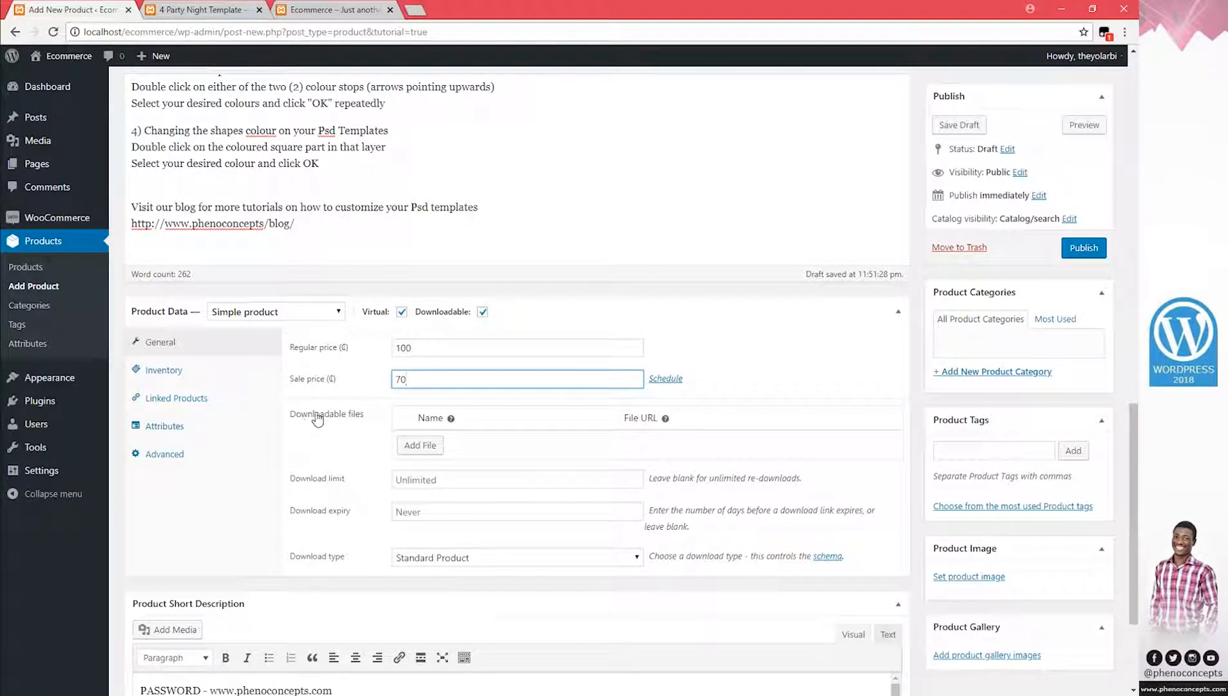
left_click(416, 445)
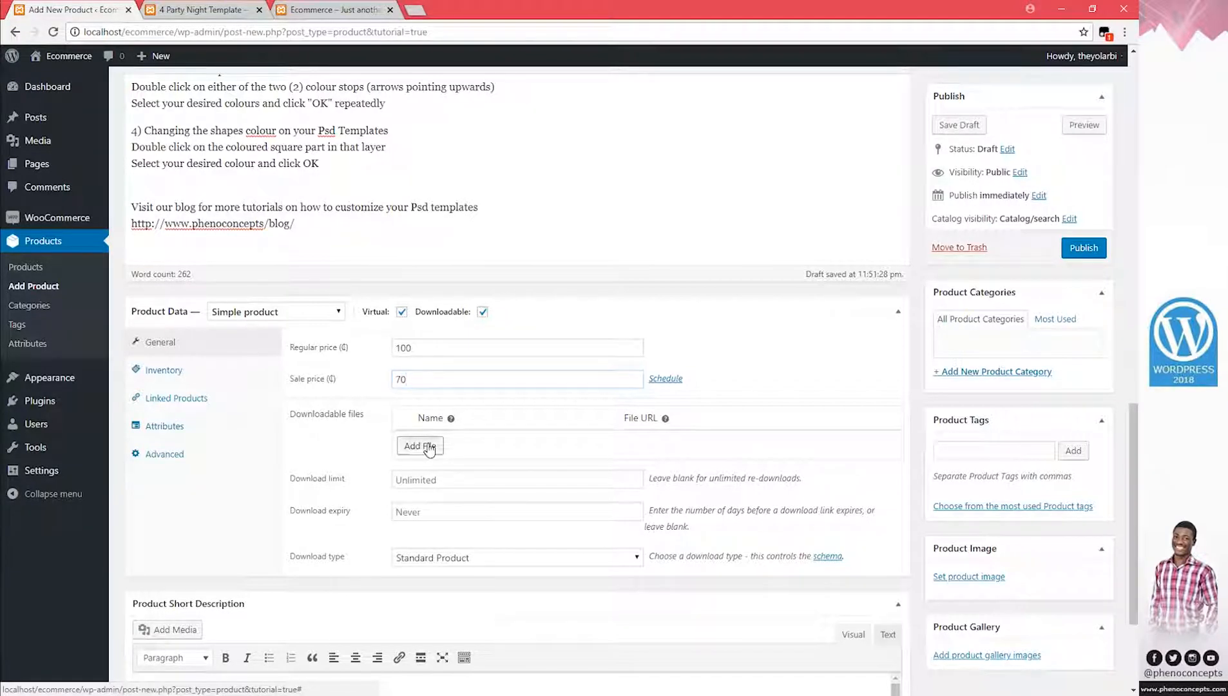
Attach the party night flyer from the Media Library as the download file's URL
left_click(849, 444)
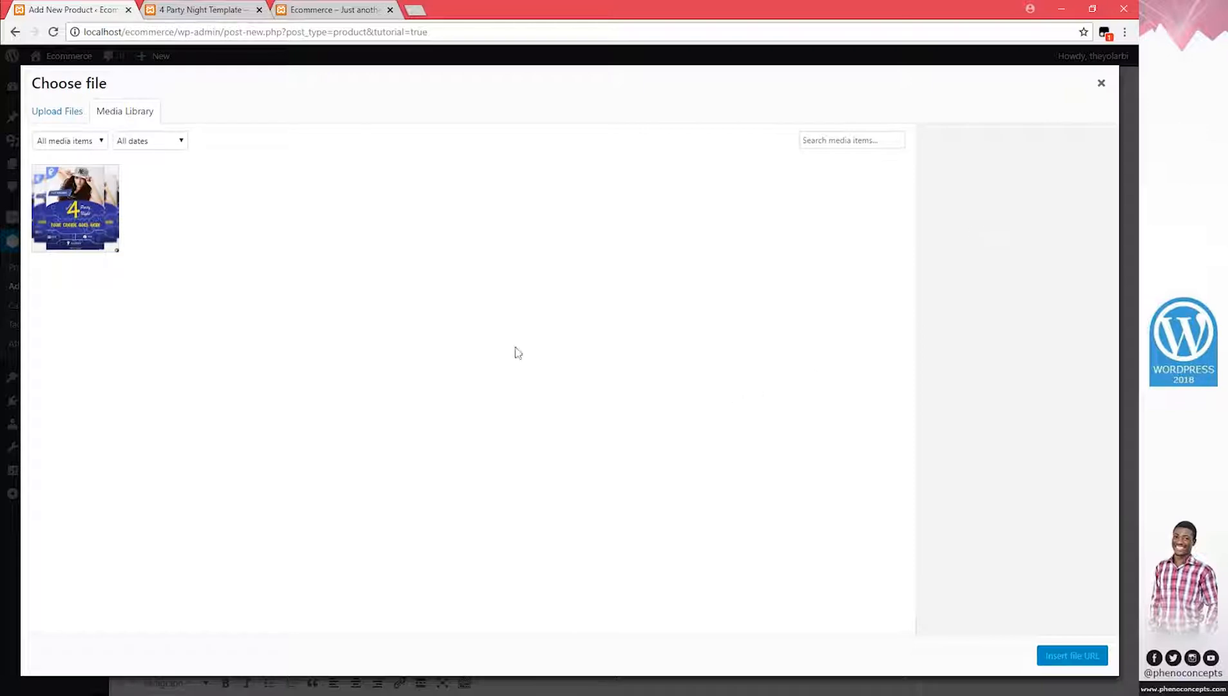
left_click(89, 210)
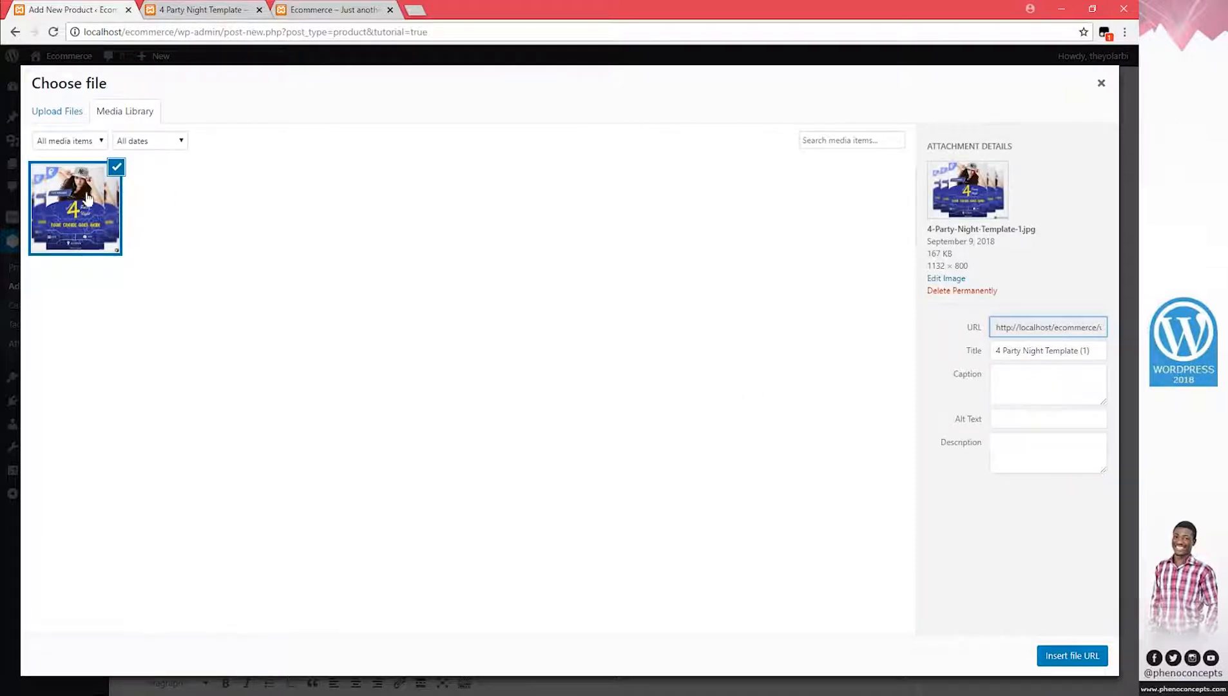
left_click(1075, 657)
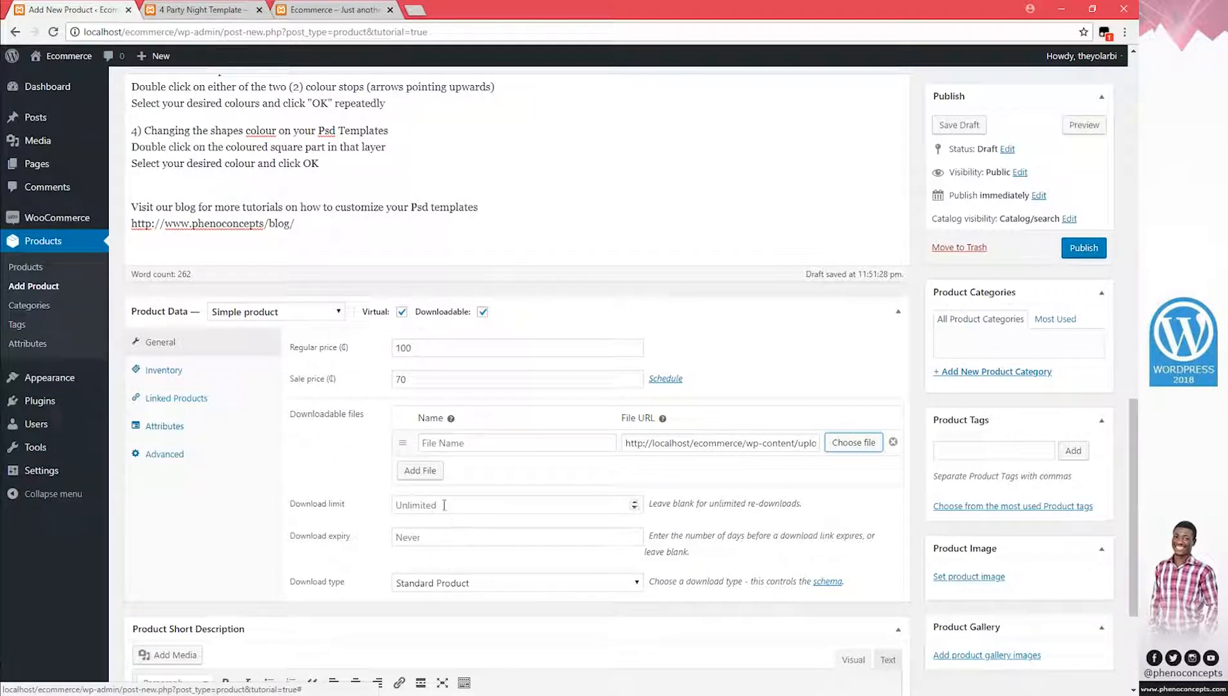
left_click(444, 504)
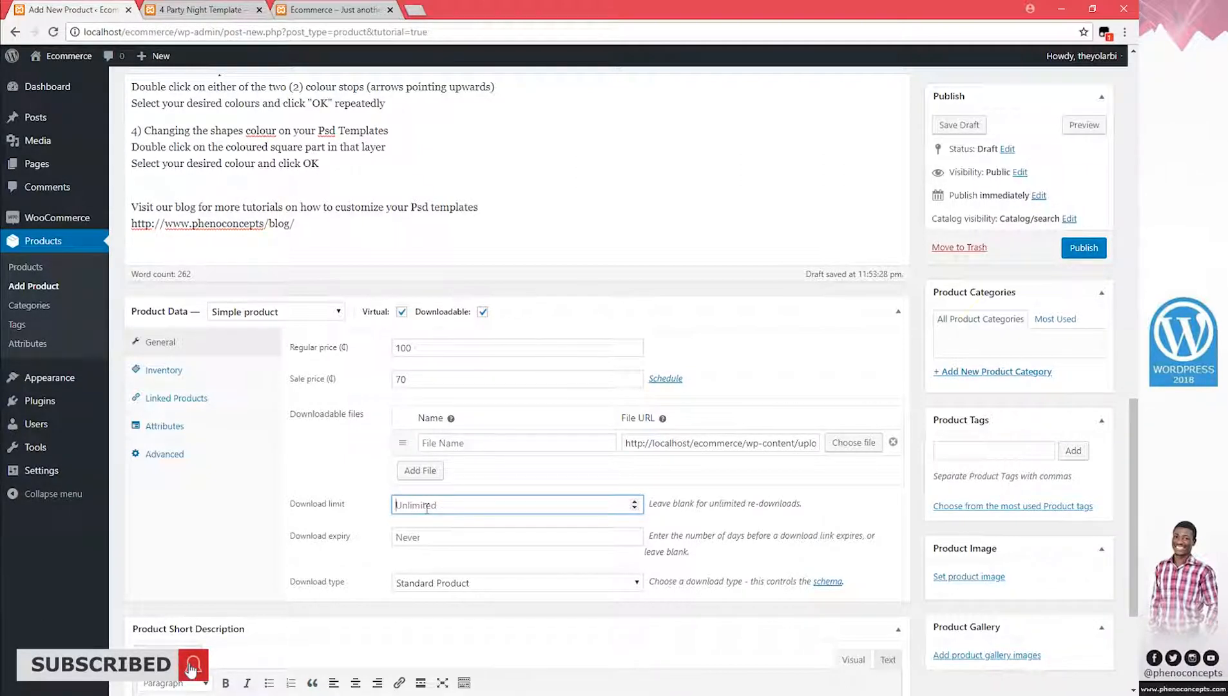
type("100")
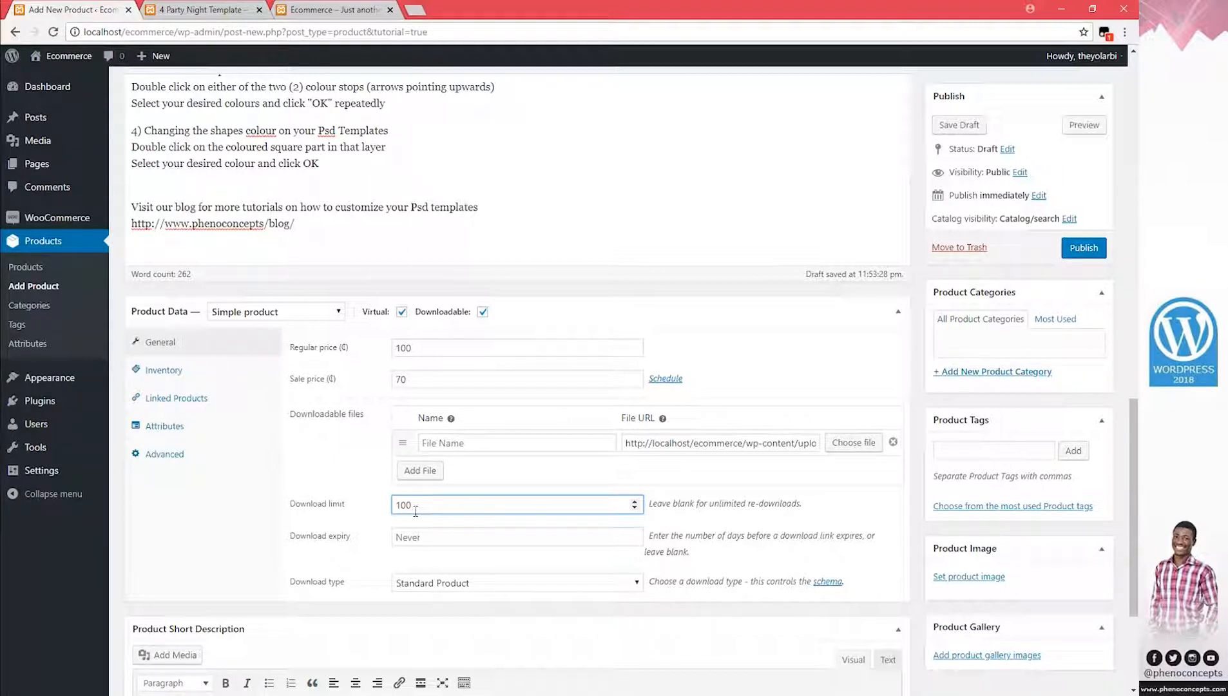
left_click_drag(422, 504, 398, 505)
left_click(417, 503)
left_click(578, 535)
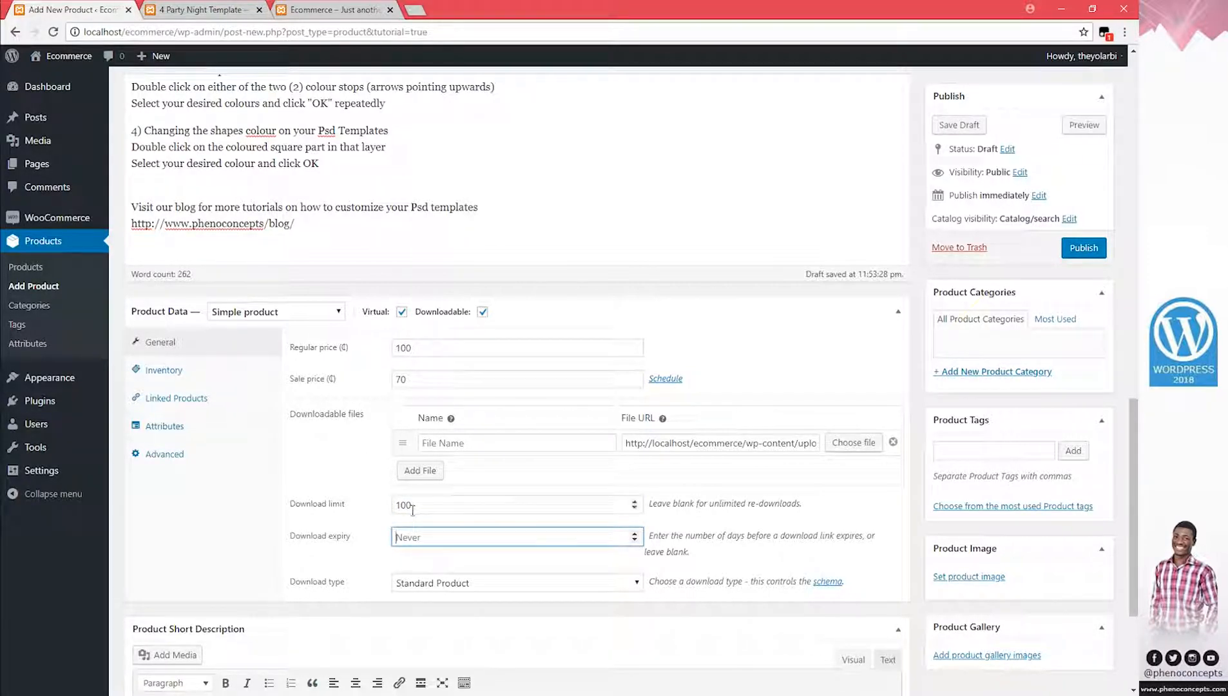
left_click_drag(650, 536, 694, 552)
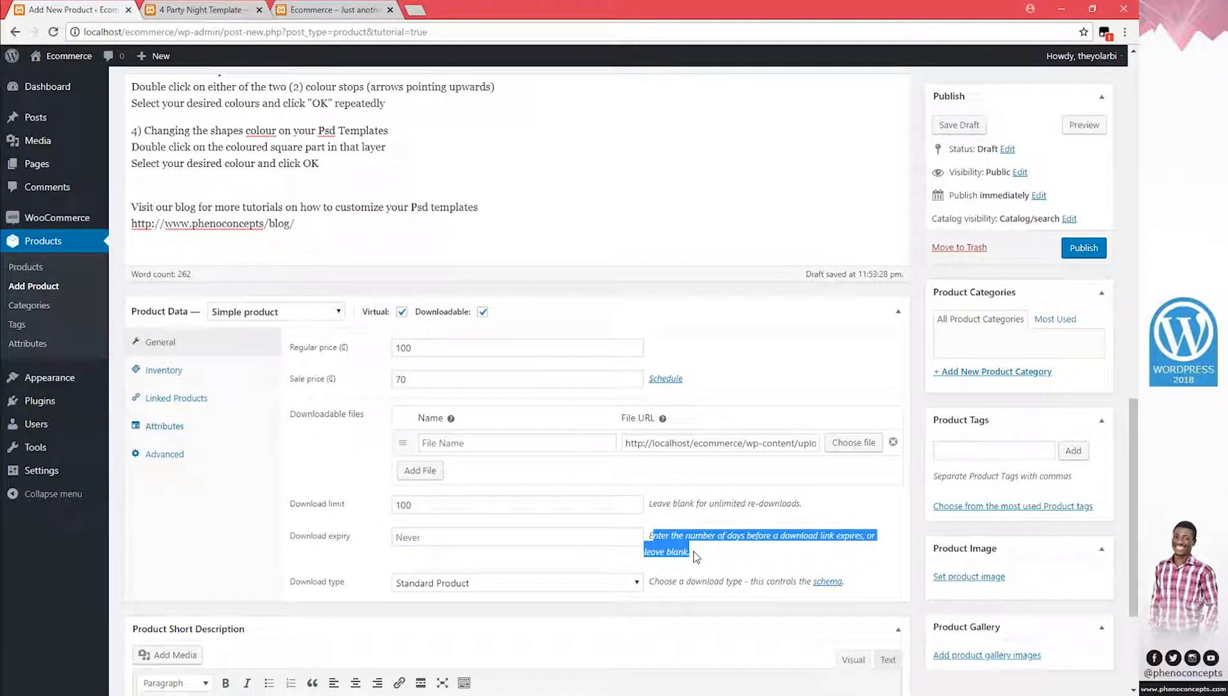
left_click(694, 552)
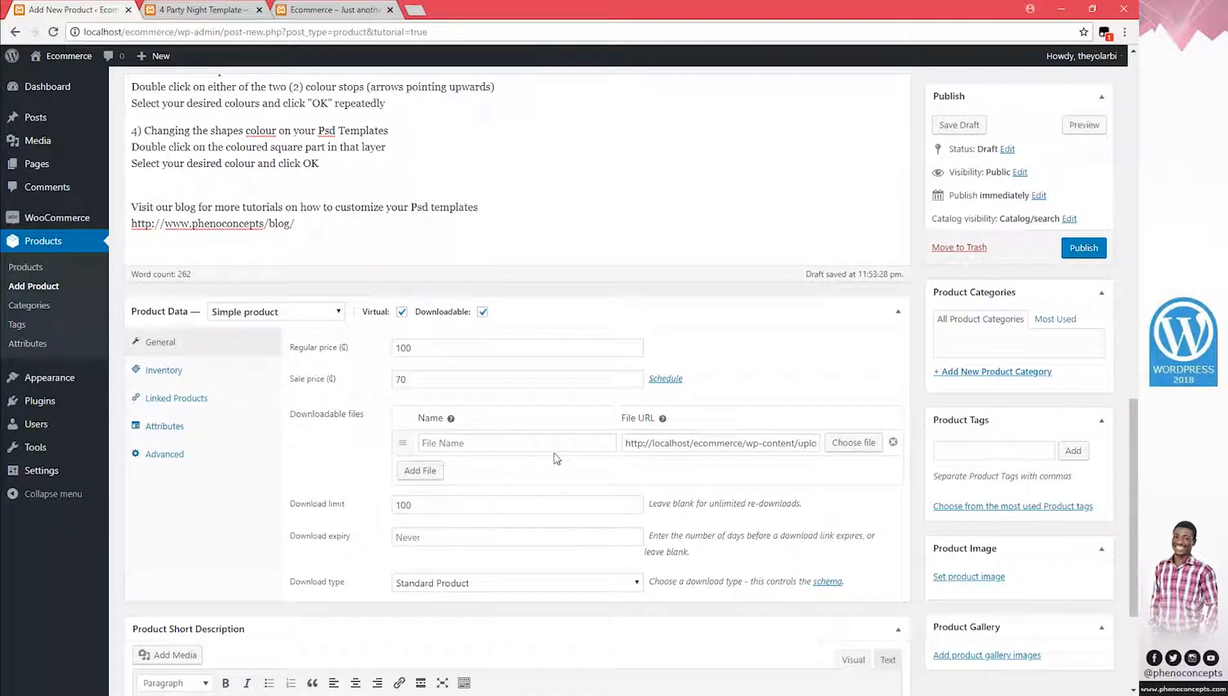
left_click(1079, 129)
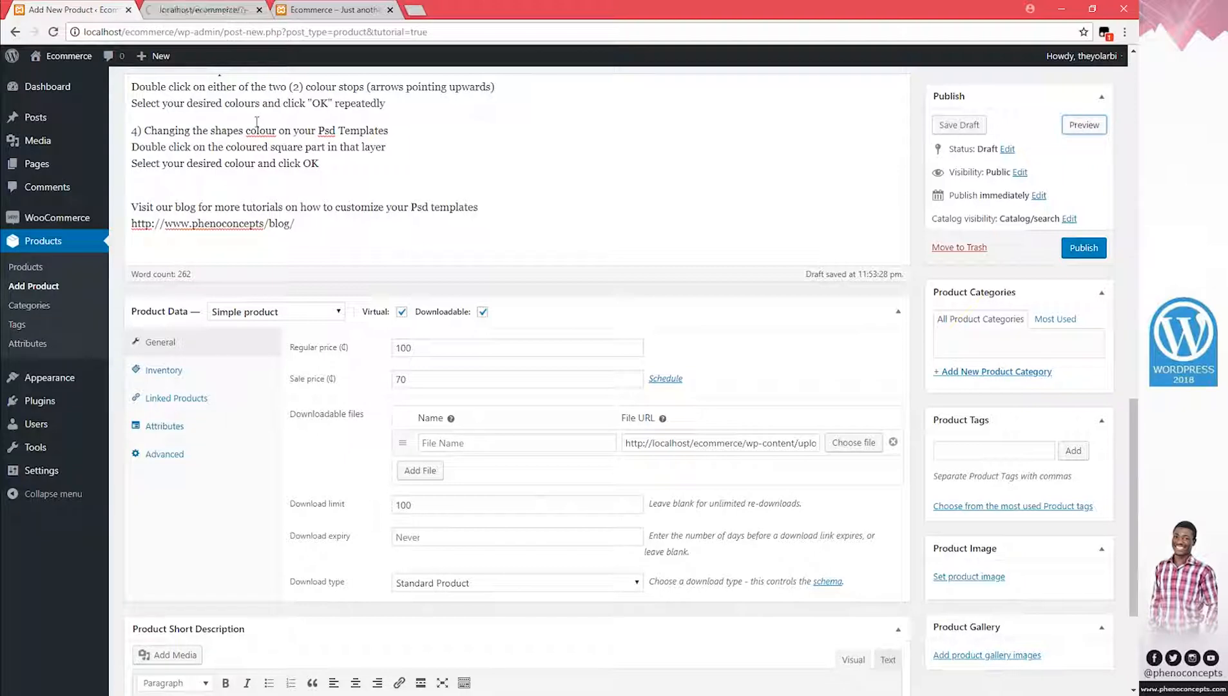
scroll(532, 363, "down", 3)
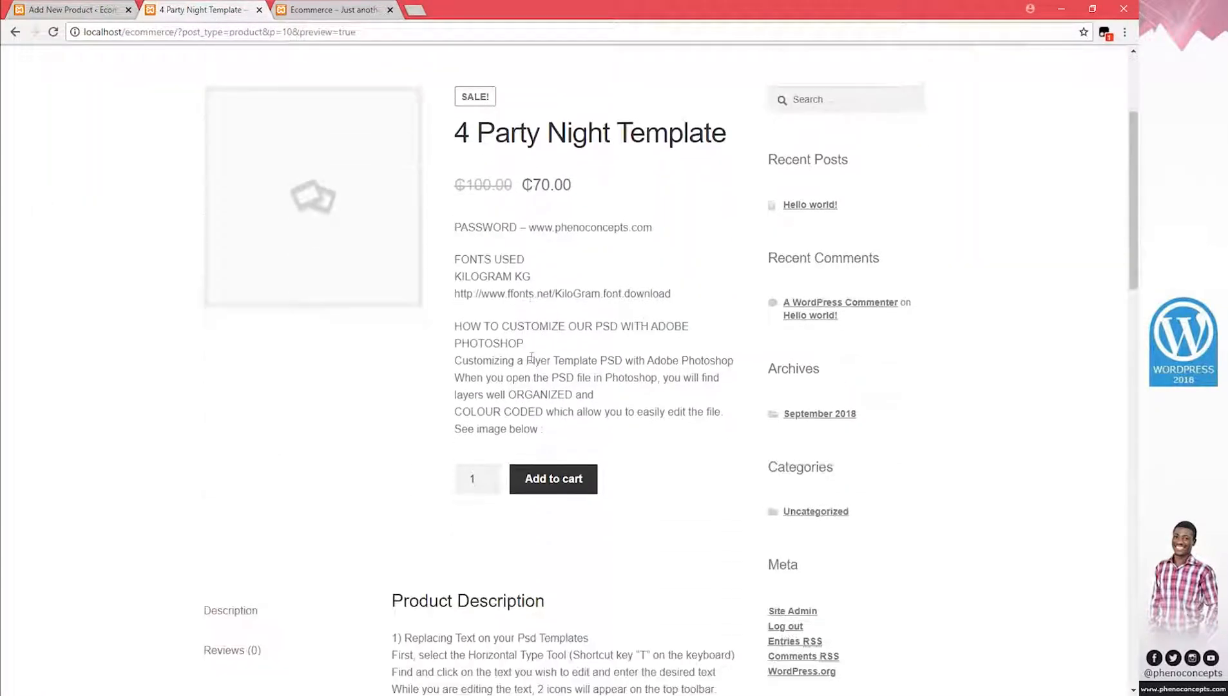
scroll(485, 142, "down", 15)
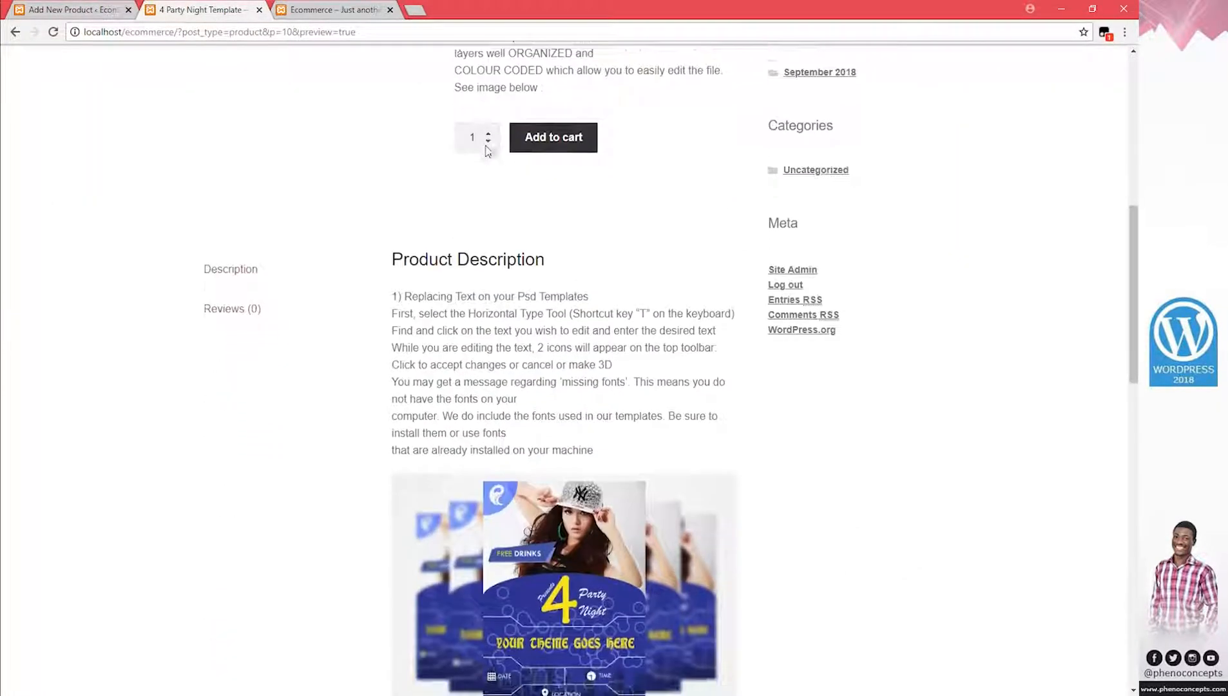
scroll(488, 147, "down", 6)
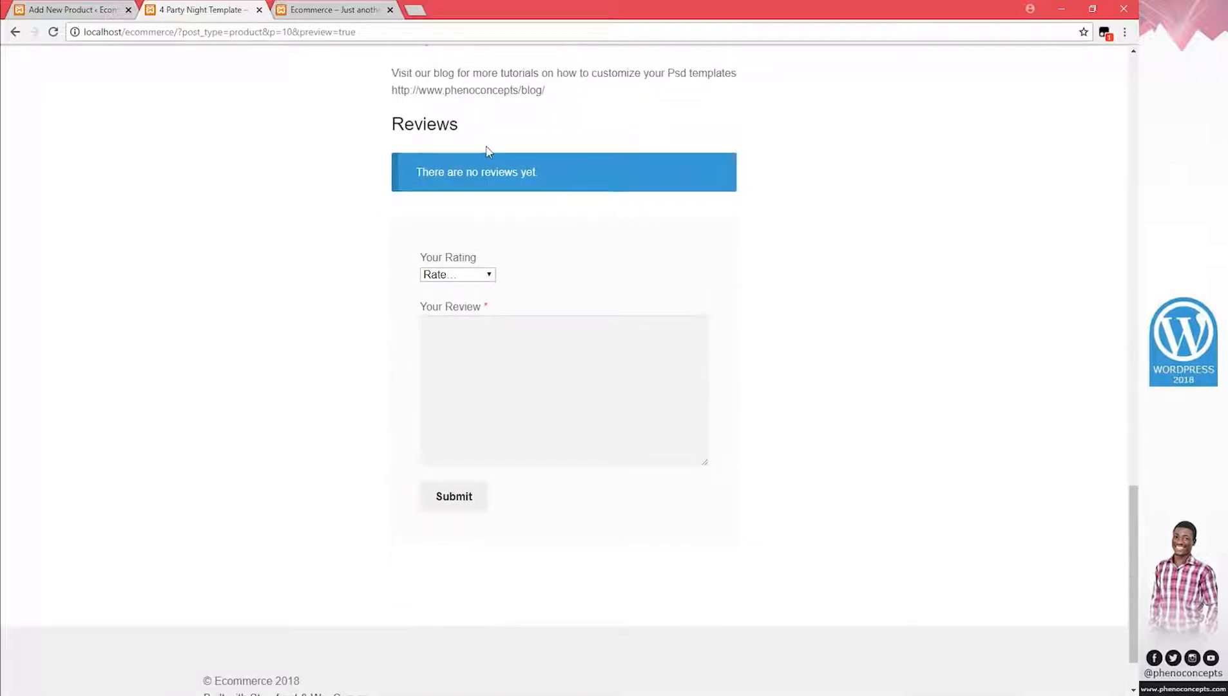
scroll(489, 152, "up", 20)
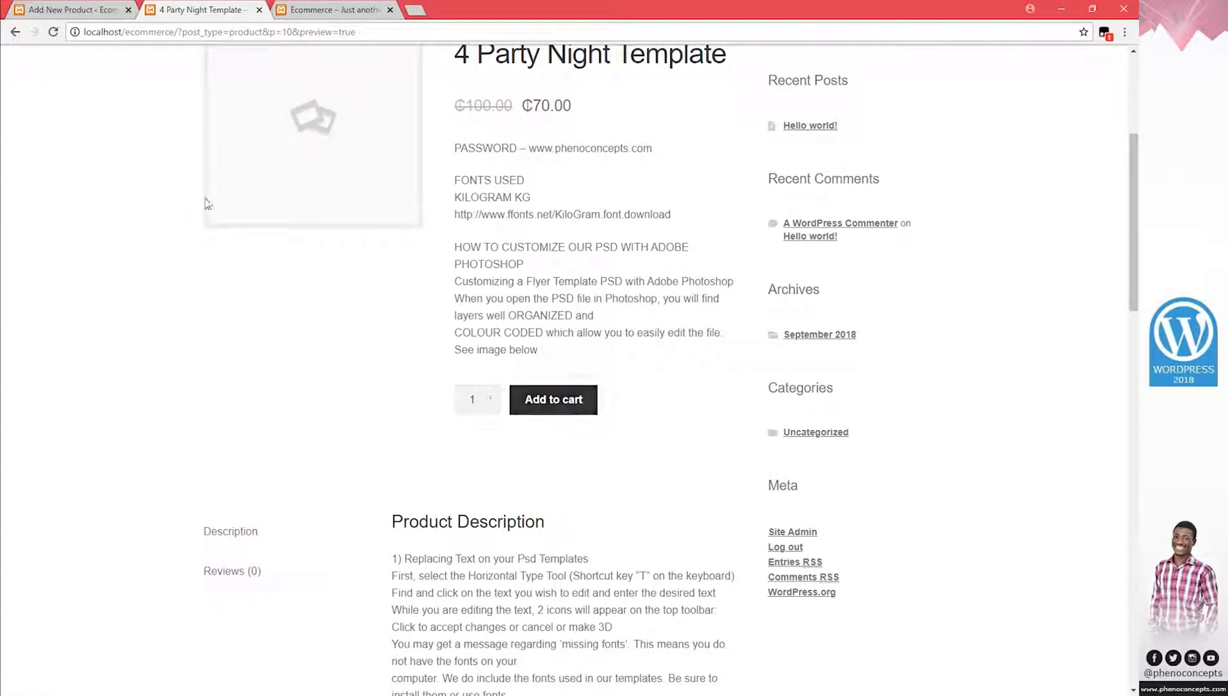
left_click(71, 11)
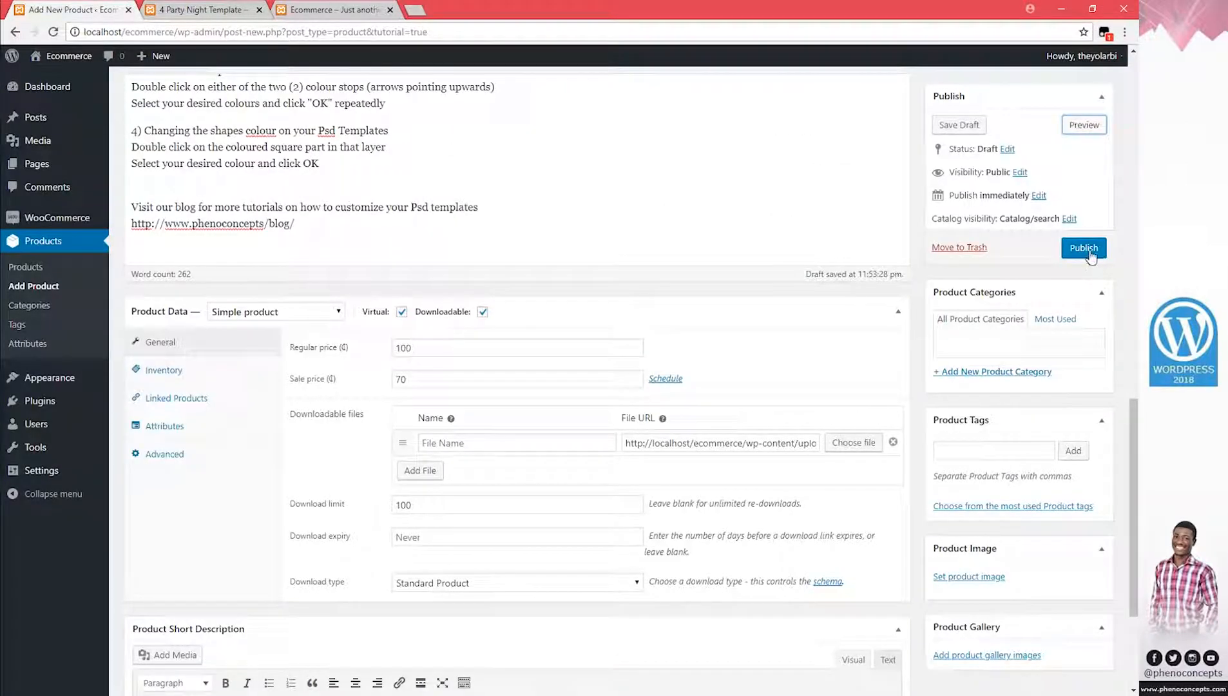
left_click(193, 9)
scroll(570, 382, "up", 2)
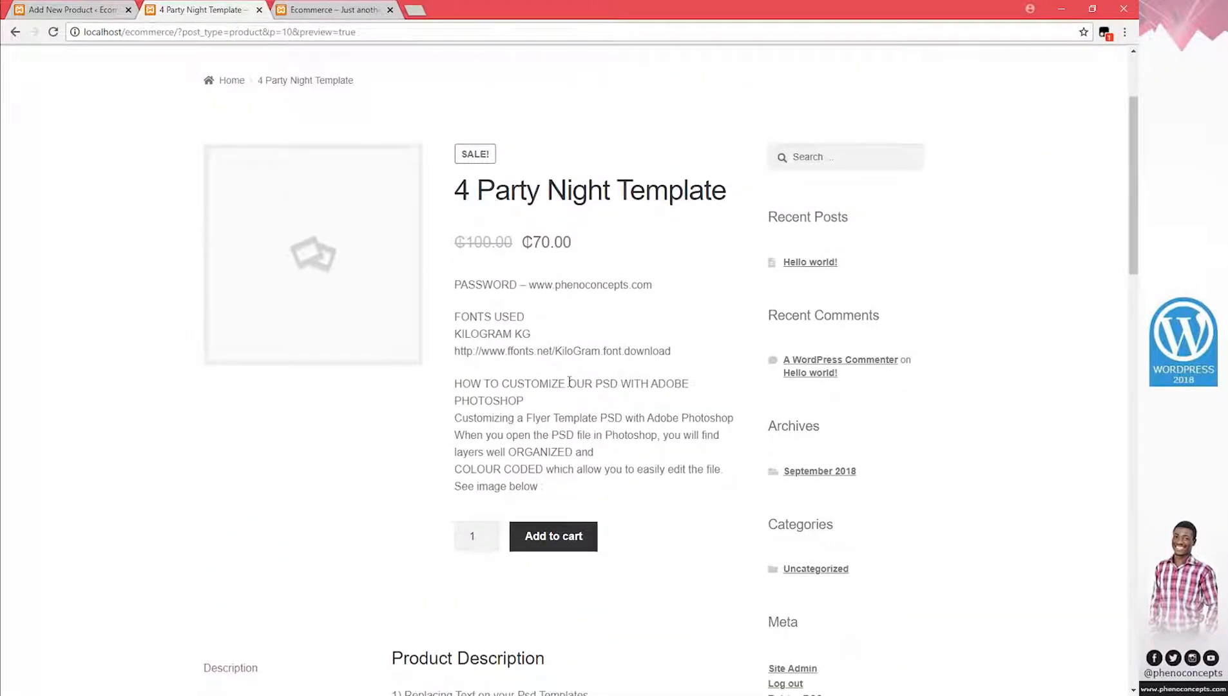
left_click_drag(471, 191, 631, 190)
left_click(585, 193)
left_click_drag(462, 241, 509, 240)
left_click(449, 249)
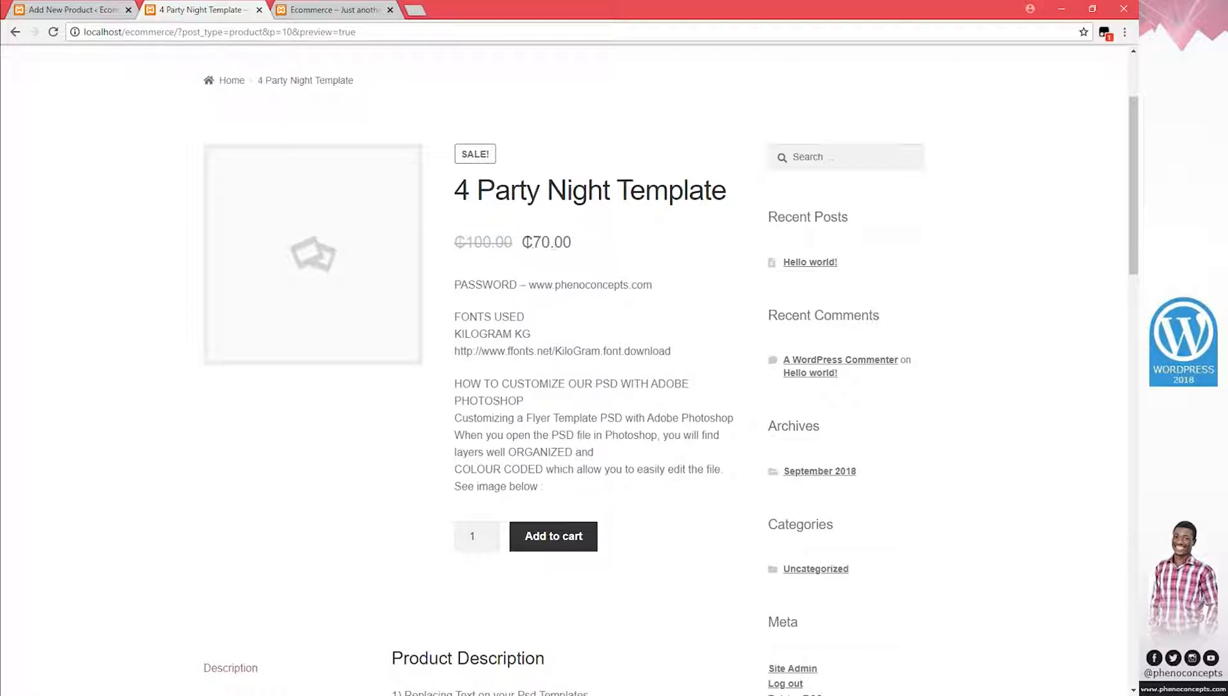
left_click_drag(523, 243, 571, 242)
left_click(547, 243)
left_click(91, 10)
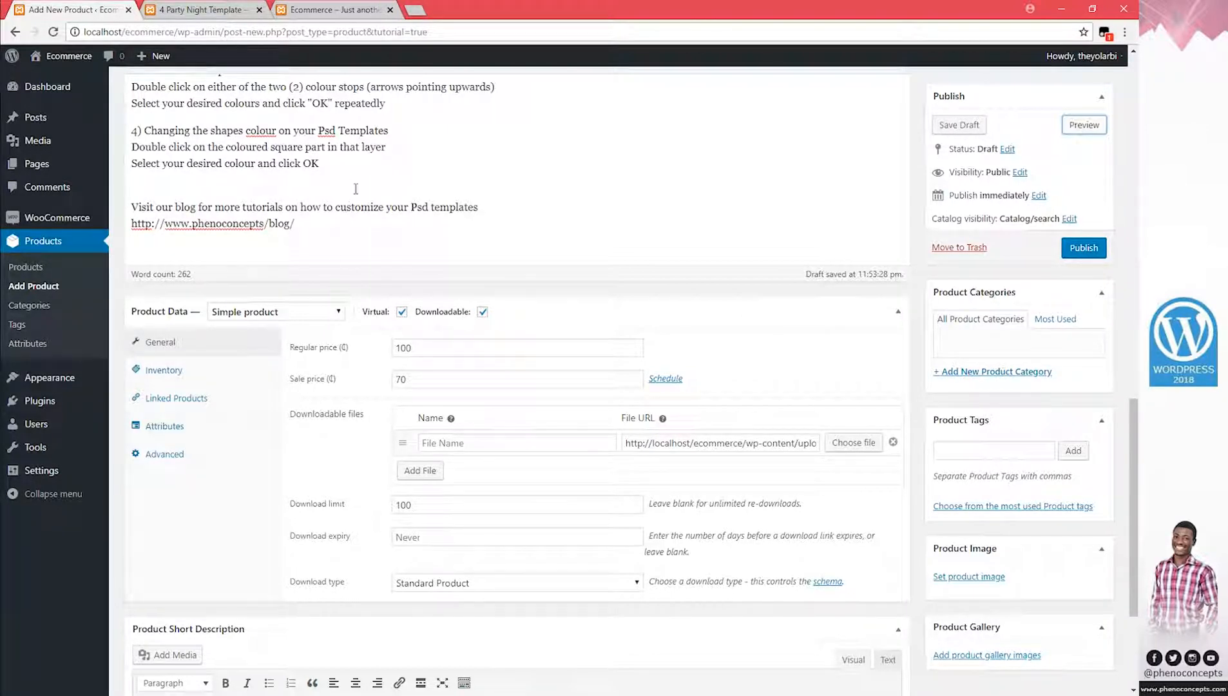
Check the Inventory settings, leaving the SKU field empty
left_click(186, 372)
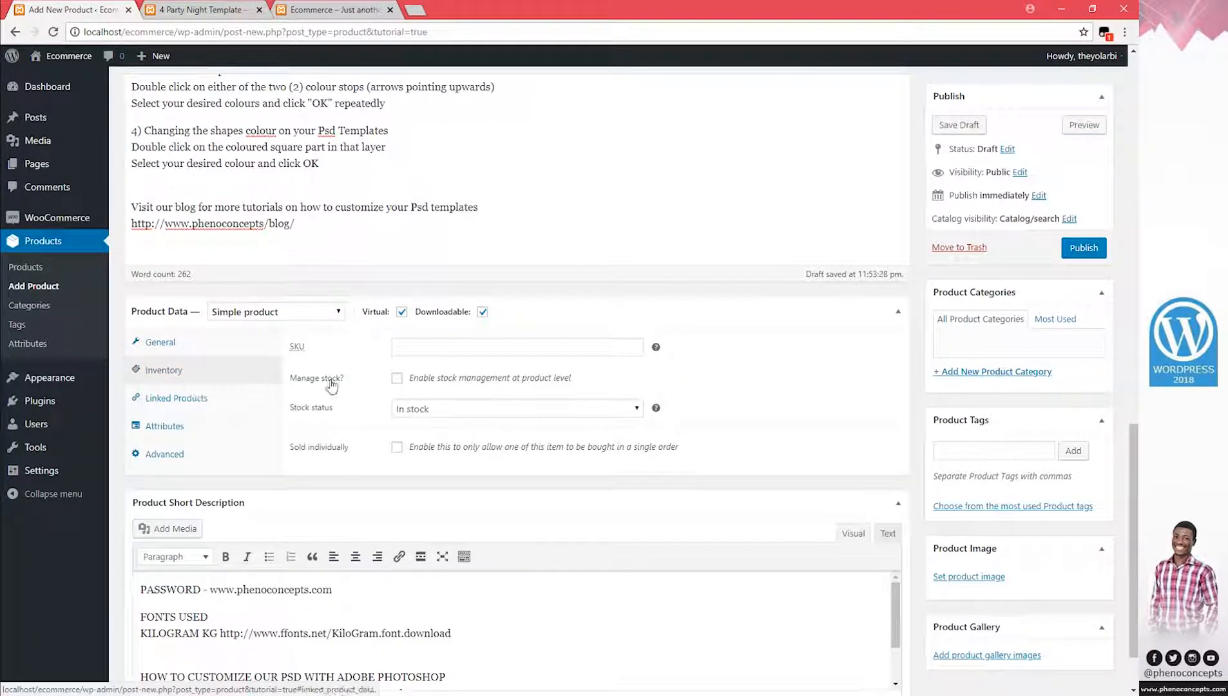
left_click(439, 347)
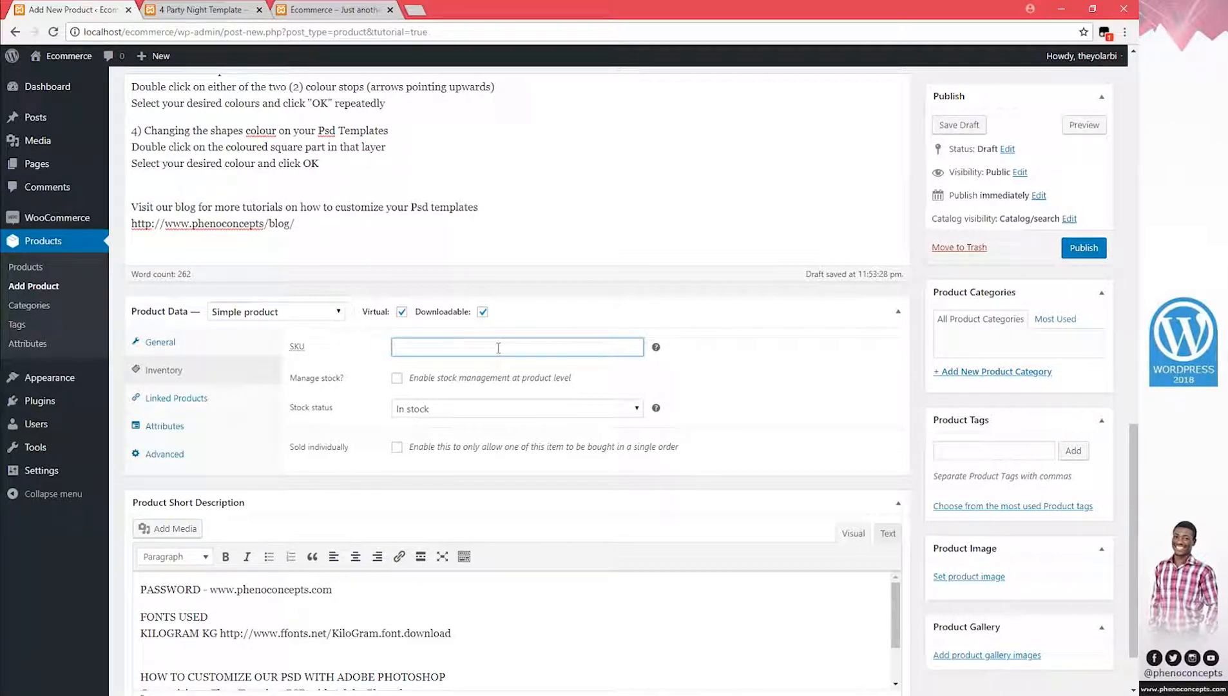
mouse_move(657, 348)
left_click(657, 349)
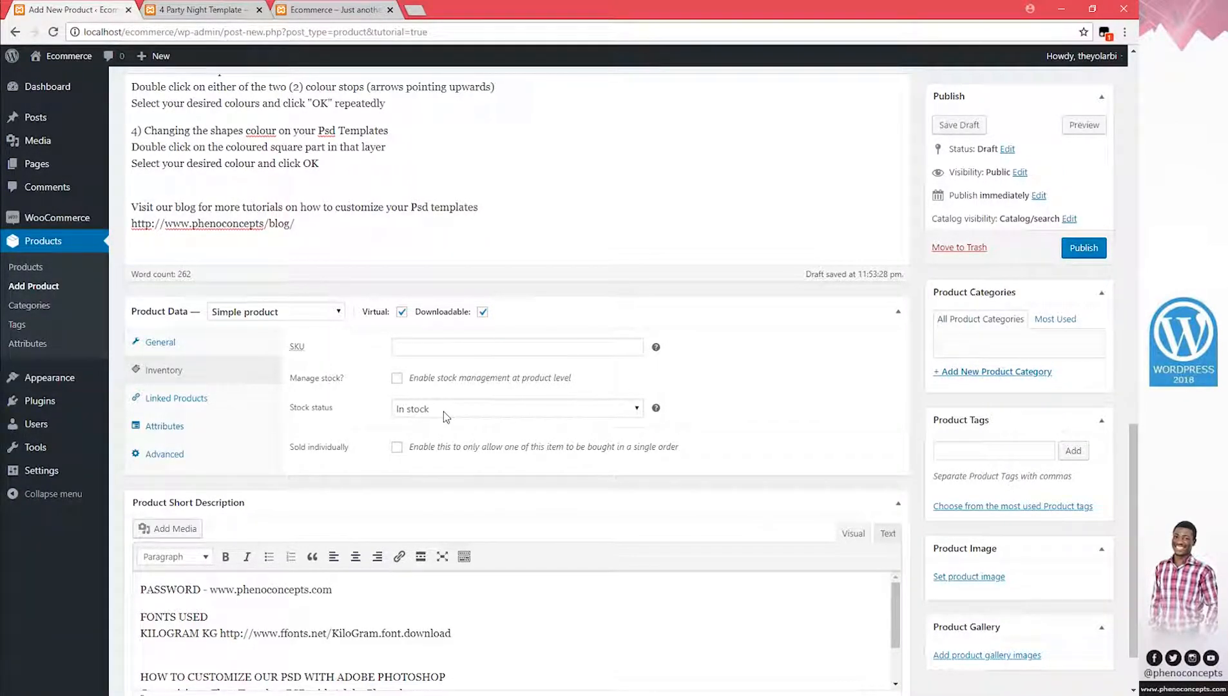
Show the Linked Products settings, leaving up-sells empty without choosing a product
left_click(188, 400)
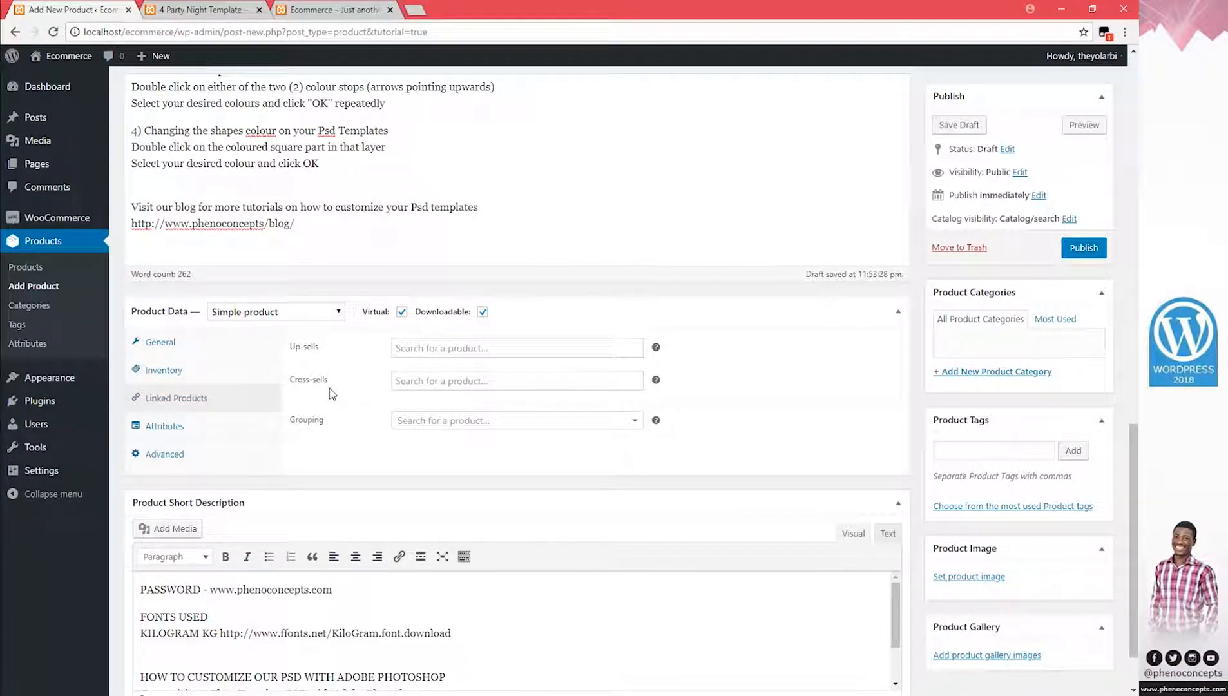
left_click(466, 351)
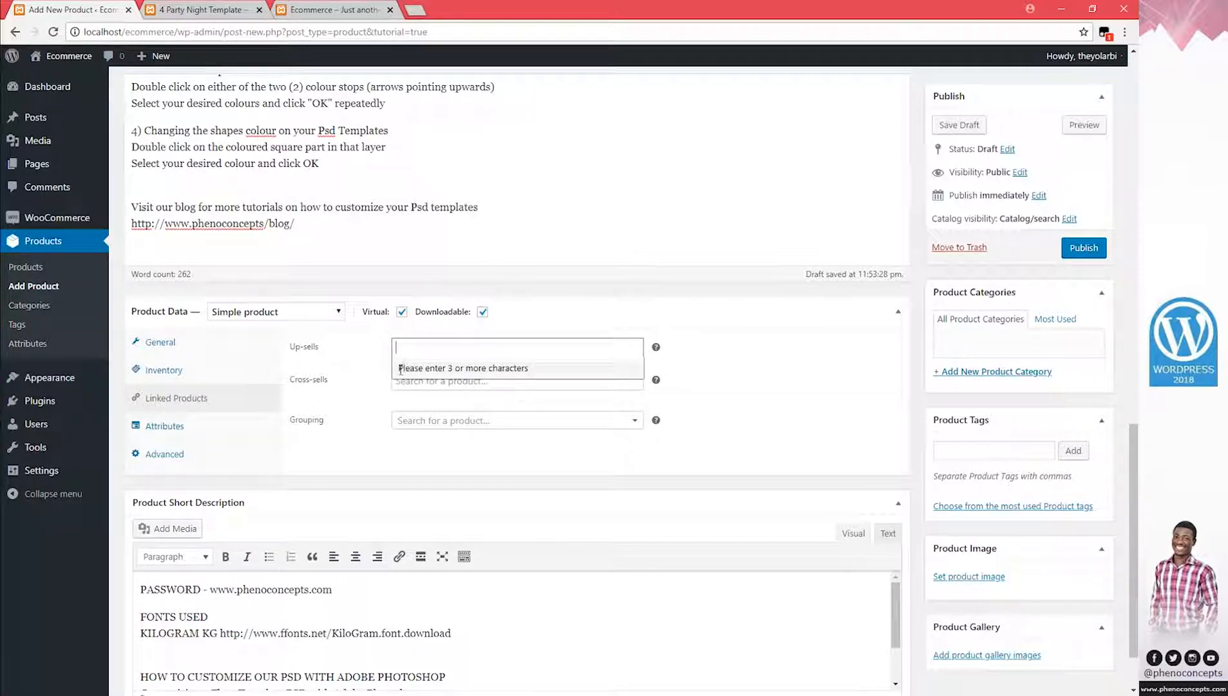
left_click(410, 228)
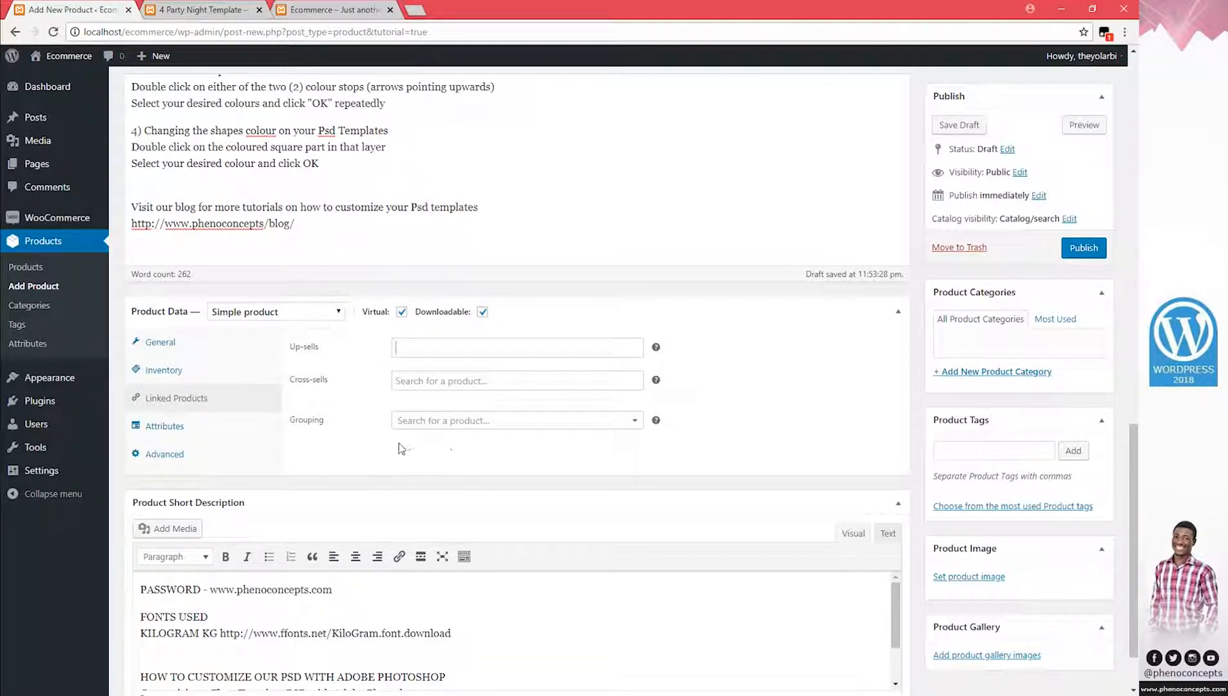
scroll(451, 500, "down", 3)
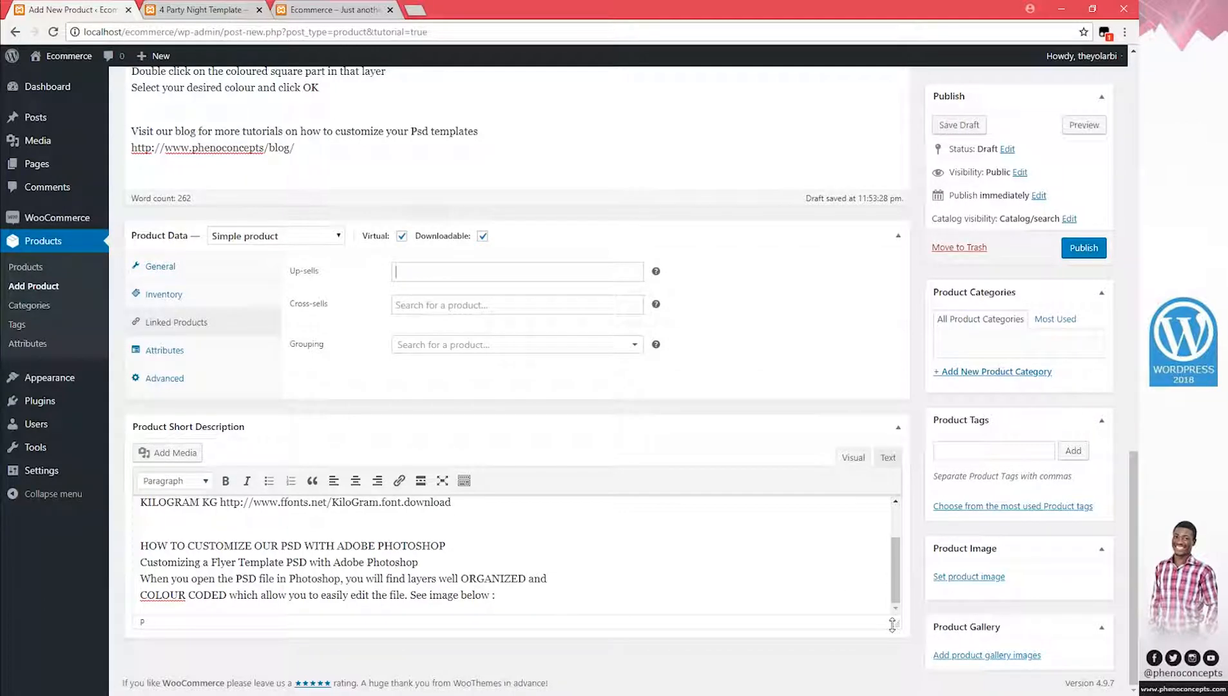
Preview the 4 Party Night Template (1) image in File Explorer, then return to the editor
mouse_move(141, 693)
left_click(146, 651)
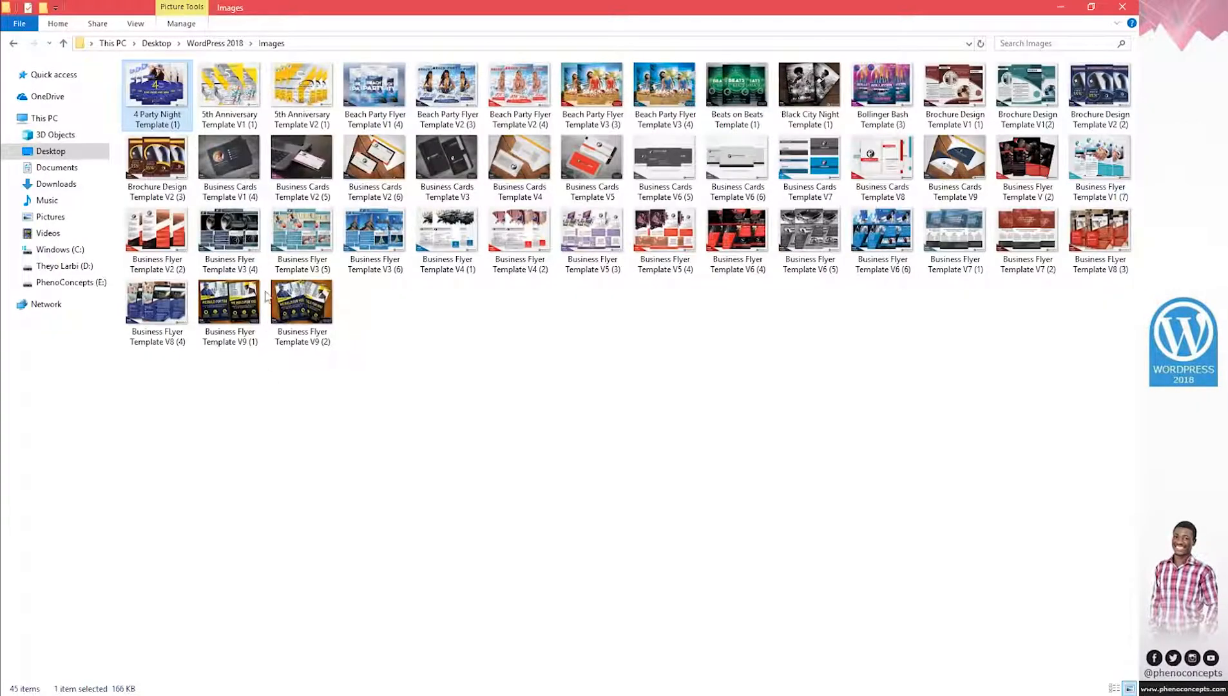
double_click(166, 103)
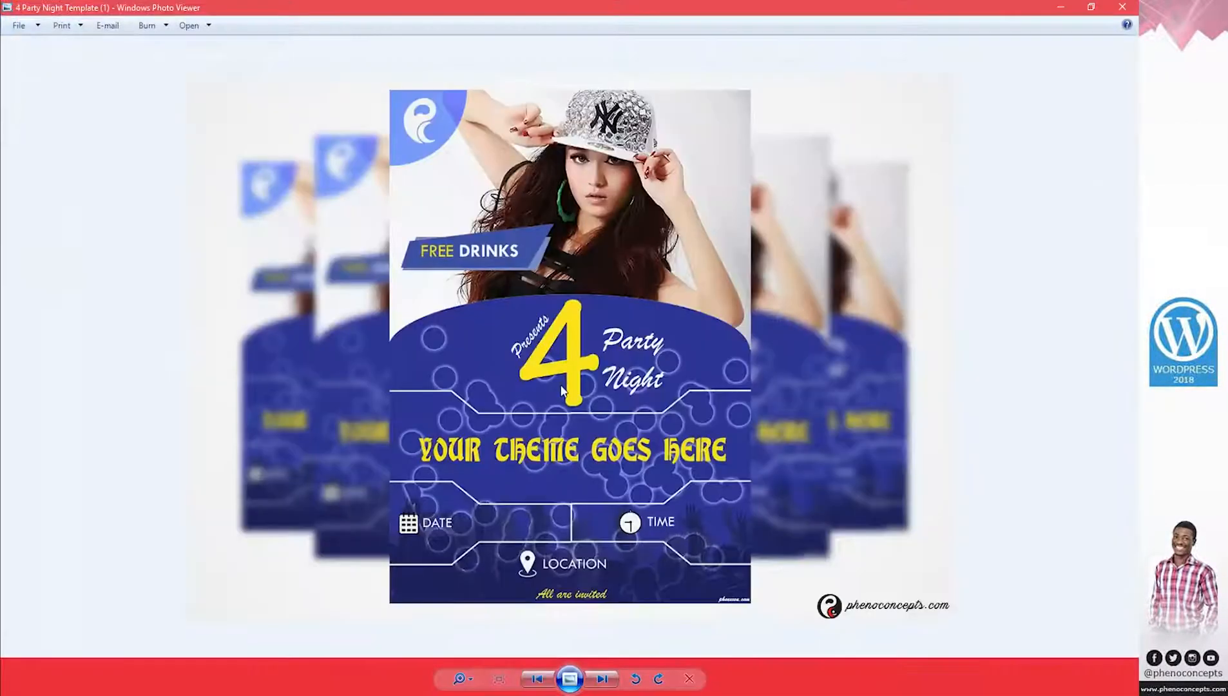
left_click(1122, 6)
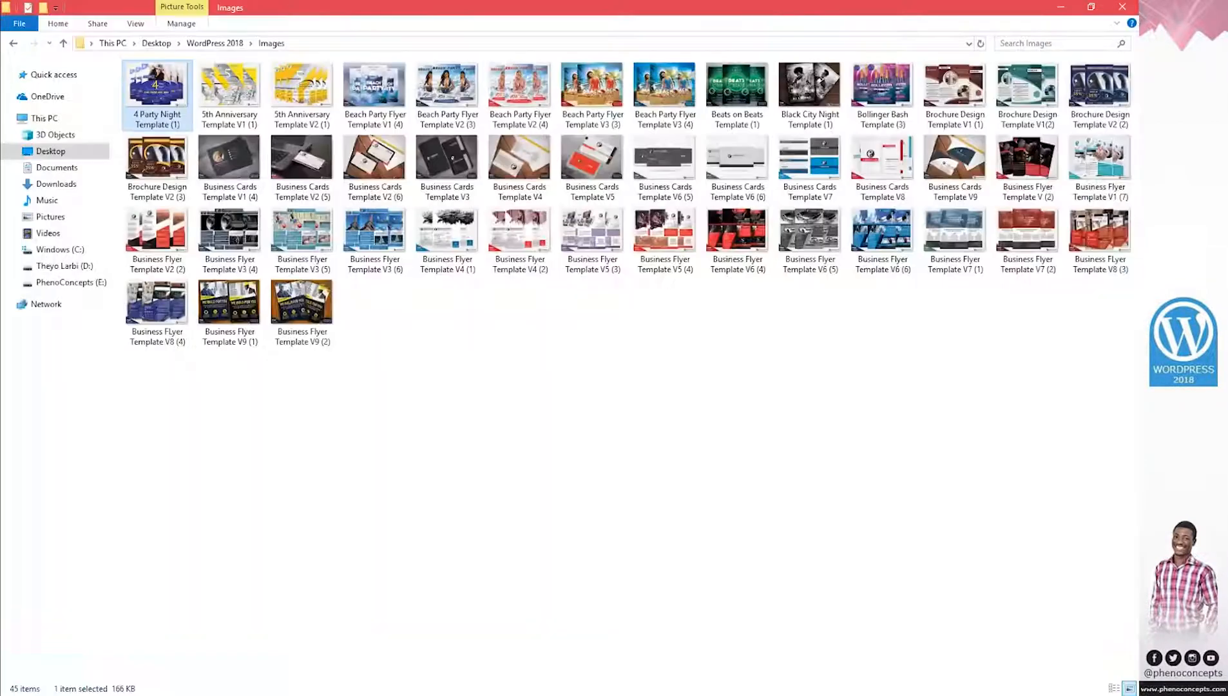
left_click(1058, 6)
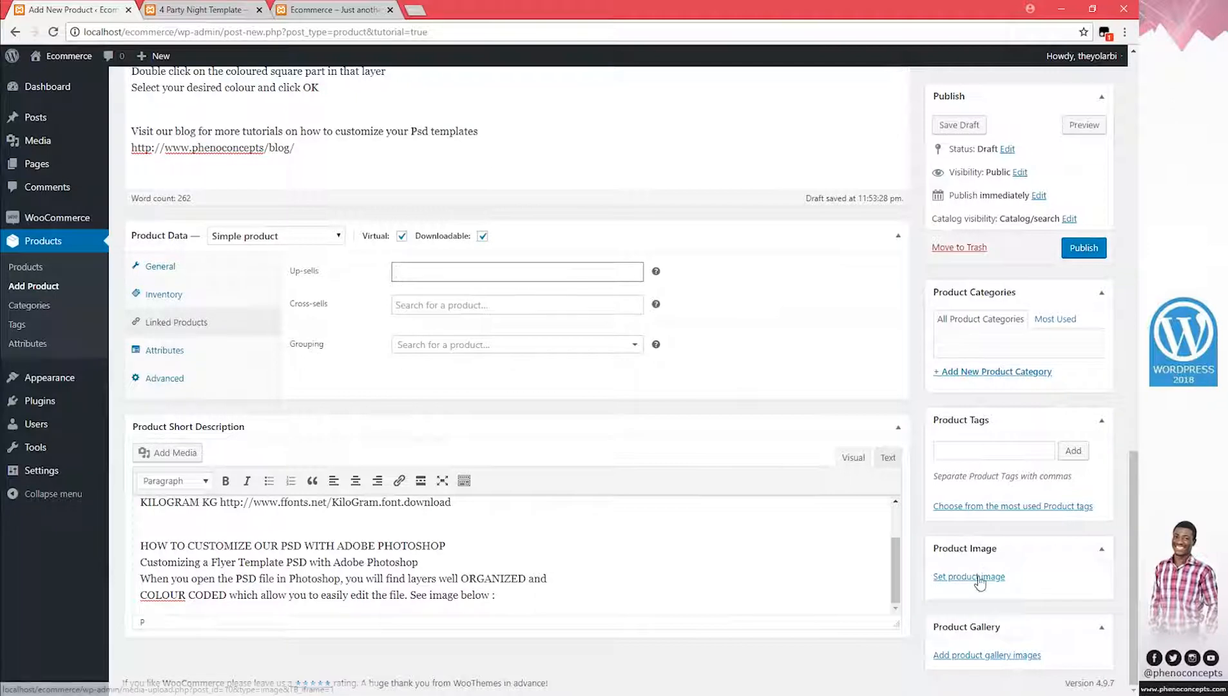
Set the 4 Party Night flyer from the Media Library as the product image
left_click(976, 578)
left_click(95, 212)
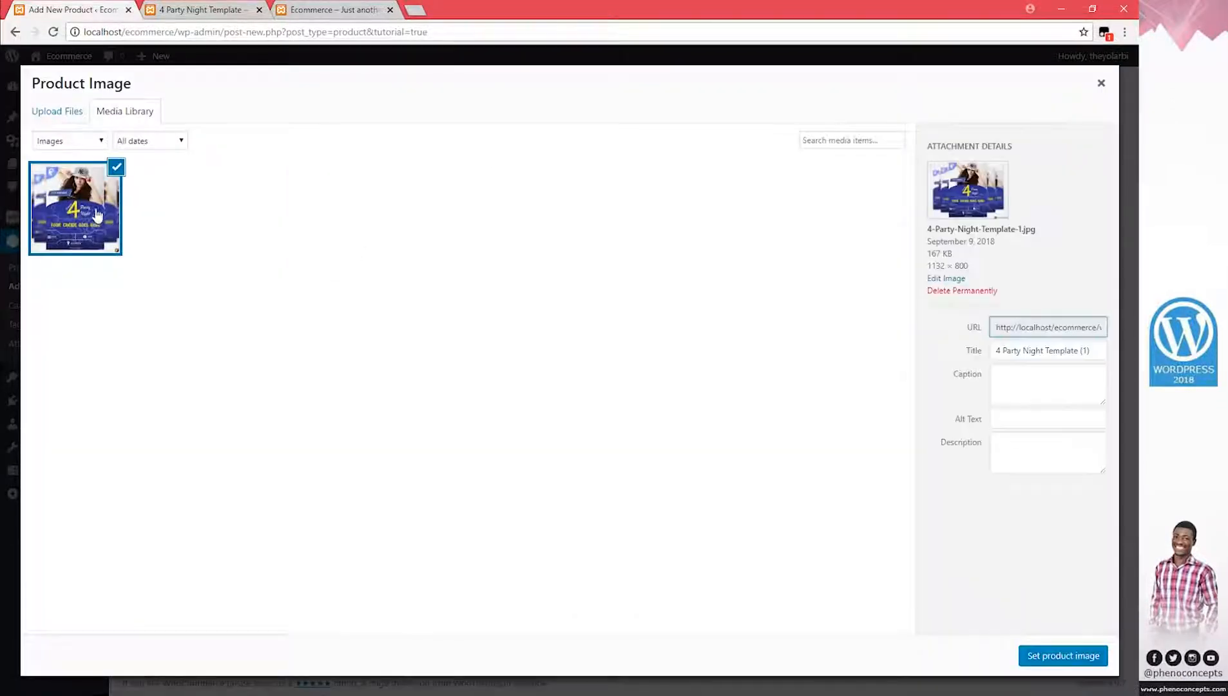
left_click(1038, 656)
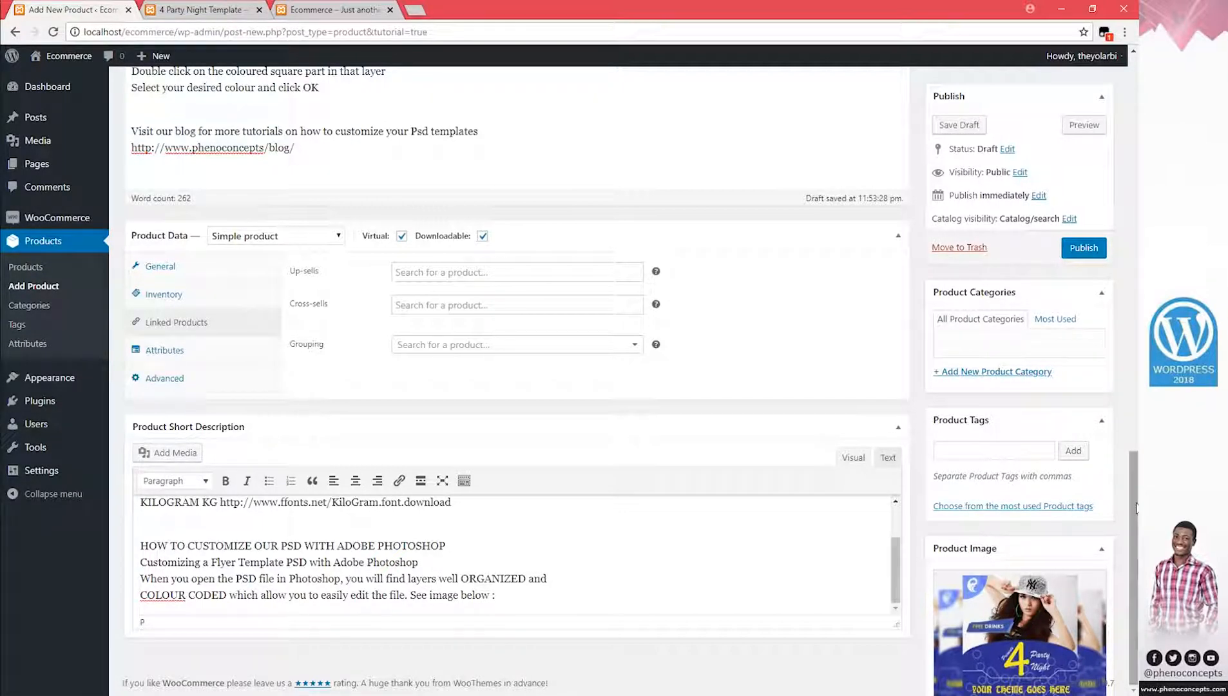
left_click(994, 447)
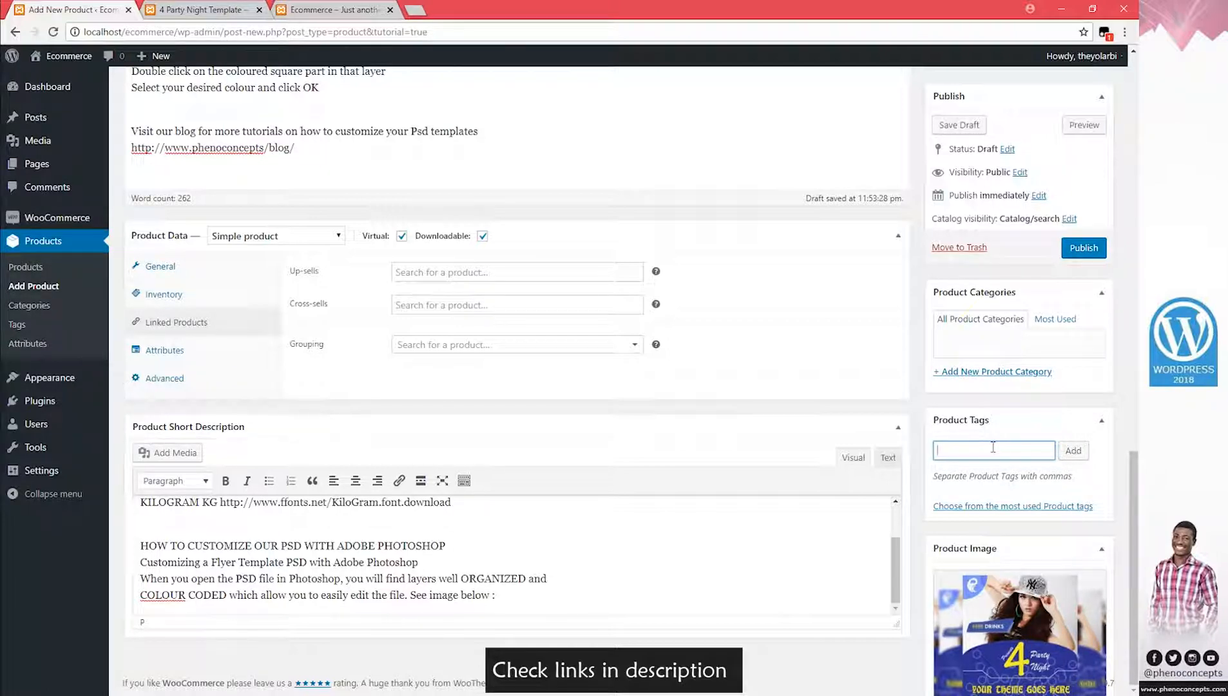
Tag the product with template and PSD
type("templa")
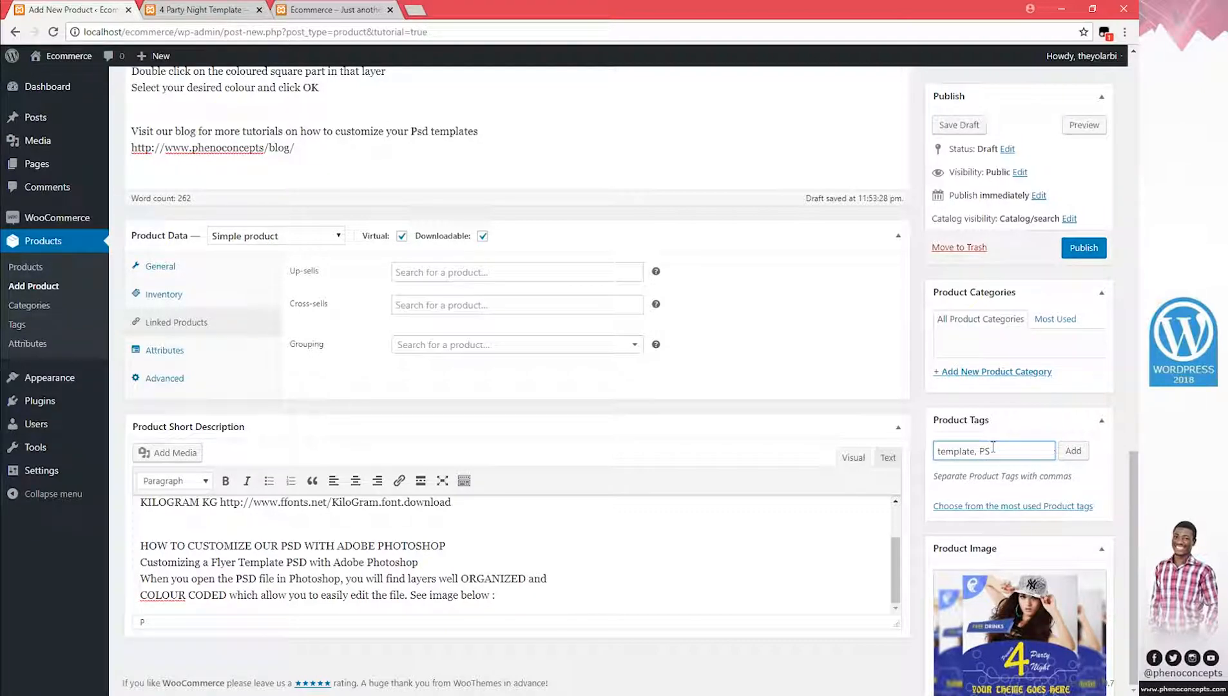
type("te, PsD")
type("SD")
left_click(1073, 451)
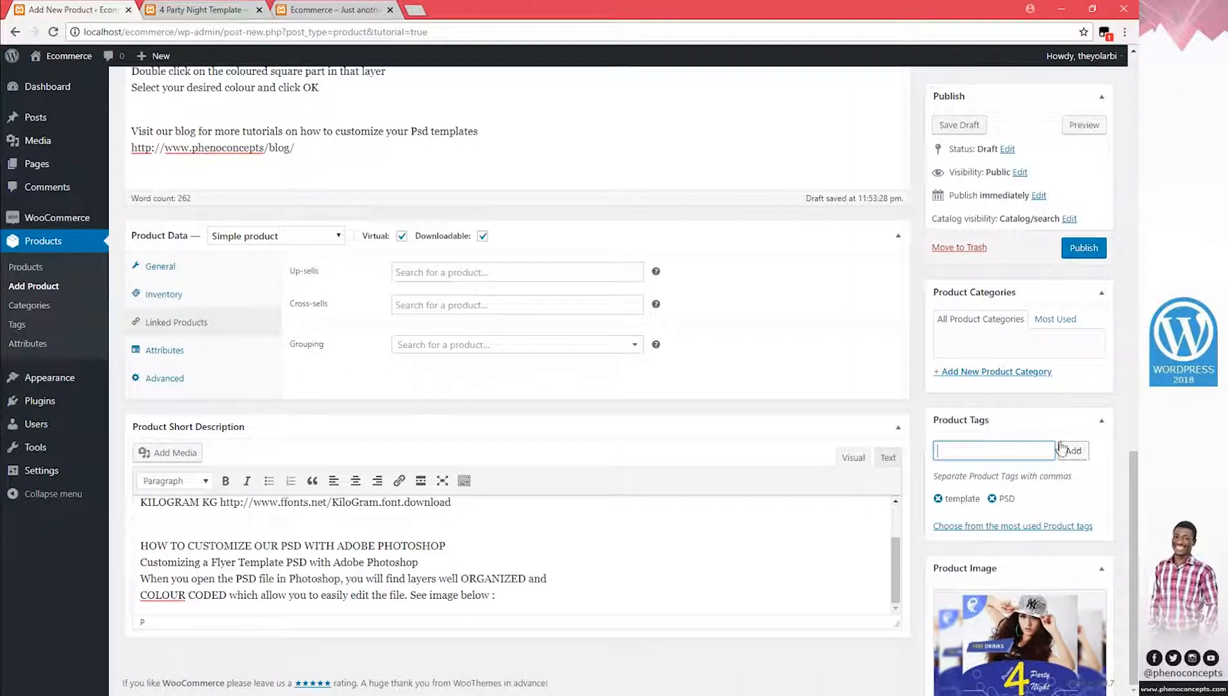
Add a new product category from the autofill suggestion and publish the product
left_click(1008, 374)
left_click(982, 403)
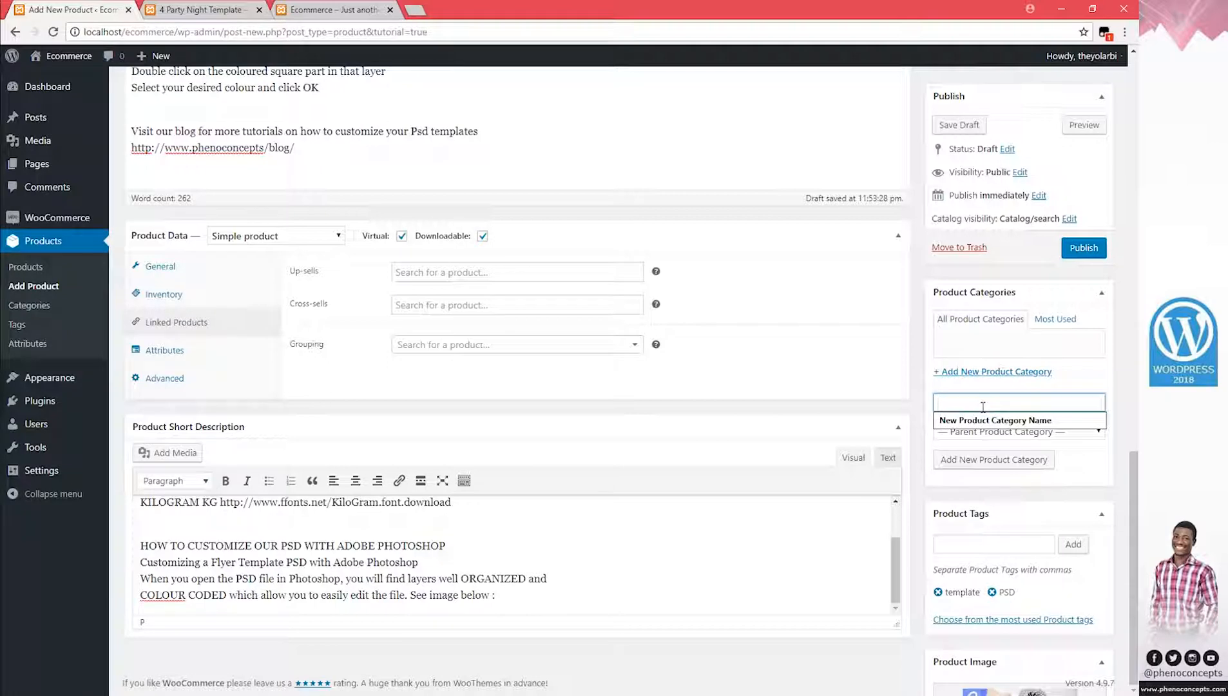
left_click(1057, 422)
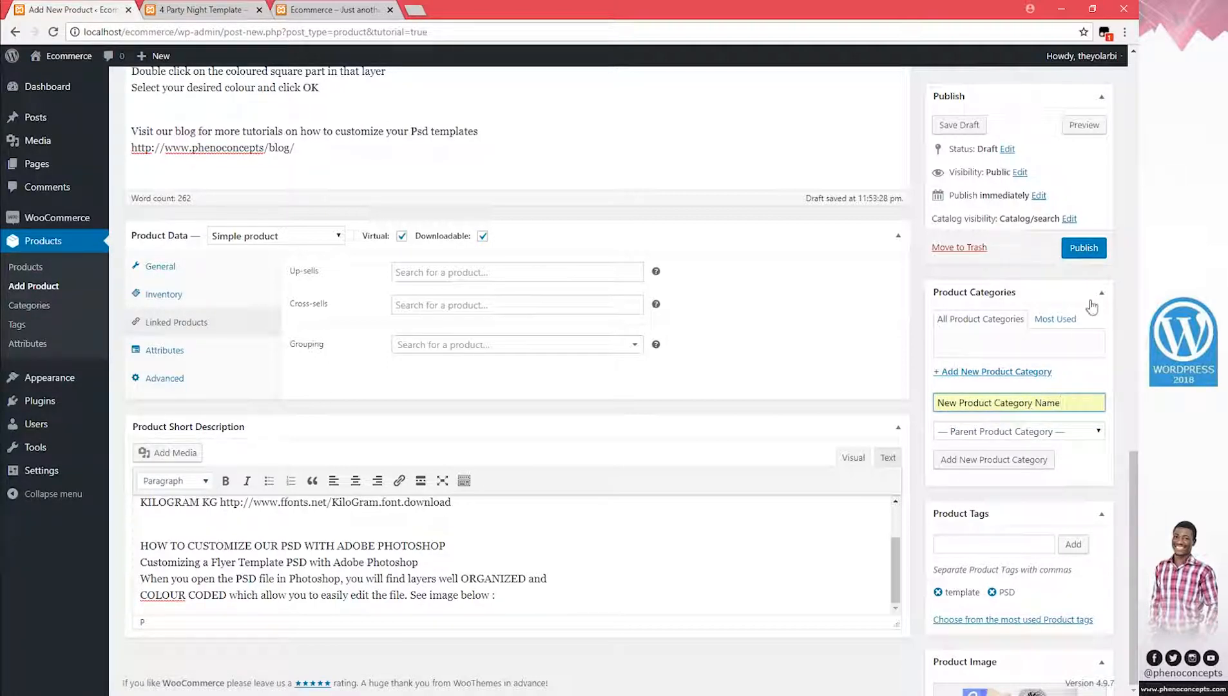
left_click(1073, 249)
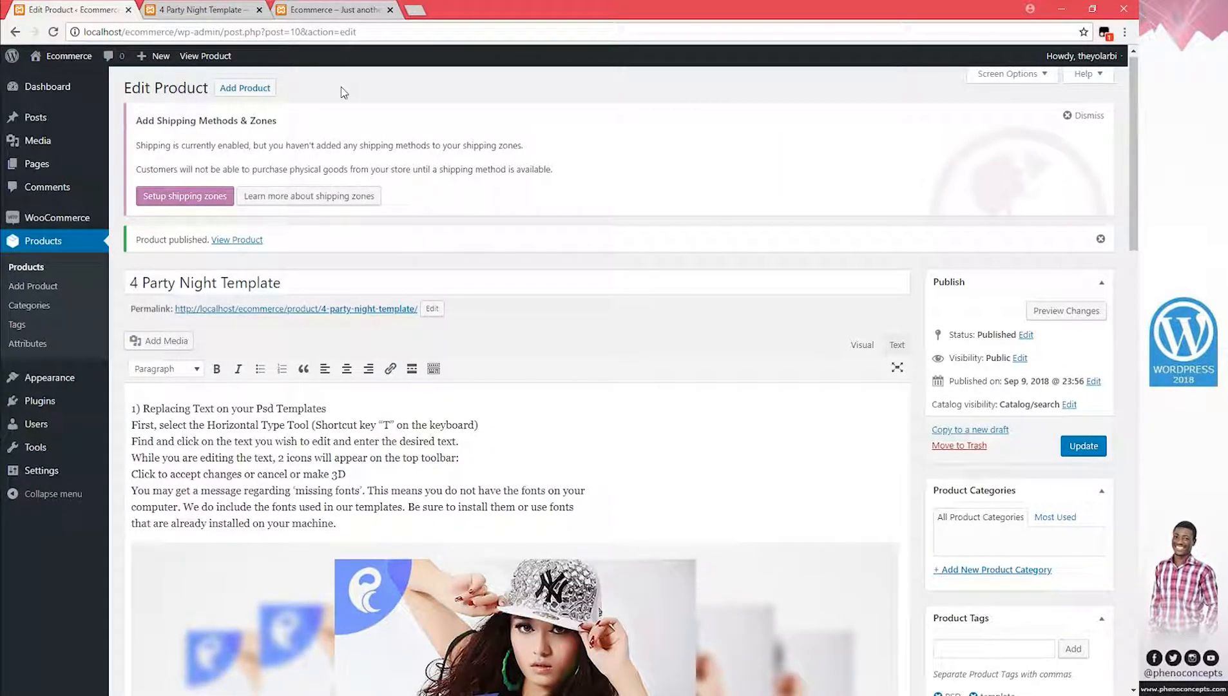
Open two Add Product pages in new tabs and start a new product here
middle_click(233, 94)
middle_click(233, 94)
middle_click(233, 94)
middle_click(233, 94)
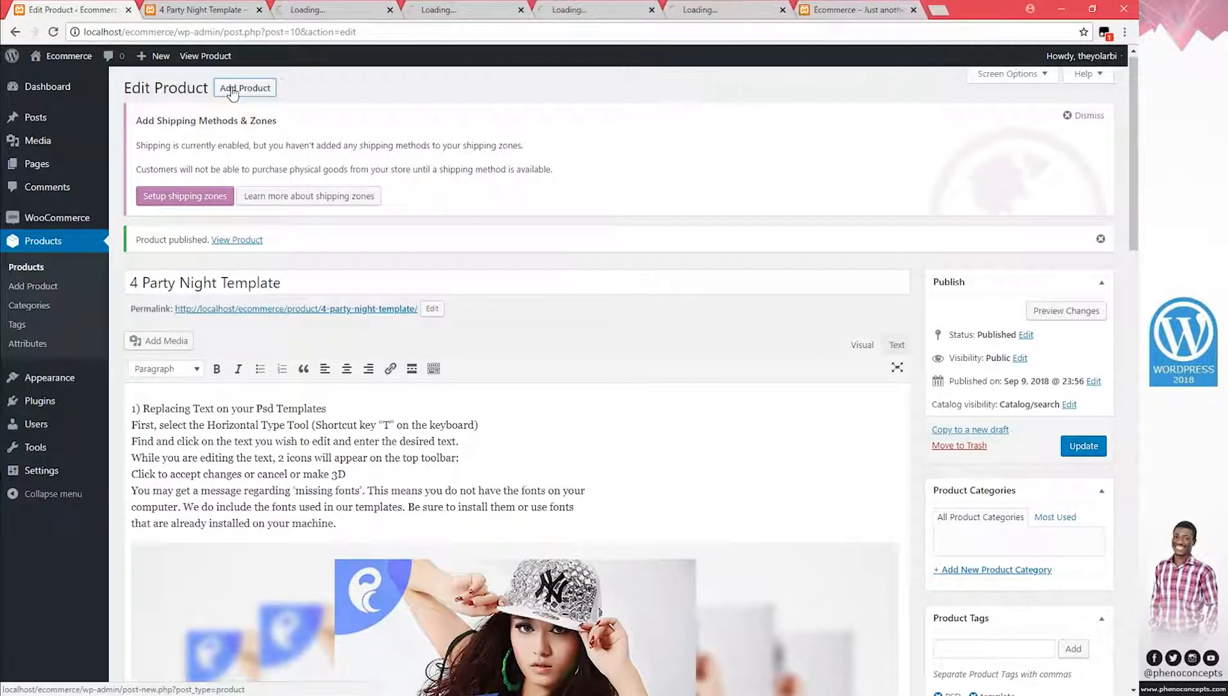
left_click(232, 94)
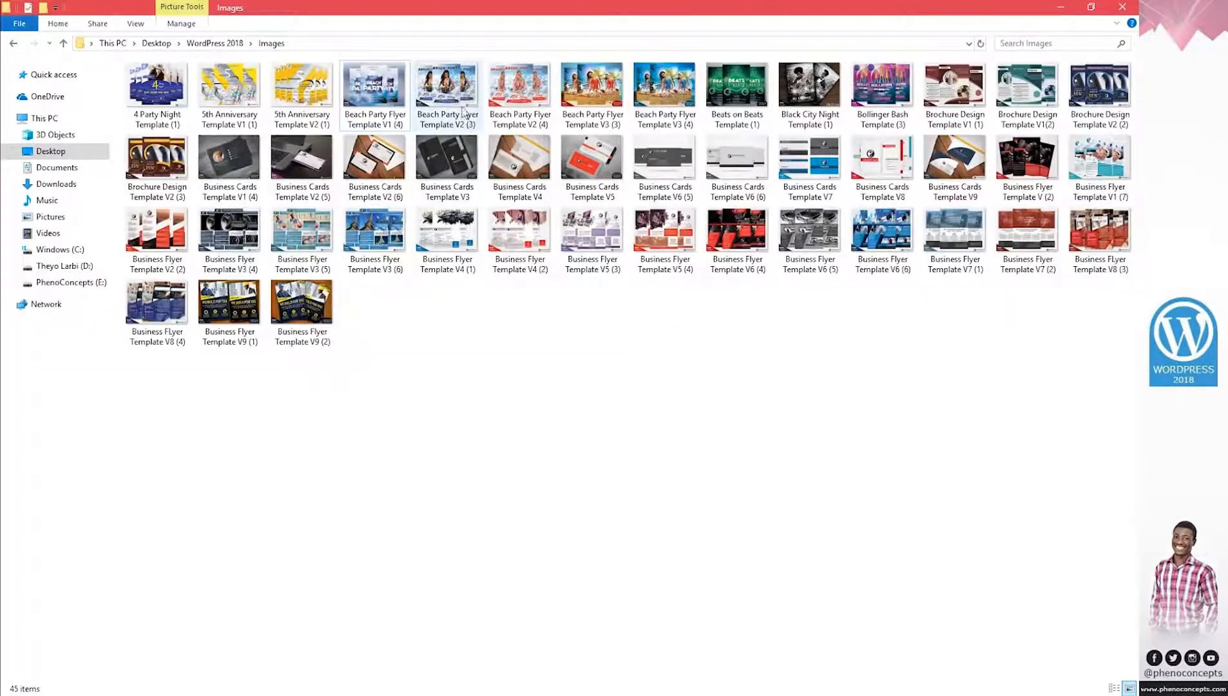
double_click(458, 94)
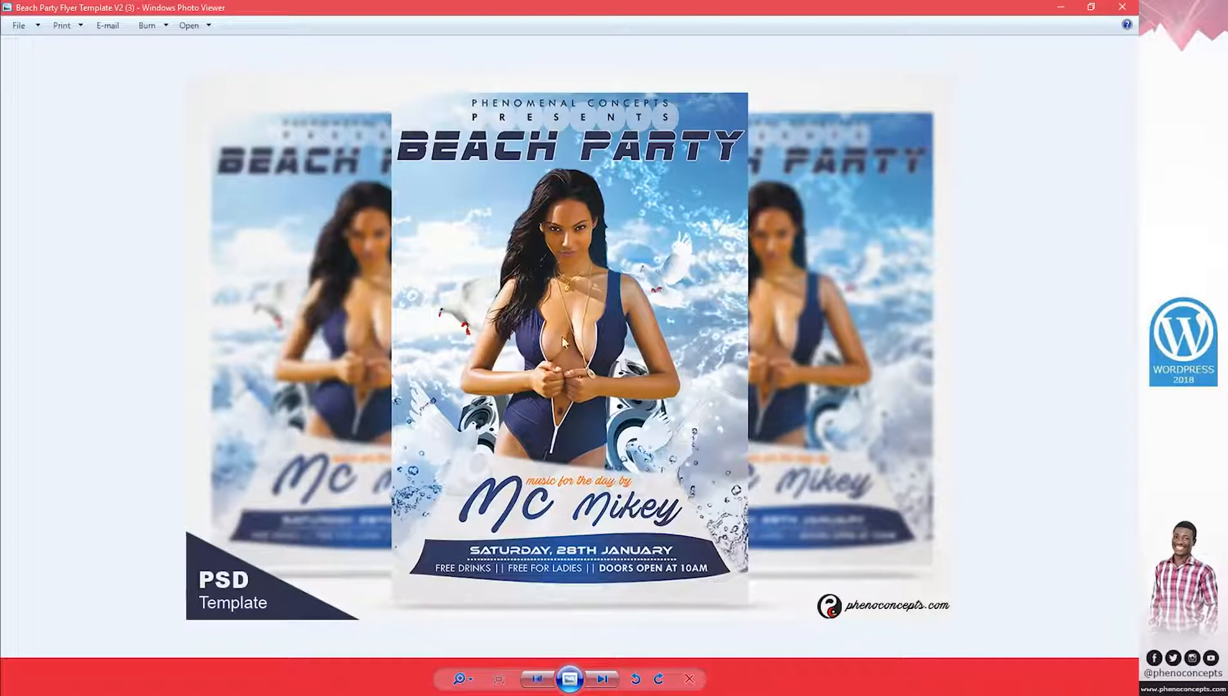
scroll(612, 335, "down", 1)
scroll(599, 333, "up", 1)
scroll(598, 333, "down", 1)
scroll(600, 338, "up", 1)
scroll(600, 337, "down", 1)
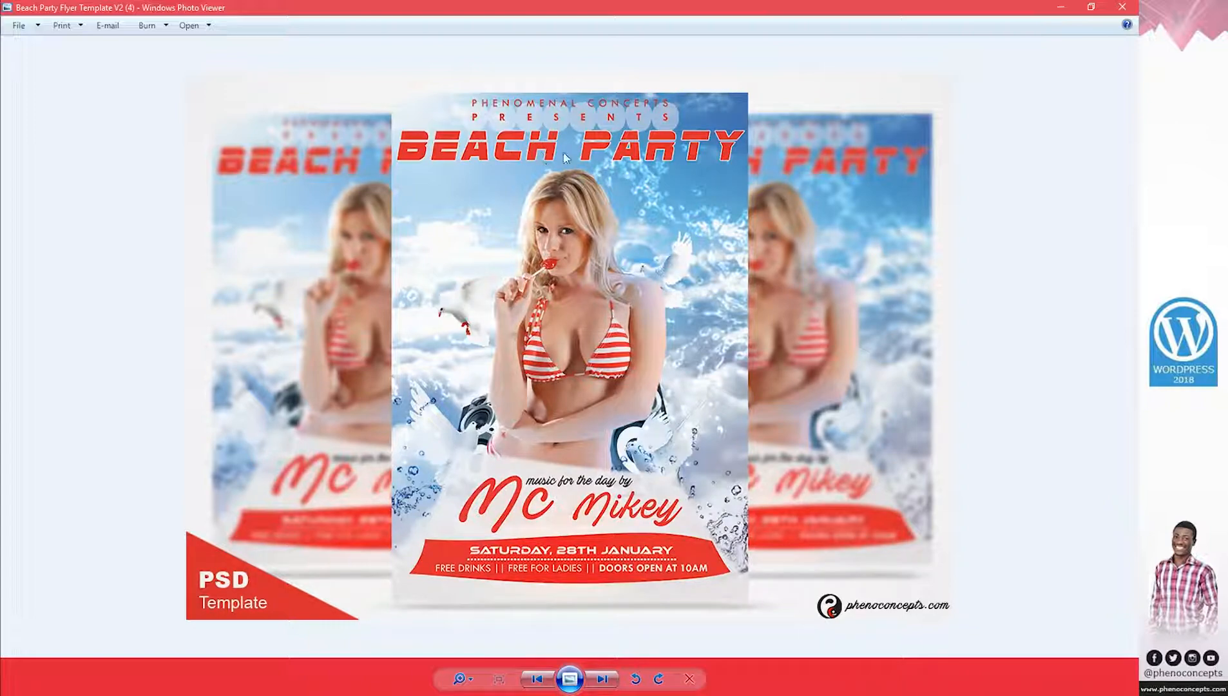
scroll(578, 157, "up", 2)
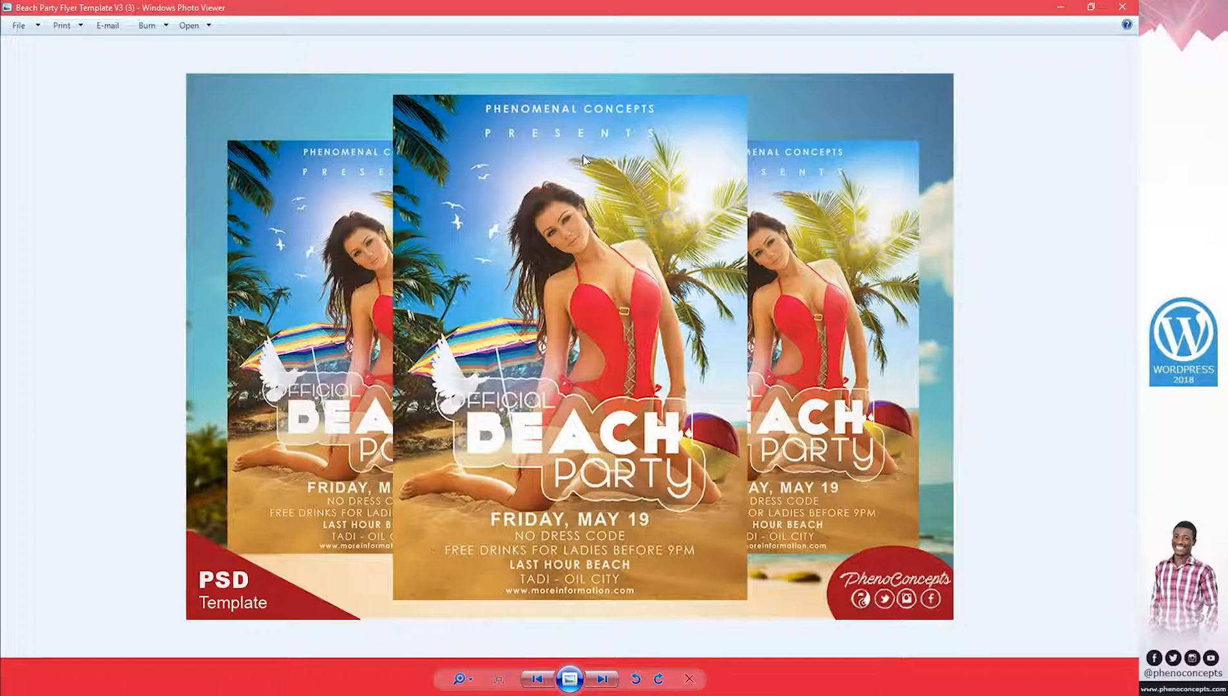
scroll(583, 155, "down", 2)
scroll(583, 155, "up", 2)
scroll(793, 214, "down", 1)
scroll(793, 214, "up", 1)
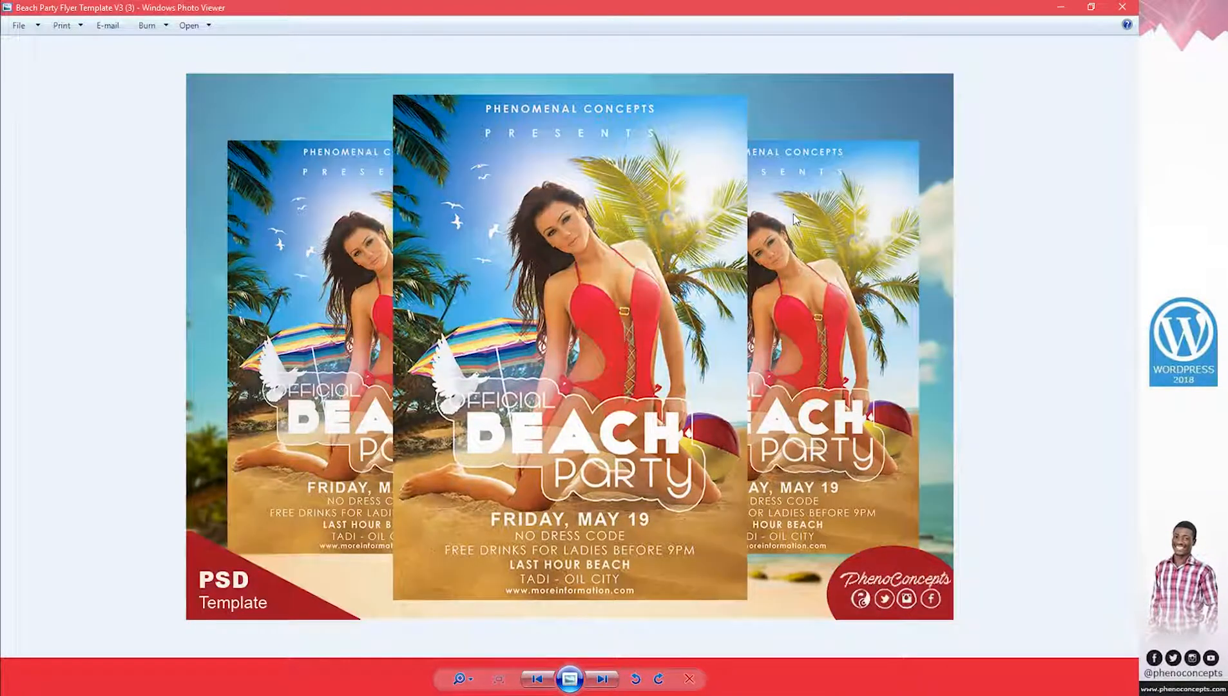
scroll(793, 214, "down", 1)
scroll(793, 214, "up", 1)
scroll(794, 214, "down", 1)
left_click(1122, 7)
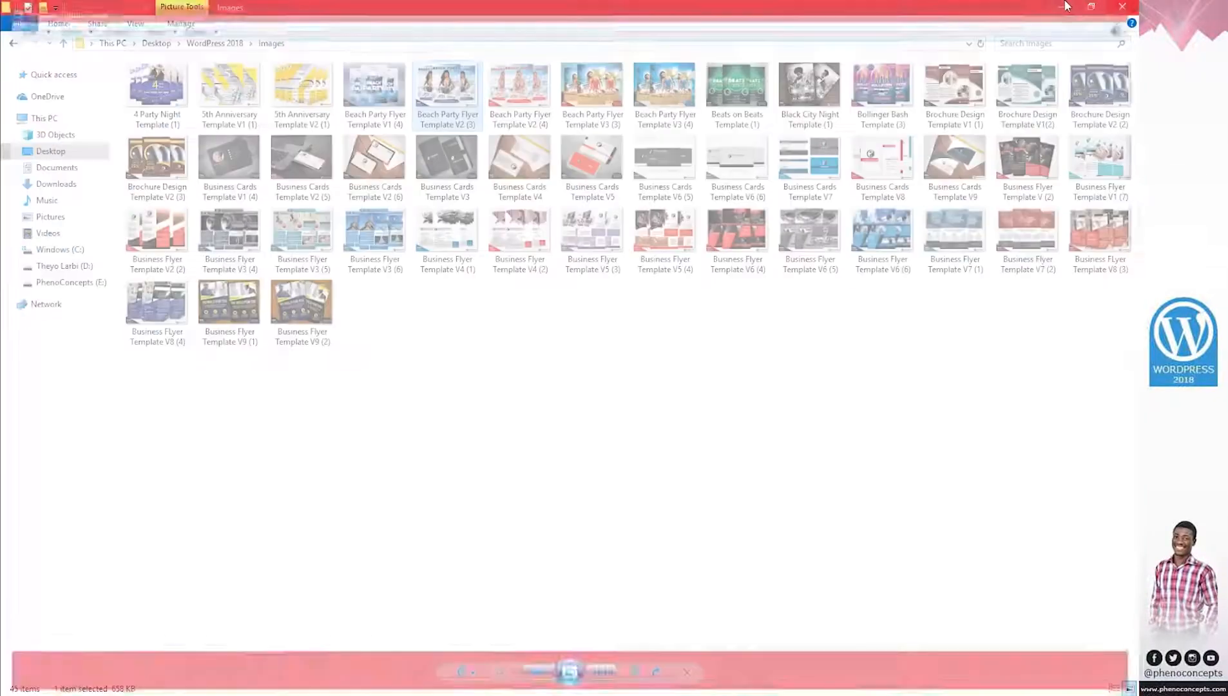
left_click(1065, 7)
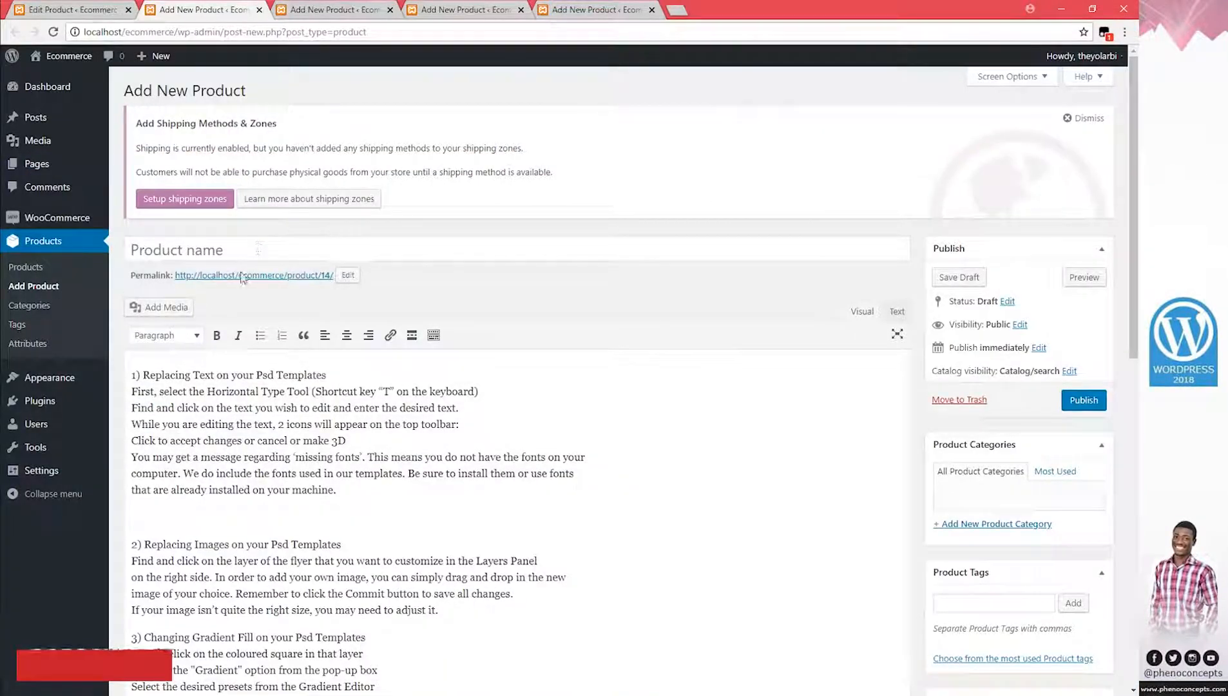
Copy the flyer's file name from Explorer and paste it as the product name Beach Party Flyer Template V2
key("alt+Tab")
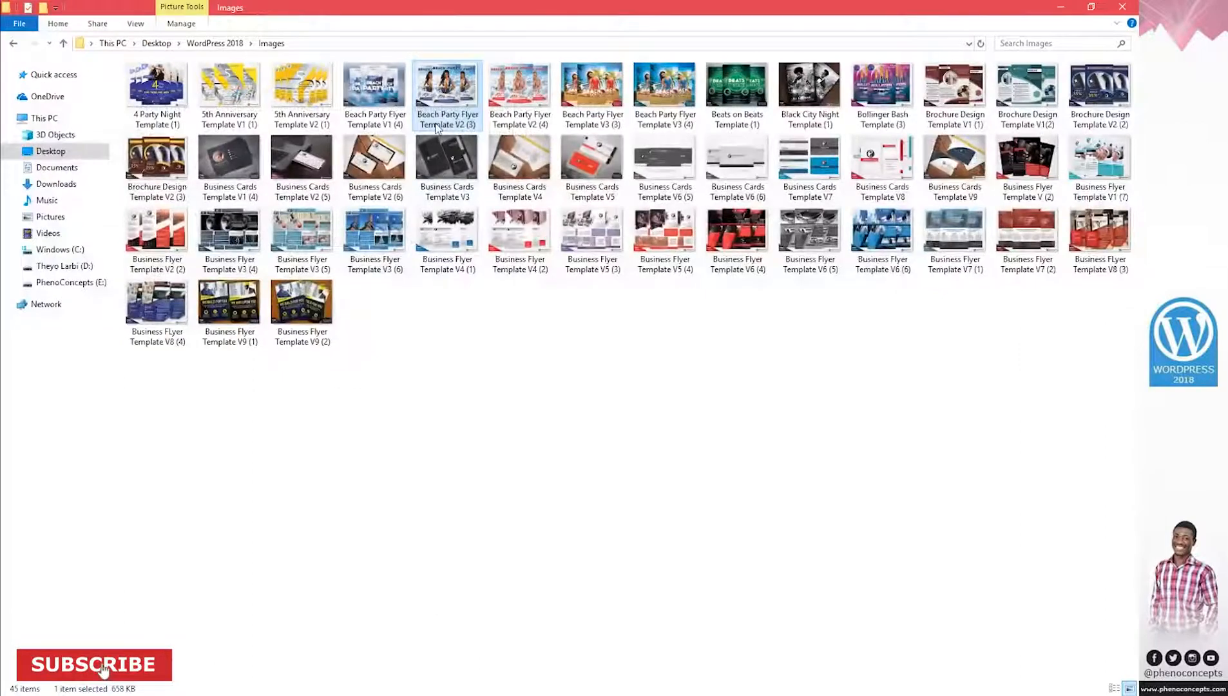
key("F2")
key("ctrl+c")
key("alt+Tab")
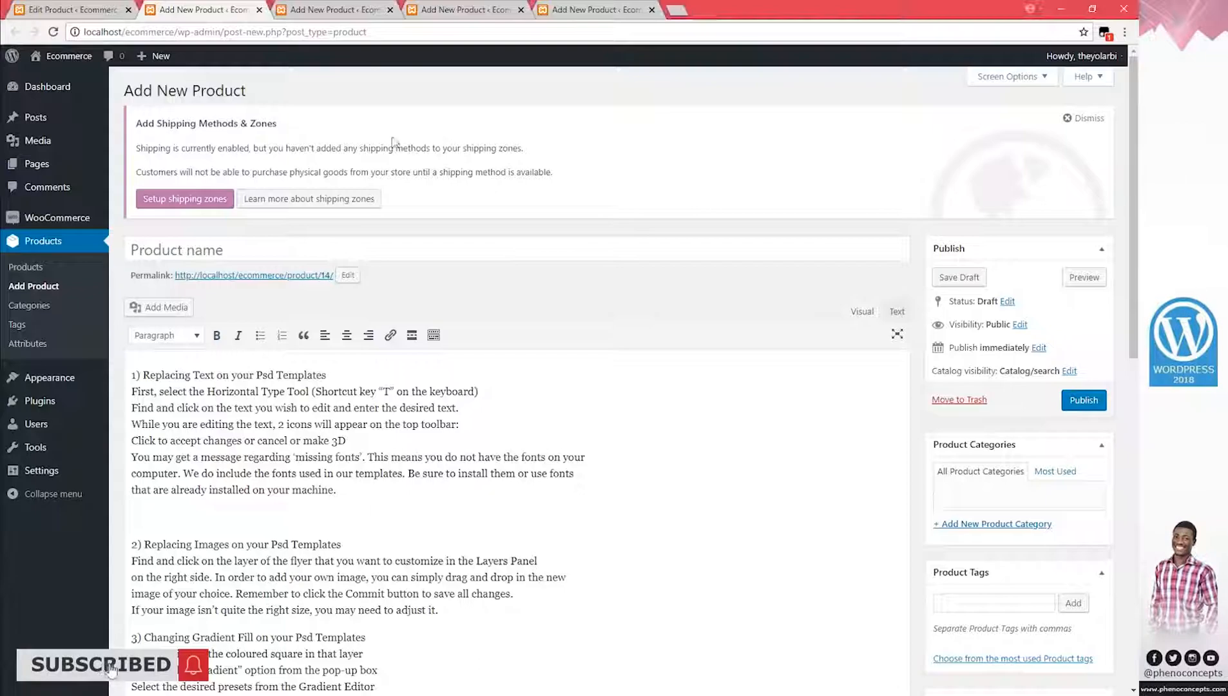
left_click(304, 250)
key("ctrl+v")
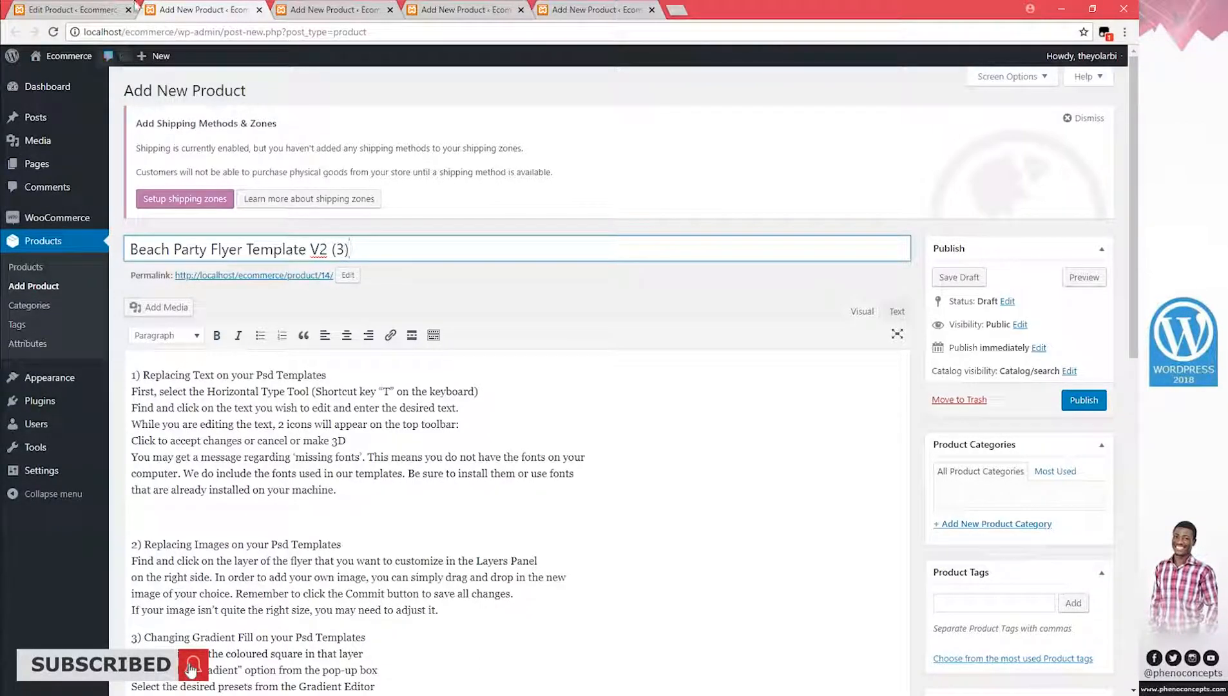
Close the previous product's tab and open Add Media from the description
left_click(129, 10)
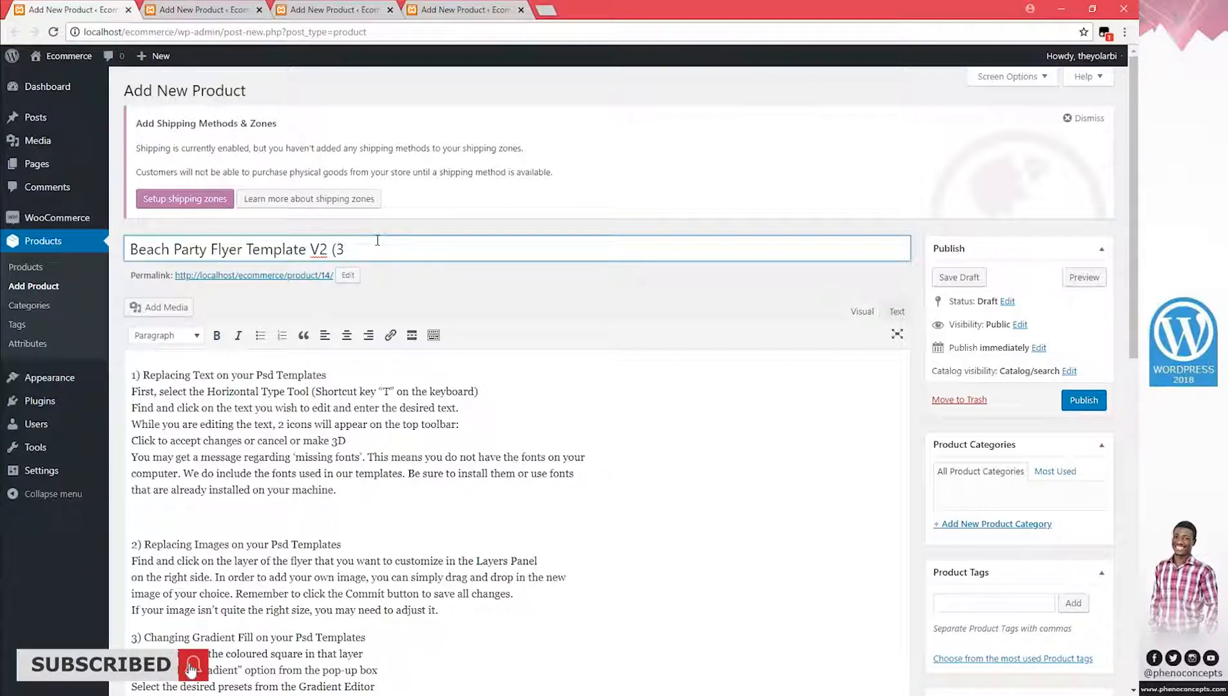
scroll(377, 458, "down", 2)
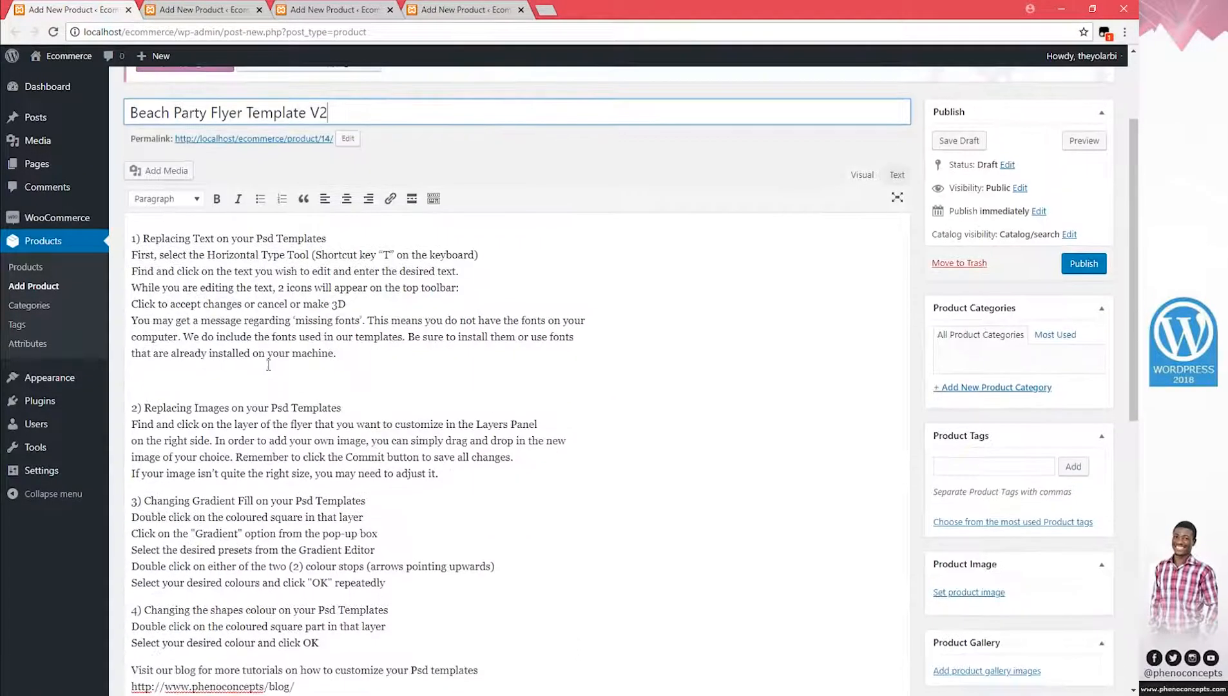
left_click(269, 374)
left_click(163, 171)
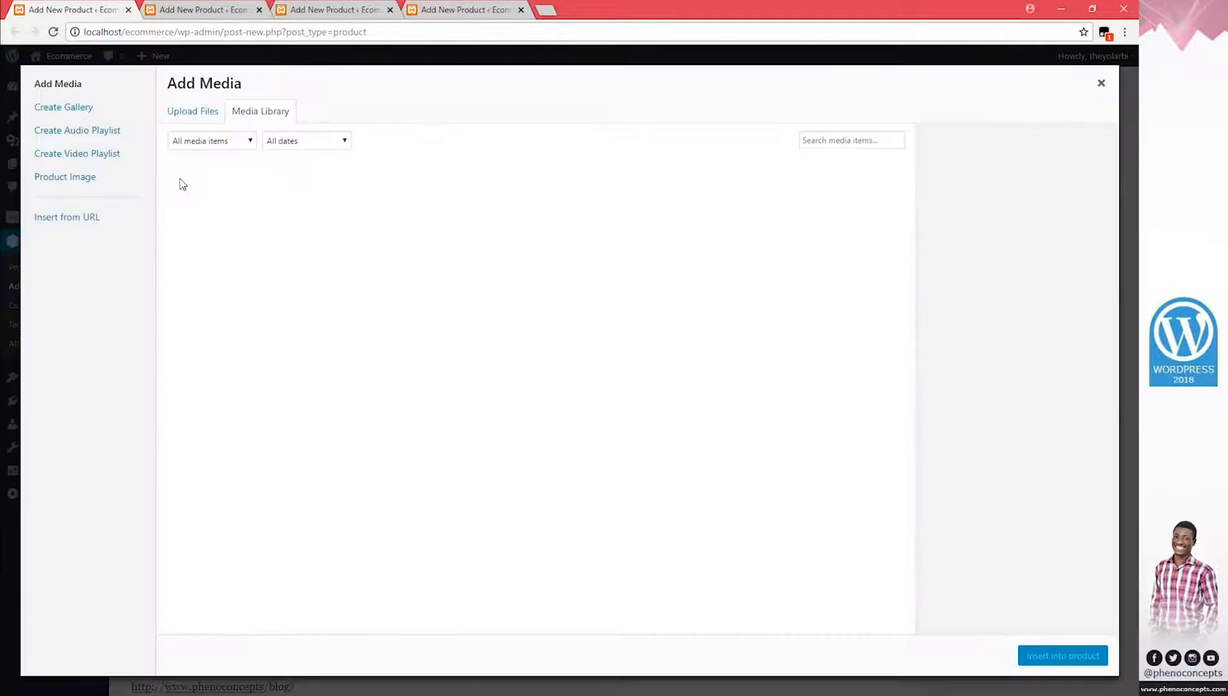
Upload both Beach Party Flyer Template V2 images from Explorer and insert them into the description
left_click(202, 115)
key("alt+Tab")
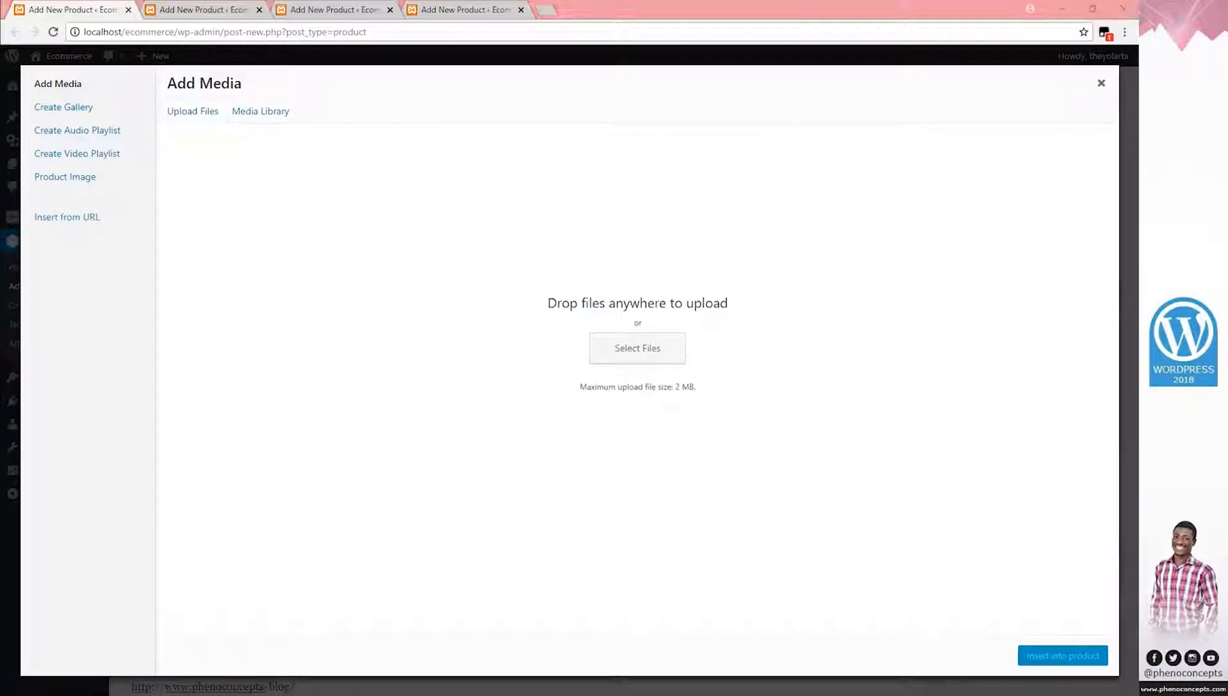
left_click(520, 96, "ctrl")
left_click_drag(459, 94, 406, 427)
left_click_drag(431, 377, 433, 377)
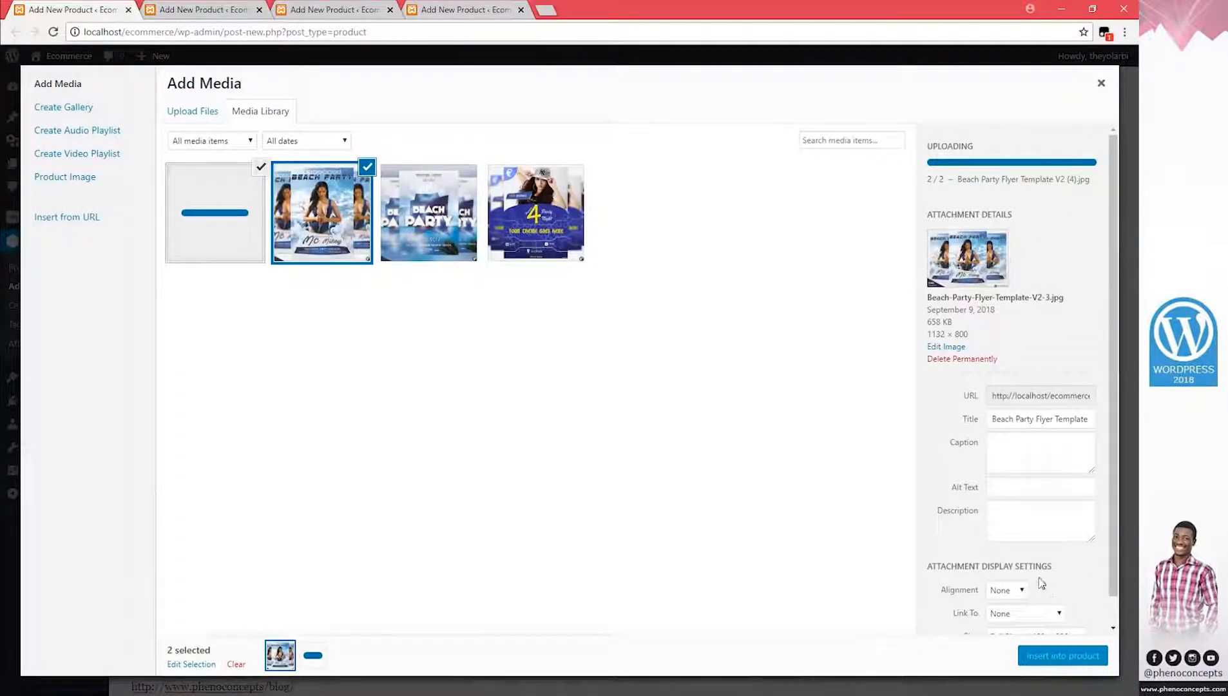
left_click(1049, 661)
scroll(658, 513, "down", 20)
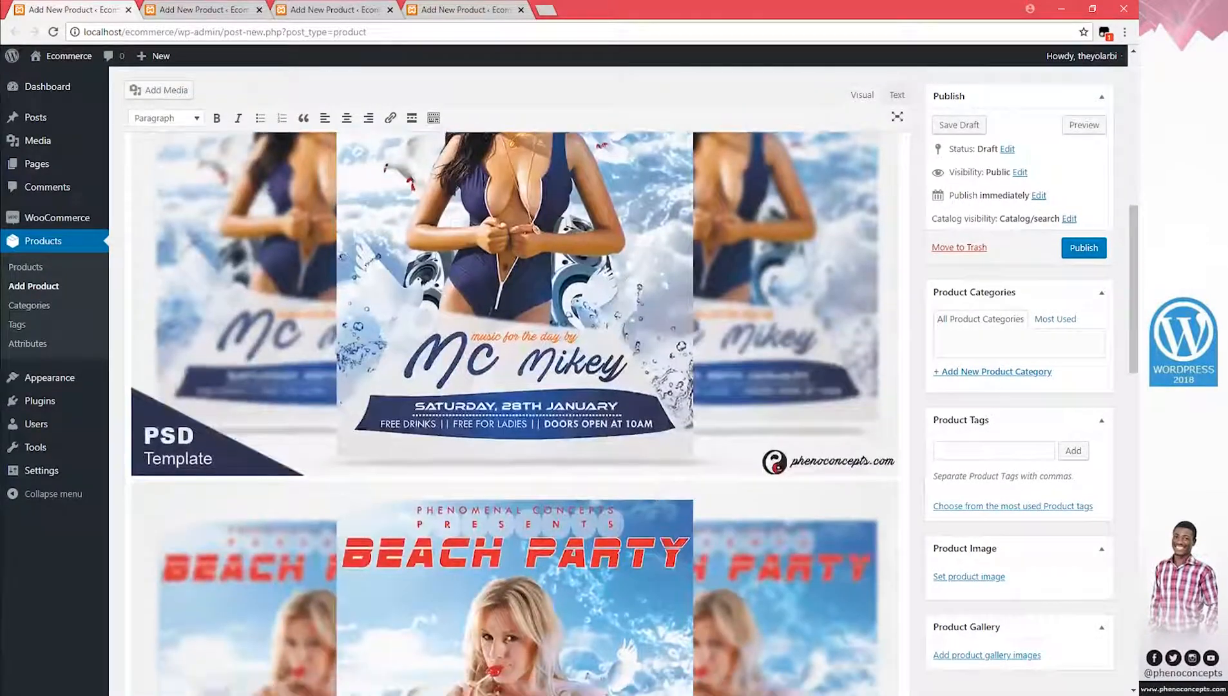
scroll(658, 517, "down", 2)
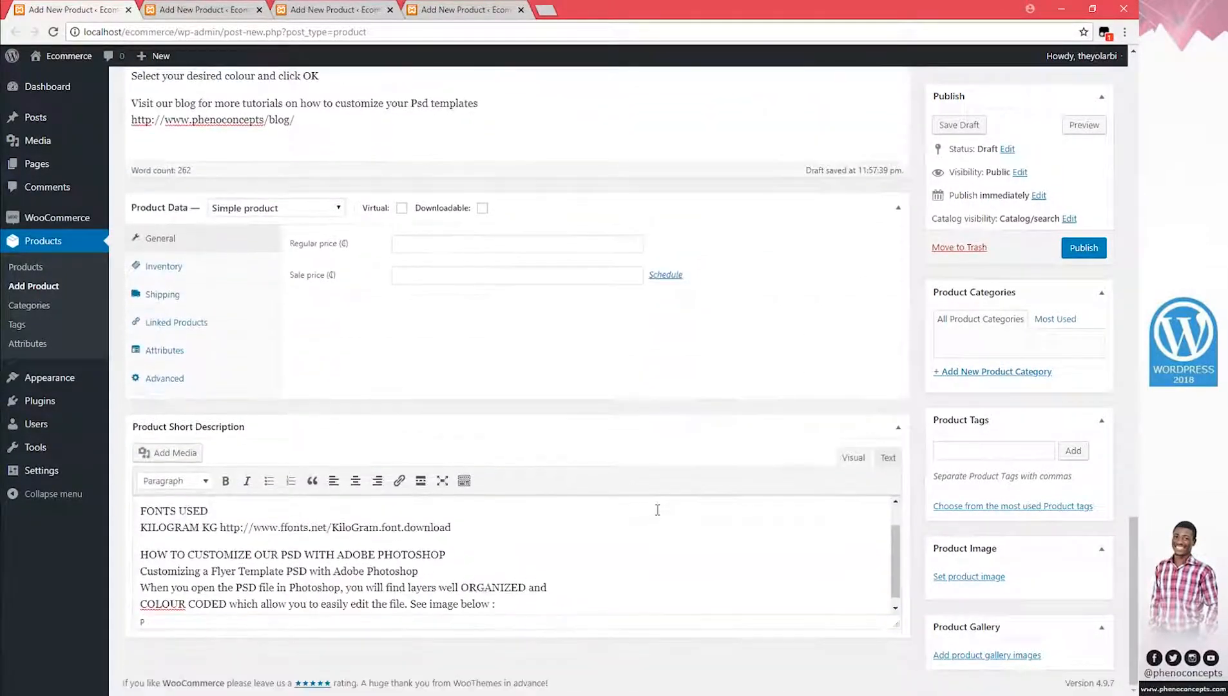
Set regular price 120 and sale price 100, then pick the blue Beach Party flyer as product image
left_click(419, 239)
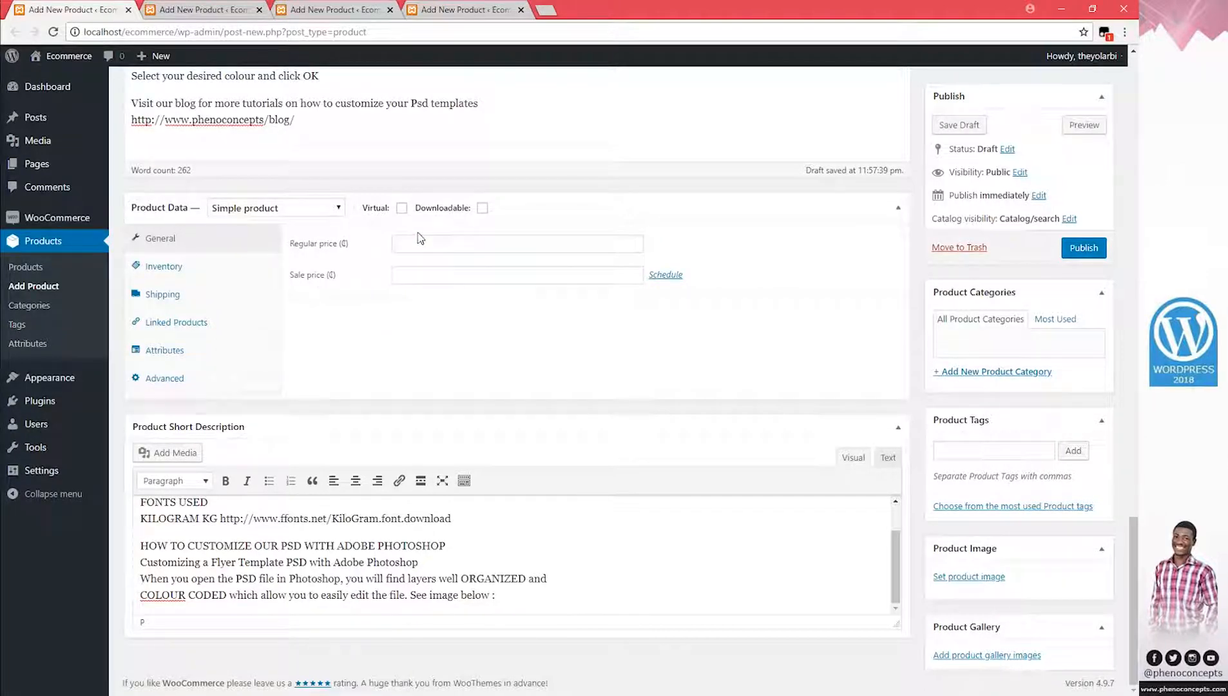
type("120")
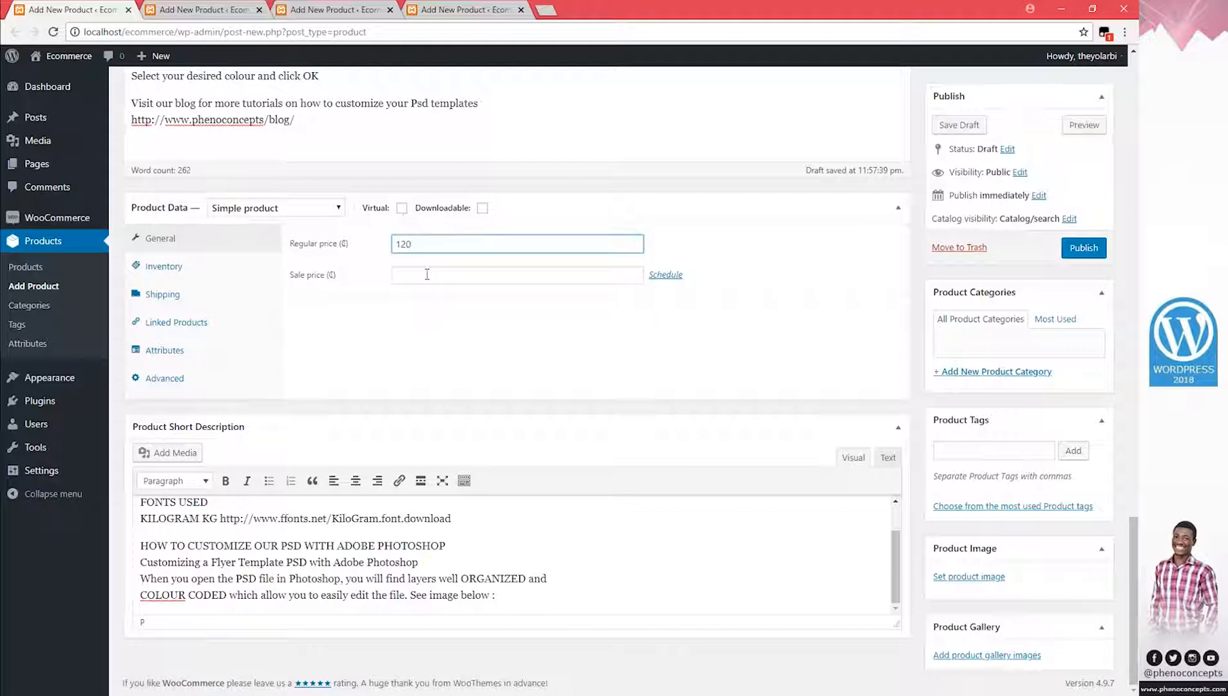
left_click(427, 275)
type("150")
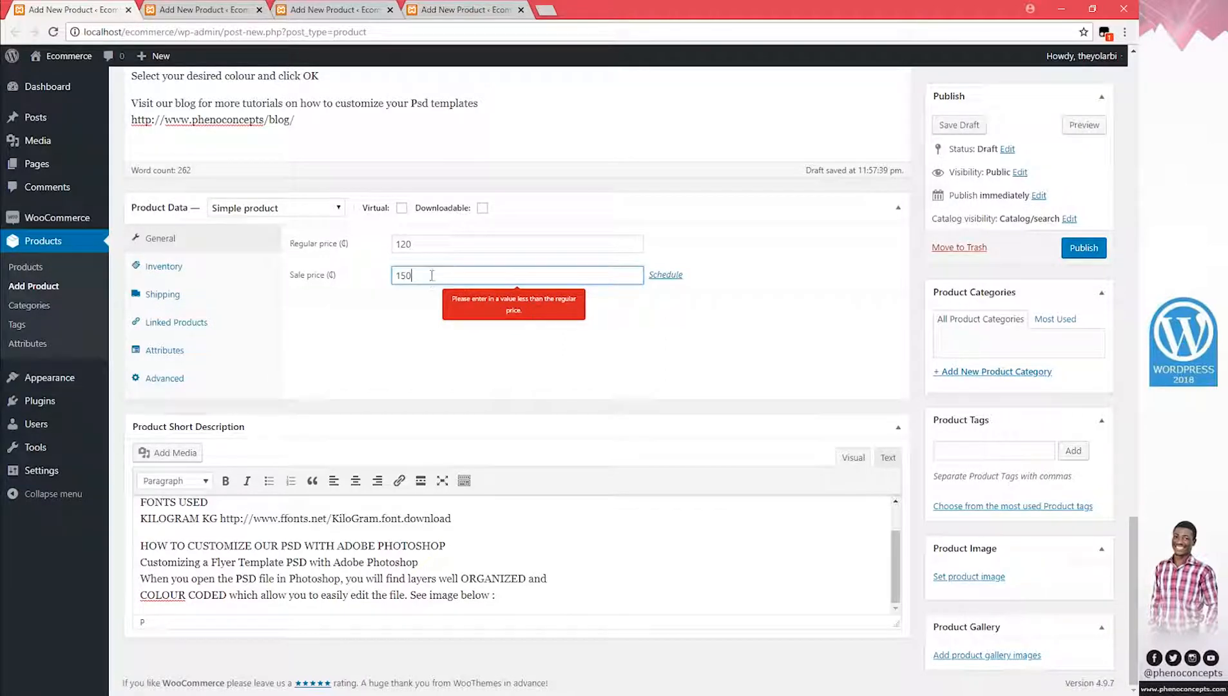
key("BackSpace")
key("BackSpace")
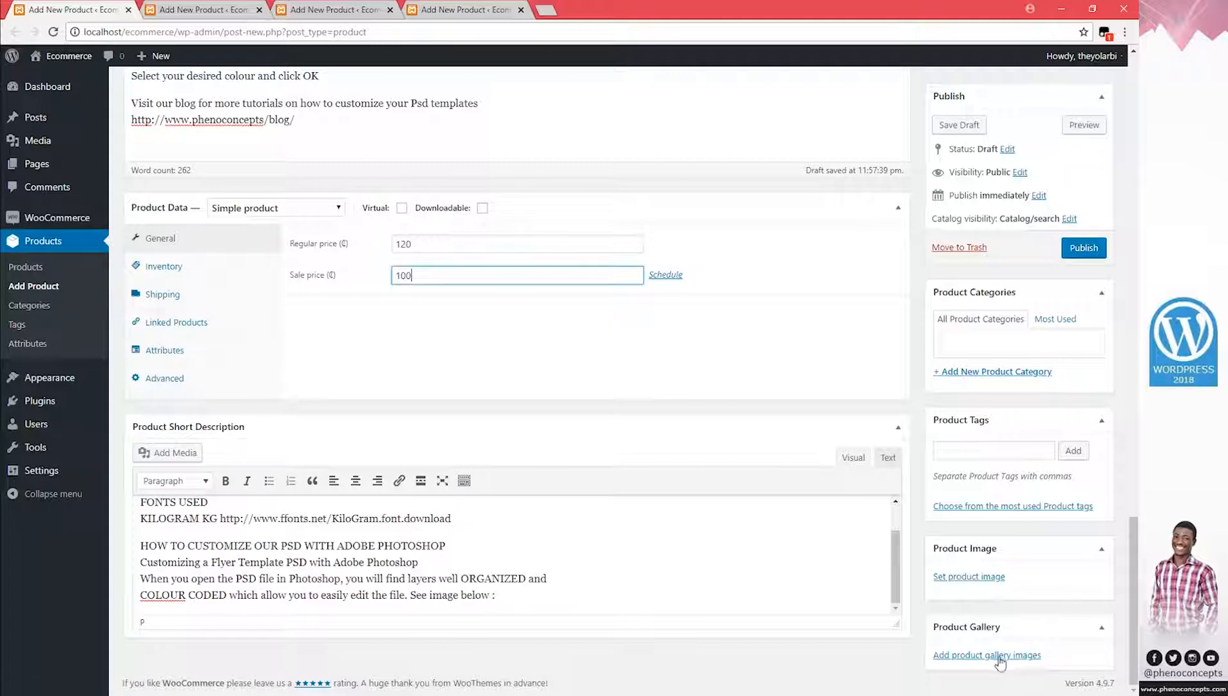
left_click(986, 577)
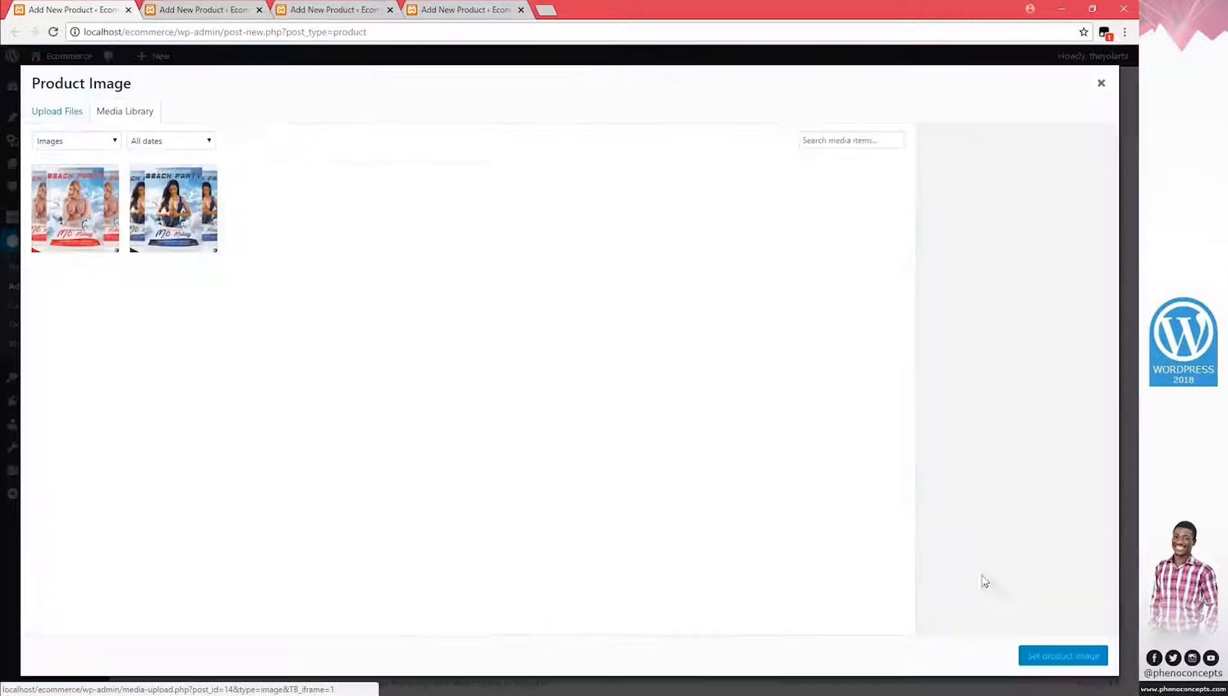
left_click(166, 208)
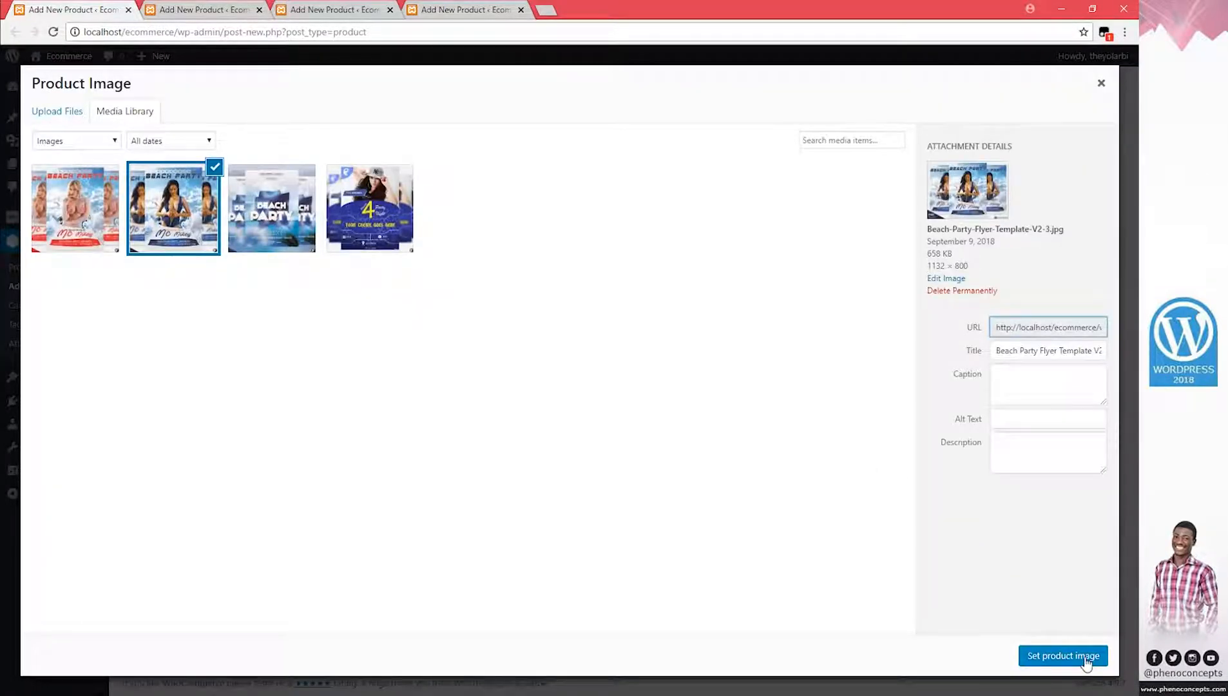
Confirm the blue flyer as product image and add the red Beach Party flyer to the gallery
left_click(1063, 656)
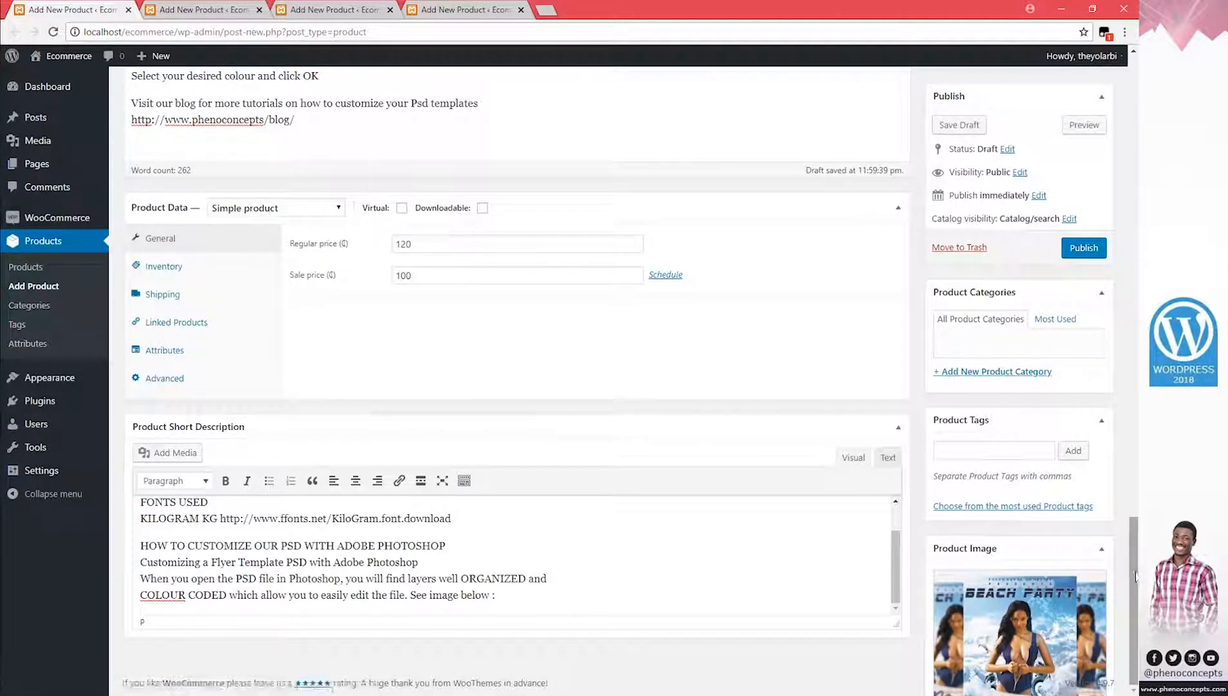
scroll(1136, 576, "down", 3)
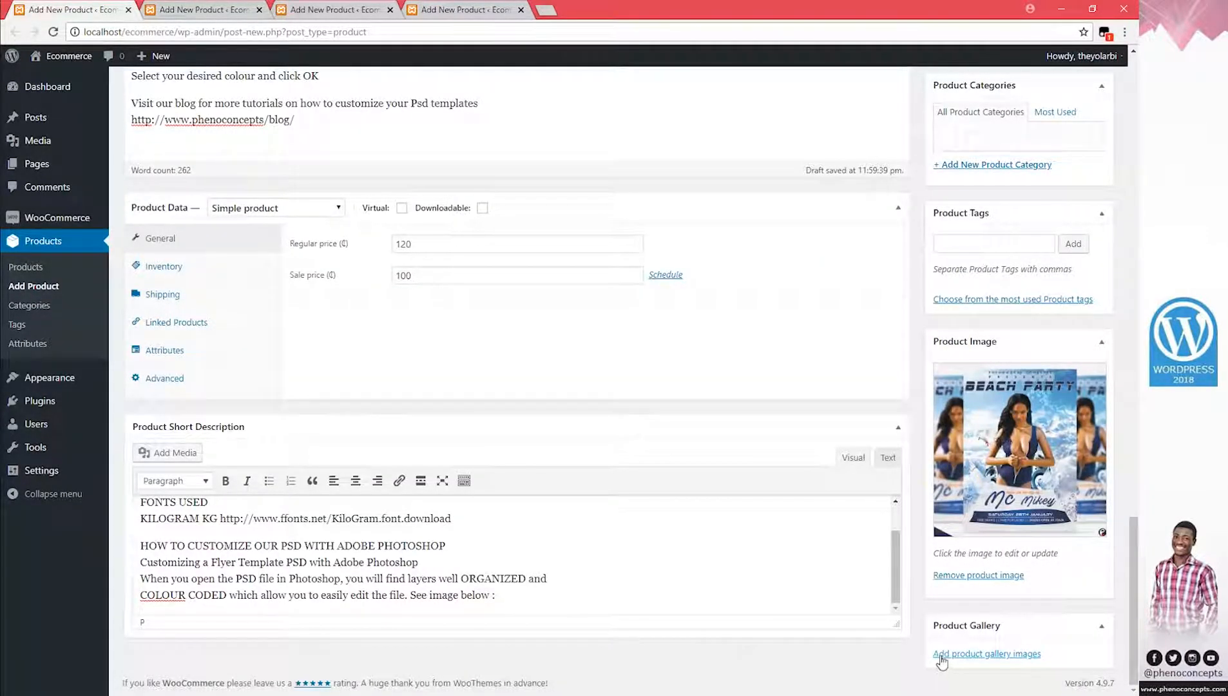
left_click(1009, 655)
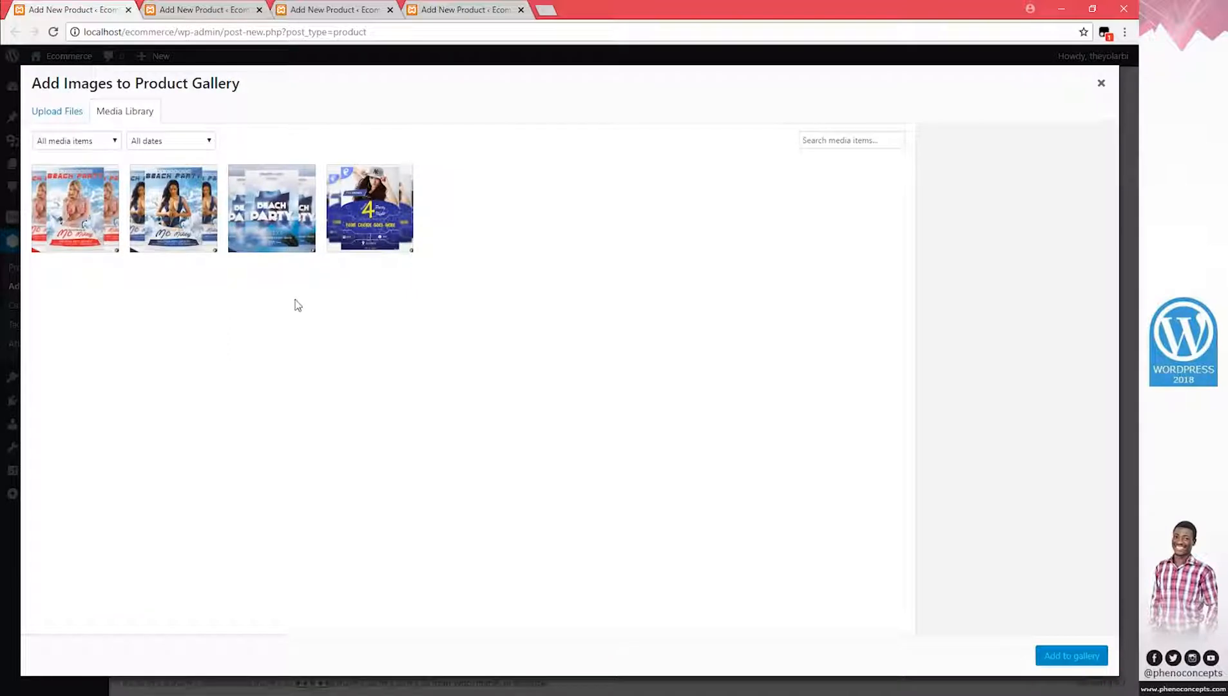
left_click(101, 227)
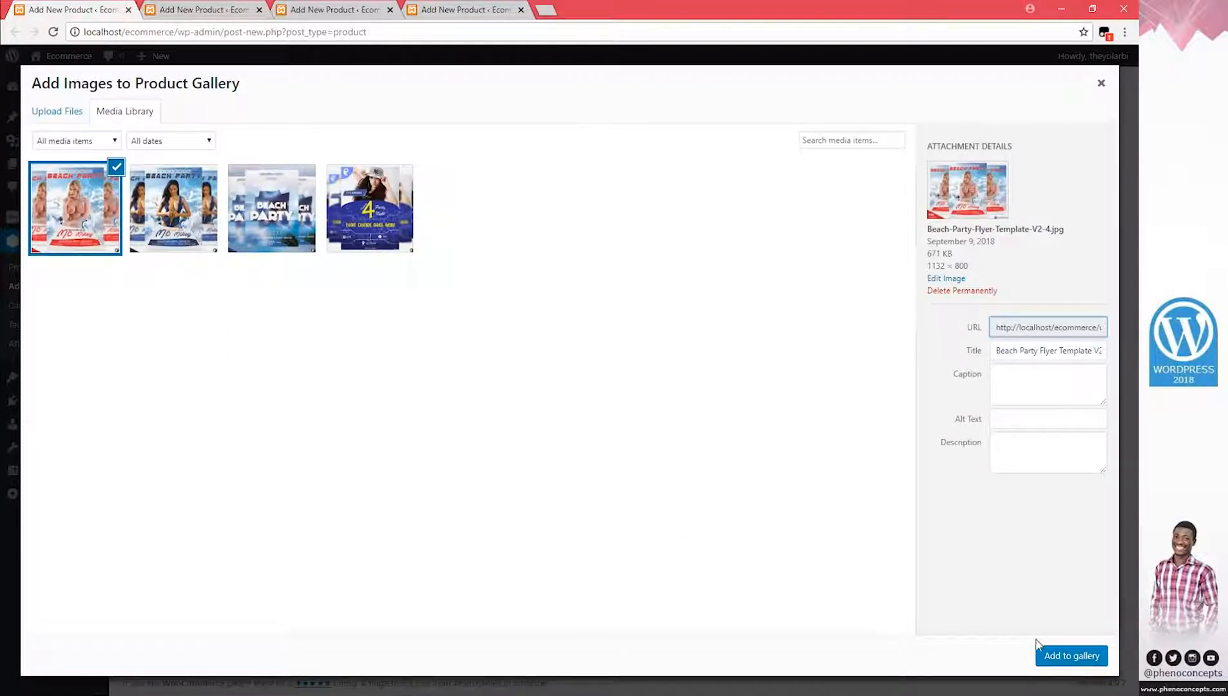
left_click(1072, 655)
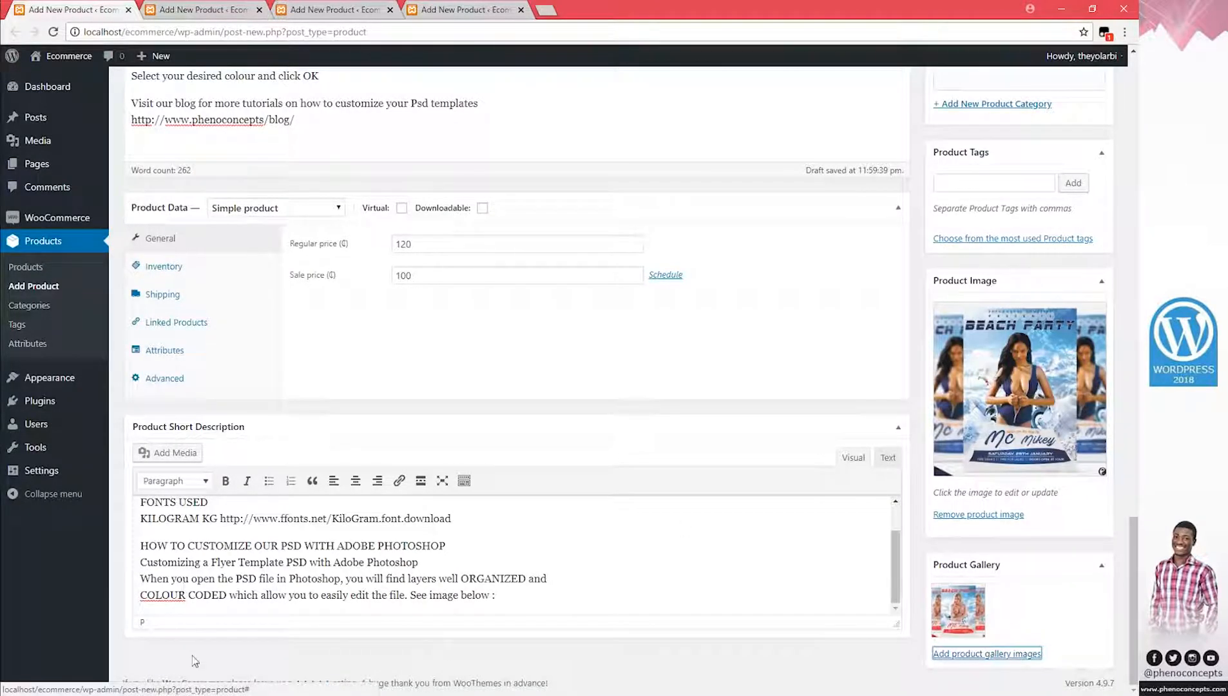
Drag Beach Party Flyer Template V3 (3) and (4) from Explorer into the gallery picker to upload
left_click(159, 685)
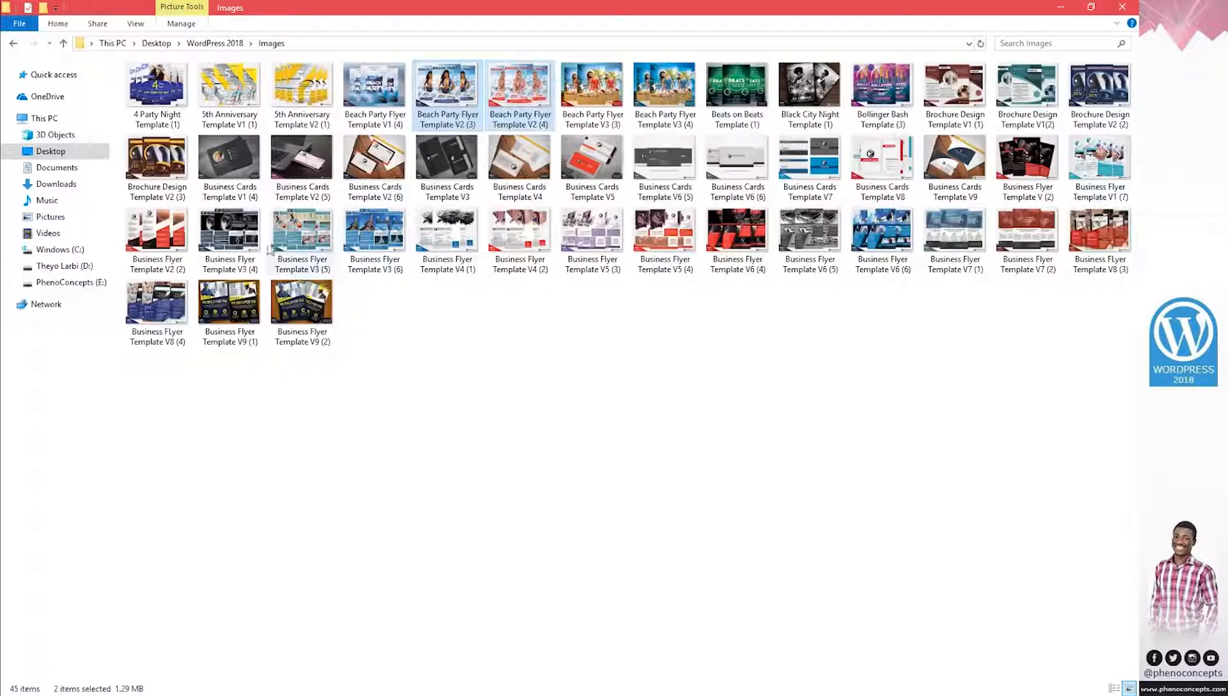
left_click(595, 95)
key("shift+Right")
mouse_move(590, 91)
left_mouse_down()
mouse_move(297, 607)
mouse_move(589, 96)
left_mouse_up()
left_click(258, 688)
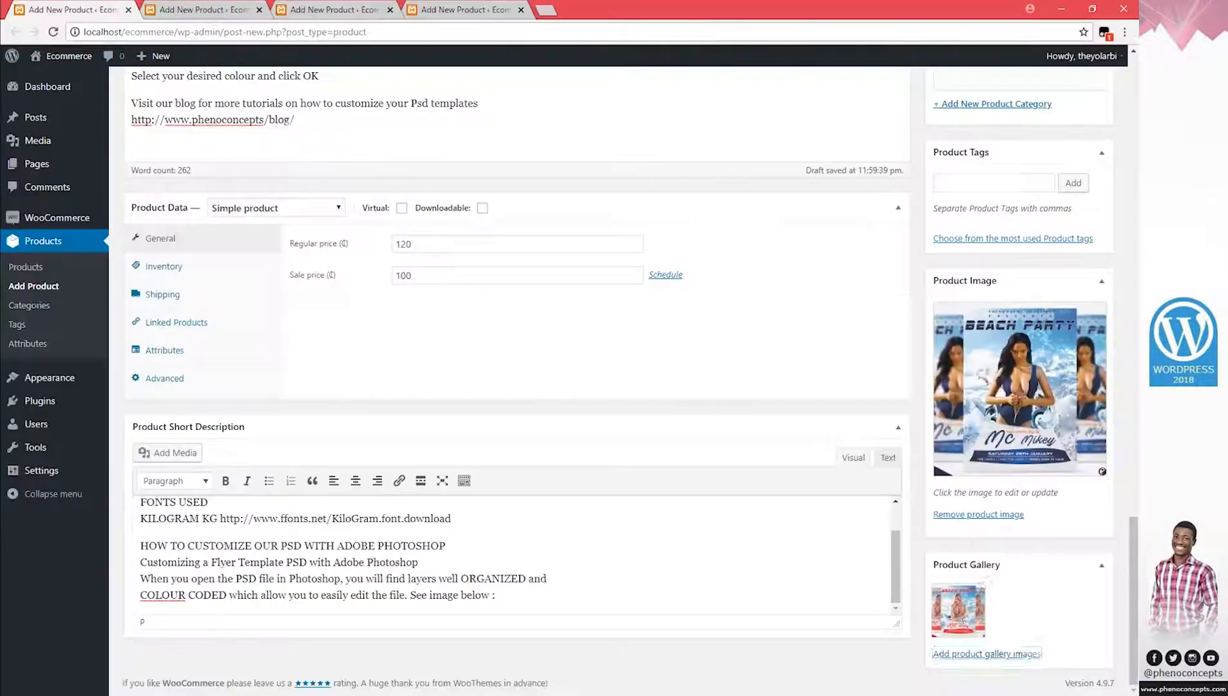
left_click(1008, 654)
left_click(136, 692)
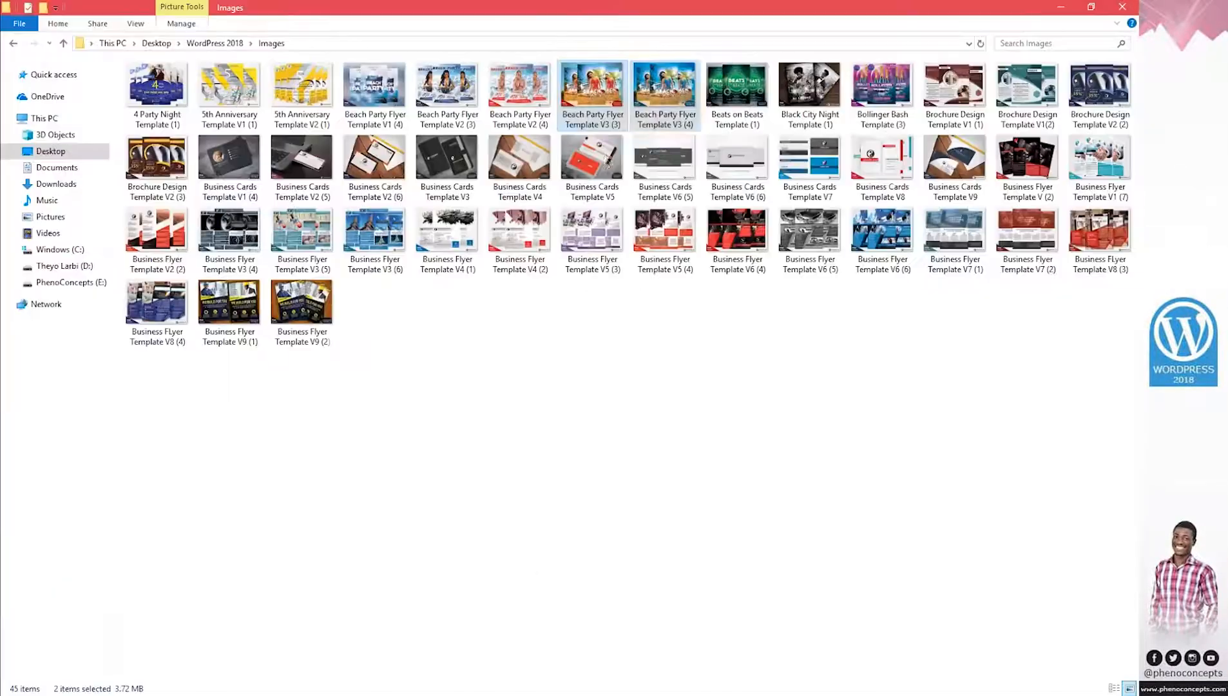
left_click_drag(630, 110, 382, 387)
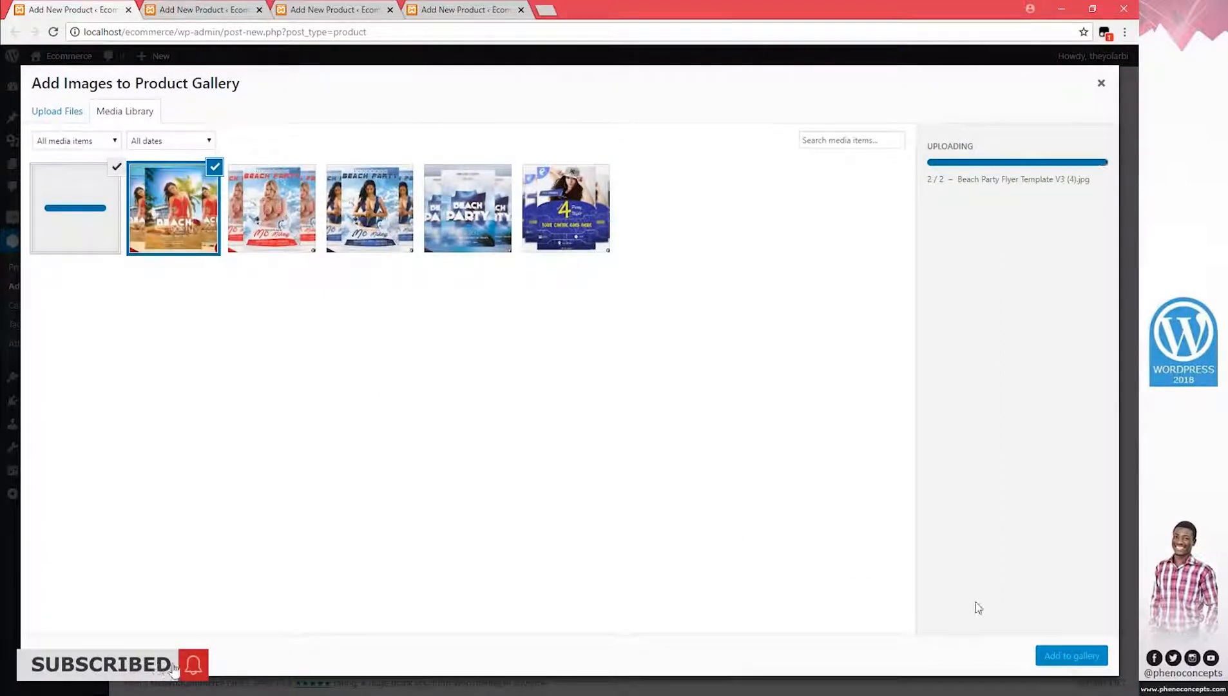
Add the selected images to the gallery and tag the product beach, template, PSD and ladies
left_click(1086, 657)
scroll(1134, 594, "up", 5)
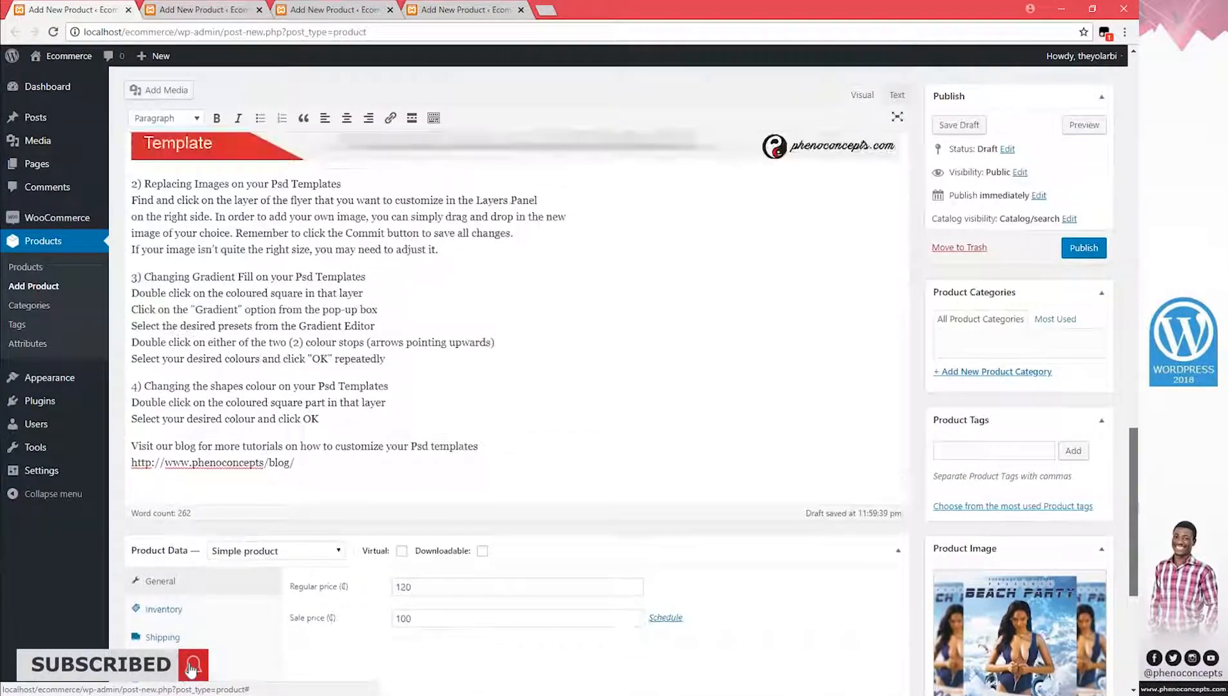
left_click(1006, 507)
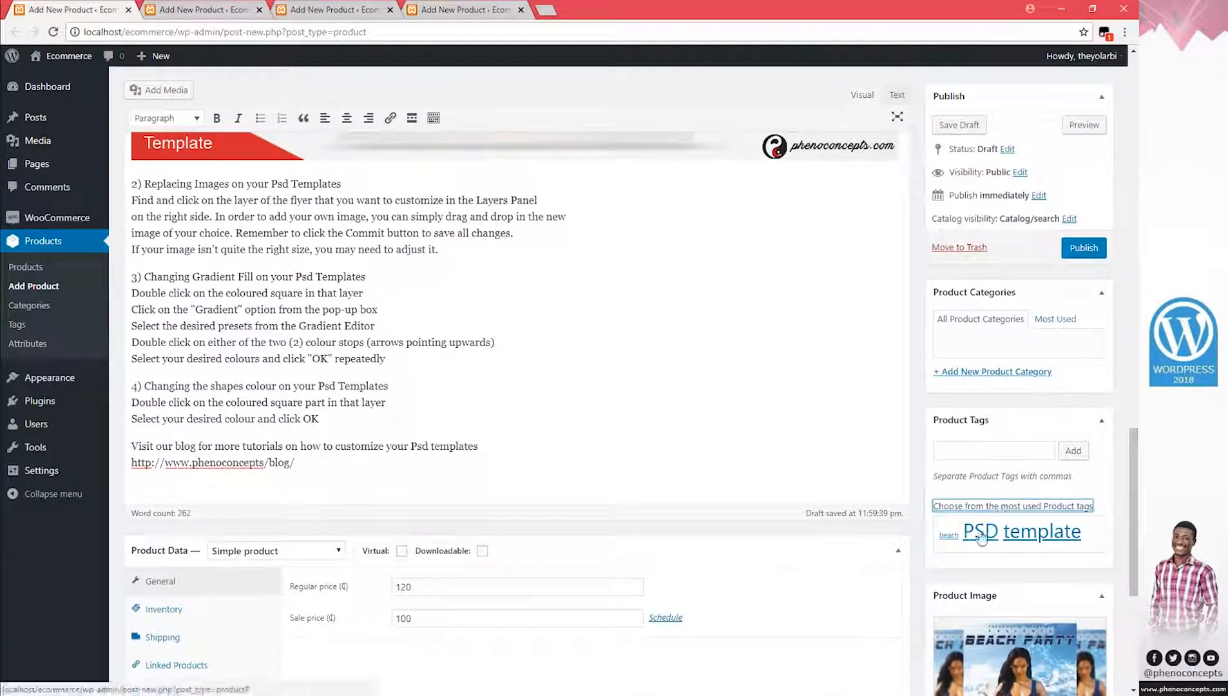
left_click(949, 535)
left_click(1047, 534)
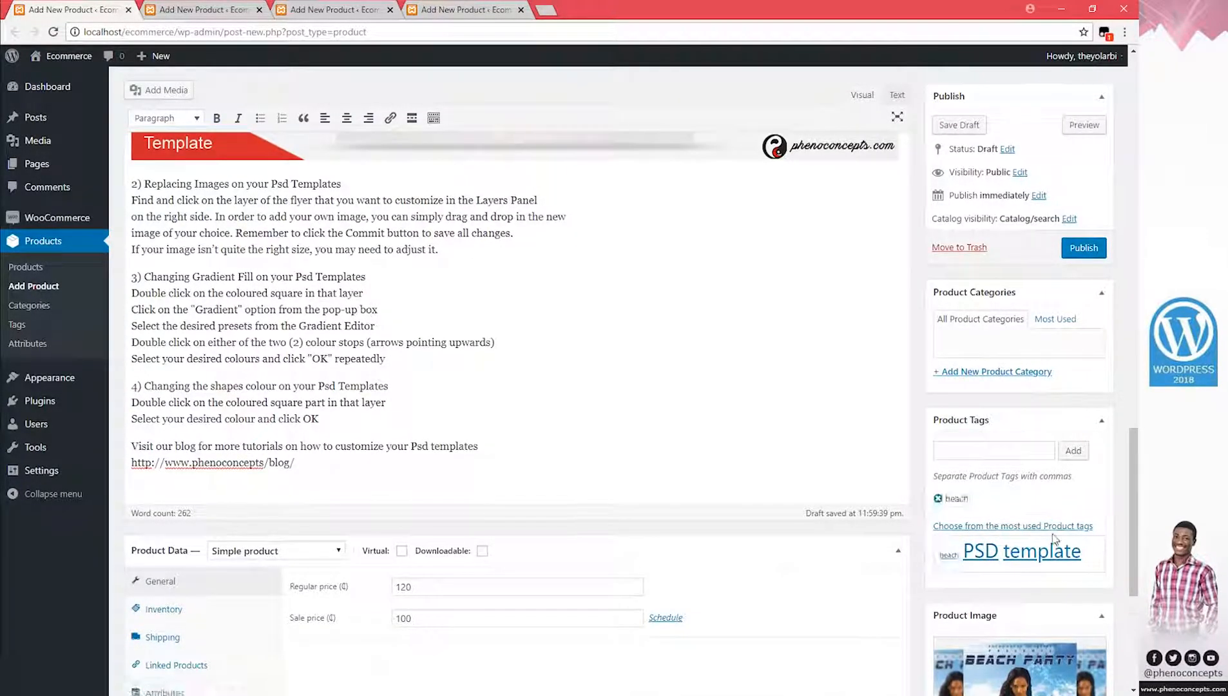
left_click(980, 552)
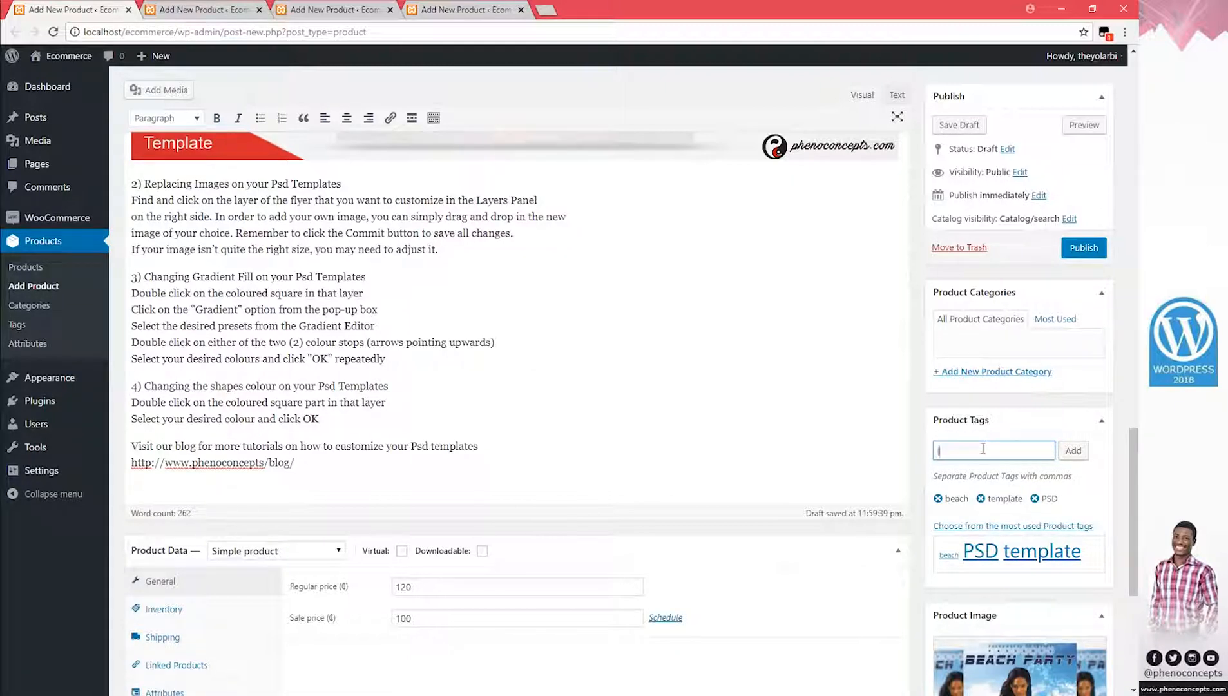
left_click(1070, 451)
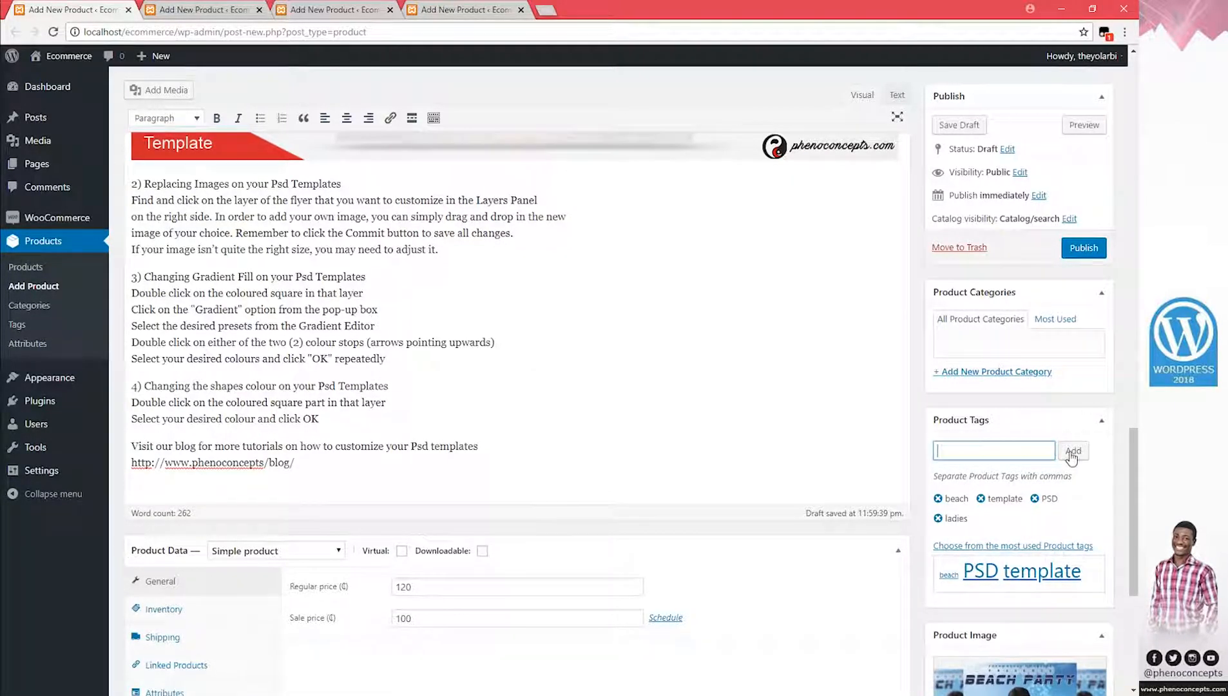
Create the 'beach party' product category and publish the product
left_click(993, 372)
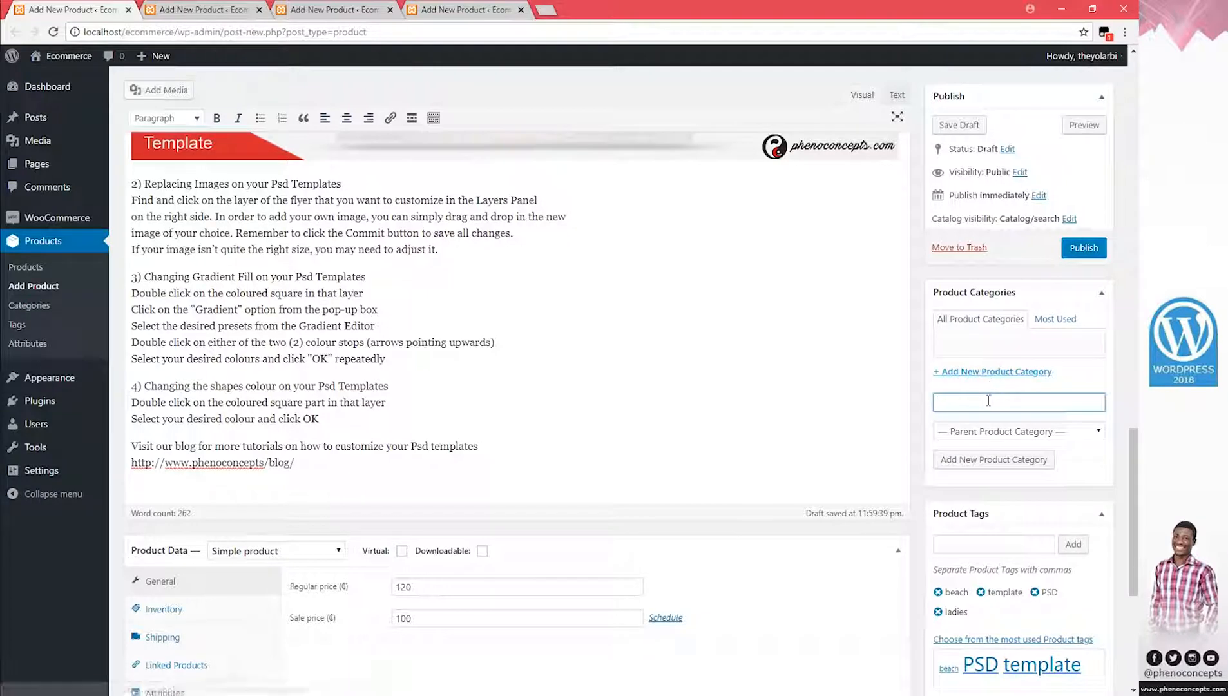
type("bea")
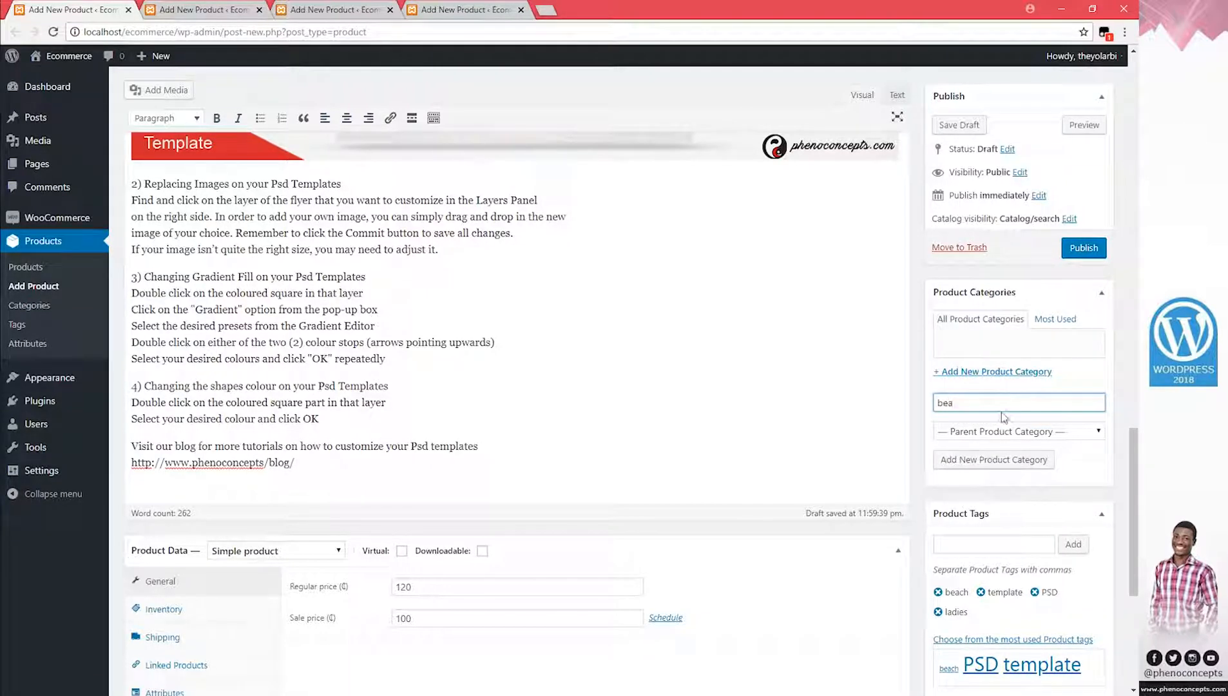
type("ch party")
left_click(1002, 457)
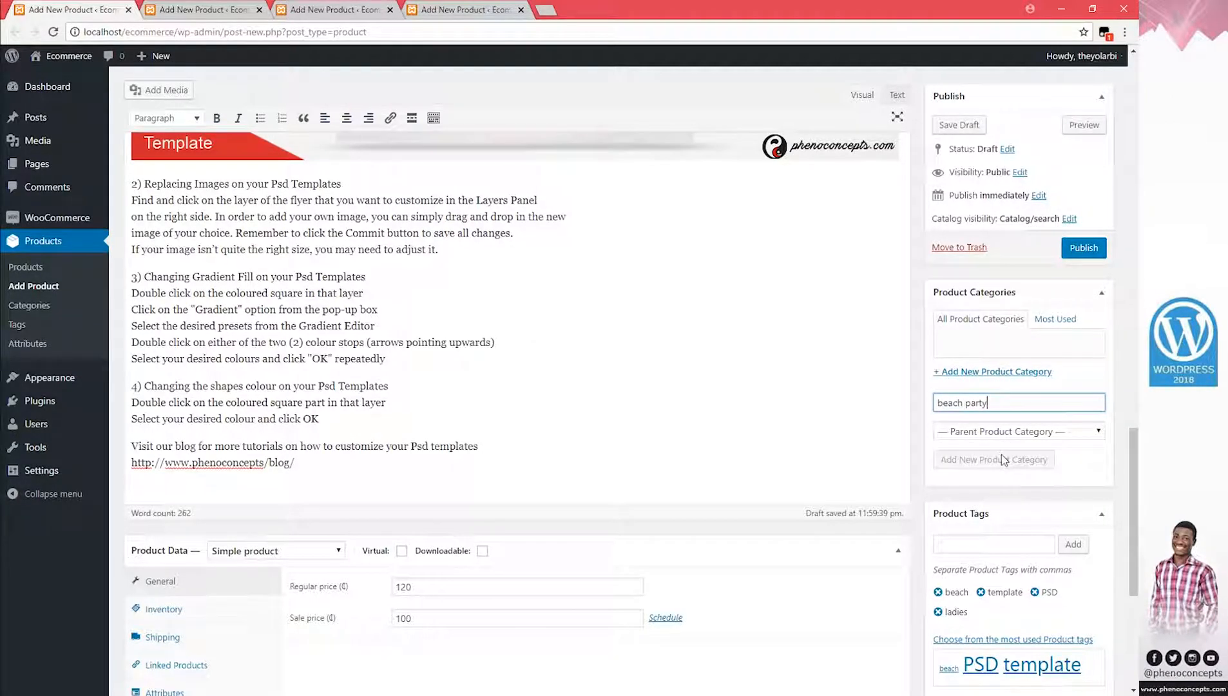
left_click(1089, 251)
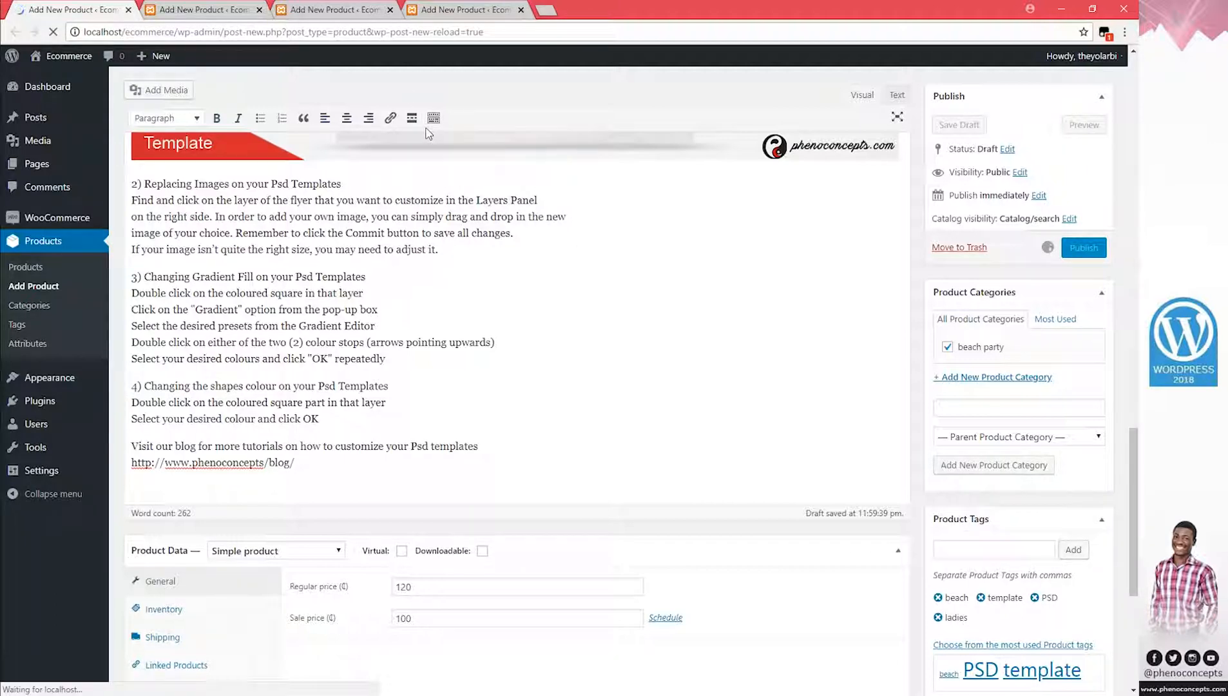
Open the storefront in a new tab and move it to the end of the tab bar
left_click(181, 9)
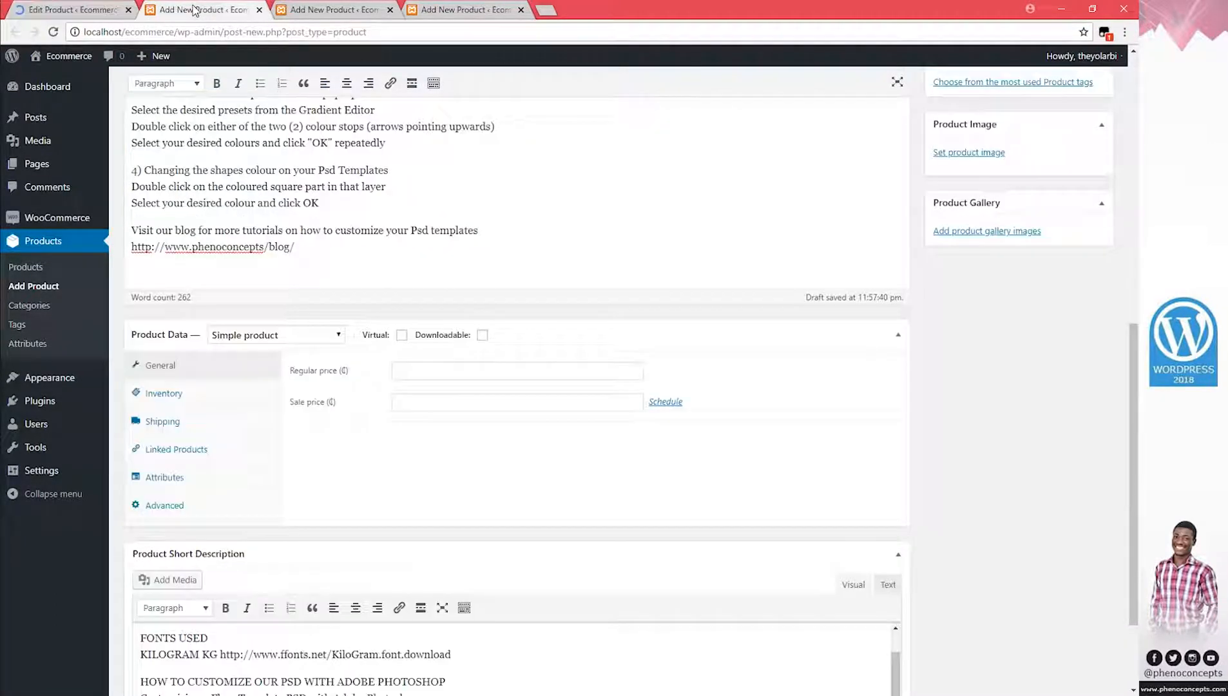
middle_click(66, 56)
left_click_drag(339, 9, 581, 5)
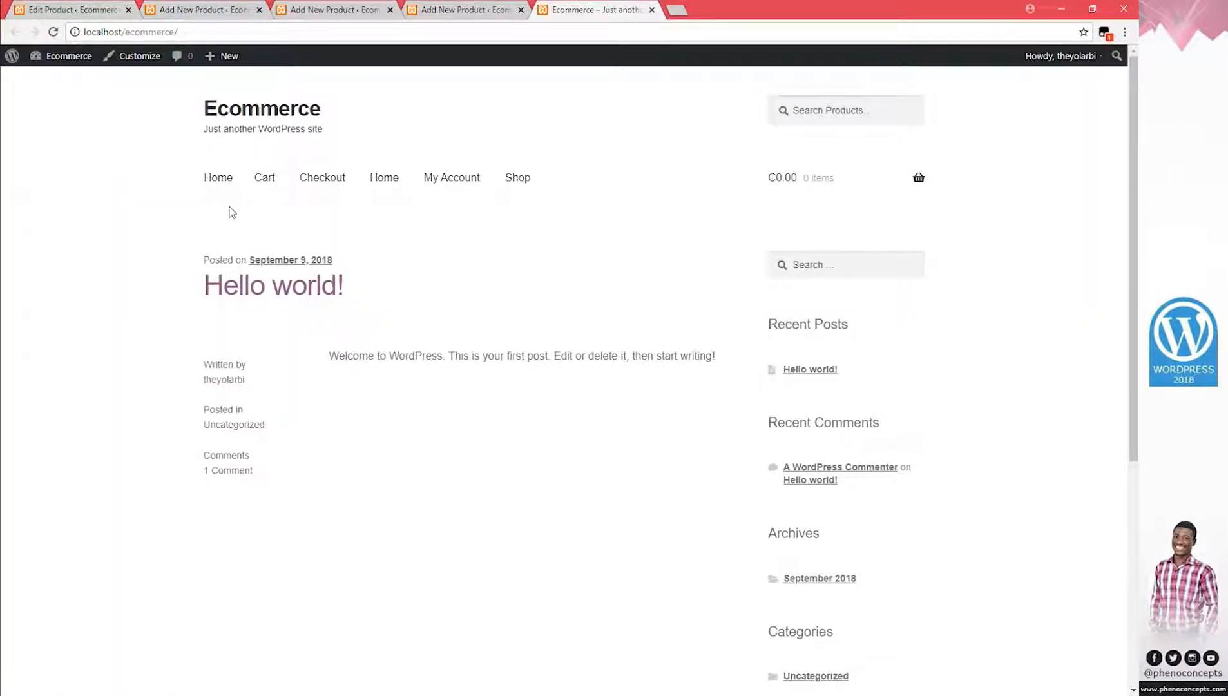
Go from the storefront Home page to the Shop page listing the three flyer products
left_click(377, 186)
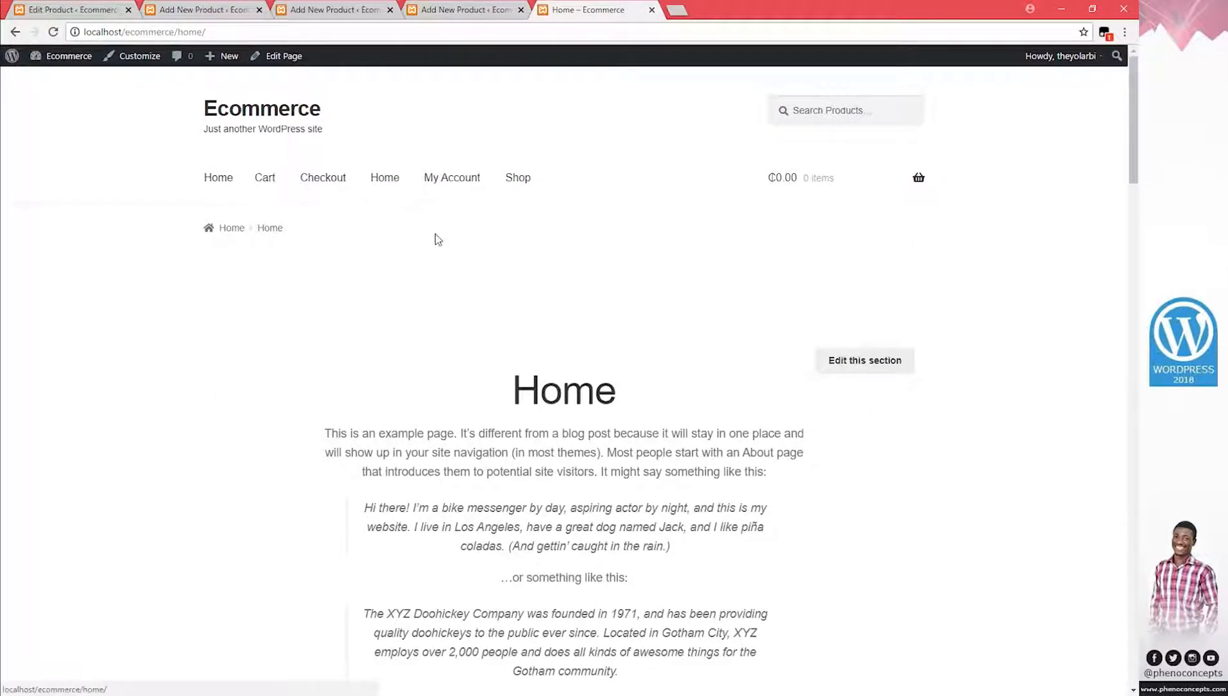
scroll(458, 252, "down", 4)
scroll(606, 335, "up", 3)
scroll(580, 345, "down", 5)
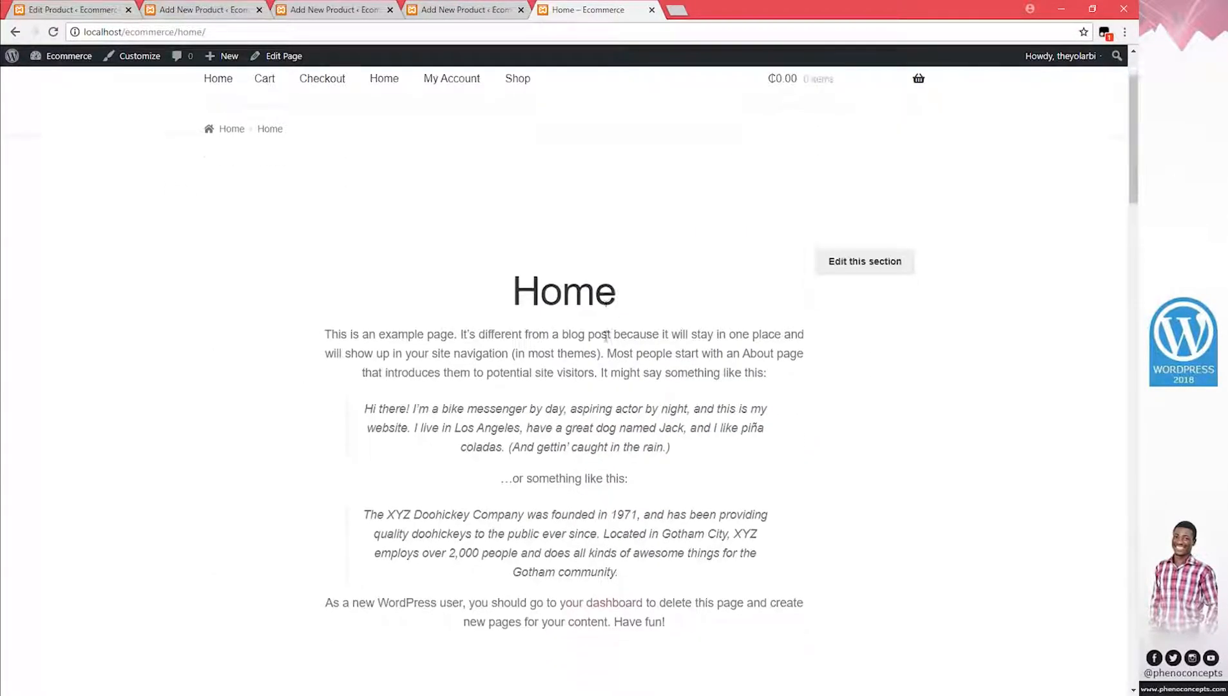
scroll(567, 351, "up", 6)
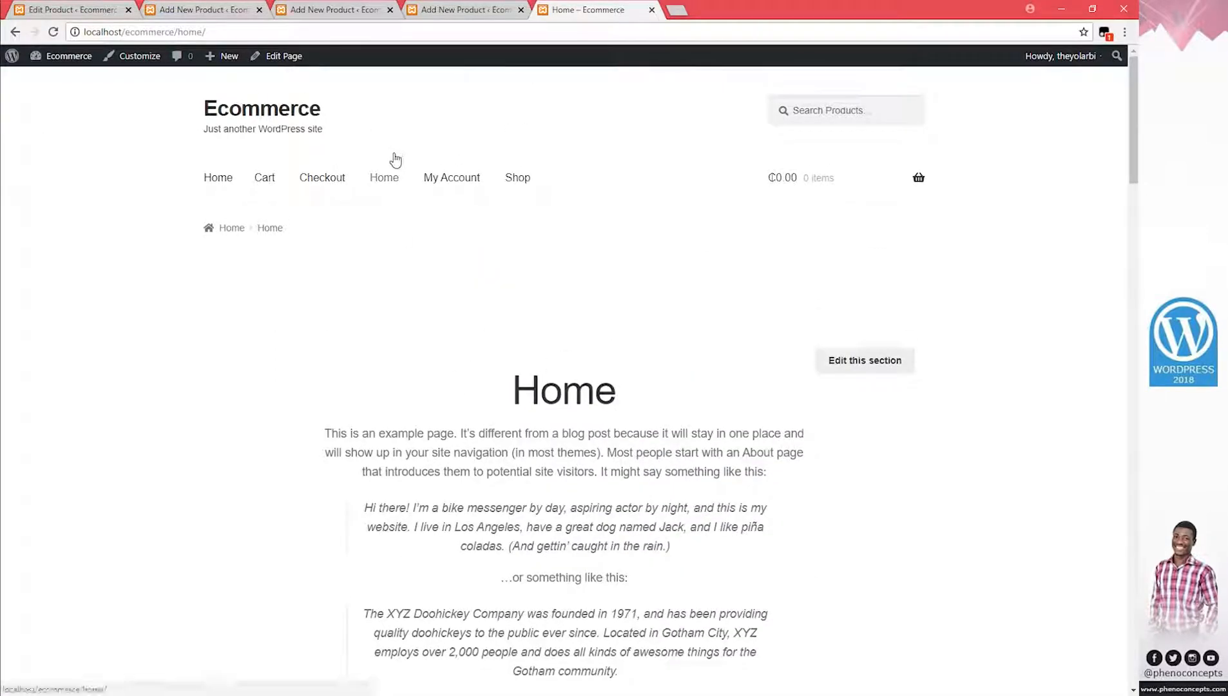
left_click(519, 179)
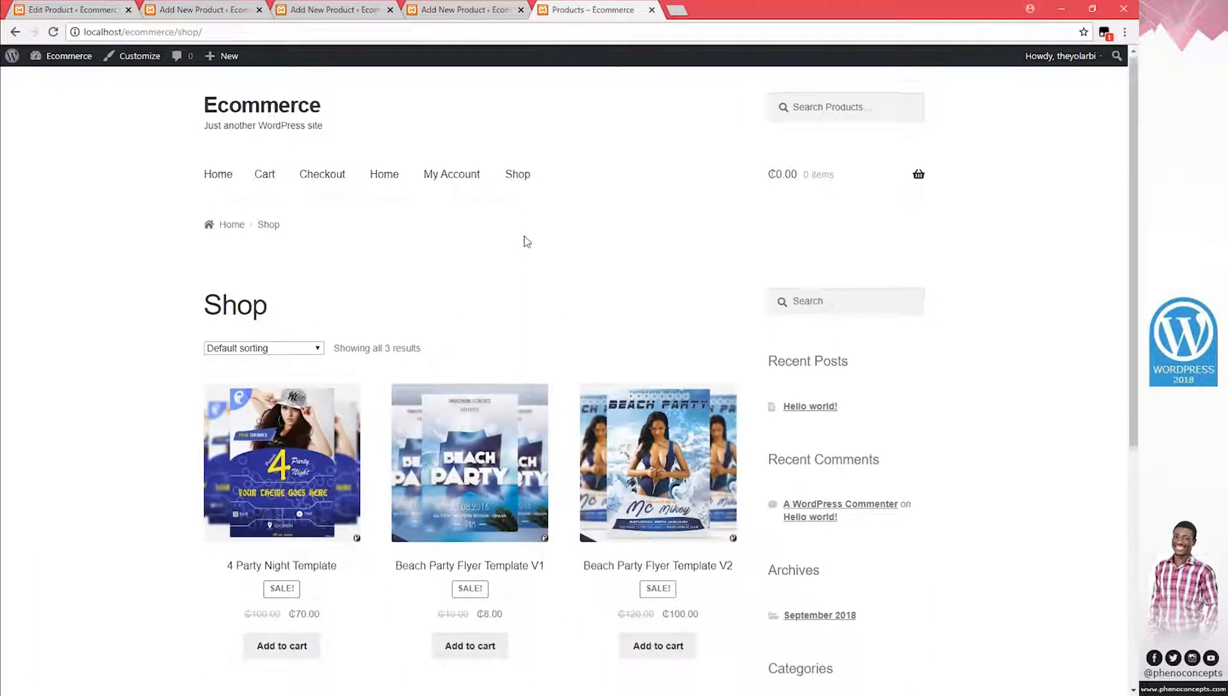
scroll(524, 258, "down", 2)
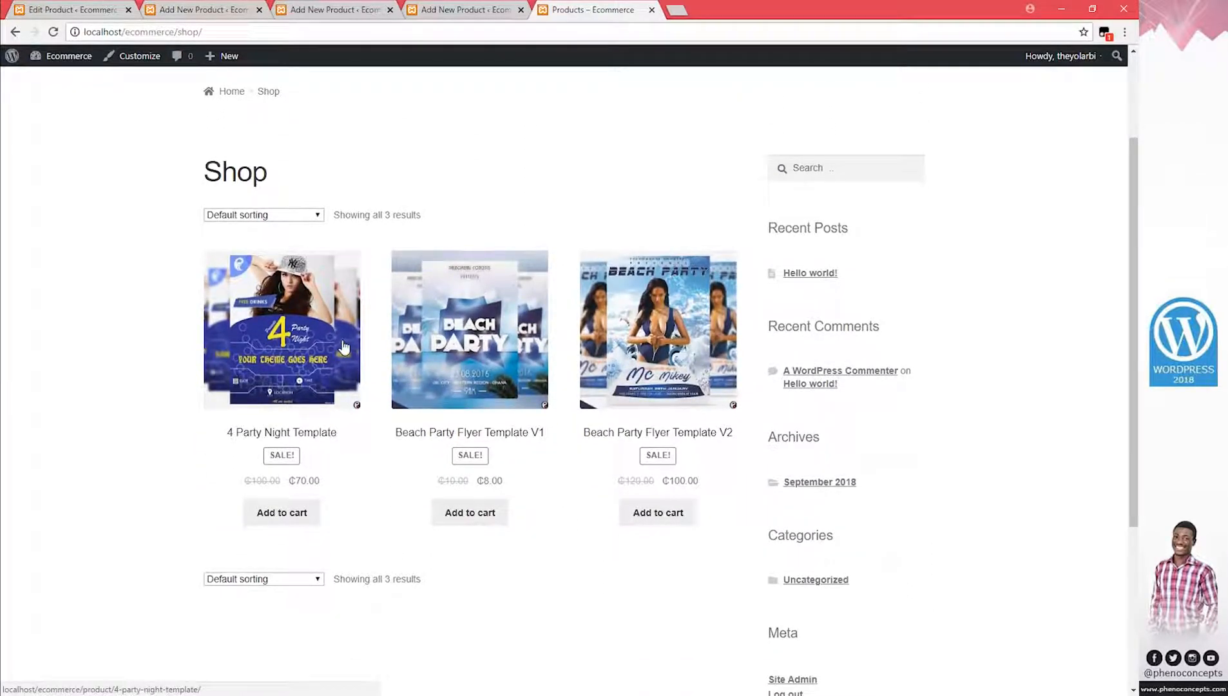
scroll(509, 474, "down", 1)
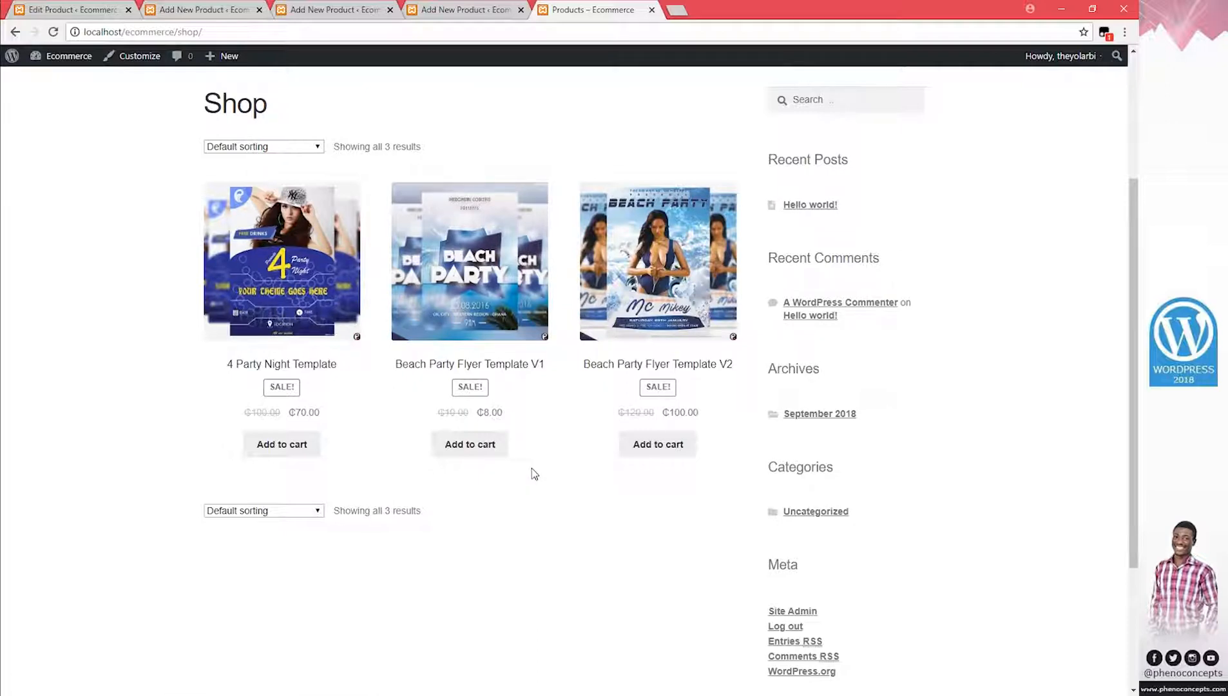
Preview 4 Party Night Template and Beach Party Flyer Template V1 in new tabs, then close them
middle_click(288, 269)
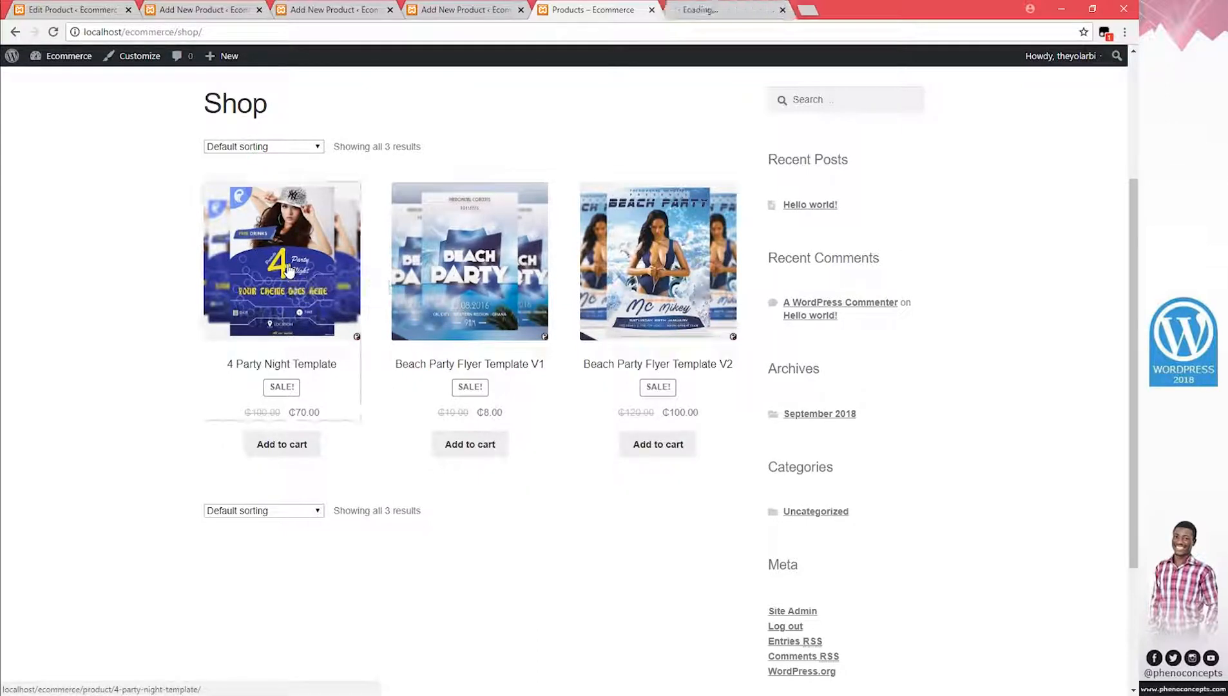
middle_click(495, 282)
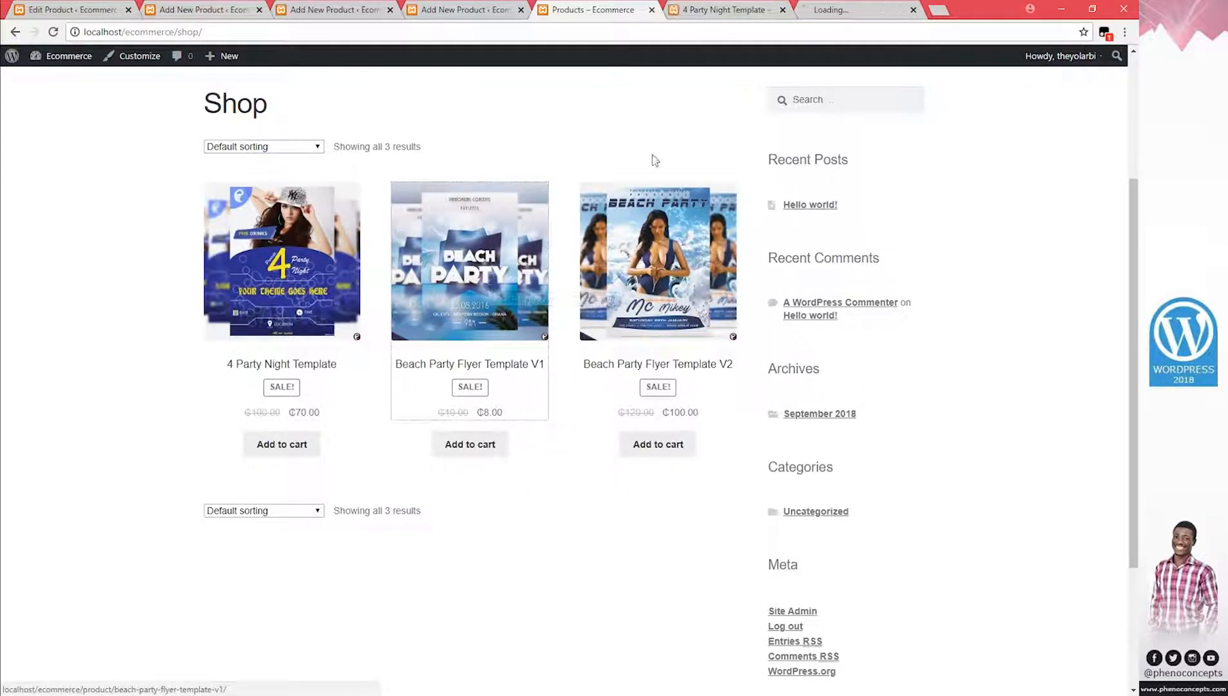
key("ctrl+Tab")
scroll(377, 456, "down", 5)
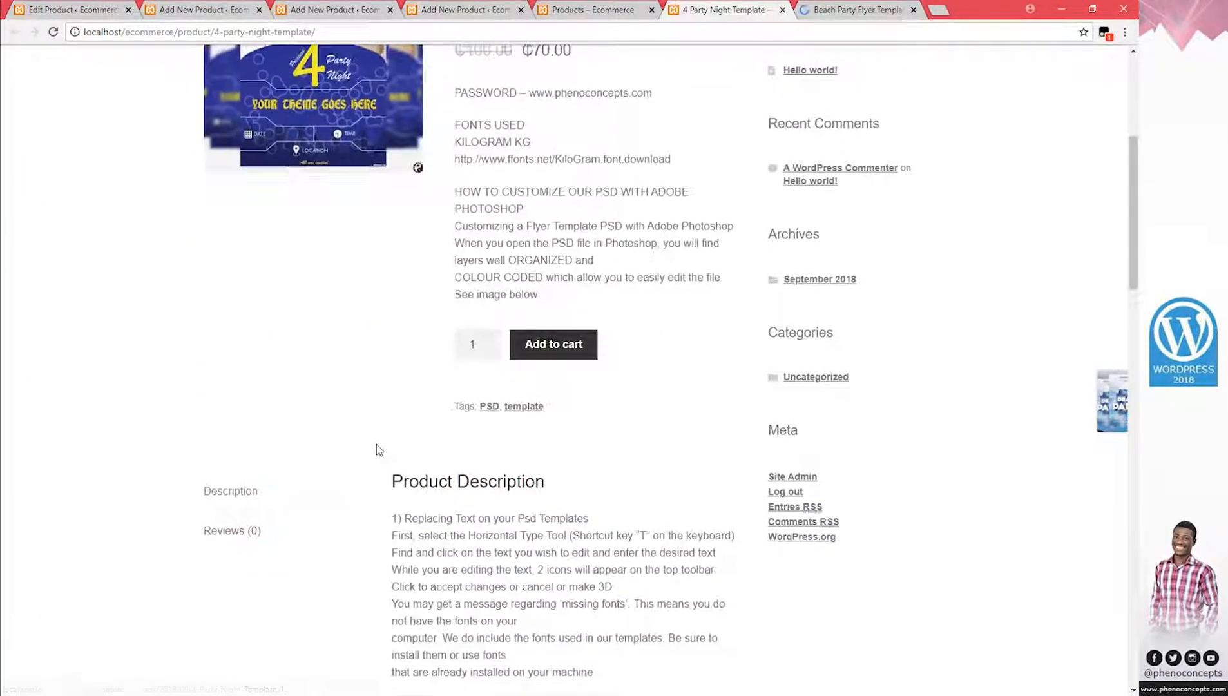
scroll(378, 446, "up", 5)
key("ctrl+w")
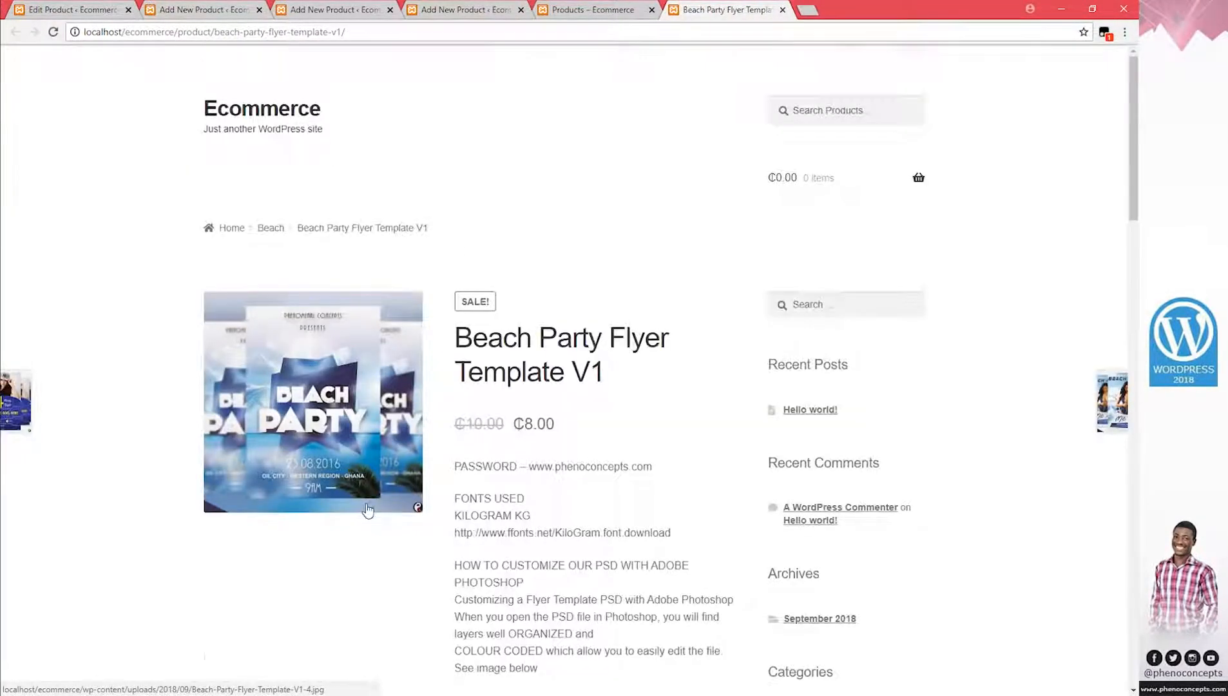
scroll(428, 413, "down", 5)
key("ctrl+w")
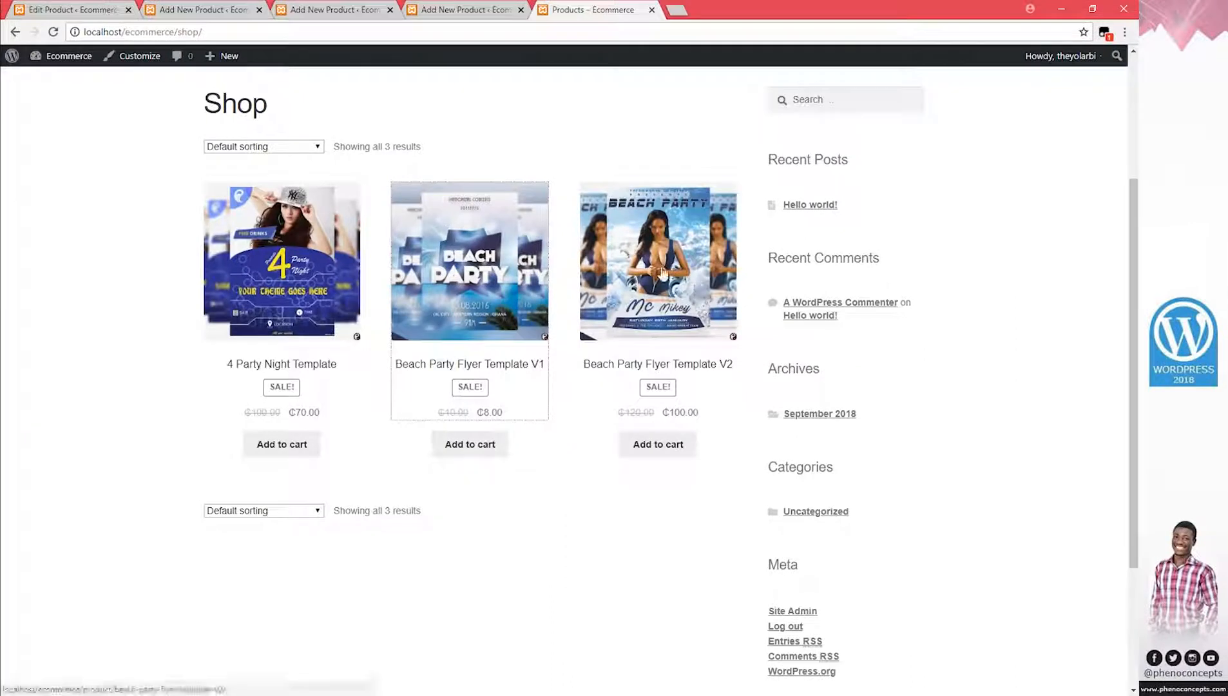
Open the Beach Party Flyer Template V2 product page and view its first gallery image and main image full-size
left_click(654, 260)
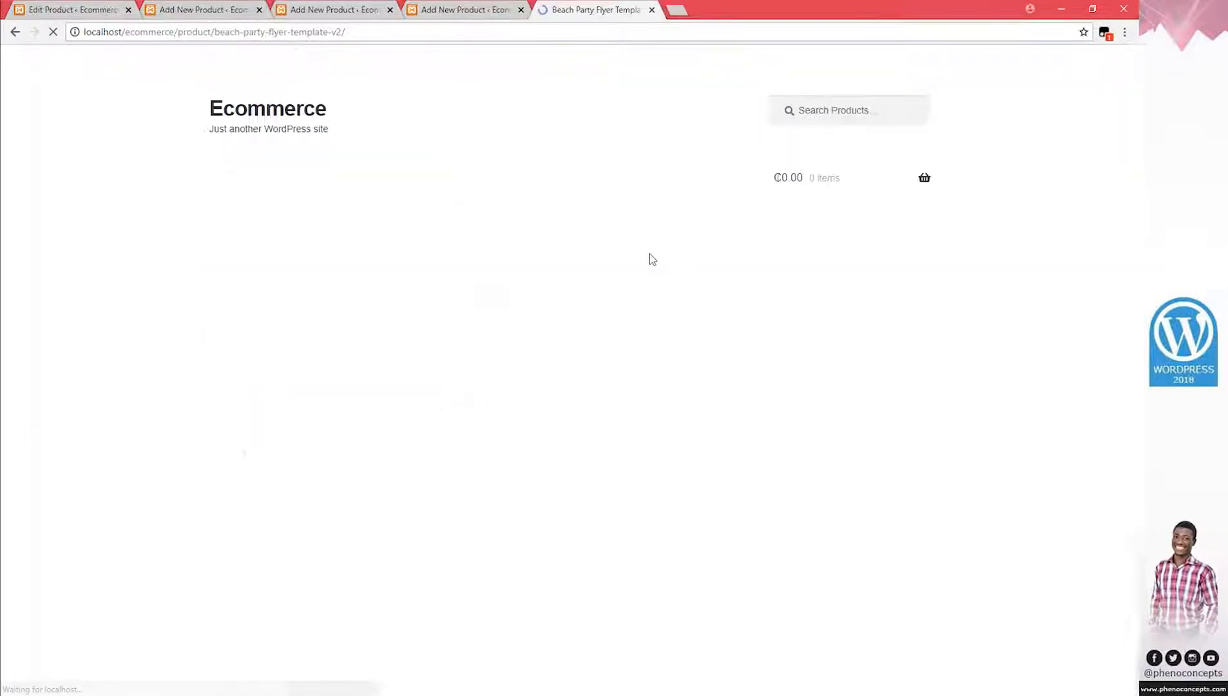
scroll(658, 268, "down", 1)
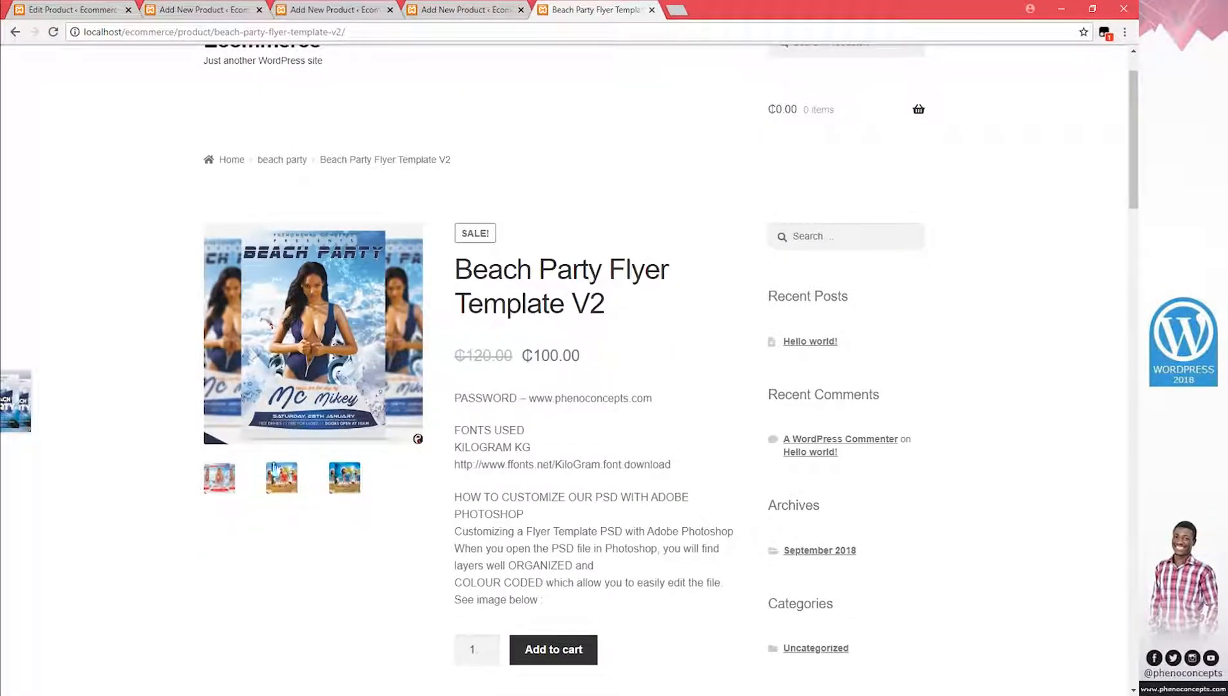
left_click(221, 480)
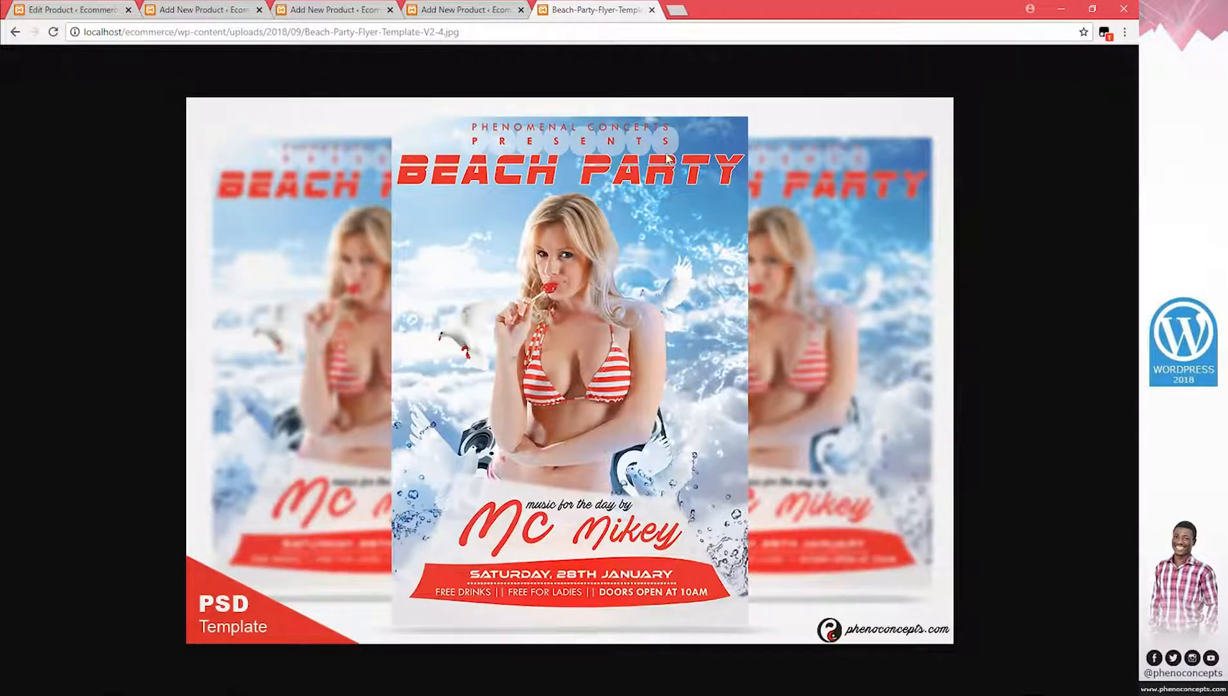
left_click(16, 32)
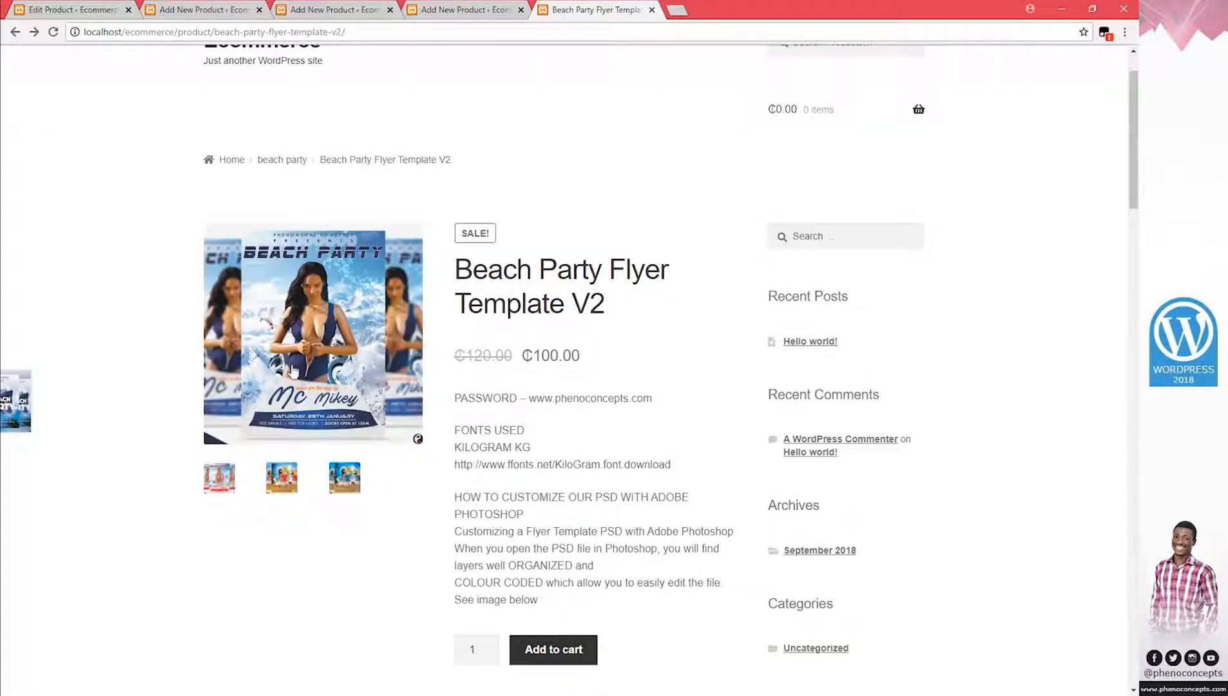
left_click(414, 338)
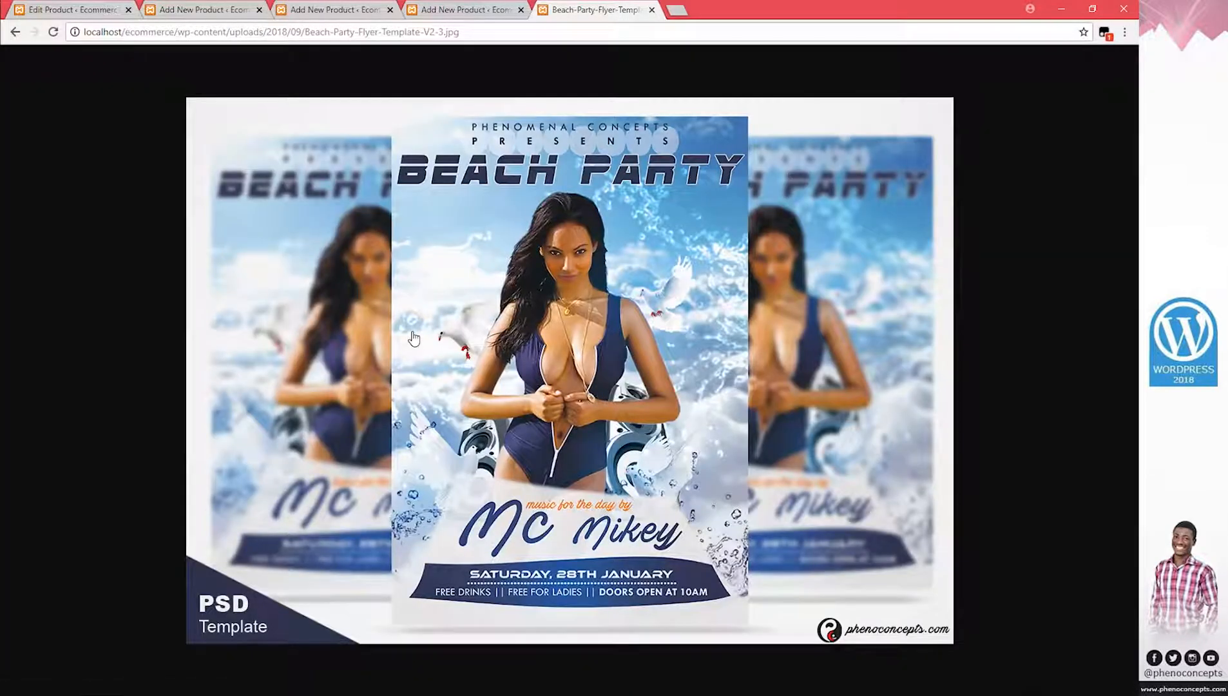
left_click(13, 32)
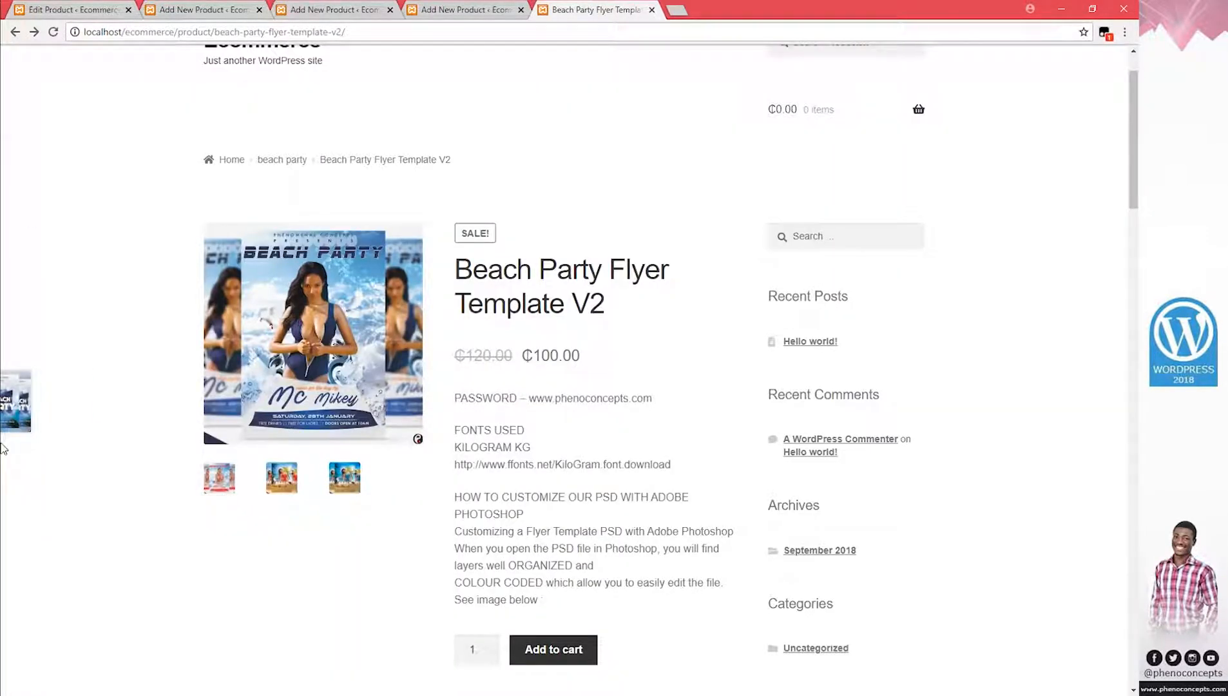
Scroll down the product page to check its beach party category and four tags
mouse_move(25, 407)
scroll(433, 361, "down", 3)
scroll(434, 383, "down", 7)
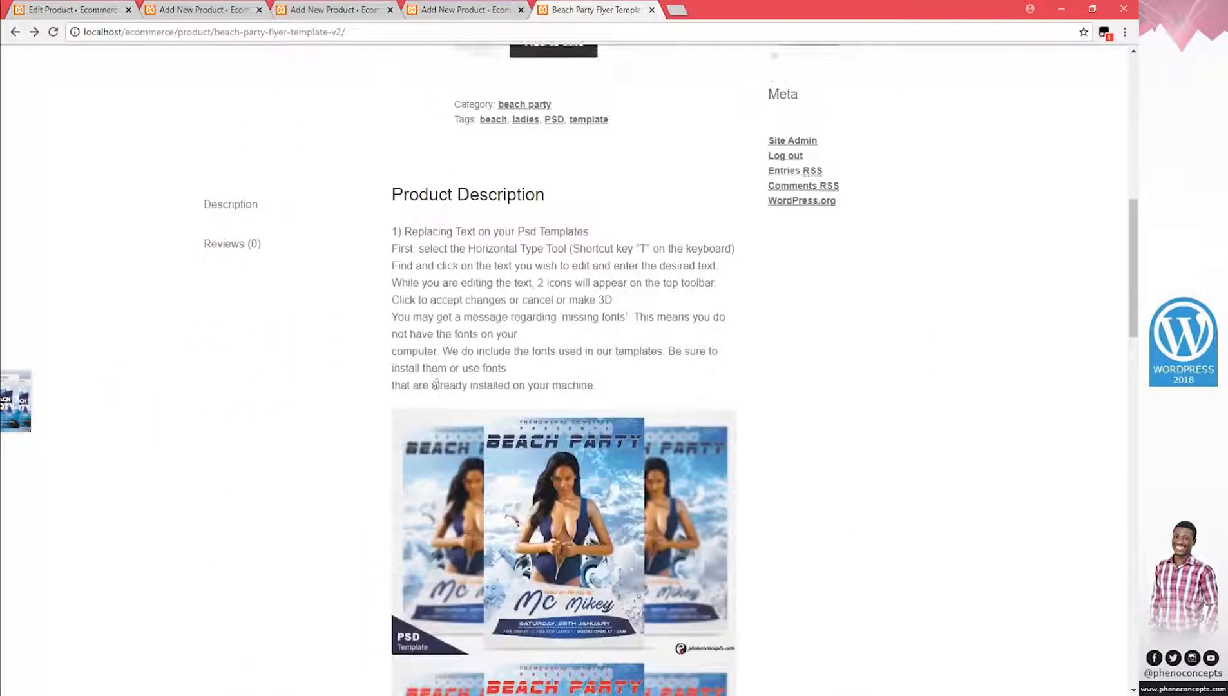
scroll(433, 384, "up", 10)
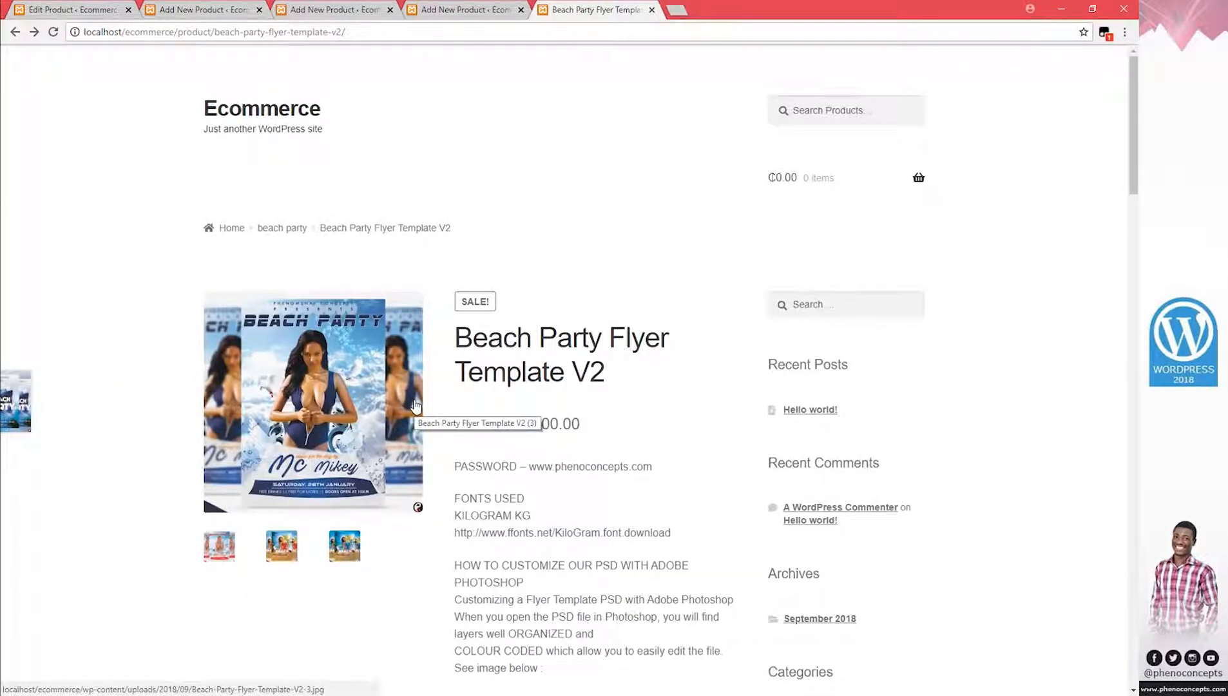
scroll(416, 405, "down", 1)
scroll(419, 438, "down", 1)
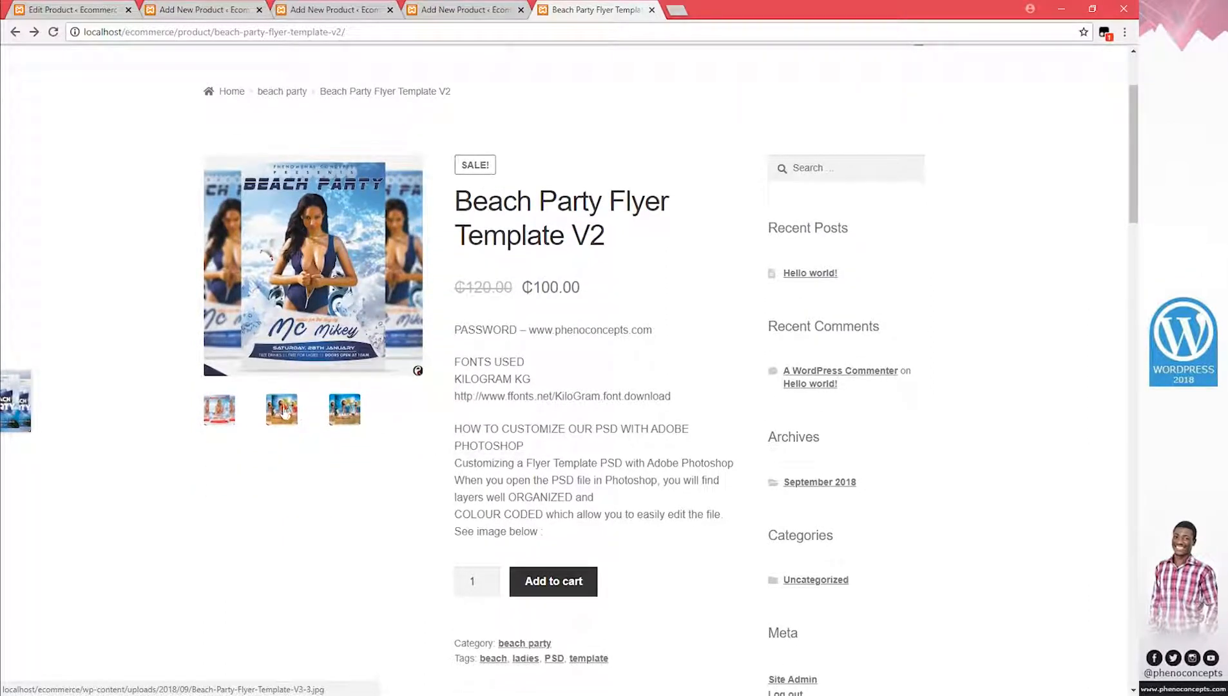
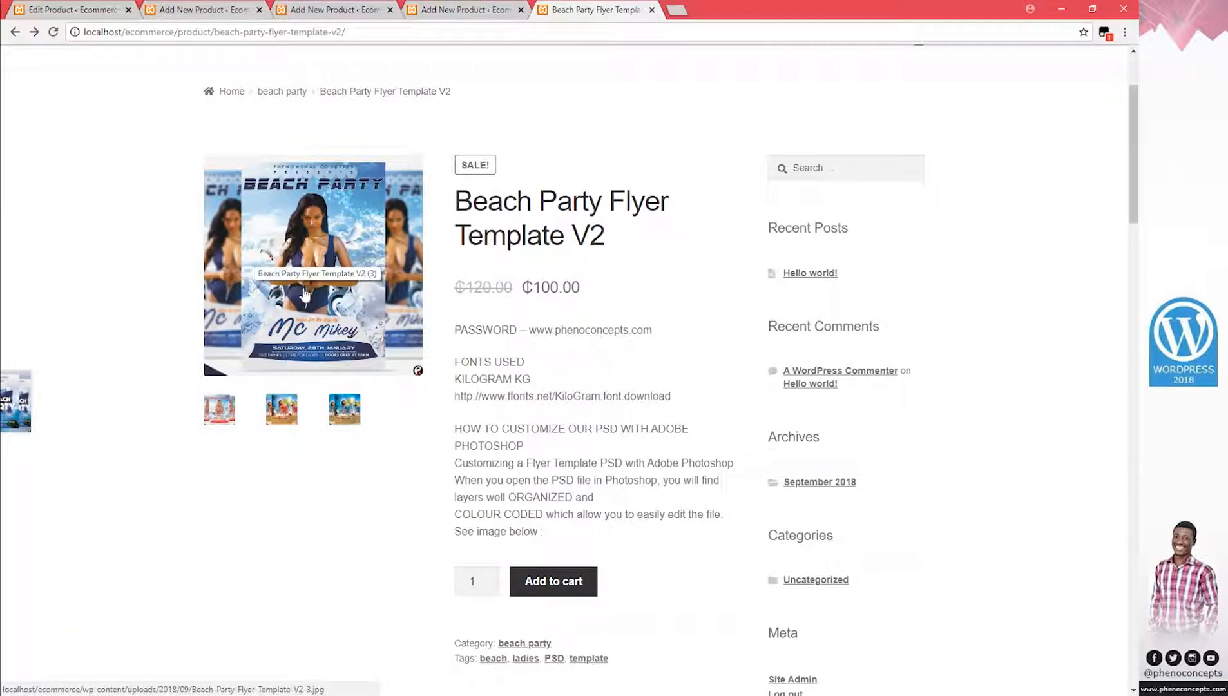
View the three gallery images full-size, then scroll down to the review section
left_click(221, 418)
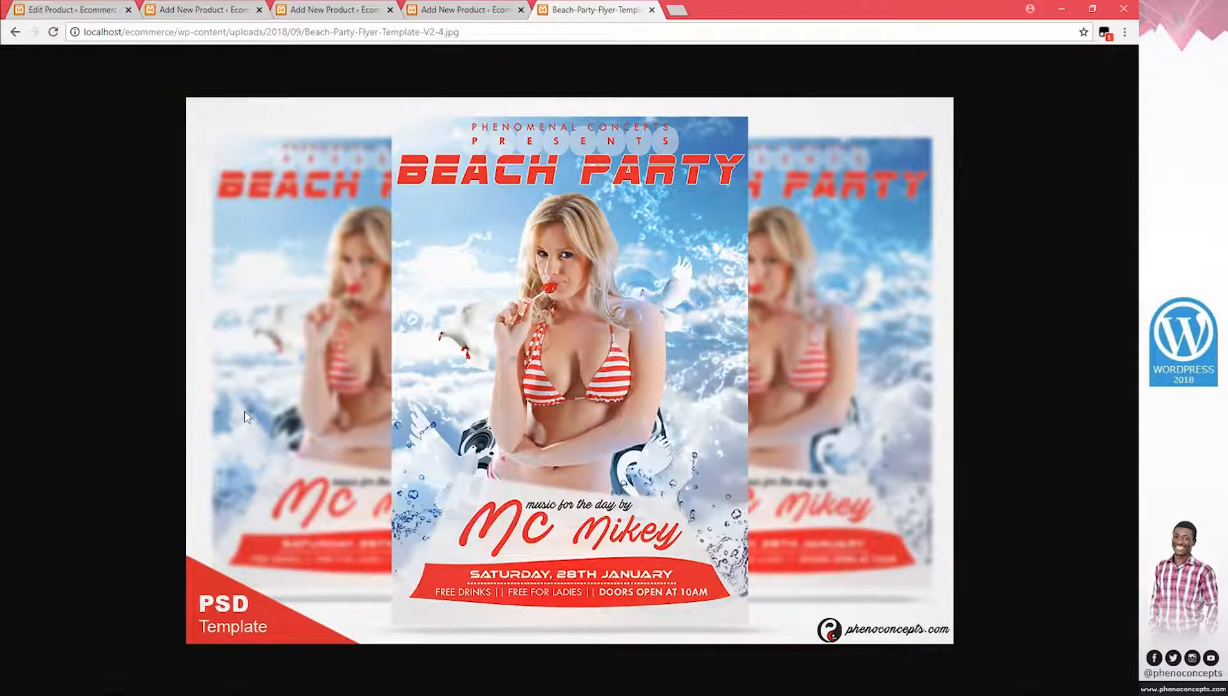
left_click(15, 32)
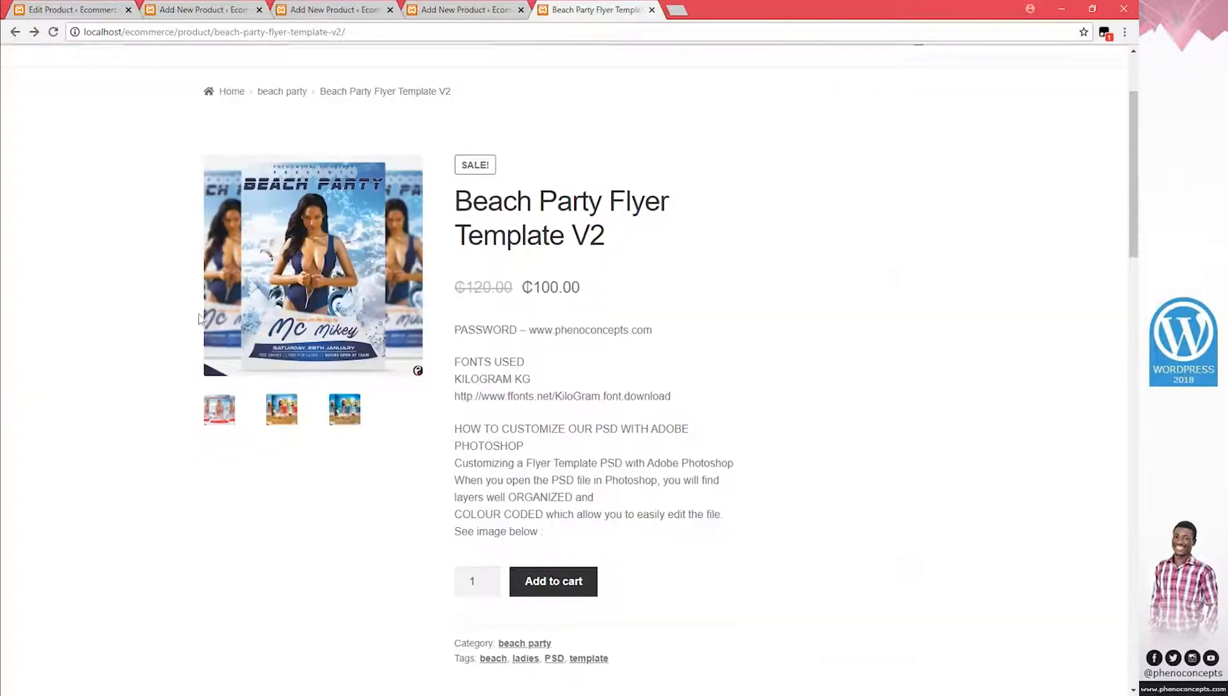
left_click(285, 425)
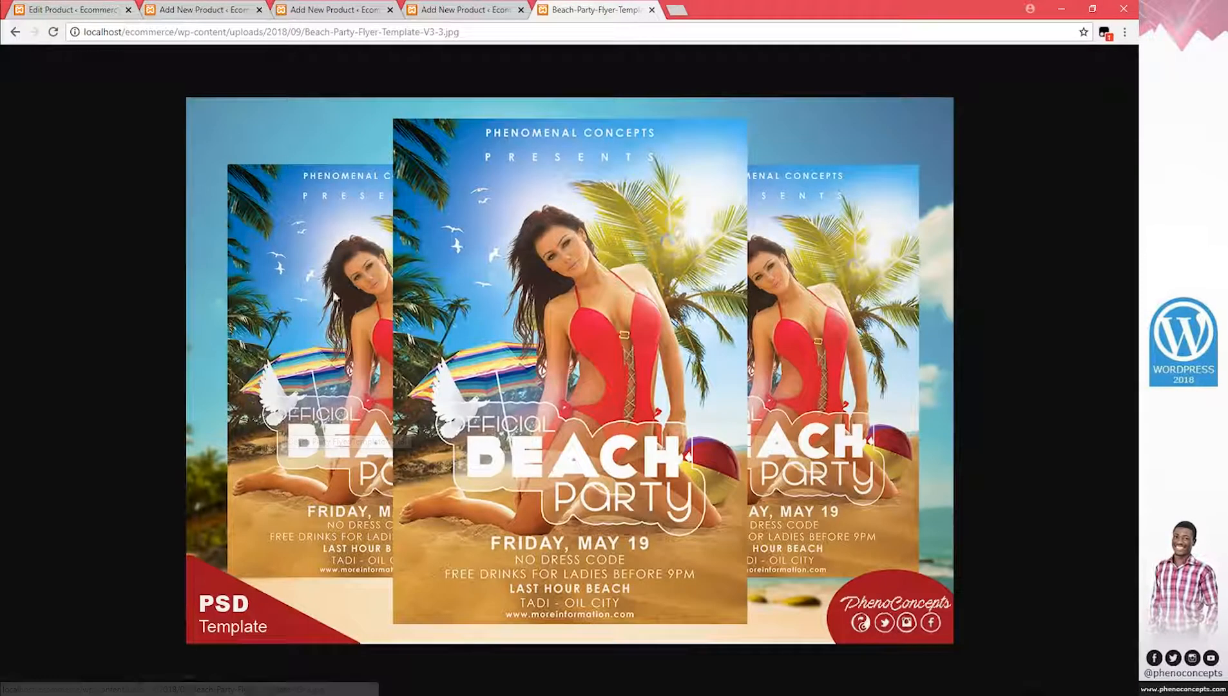
left_click(16, 32)
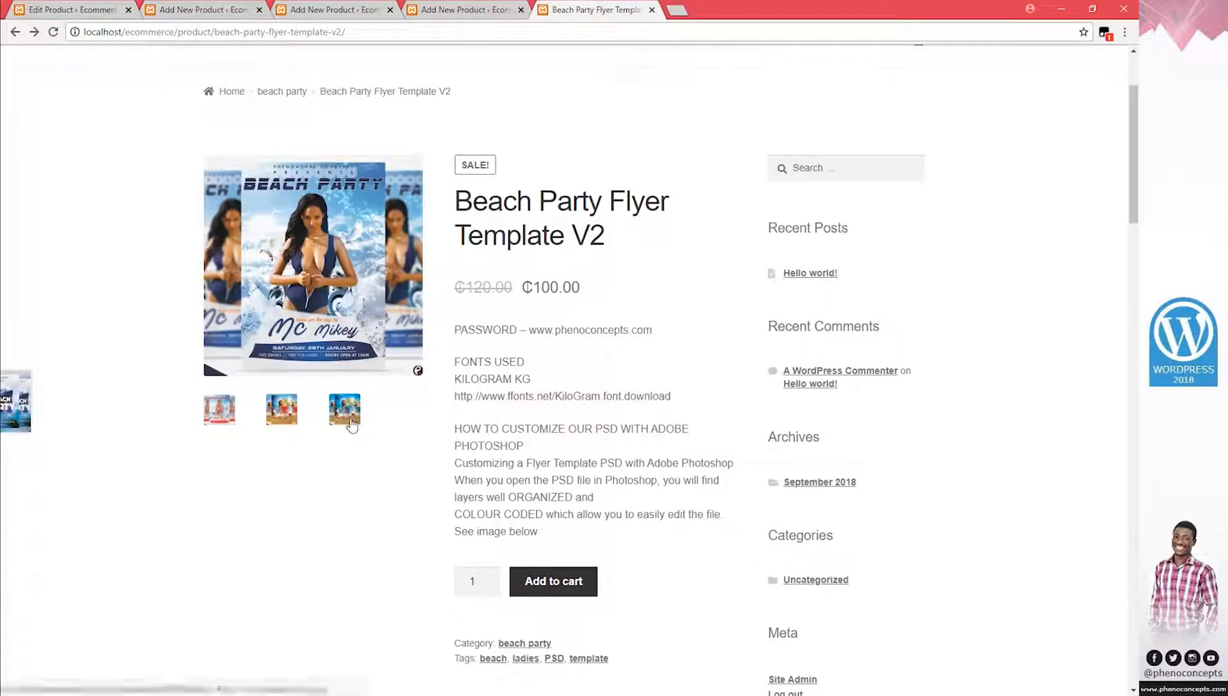
left_click(342, 408)
left_click(15, 32)
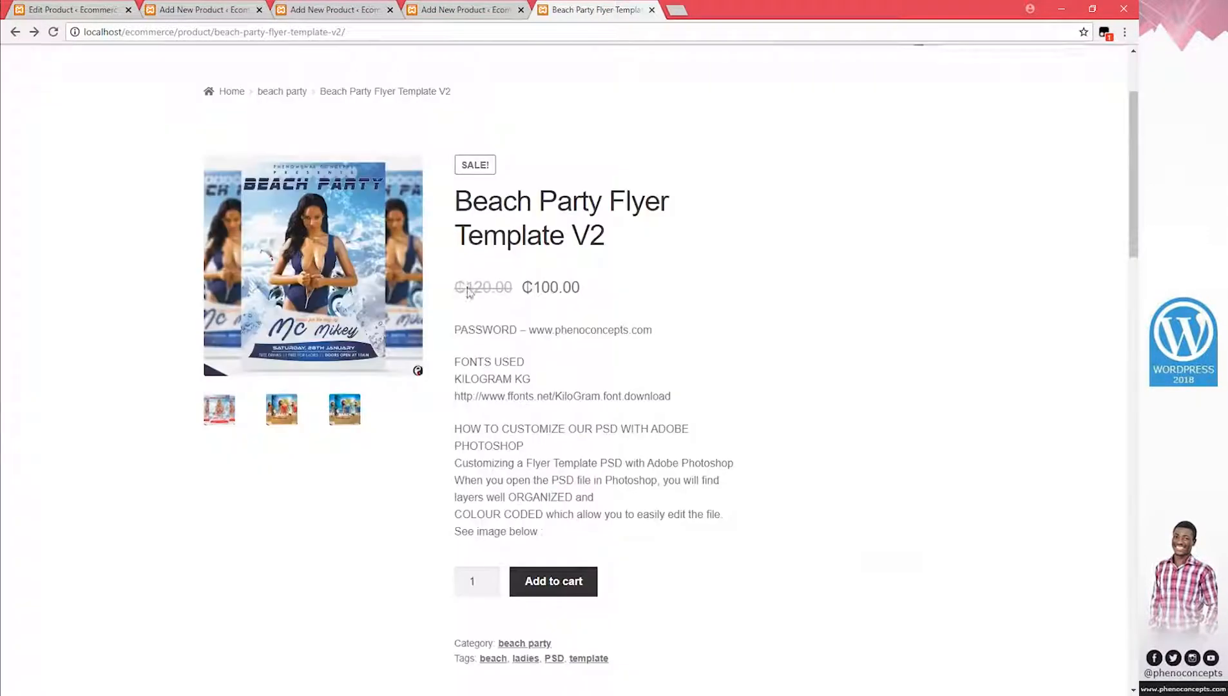
scroll(470, 555, "down", 8)
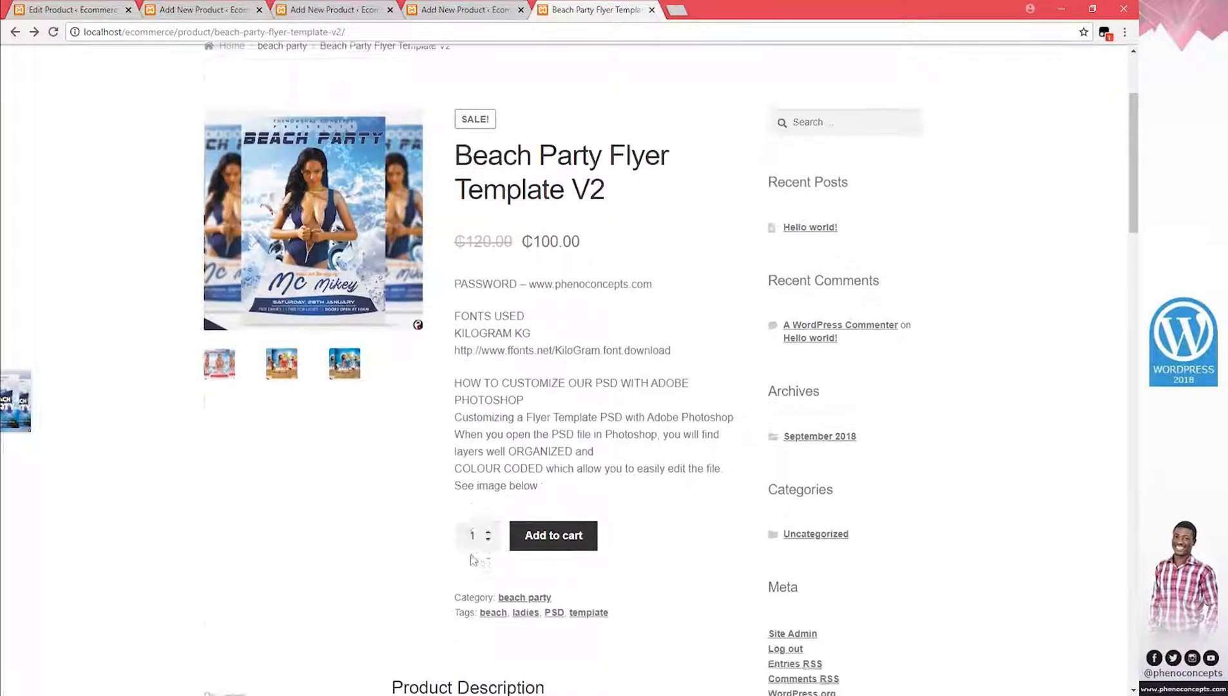
scroll(470, 553, "down", 5)
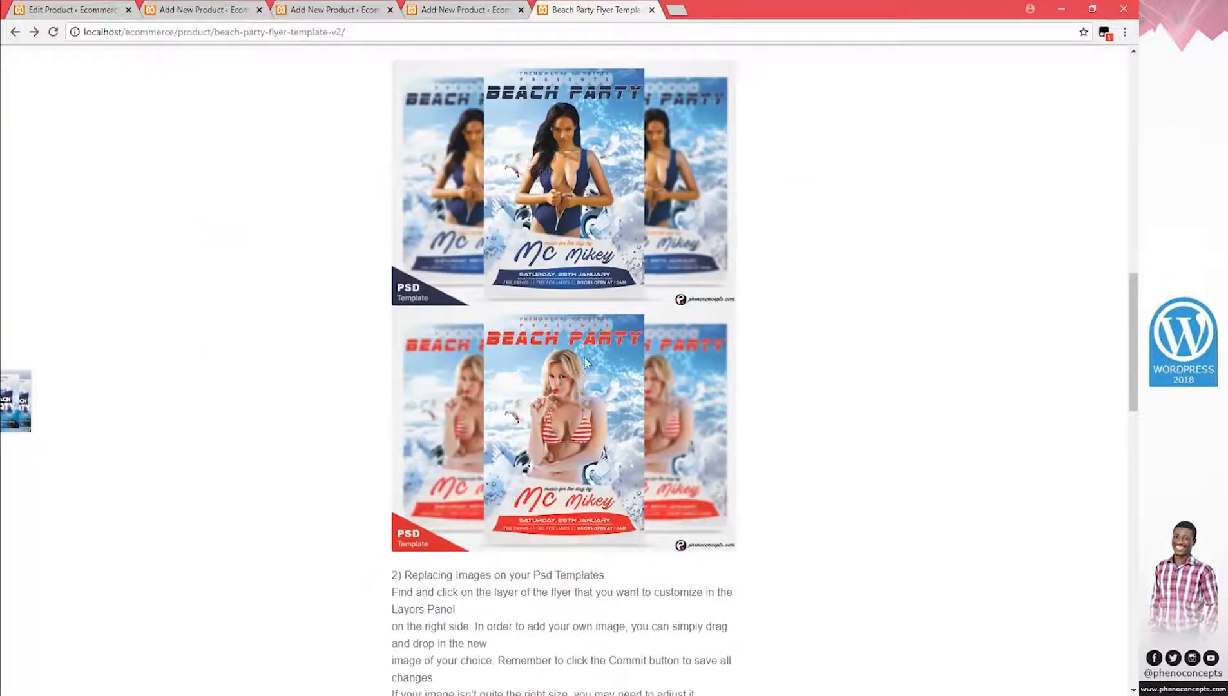
scroll(583, 386, "down", 14)
scroll(579, 425, "up", 9)
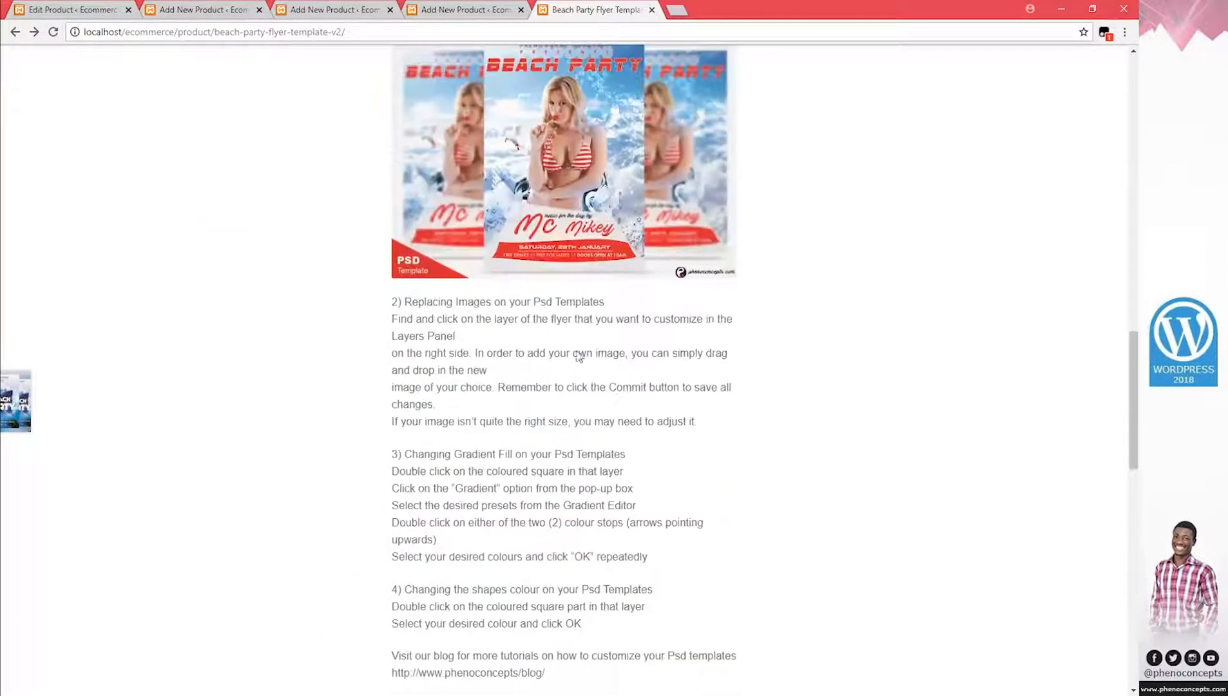
scroll(578, 357, "down", 10)
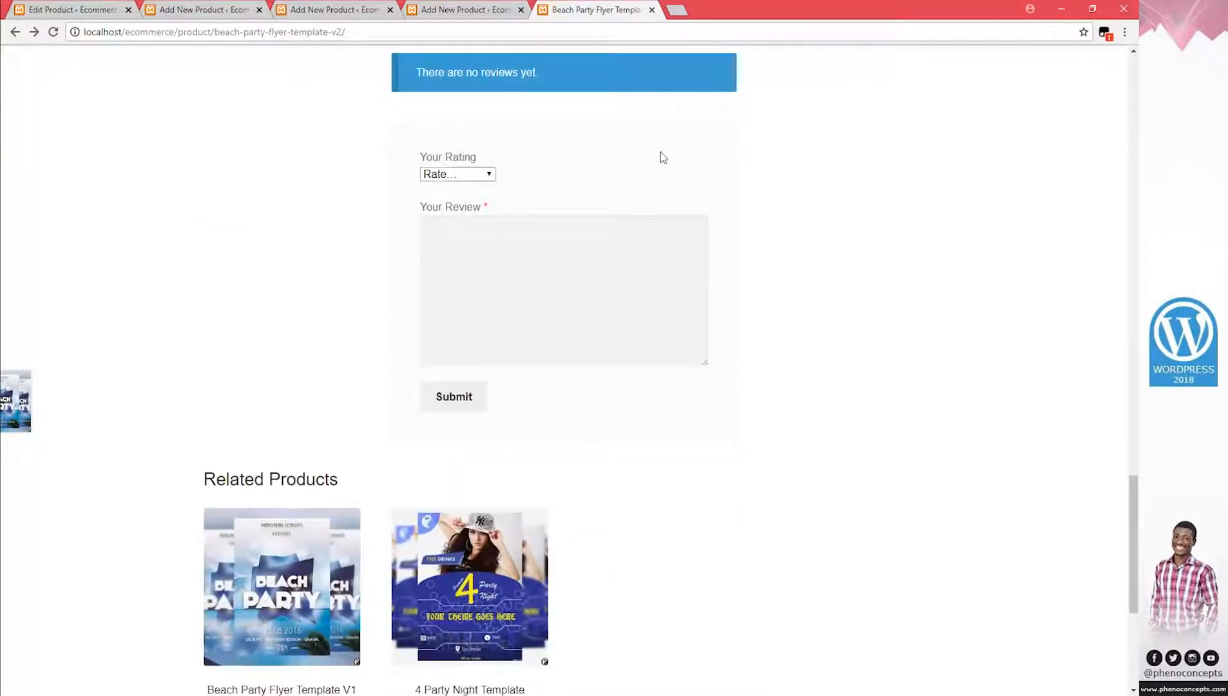
scroll(657, 168, "up", 3)
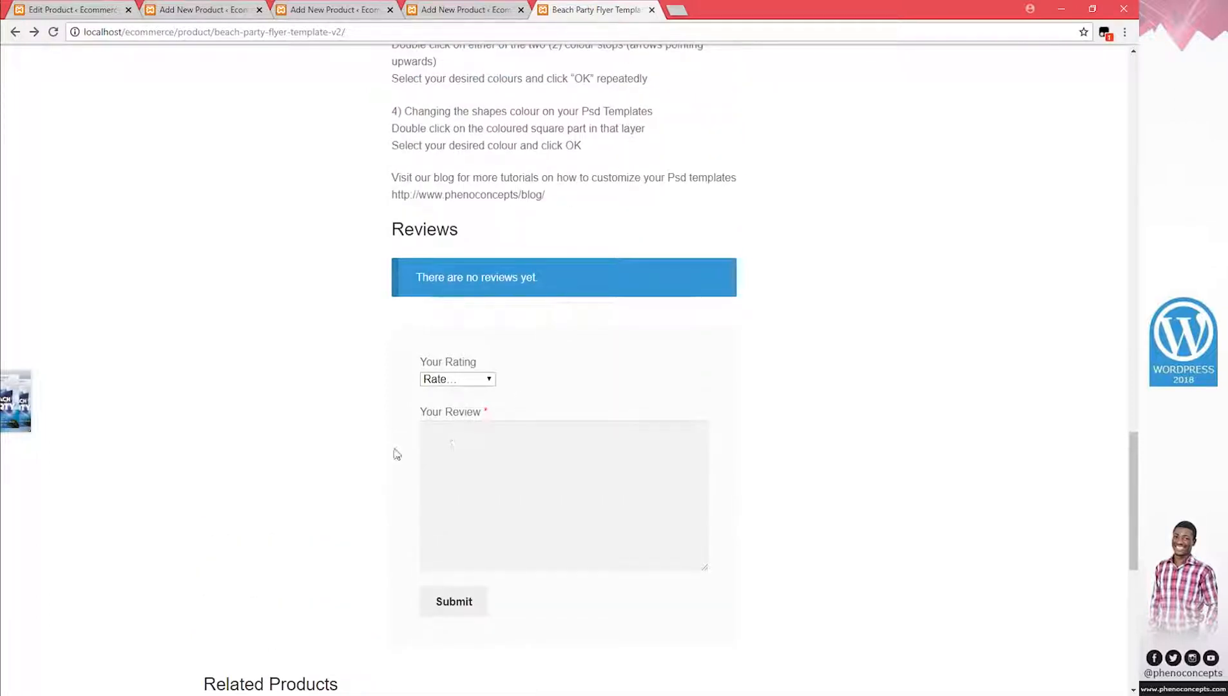
Choose Good as the review rating, briefly checking the product's edit screen
left_click(456, 380)
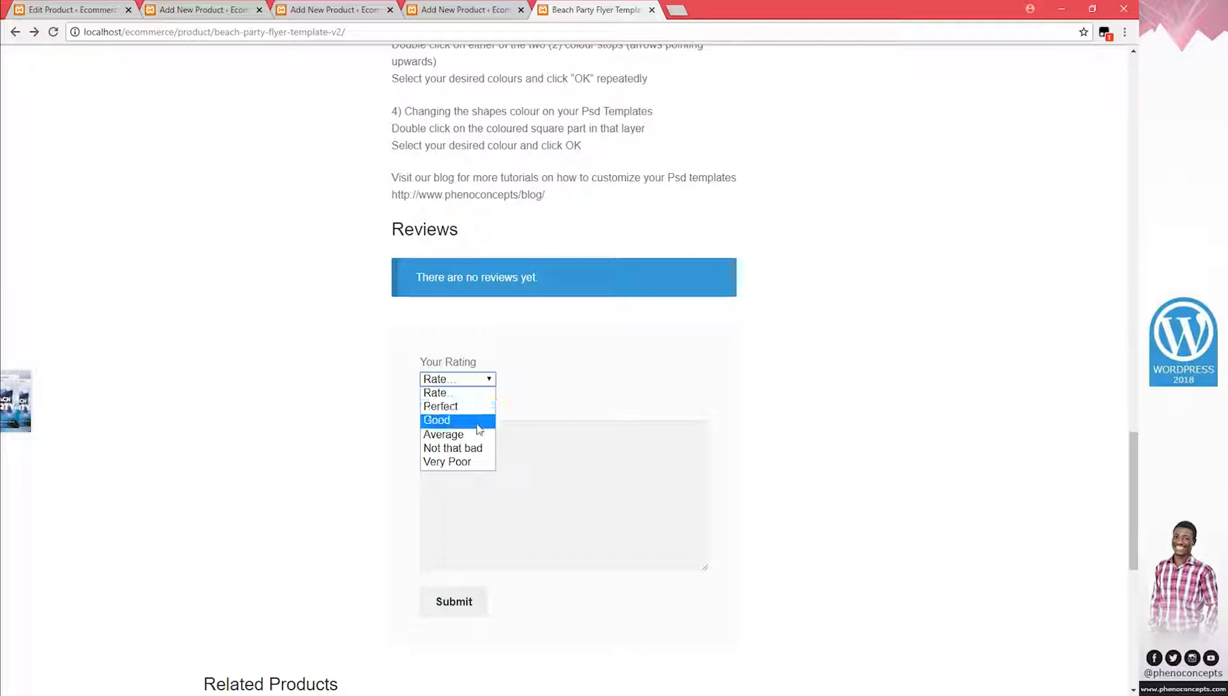
key("Escape")
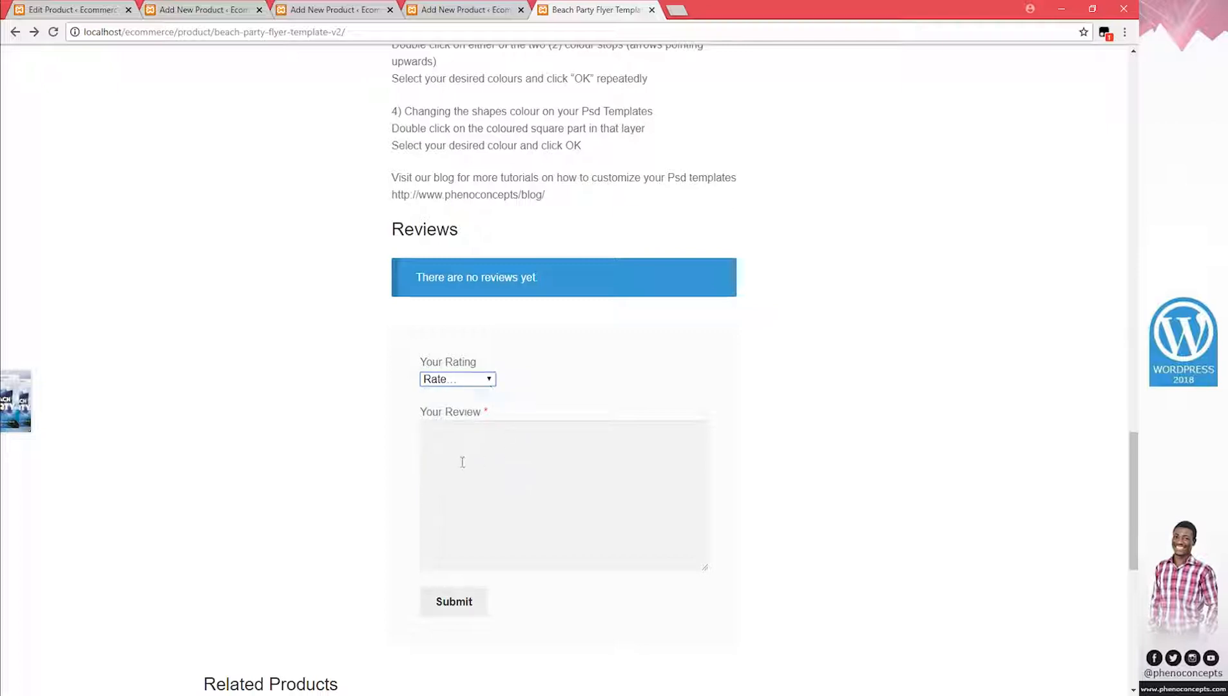
left_click(514, 489)
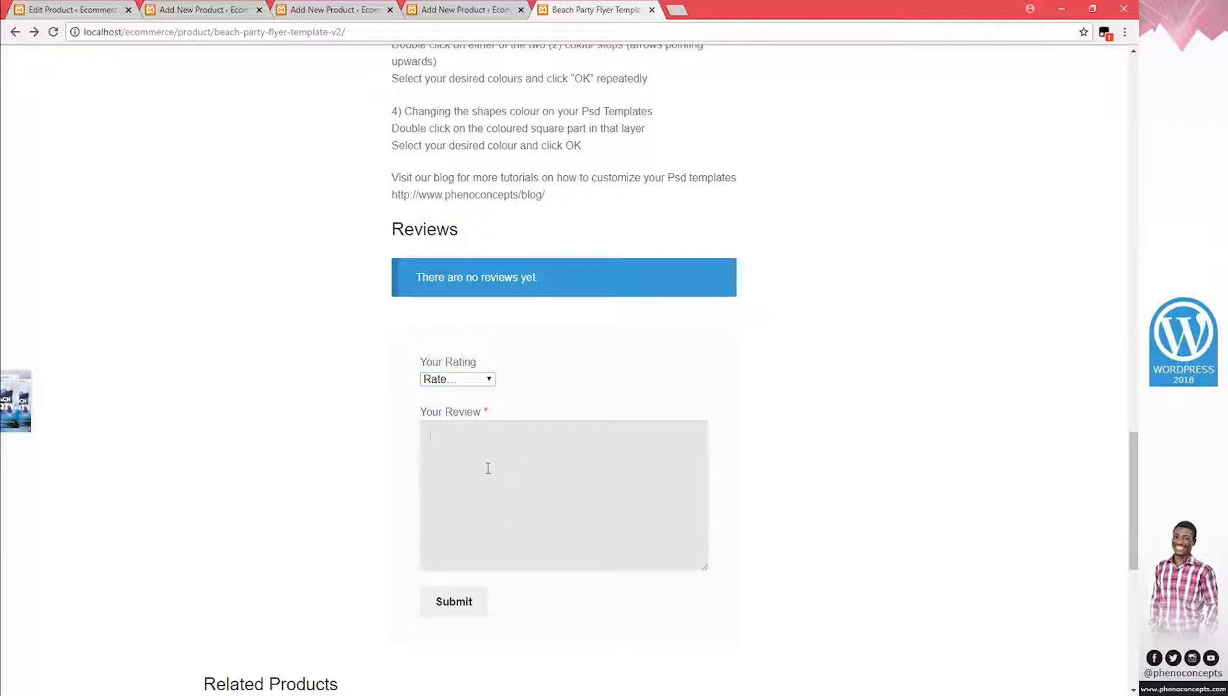
left_click(491, 413)
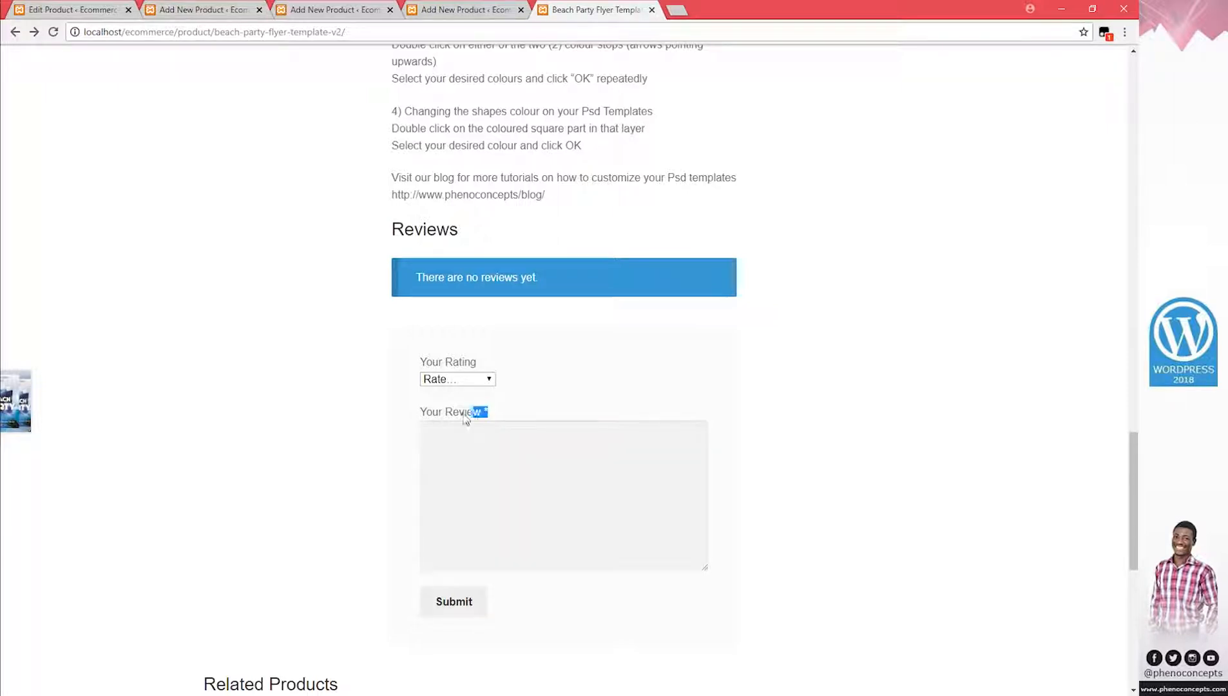
left_click(479, 381)
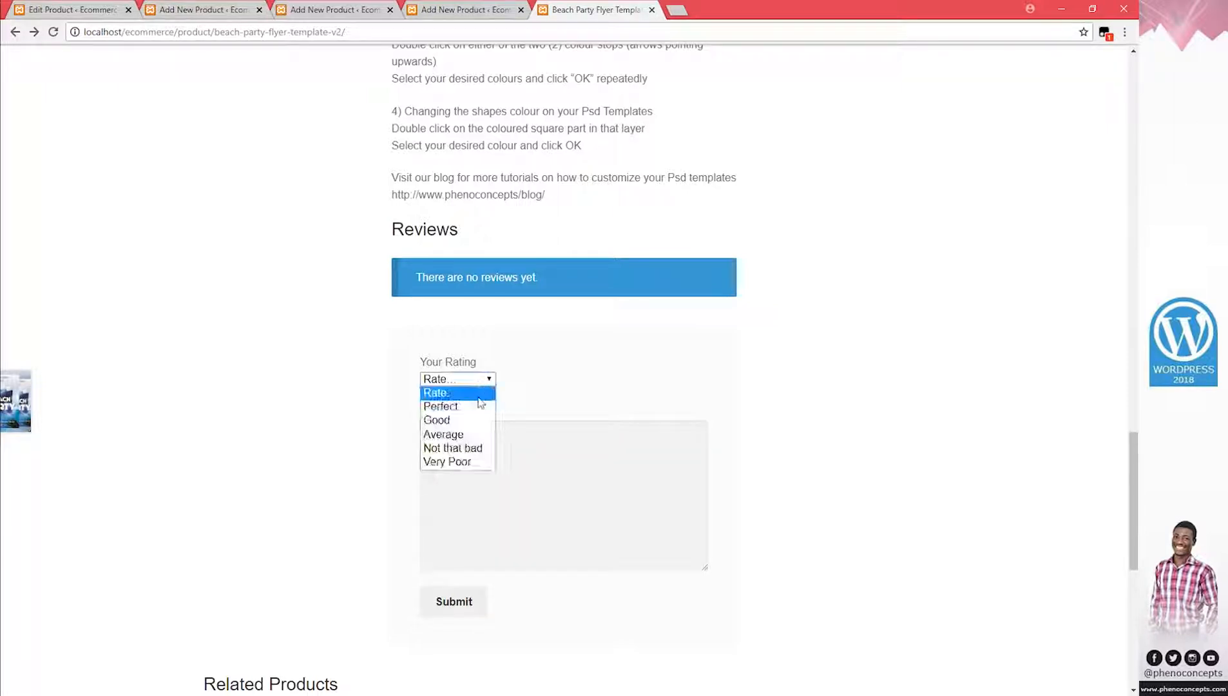
left_click(478, 420)
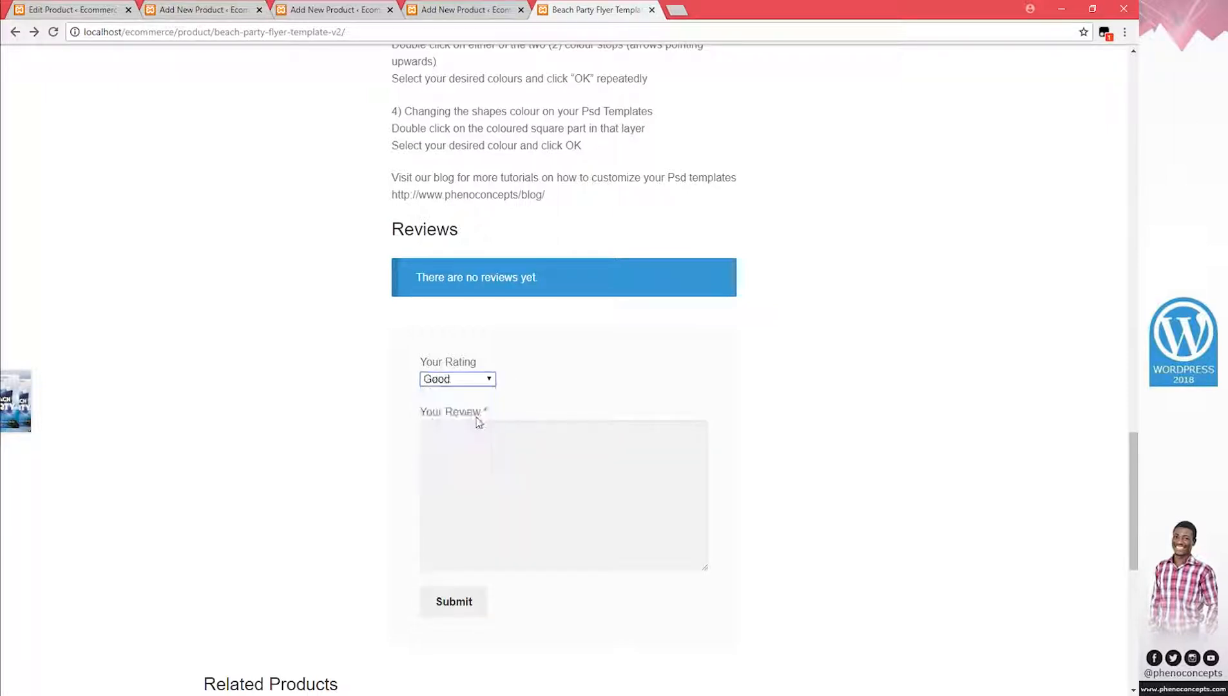
left_click(494, 461)
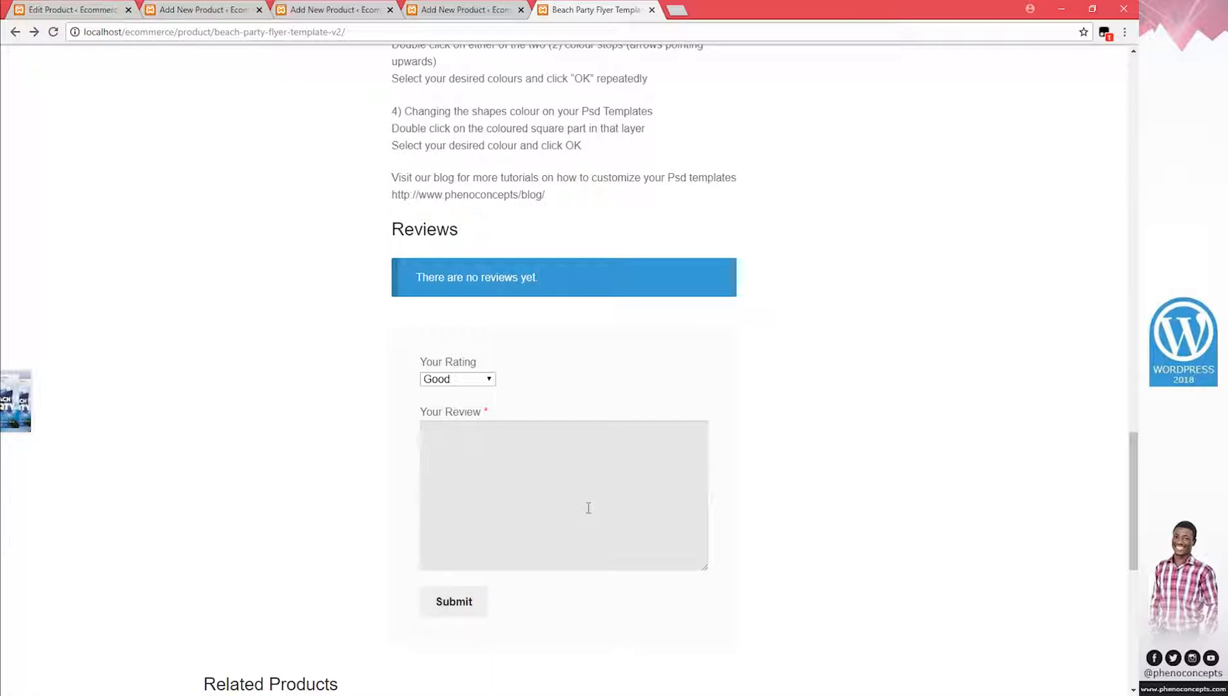
left_click(71, 10)
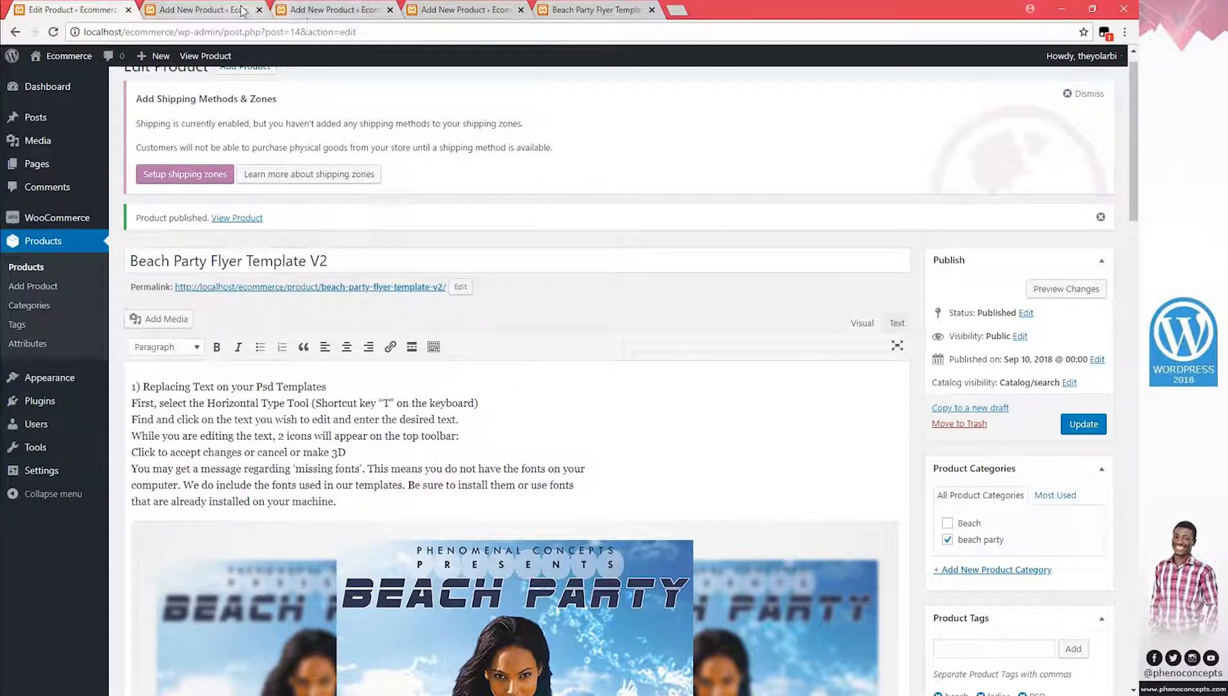
left_click(596, 10)
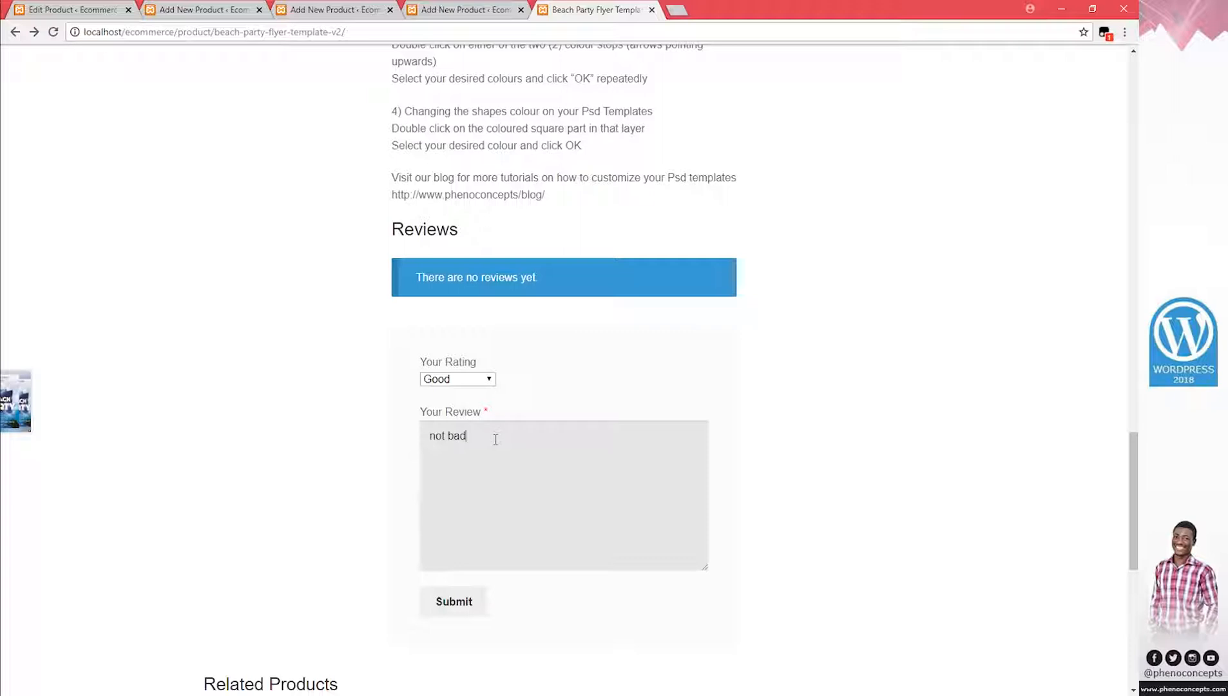
Write the review 'not bad but the delivery took too long' and submit it
type("the de")
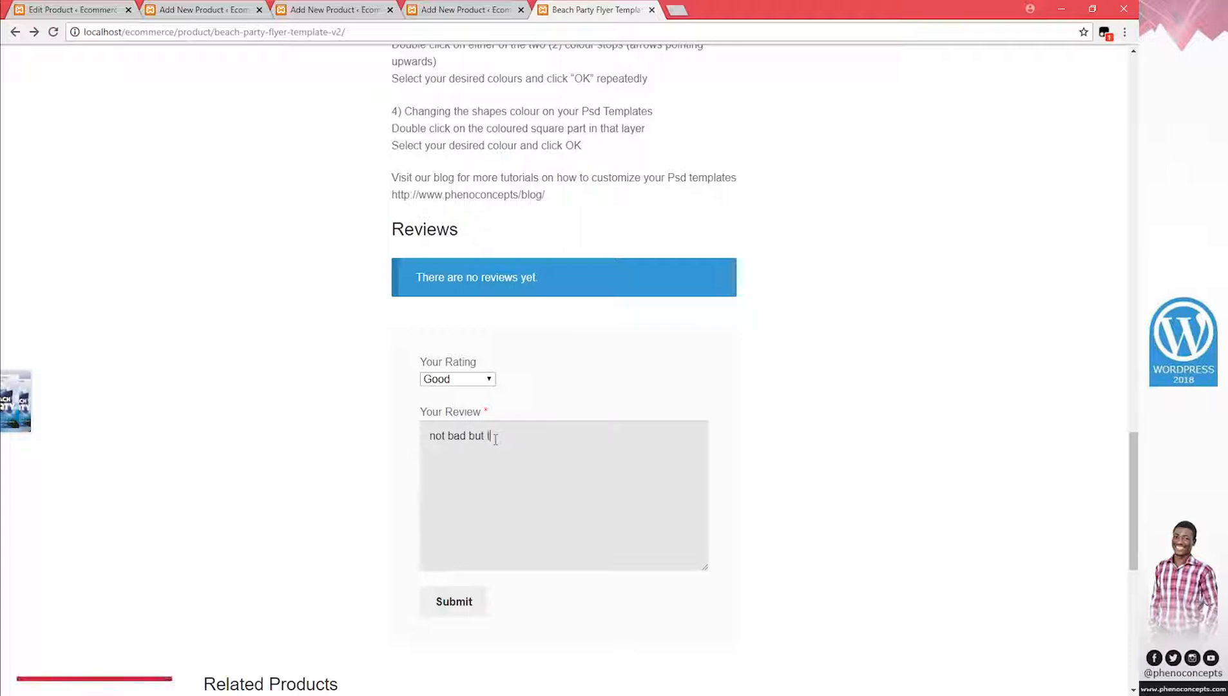
type("liver")
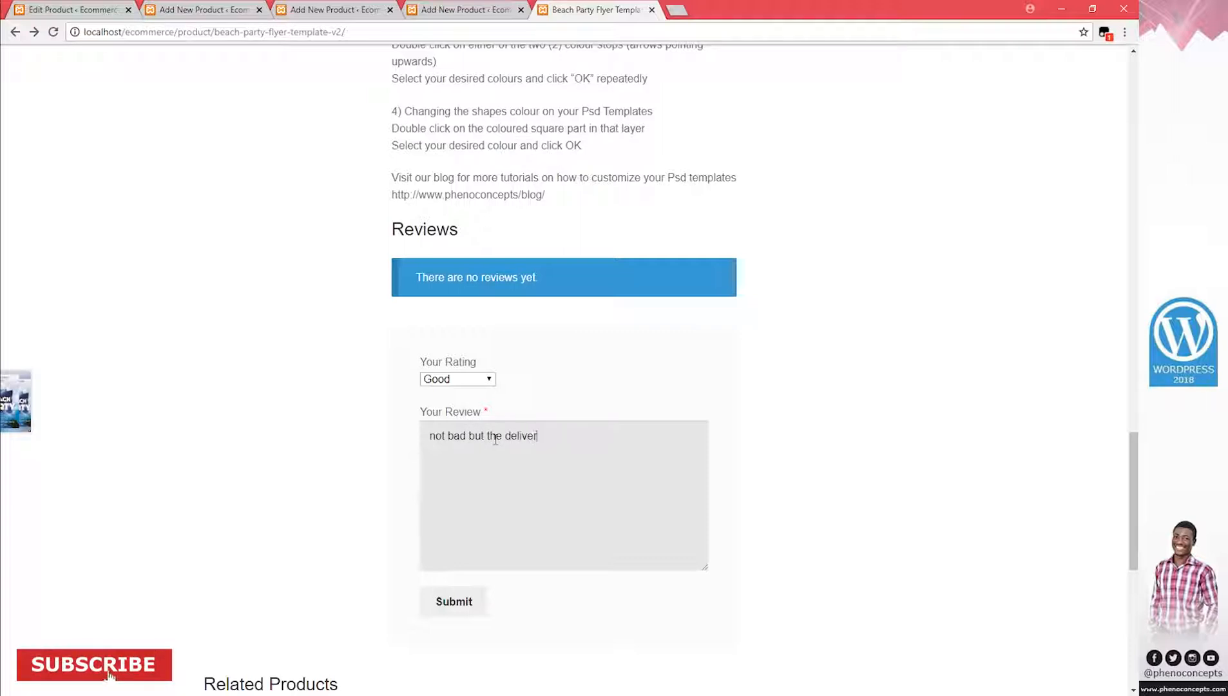
type("y w")
key("BackSpace")
type("t")
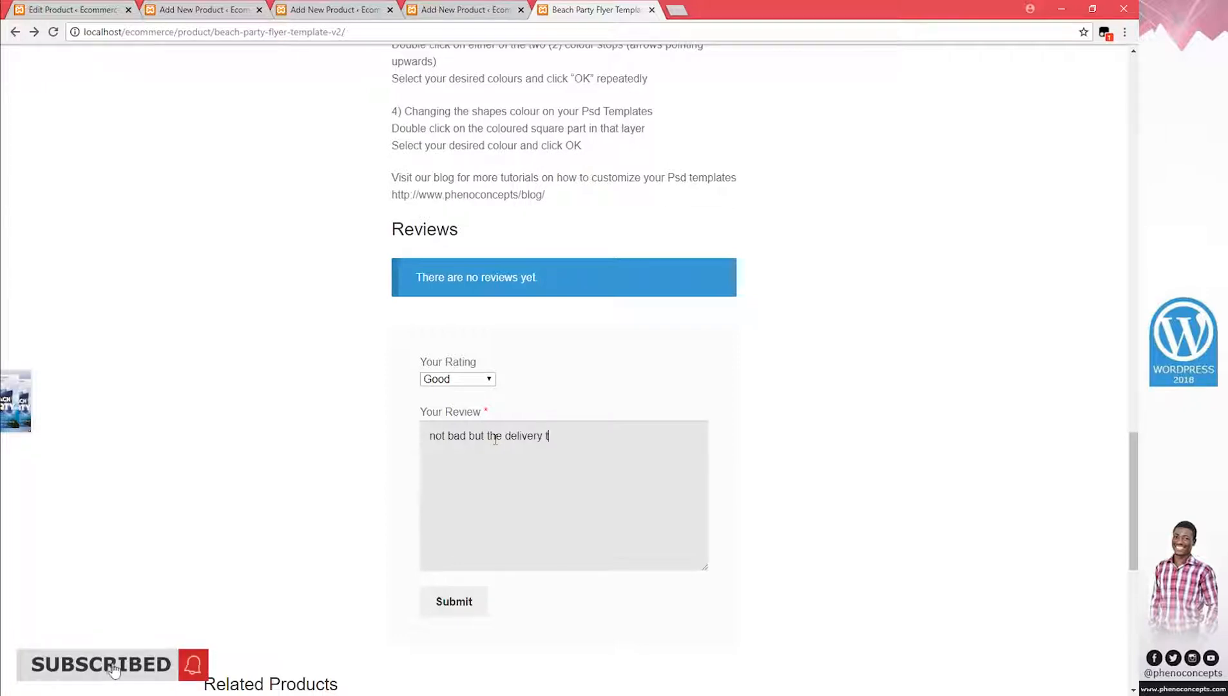
type("ook too long")
scroll(496, 441, "down", 2)
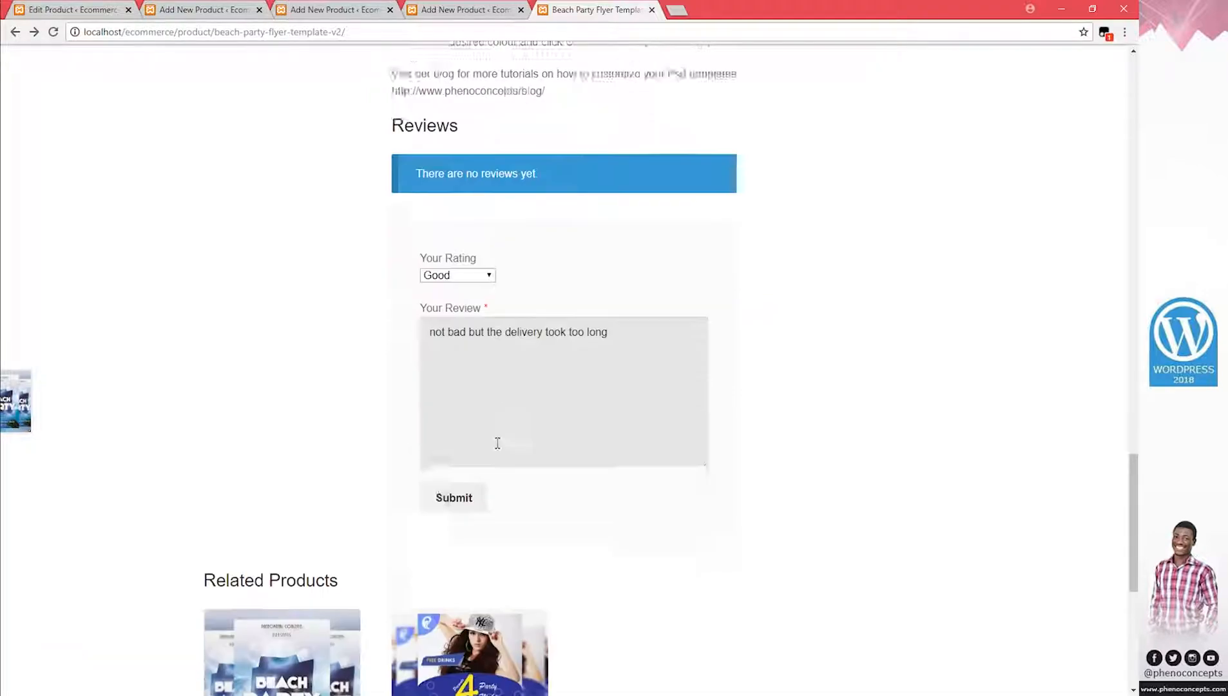
left_click(473, 458)
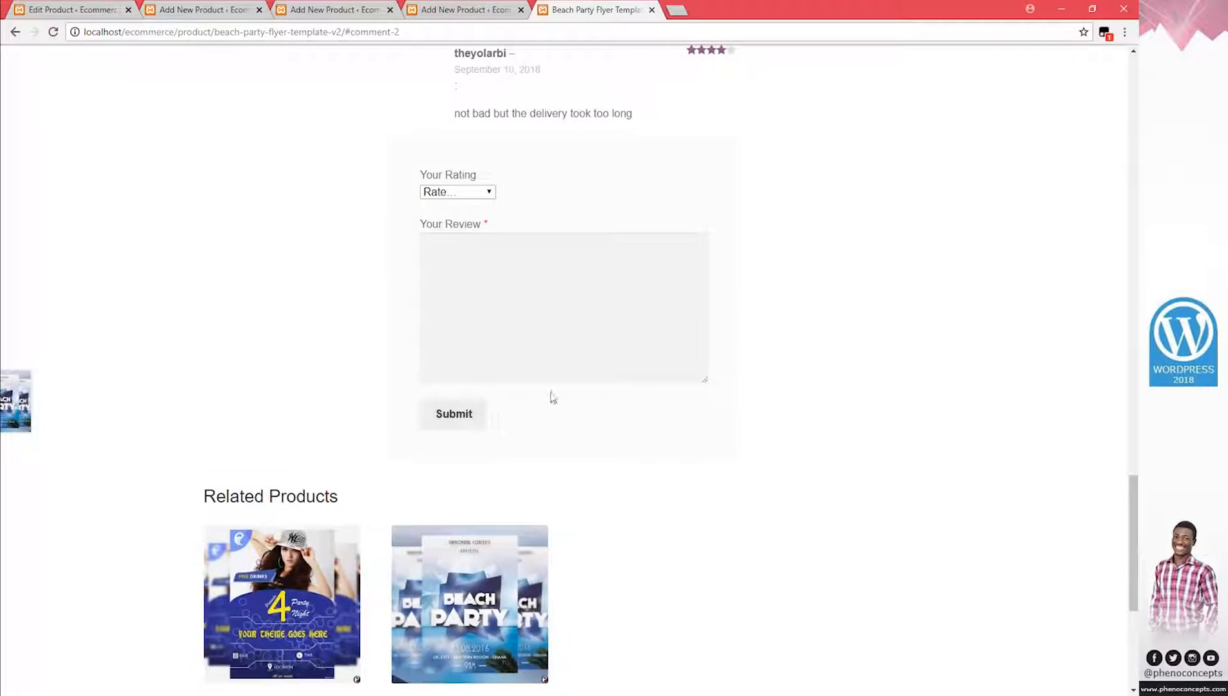
Close the storefront page and copy the Business Cards Template V3 image file's name
left_click(652, 10)
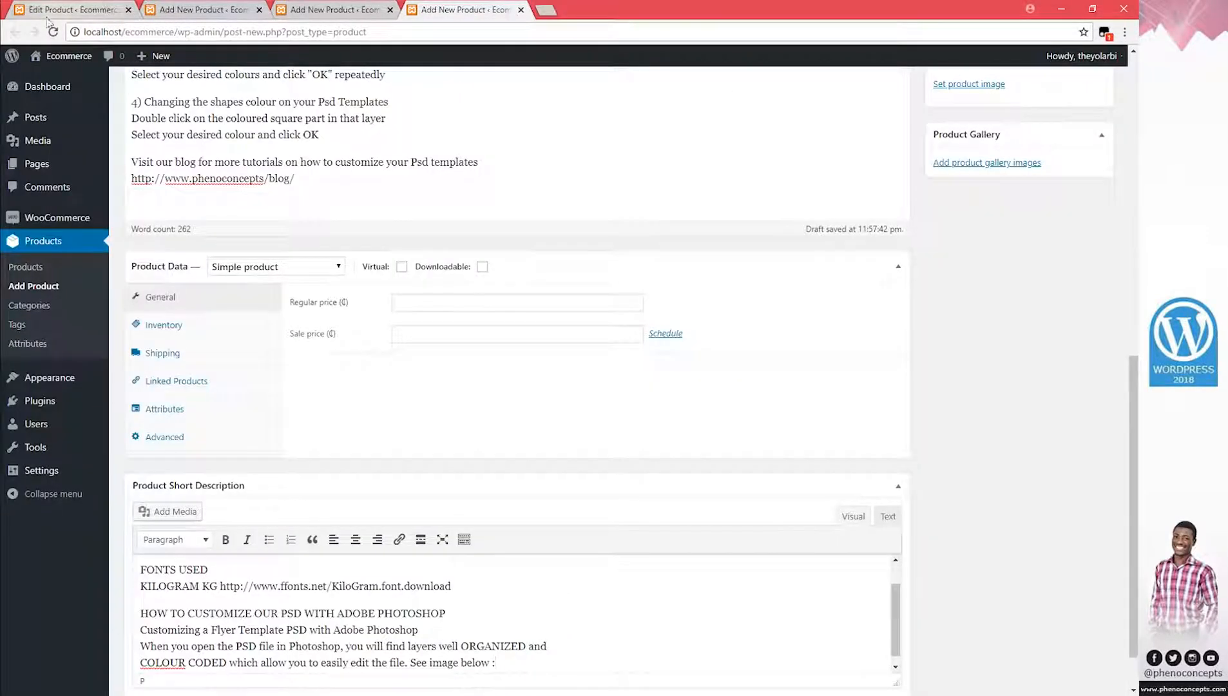
left_click(200, 9)
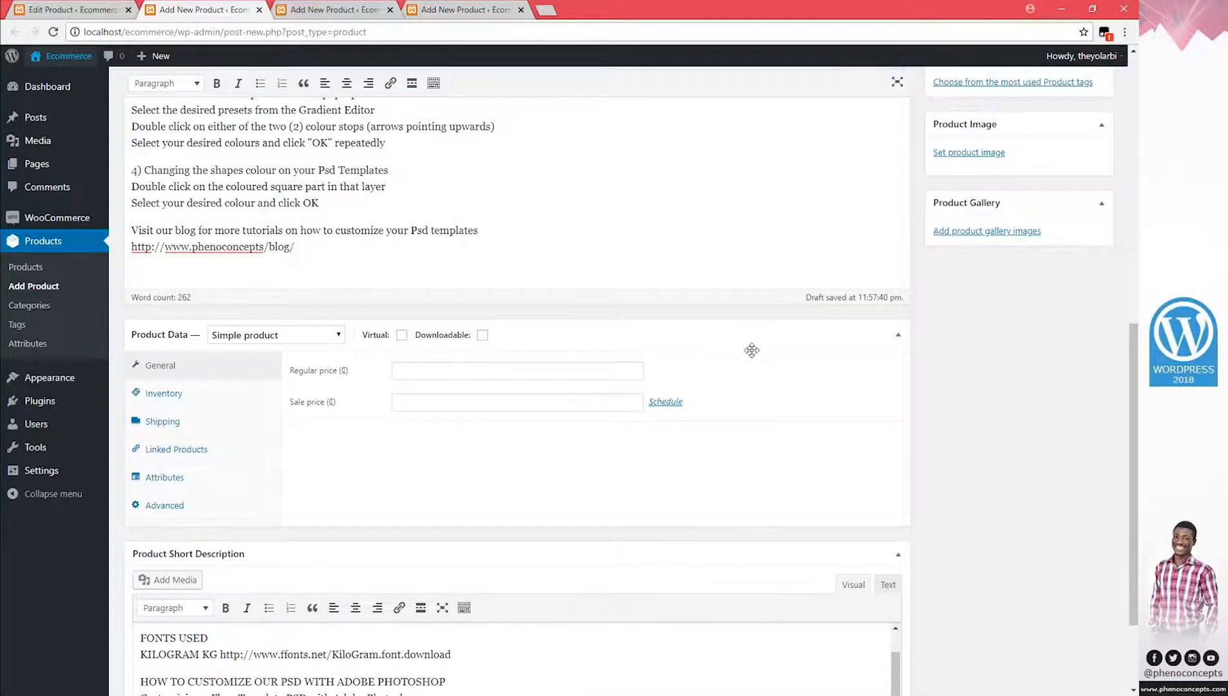
scroll(756, 351, "up", 9)
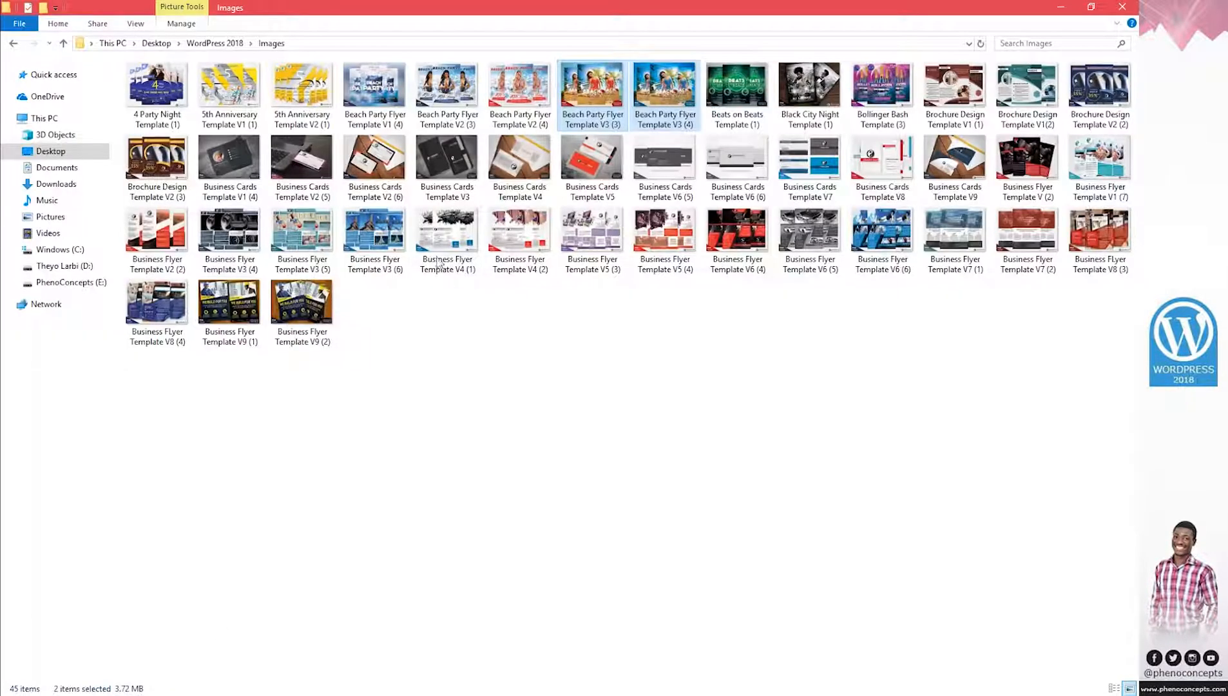
left_click(448, 193)
left_click(449, 195)
key("ctrl+c")
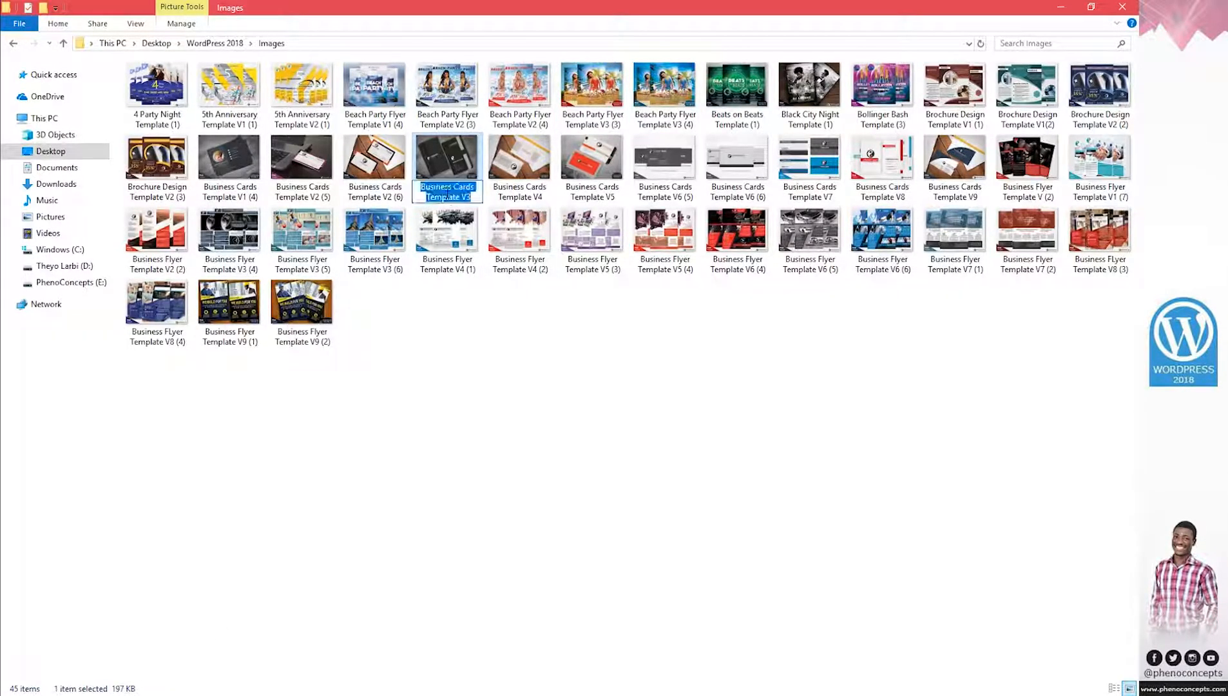
key("Escape")
Paste 'Business Cards Template V3' as the new product's name and edit its permalink
key("alt+Tab")
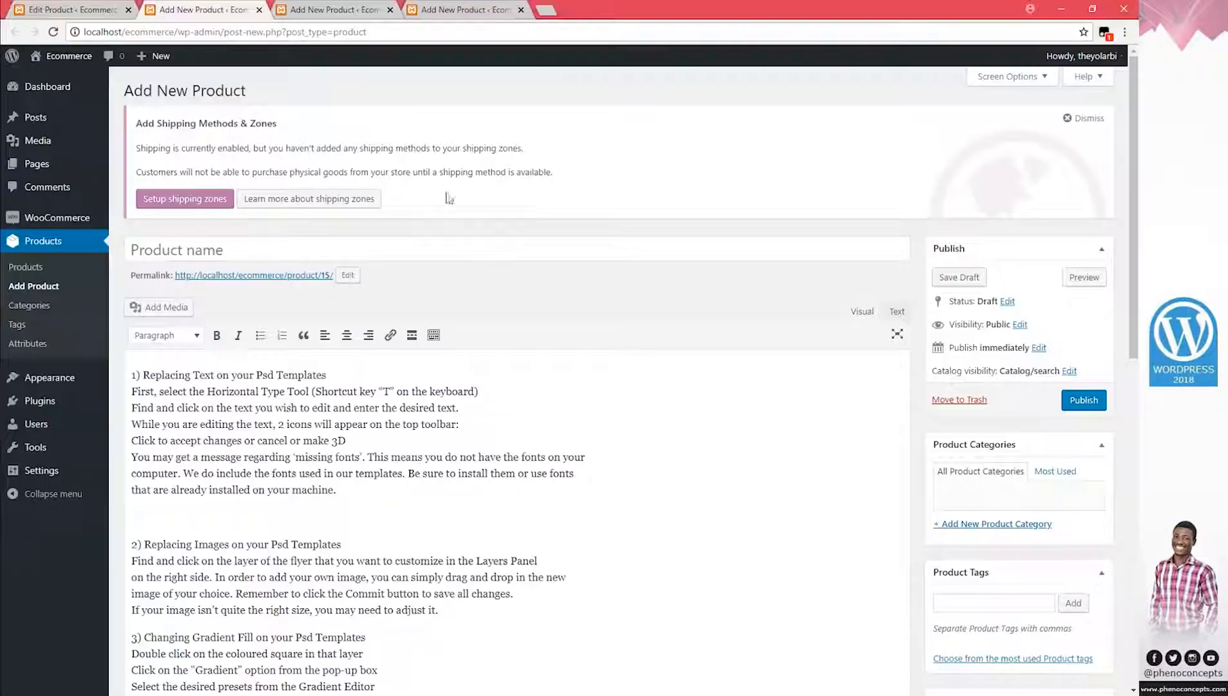
left_click(309, 250)
key("ctrl+v")
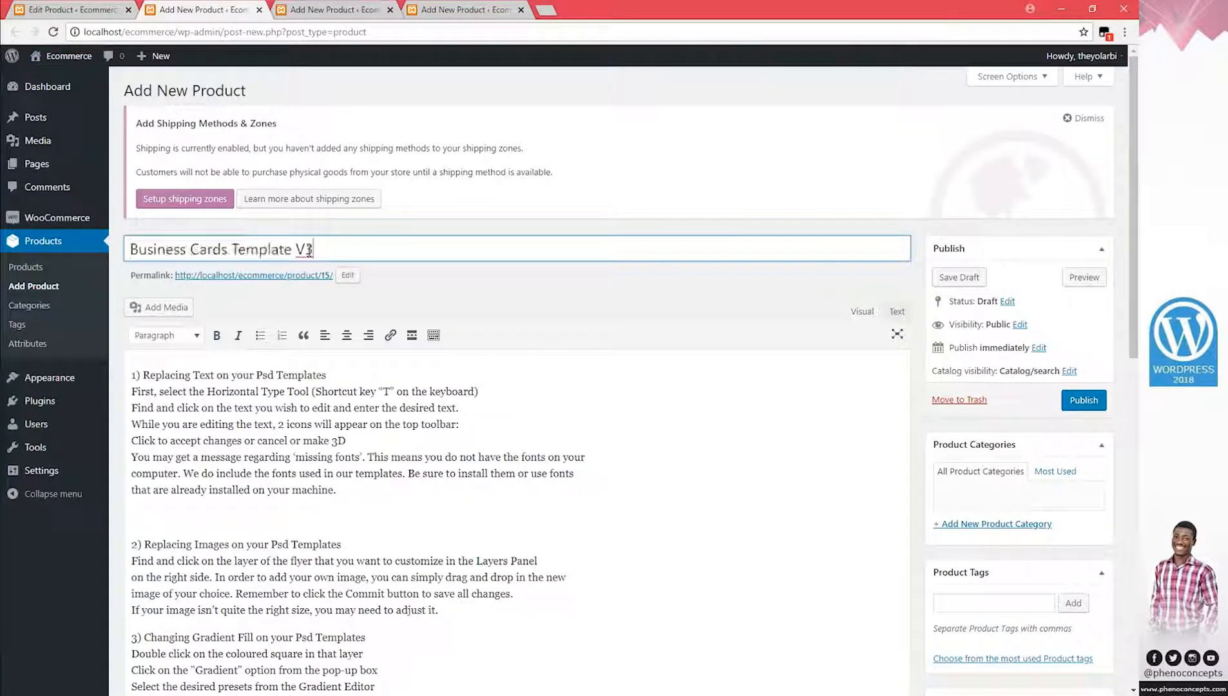
left_click(347, 276)
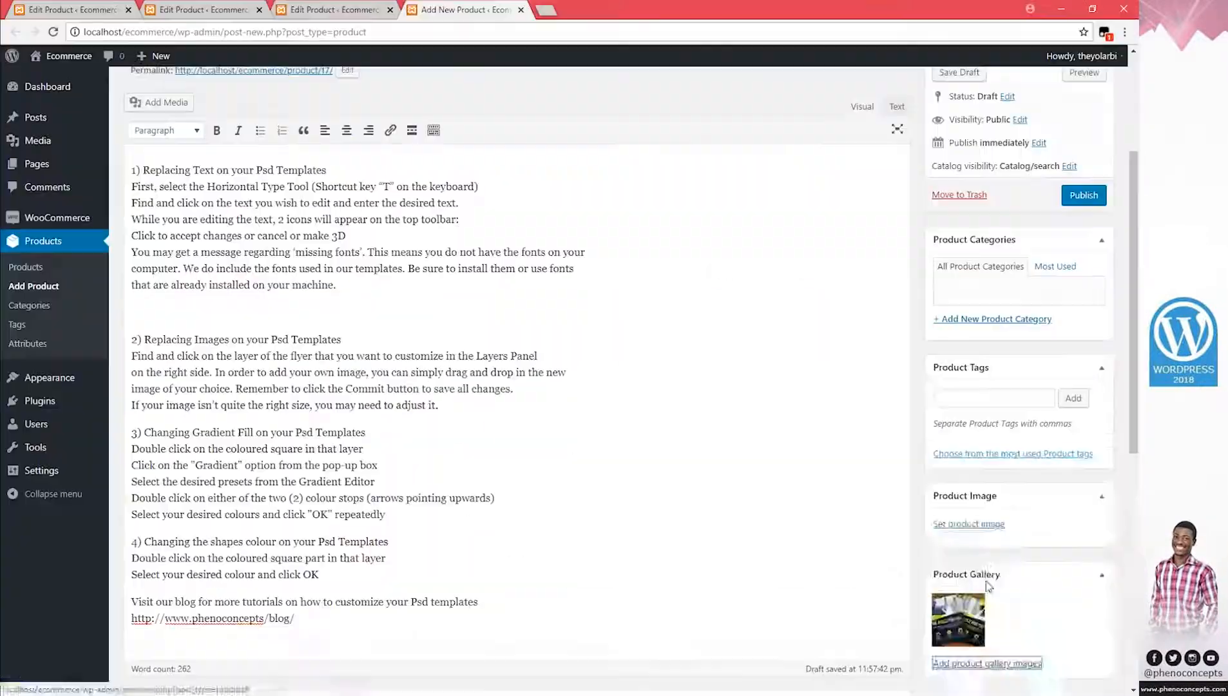
scroll(988, 587, "up", 3)
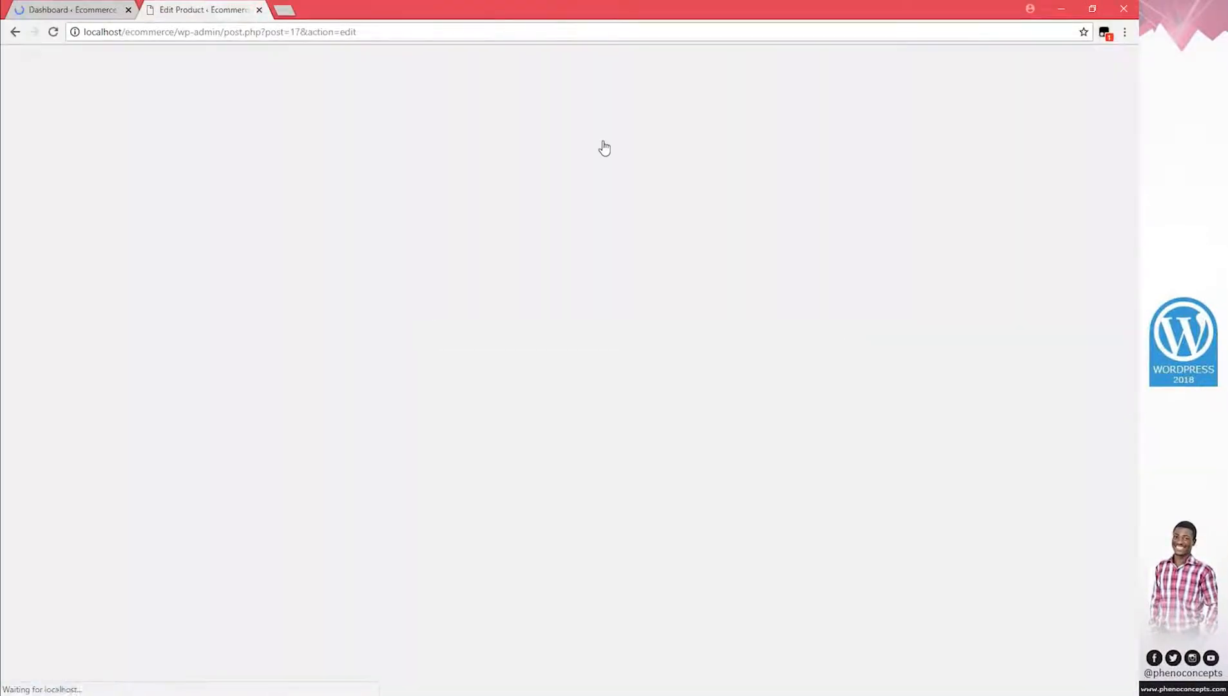
Close the product tab, go to Appearance > Menus, and open the live site in a new tab
key("ctrl+w")
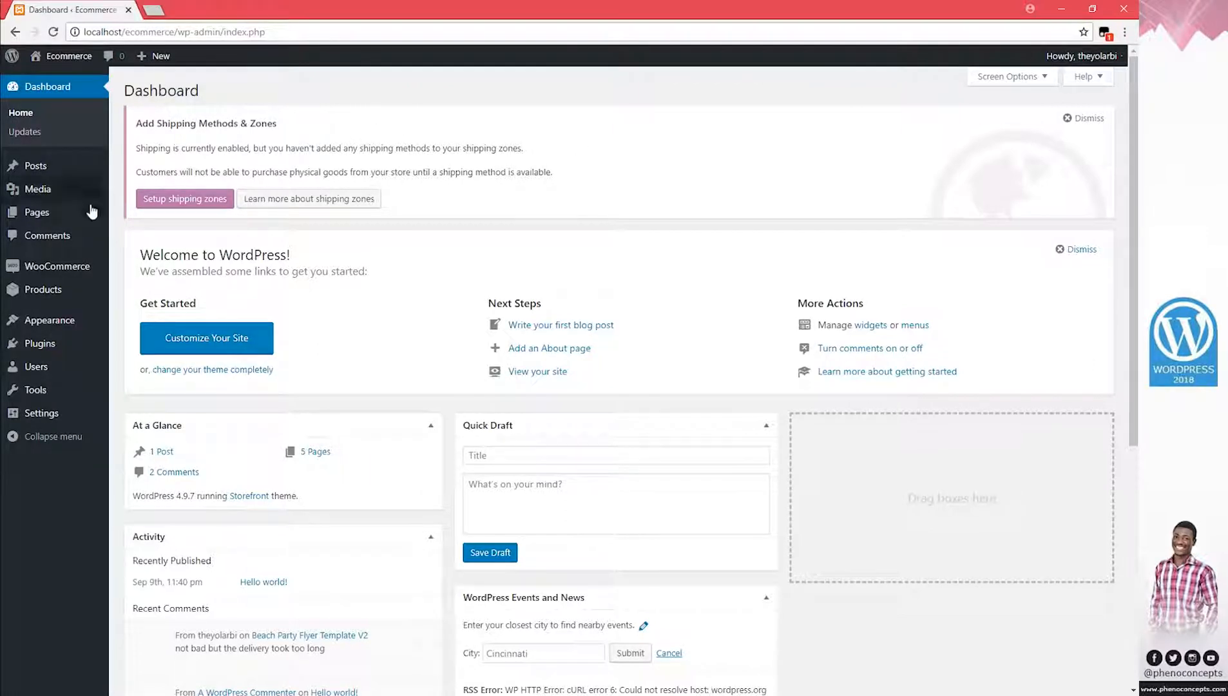
mouse_move(83, 332)
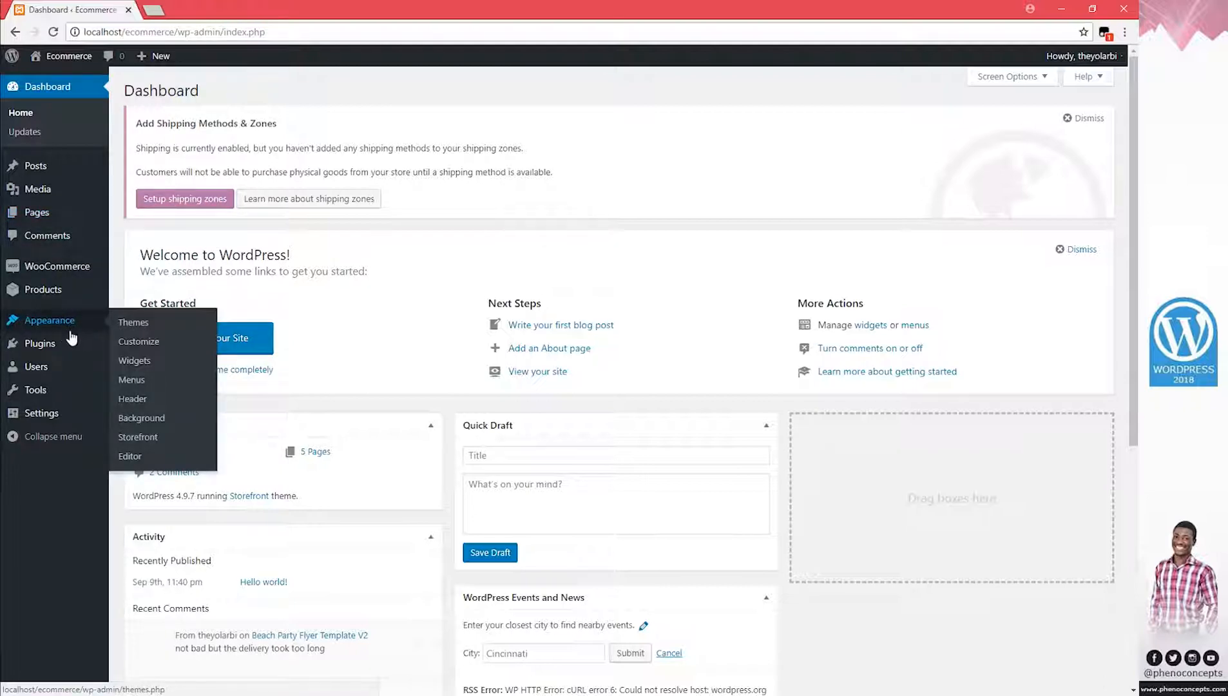
left_click(133, 383)
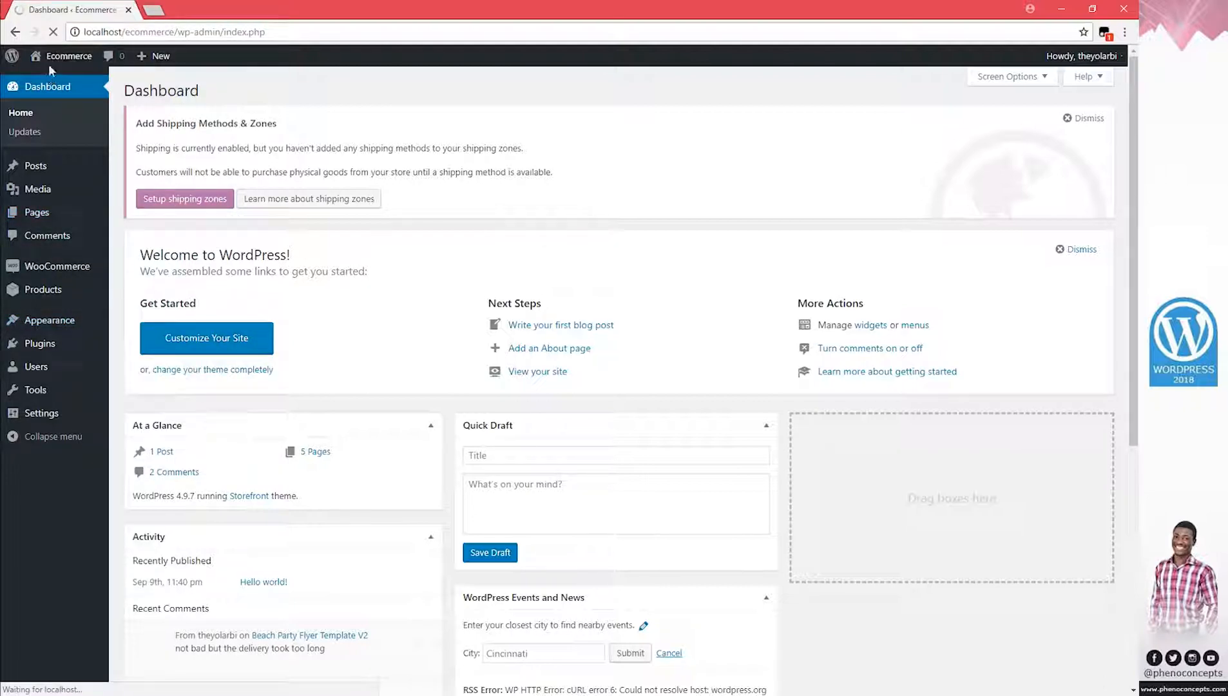
left_click(55, 78)
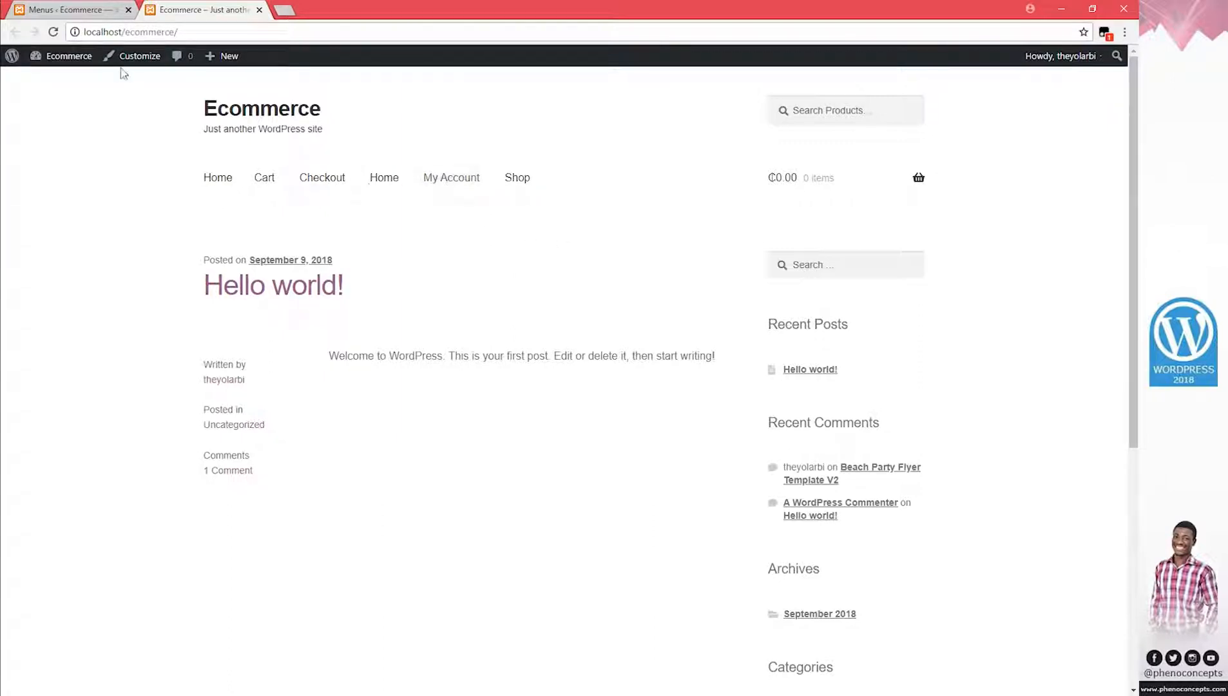
Create a menu named 'main menu' and add all five pages to it
left_click(80, 10)
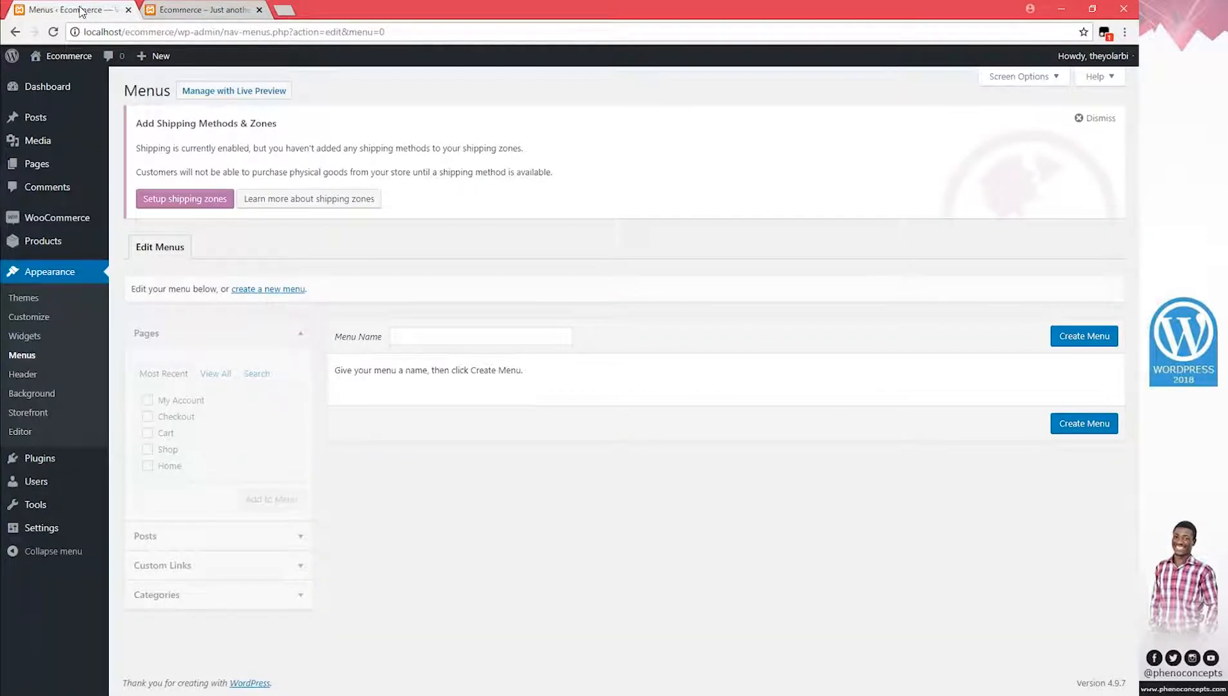
left_click(442, 332)
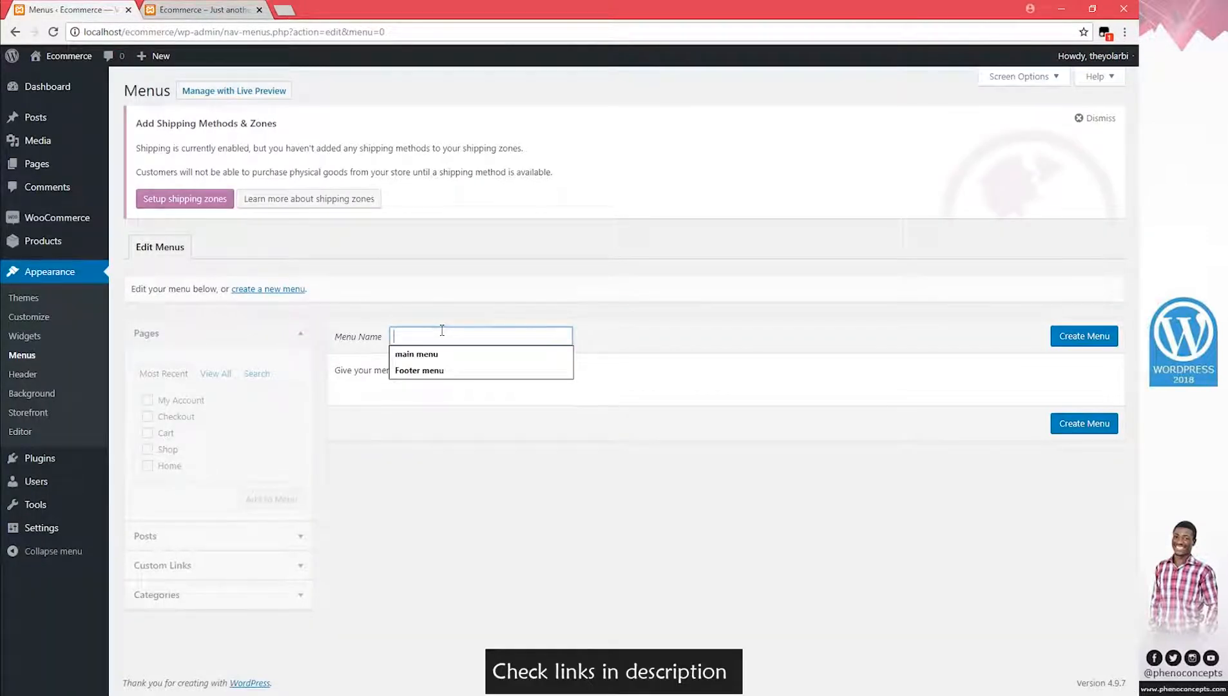
left_click(446, 351)
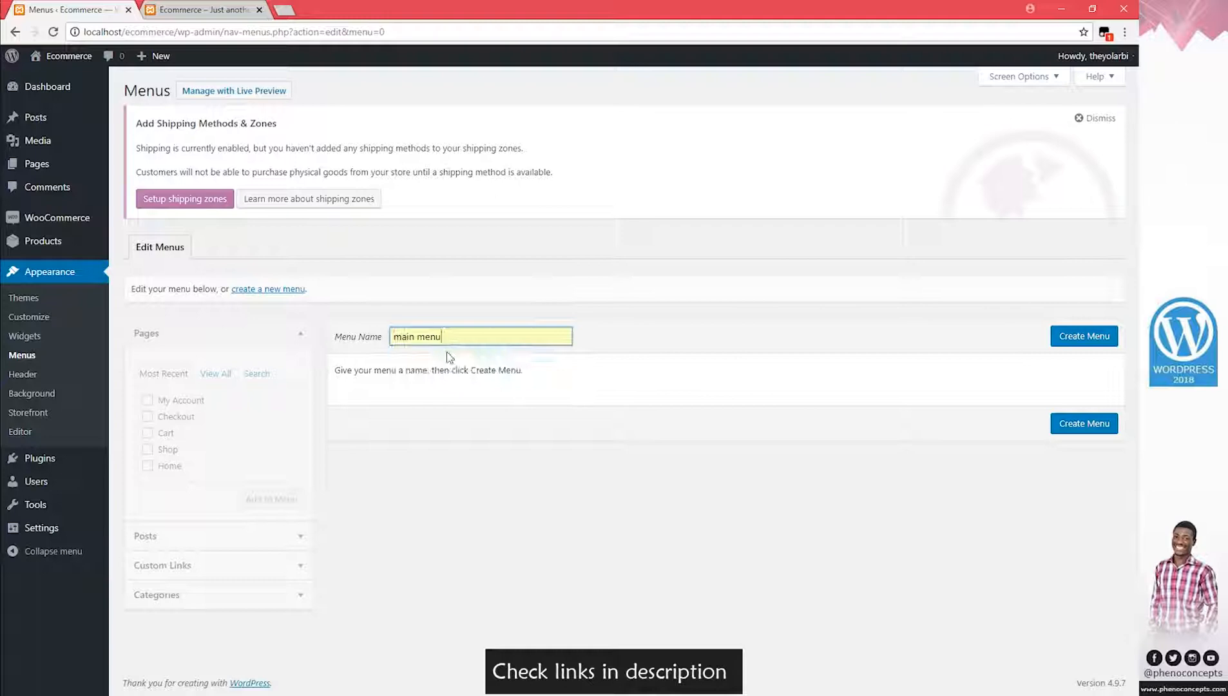
left_click(1086, 332)
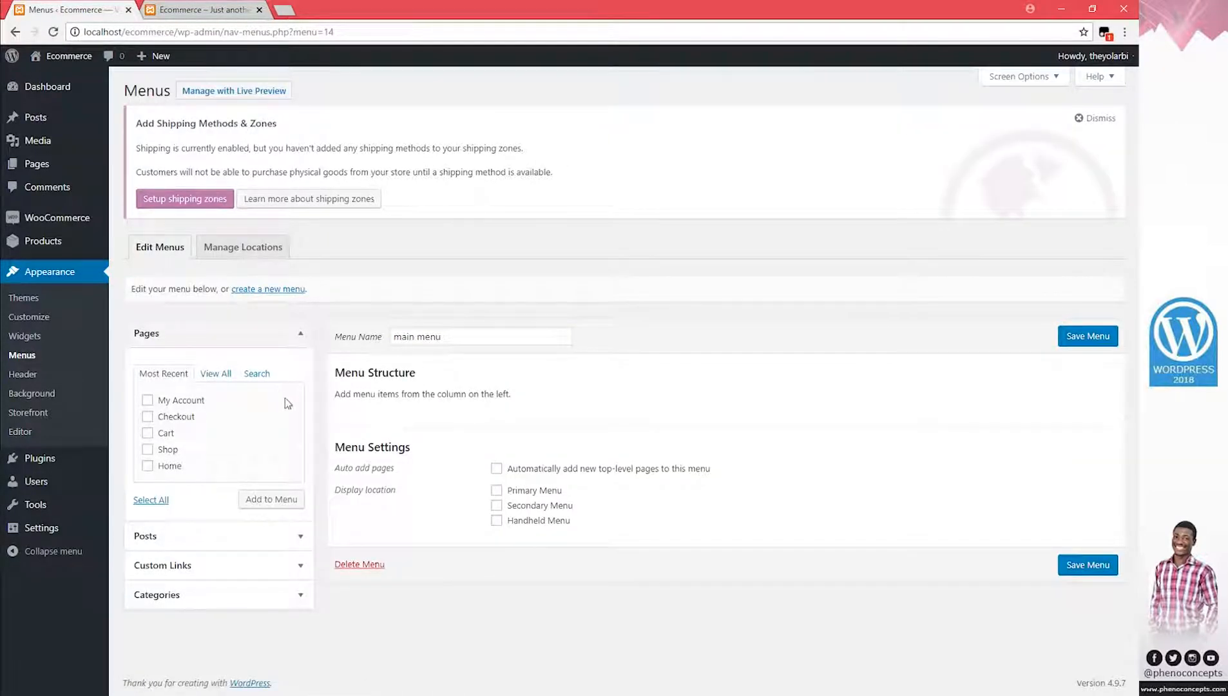
left_click(161, 499)
left_click(282, 505)
Order it Home, Shop, My Account with Cart and Checkout nested, set Primary Menu, and save
scroll(361, 451, "down", 2)
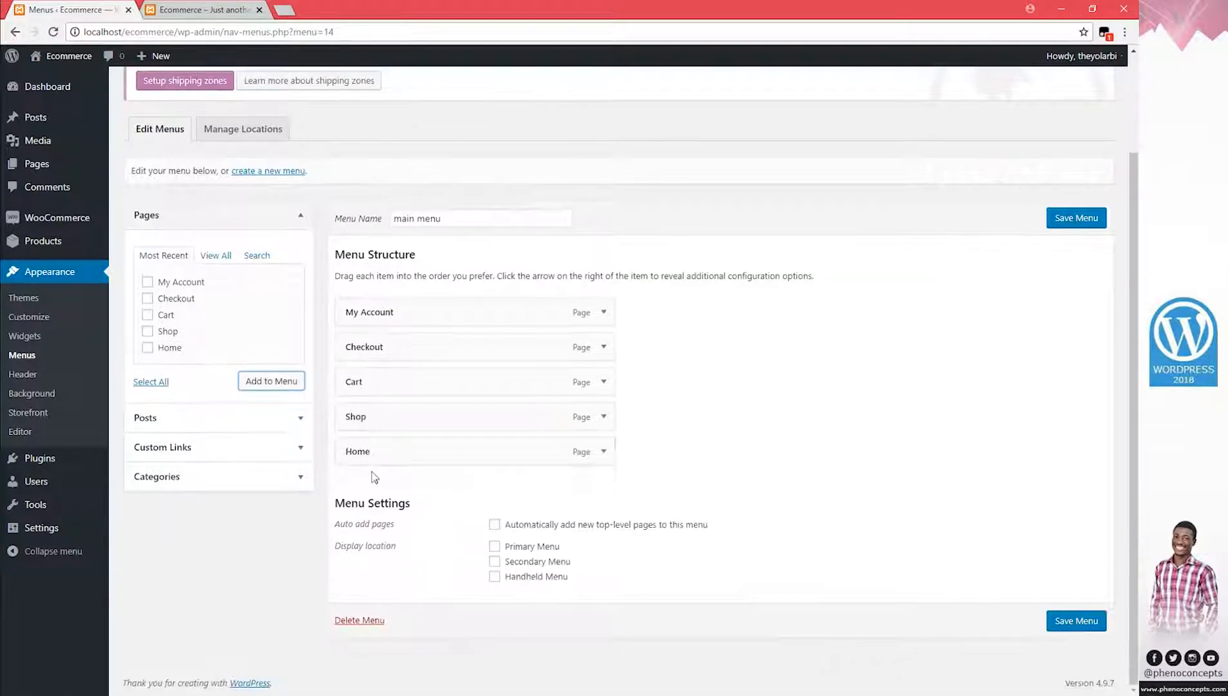
left_click_drag(358, 444, 392, 485)
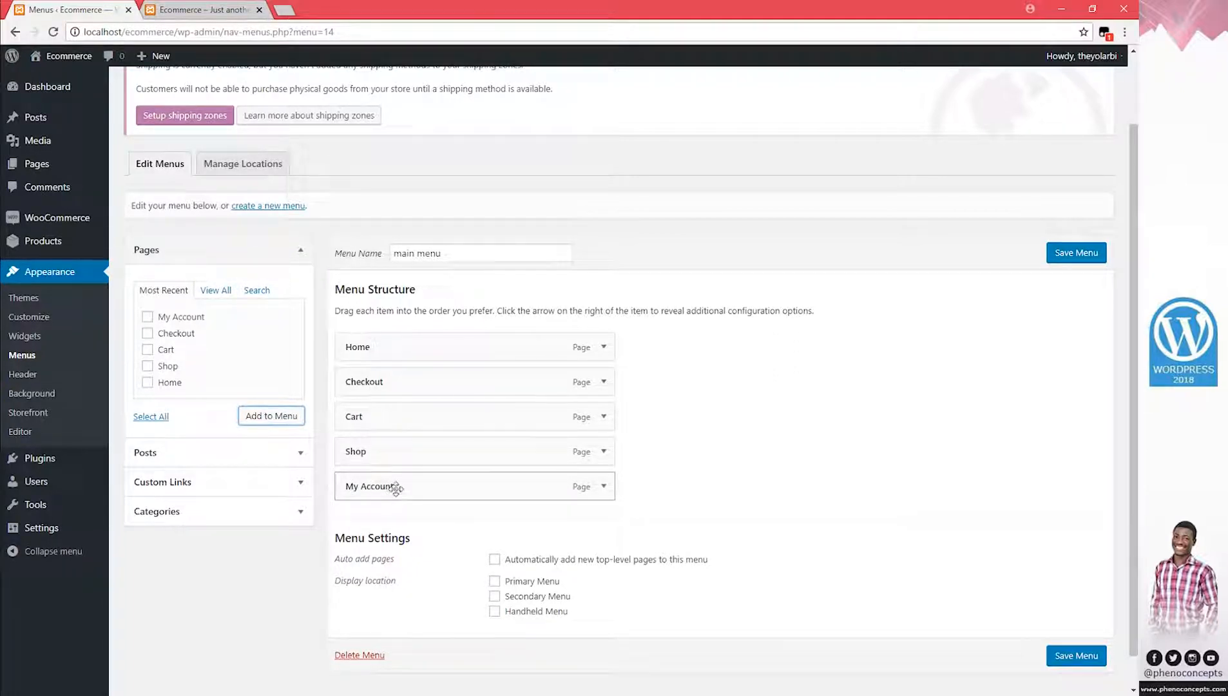
left_click_drag(369, 455, 359, 381)
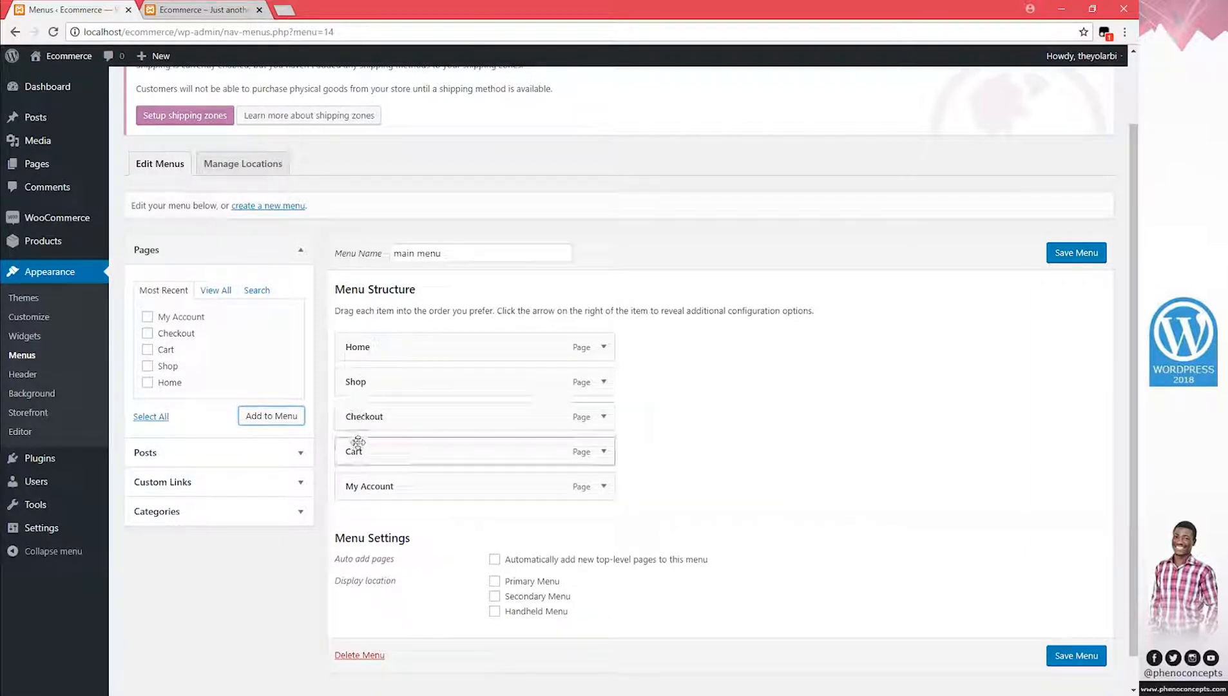
left_click_drag(354, 445, 381, 484)
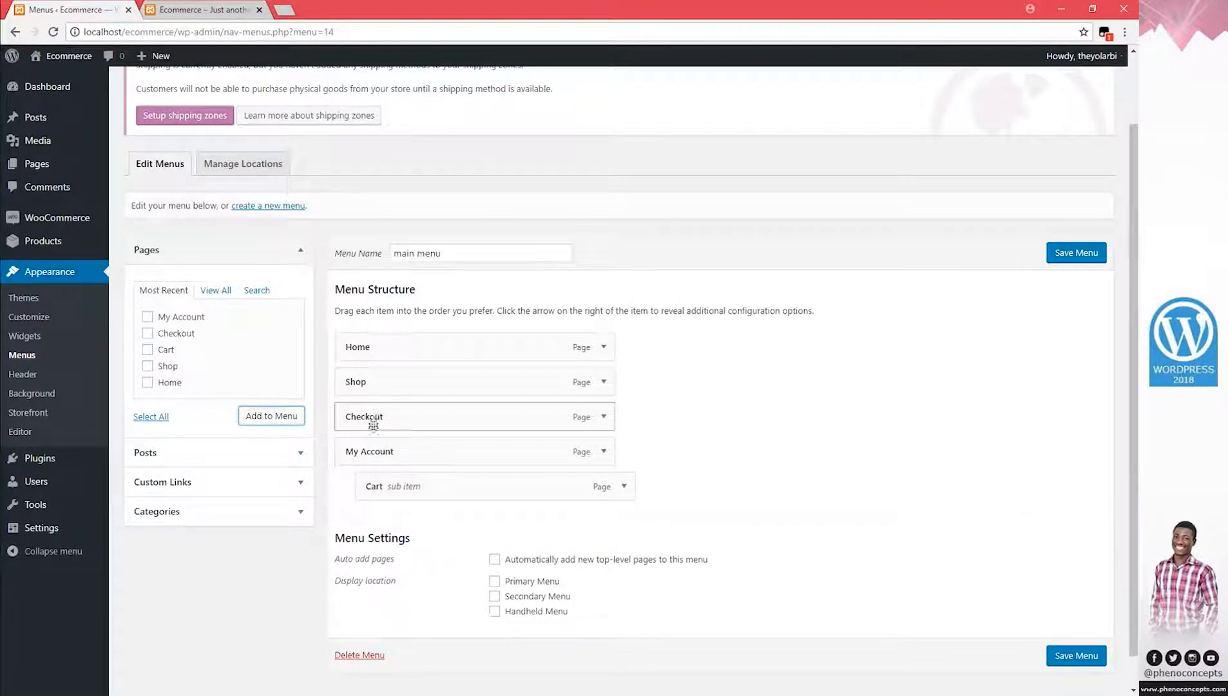
left_click_drag(365, 417, 404, 487)
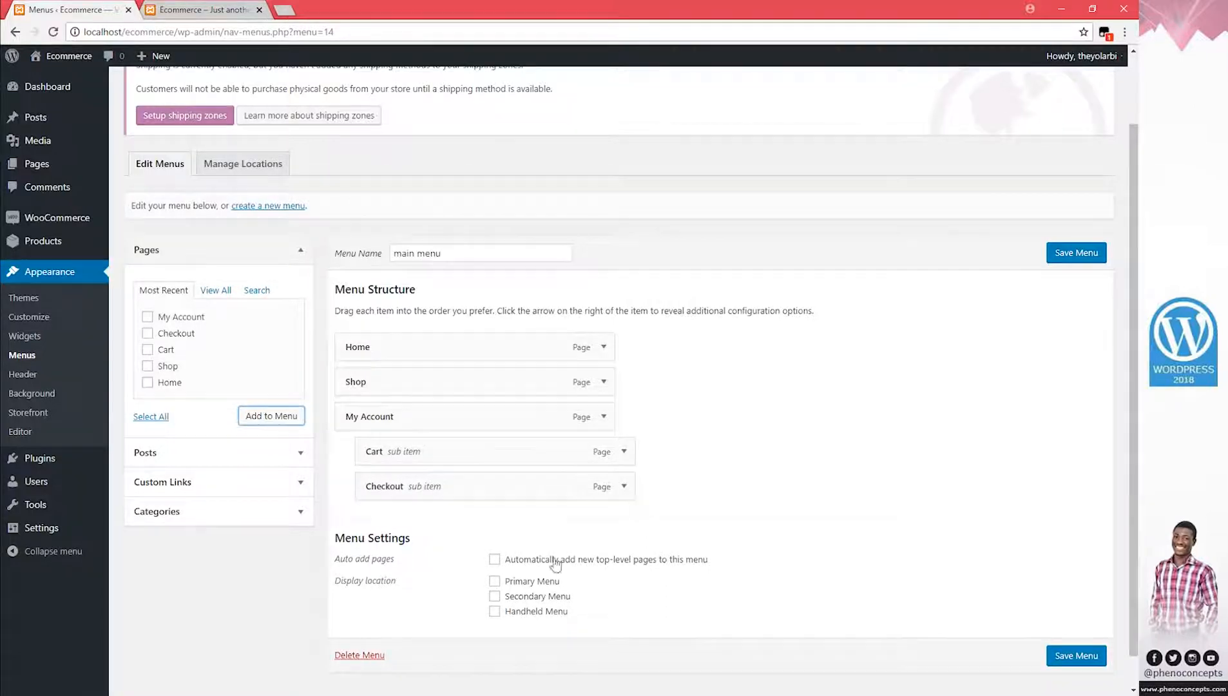
scroll(551, 560, "down", 1)
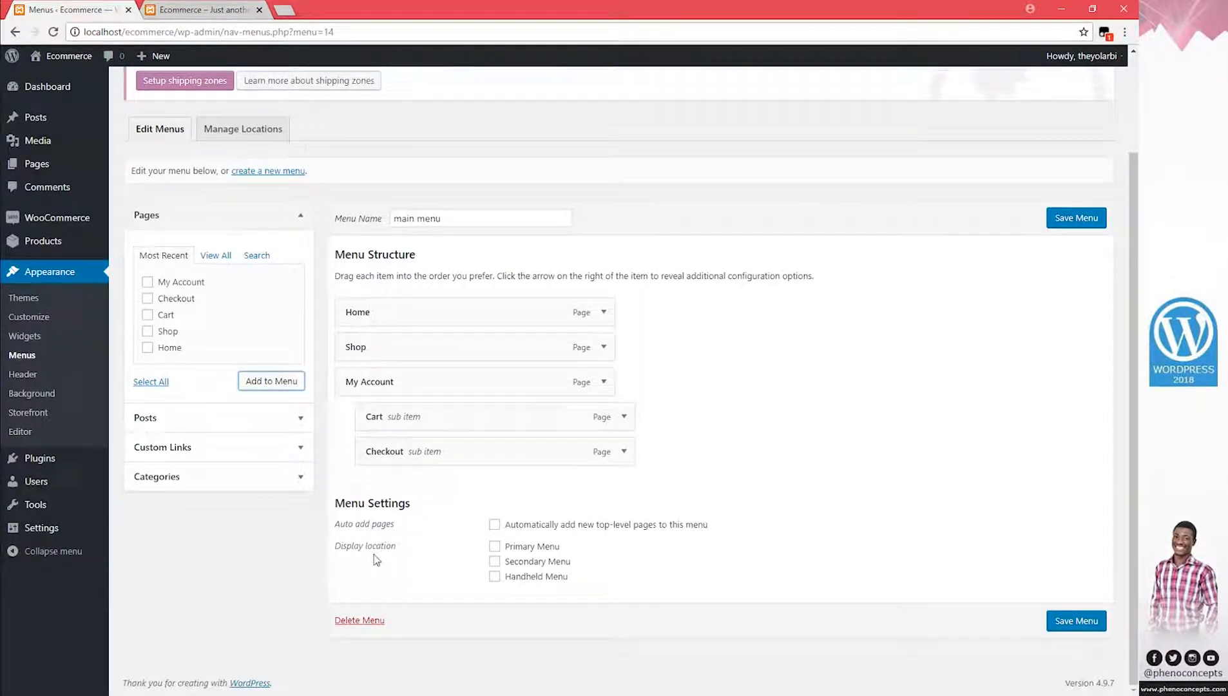
left_click(496, 549)
left_click(1086, 224)
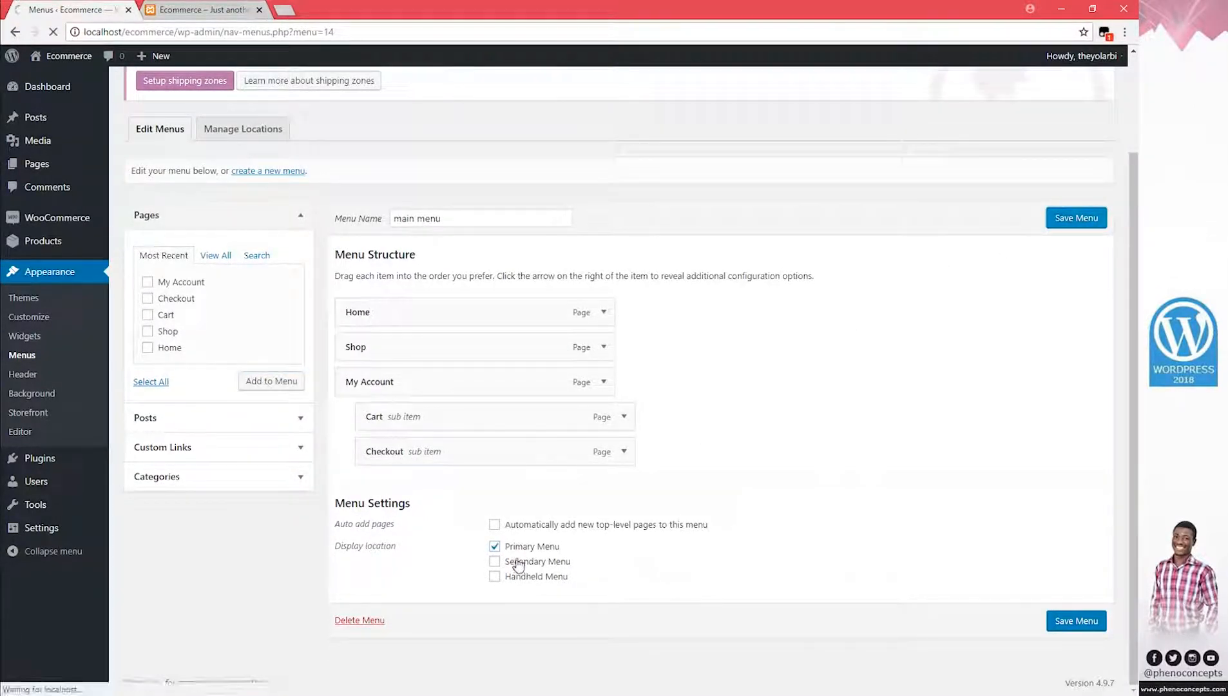
Check the storefront, then also tick Secondary Menu and Handheld Menu locations and save
left_click(203, 9)
key("F5")
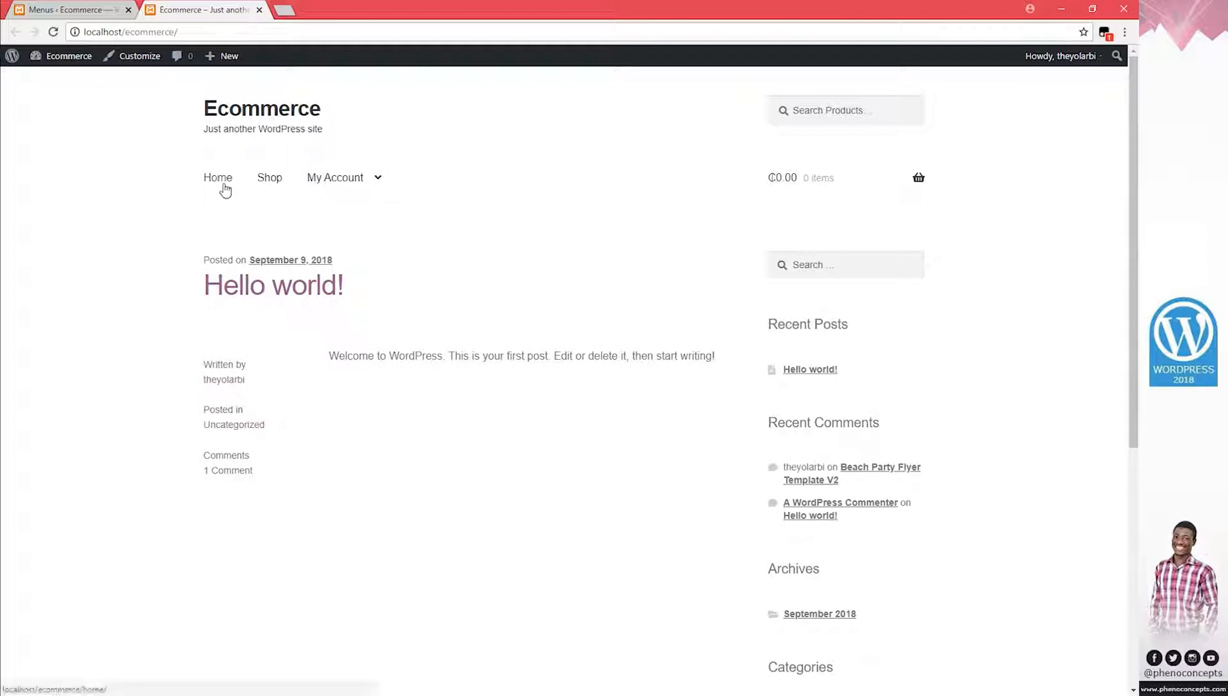
mouse_move(332, 187)
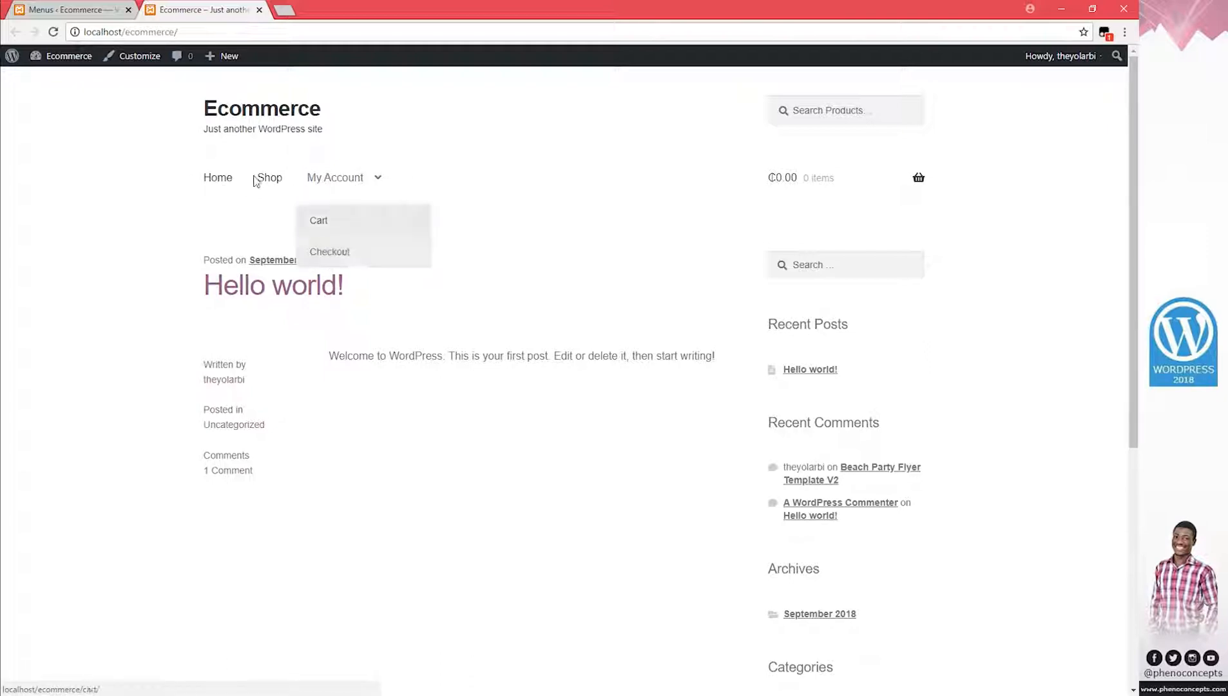
left_click(68, 9)
scroll(601, 556, "down", 3)
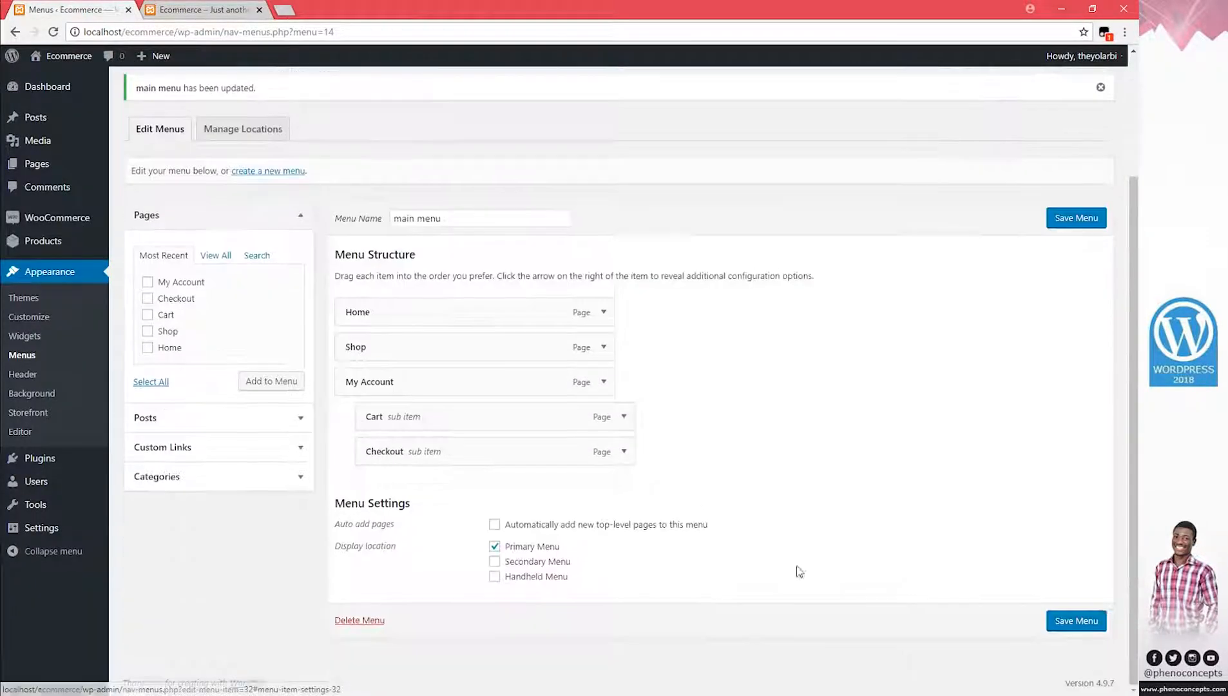
left_click(494, 562)
left_click(495, 576)
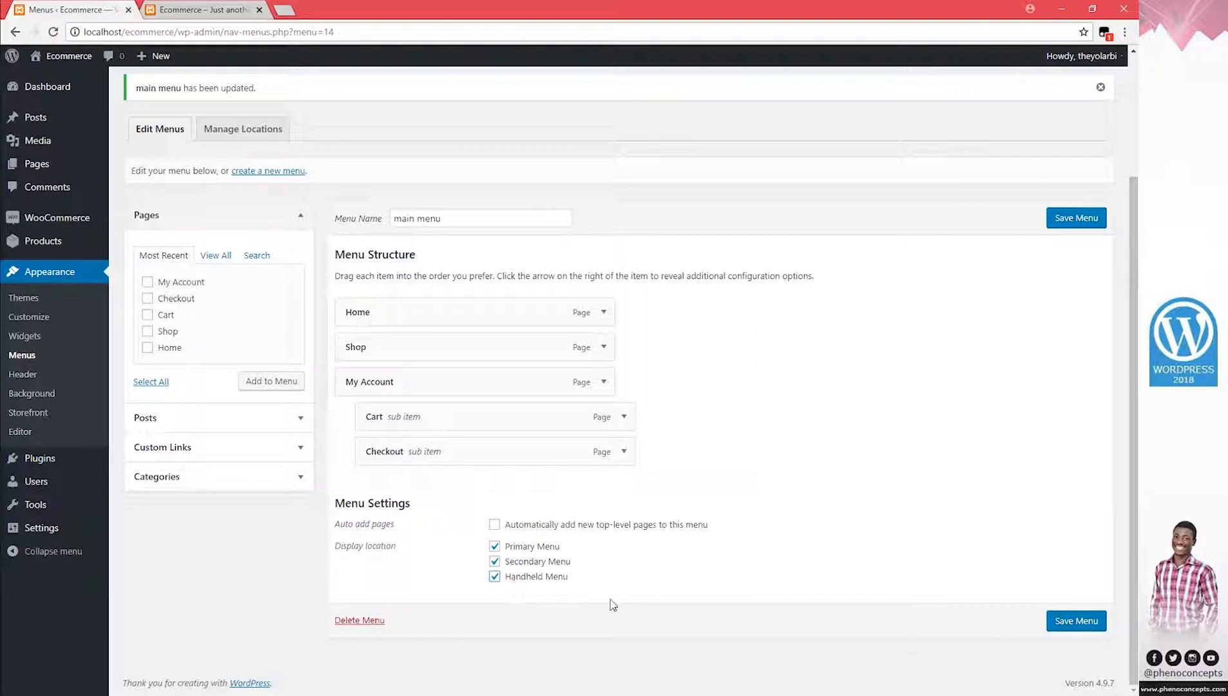
left_click(1076, 219)
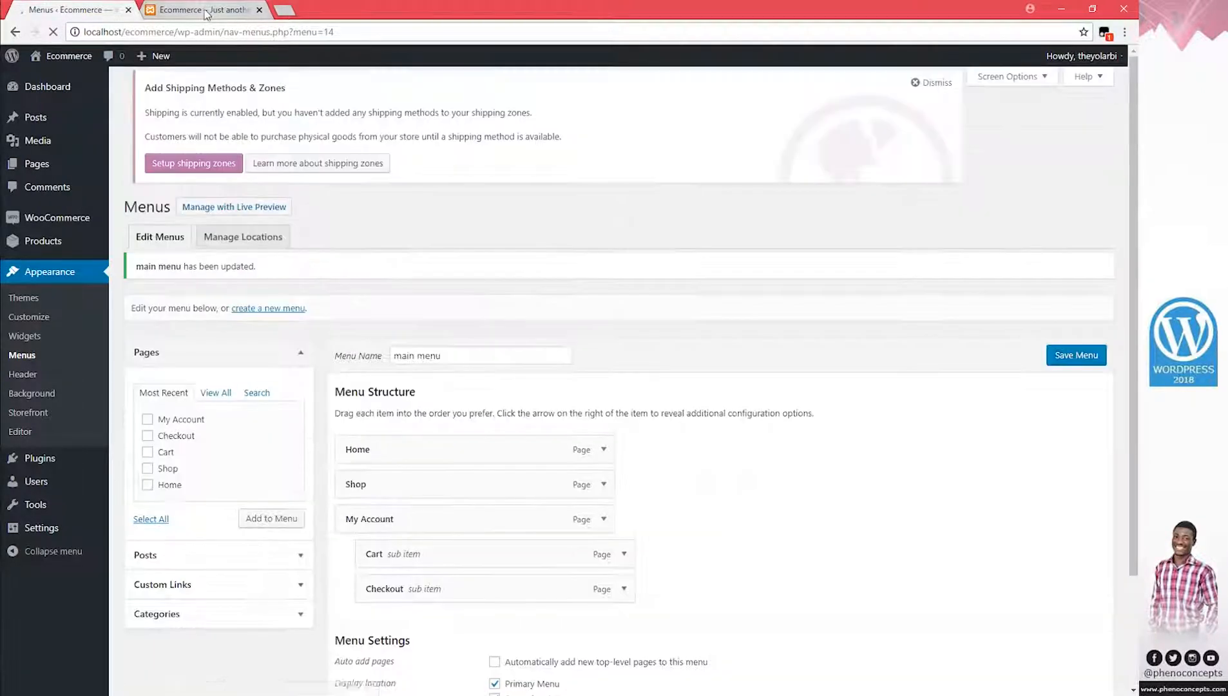
Reload the storefront to confirm the menu at the top right, then restore down the window
left_click(203, 10)
key("F5")
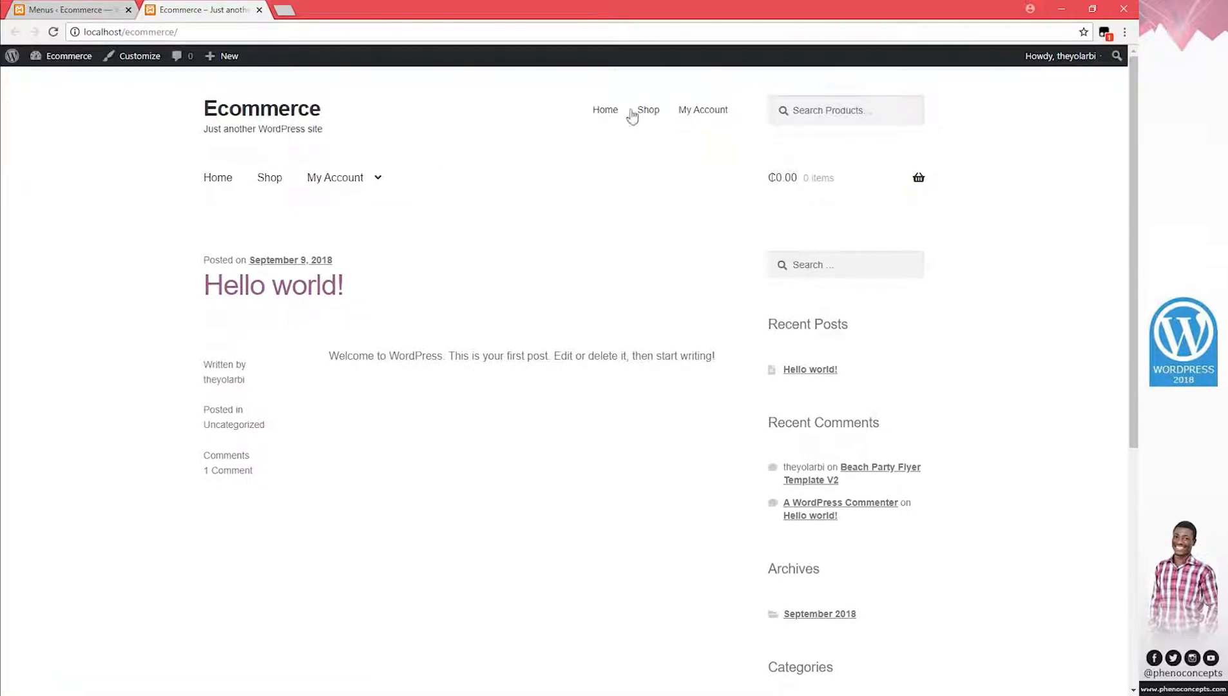
mouse_move(700, 114)
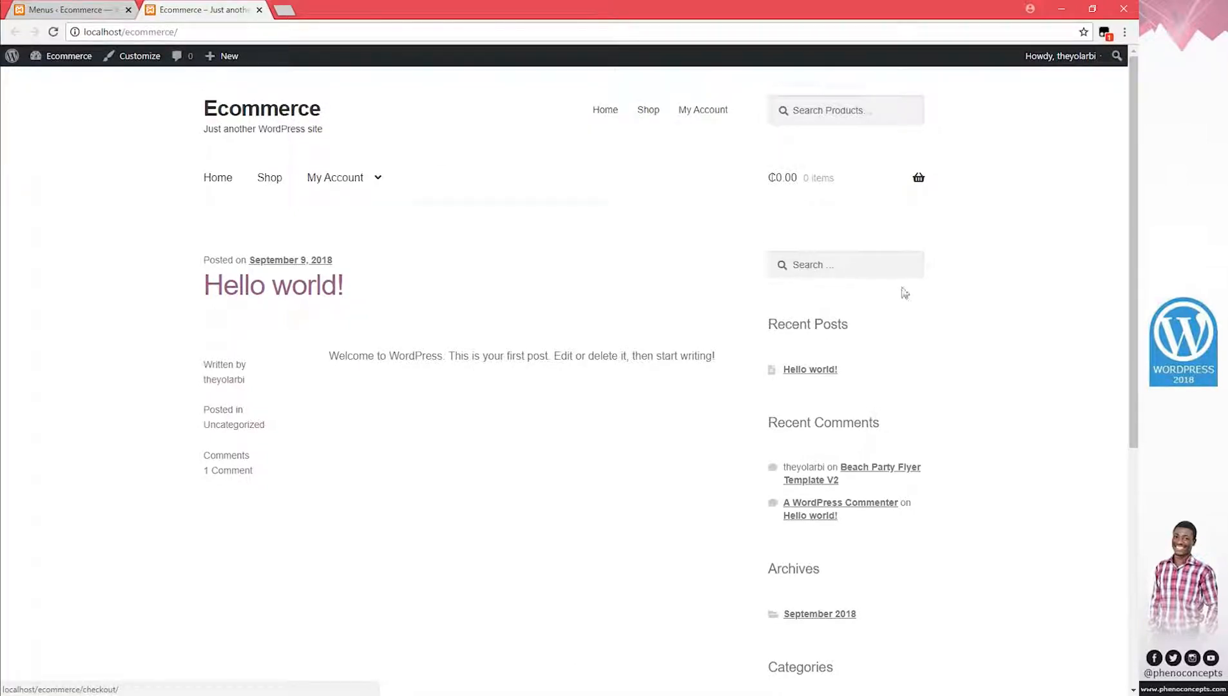
scroll(1025, 324, "down", 6)
scroll(1031, 324, "up", 6)
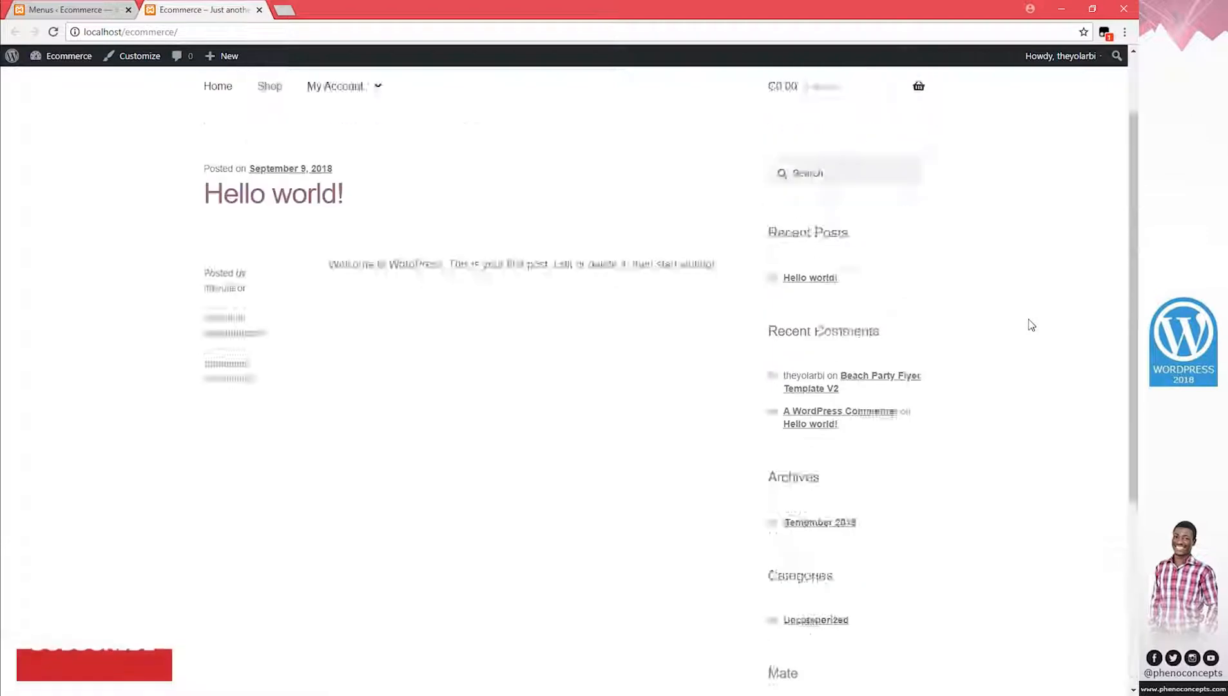
left_click(1092, 8)
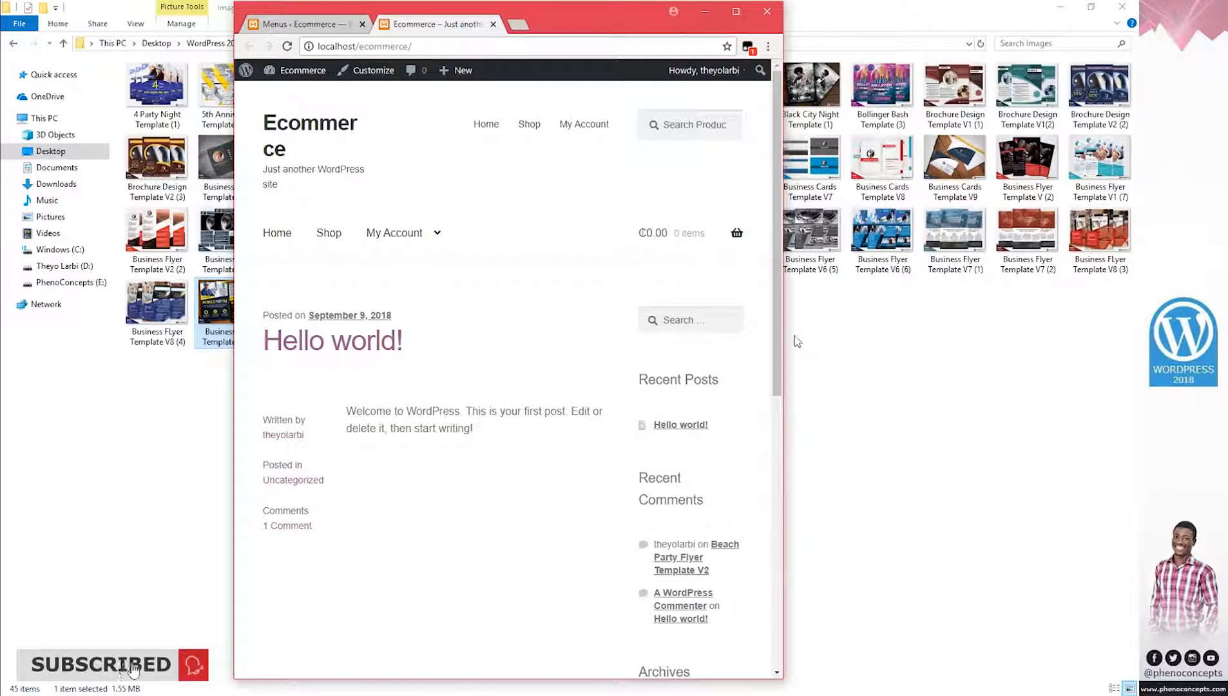
Narrow the browser to view the mobile layout and empty cart, then maximize again
left_click_drag(785, 338, 533, 335)
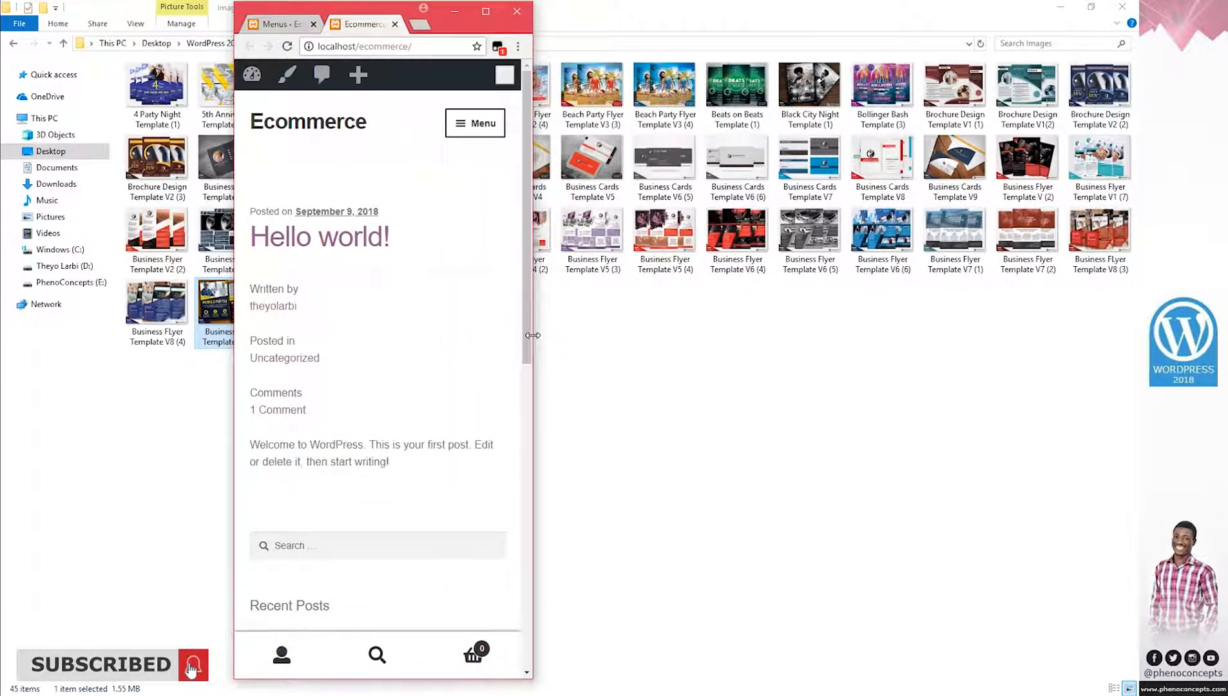
left_click(484, 654)
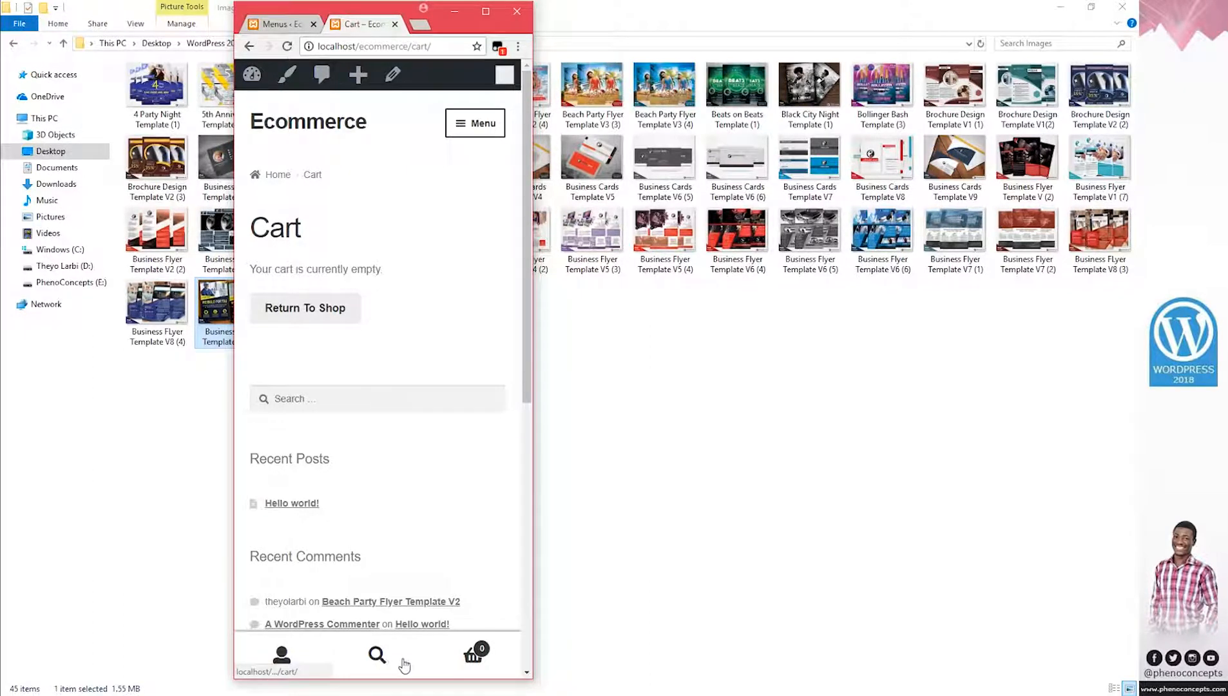
left_click(486, 11)
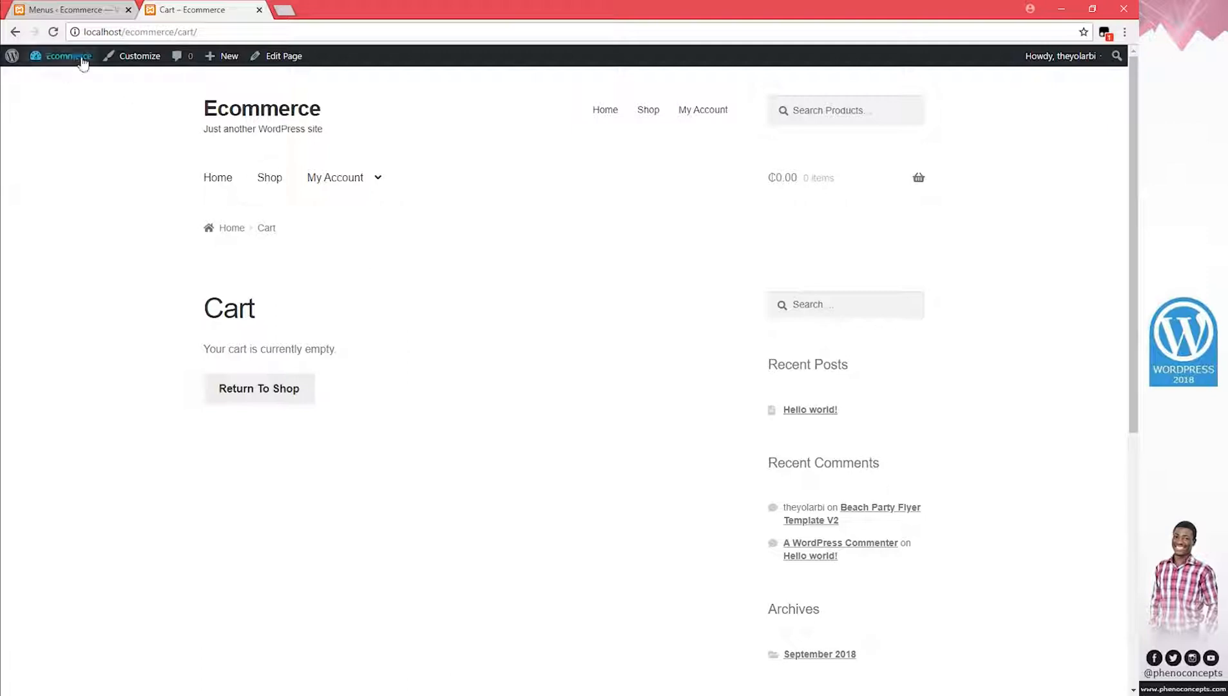
Open the Shop page listing 6 products from the storefront nav, then return to the admin
left_click(70, 9)
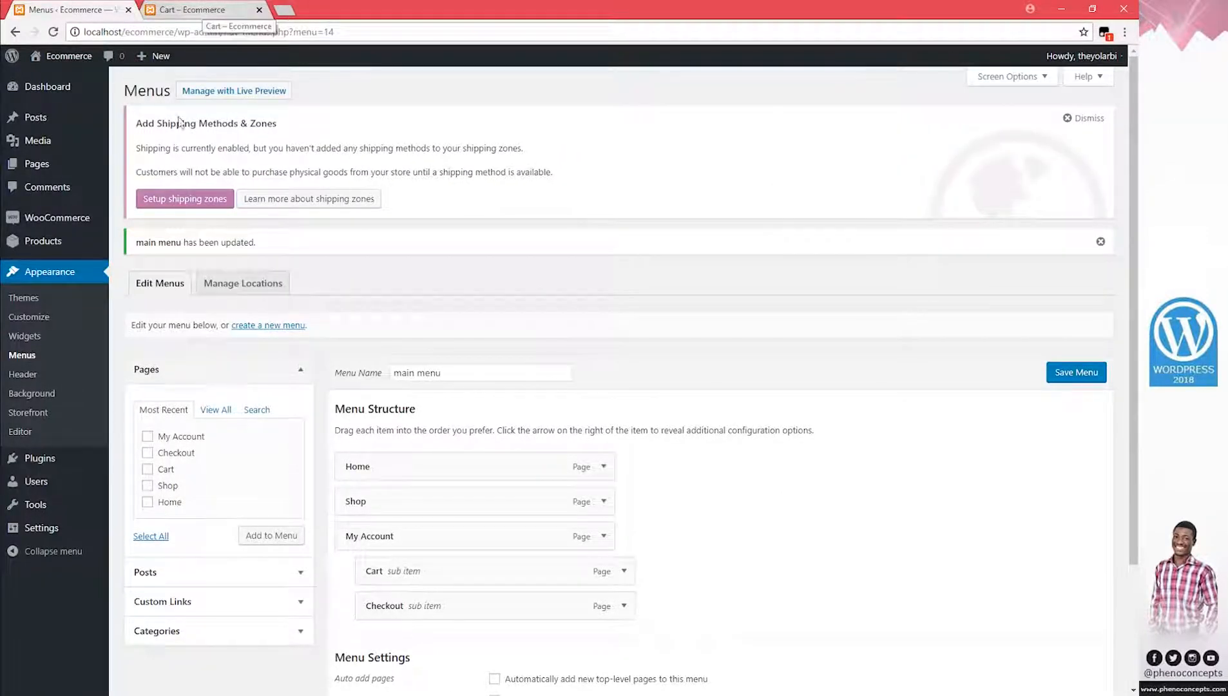
left_click(216, 11)
left_click(271, 177)
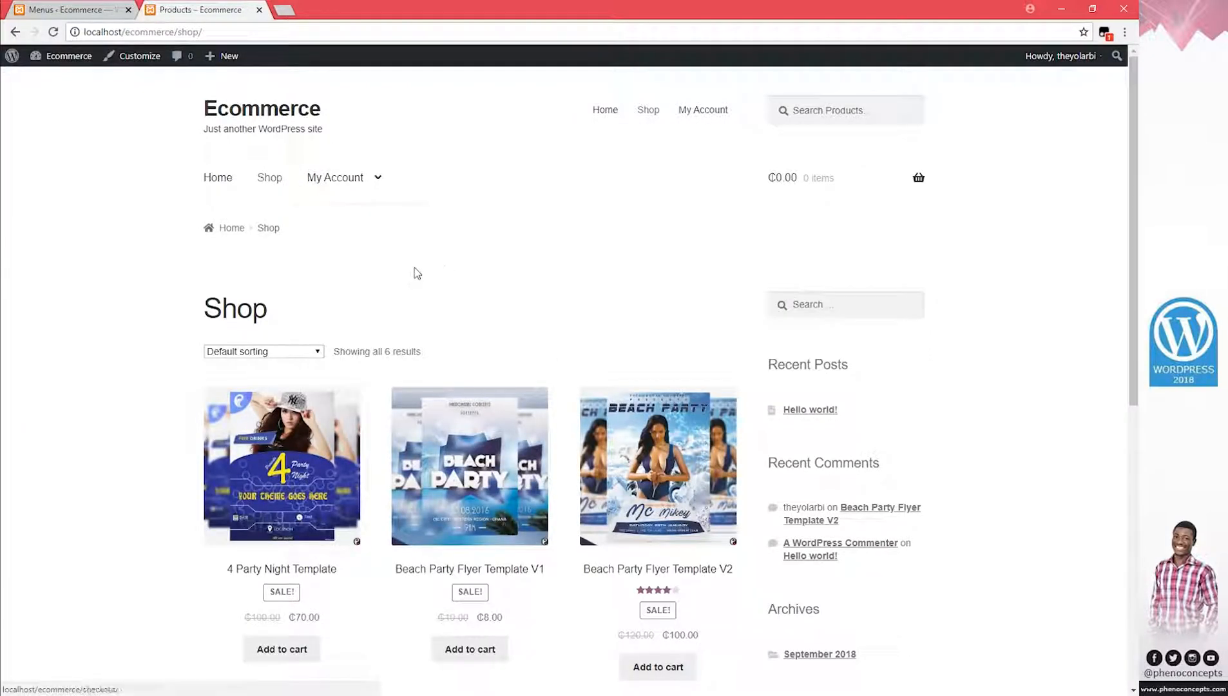
left_click(108, 14)
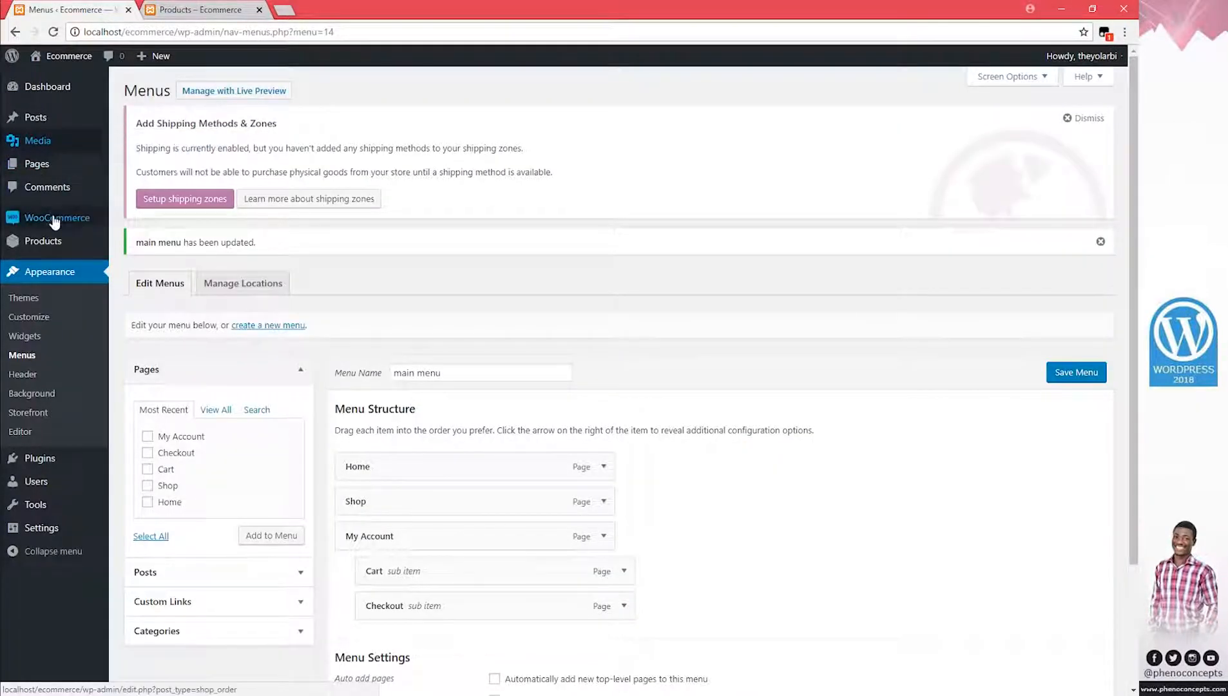
Dismiss the shipping-zones notice, set Shipping Location(s) to 'Disable shipping & shipping calculations', and save
mouse_move(55, 222)
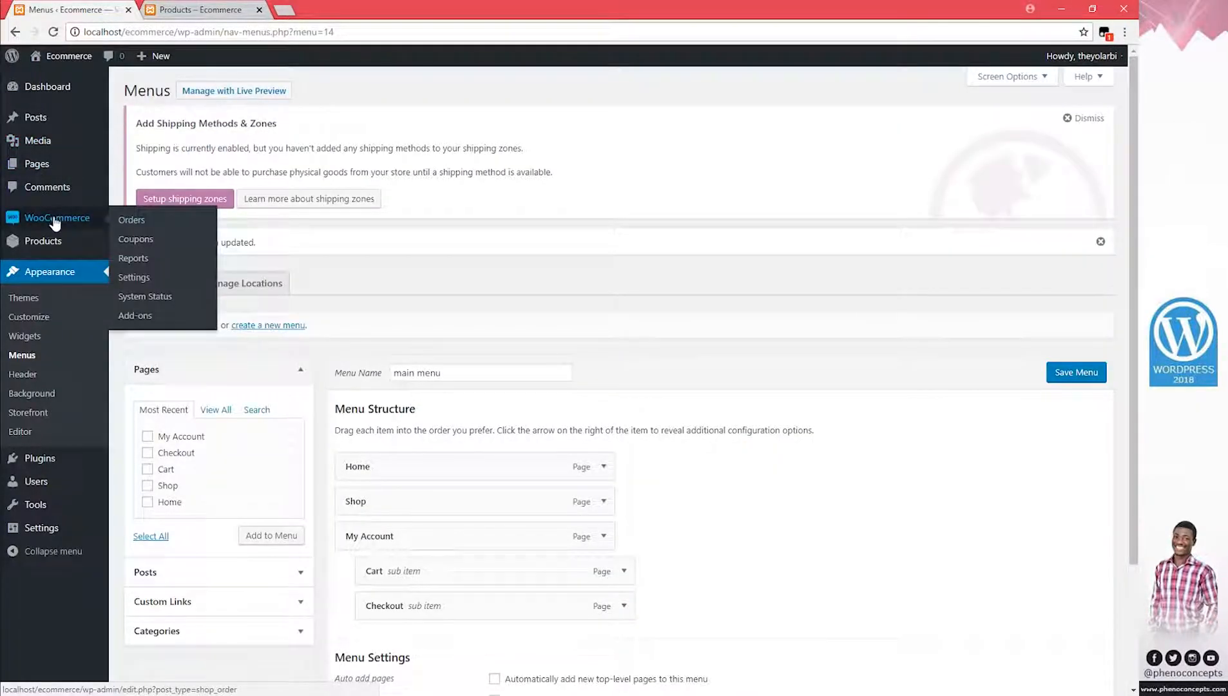
left_click(138, 286)
scroll(237, 317, "down", 2)
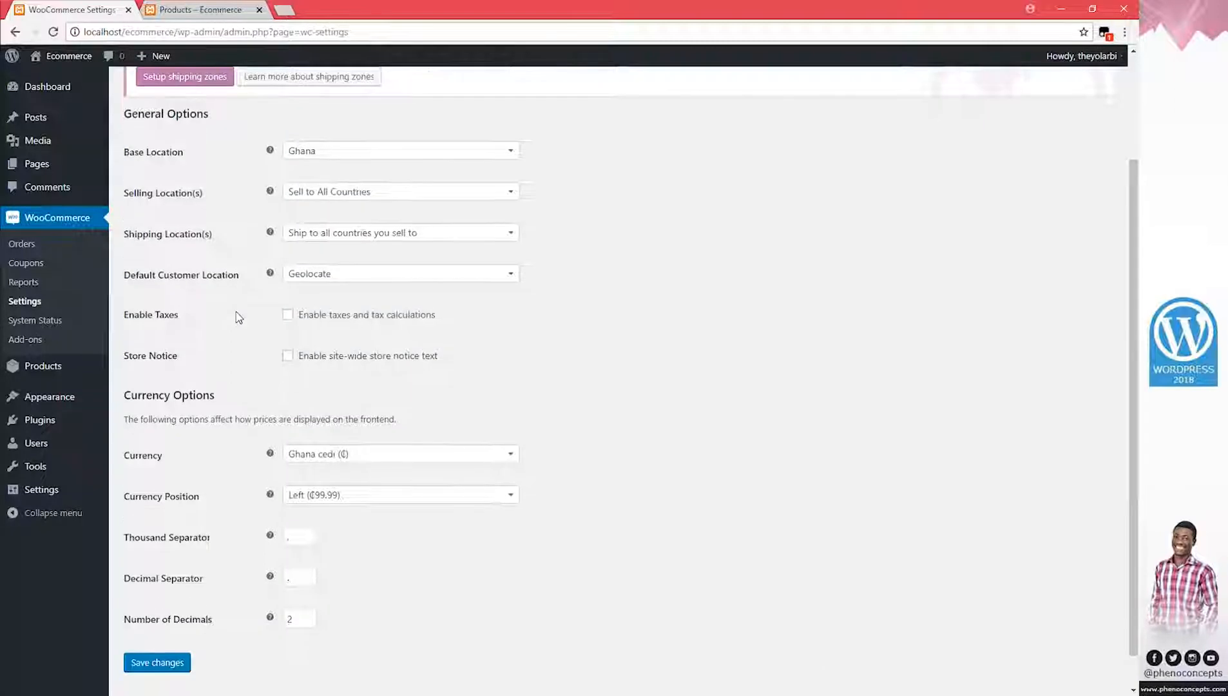
scroll(237, 317, "up", 2)
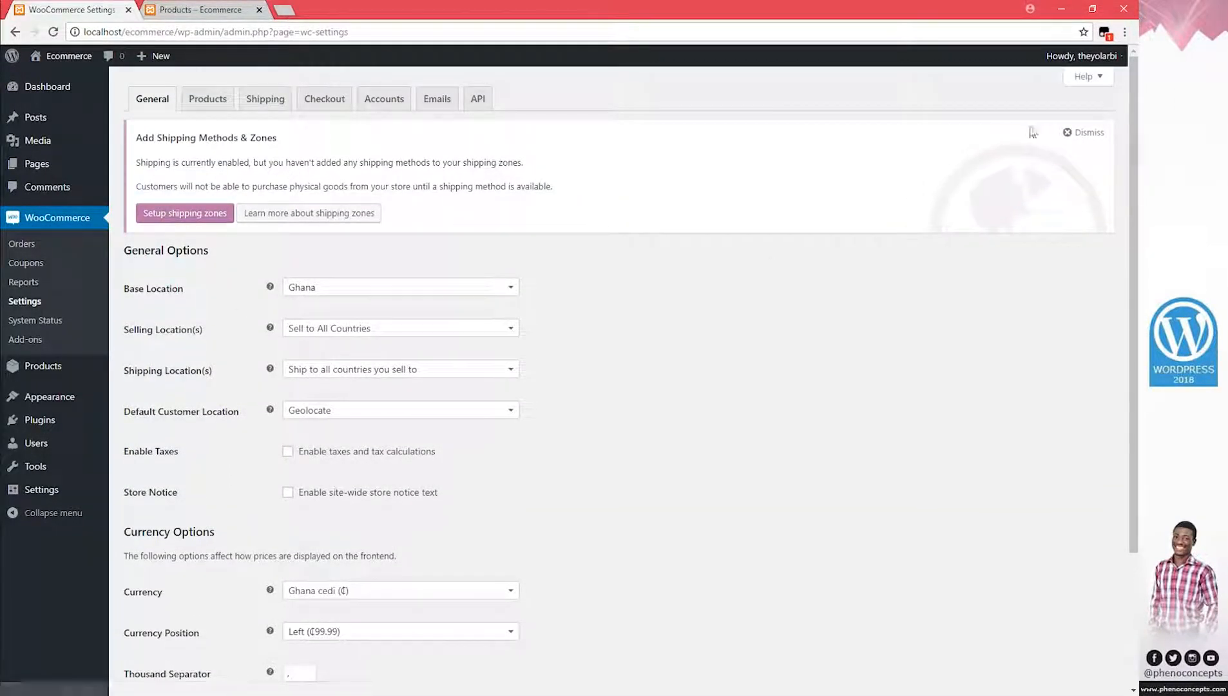
left_click(1086, 133)
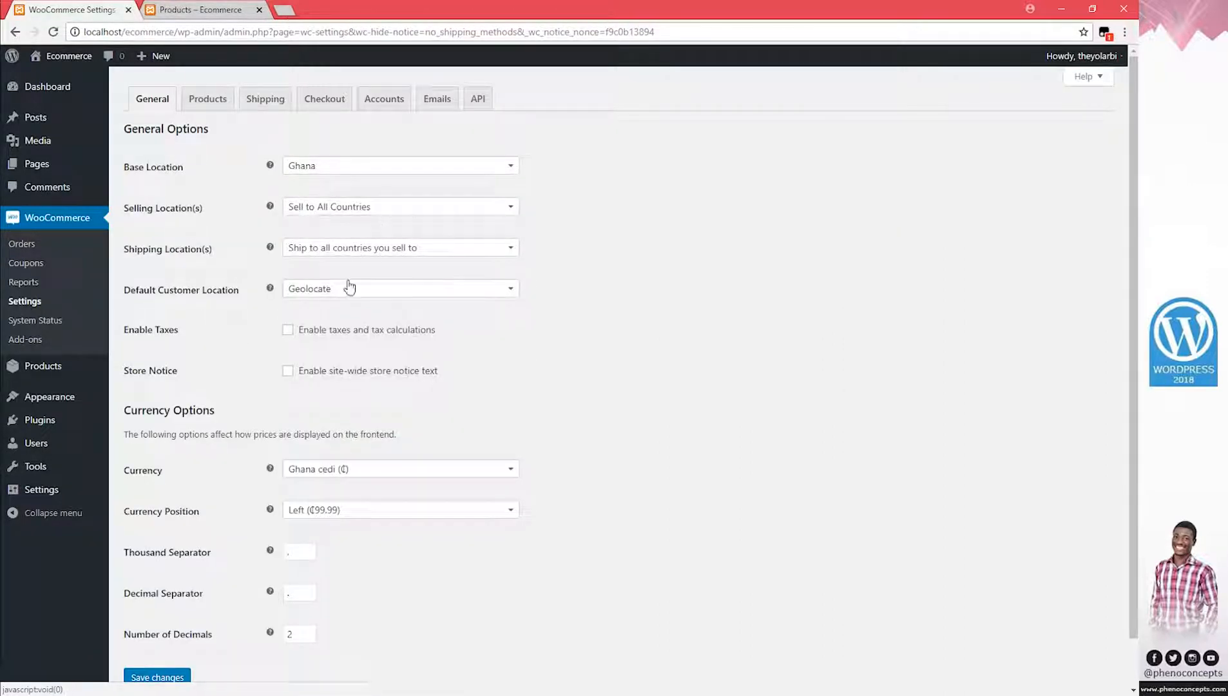
left_click(442, 253)
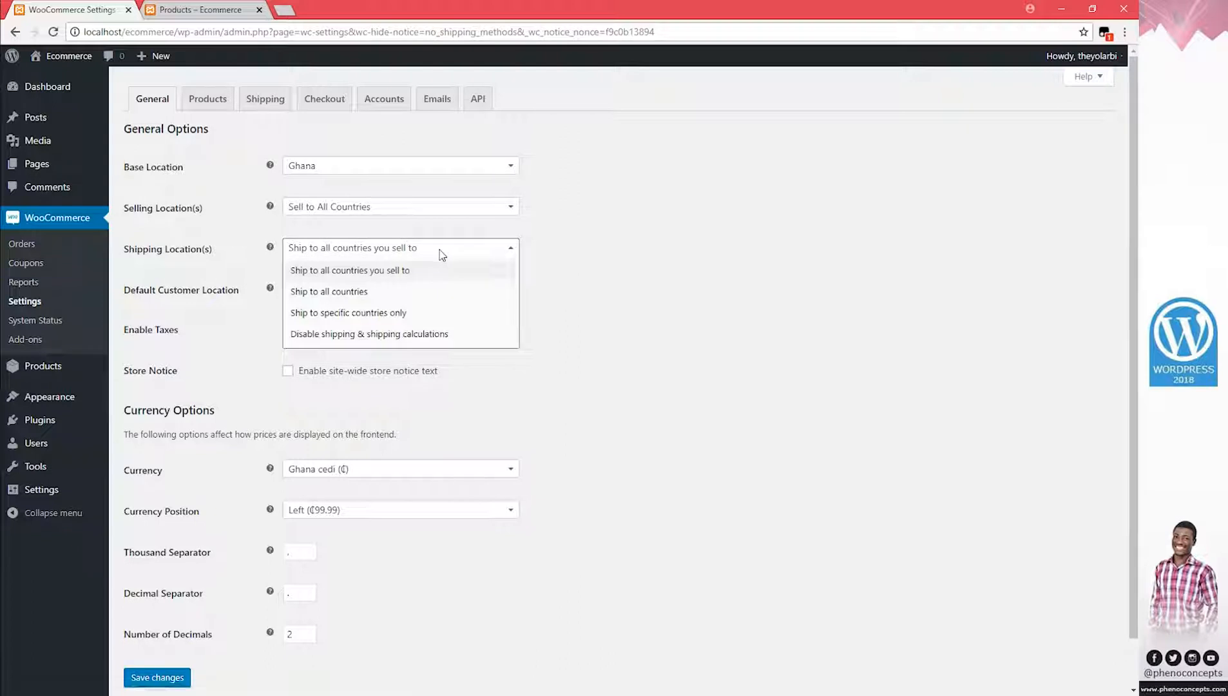
left_click(429, 335)
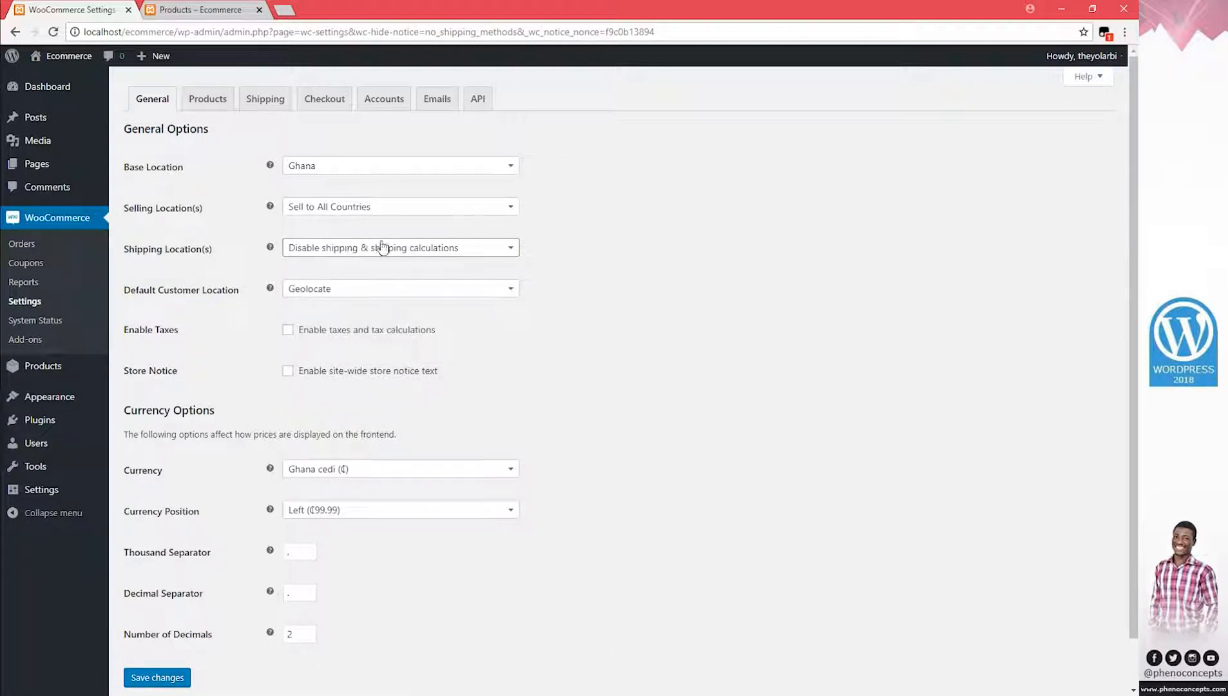
scroll(534, 266, "down", 1)
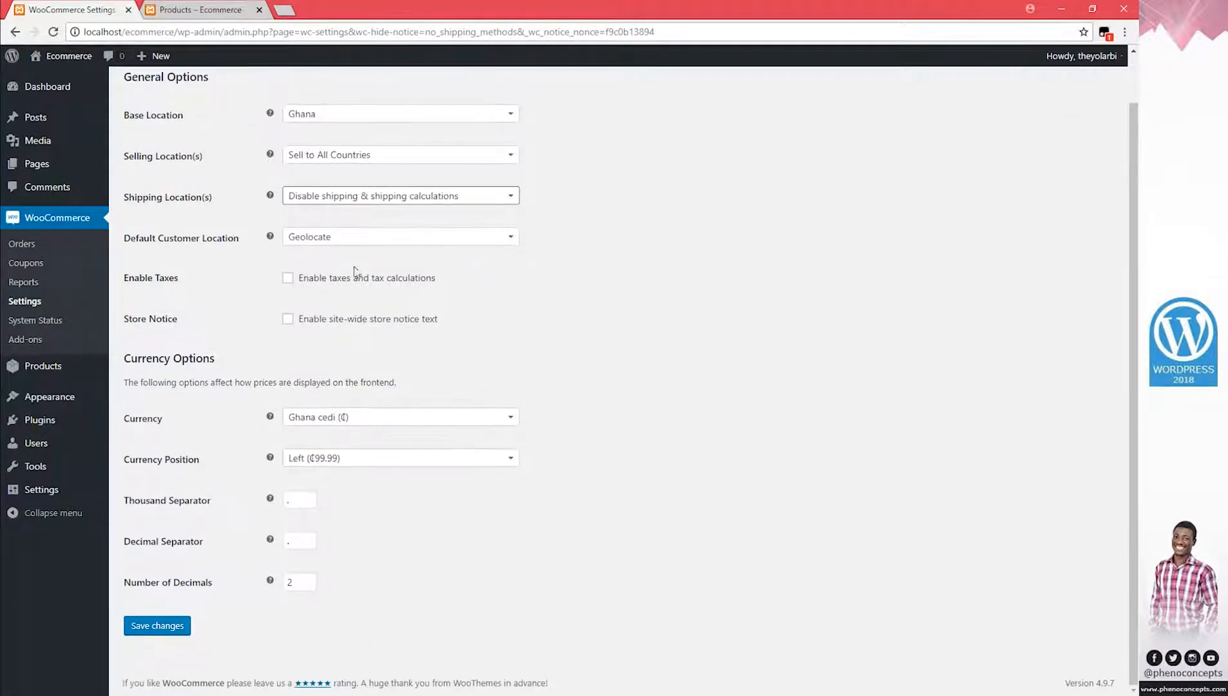
left_click(169, 629)
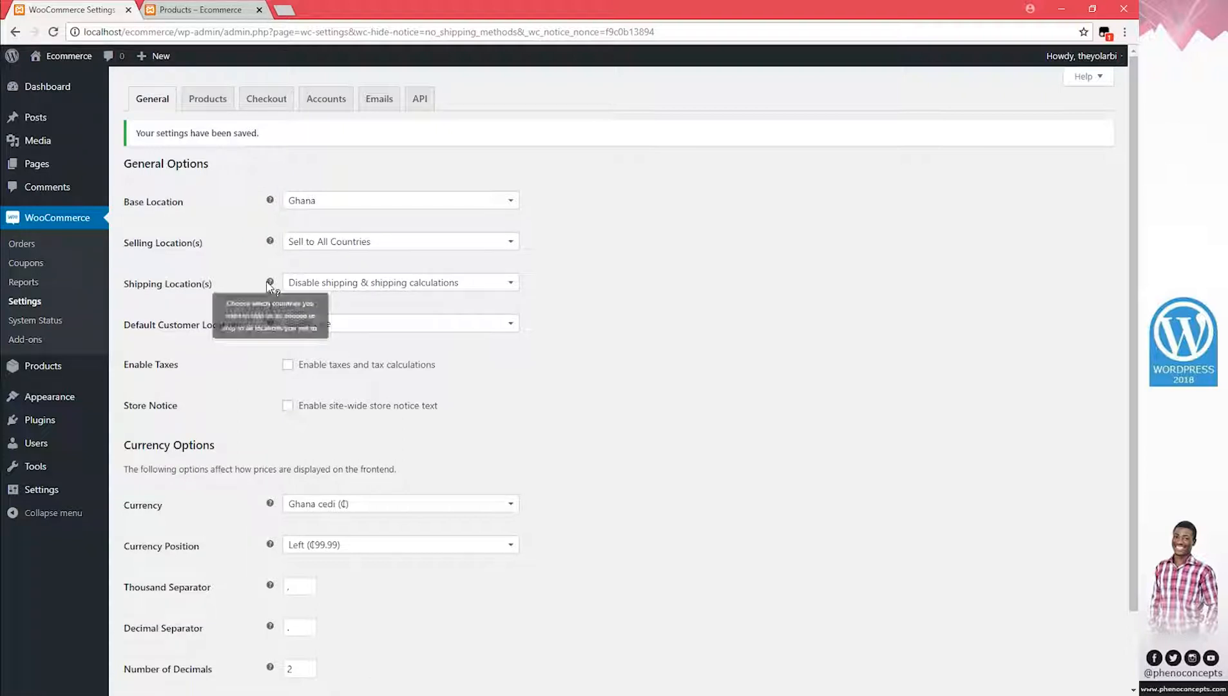
Set the product Dimensions Unit to cm and go to the Products Display settings
left_click(209, 101)
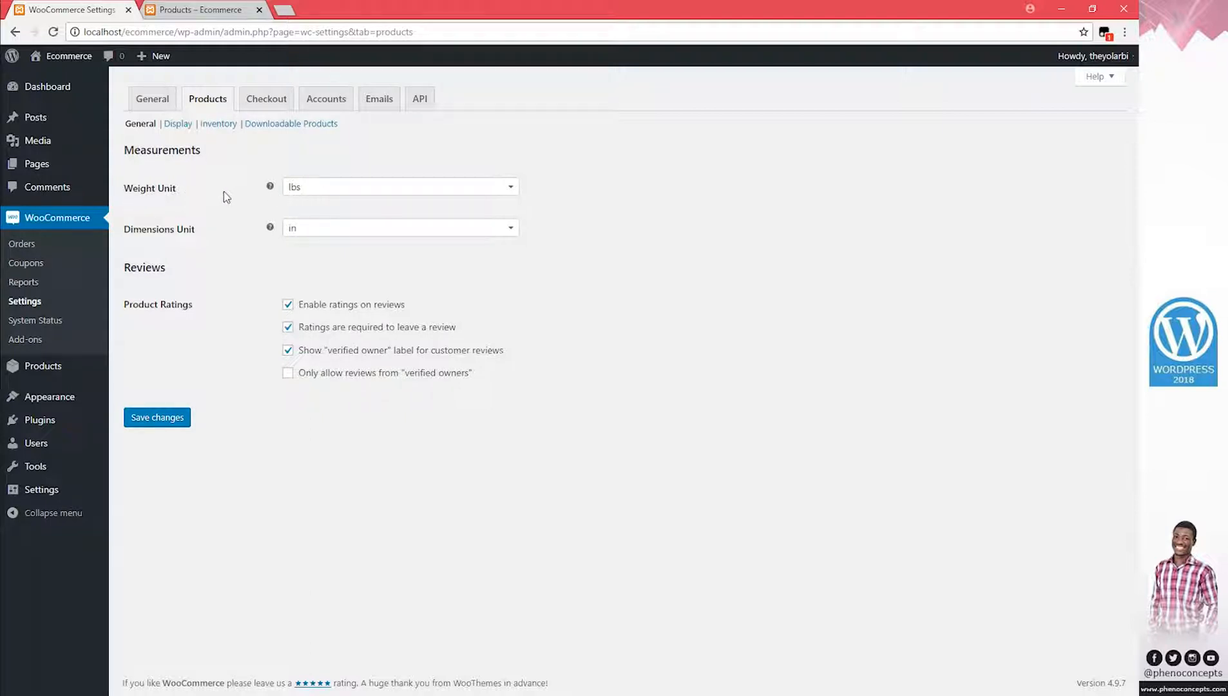
left_click(374, 233)
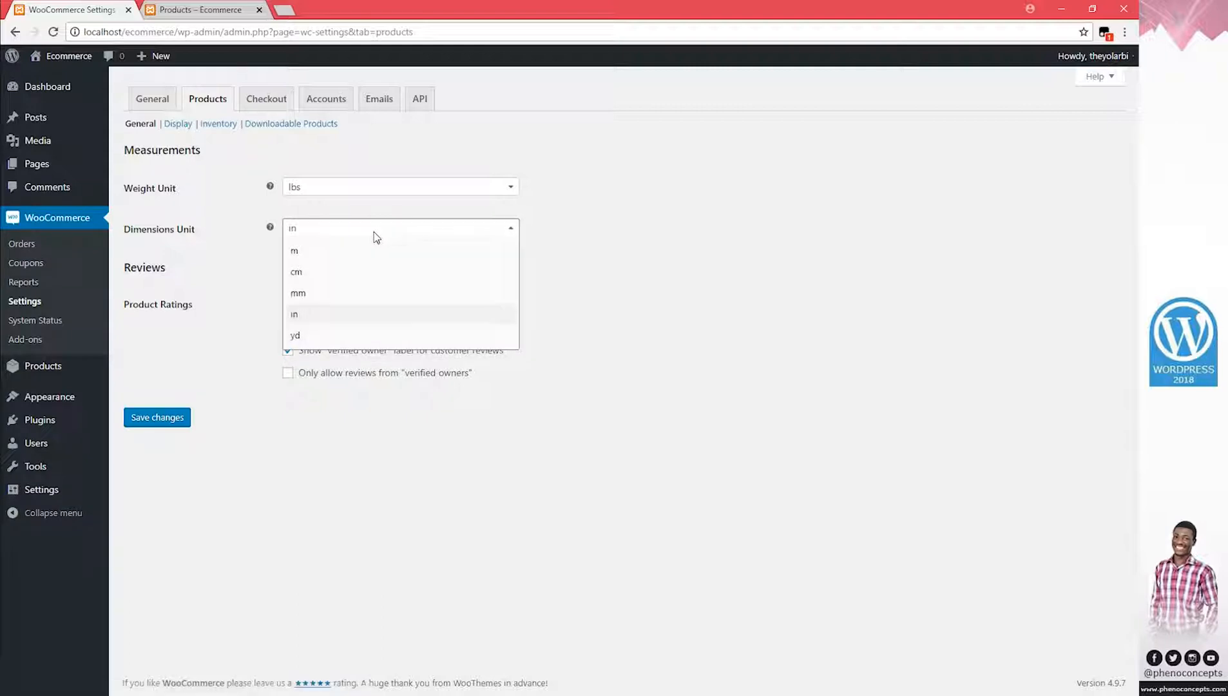
left_click(330, 278)
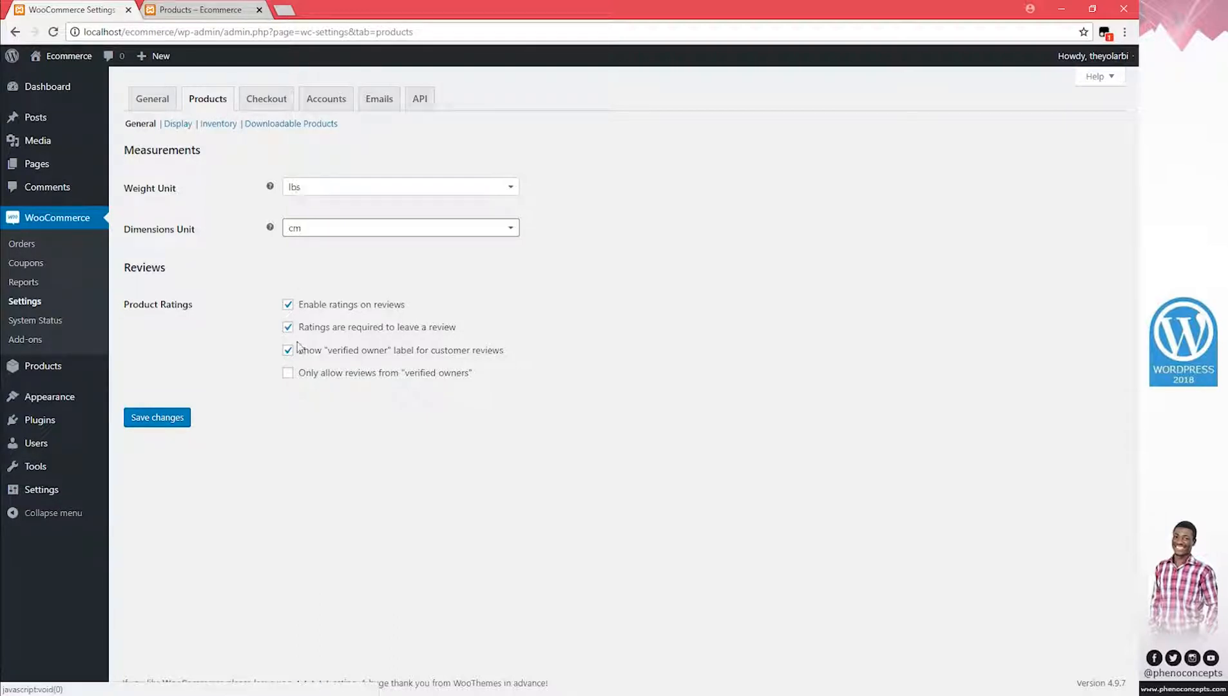
left_click(177, 124)
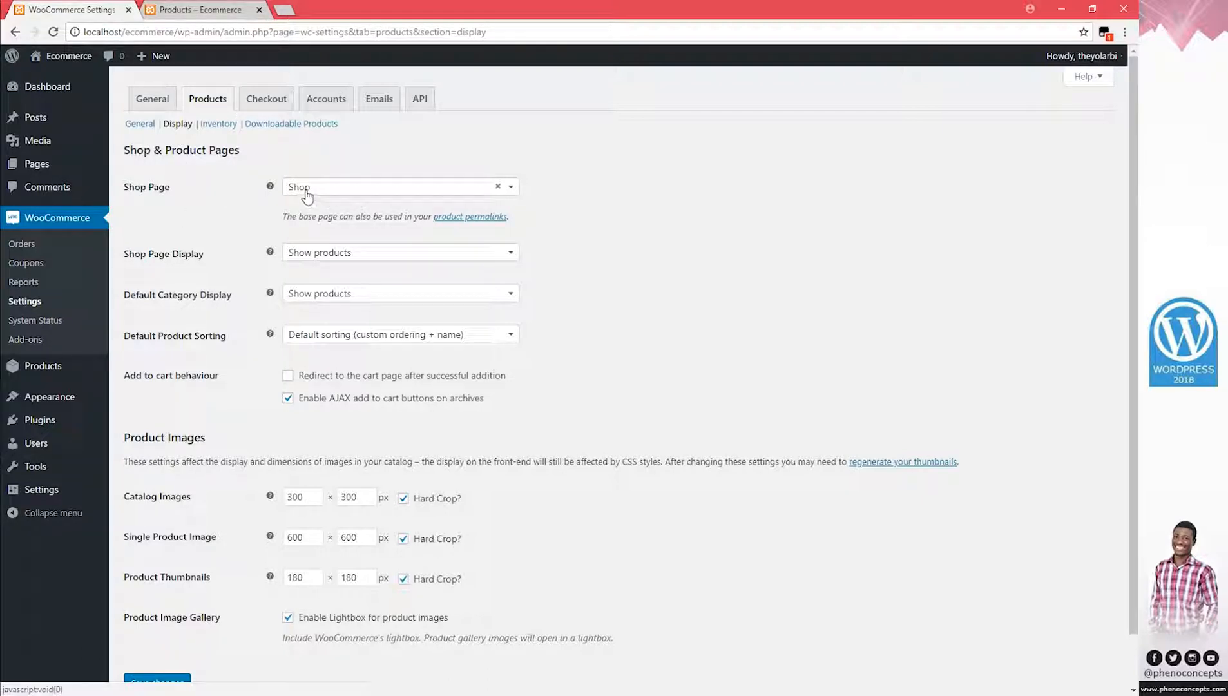
Open the Pages list in a new tab, check the storefront shop, and open the Shop page editor
right_click(47, 164)
left_click(113, 172)
left_click_drag(303, 9, 192, 9)
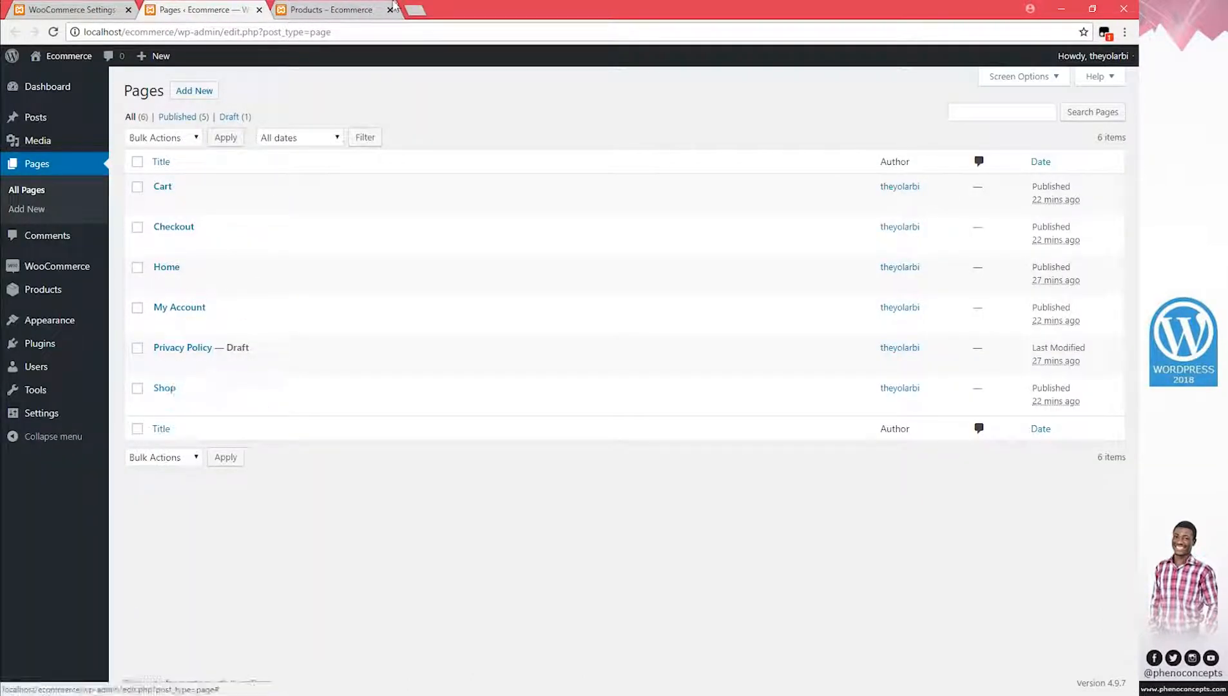
left_click(346, 11)
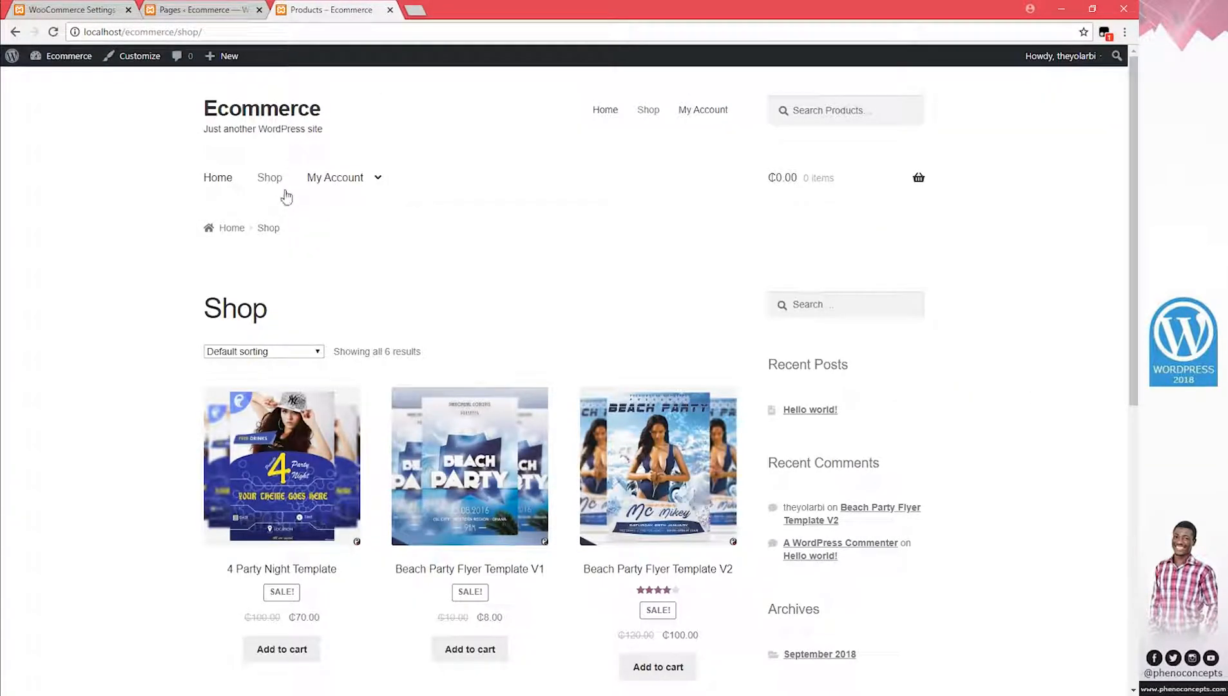
left_click(194, 9)
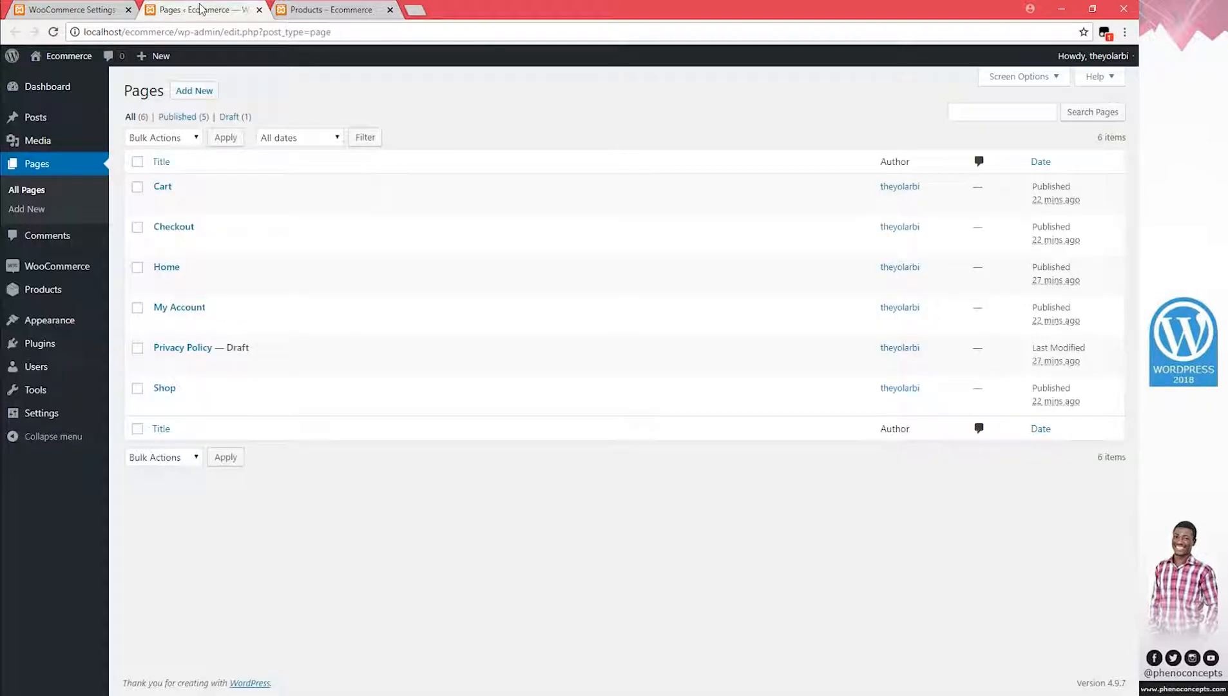
left_click(173, 390)
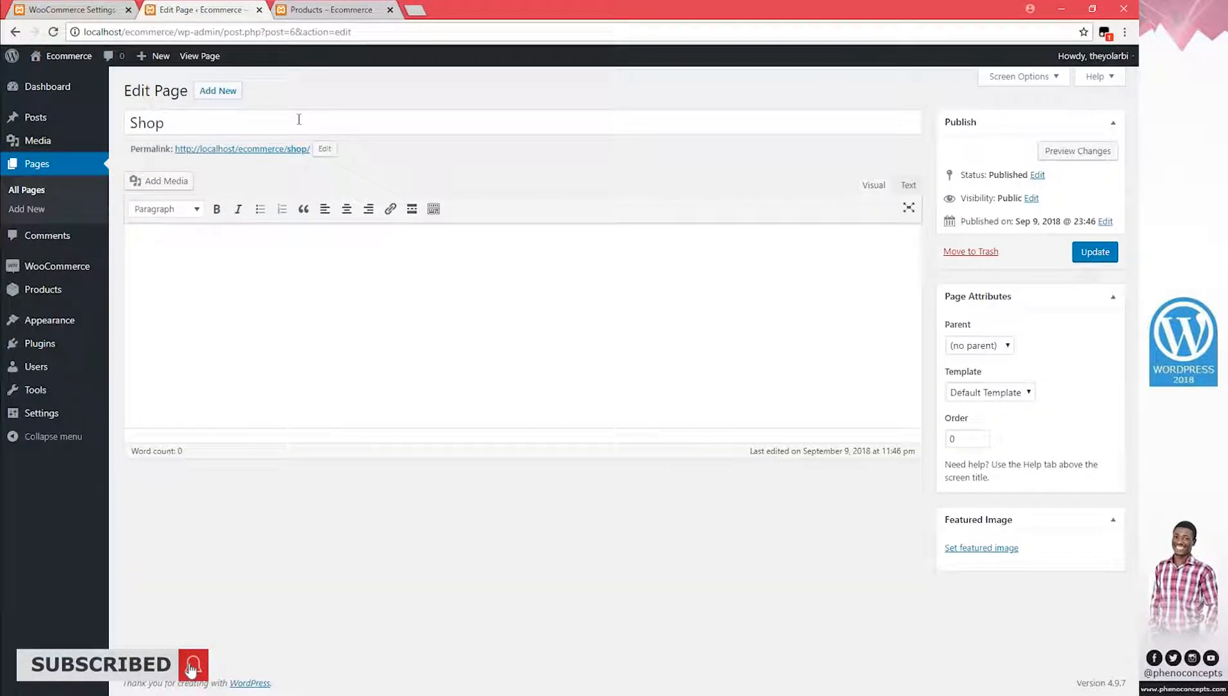
left_click(250, 118)
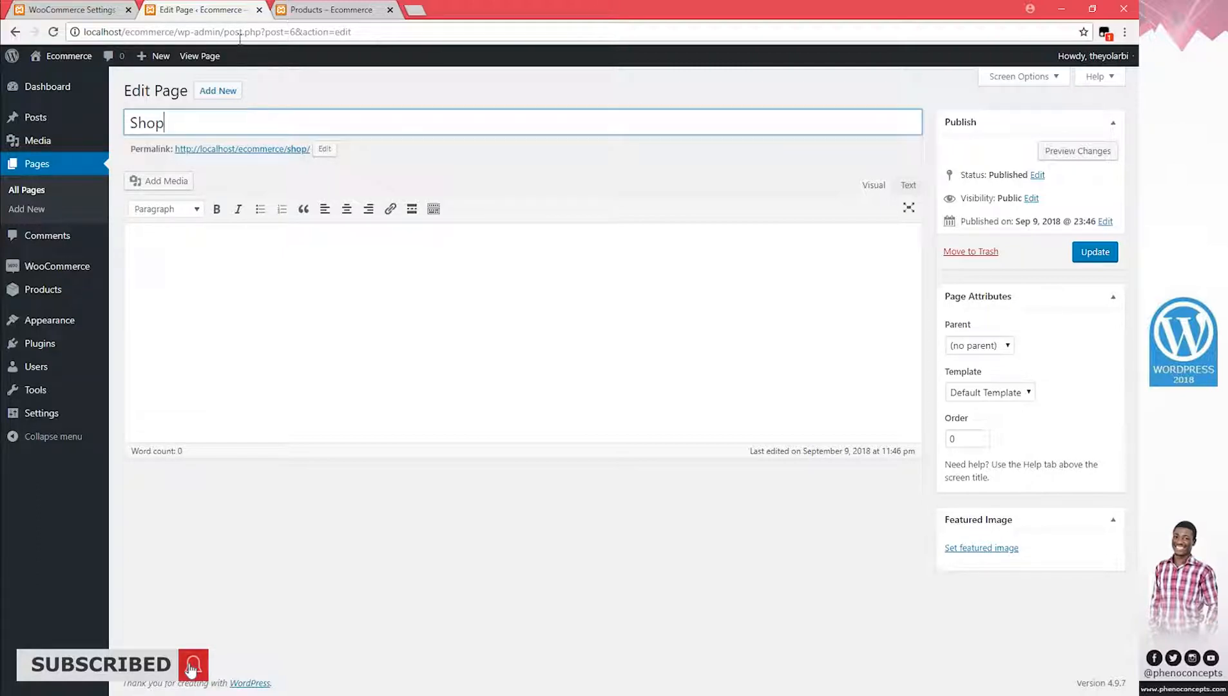
Publish a new page titled 'Templates', close its editor tab, and return to WooCommerce settings
left_click(218, 91)
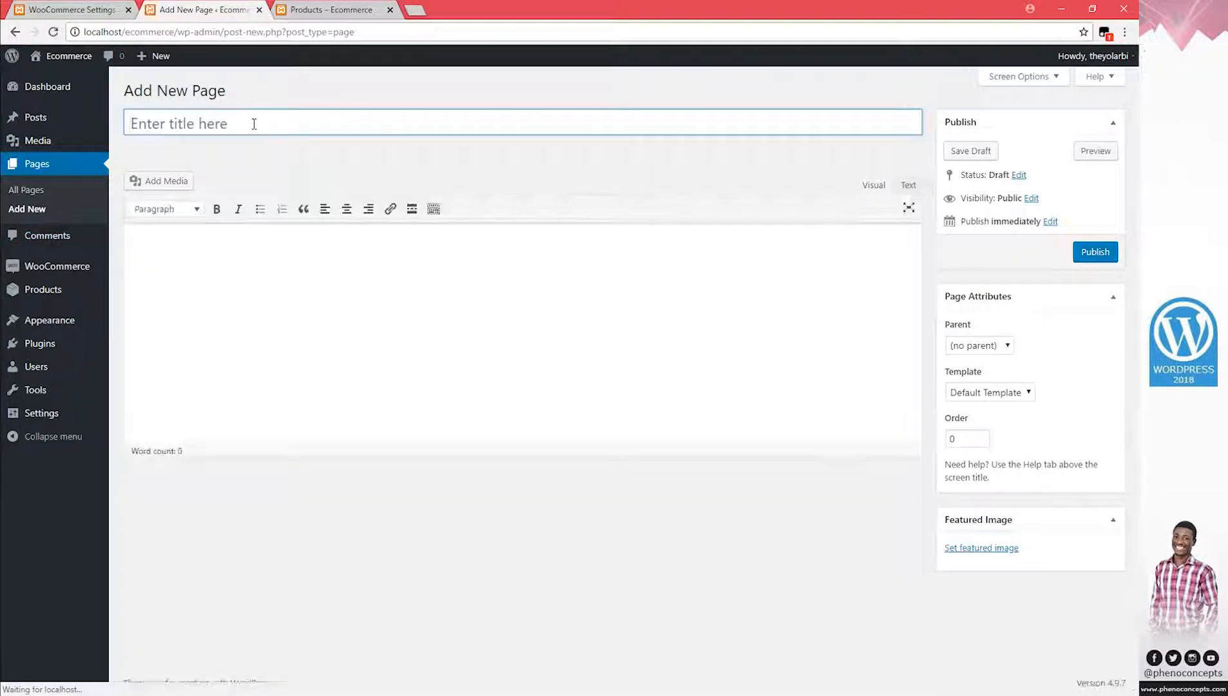
type("Template")
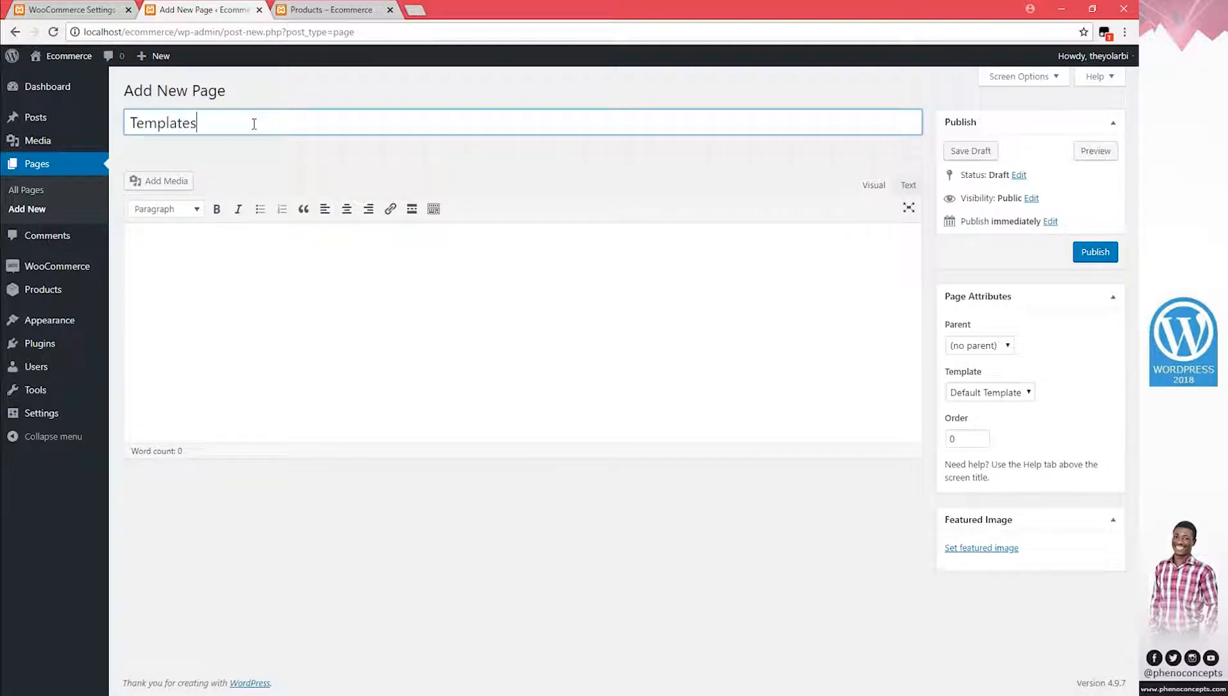
type("s")
left_click(1095, 252)
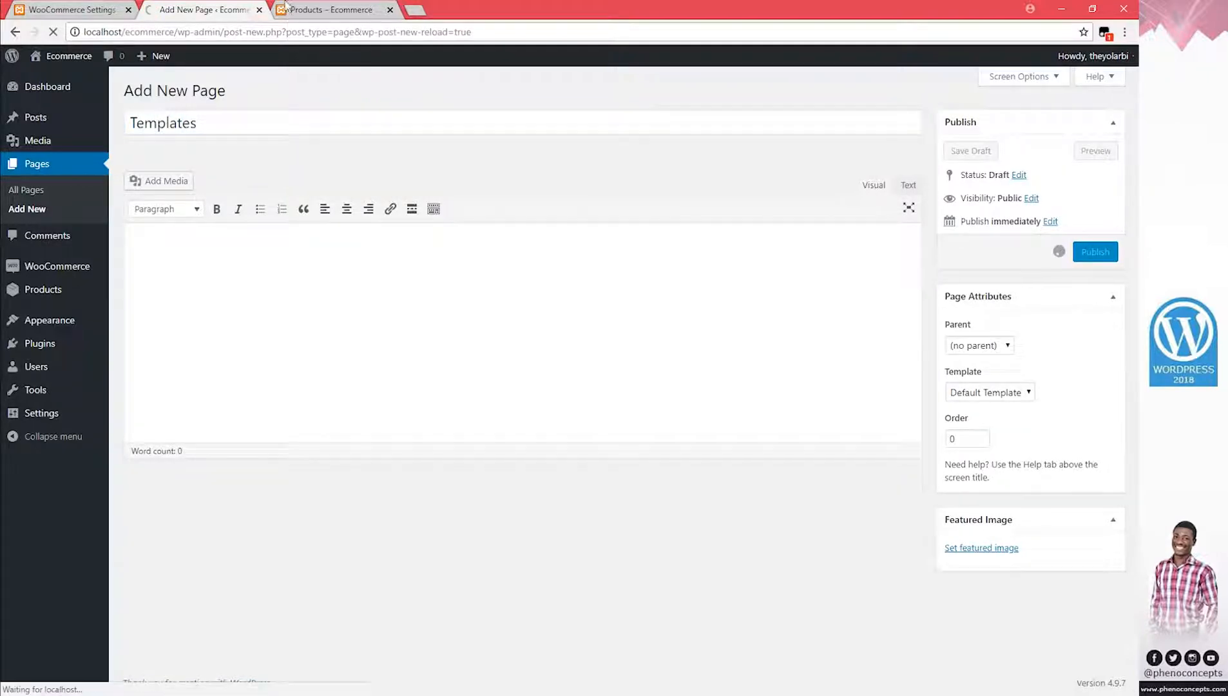
left_click(331, 10)
left_click(226, 10)
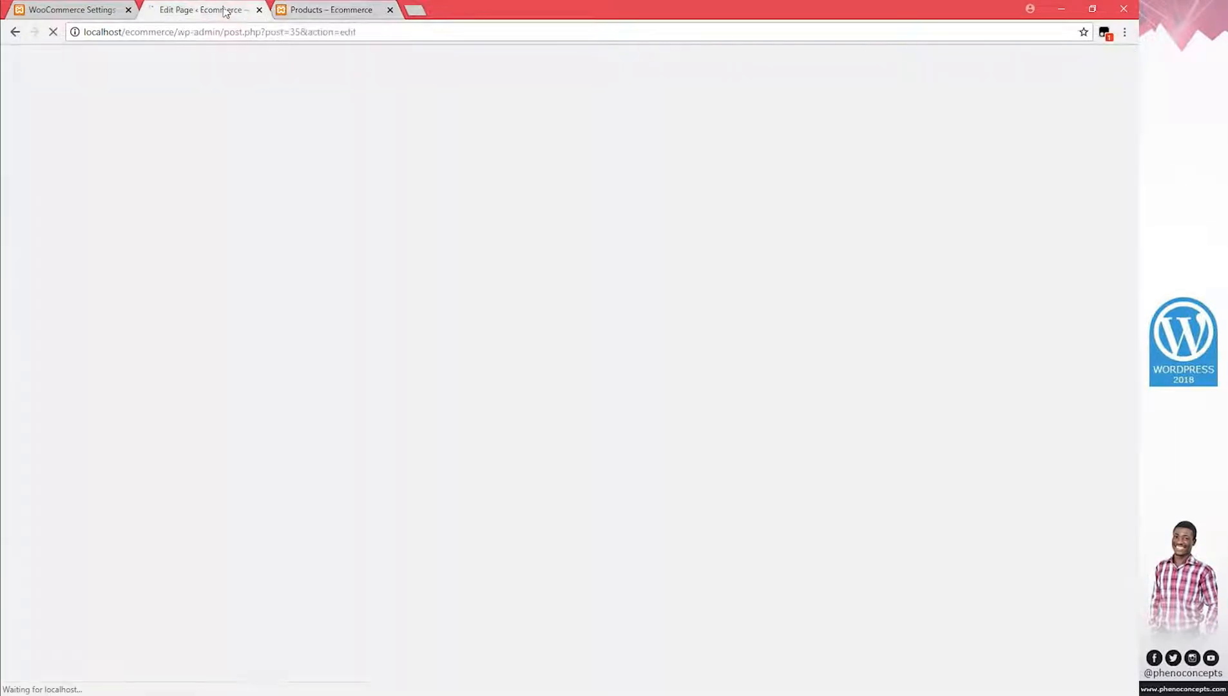
left_click(259, 10)
left_click(89, 11)
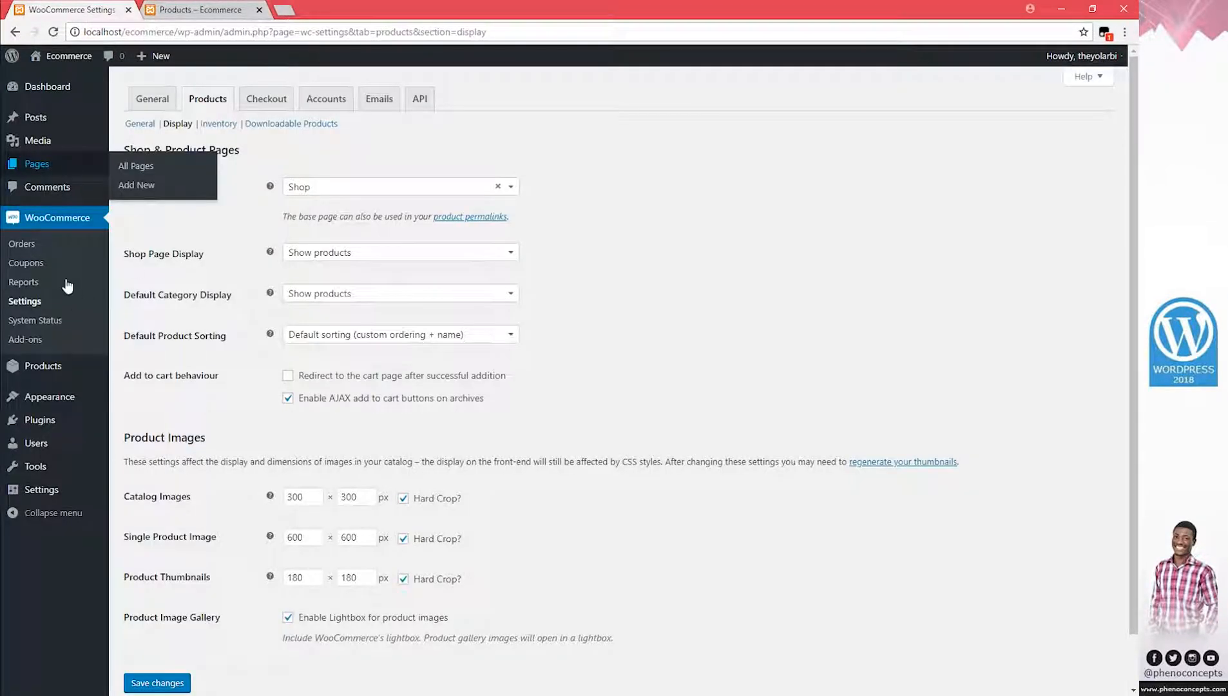
Choose Templates as the Shop Page in Products Display settings and save
left_click(36, 304)
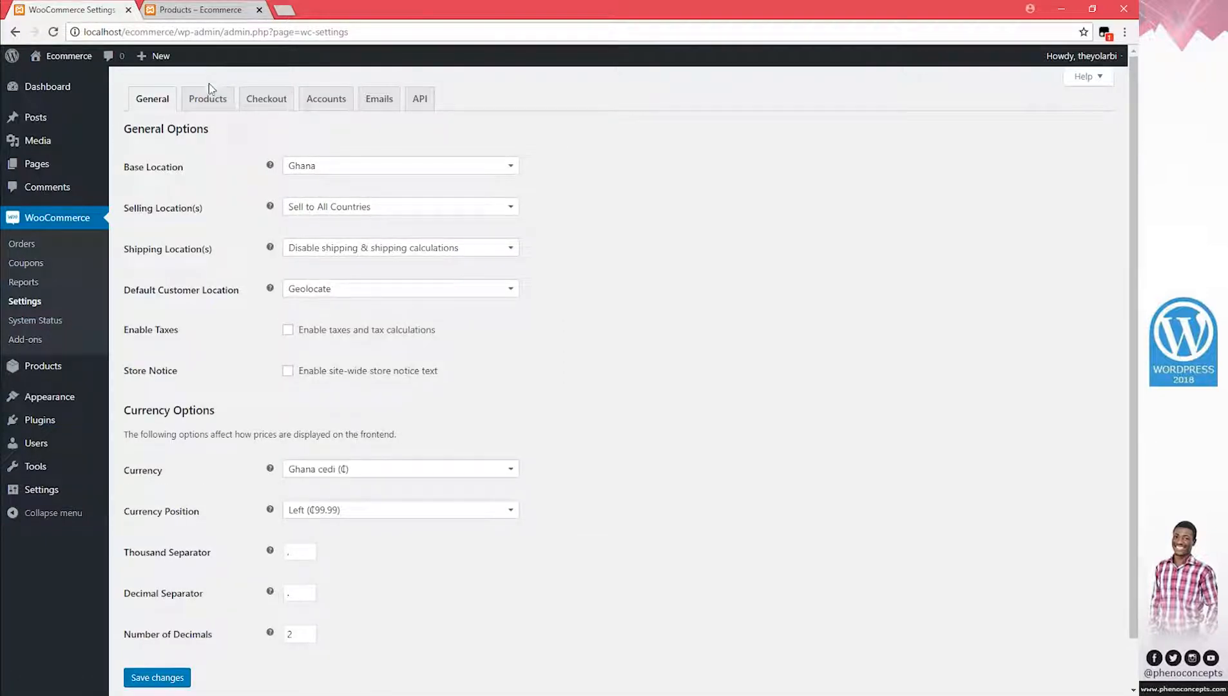
left_click(207, 102)
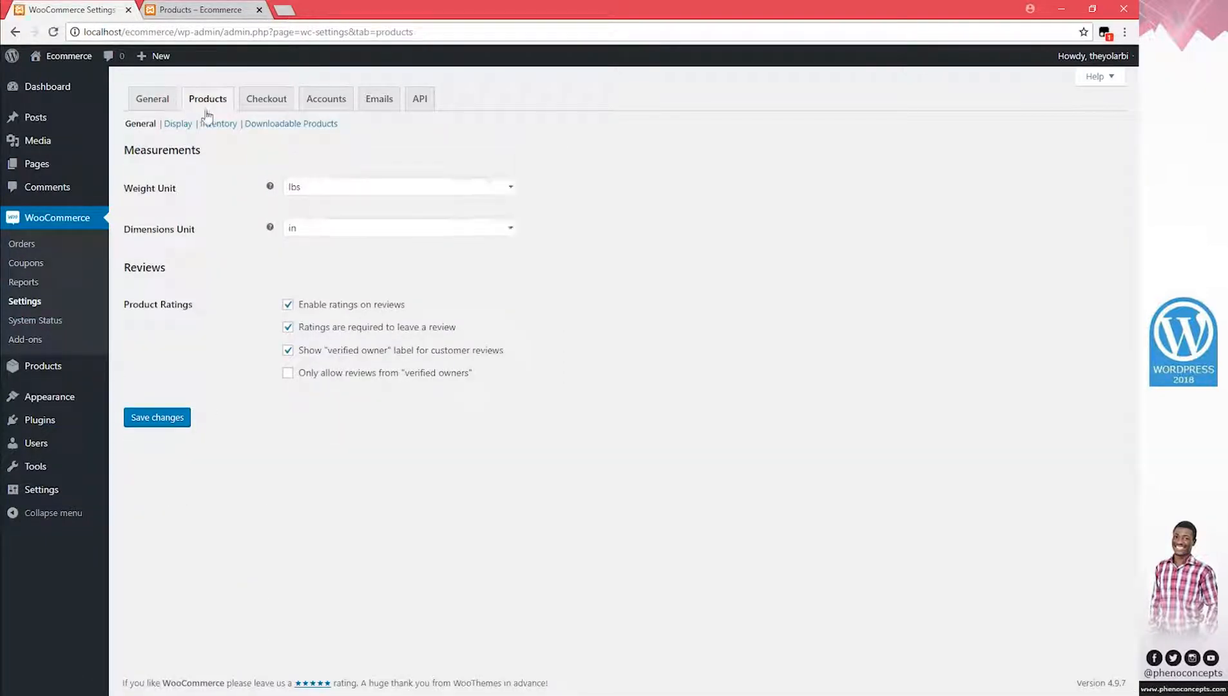
left_click(177, 126)
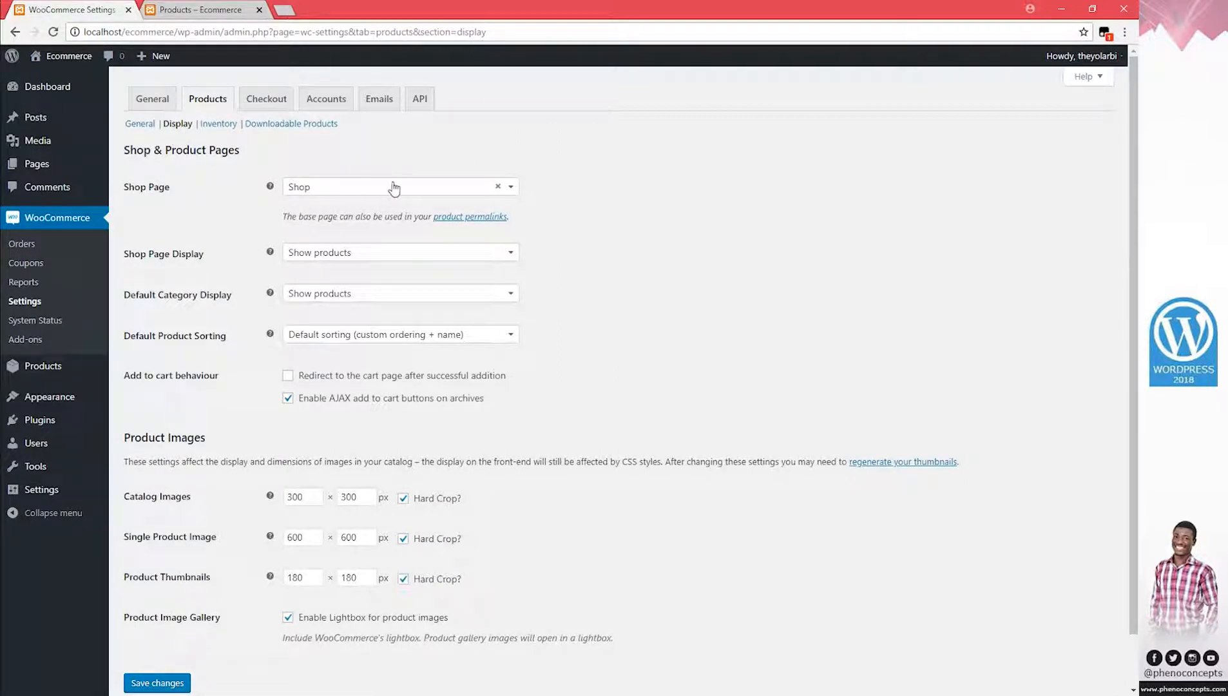
left_click(508, 187)
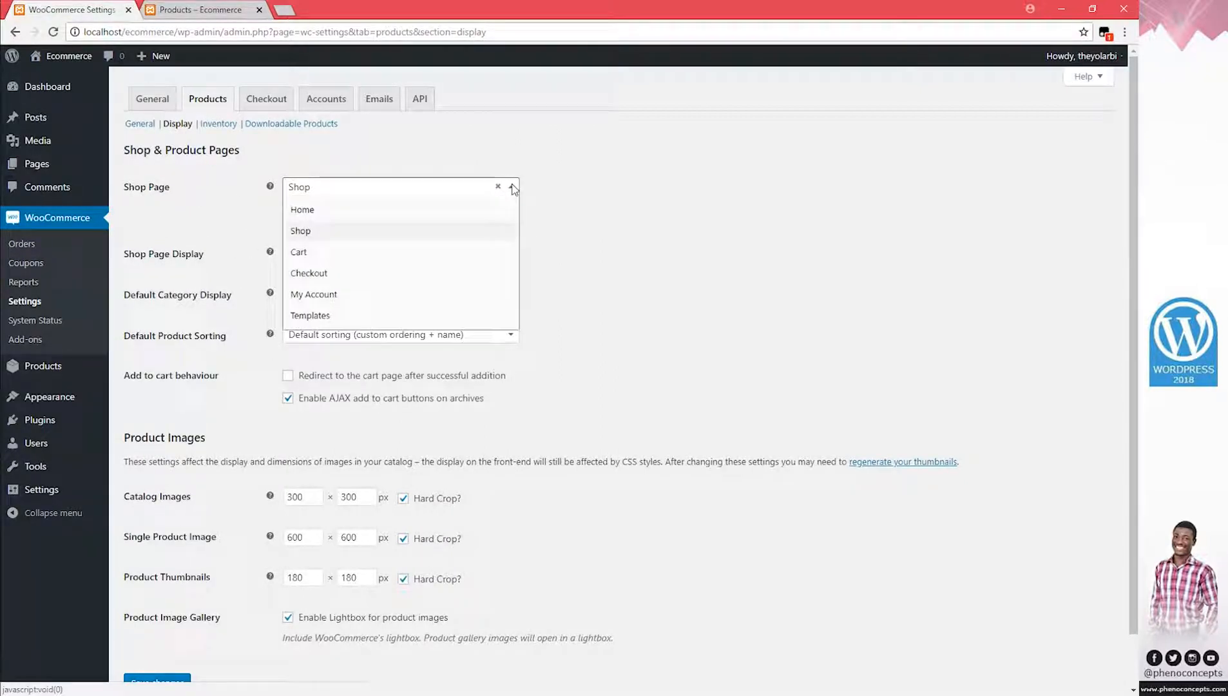
left_click(310, 316)
left_click(157, 682)
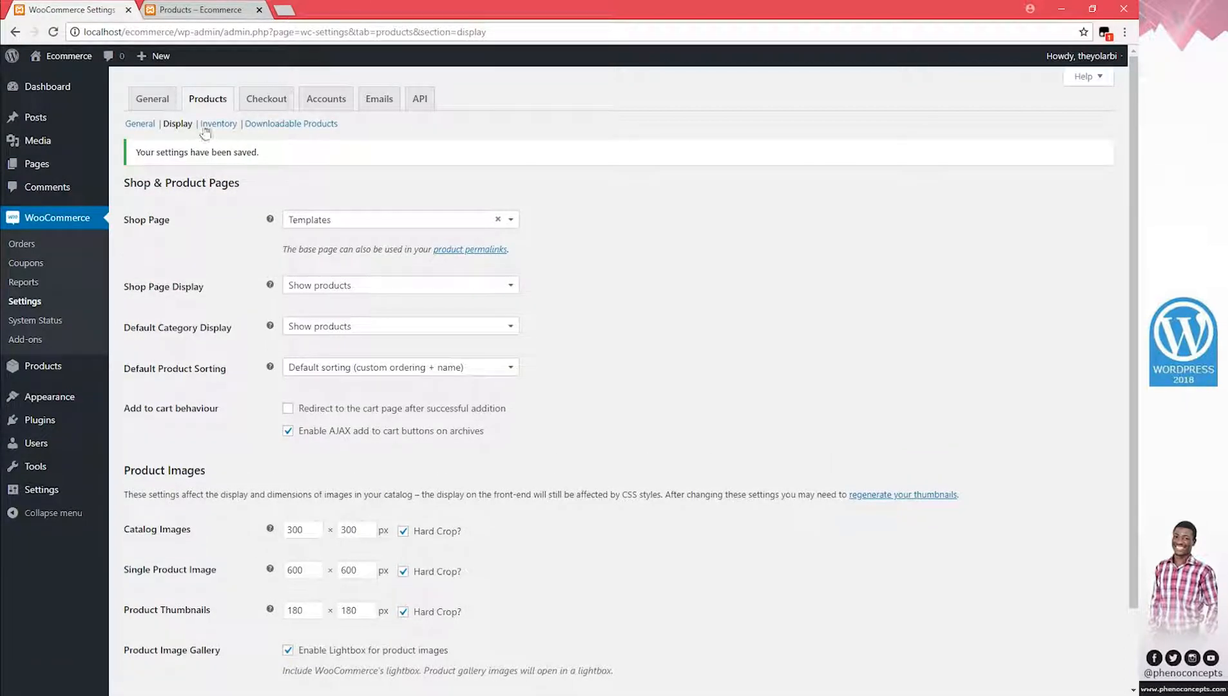
View the storefront home page, then return to the admin and bring up the Menus link options
left_click(191, 11)
left_click(255, 124)
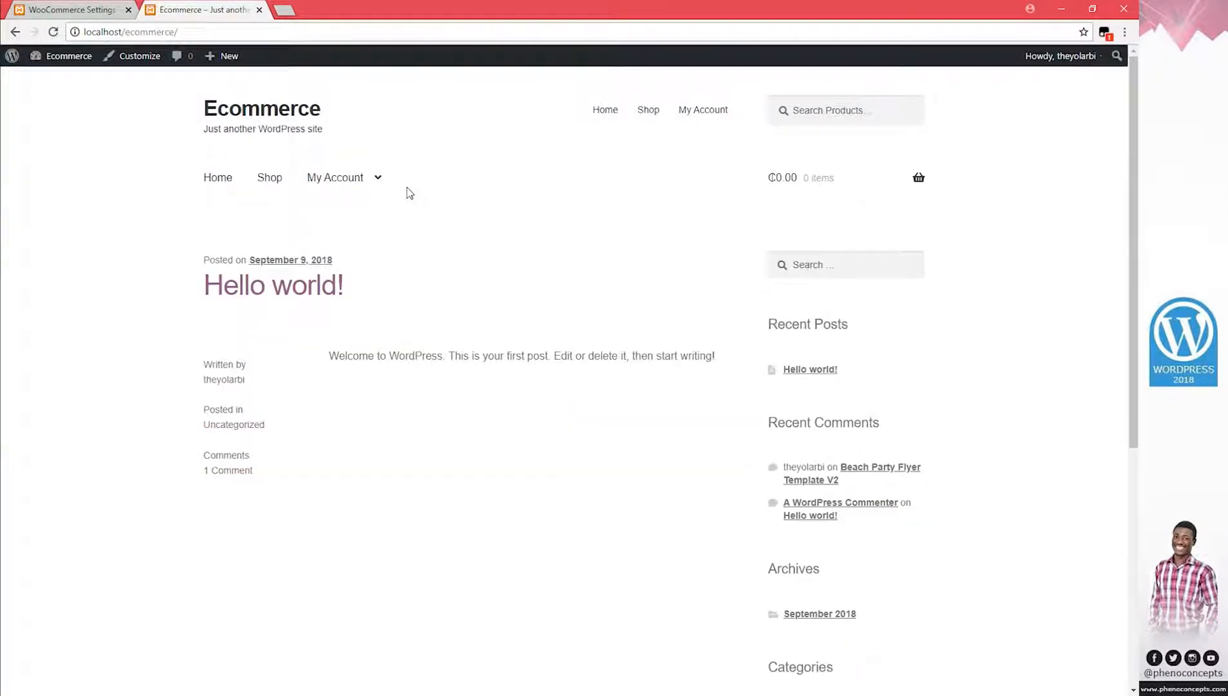
left_click(64, 11)
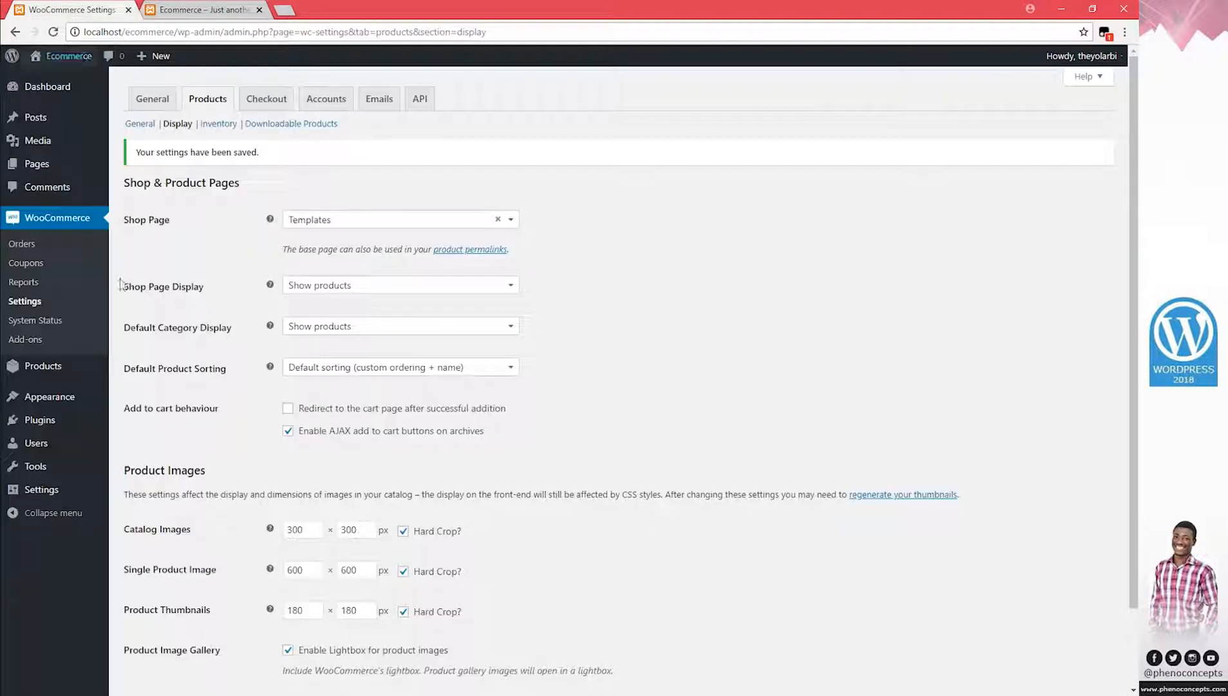
mouse_move(49, 396)
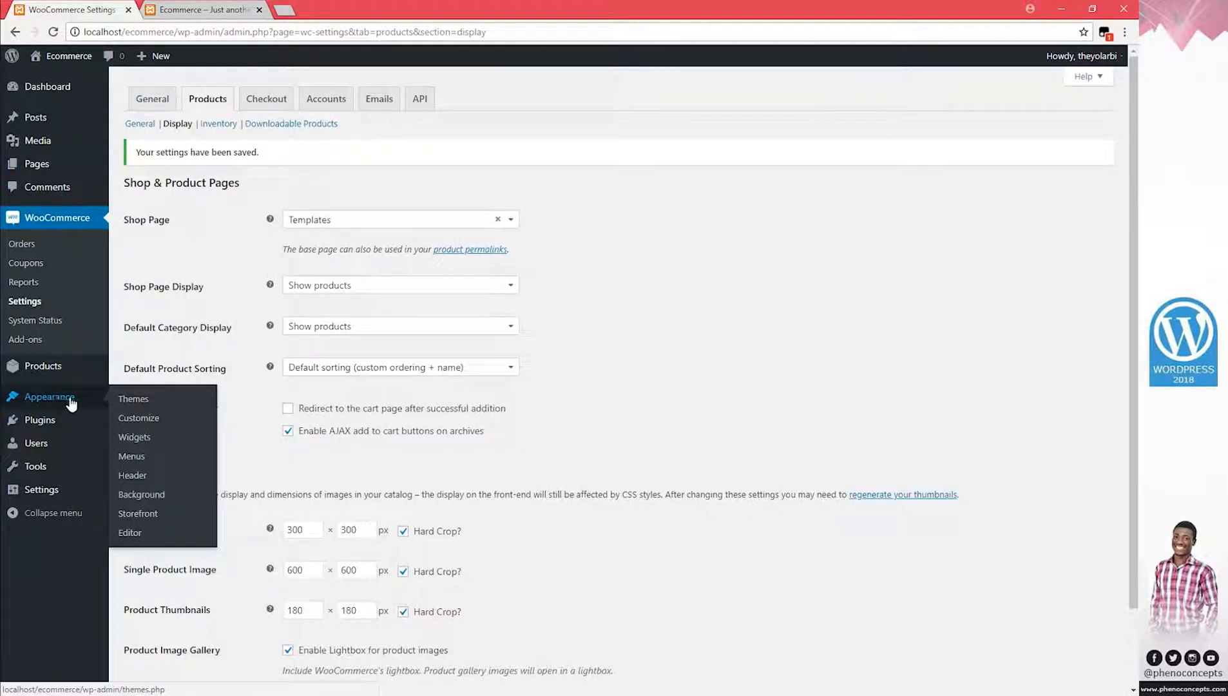
right_click(133, 456)
In the menus editor, add the Templates page to the main menu and remove the Shop item
left_click(175, 461)
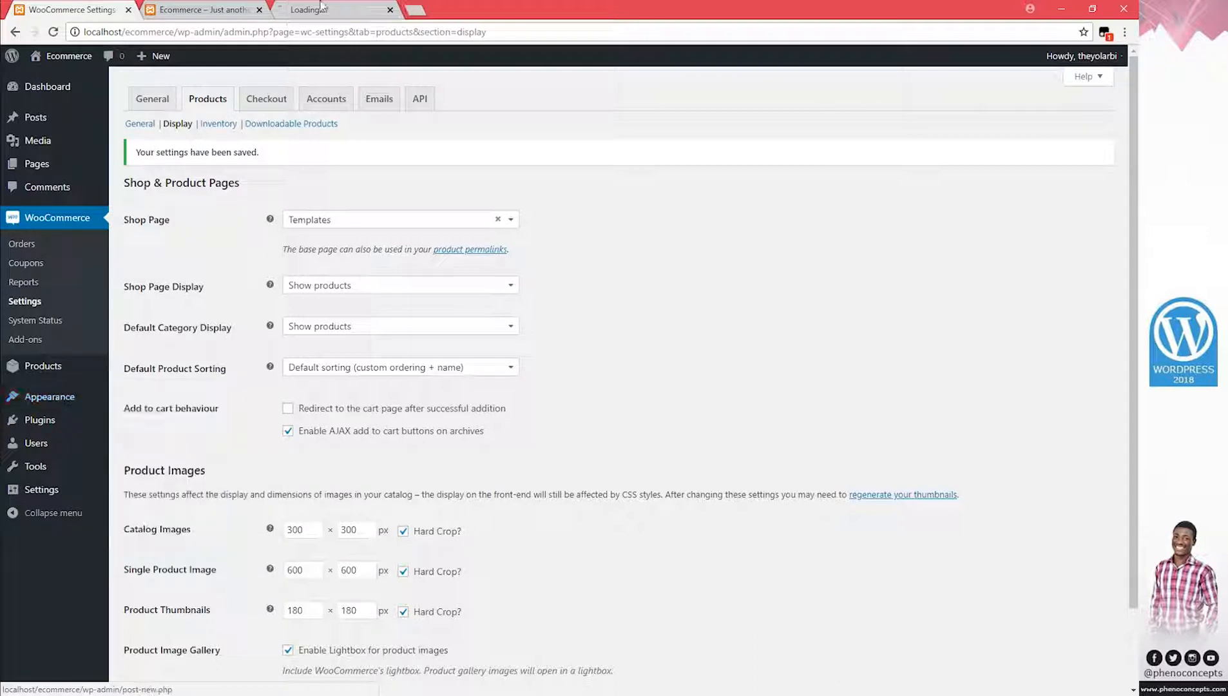
left_click(325, 8)
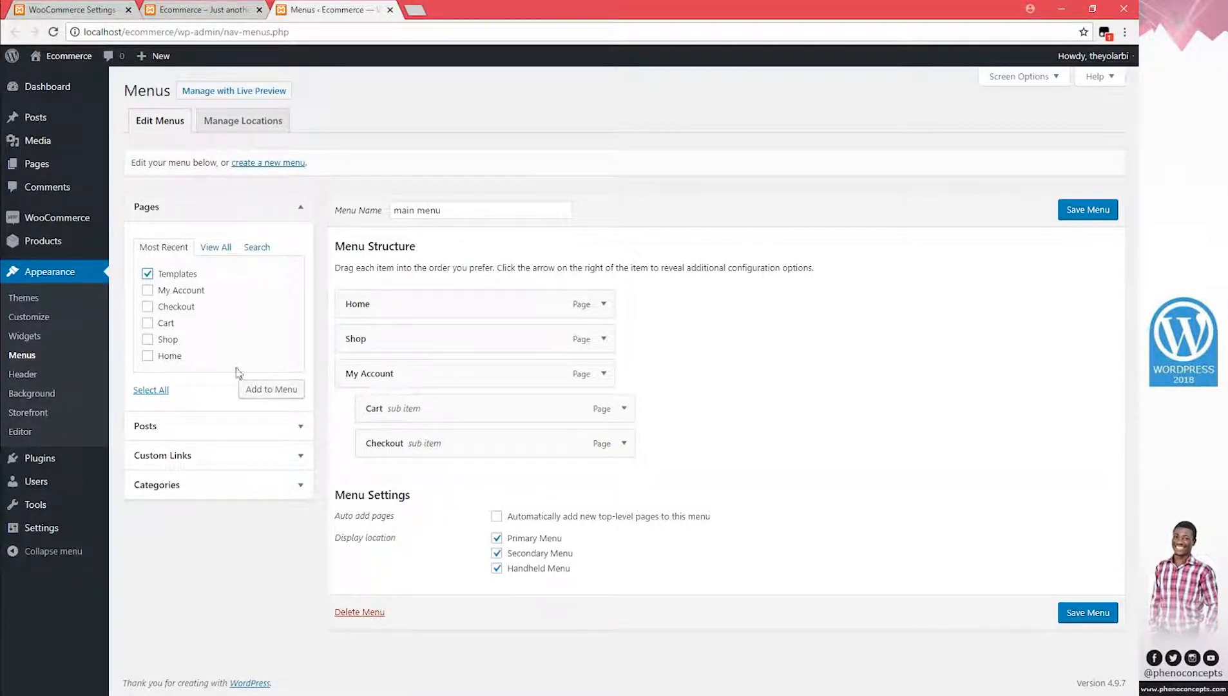
left_click(276, 389)
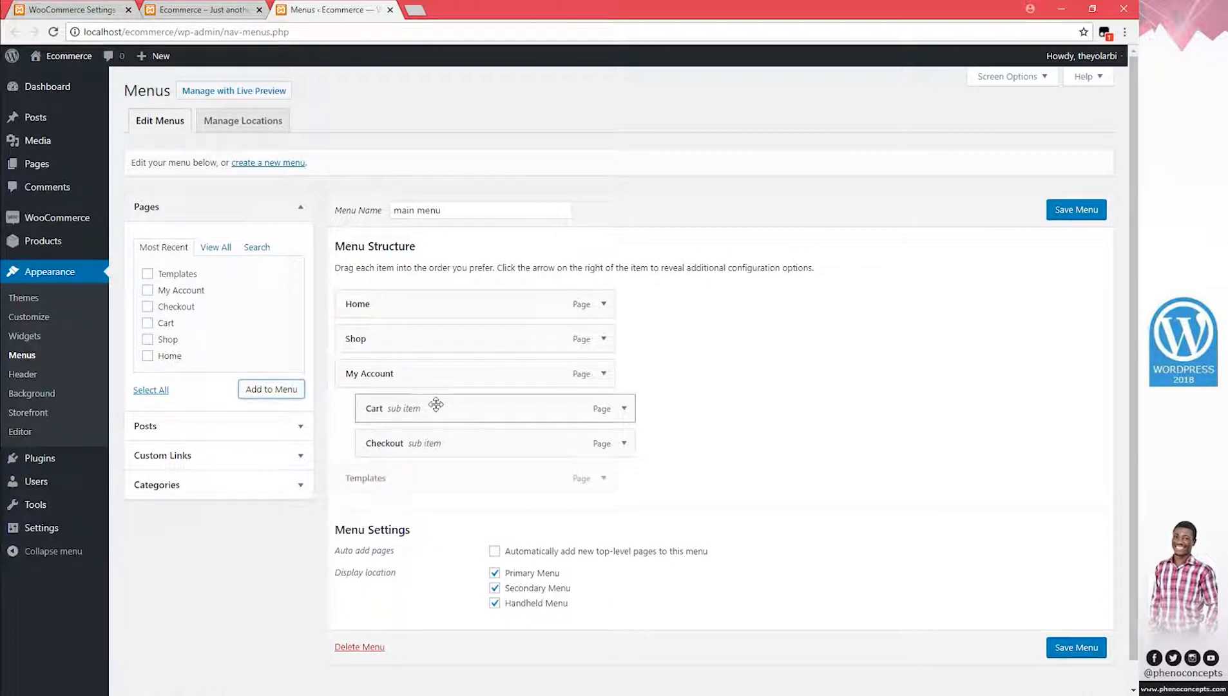
left_click(604, 338)
left_click(358, 462)
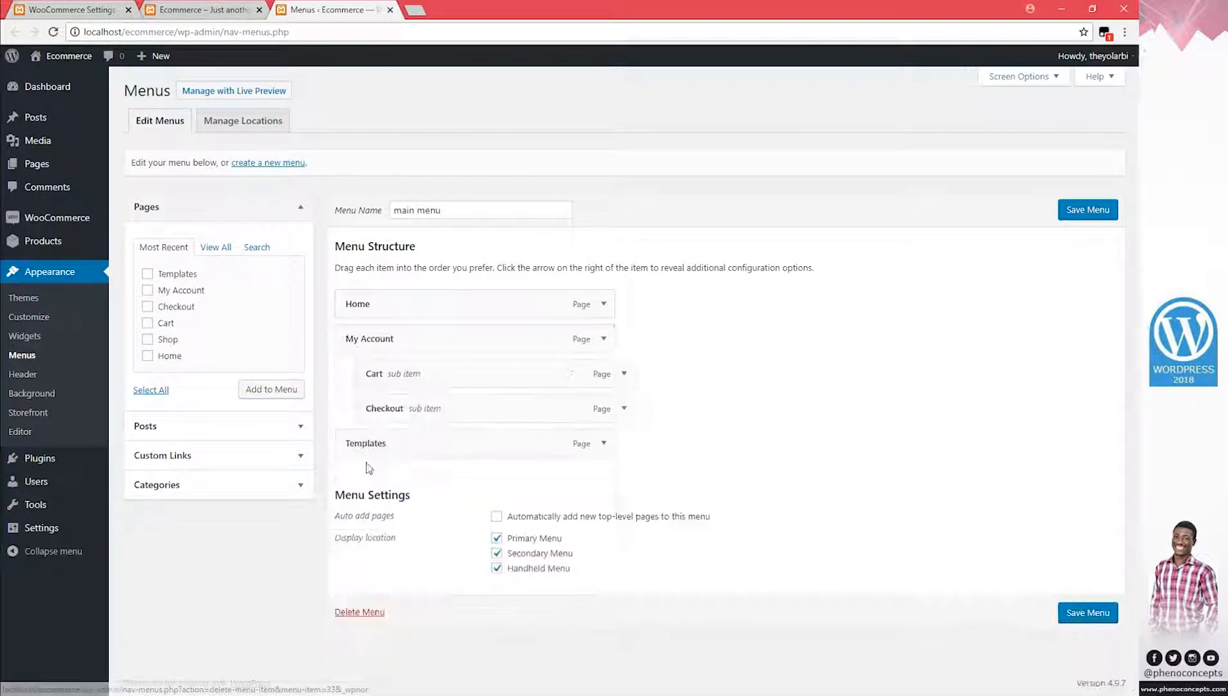
Place Templates between Home and My Account, save the menu, and open Templates from the live site
left_click_drag(373, 441, 375, 340)
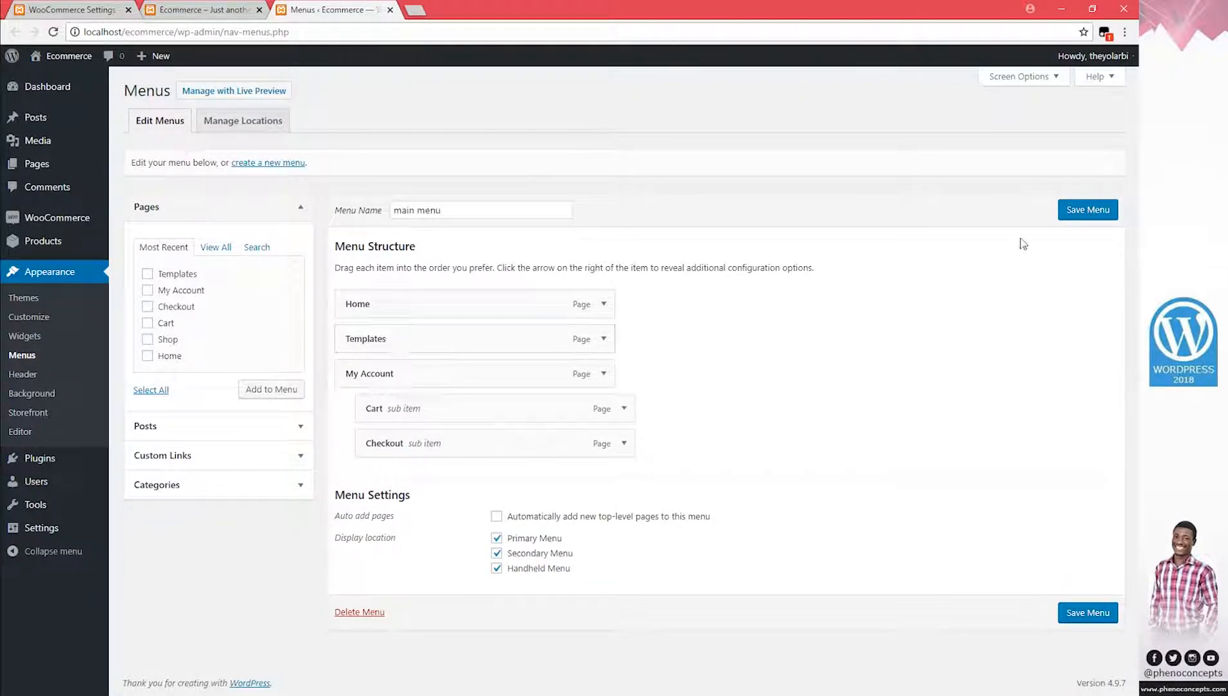
left_click(1089, 210)
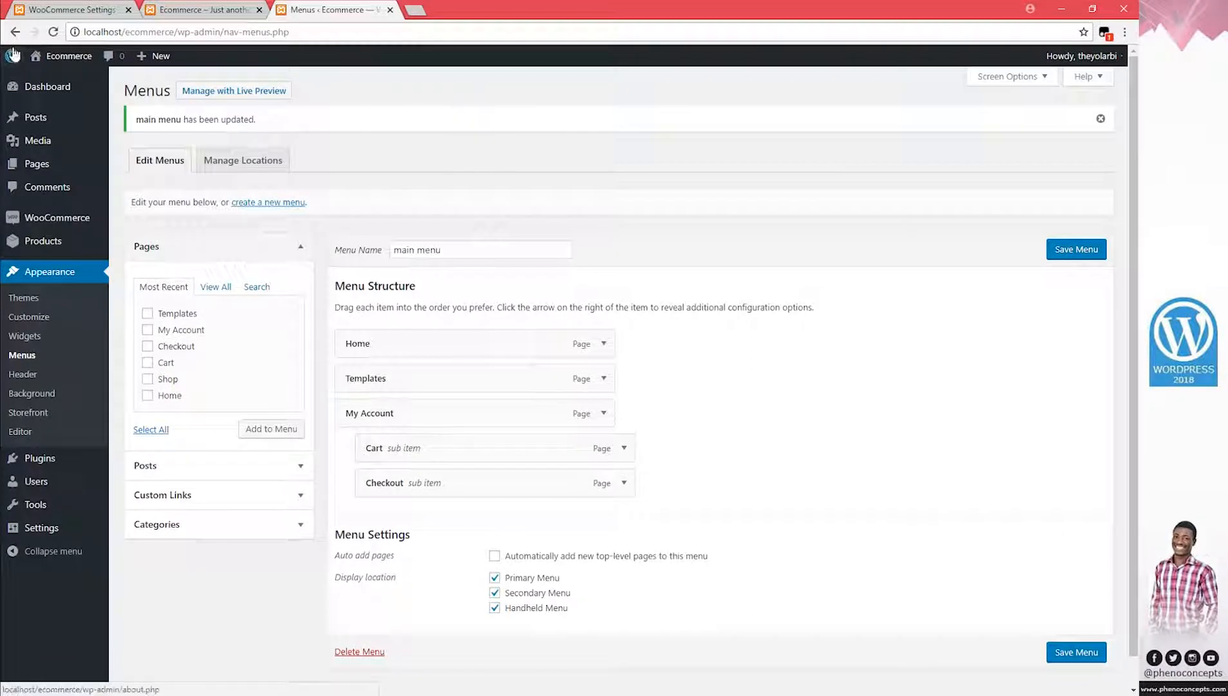
left_click(68, 59)
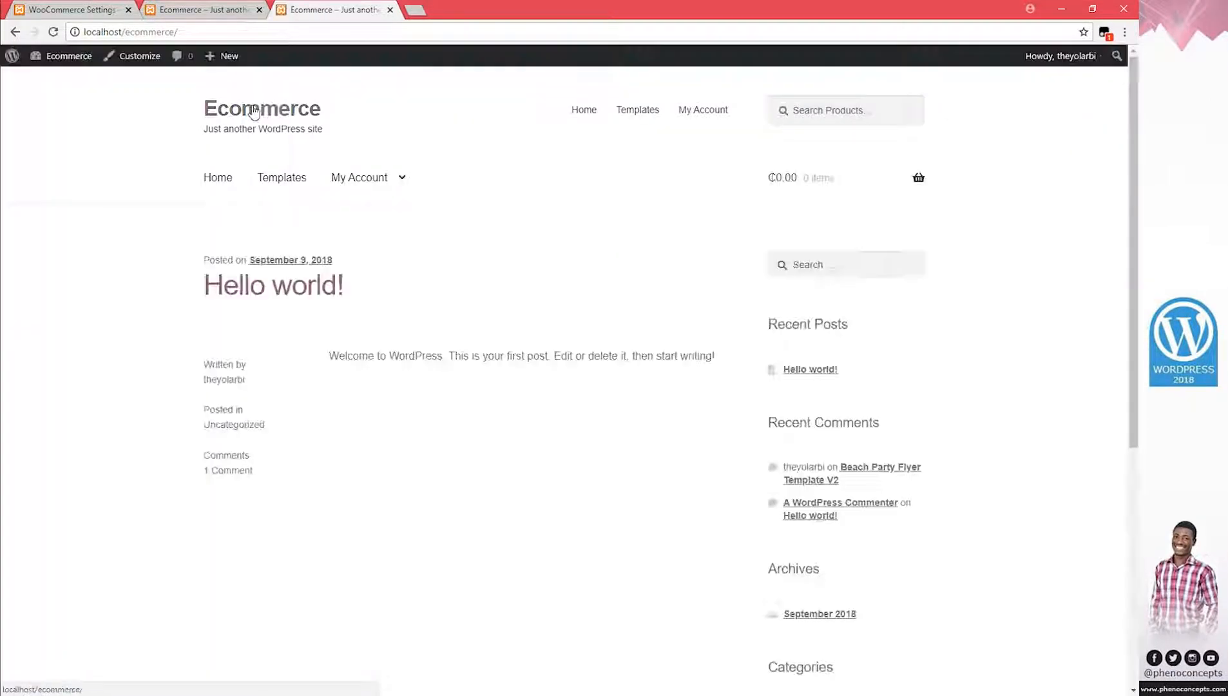
left_click(287, 186)
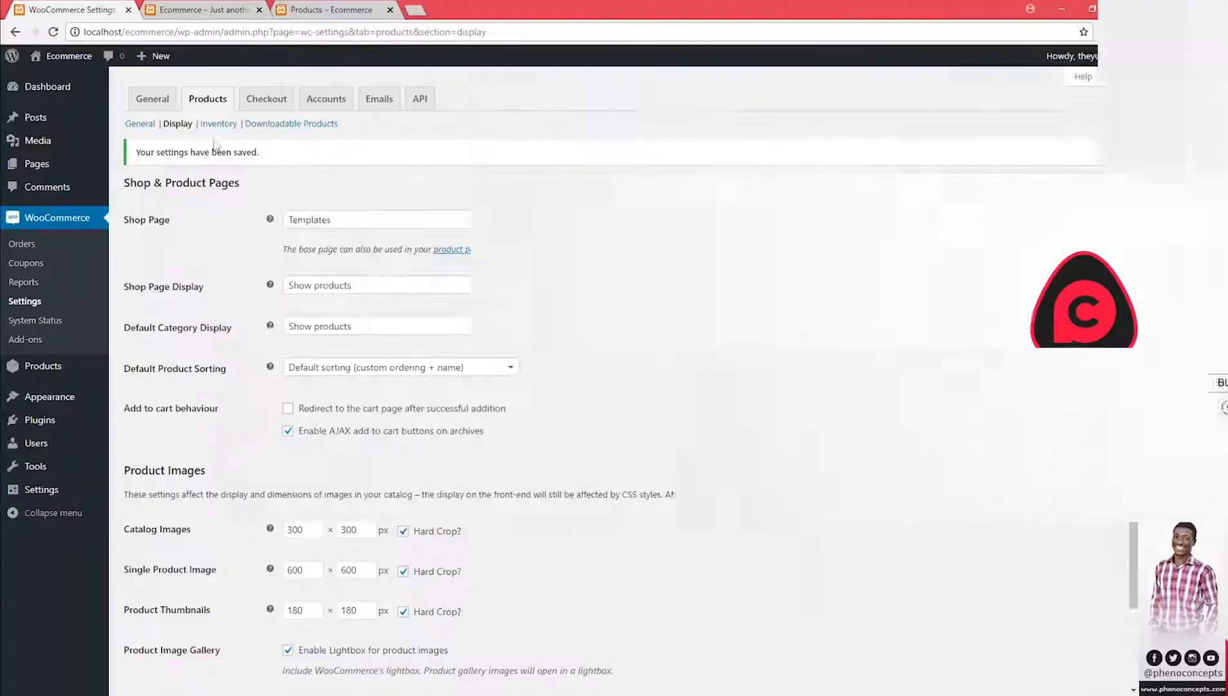
Look over the Inventory settings and notification recipient, then switch to the Downloadable Products settings
left_click(219, 120)
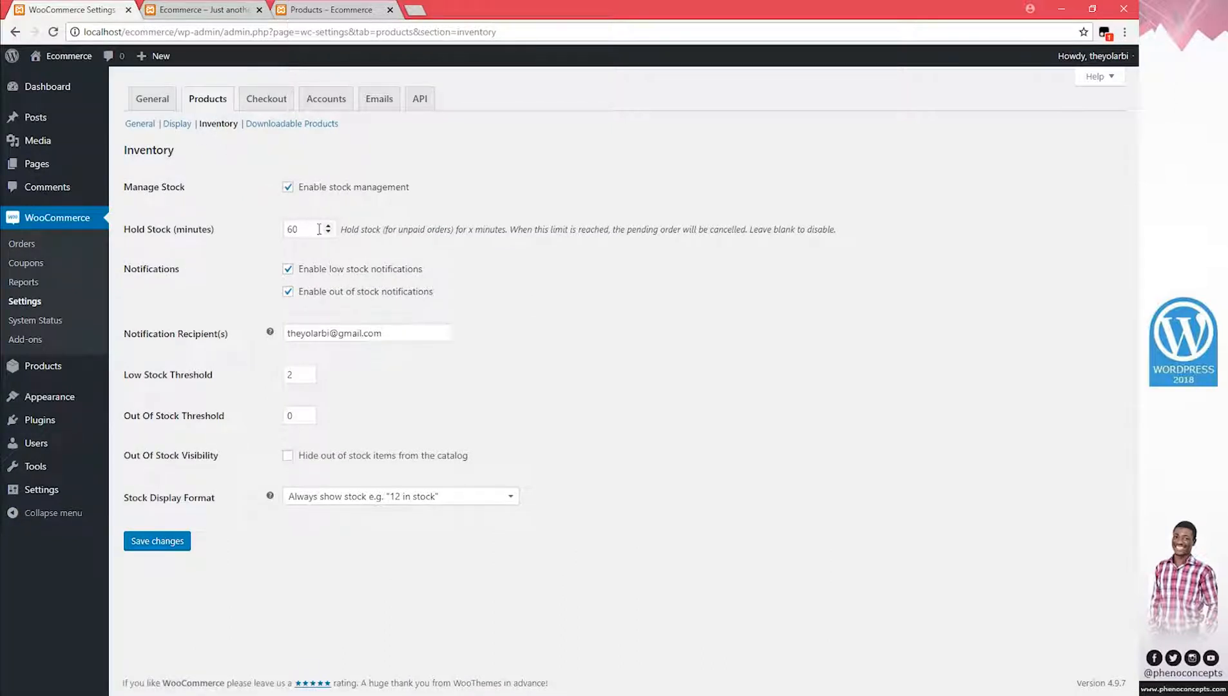
left_click_drag(398, 335, 262, 342)
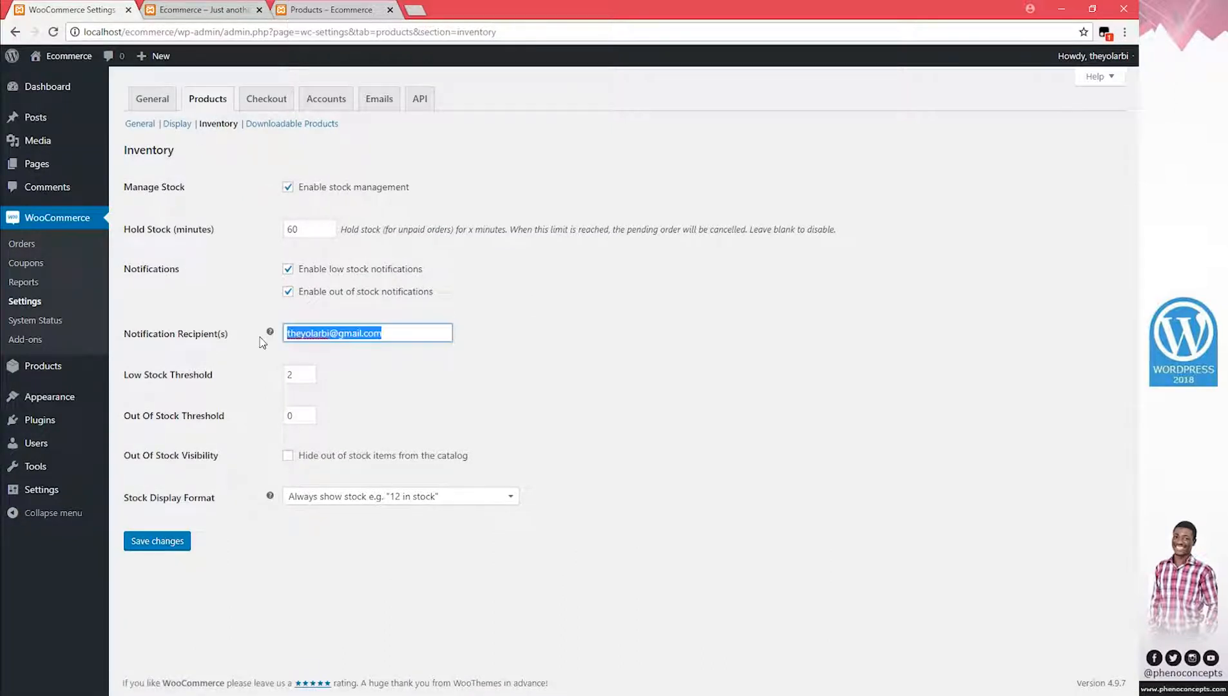
left_click(431, 360)
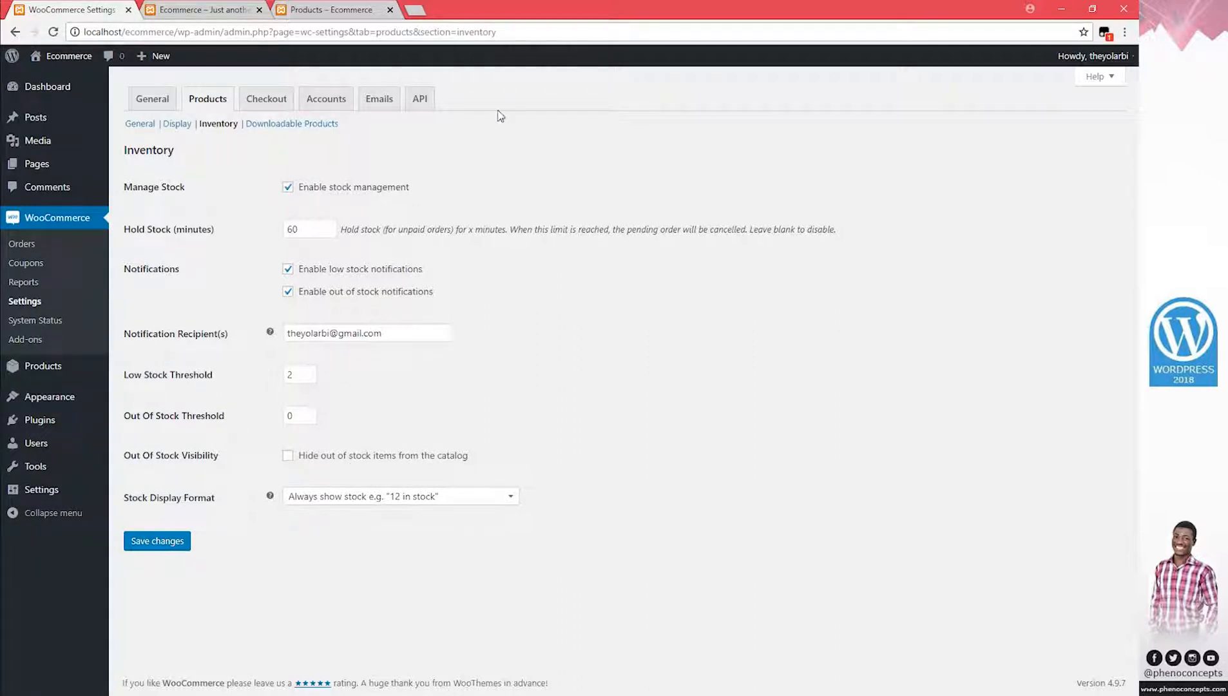
left_click(292, 124)
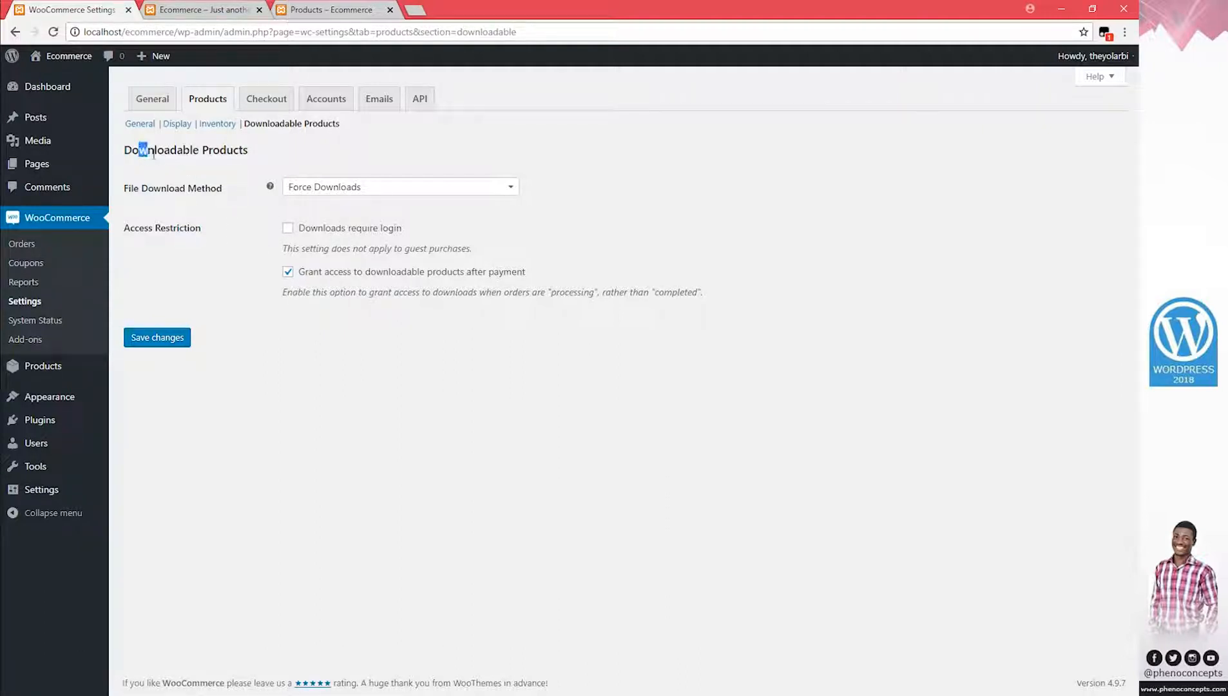
Leave the File Download Method on Force Downloads and go to the Checkout settings
left_click_drag(153, 155, 267, 159)
left_click(265, 155)
left_click(341, 192)
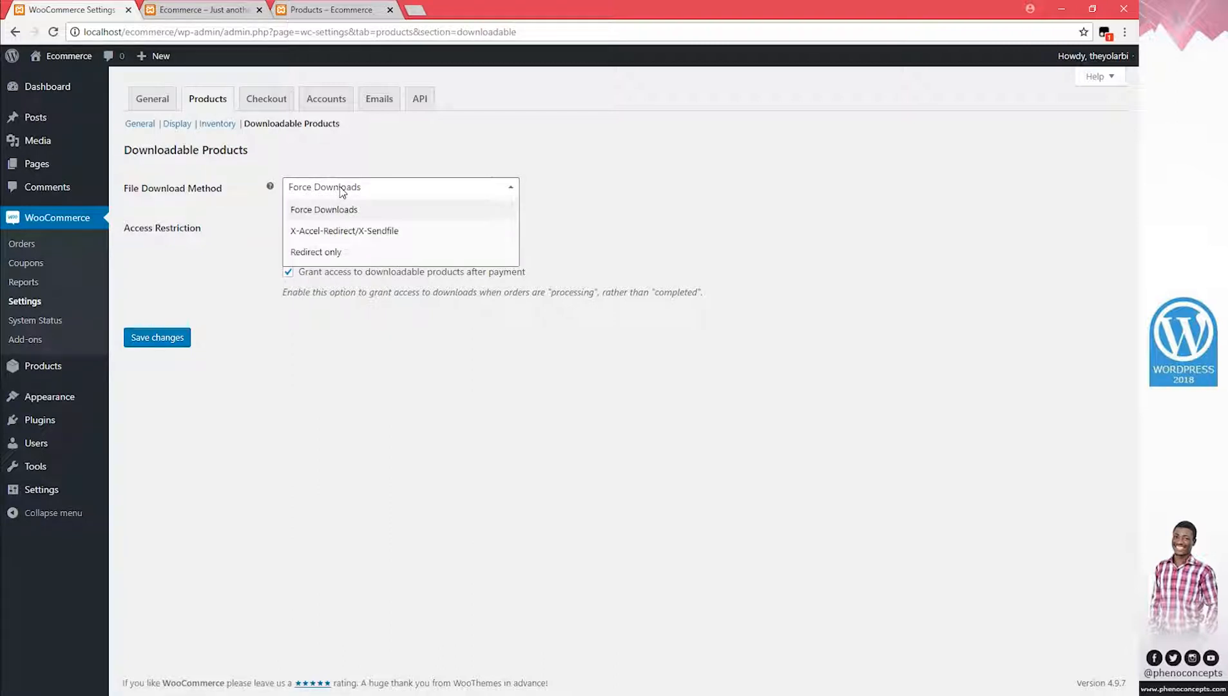
left_click(322, 193)
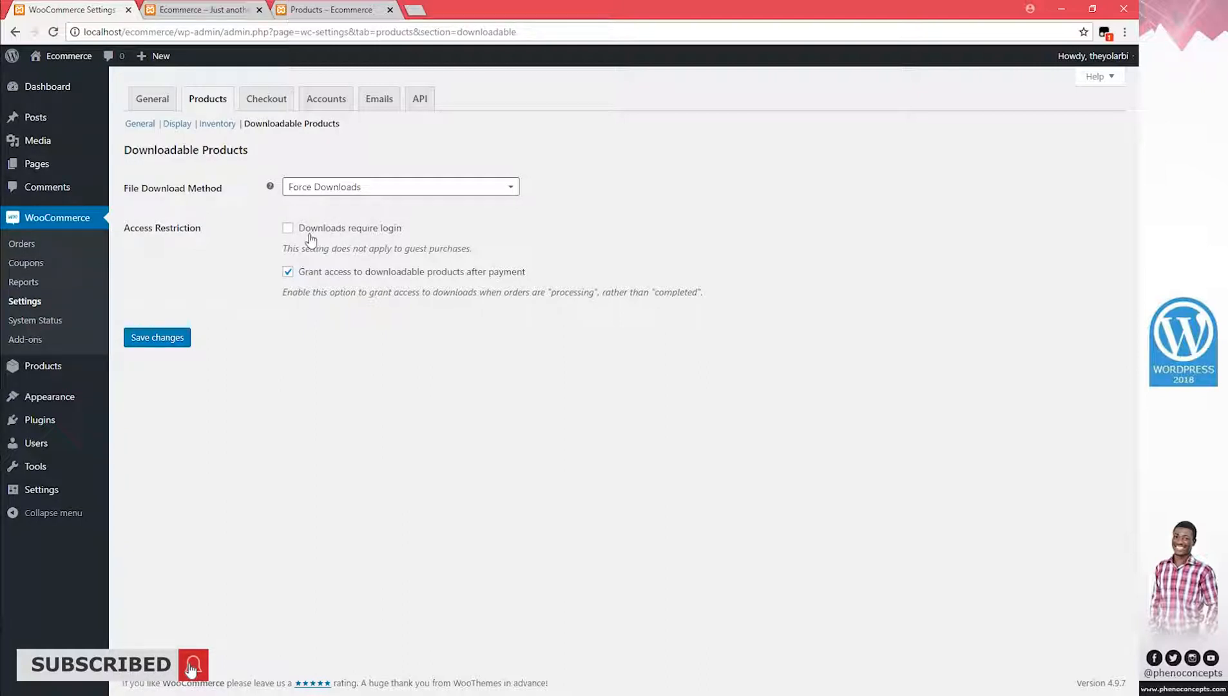
left_click(280, 102)
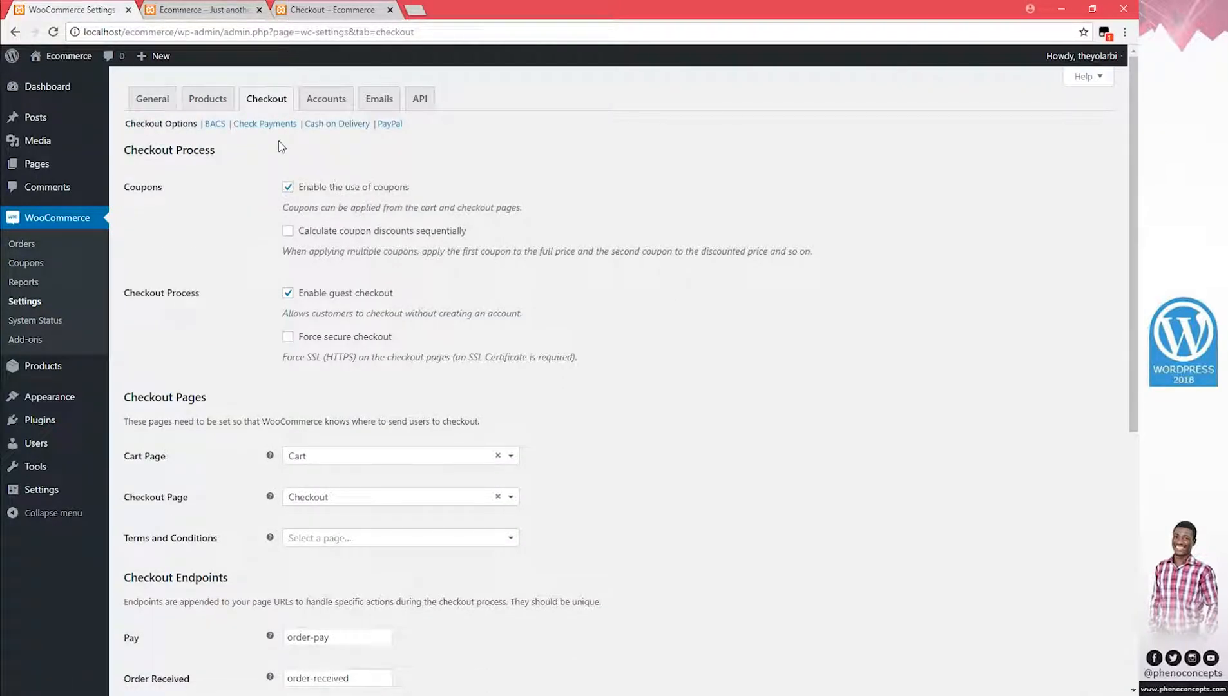
Copy the 'Terms and Conditions' label text and open a new page editor in a background tab
scroll(705, 374, "down", 3)
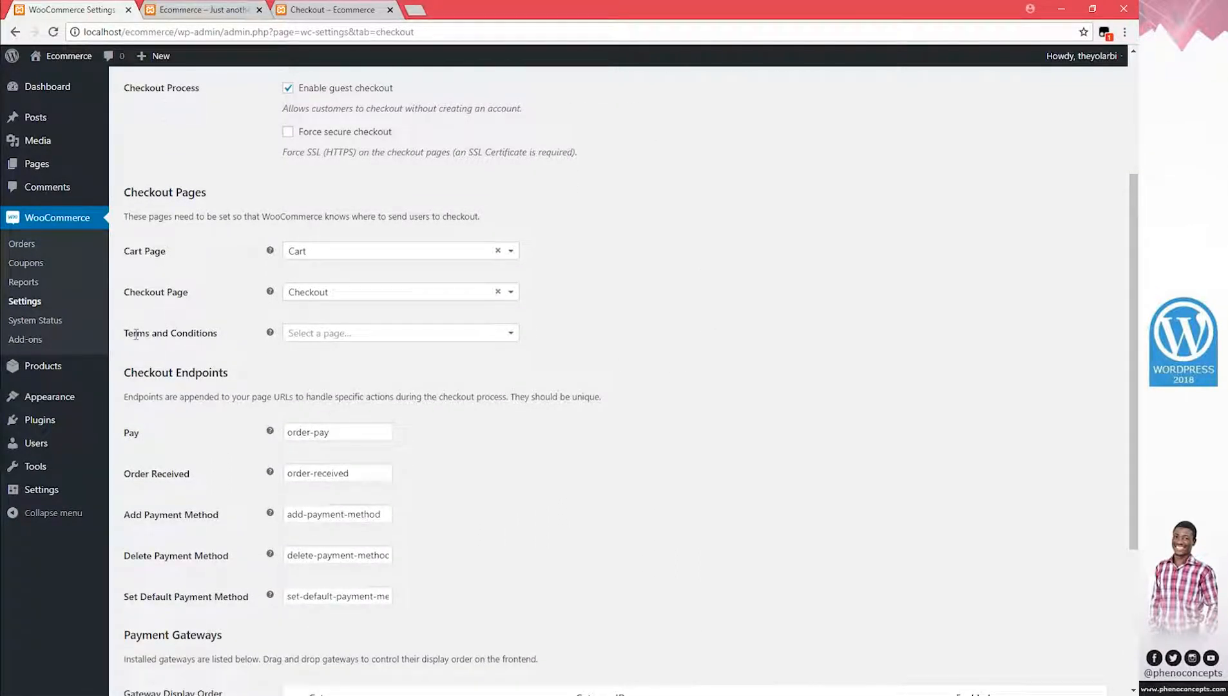
left_click_drag(135, 334, 206, 338)
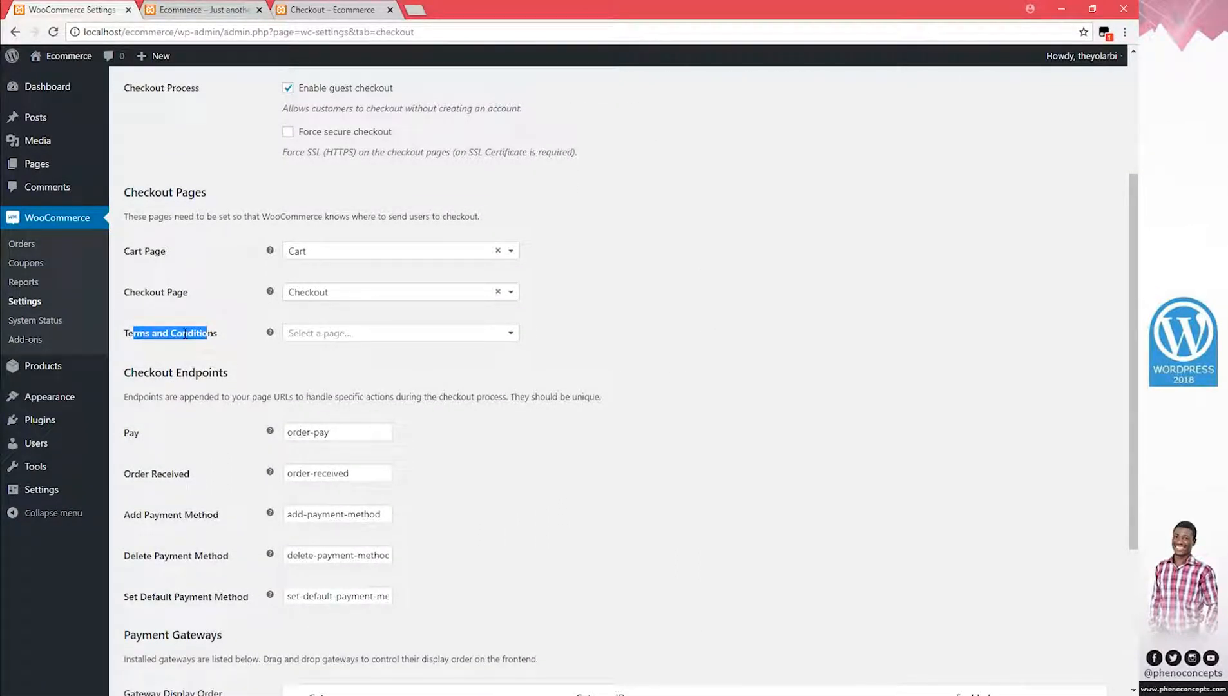
double_click(187, 334)
left_click(194, 334)
double_click(193, 333)
left_click(224, 341)
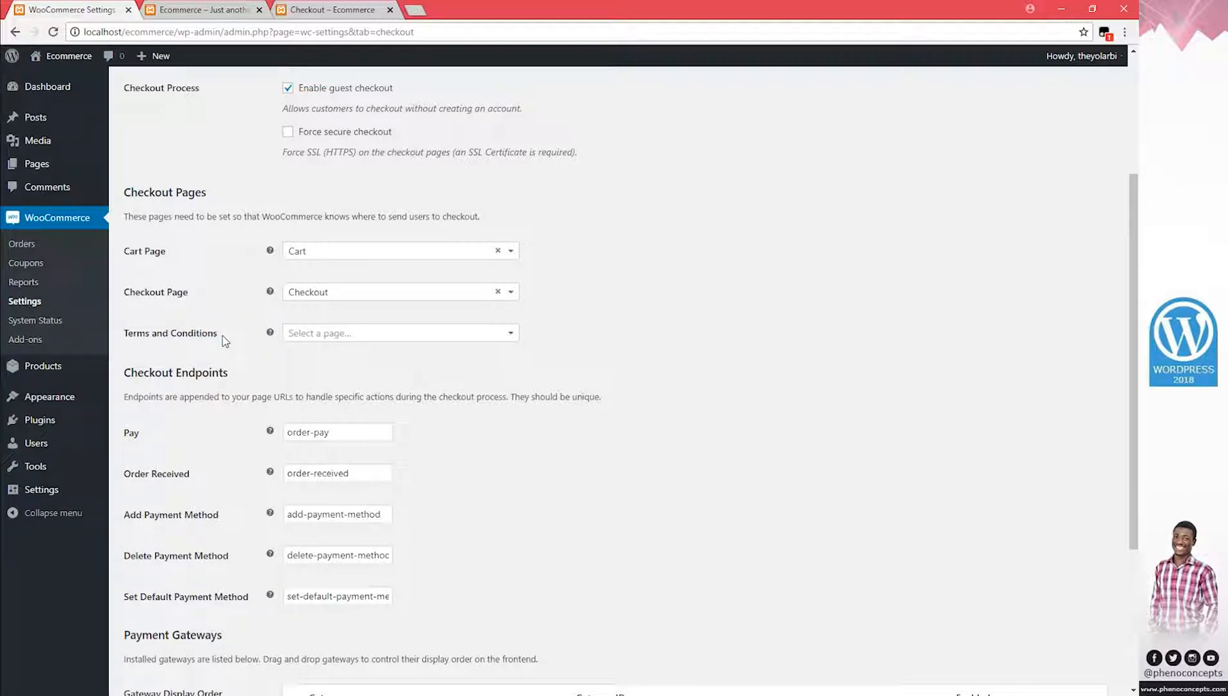
left_click_drag(225, 340, 129, 333)
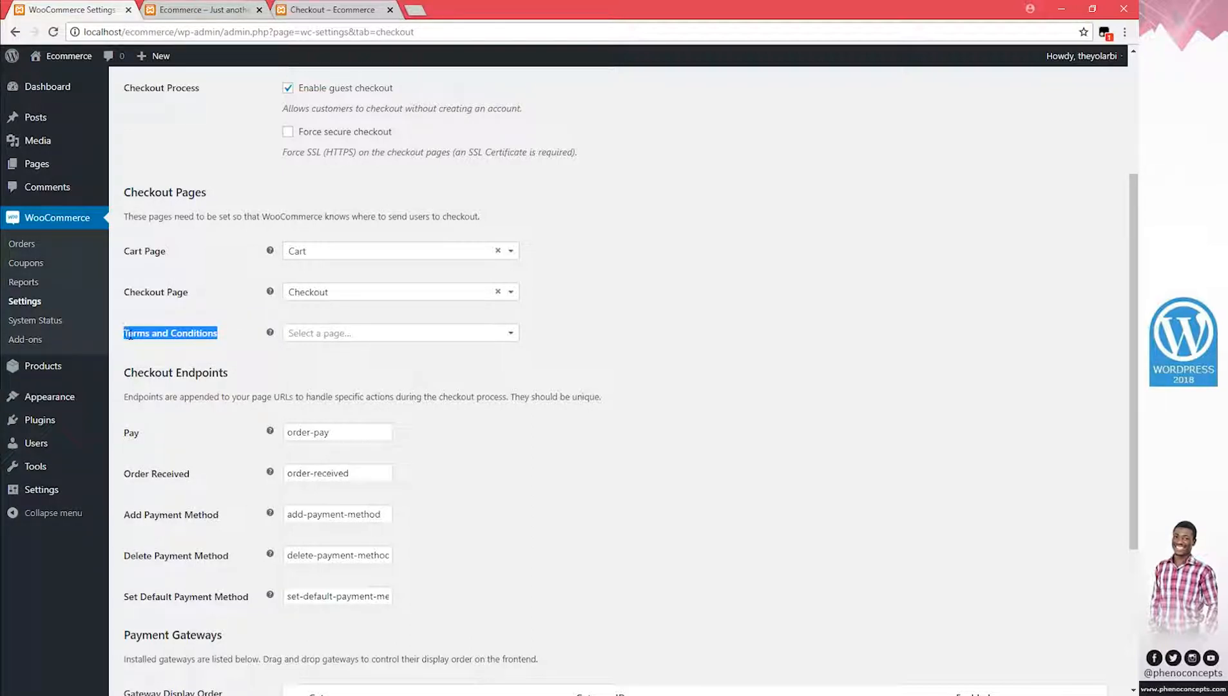
right_click(145, 328)
left_click(181, 340)
left_click(193, 351)
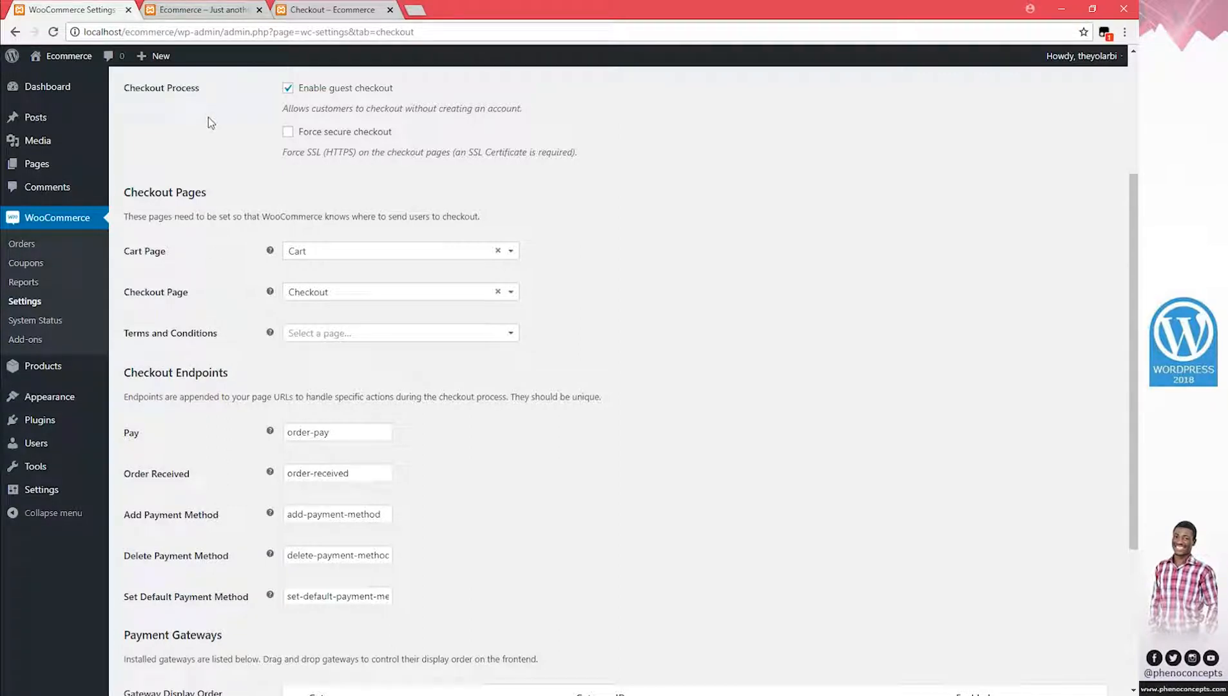
mouse_move(158, 58)
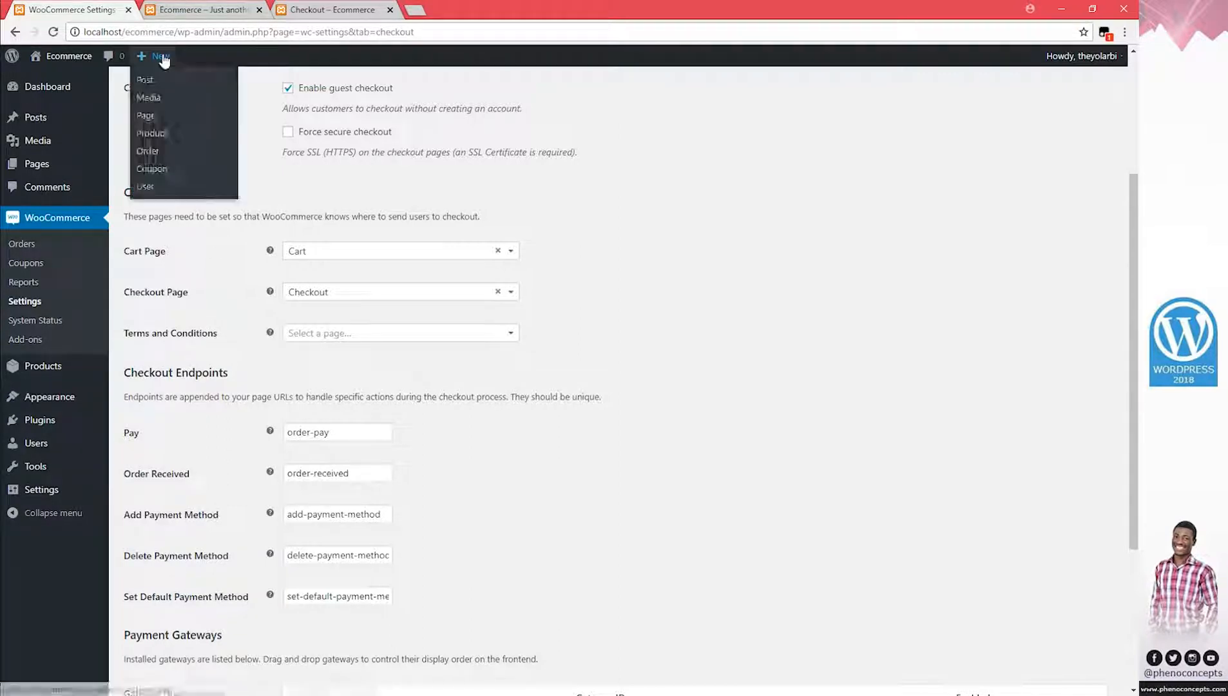
middle_click(153, 117)
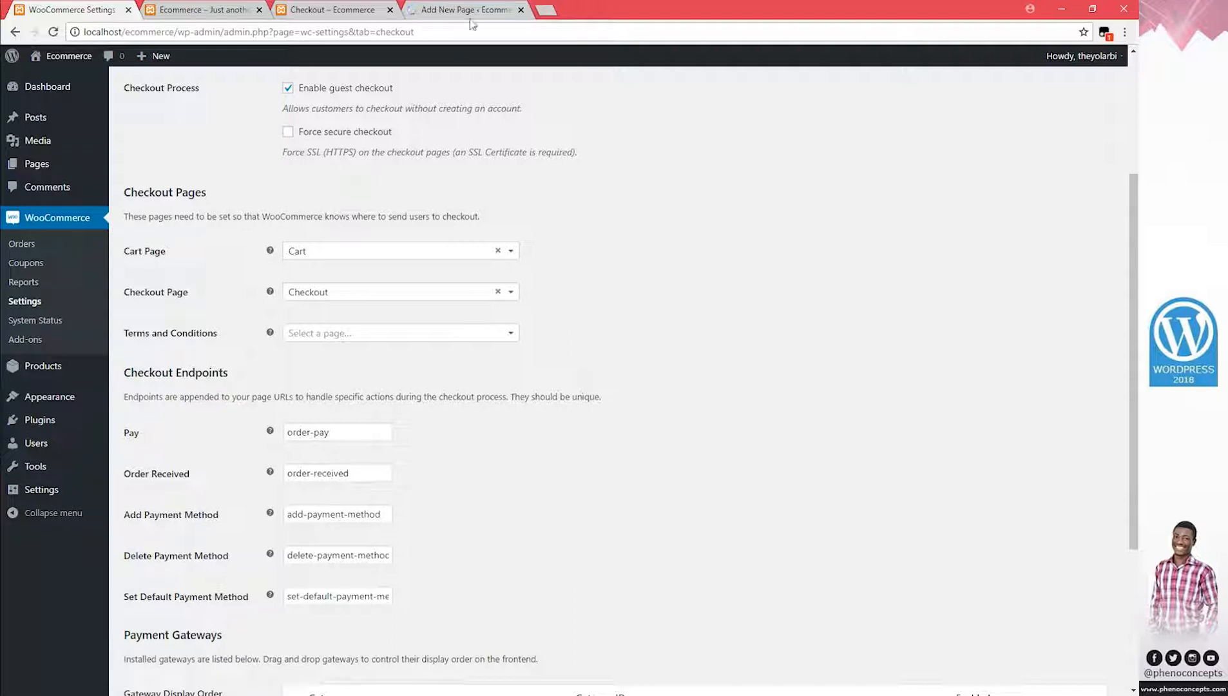
Paste the copied label as the page title and trim it to 'Terms'
left_click(471, 5)
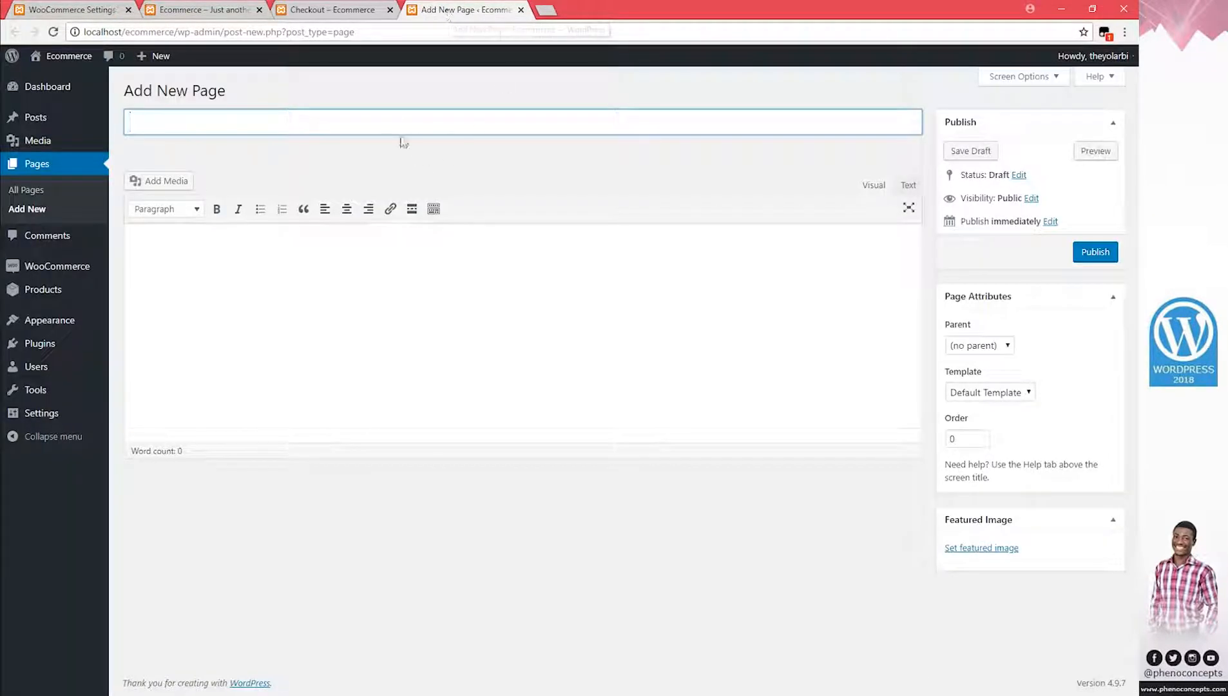
key("ctrl+v")
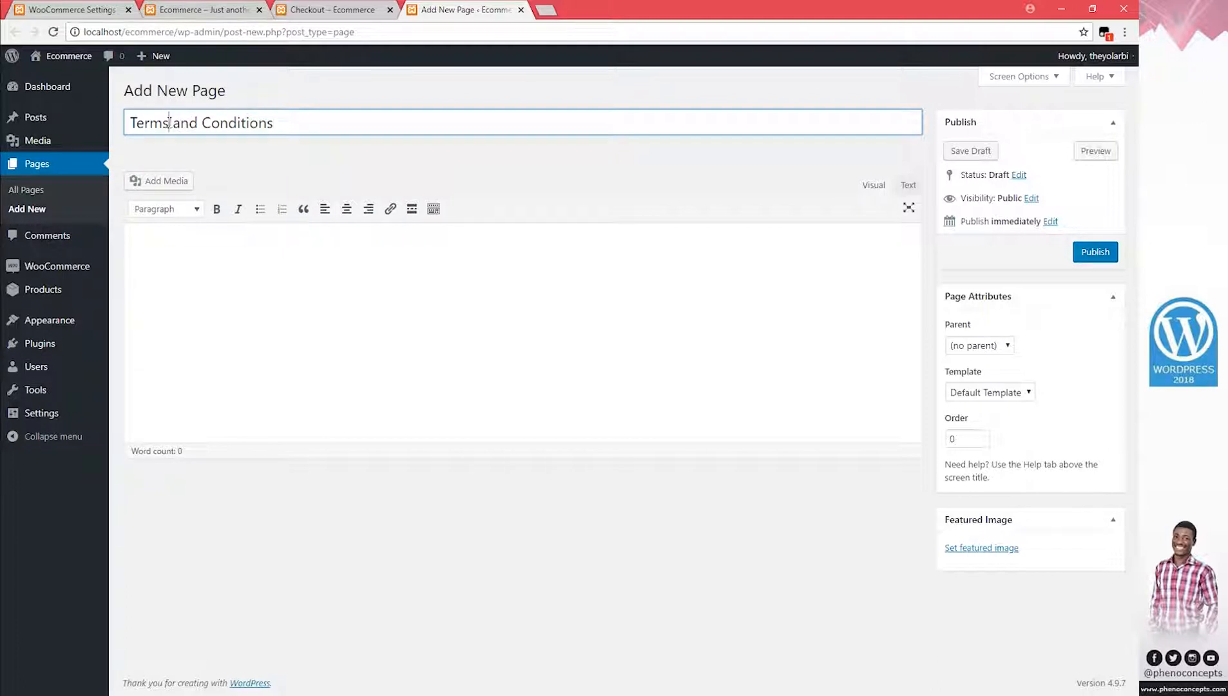
left_click_drag(169, 123, 354, 121)
key("BackSpace")
Fill the page body with several lines of placeholder text
left_click(380, 288)
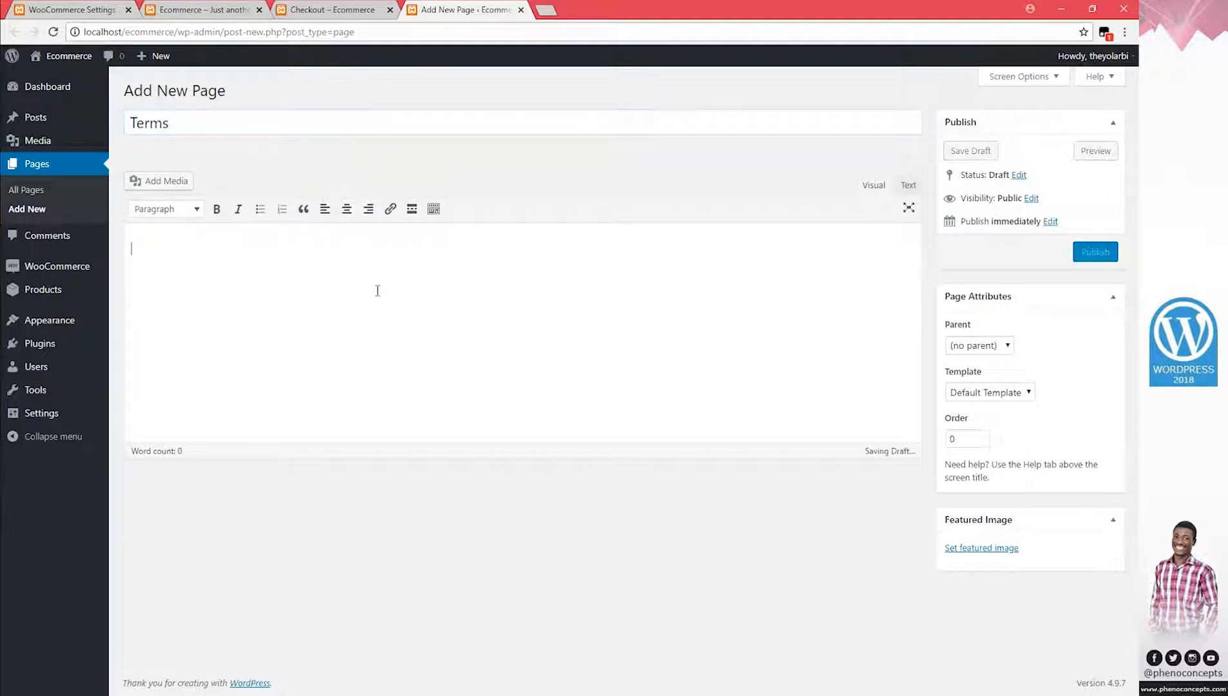
type("hfkashdfjsdakofjksdajfkljsdkfjsdkjfkjsd")
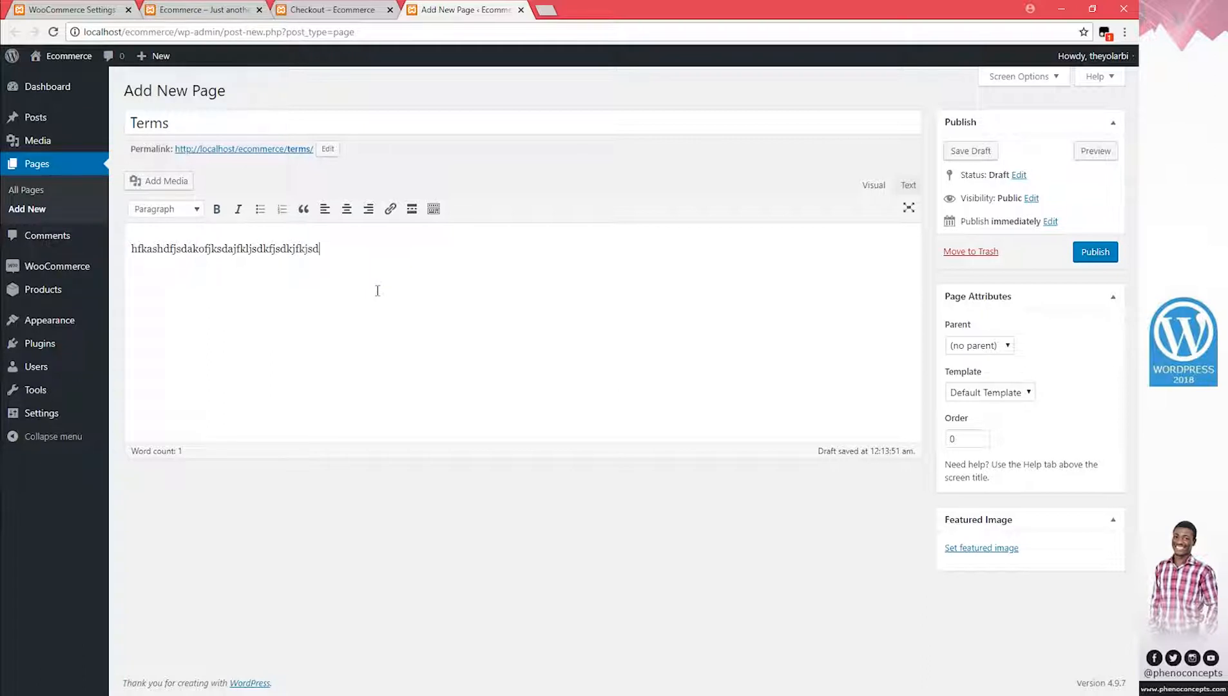
key("ctrl+a")
key("ctrl+c")
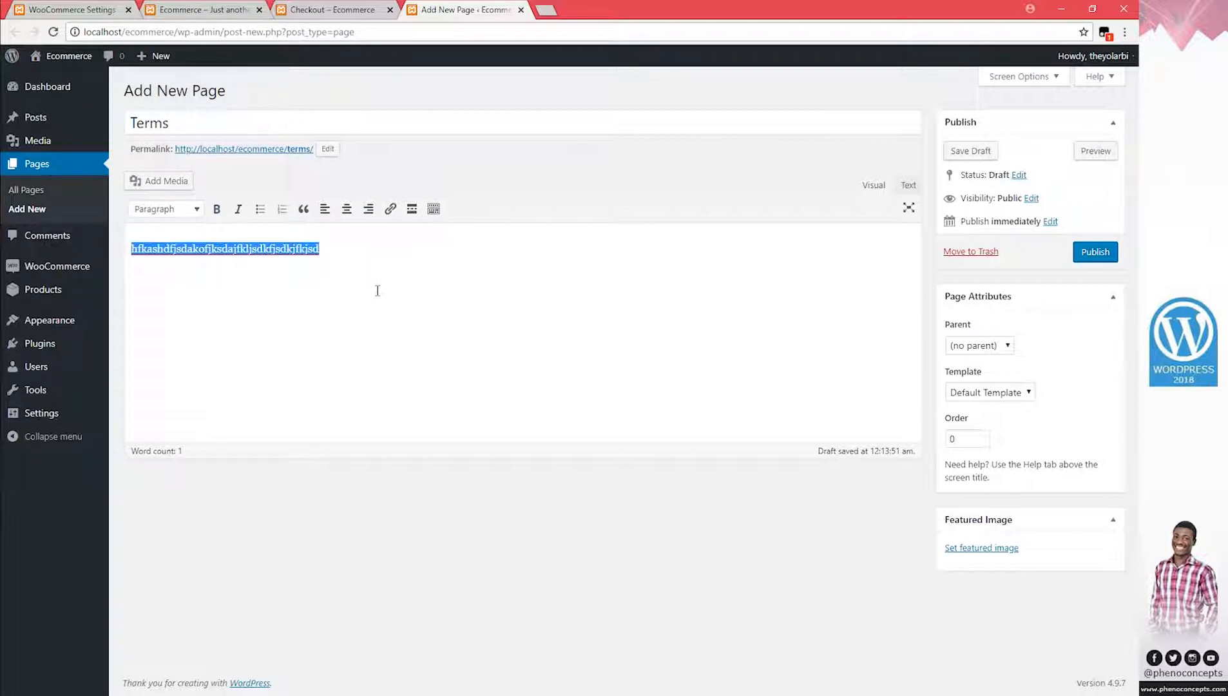
left_click(282, 251)
key("ctrl+v")
key("ctrl+v")
key("ctrl+v")
key("ctrl+v")
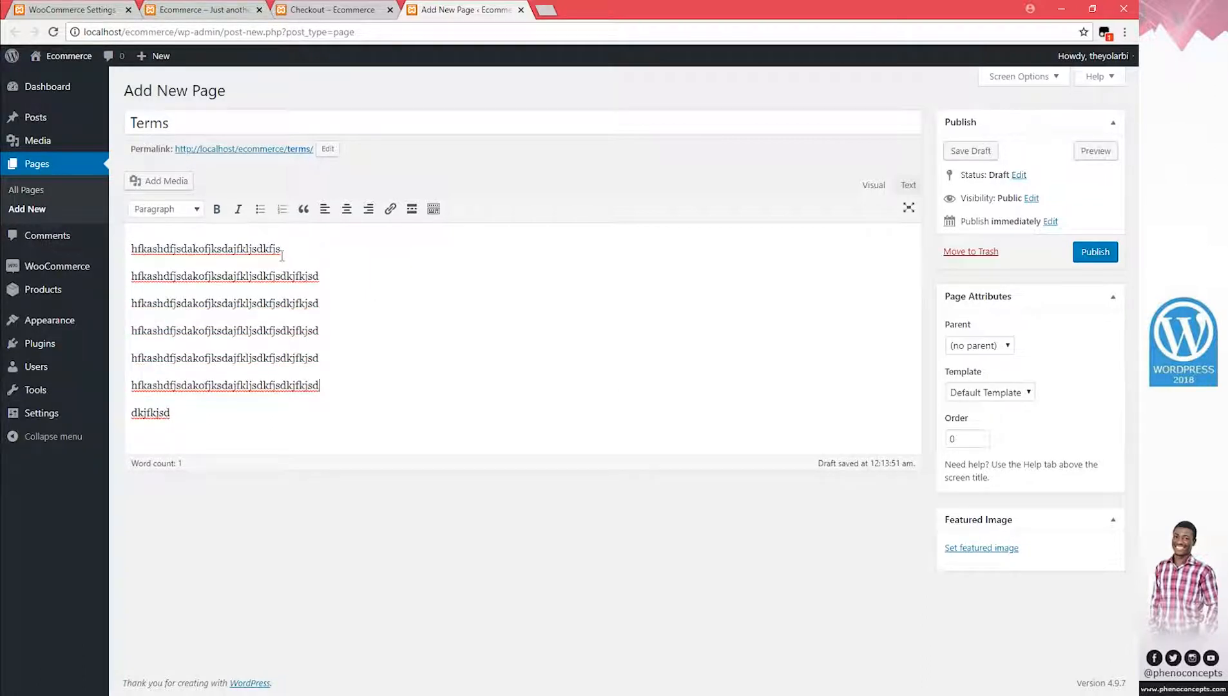
key("ctrl+z")
key("ctrl+z")
key("ctrl+z")
key("ctrl+z")
key("ctrl+y")
key("ctrl+y")
key("ctrl+y")
key("ctrl+y")
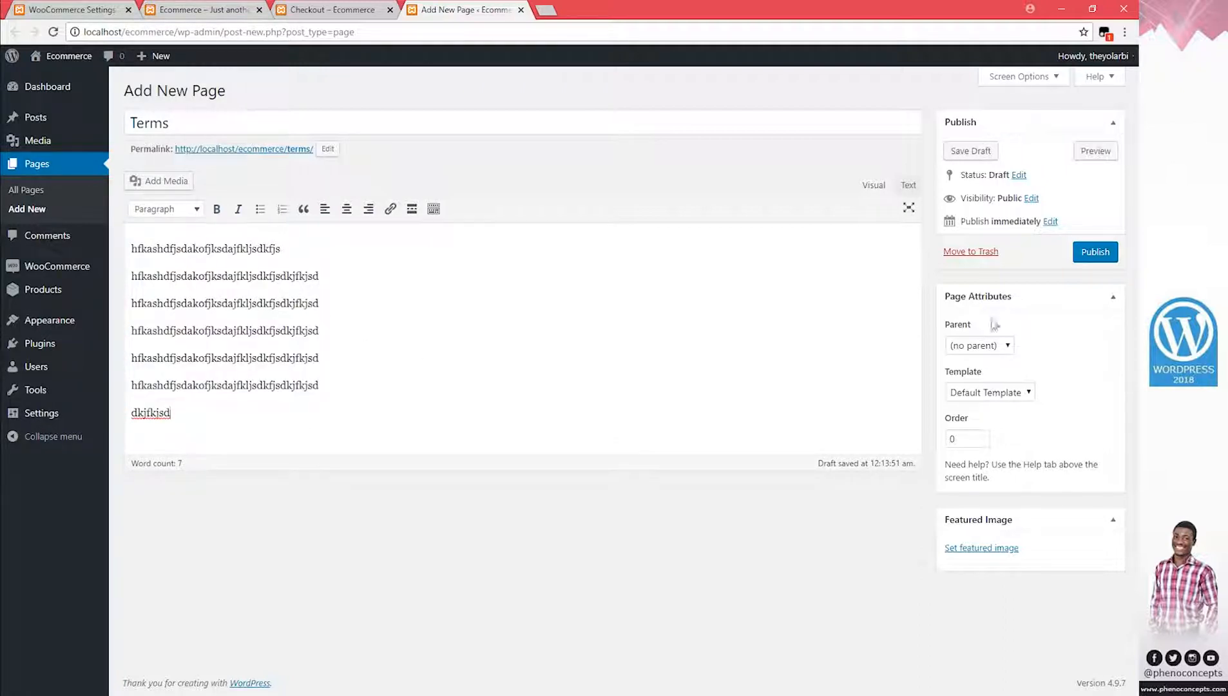
Publish the Terms page, close its editor tab, and return to the store home page
left_click(1091, 259)
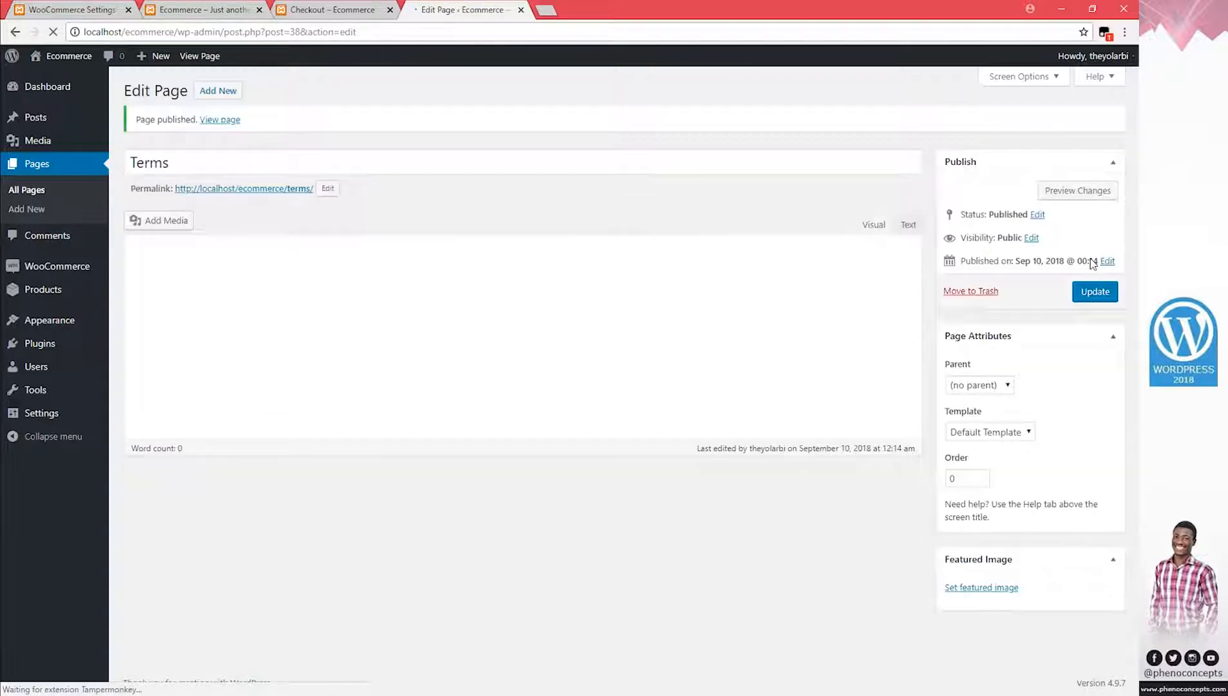
left_click(521, 10)
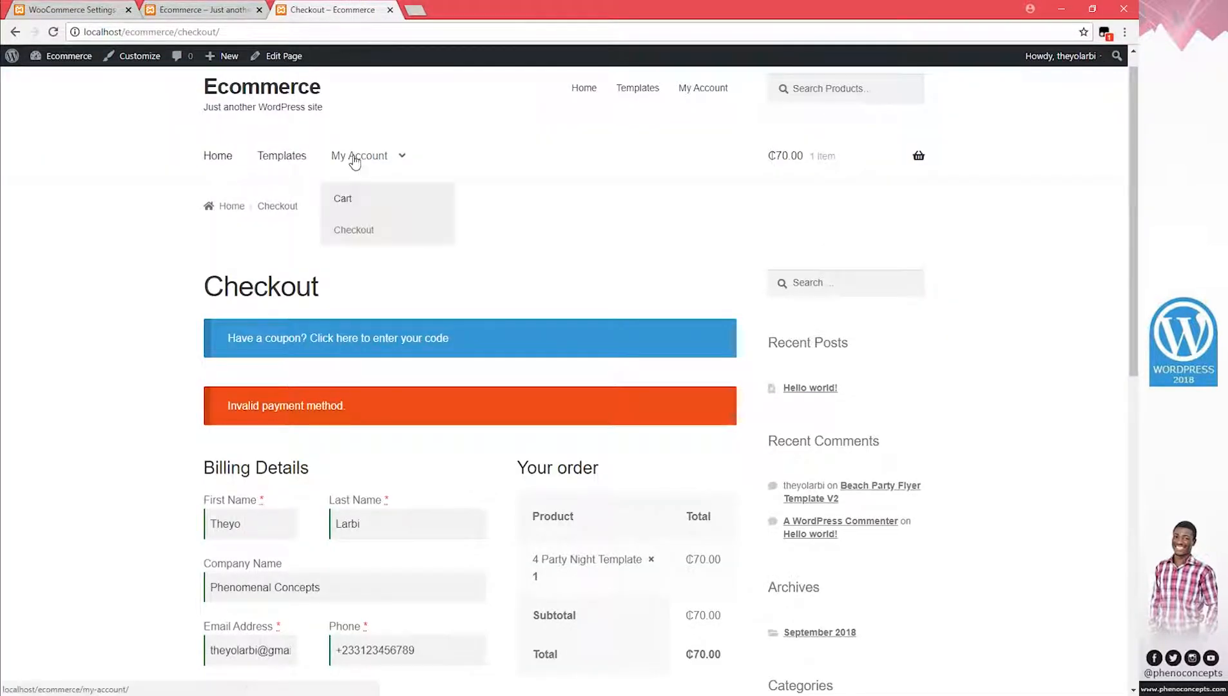
left_click(277, 89)
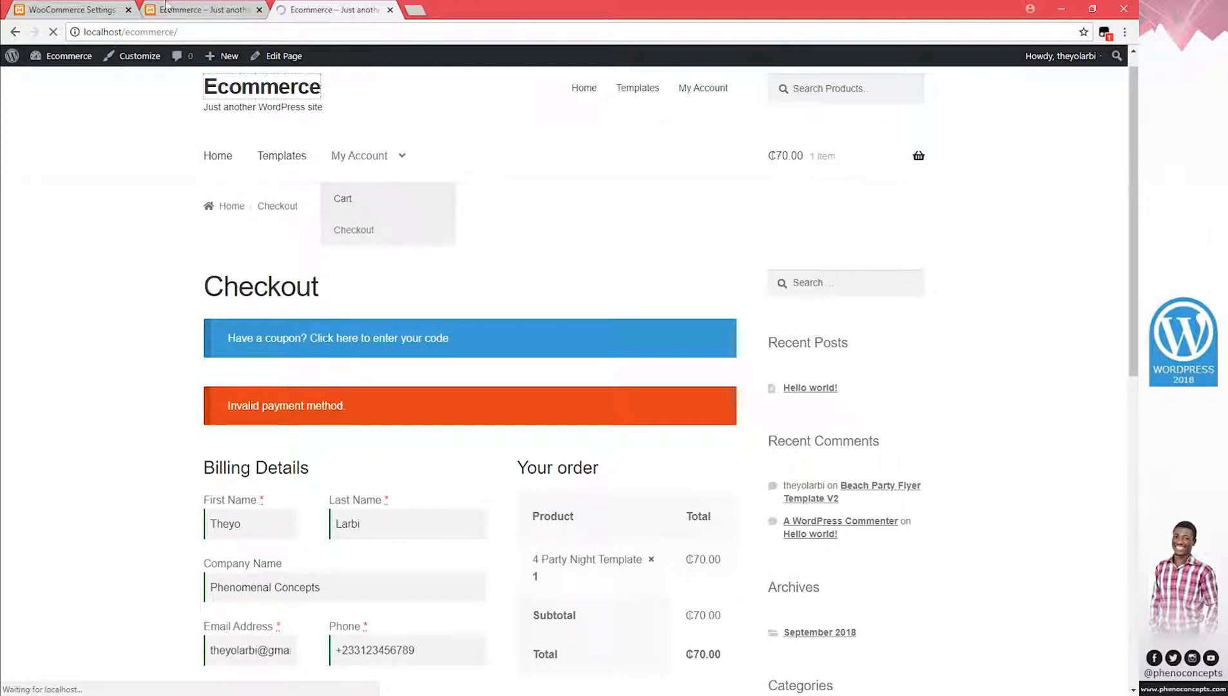
Reload the Checkout settings, choose Terms as the Terms and Conditions page, and save
left_click(71, 10)
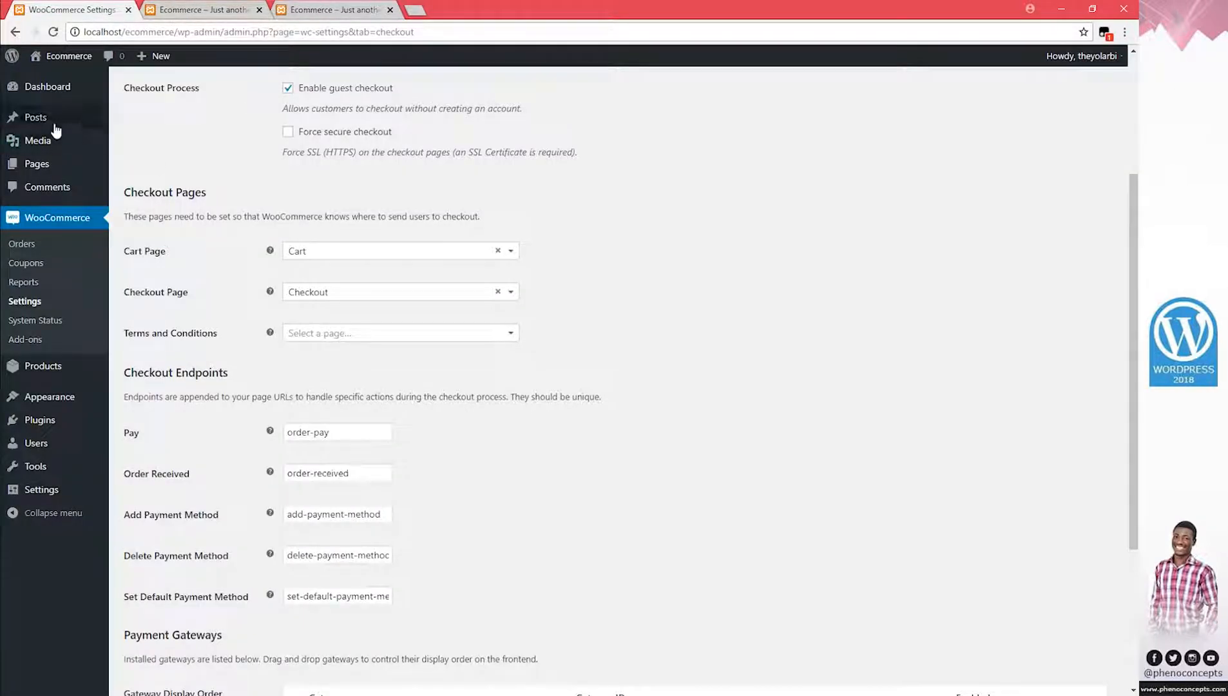
left_click(56, 31)
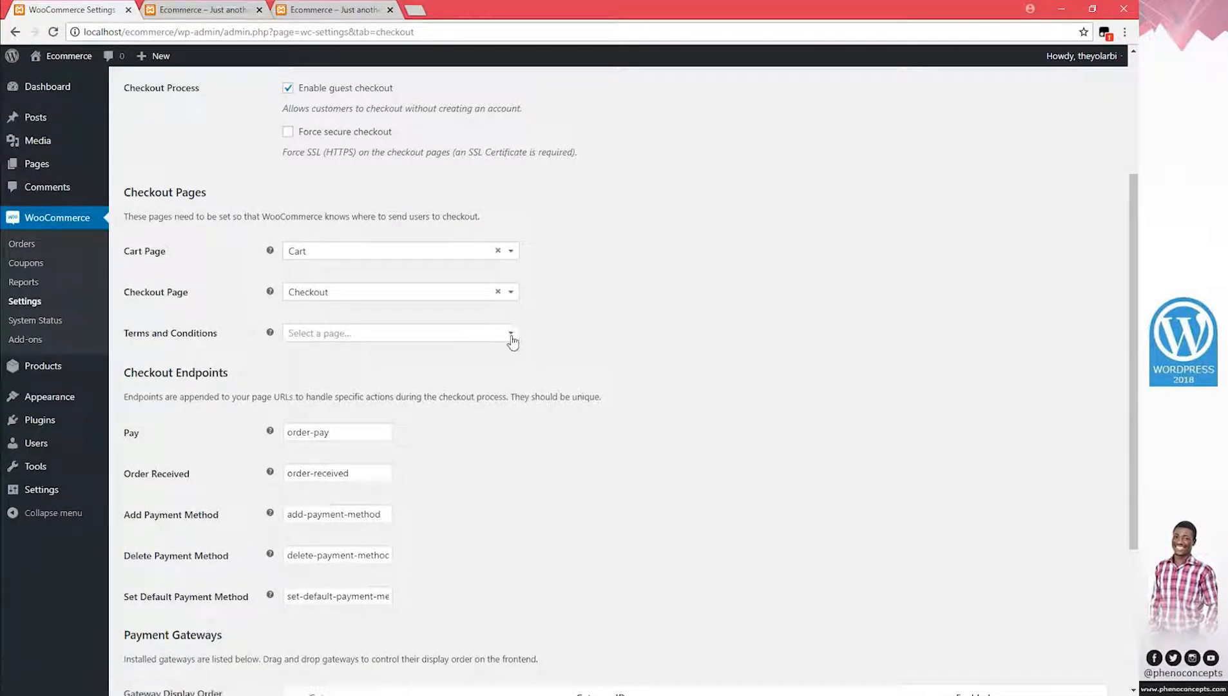
left_click(509, 333)
scroll(413, 461, "down", 1)
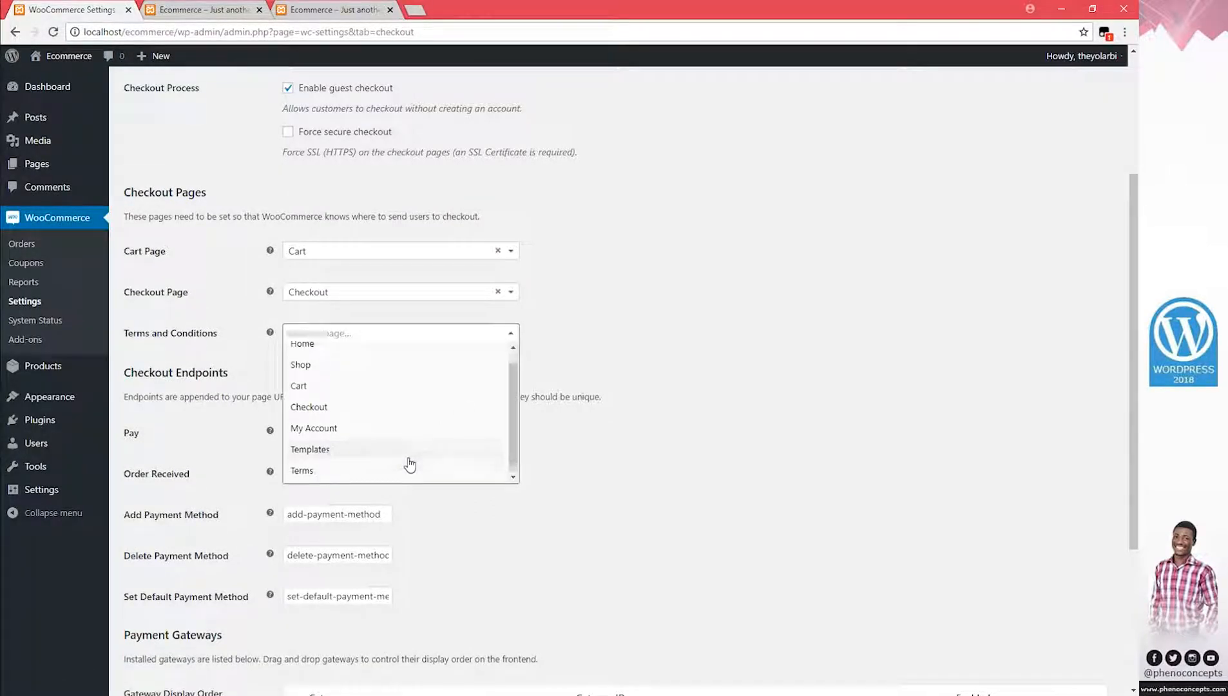
left_click(322, 473)
scroll(402, 452, "down", 4)
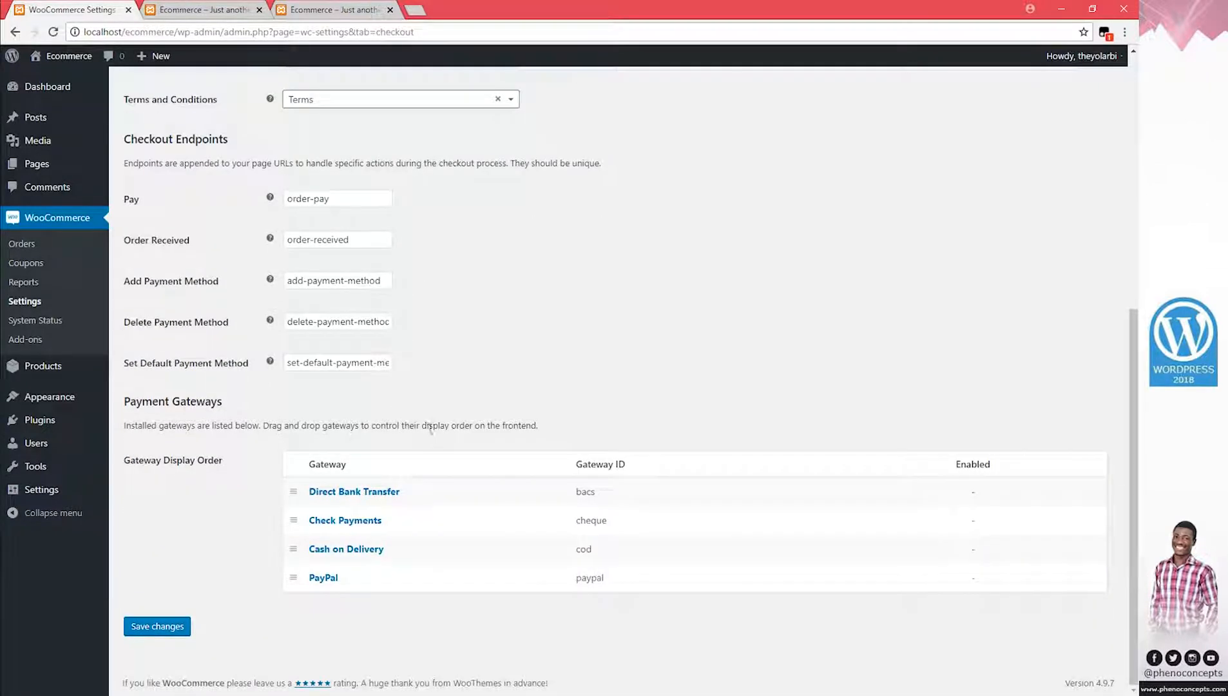
left_click(142, 628)
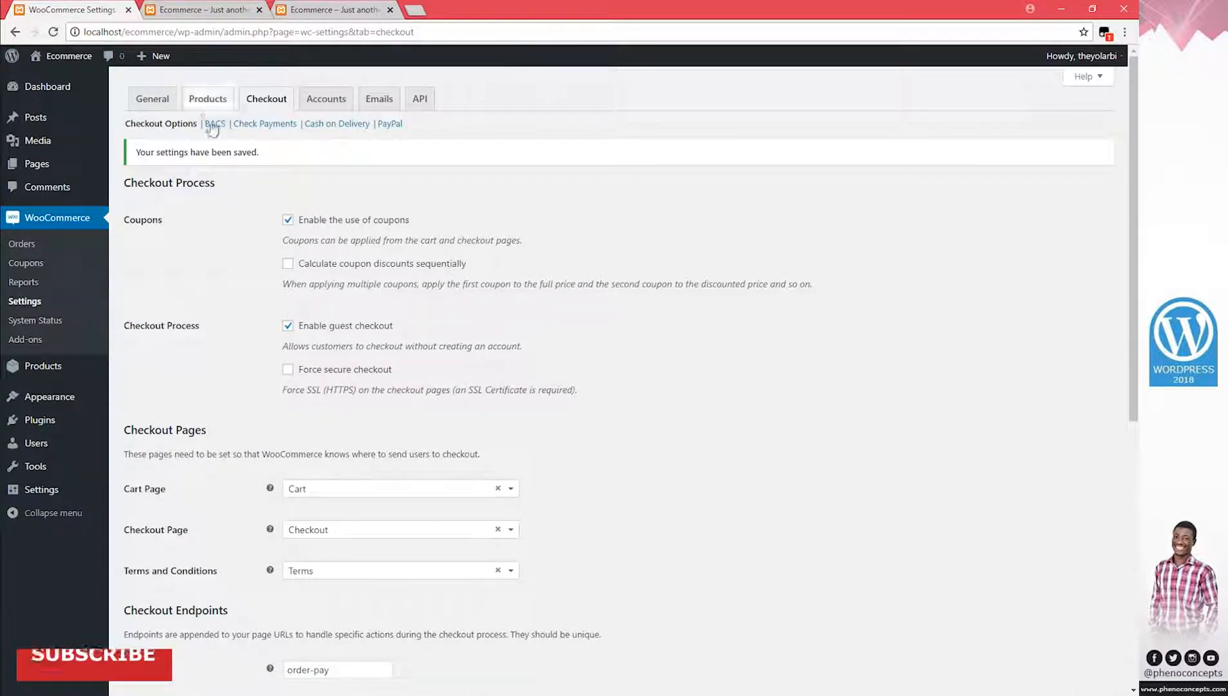
Review the BACS, Check Payments and Cash on Delivery settings in turn
left_click(216, 127)
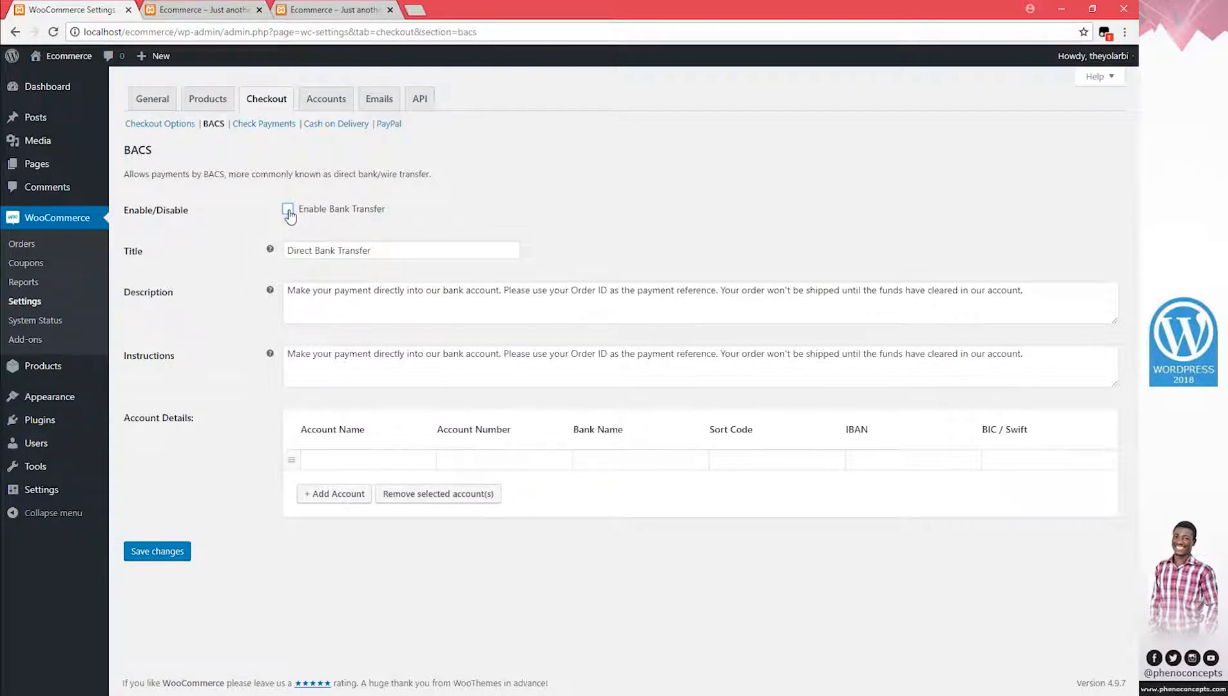
left_click(369, 463)
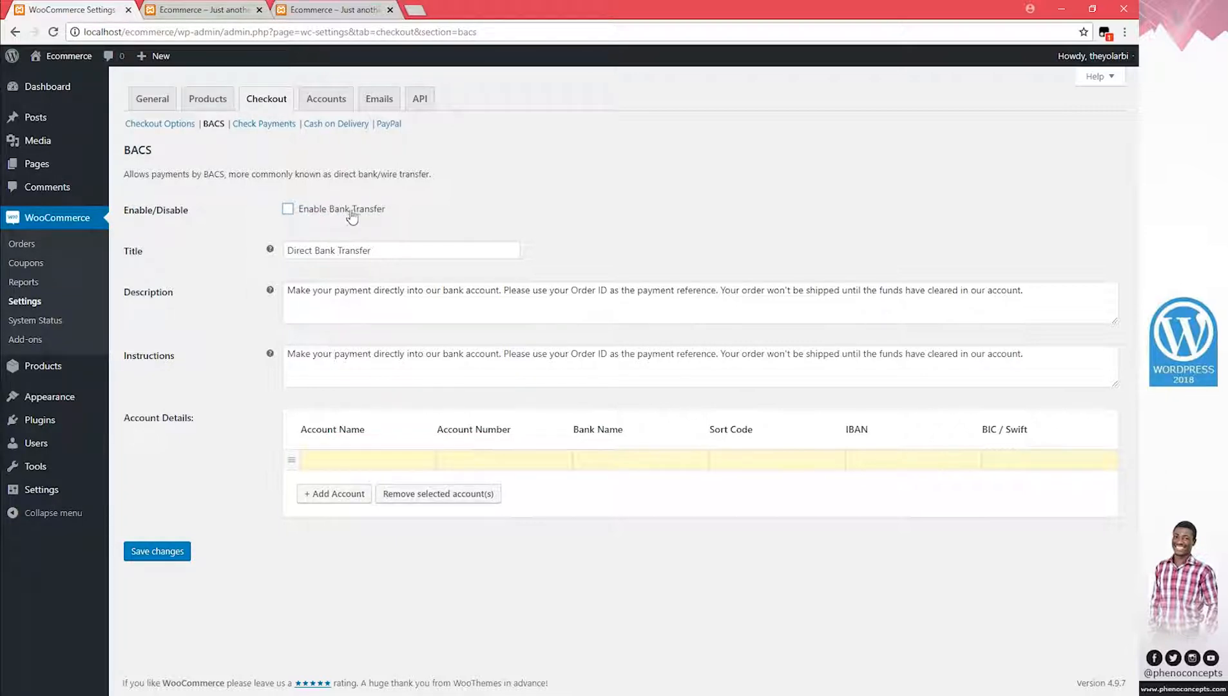
left_click(253, 125)
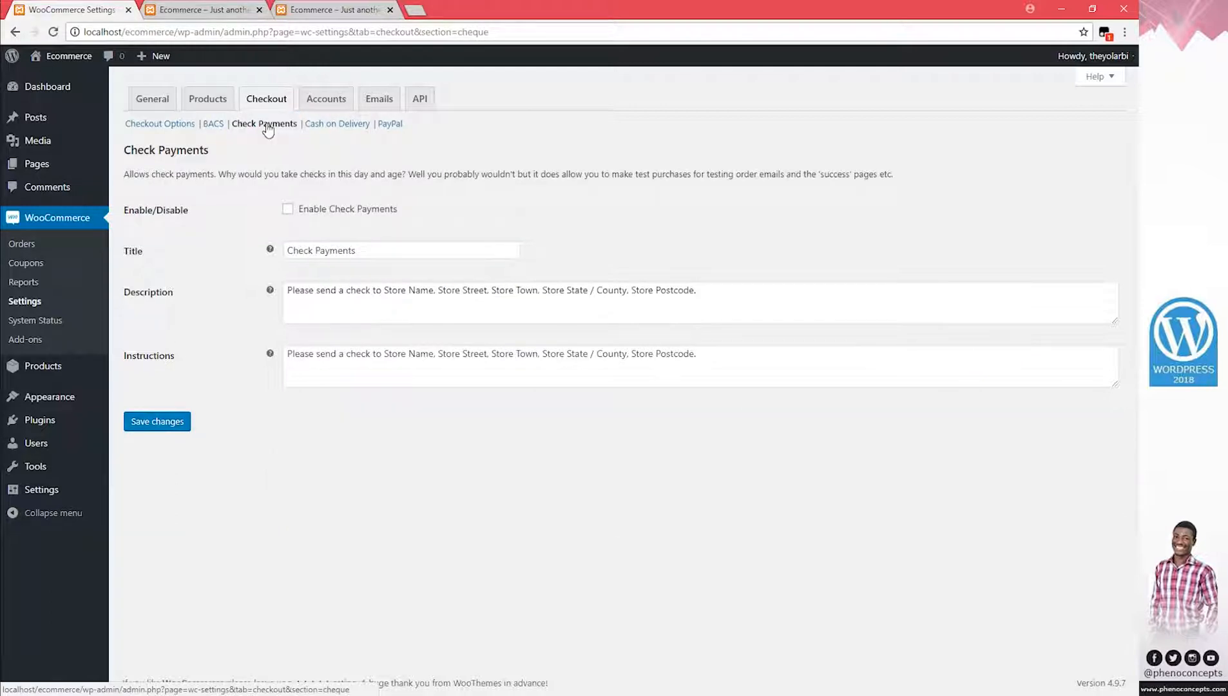
left_click(337, 128)
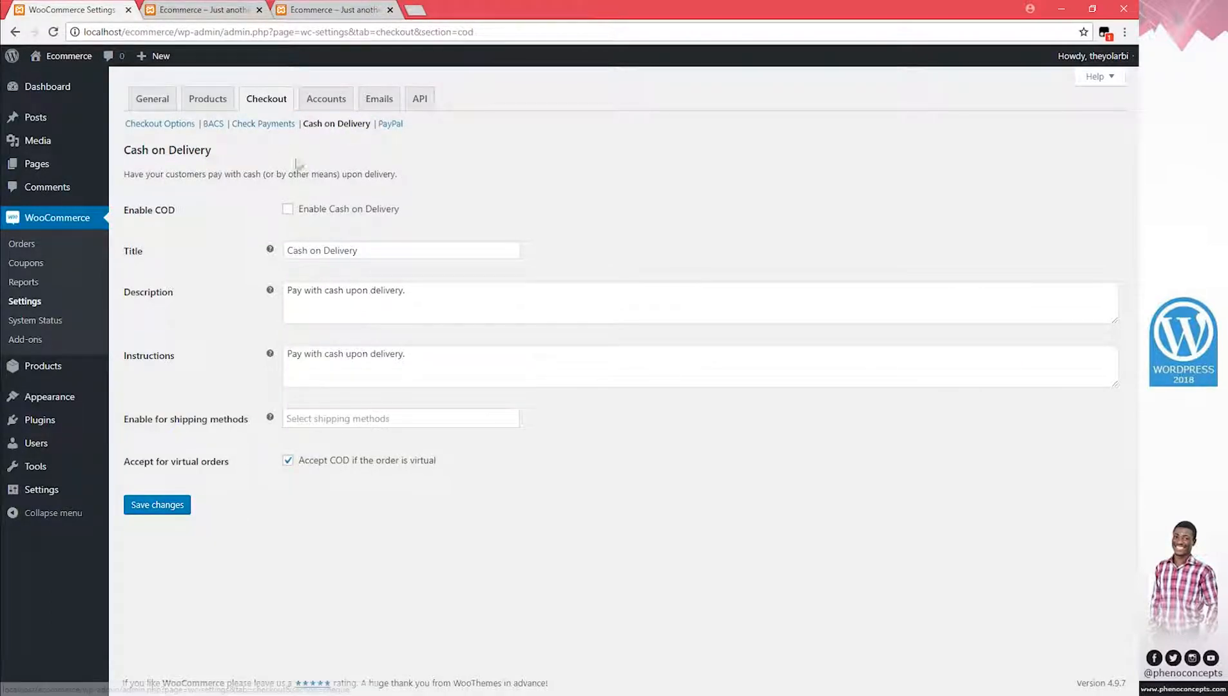
Check the PayPal currency warning and save the PayPal checkout settings
left_click(388, 125)
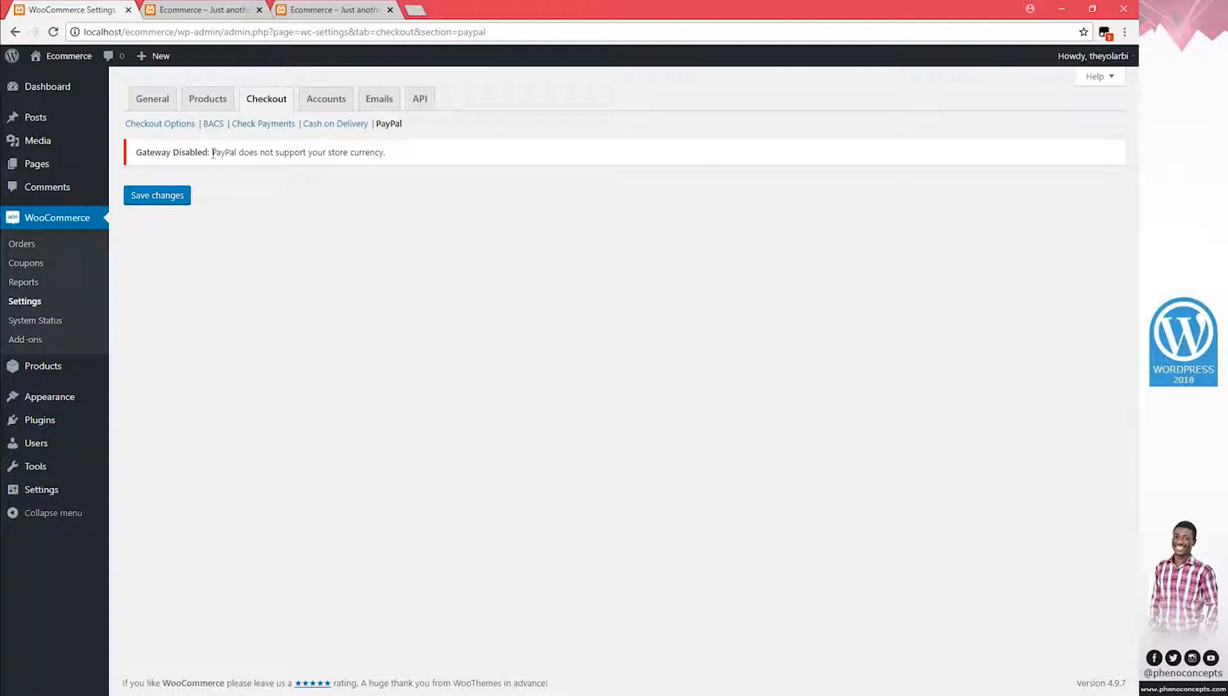
left_click_drag(213, 154, 361, 149)
left_click(376, 151)
left_click(173, 197)
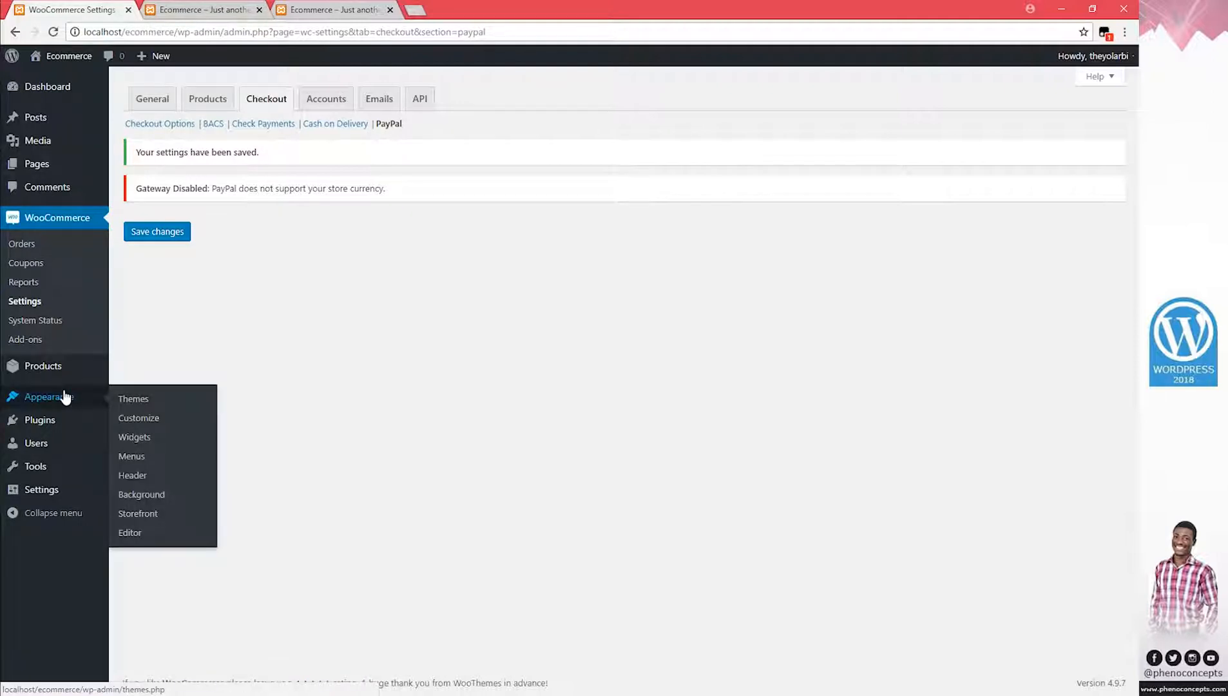
mouse_move(32, 420)
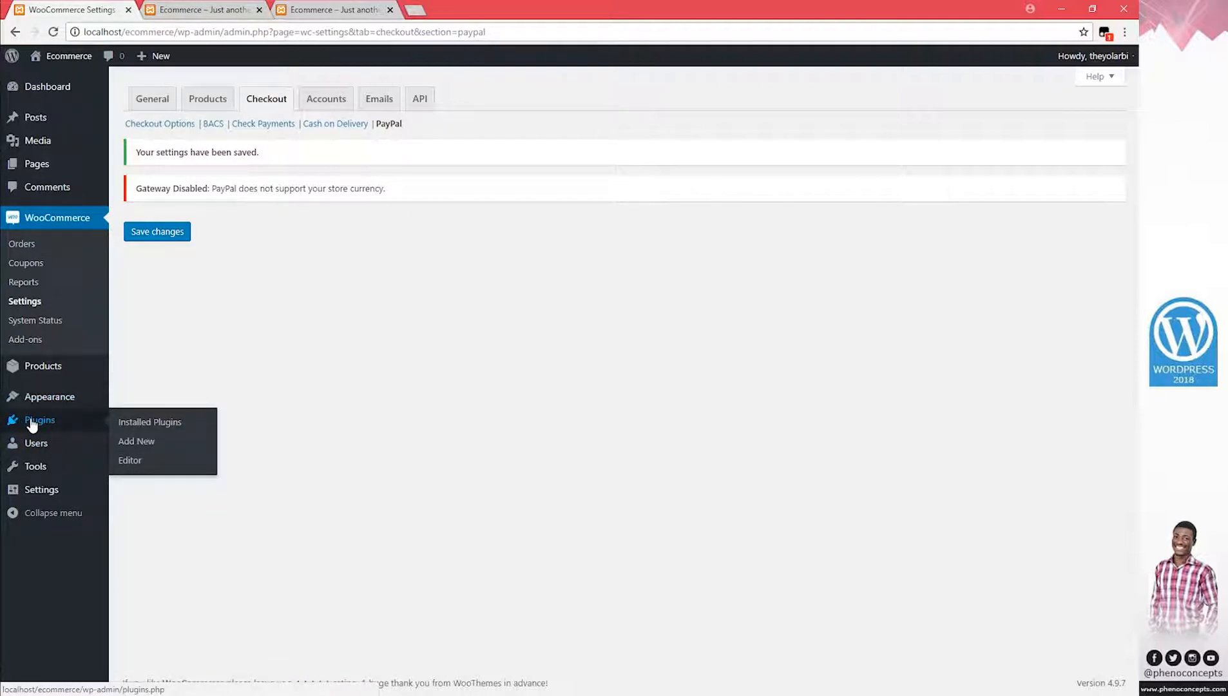
Open Add Plugins in a new tab with the Upload Plugin form, then bring the Images folder forward
right_click(133, 445)
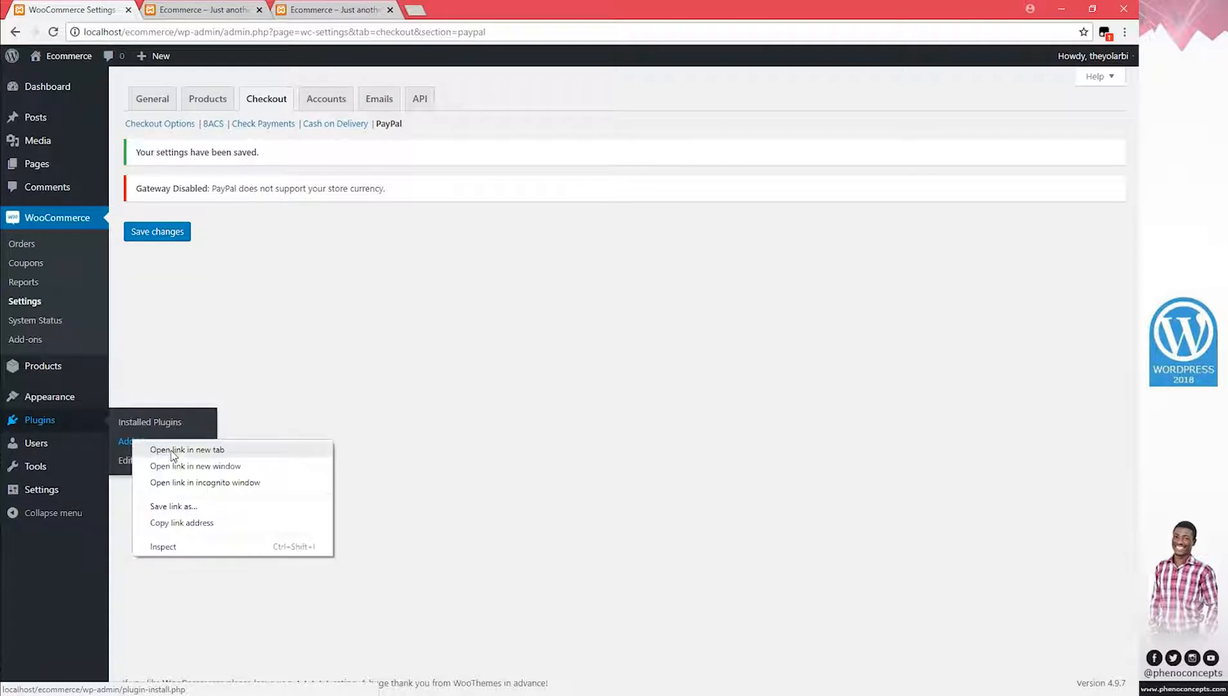
left_click(151, 450)
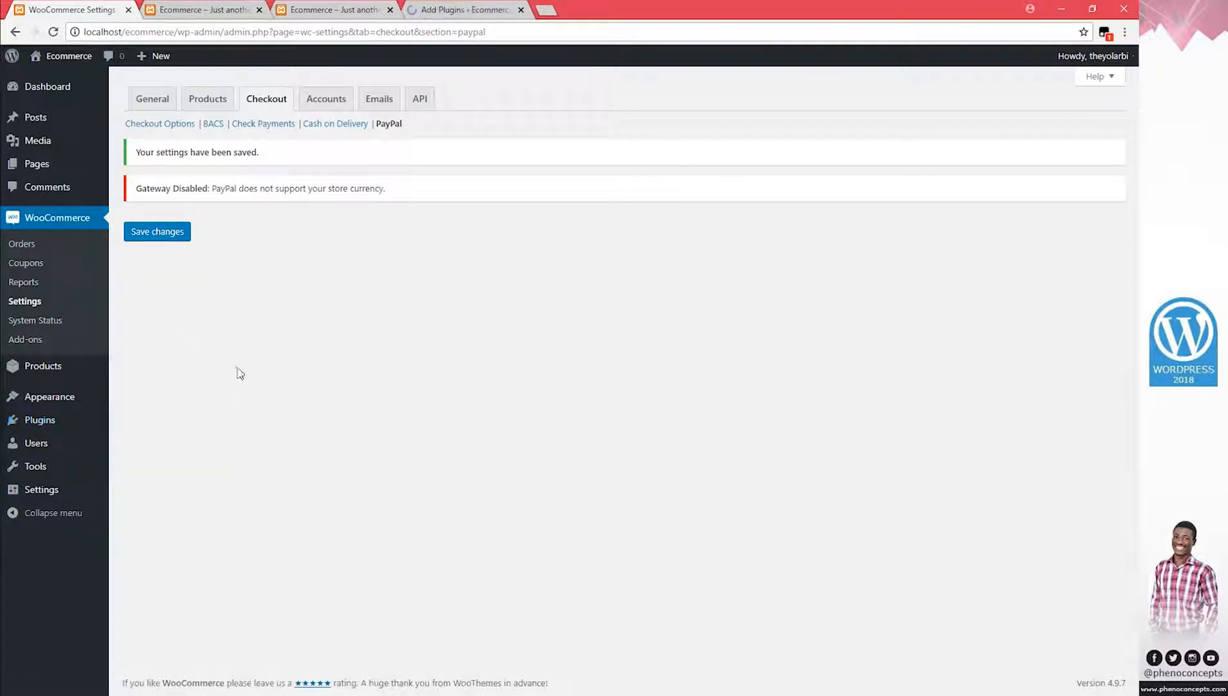
left_click(469, 11)
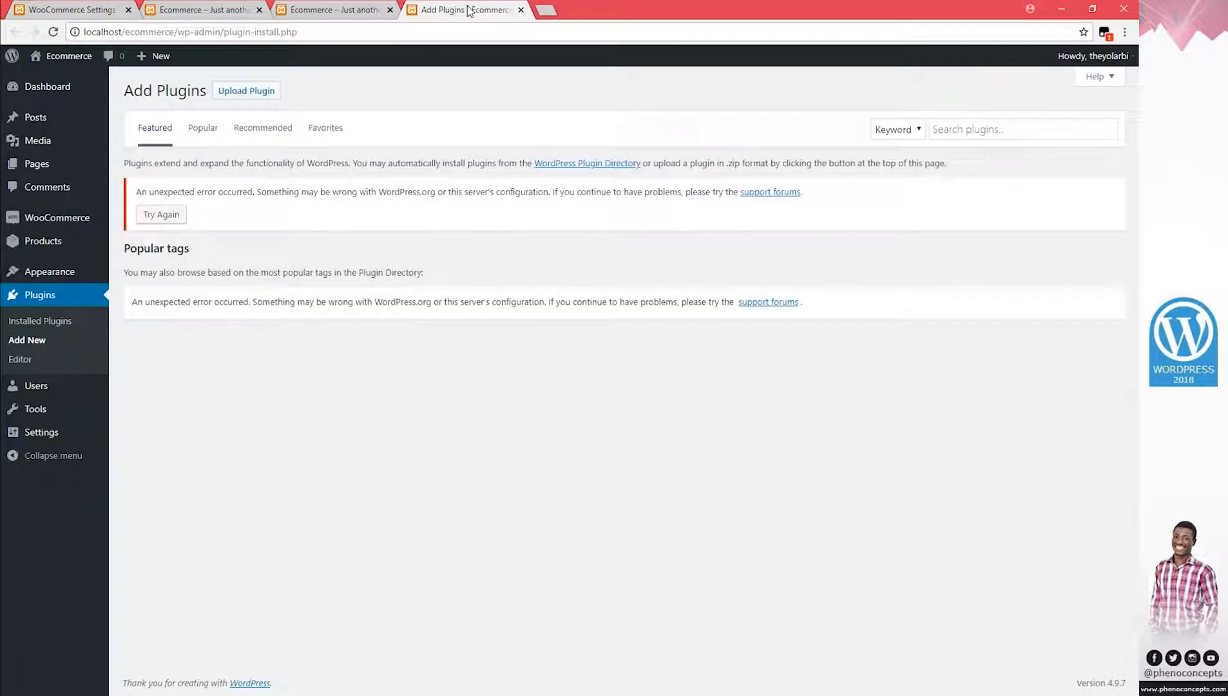
left_click(262, 93)
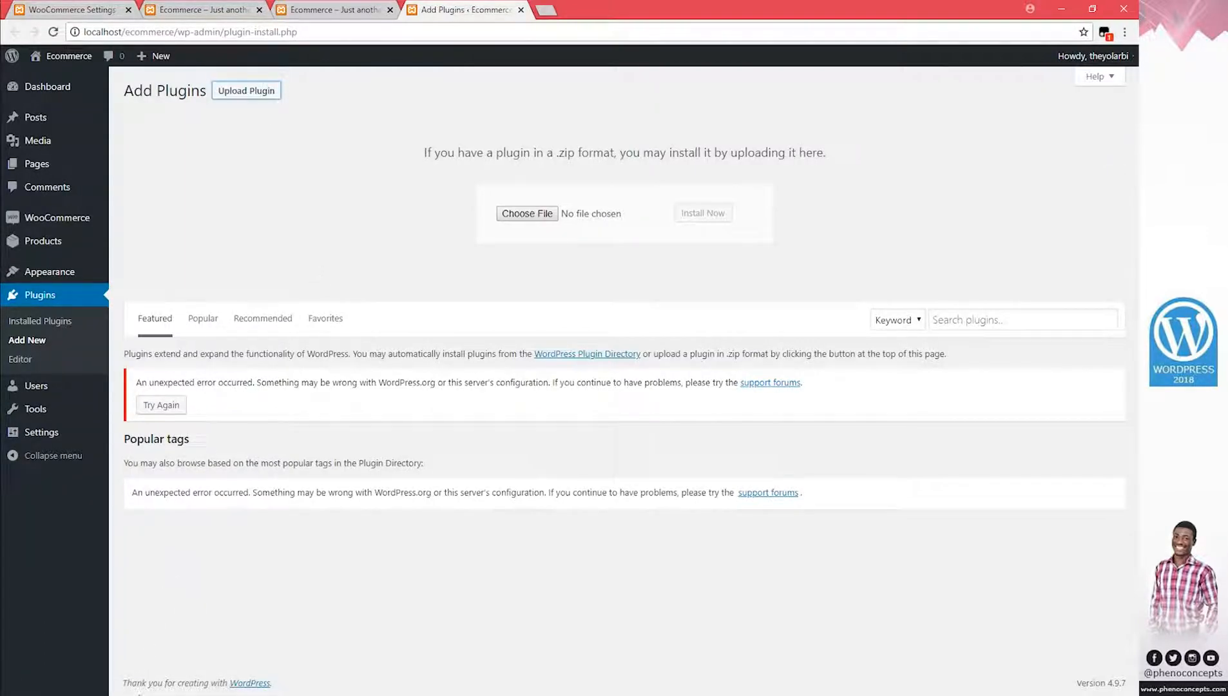
mouse_move(186, 690)
left_click(186, 662)
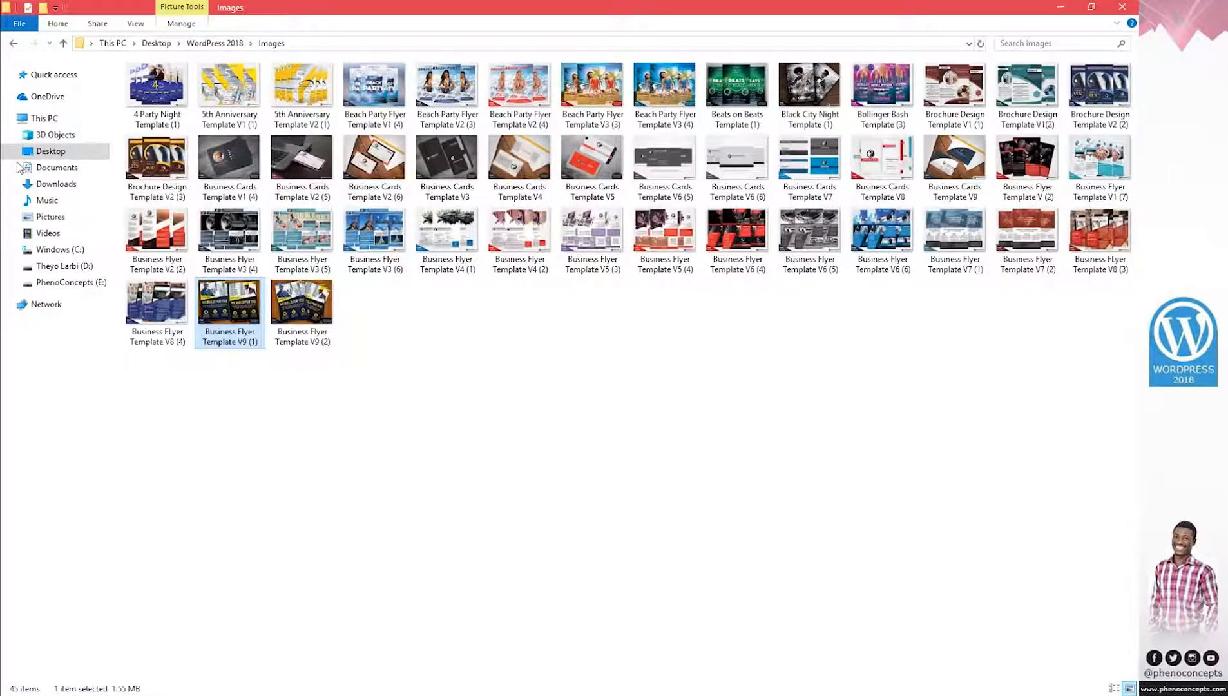
Go back to the WordPress 2018 folder and restore the Explorer window to a smaller size
left_click(14, 45)
left_click(418, 252)
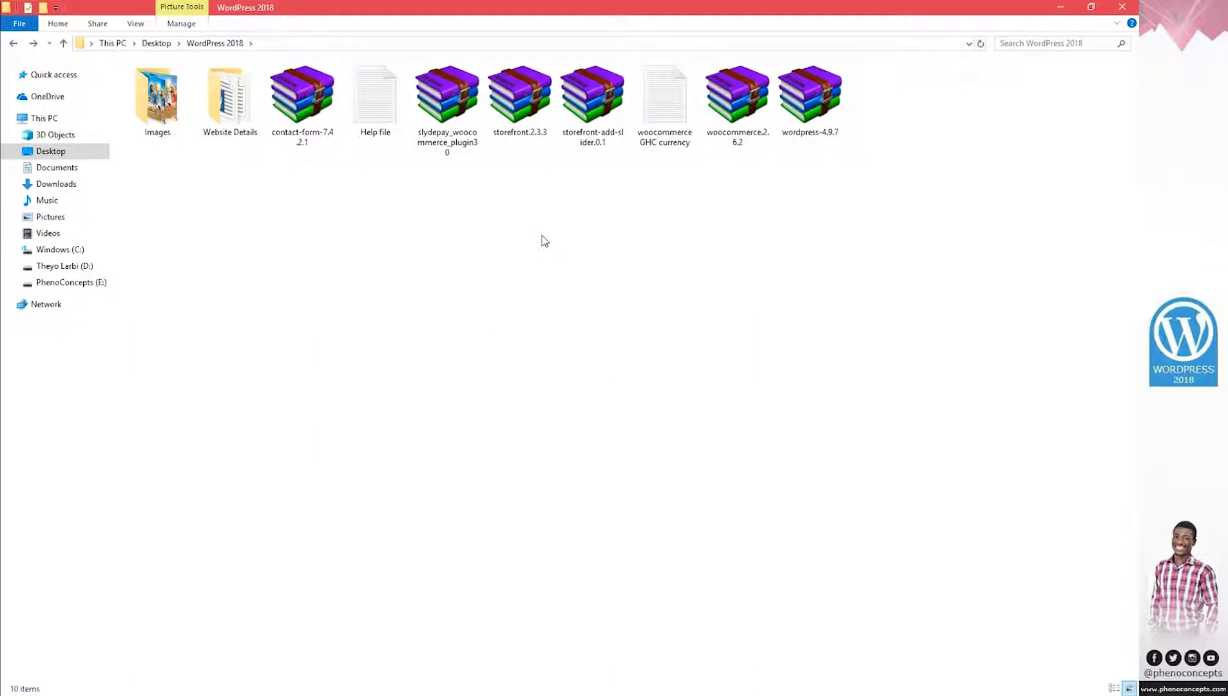
left_click_drag(554, 7, 574, 269)
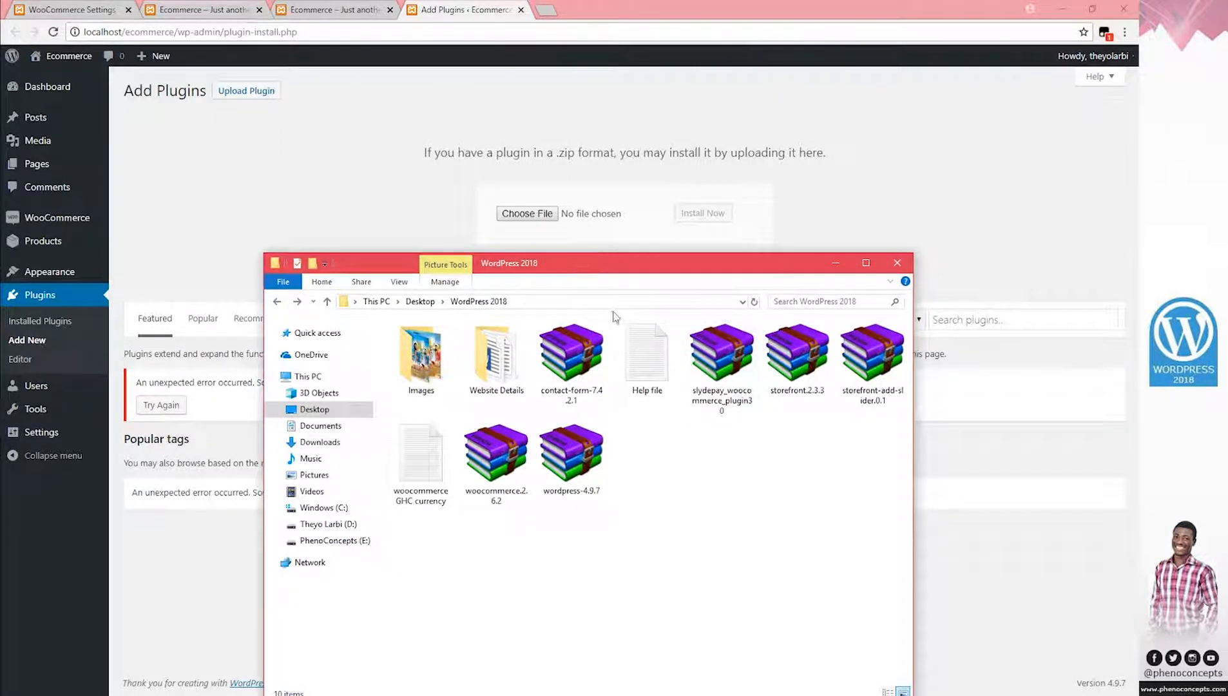
Upload slydepay_woocommerce_plugin30.zip, install it, and activate the Slydepay plugin
left_click(718, 397)
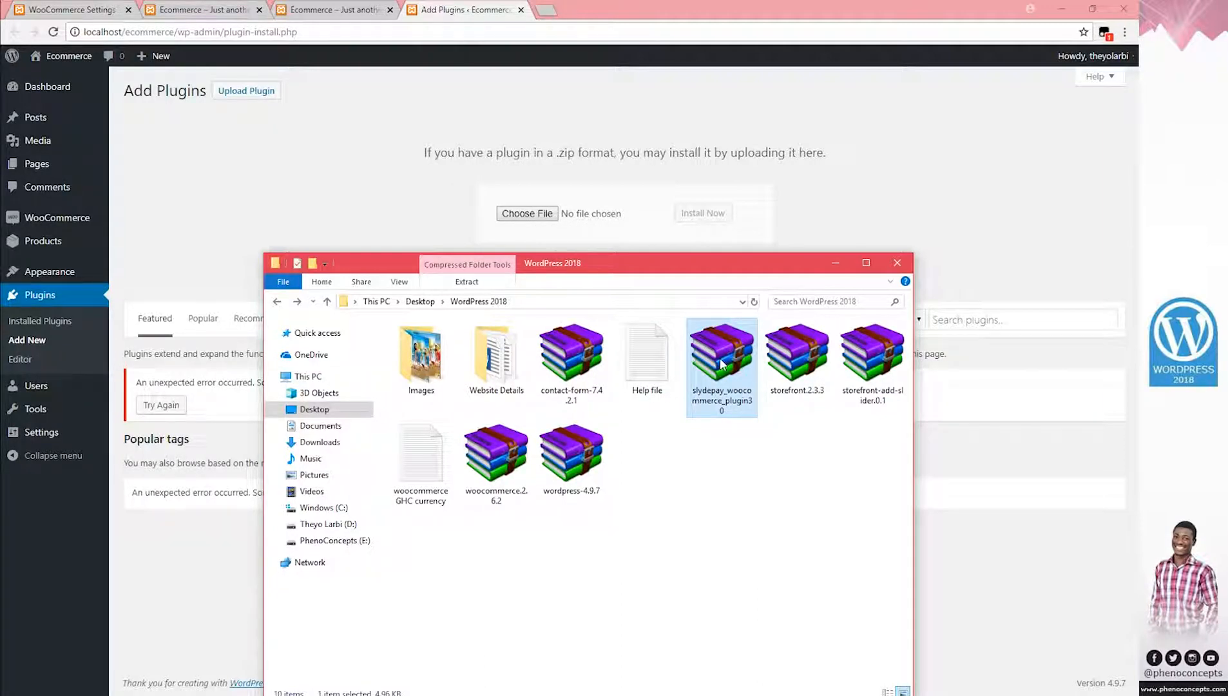
left_click_drag(724, 354, 524, 217)
left_click(701, 214)
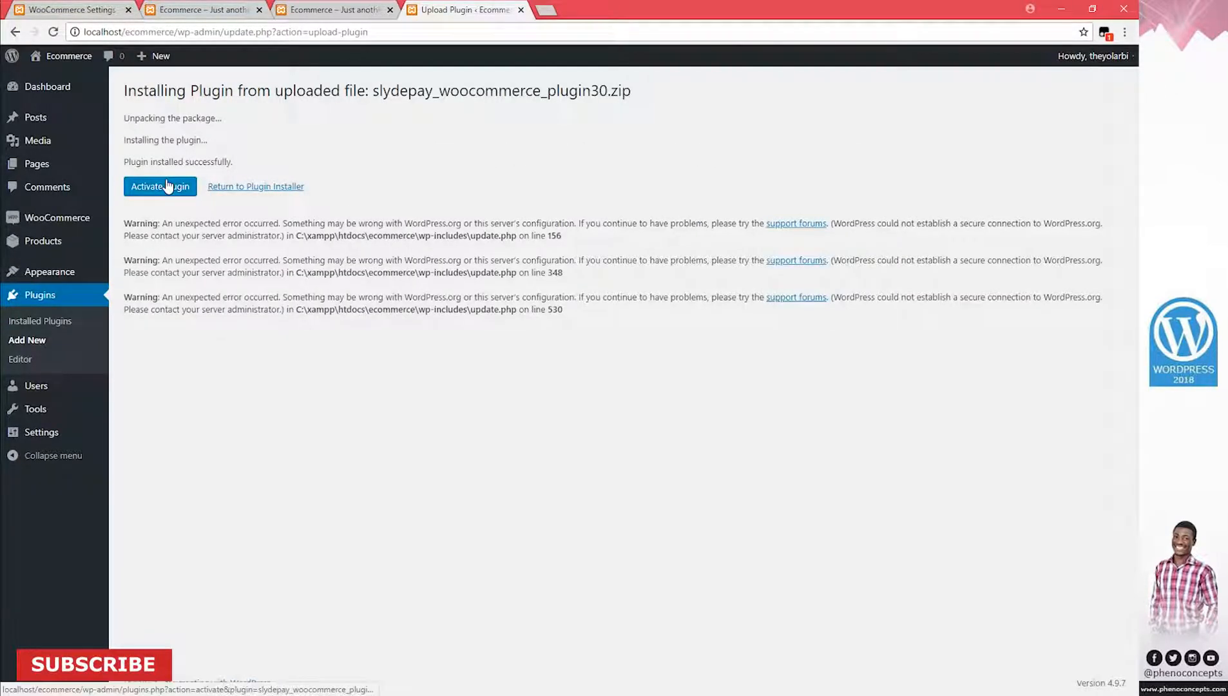
left_click(166, 187)
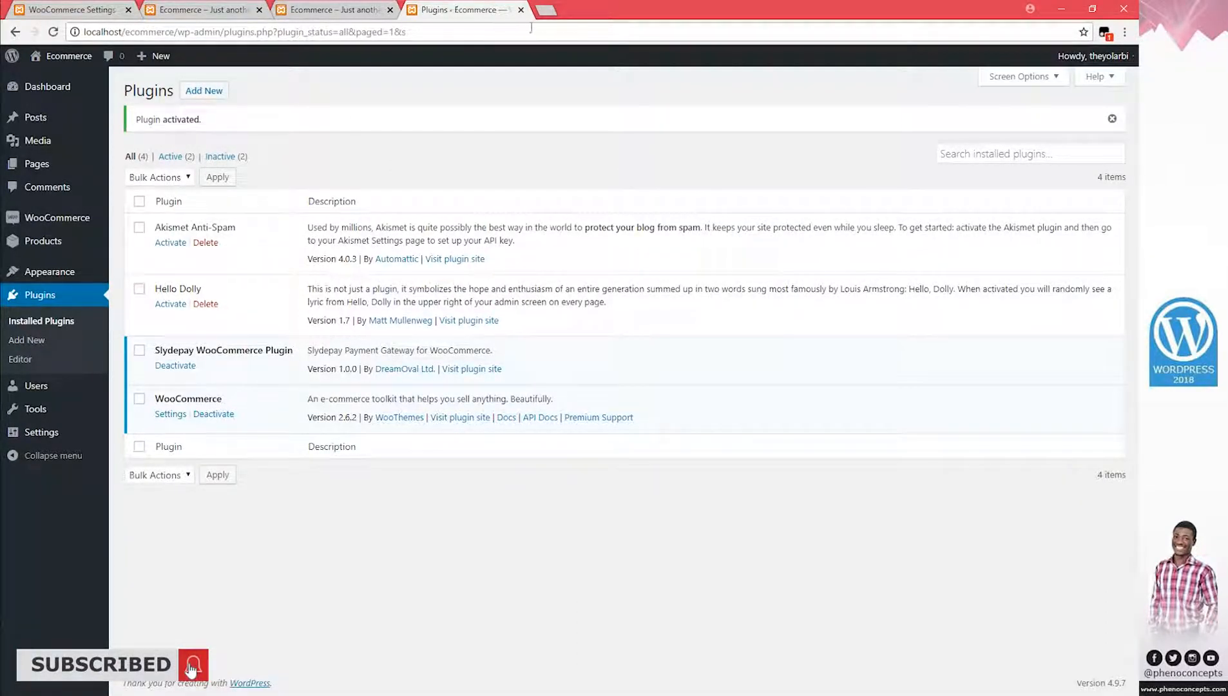
Close the plugins page and the two extra storefront tabs
left_click(521, 10)
left_click(390, 9)
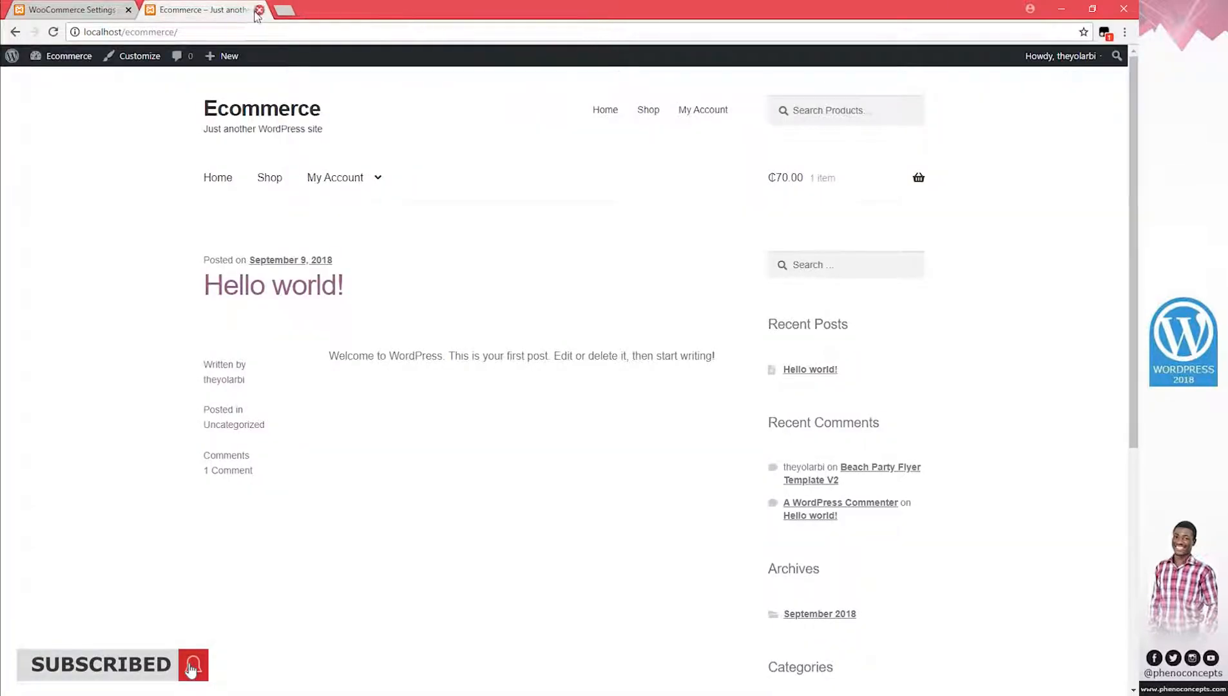
left_click(258, 11)
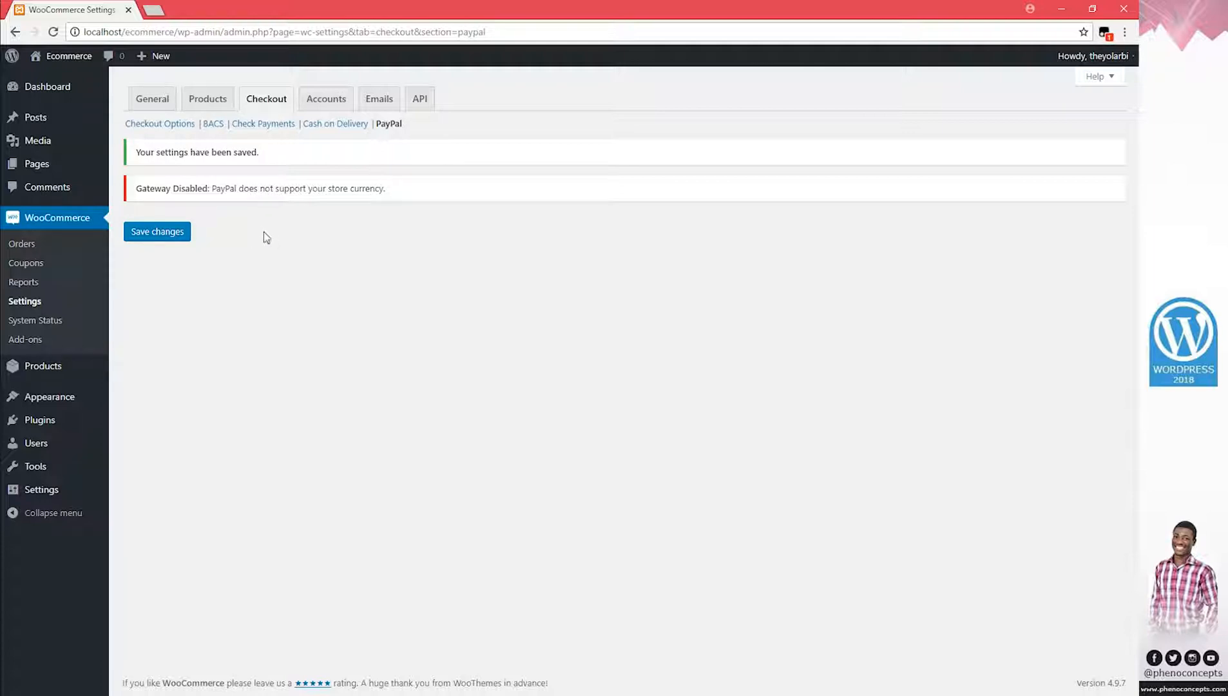
Go from WooCommerce Orders to the Settings Checkout options and open the Slydepay gateway section
left_click(46, 219)
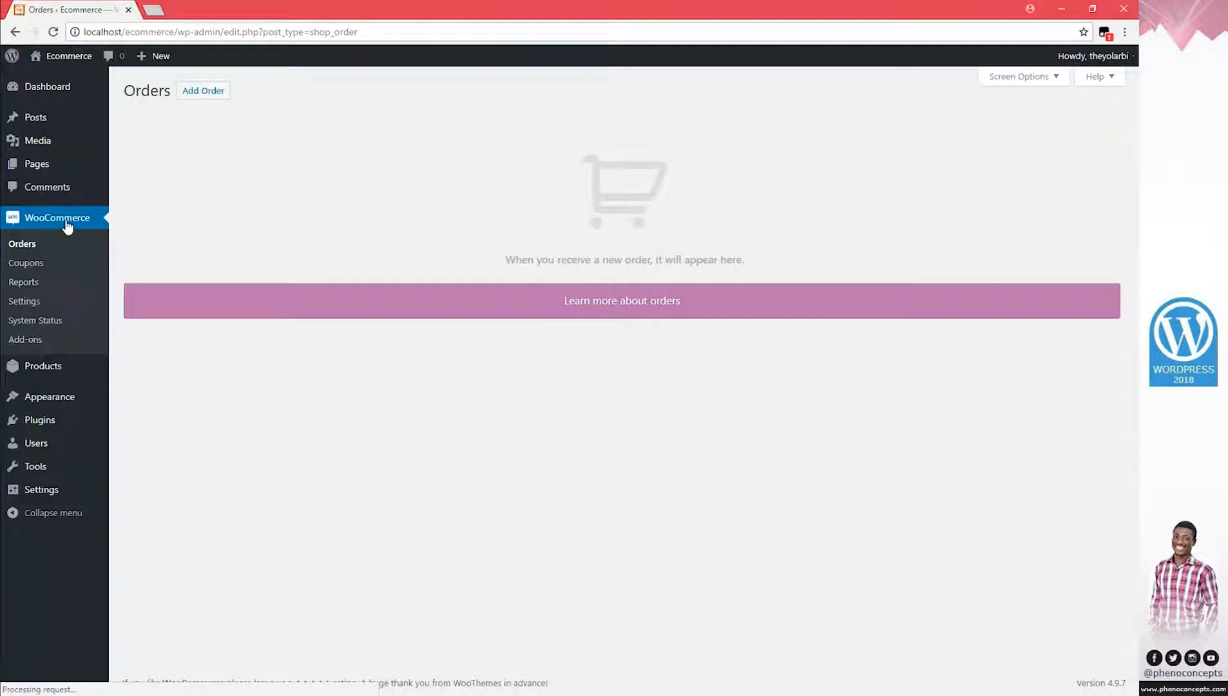
left_click(29, 305)
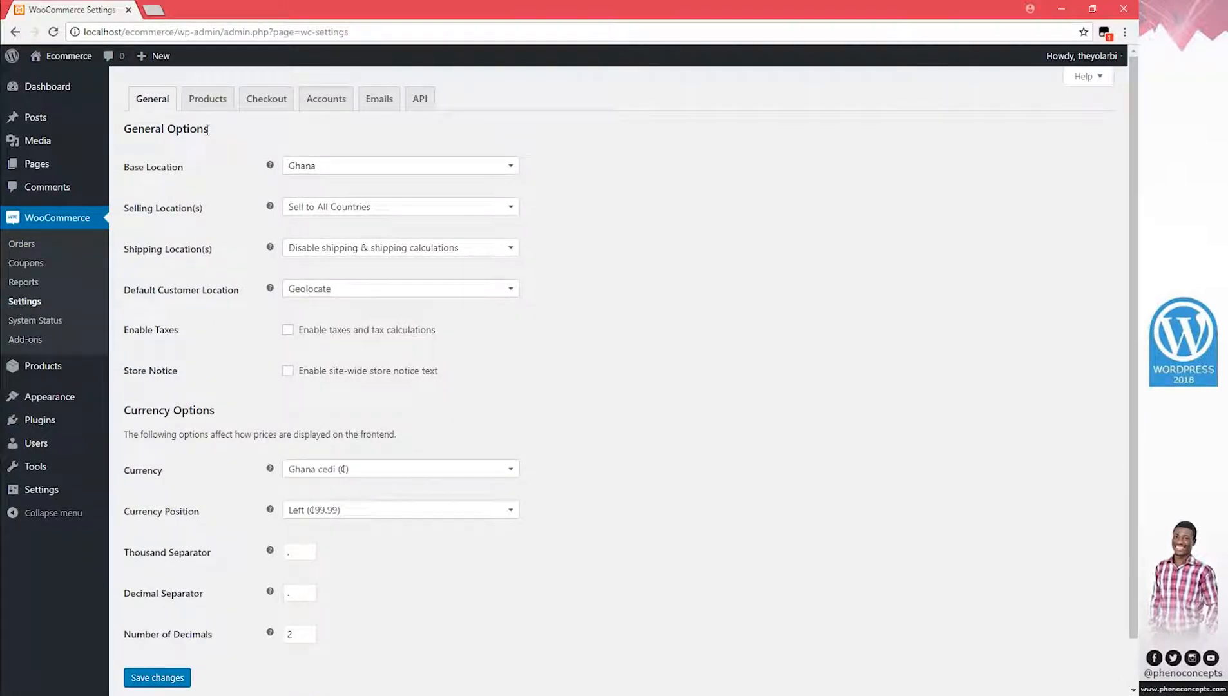
left_click(260, 106)
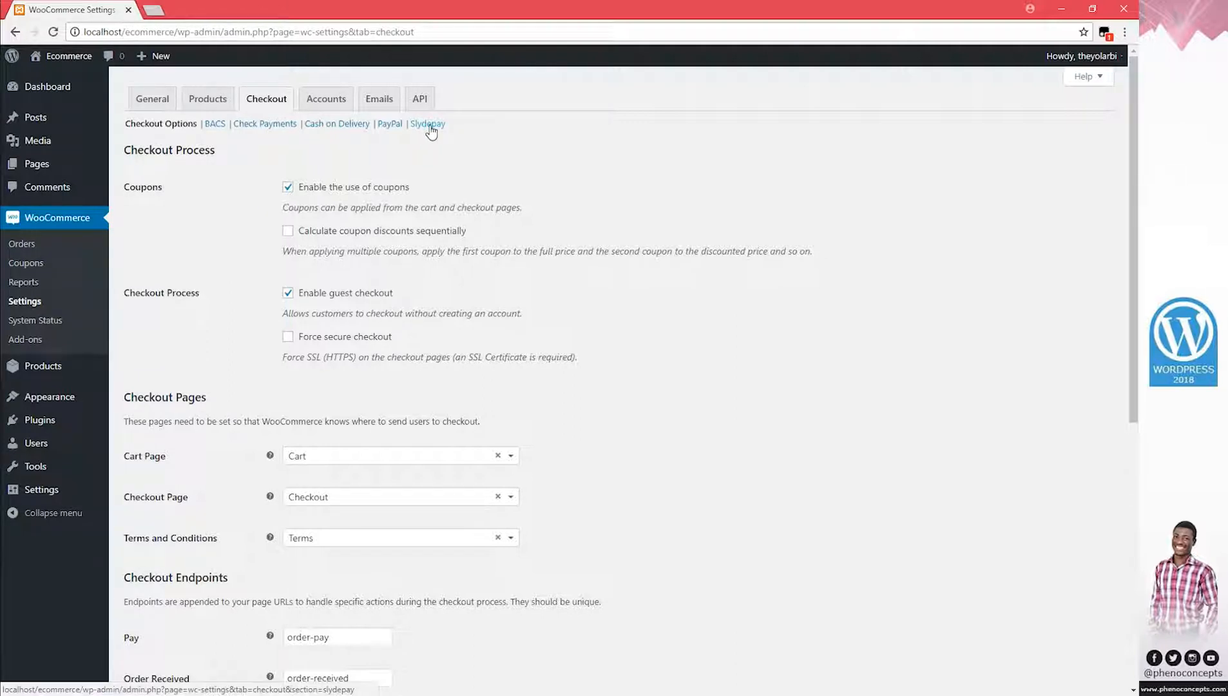
left_click(429, 128)
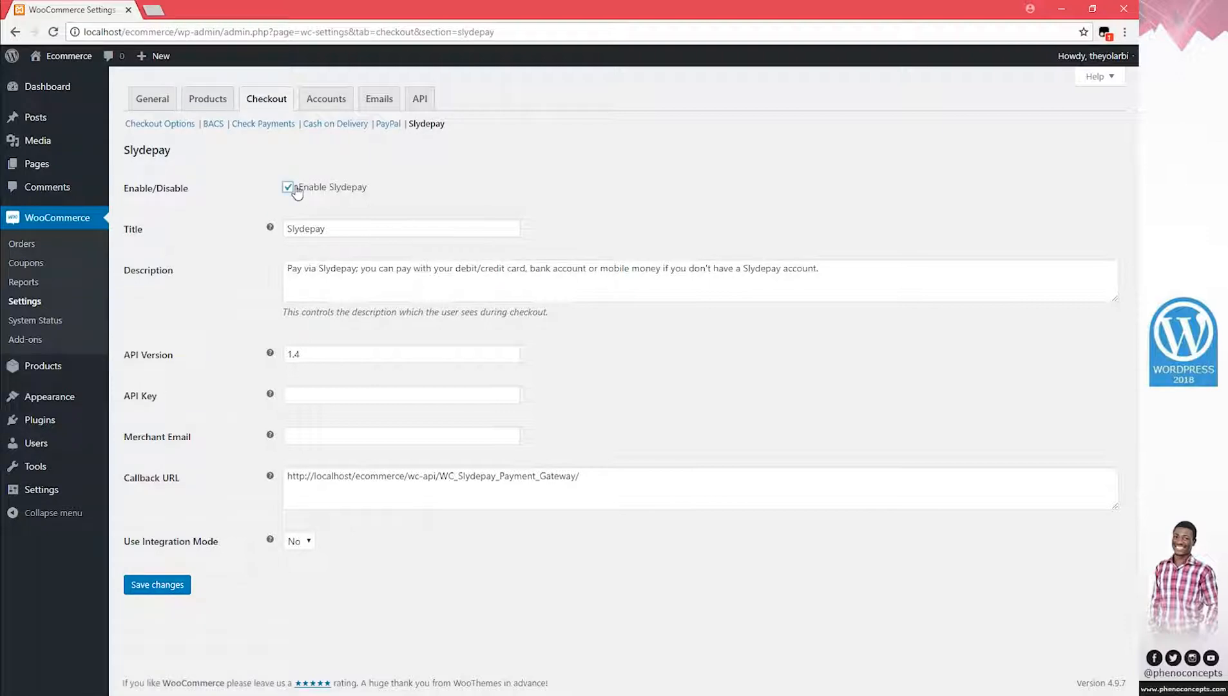
Look over the Slydepay title, description, API Key and Merchant Email fields
double_click(351, 227)
left_click(451, 291)
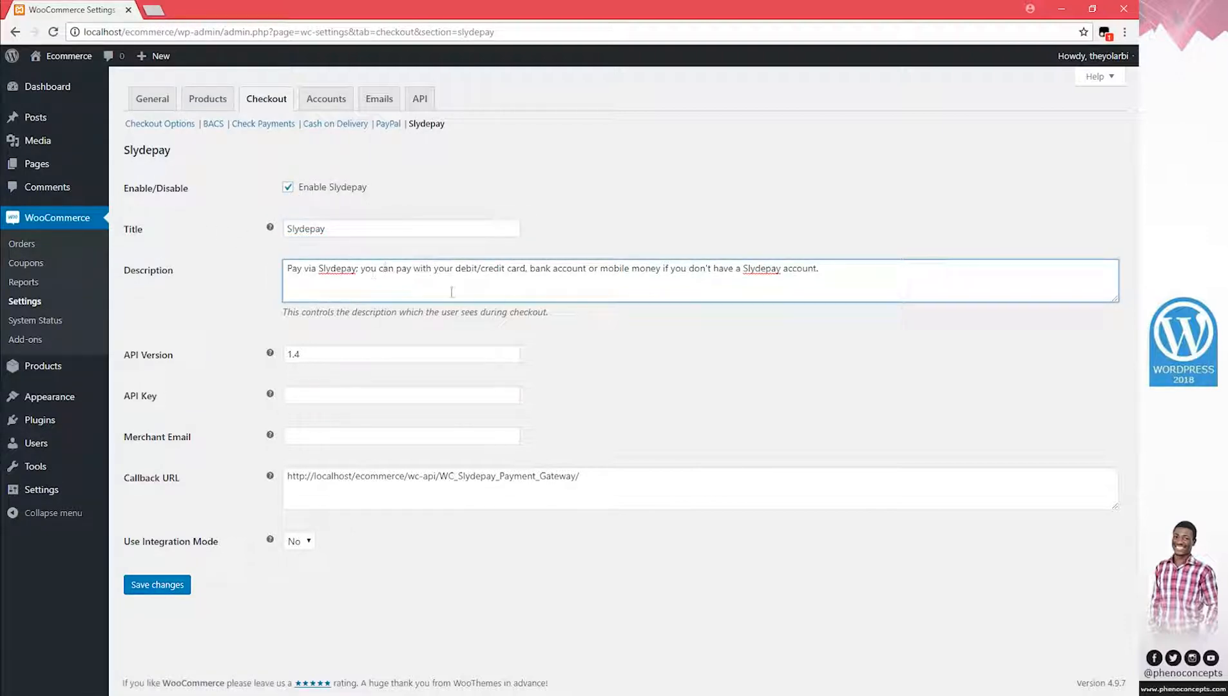
left_click_drag(453, 292, 880, 256)
left_click(843, 300)
left_click_drag(163, 400, 127, 406)
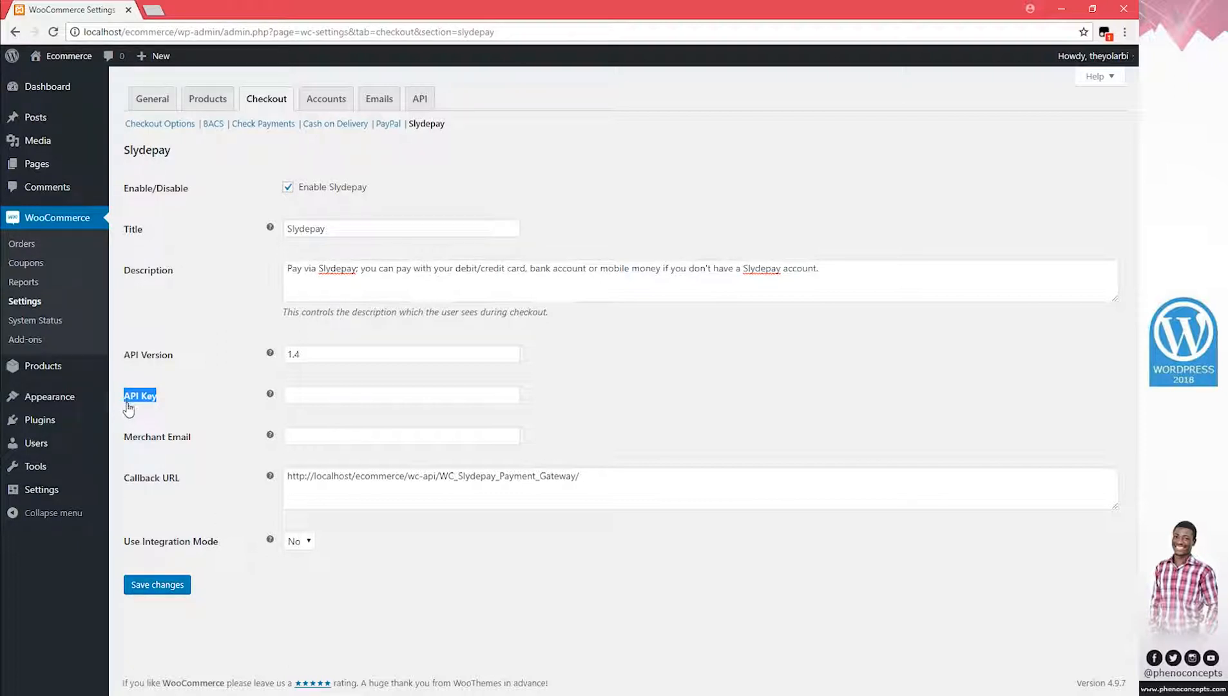
left_click(139, 399)
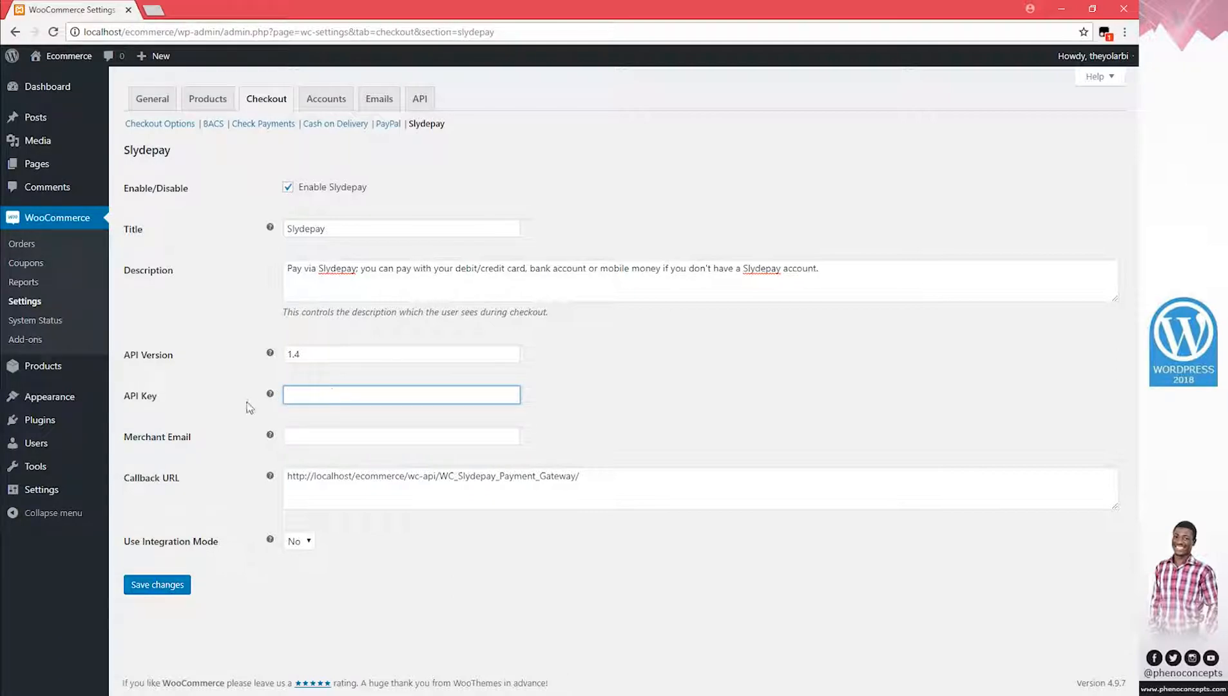
mouse_move(162, 398)
left_mouse_down()
mouse_move(124, 396)
mouse_move(158, 410)
left_mouse_up()
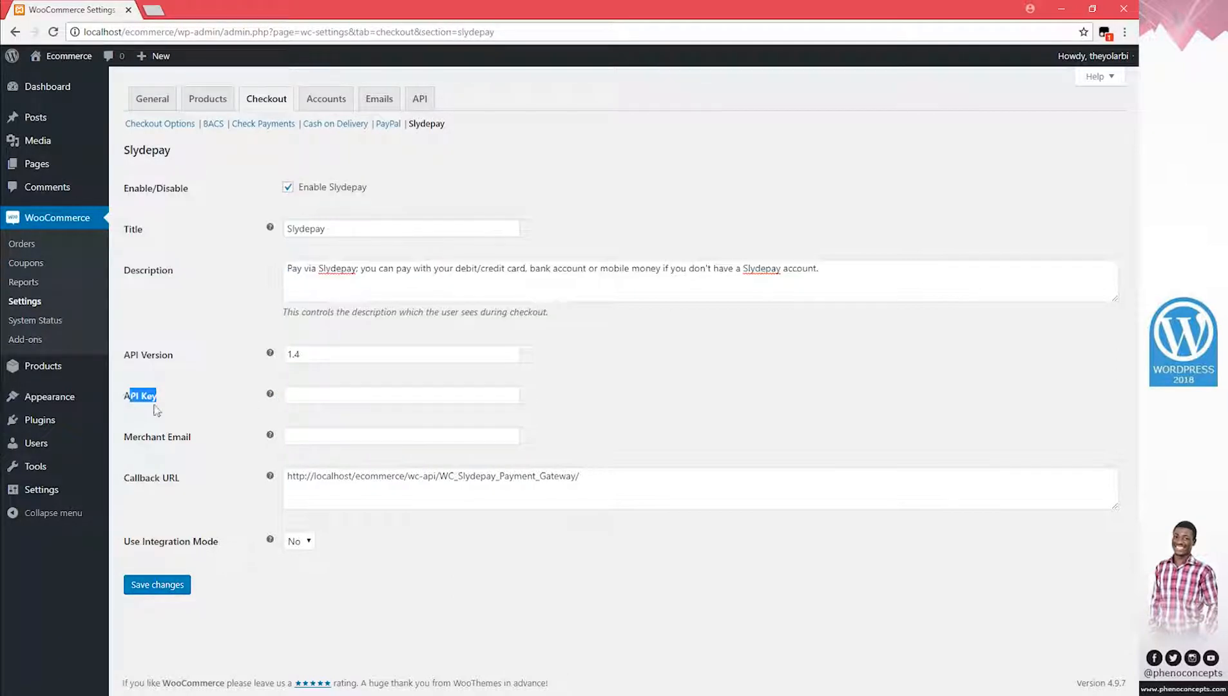
left_click(290, 437)
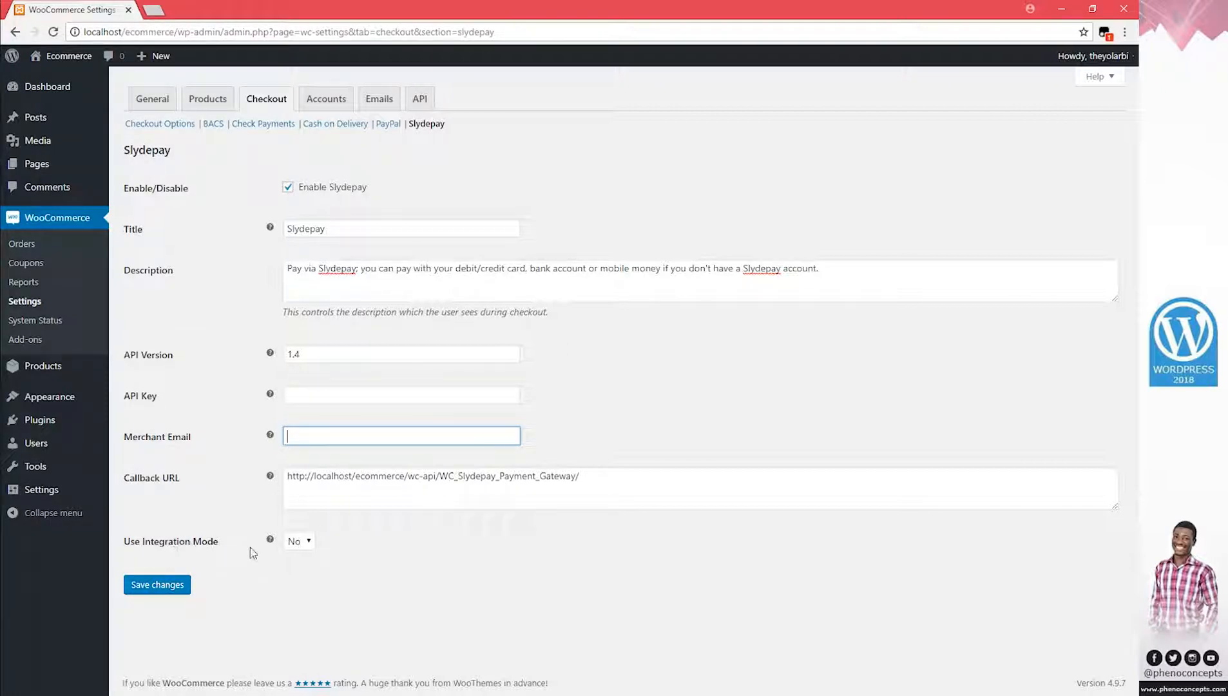
Set Use Integration Mode to Yes and save the Slydepay settings
left_click(298, 545)
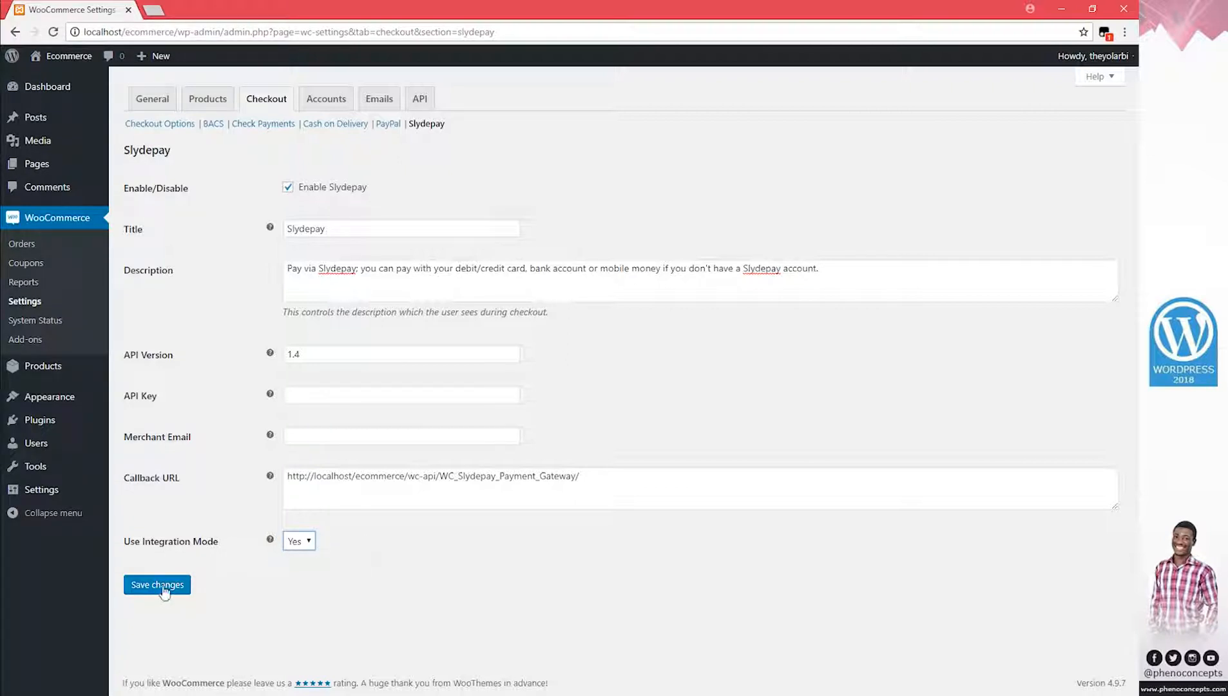
left_click(138, 585)
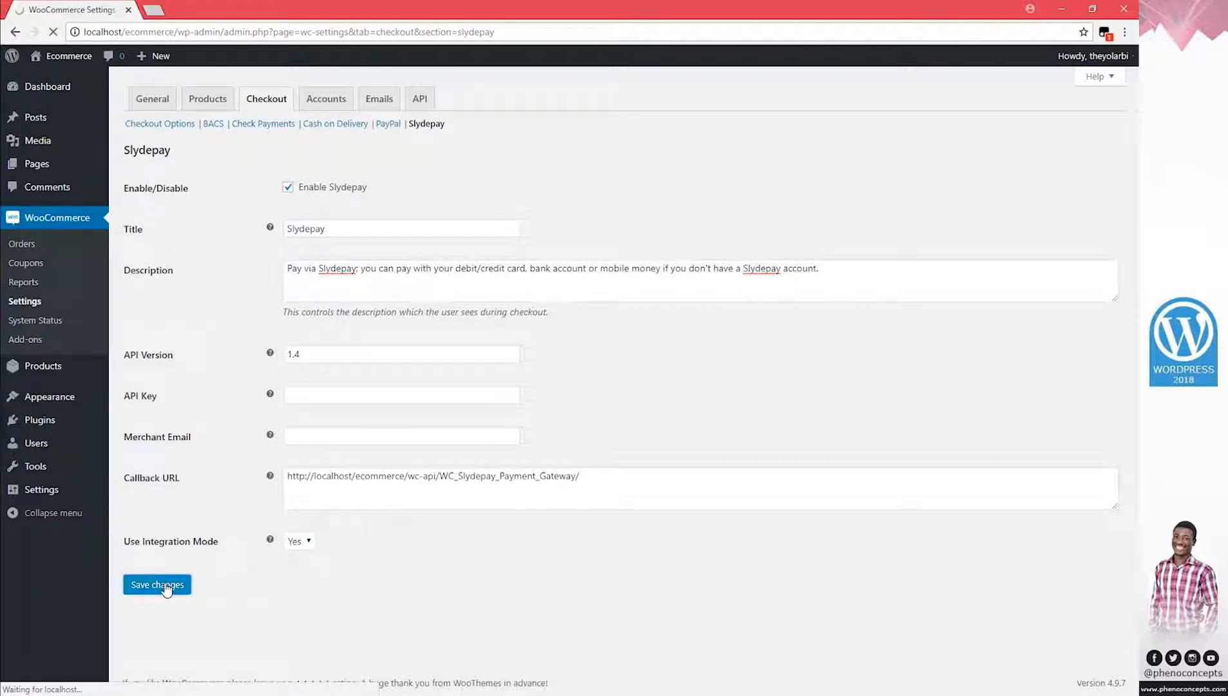
right_click(82, 56)
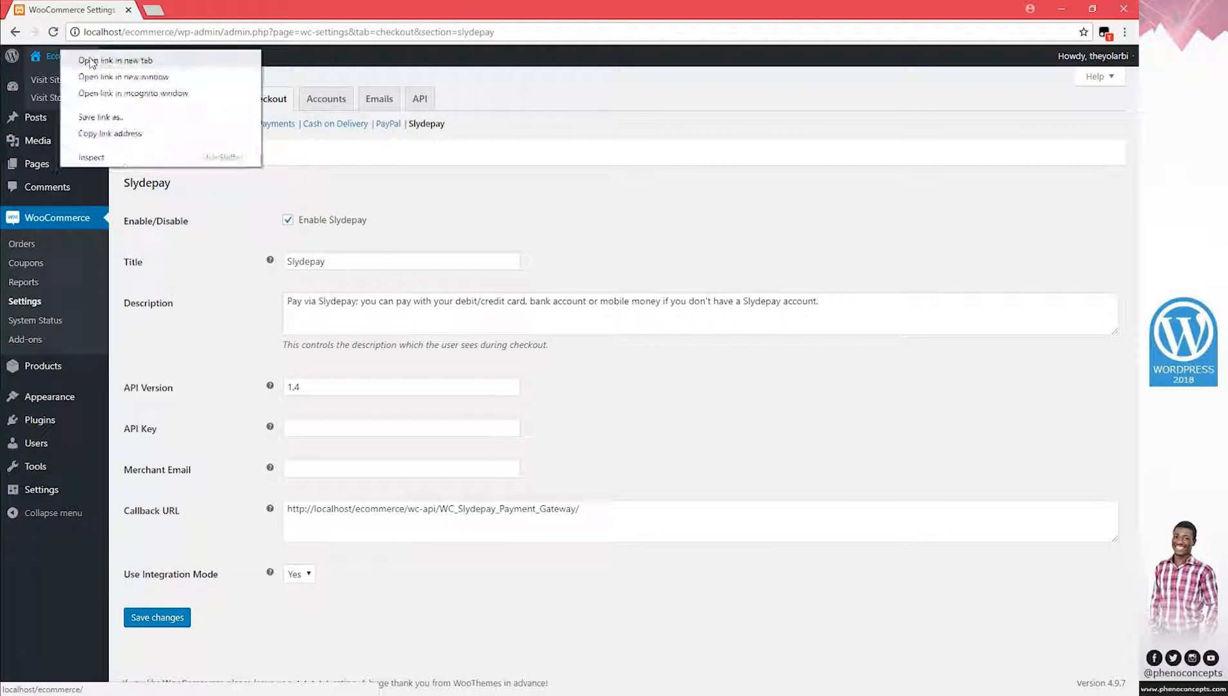
Open the storefront in a new tab and go to checkout with the 4 Party Night Template
left_click(92, 63)
left_click(198, 12)
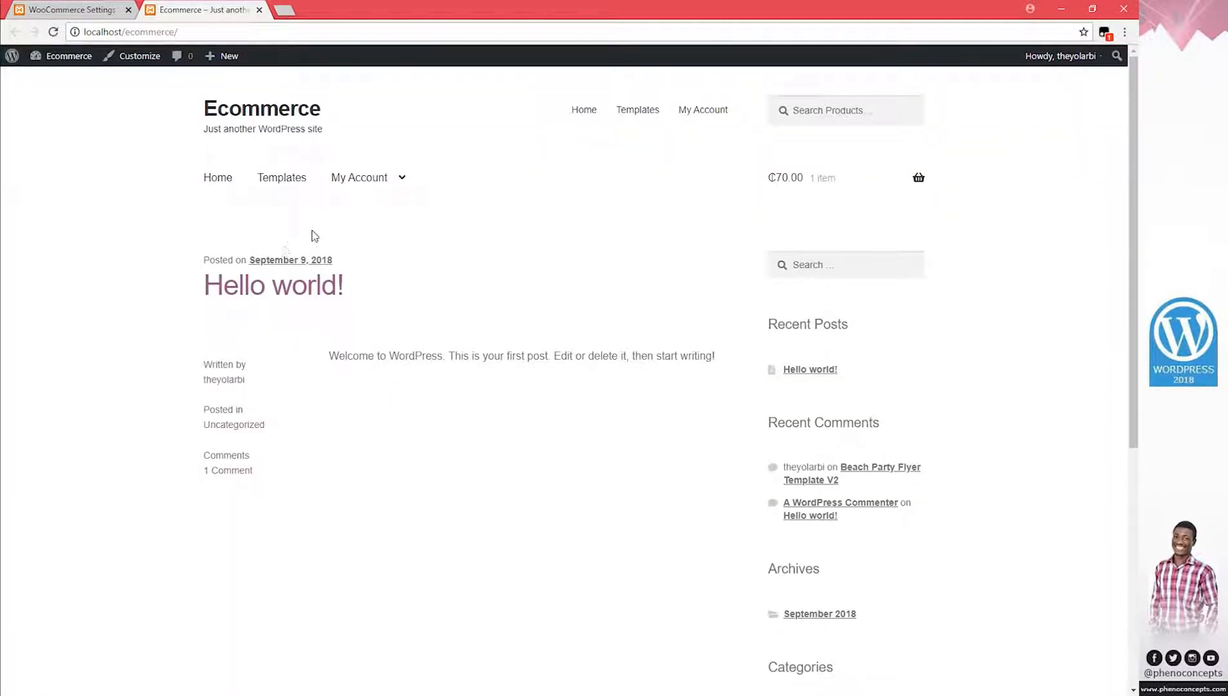
left_click(295, 186)
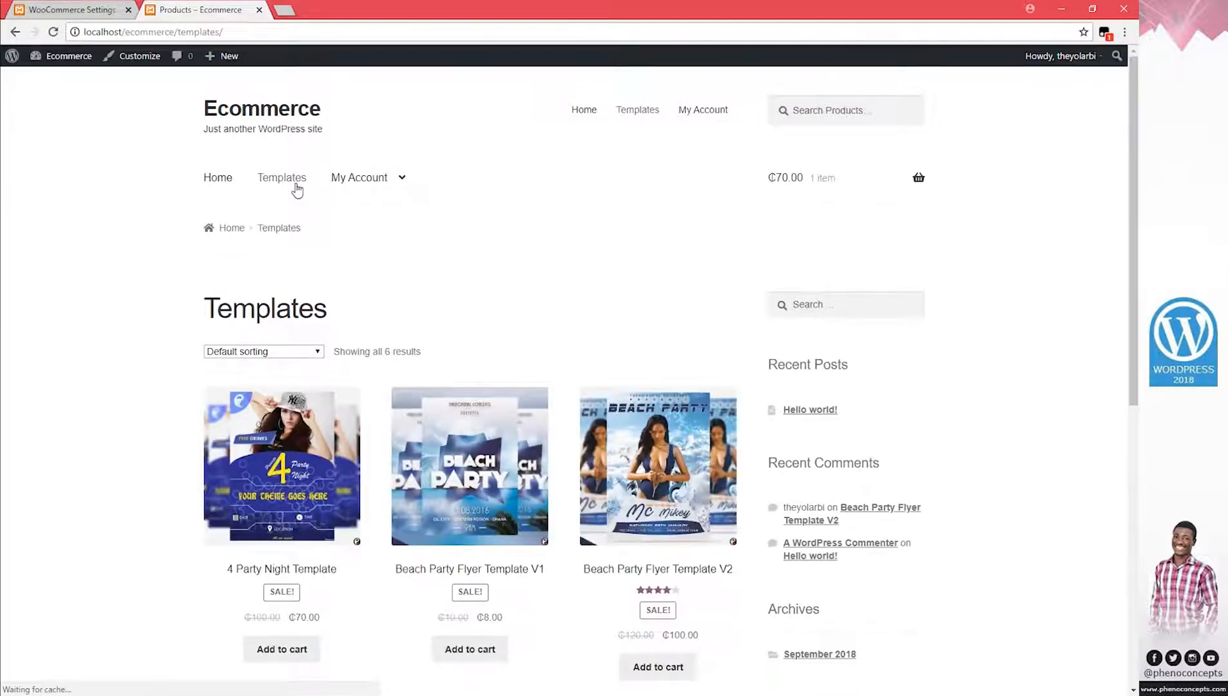
mouse_move(819, 187)
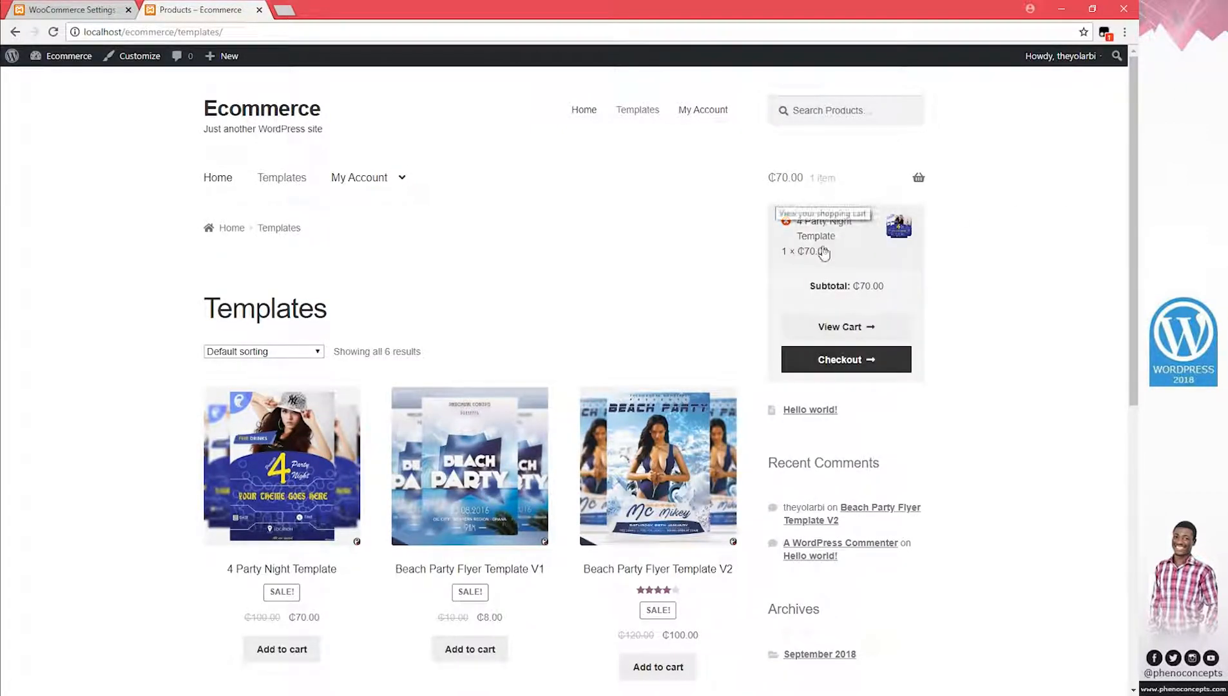
left_click(841, 362)
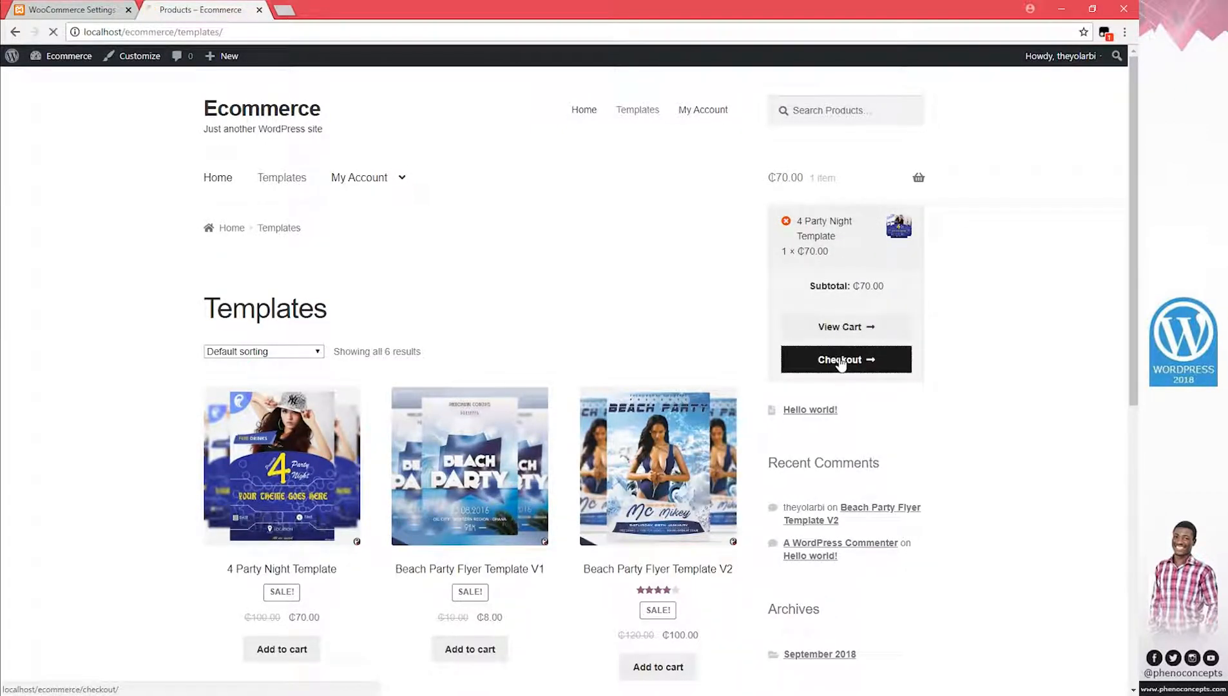
Fill in the billing details from the saved autofill entry
scroll(540, 423, "down", 4)
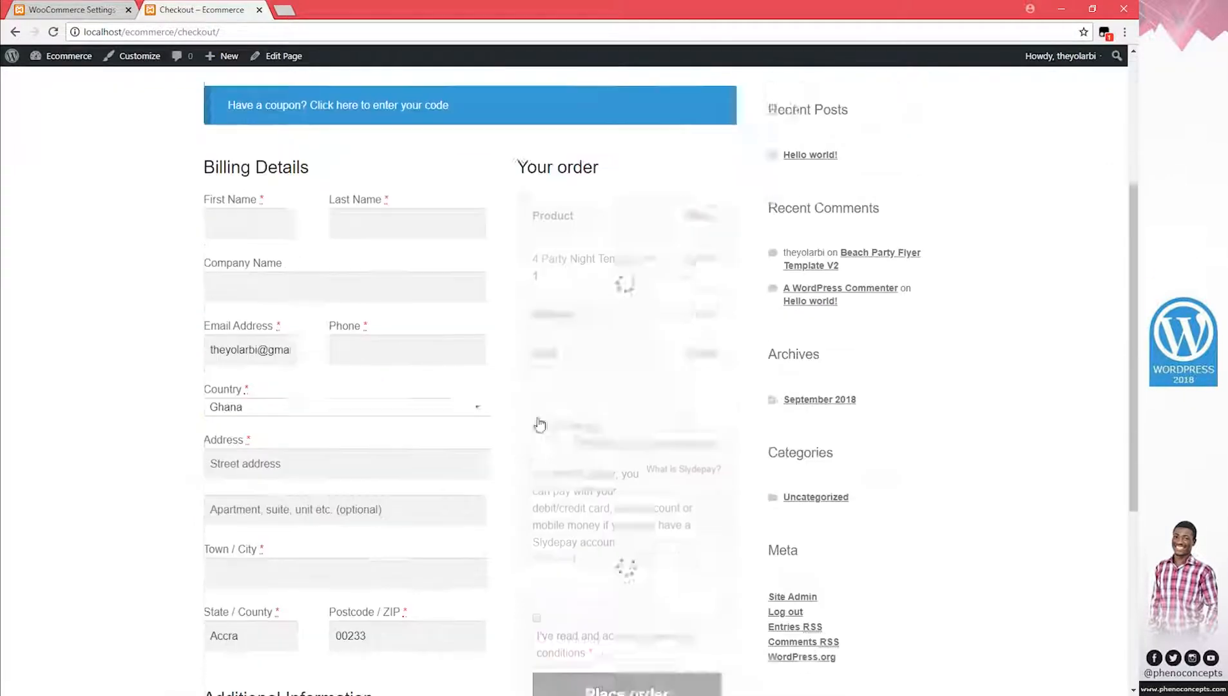
left_click(251, 212)
left_click(251, 233)
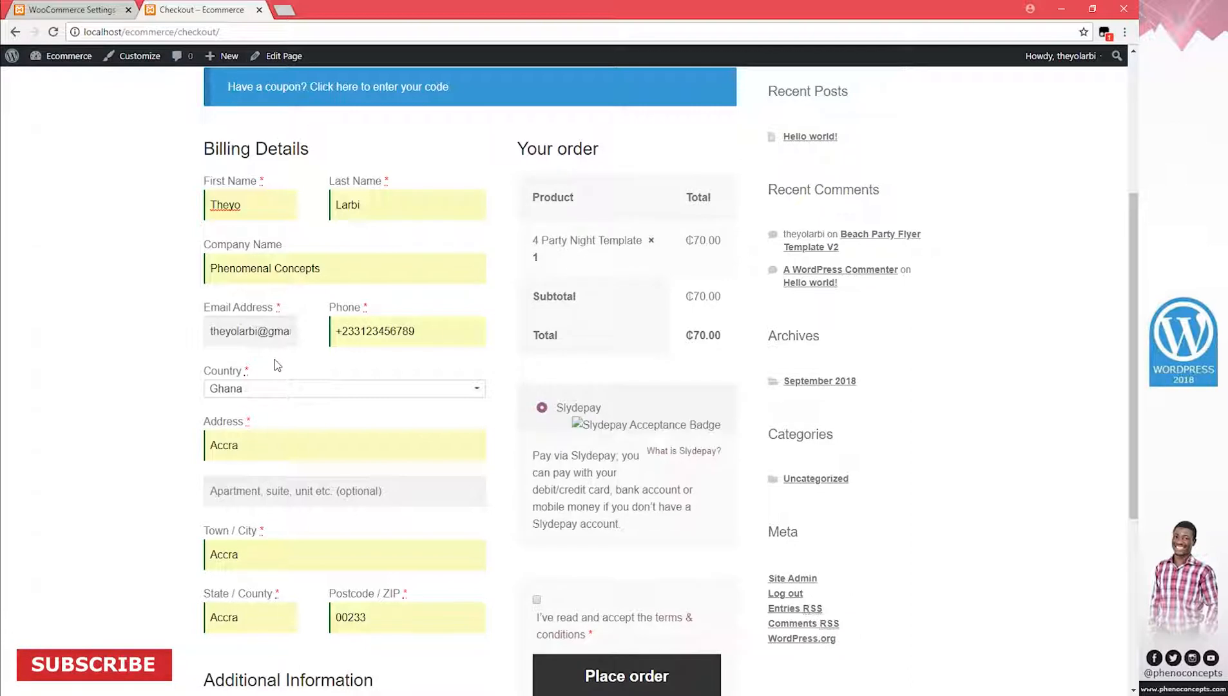
scroll(276, 361, "down", 3)
scroll(632, 281, "up", 2)
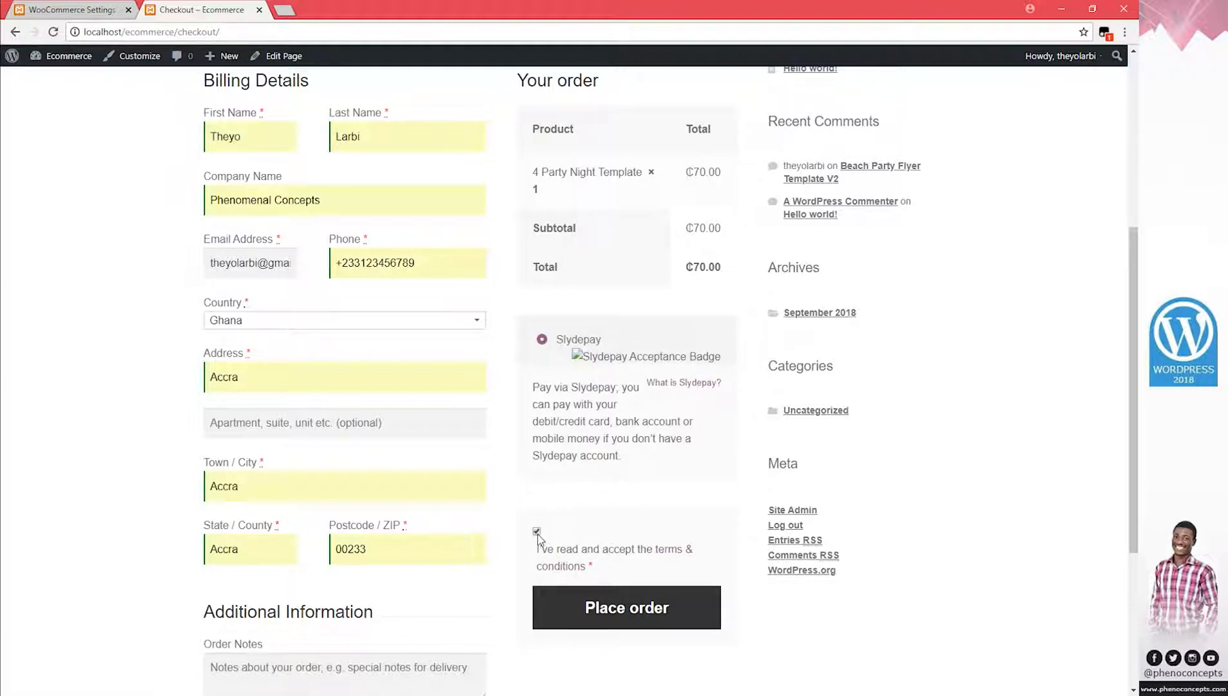
Open the terms & conditions page in a new tab and select passages of its placeholder text
right_click(674, 554)
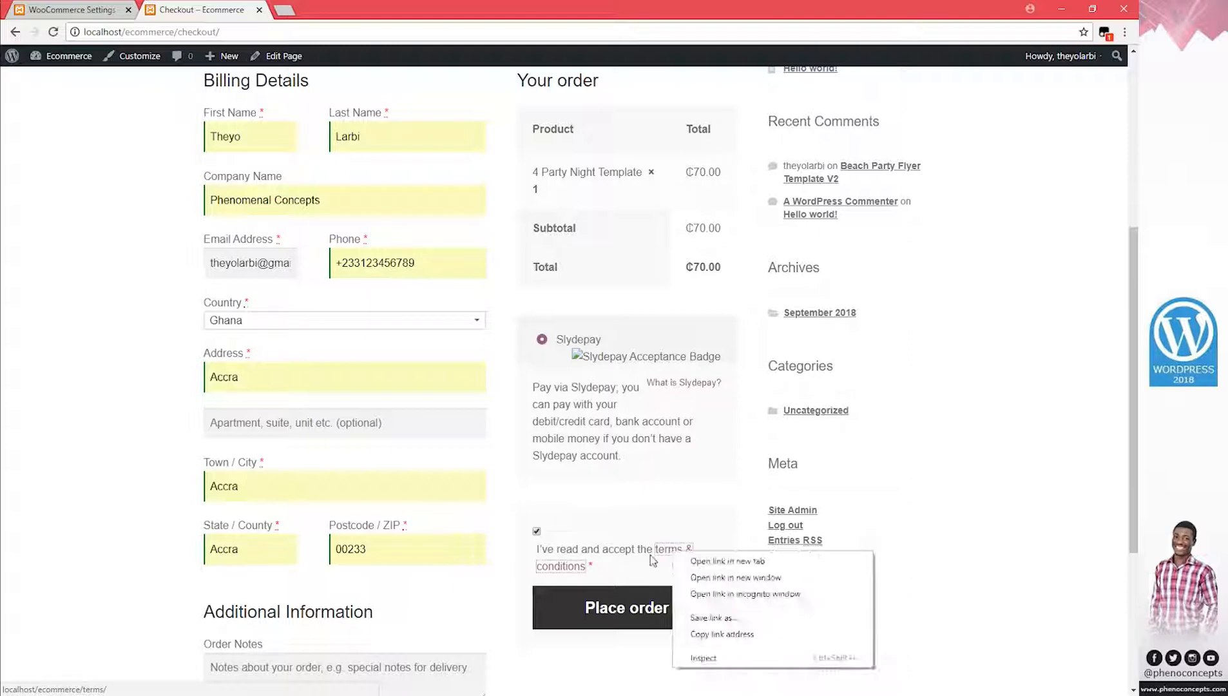
left_click(715, 562)
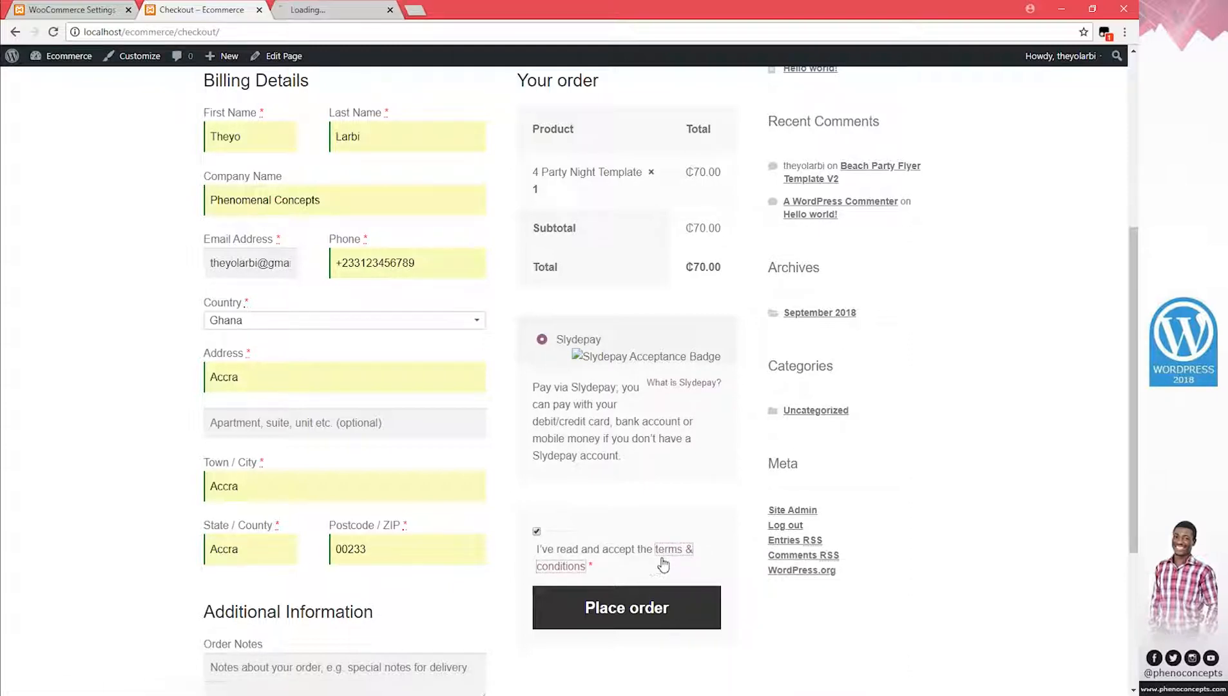
left_click(361, 12)
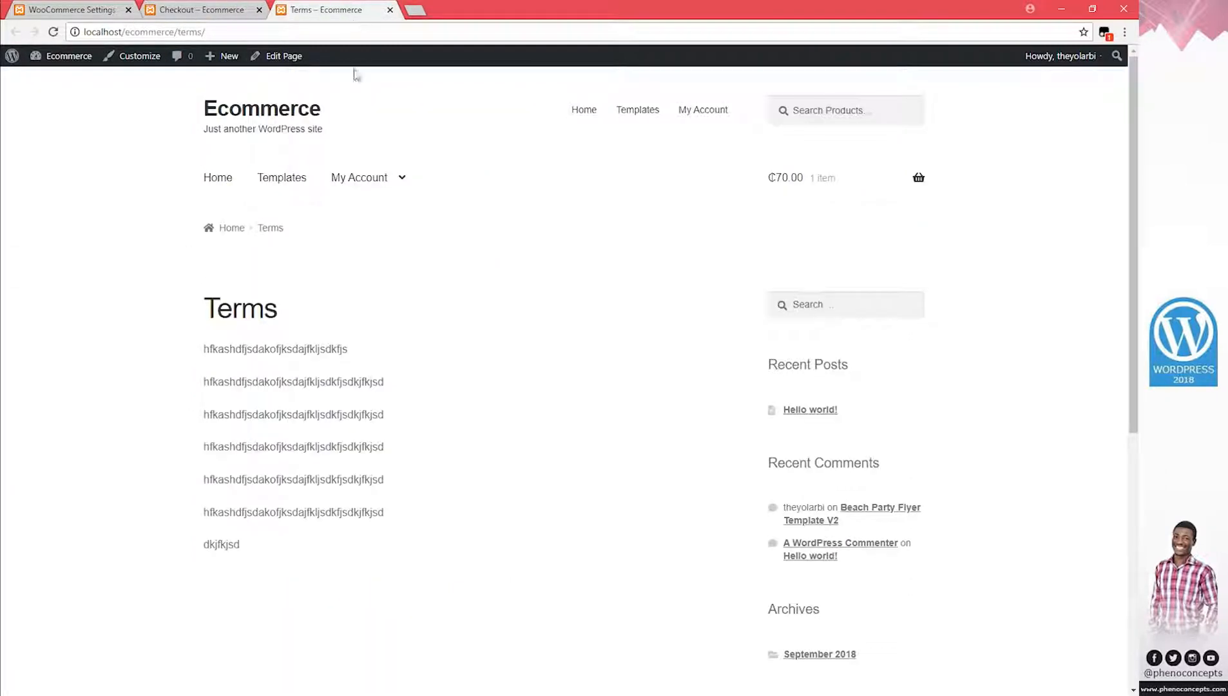
left_click_drag(340, 381, 327, 478)
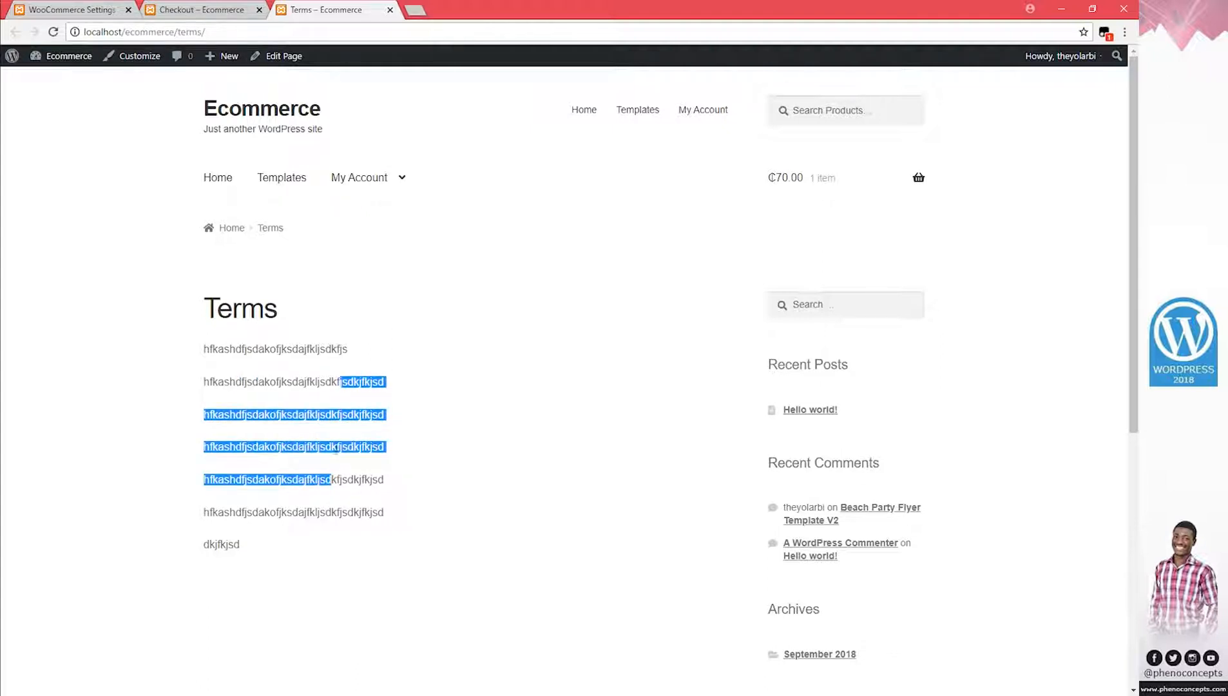
left_click(335, 447)
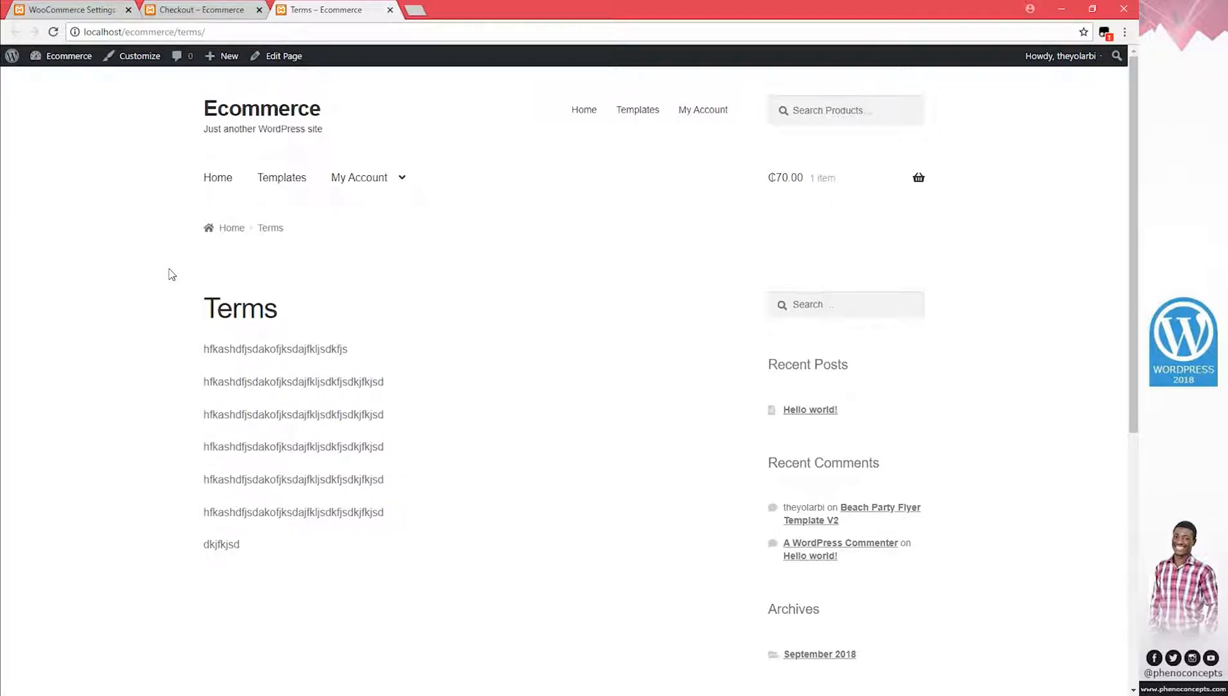
left_click_drag(263, 381, 305, 449)
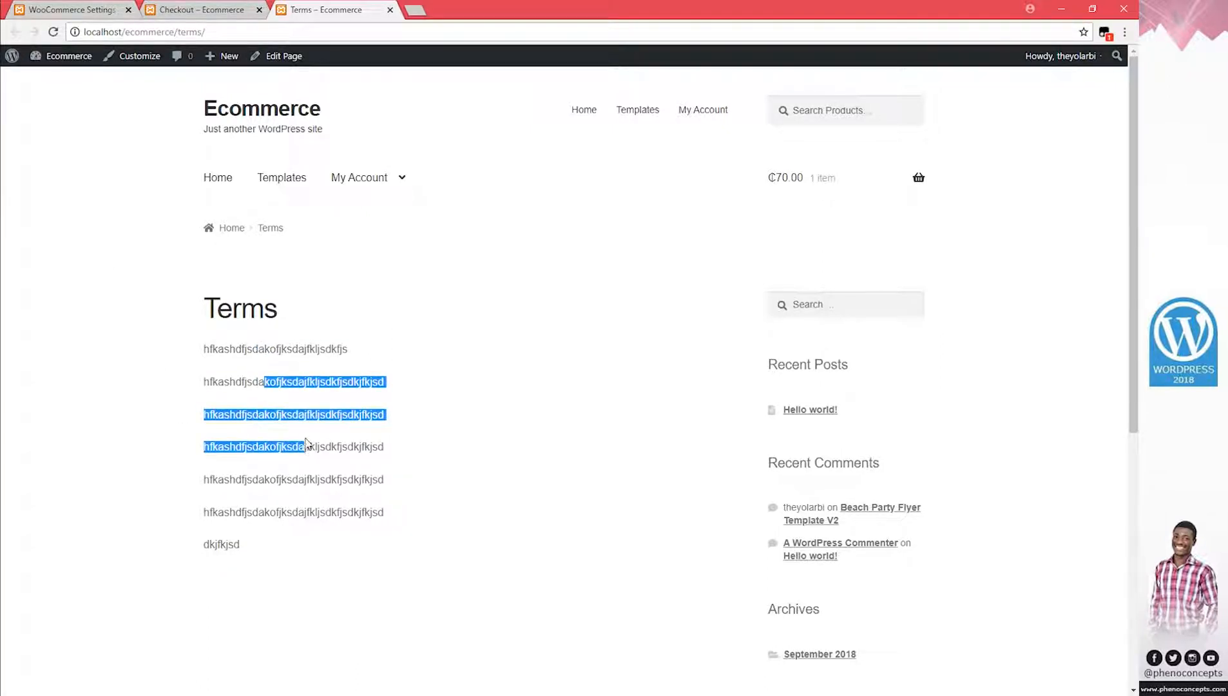
left_click(317, 400)
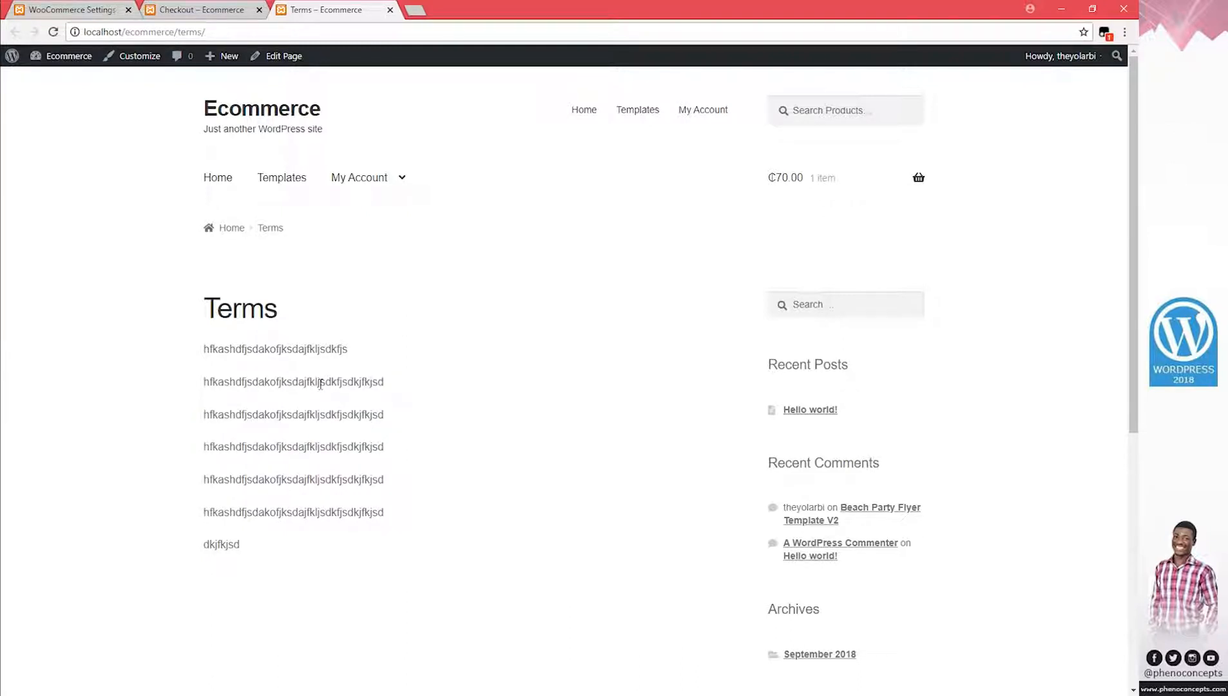
left_click_drag(318, 384, 232, 384)
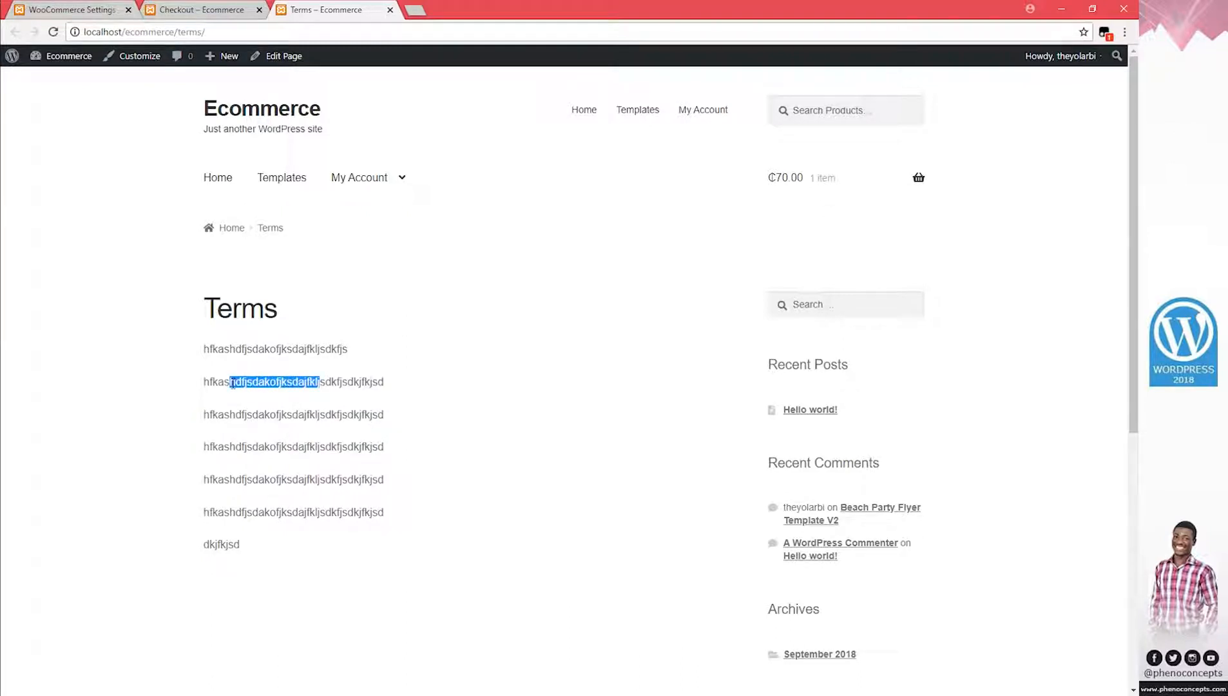
left_click(269, 380)
left_click_drag(255, 513, 254, 397)
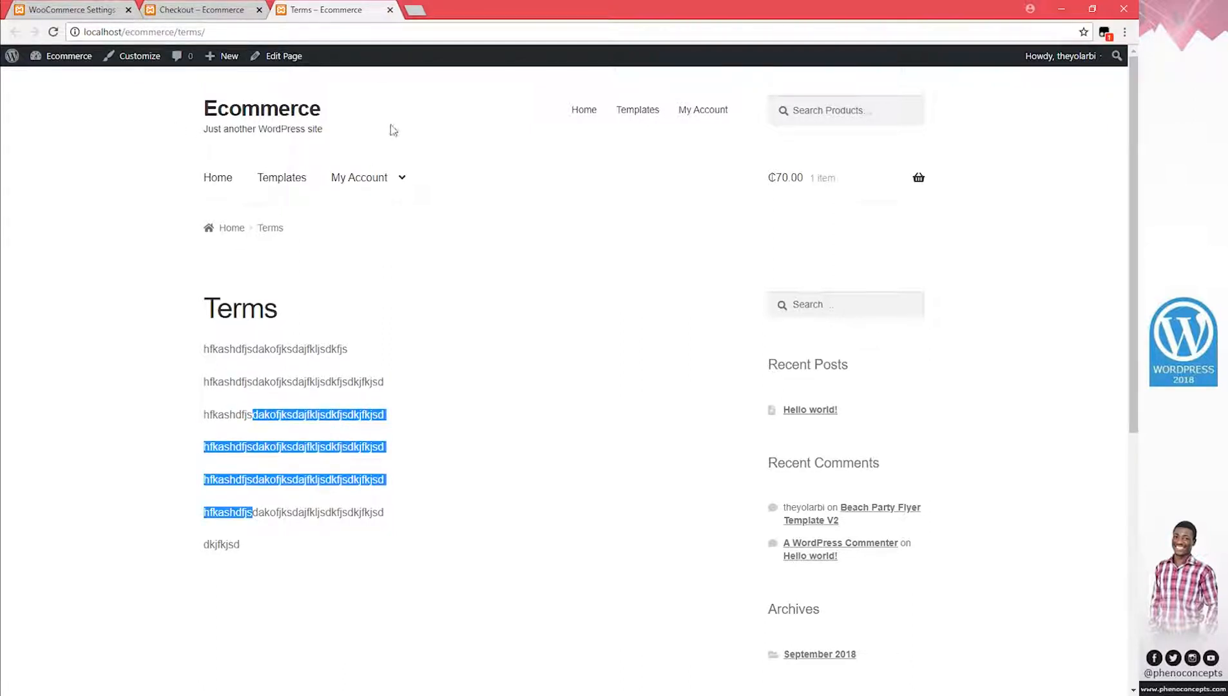
Close the Terms tab and place the Slydepay order, which returns a SOAP-ERROR notice
left_click(391, 9)
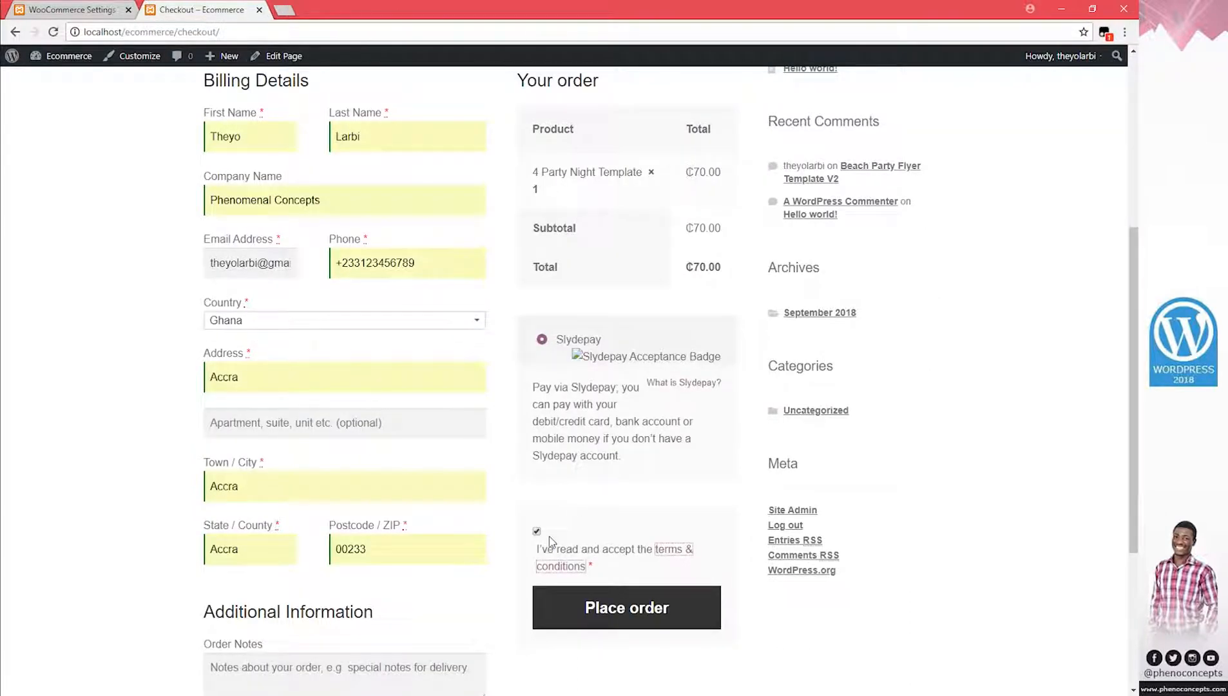
left_click(603, 614)
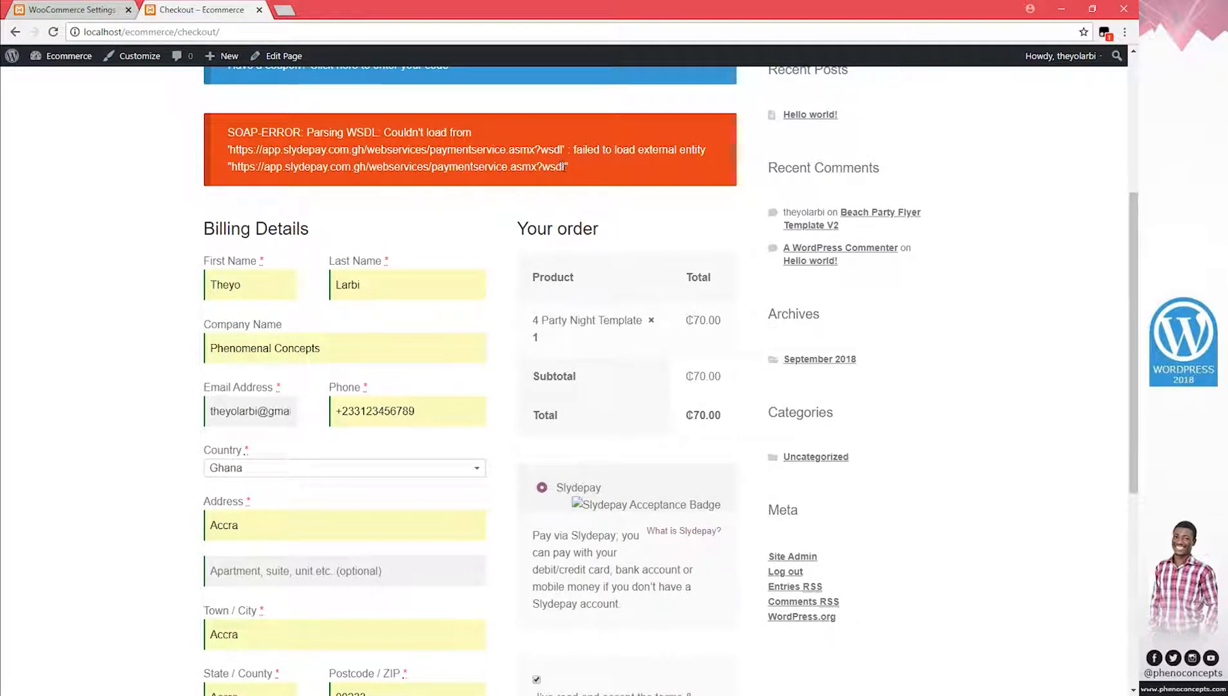
left_click_drag(565, 166, 237, 134)
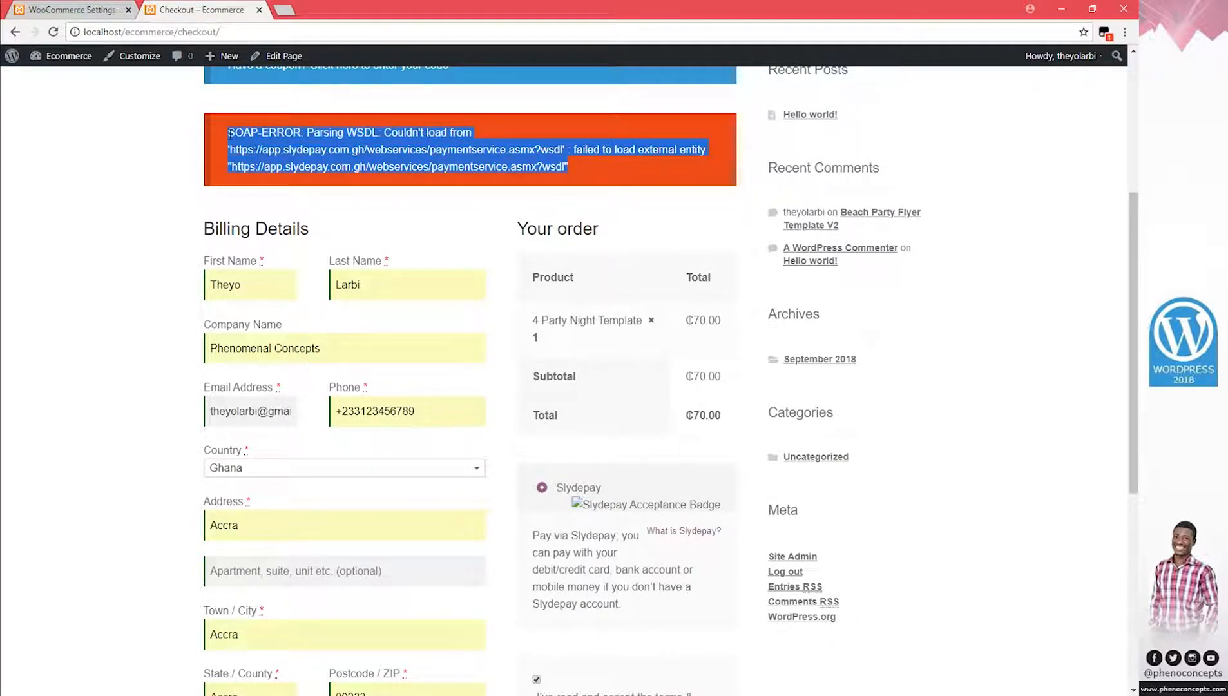
left_click(310, 155)
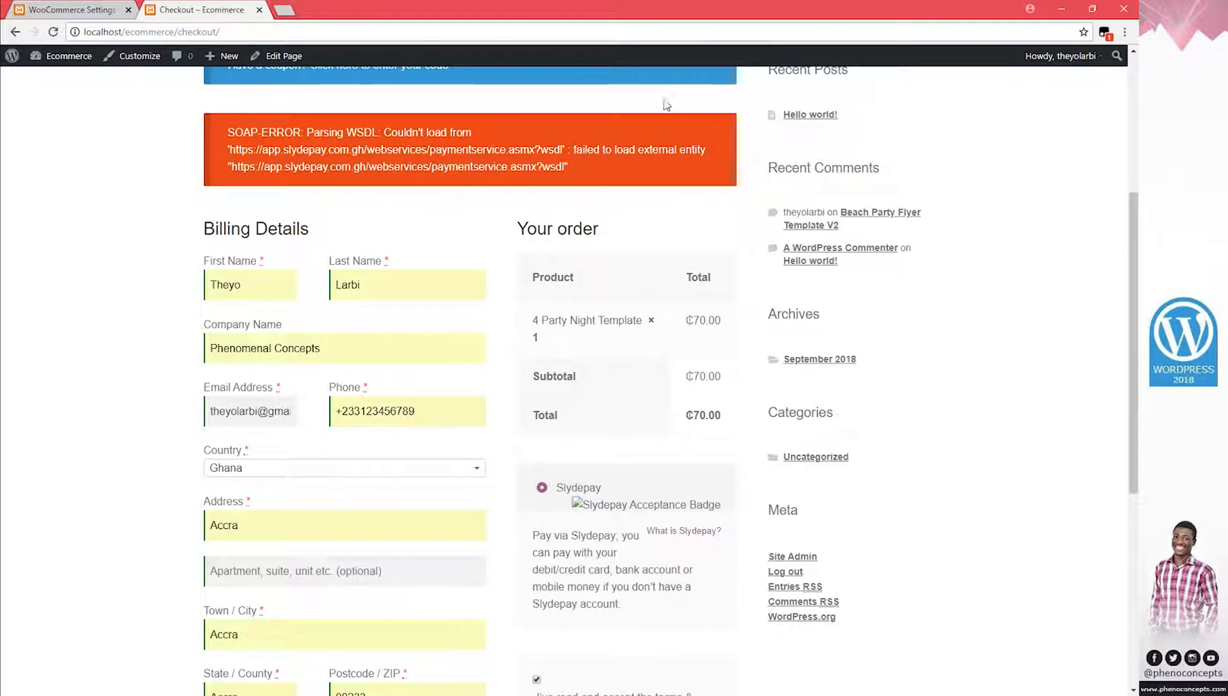
Switch back to the WooCommerce Slydepay settings tab
scroll(663, 116, "up", 2)
scroll(647, 113, "up", 1)
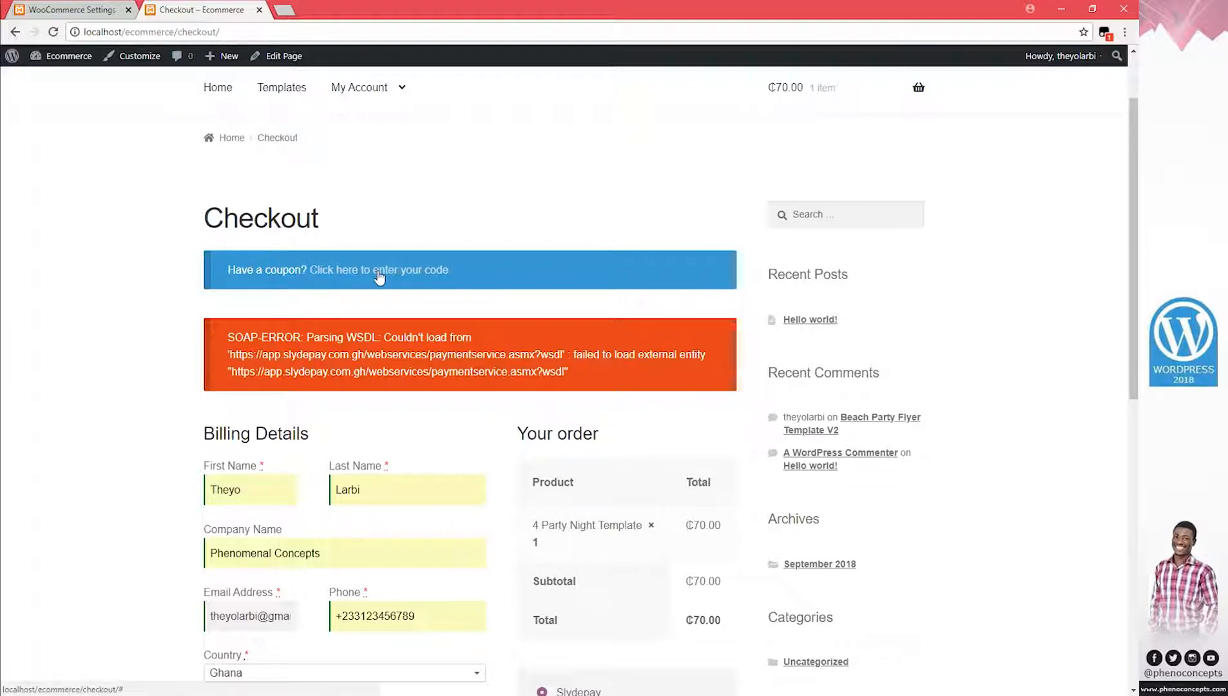
key("ctrl+shift+Tab")
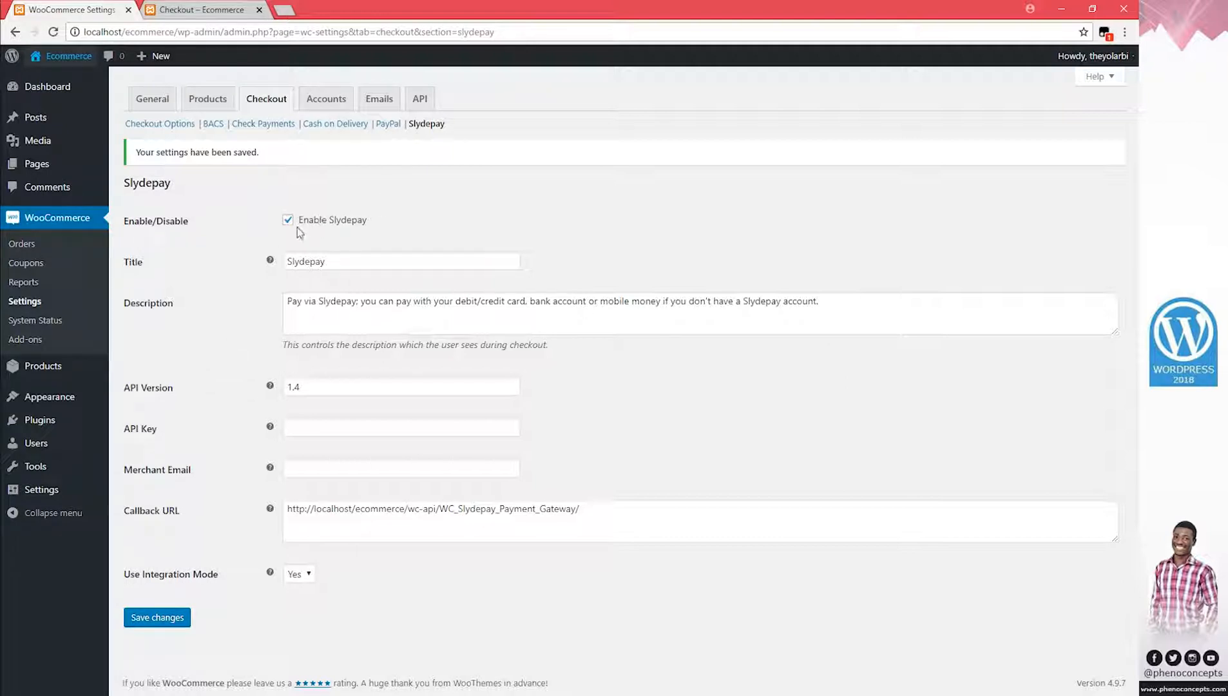
Look through the PayPal and Cash on Delivery settings, then the Accounts settings
left_click(388, 125)
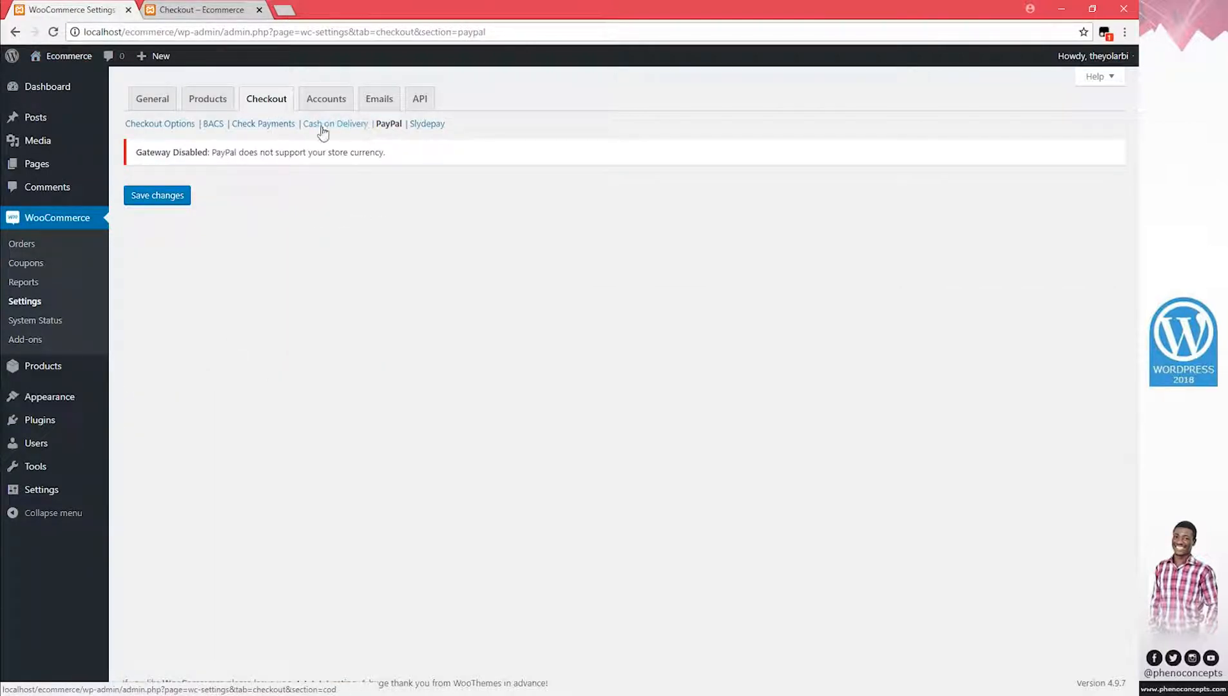
left_click(322, 124)
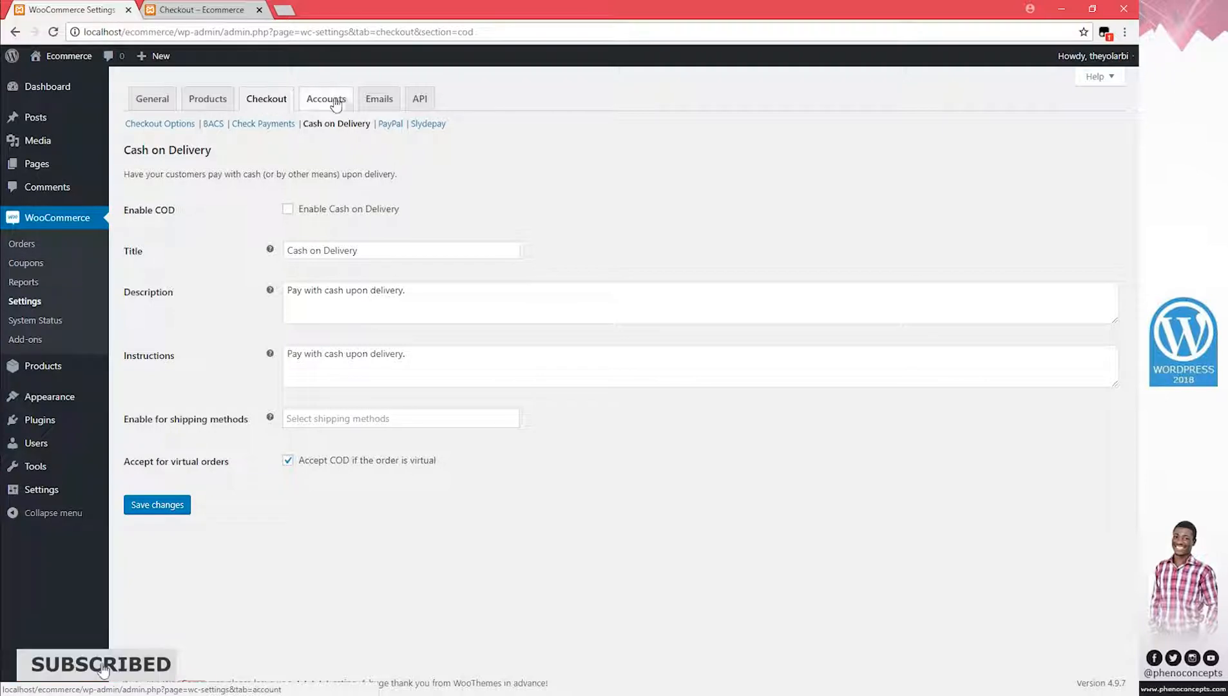
left_click(342, 104)
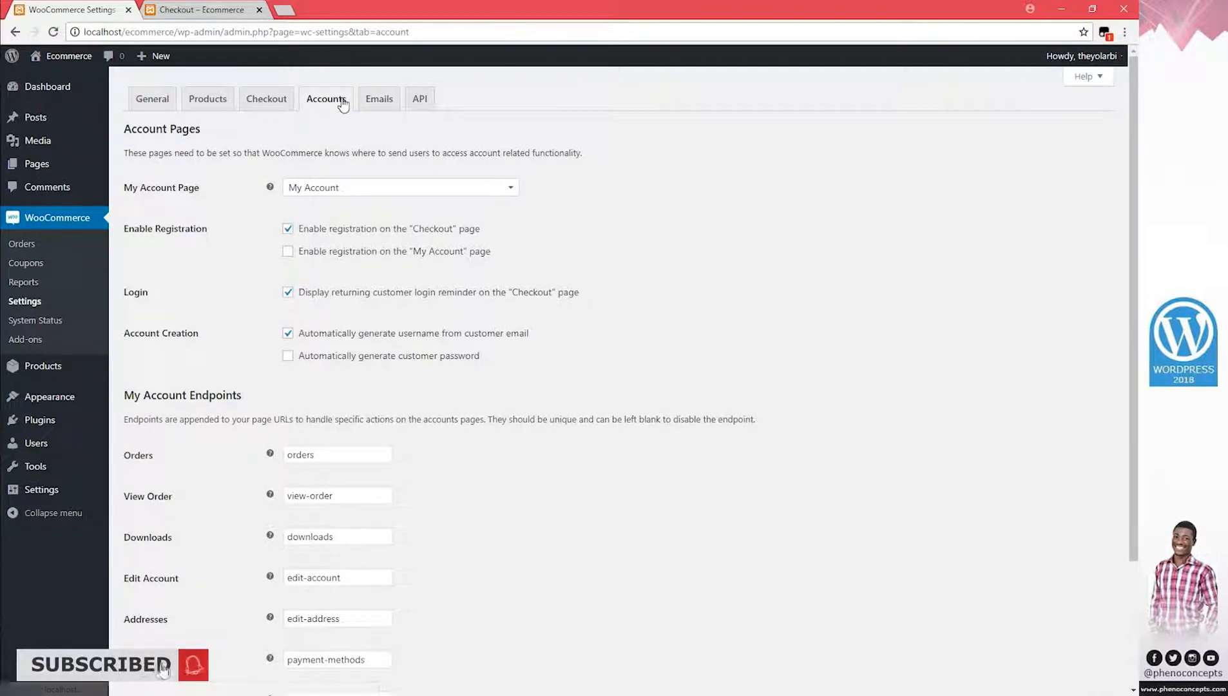
Keep My Account as the account page and return to the storefront checkout tab
left_click(382, 193)
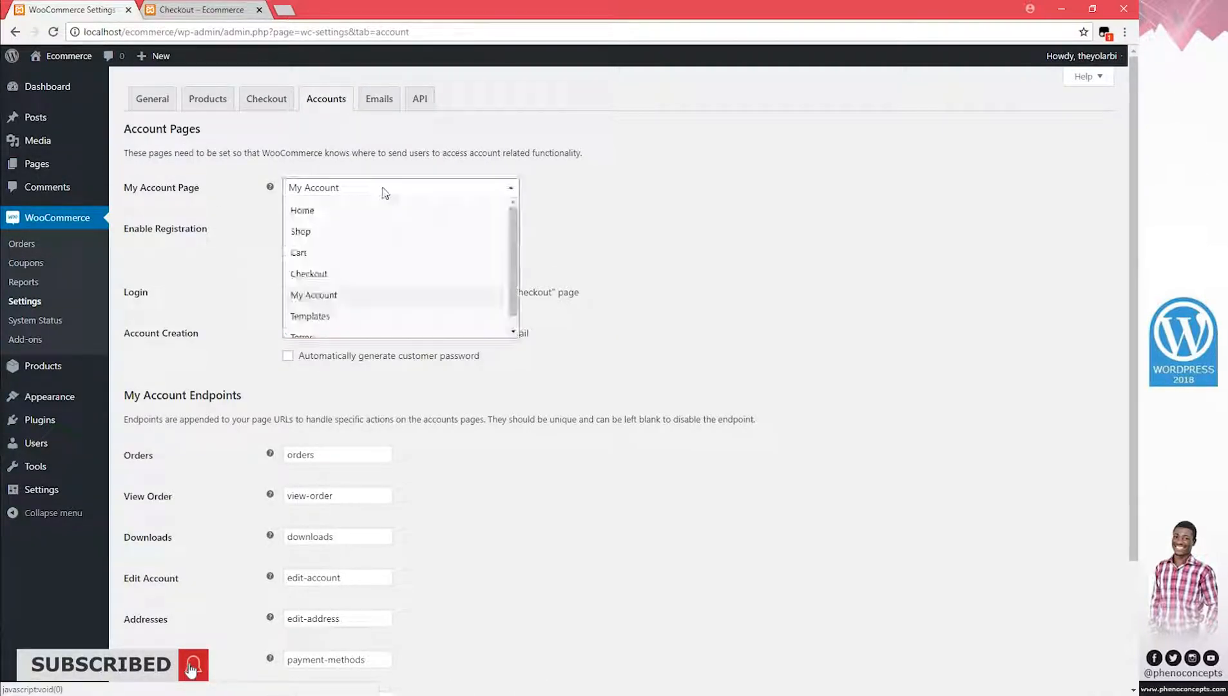
left_click(363, 193)
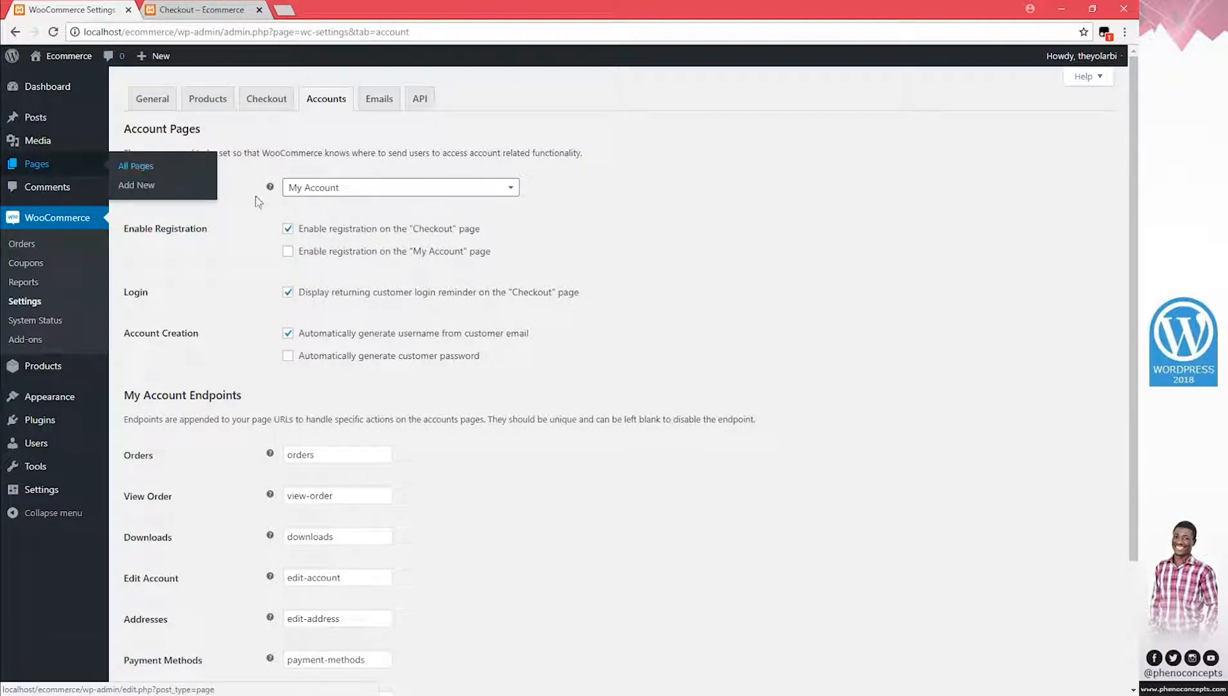
left_click(194, 11)
scroll(512, 279, "up", 2)
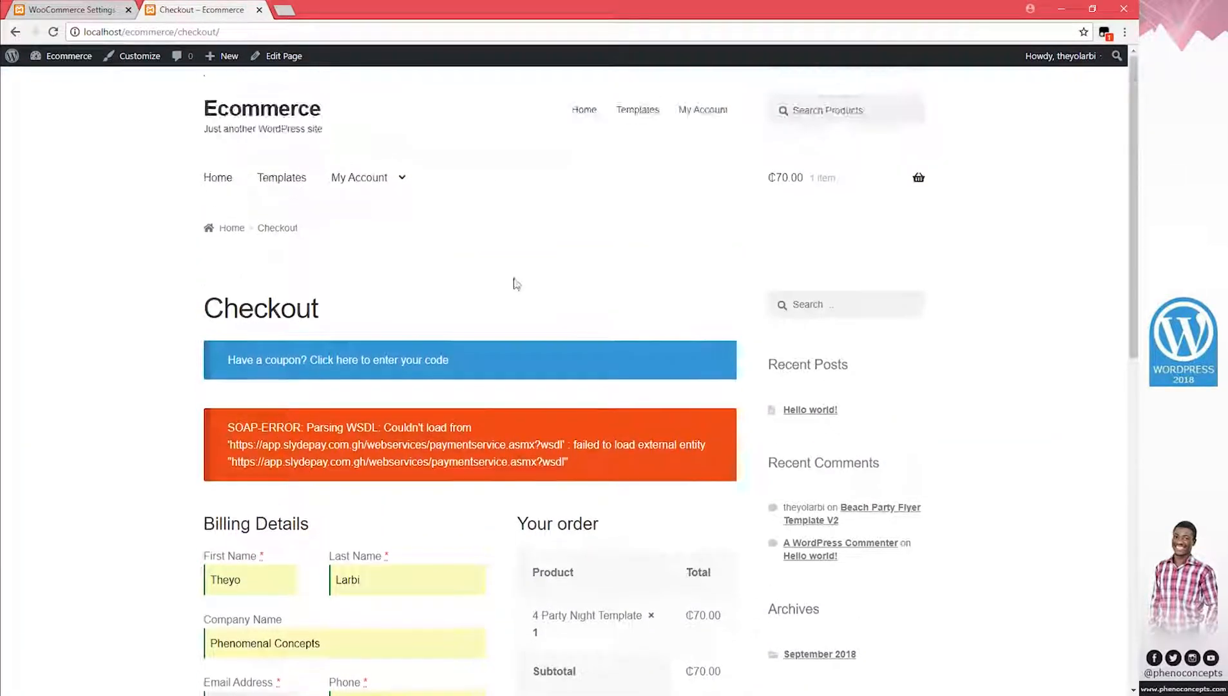
Open My Account and check the orders list showing the ₵70.00 order pending payment
left_click(387, 187)
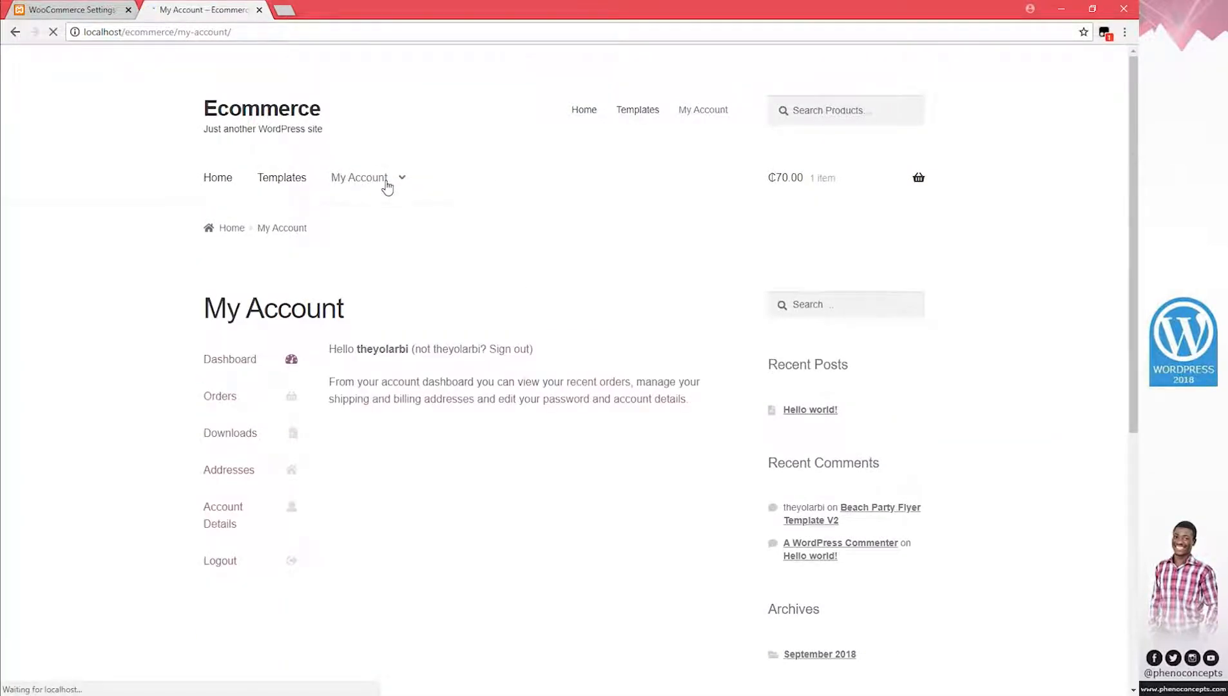
scroll(430, 412, "down", 1)
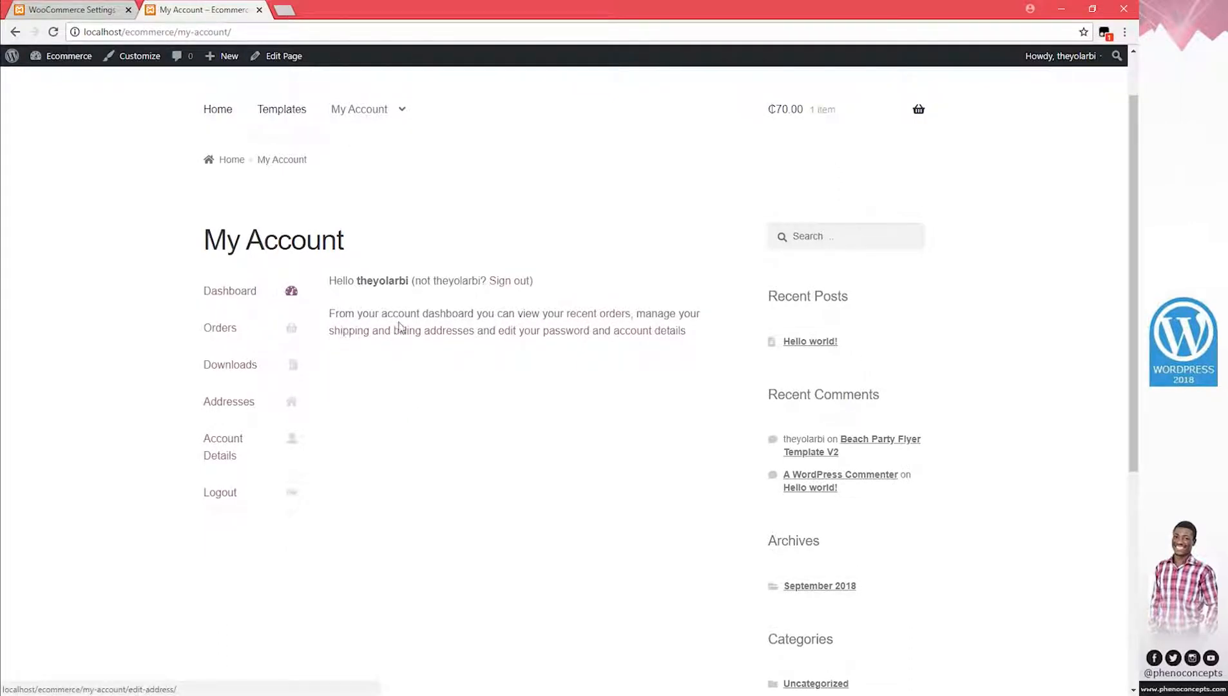
left_click(225, 329)
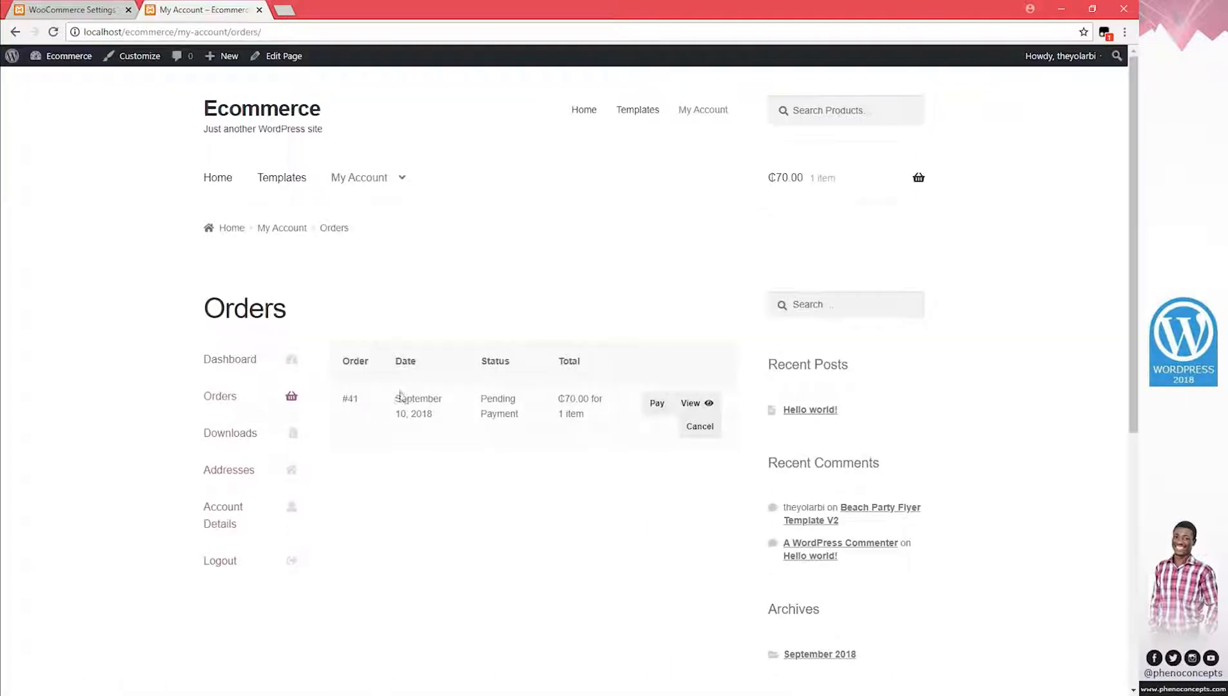
scroll(419, 426, "down", 1)
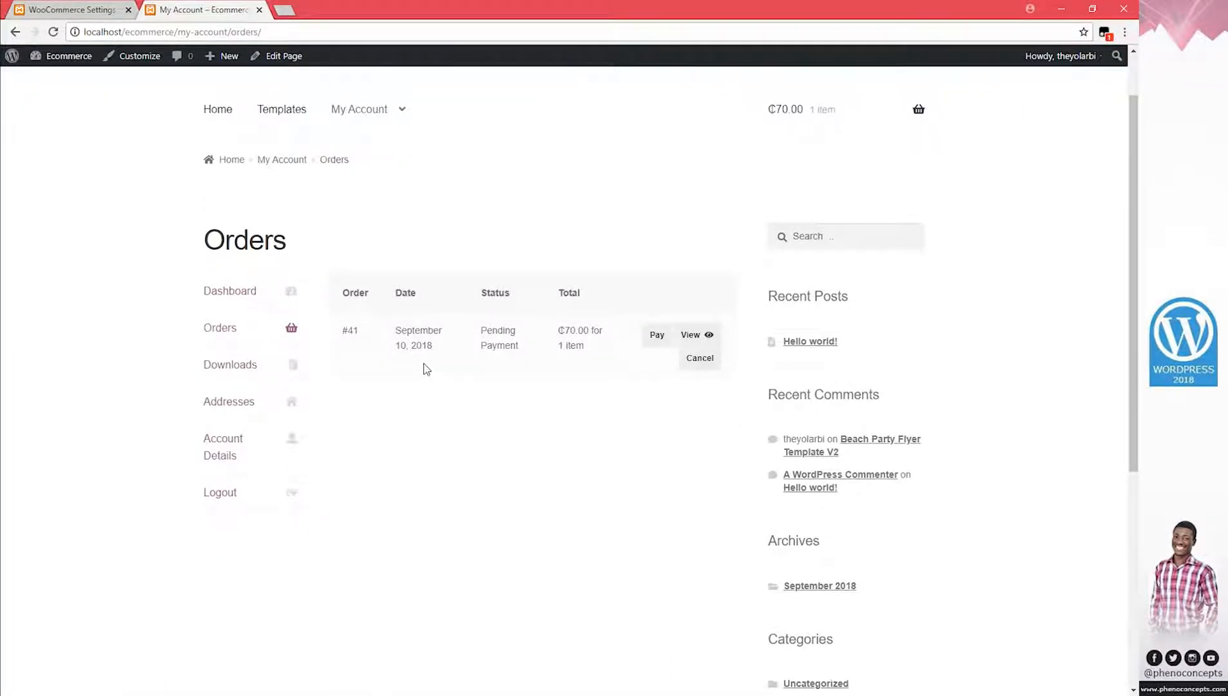
scroll(424, 369, "down", 1)
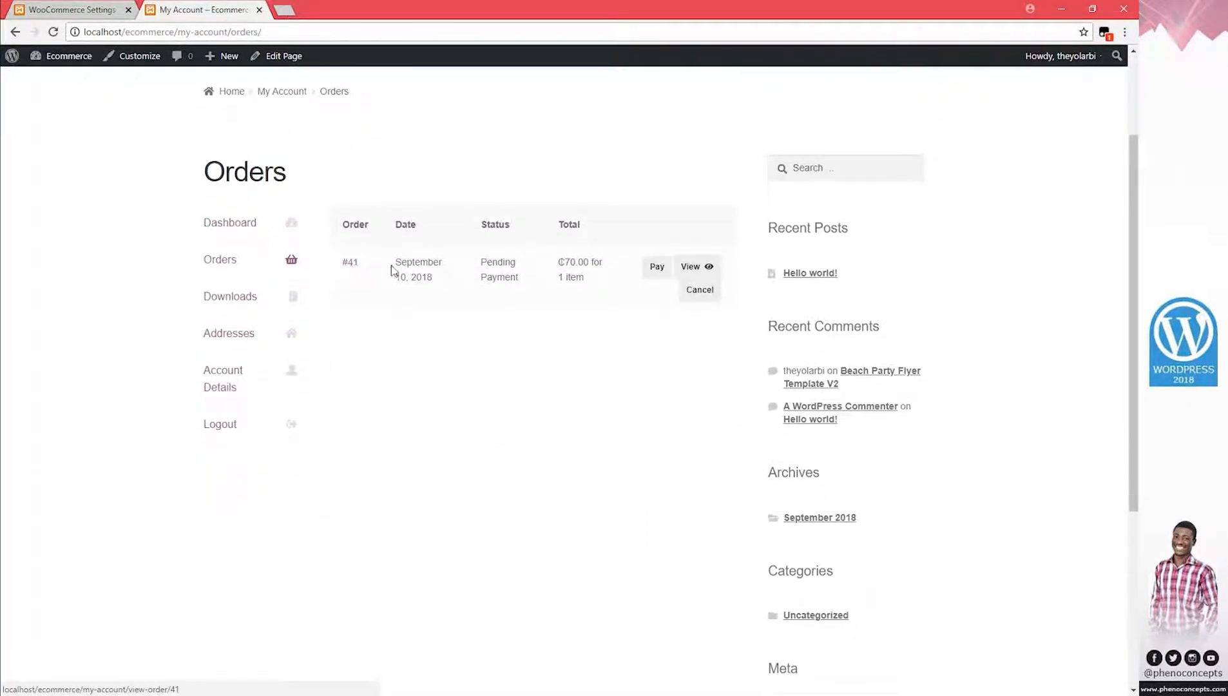
left_click_drag(391, 269, 441, 277)
left_click(561, 280)
scroll(584, 287, "up", 1)
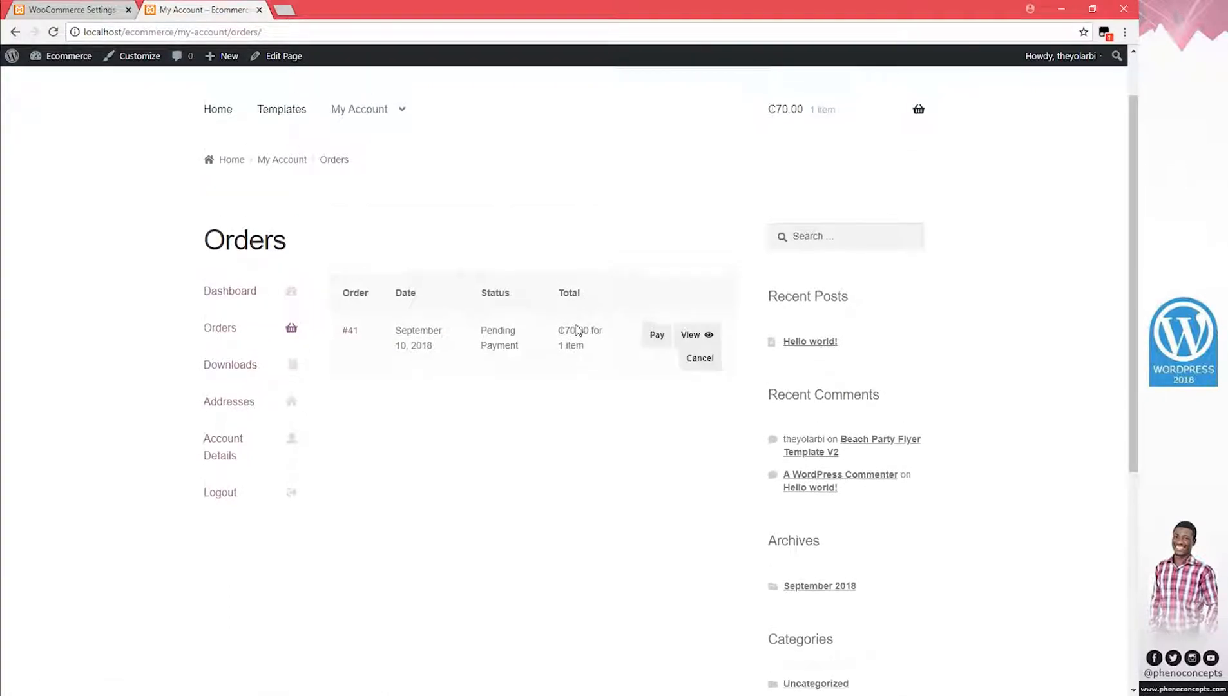
Confirm the Downloads page lists no available downloads, then return to WooCommerce settings
mouse_move(803, 122)
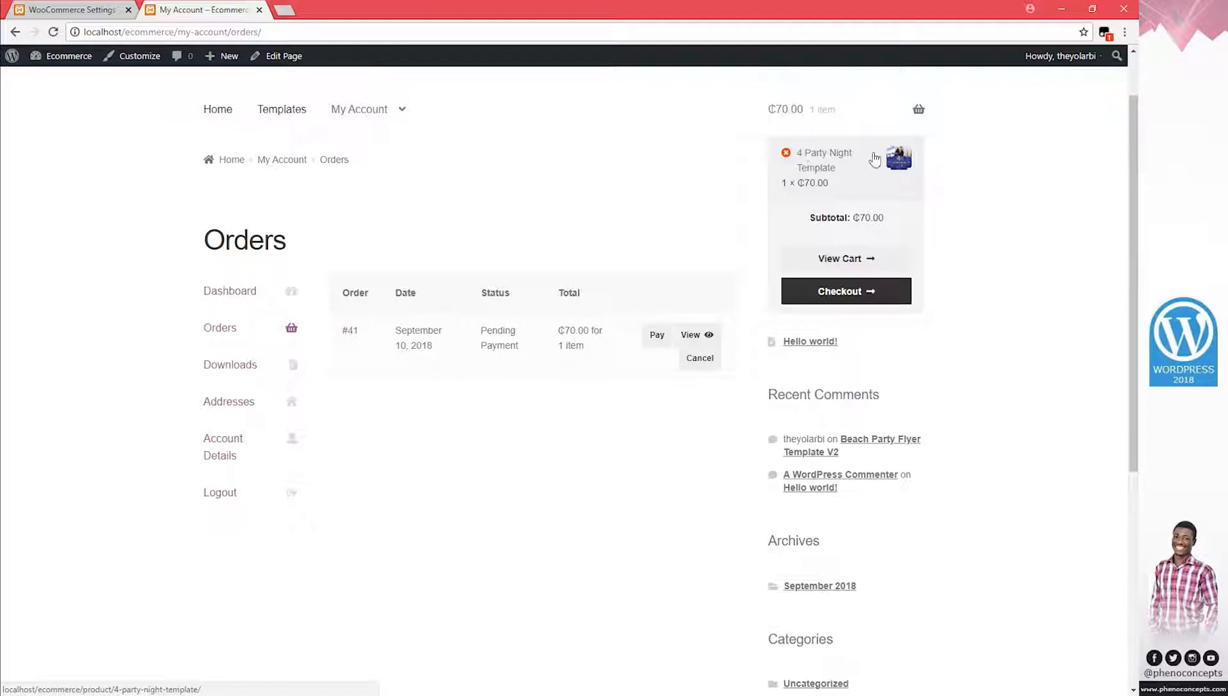
left_click(237, 362)
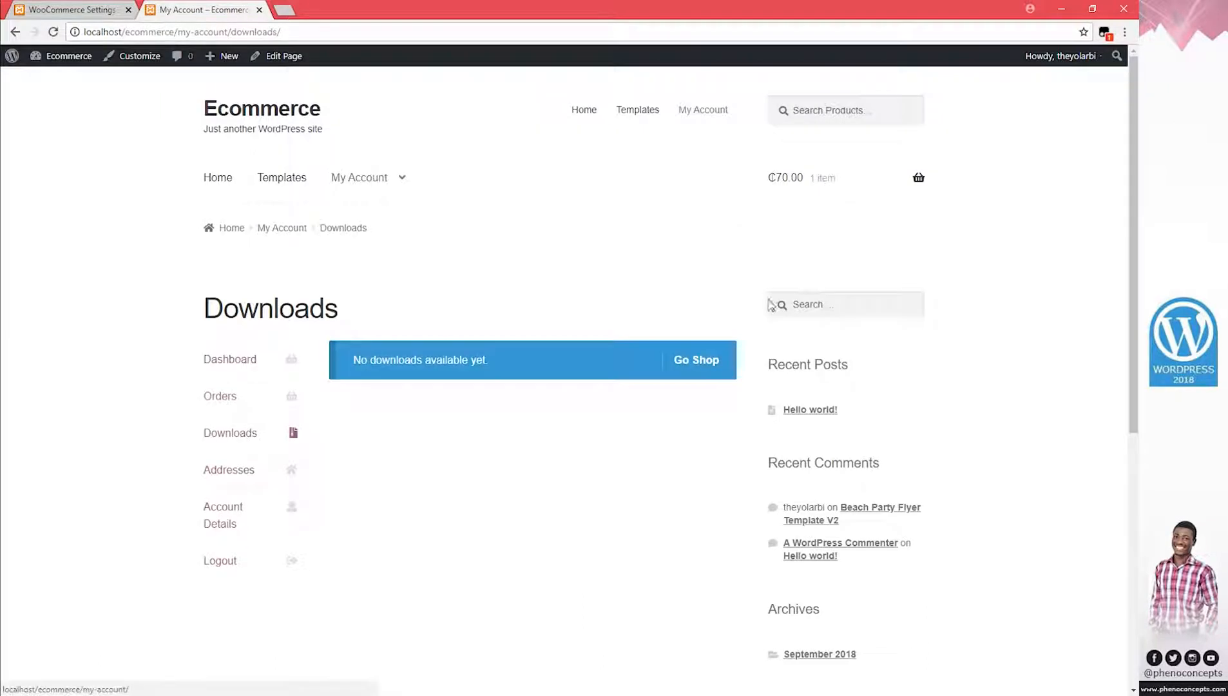
scroll(651, 444, "down", 1)
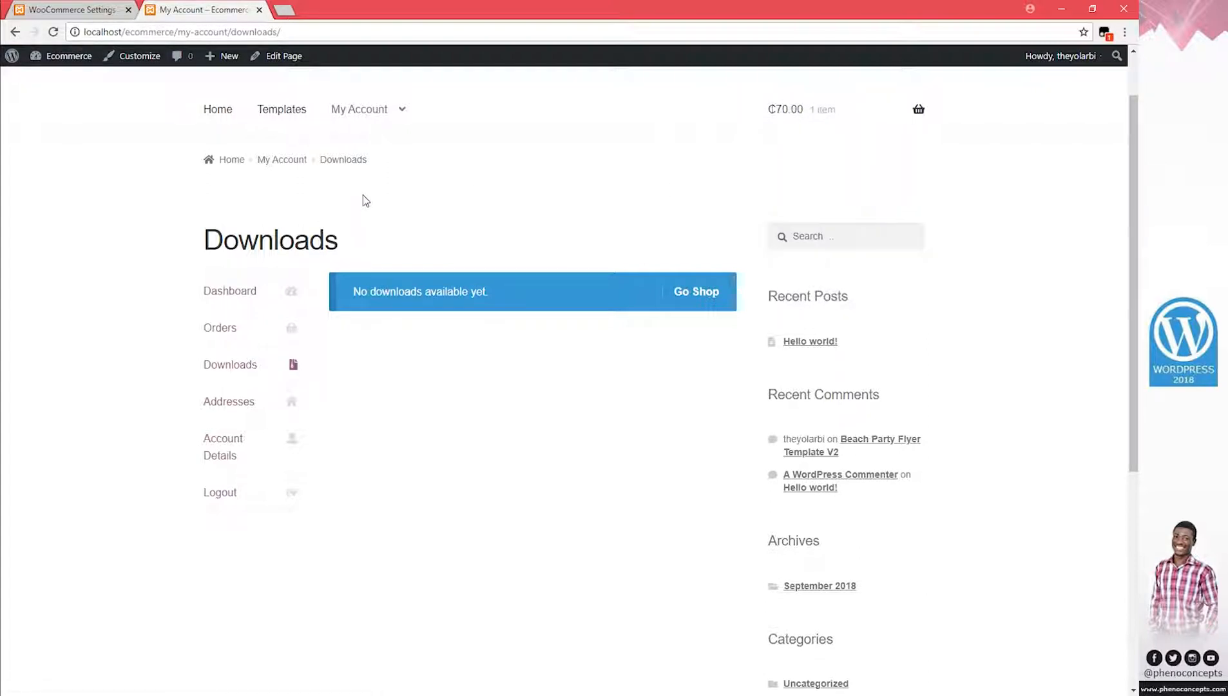
left_click(71, 10)
mouse_move(40, 167)
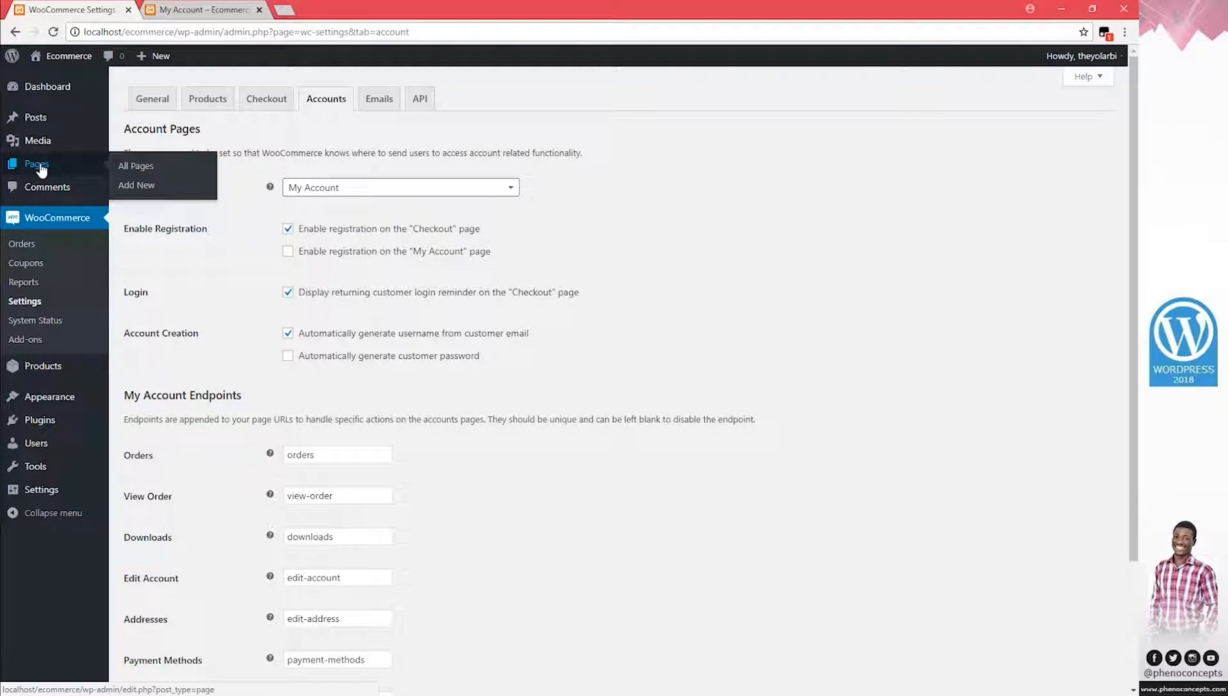
Open the products list in a new tab and edit the 4 Party Night Template
mouse_move(29, 373)
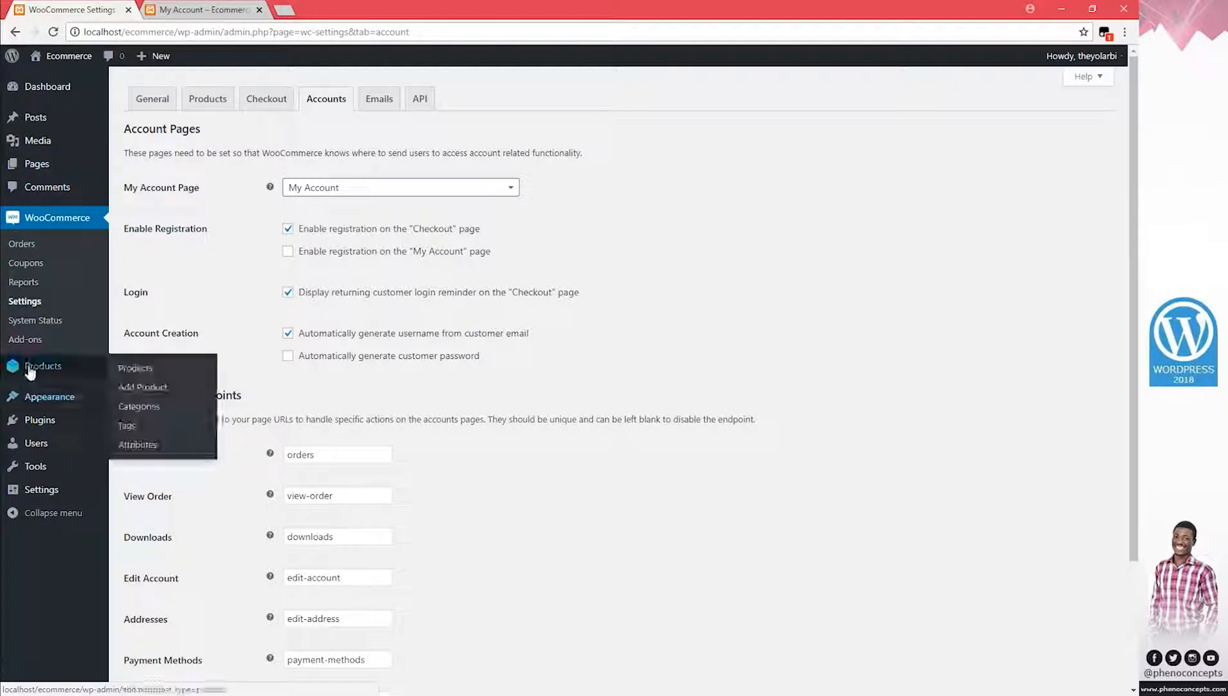
right_click(140, 375)
left_click(180, 381)
left_click(346, 13)
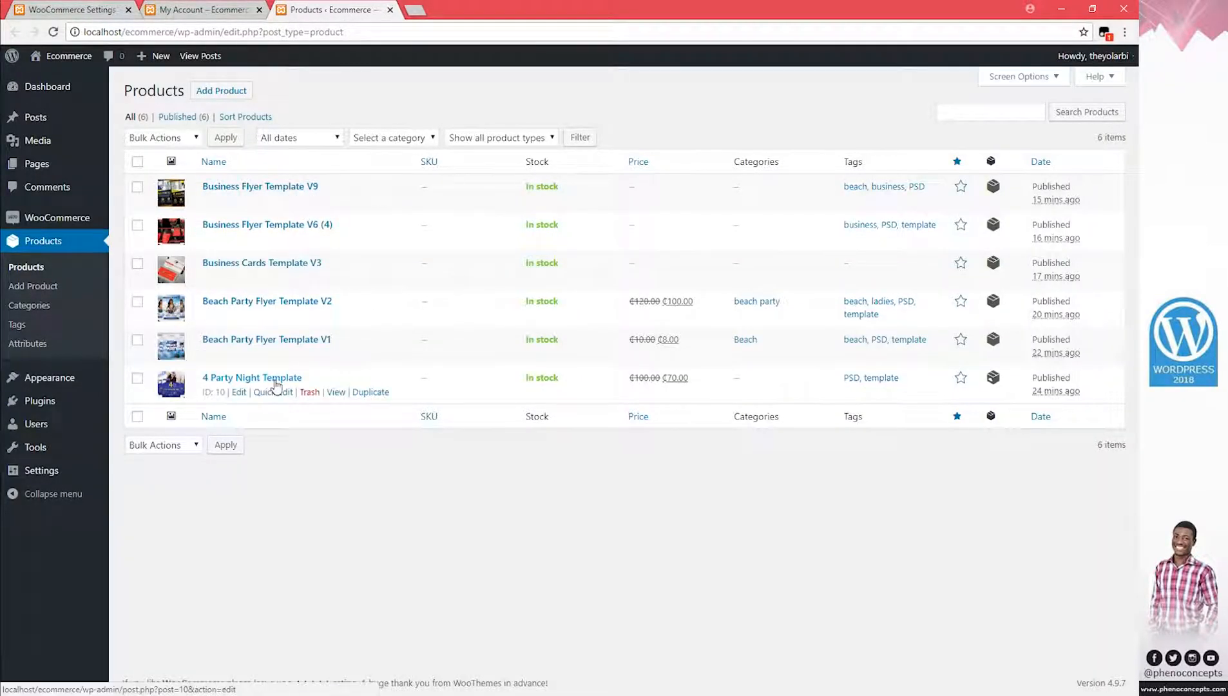
left_click(275, 380)
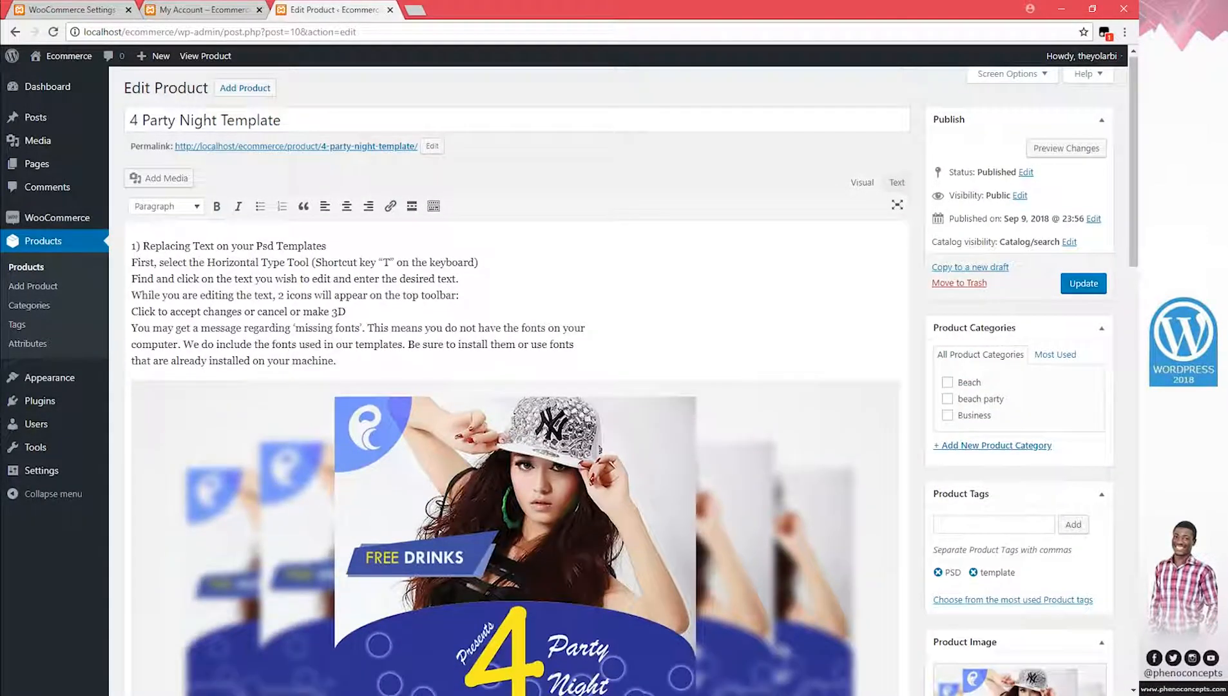
Set its sale price to 0, tick the Beach category and update the product
scroll(464, 396, "down", 5)
scroll(501, 409, "down", 10)
scroll(413, 358, "up", 4)
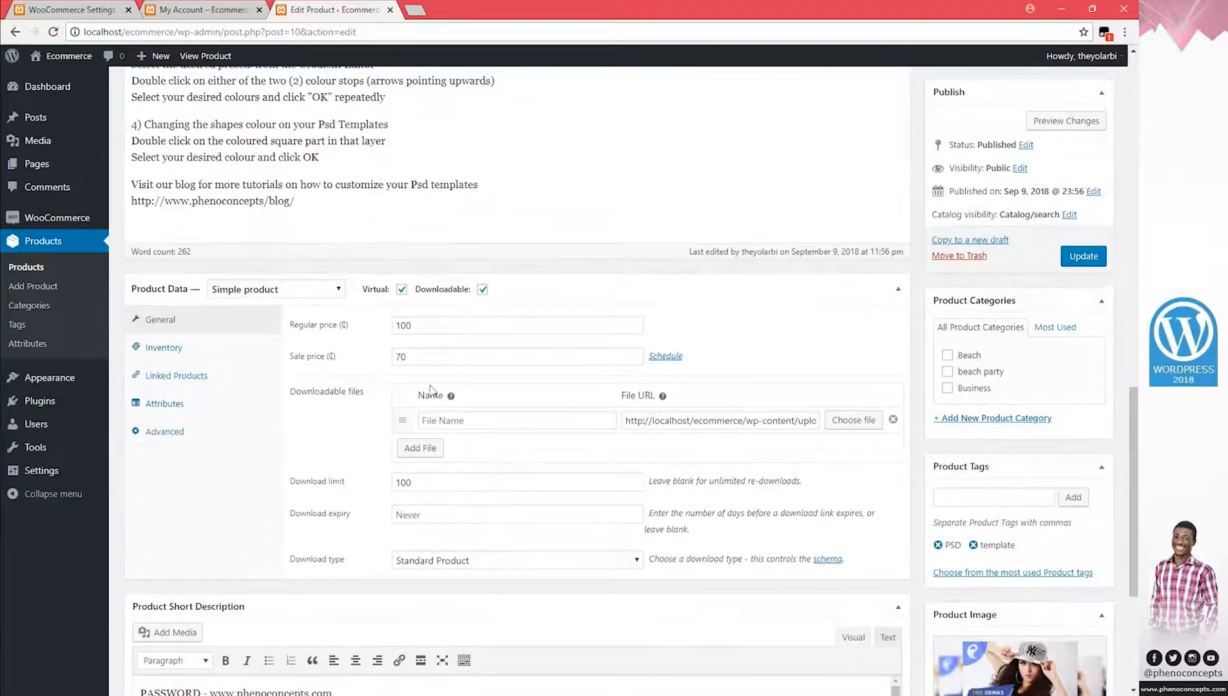
left_click_drag(425, 356, 271, 368)
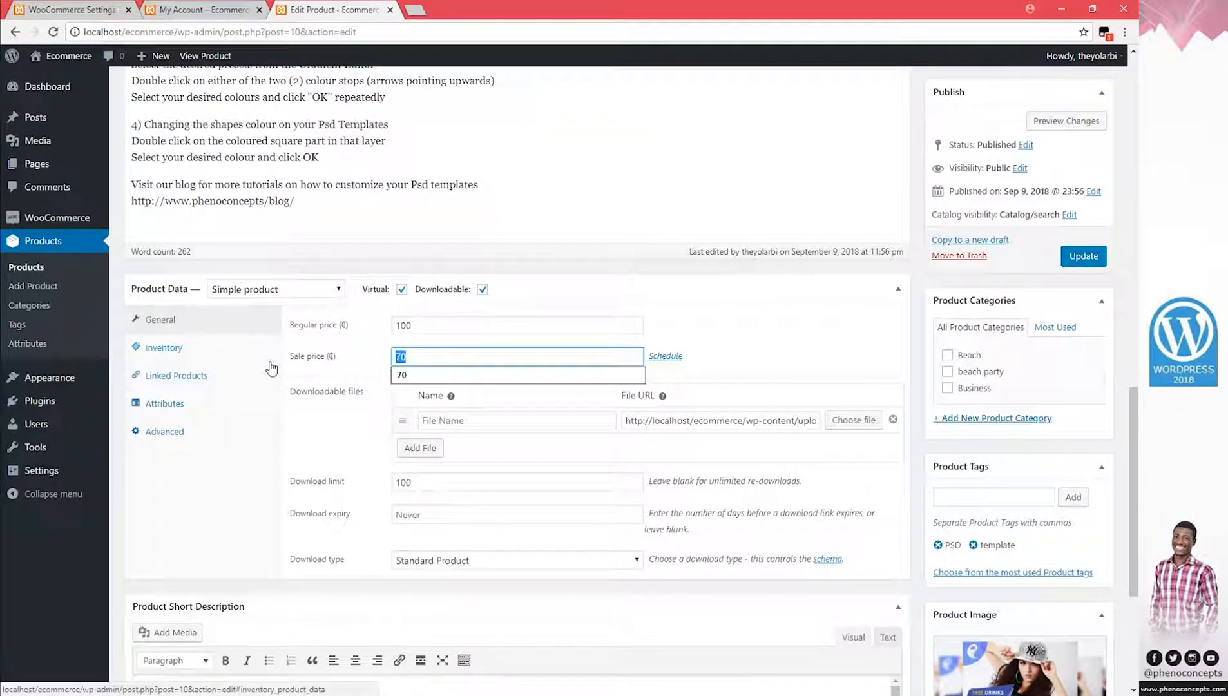
type("0")
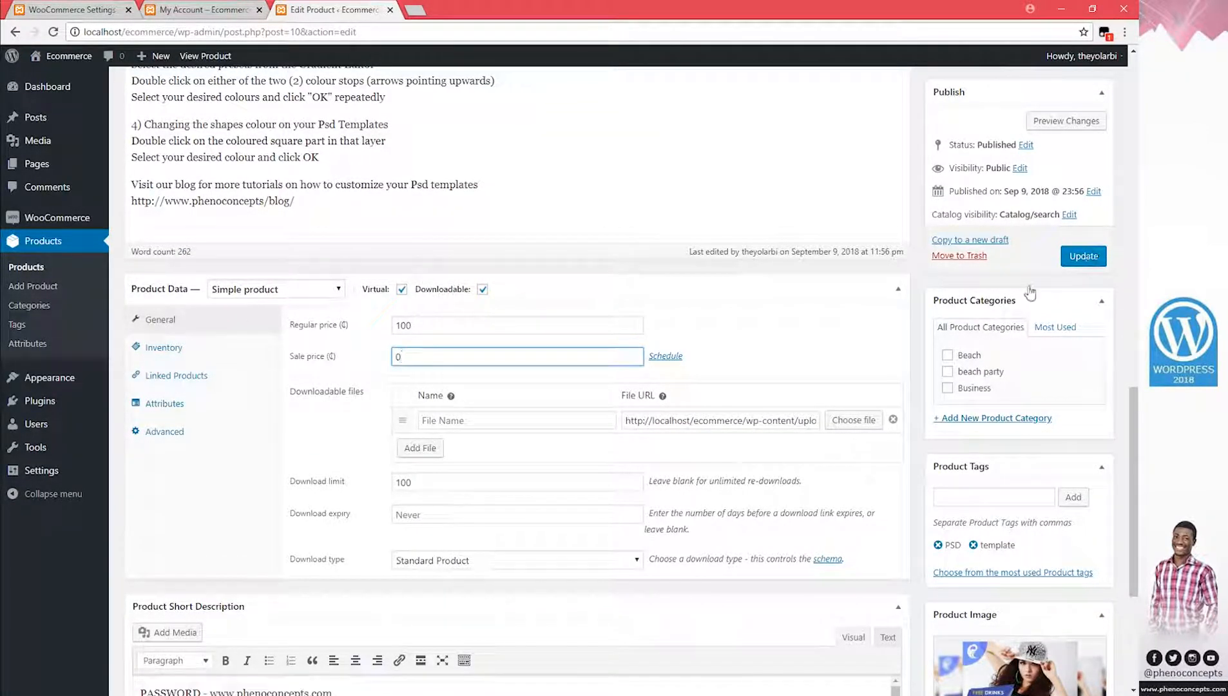
left_click(950, 356)
left_click(1084, 256)
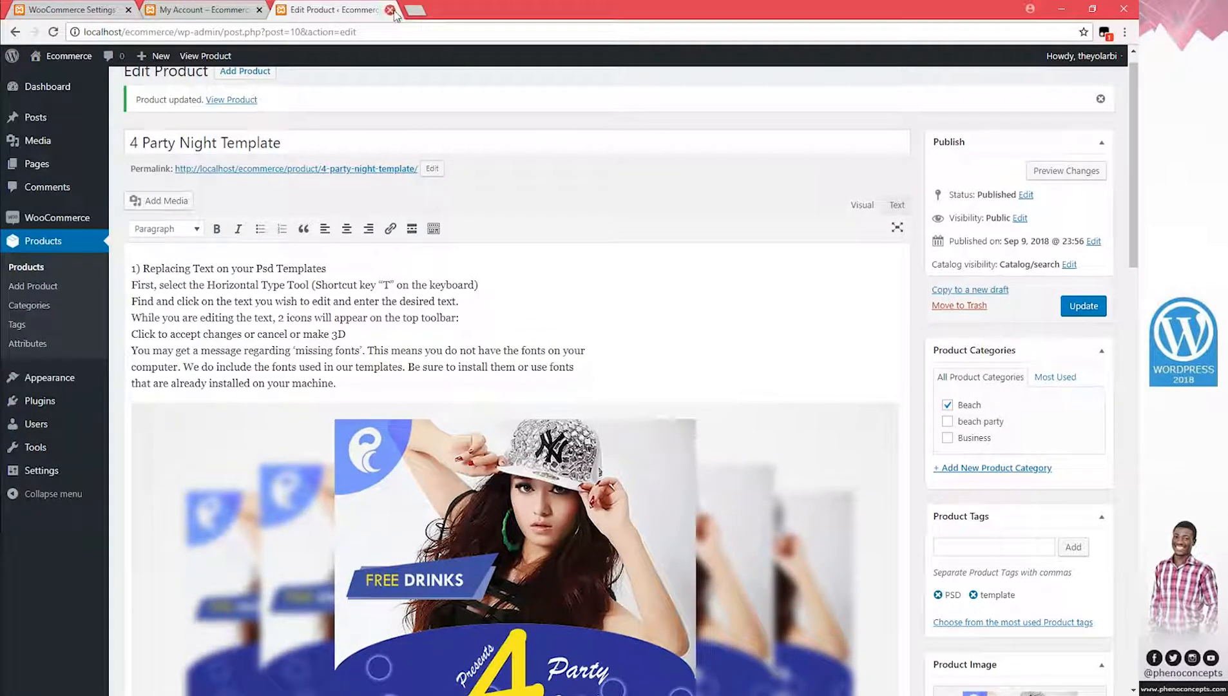
Close the product editor and go from My Account to checkout with the cart
left_click(390, 9)
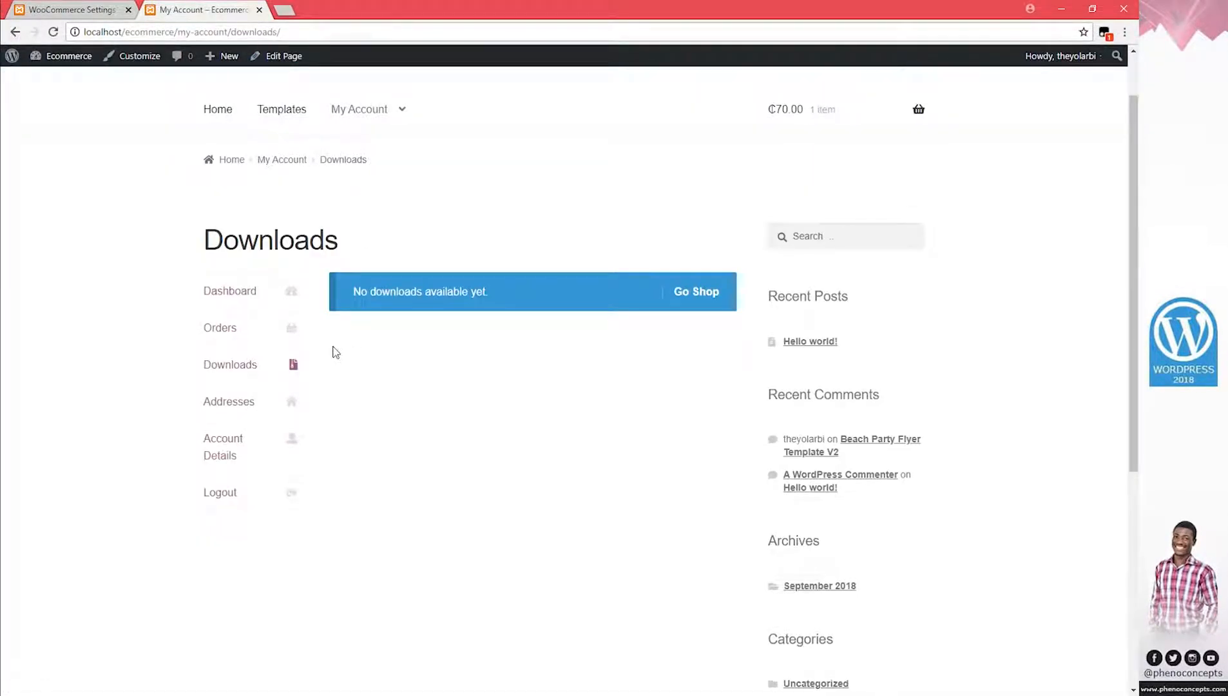
mouse_move(355, 91)
left_click(369, 109)
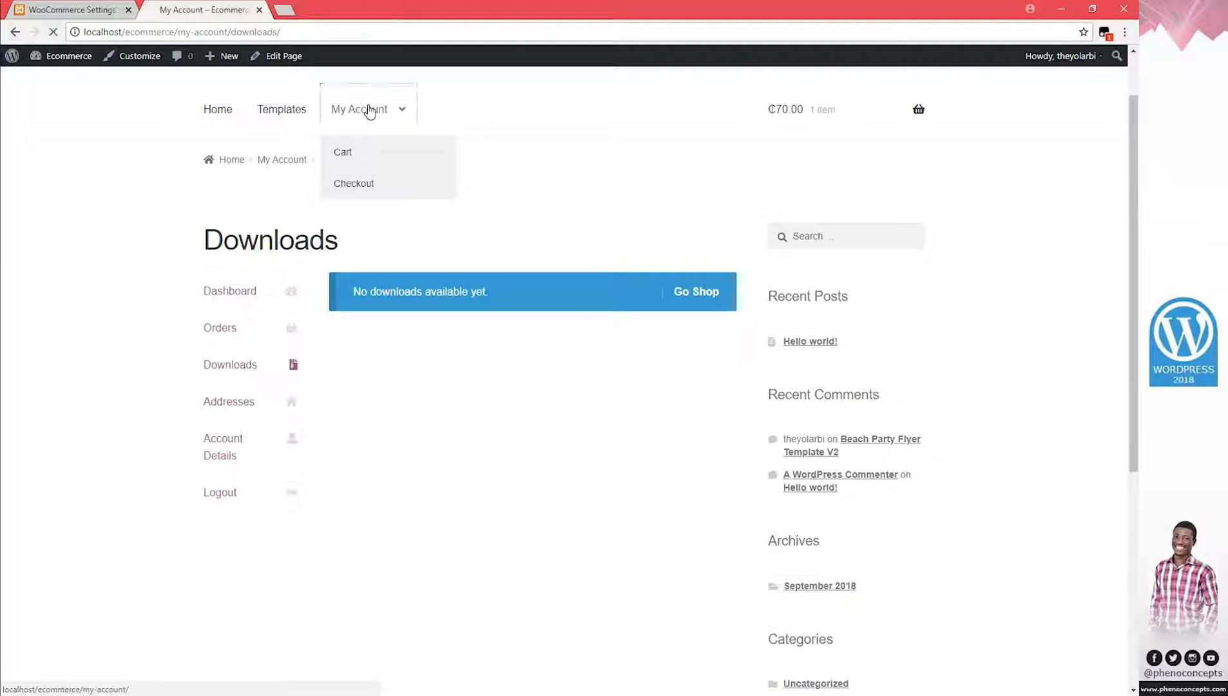
mouse_move(847, 177)
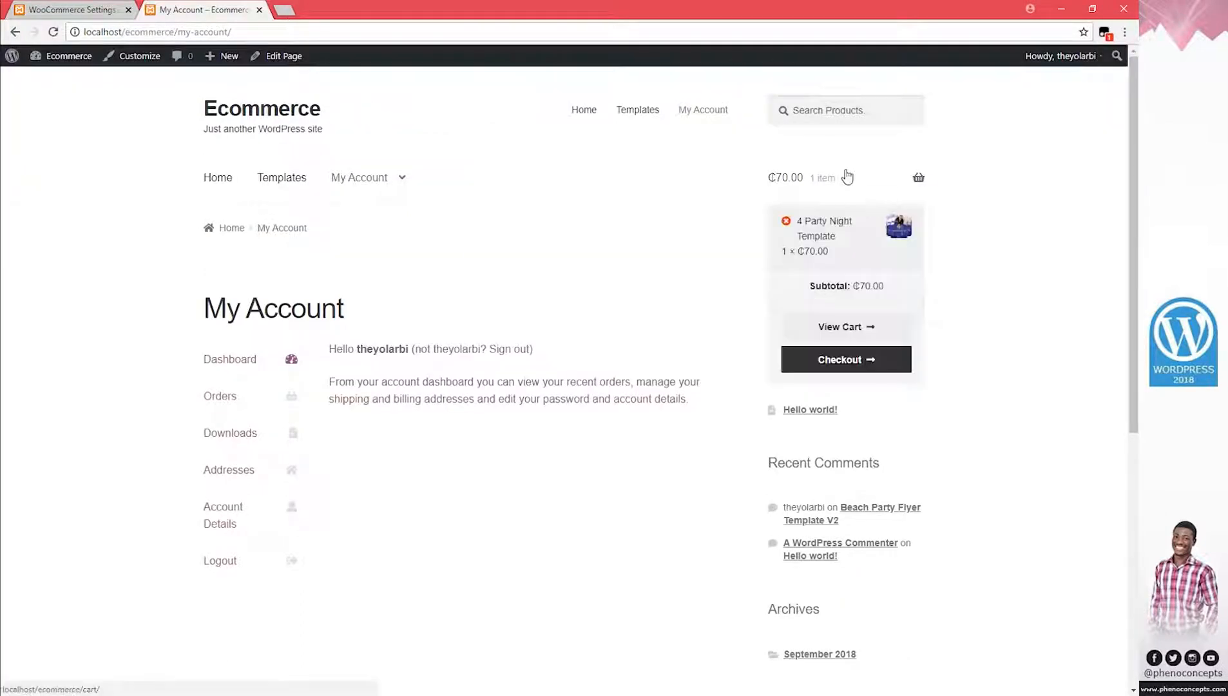
left_click(832, 368)
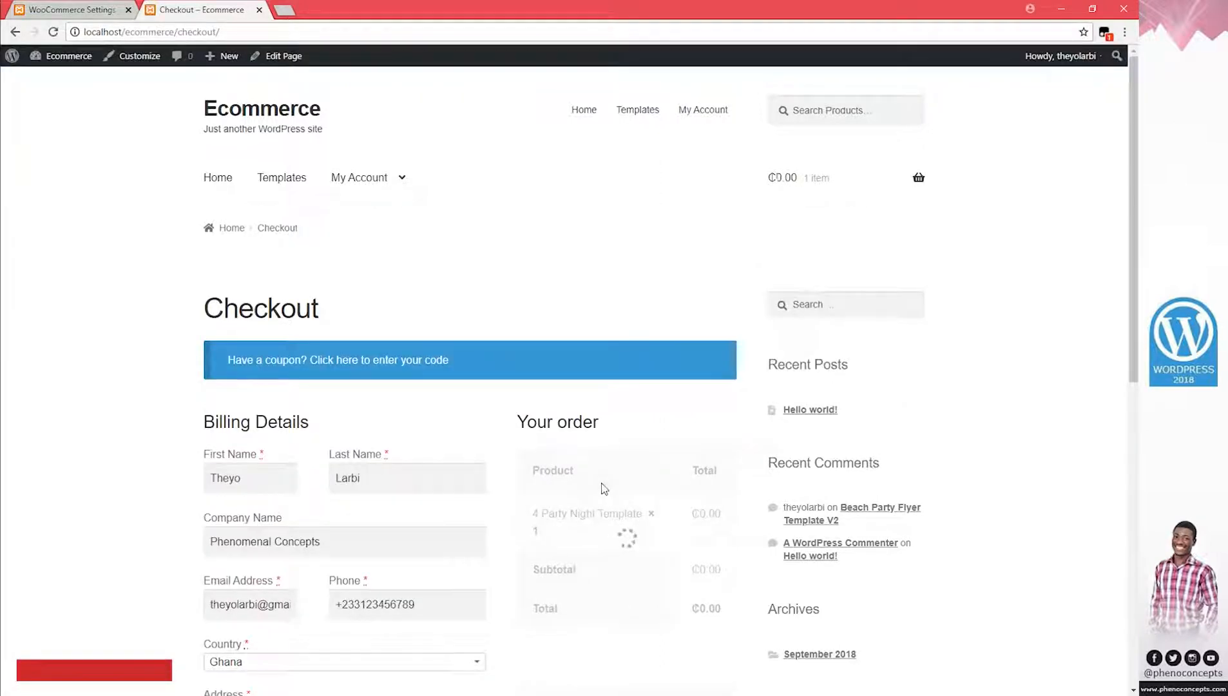
Accept the terms and place the ₵0.00 order
scroll(604, 488, "down", 4)
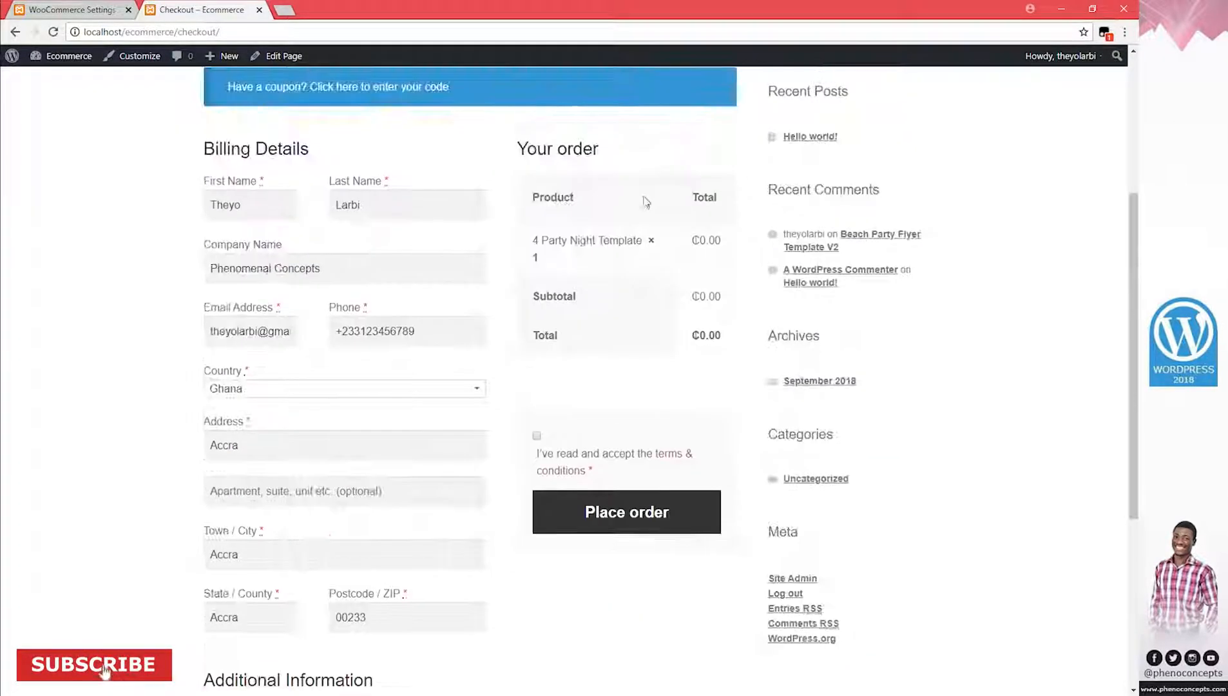
left_click_drag(691, 240, 718, 244)
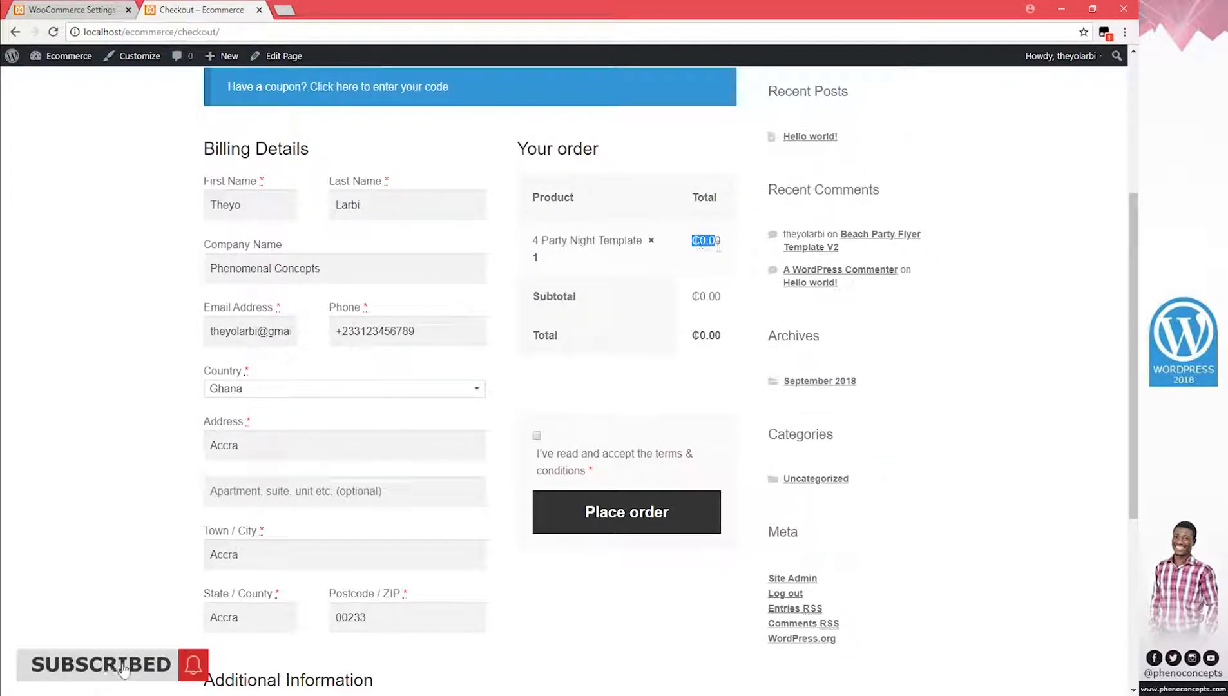
left_click(537, 436)
left_click(644, 513)
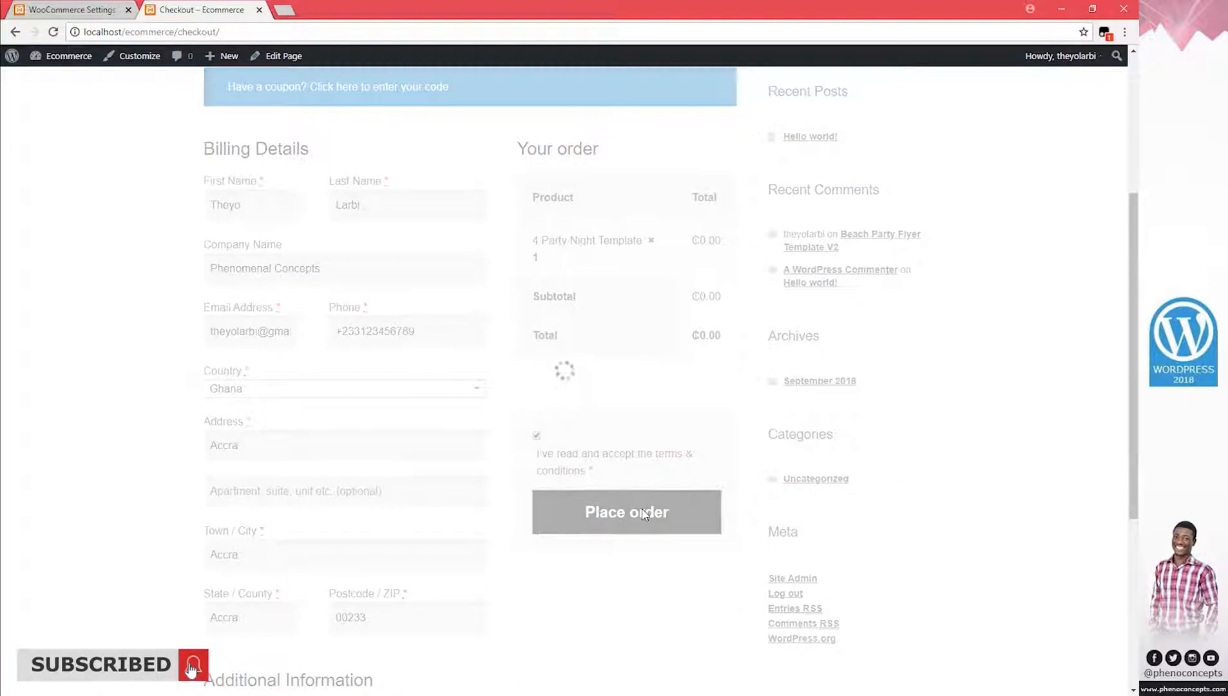
Scroll through the Order Received page to see the listed download file
scroll(644, 512, "down", 2)
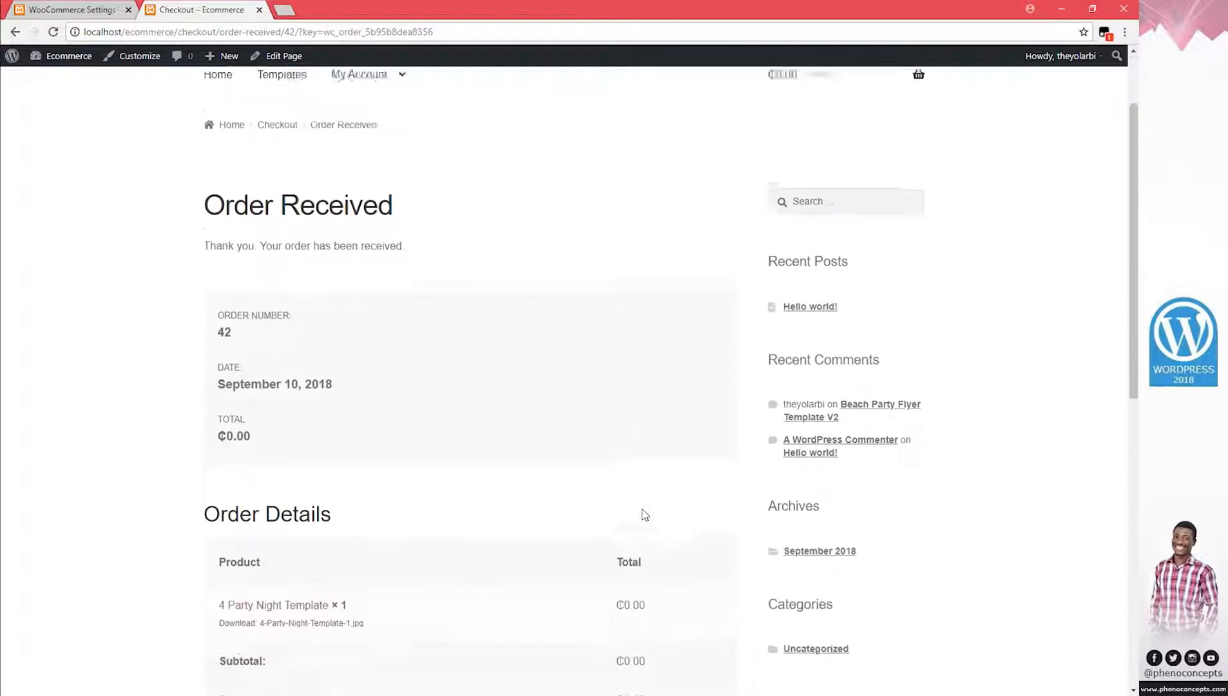
scroll(294, 436, "down", 6)
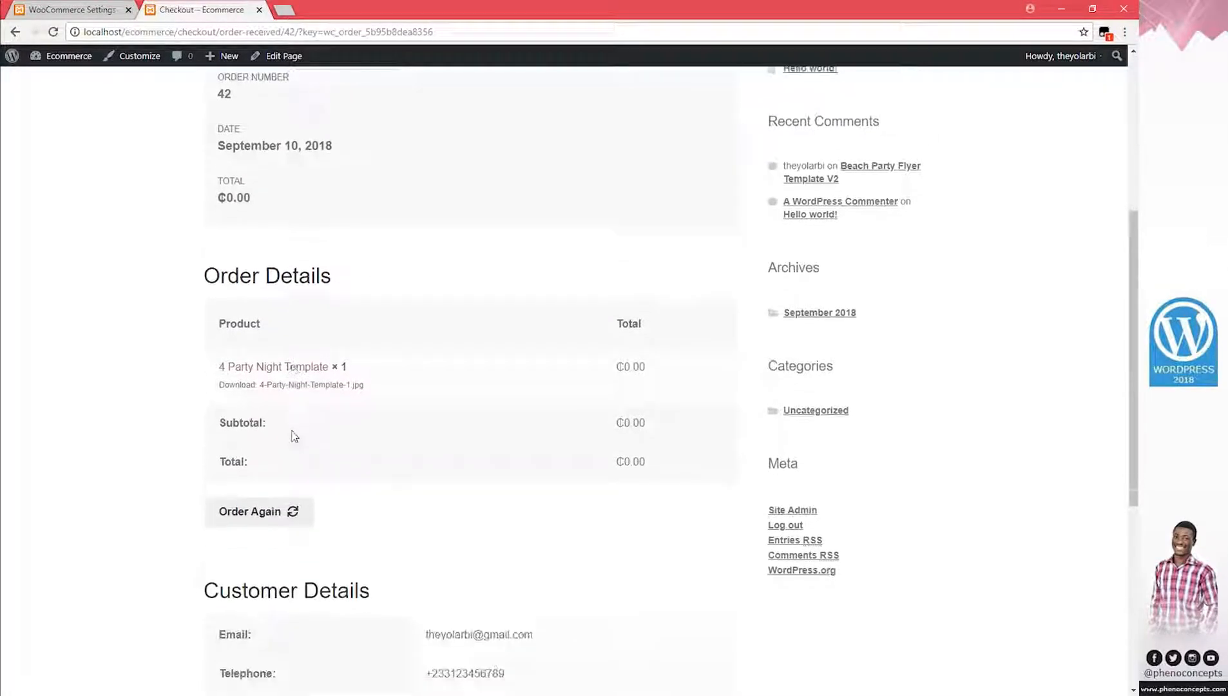
scroll(293, 439, "down", 4)
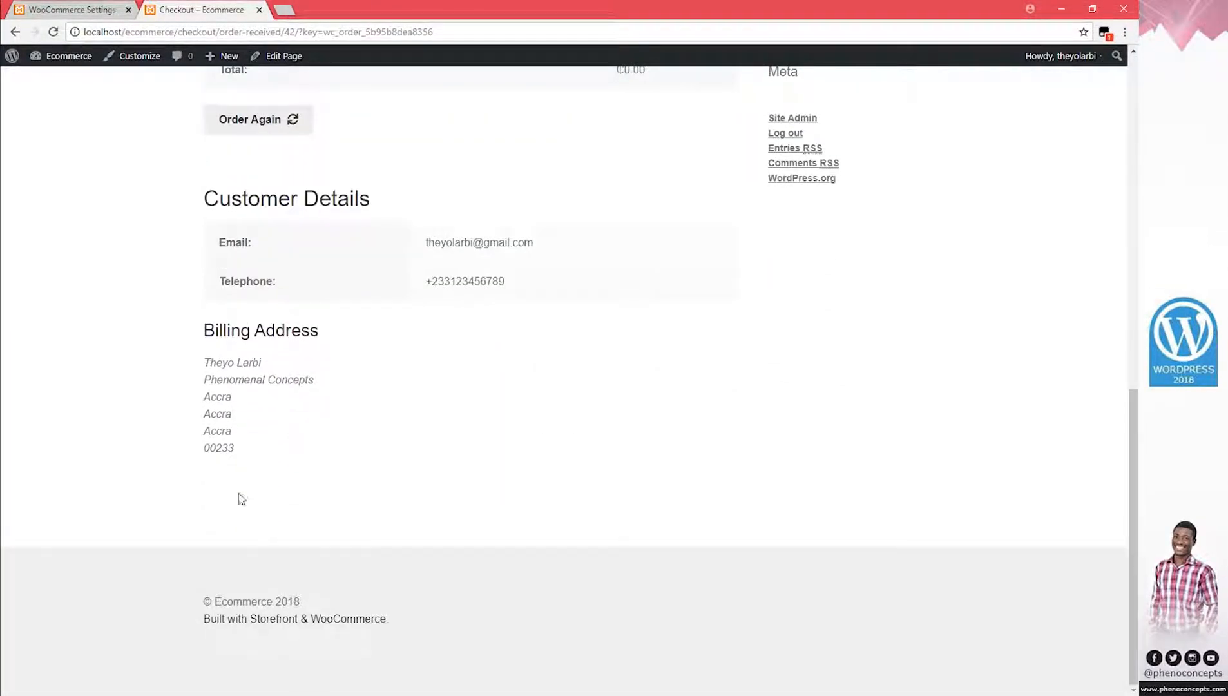
scroll(241, 500, "up", 7)
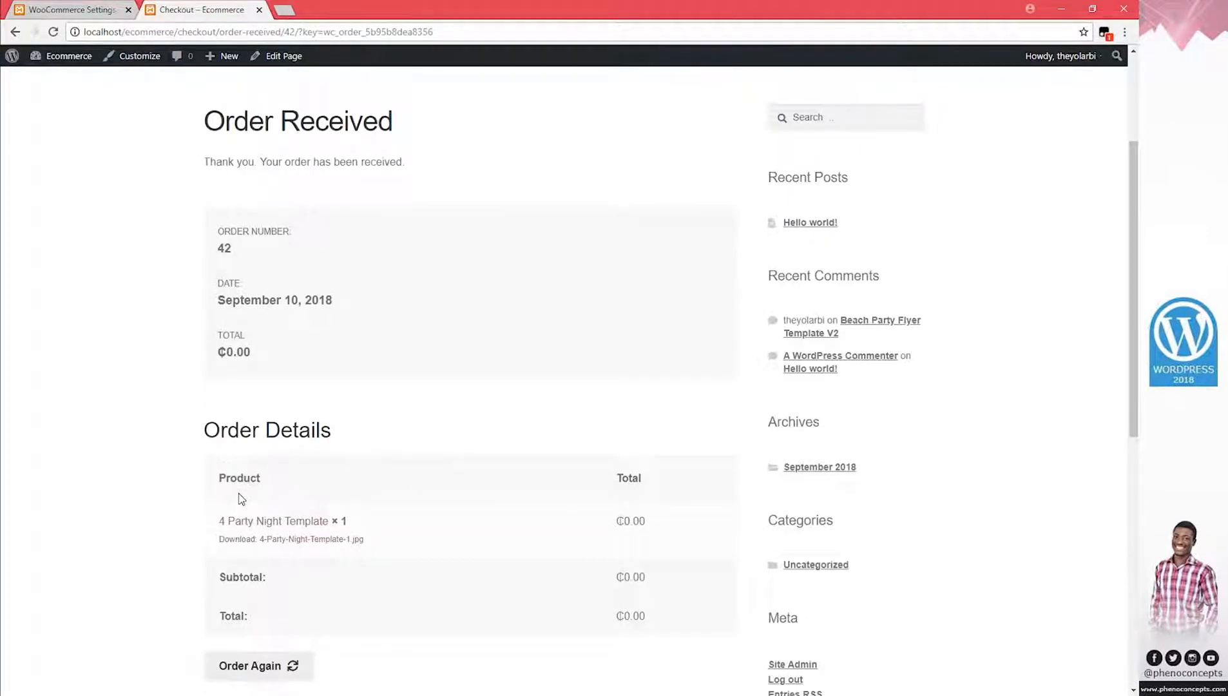
scroll(242, 501, "up", 2)
scroll(241, 500, "up", 3)
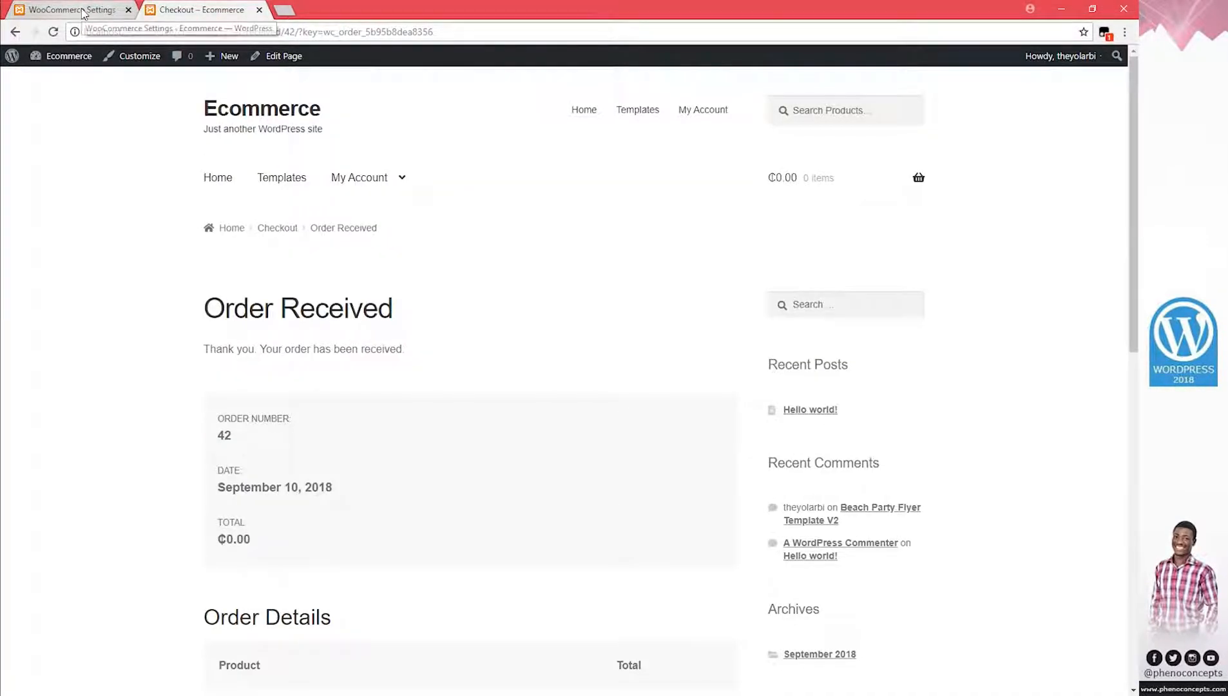
Open the WooCommerce Orders list in a new tab showing the completed ₵0.00 and pending ₵70.00 orders
left_click(84, 11)
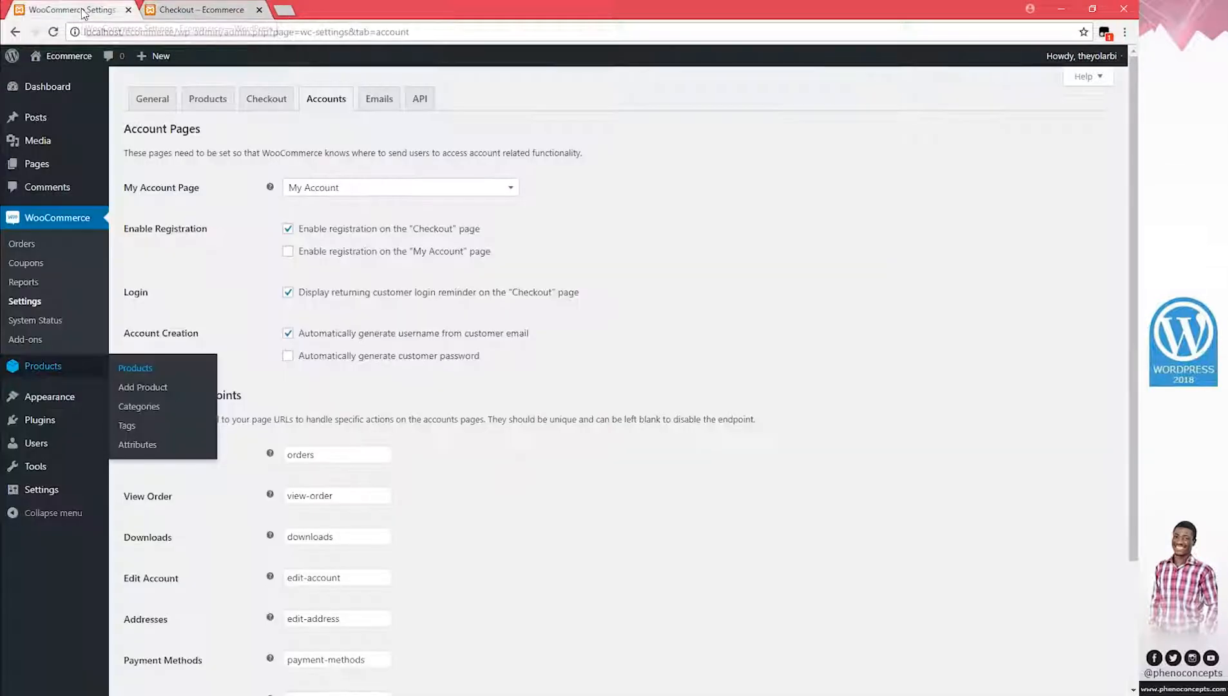
right_click(41, 222)
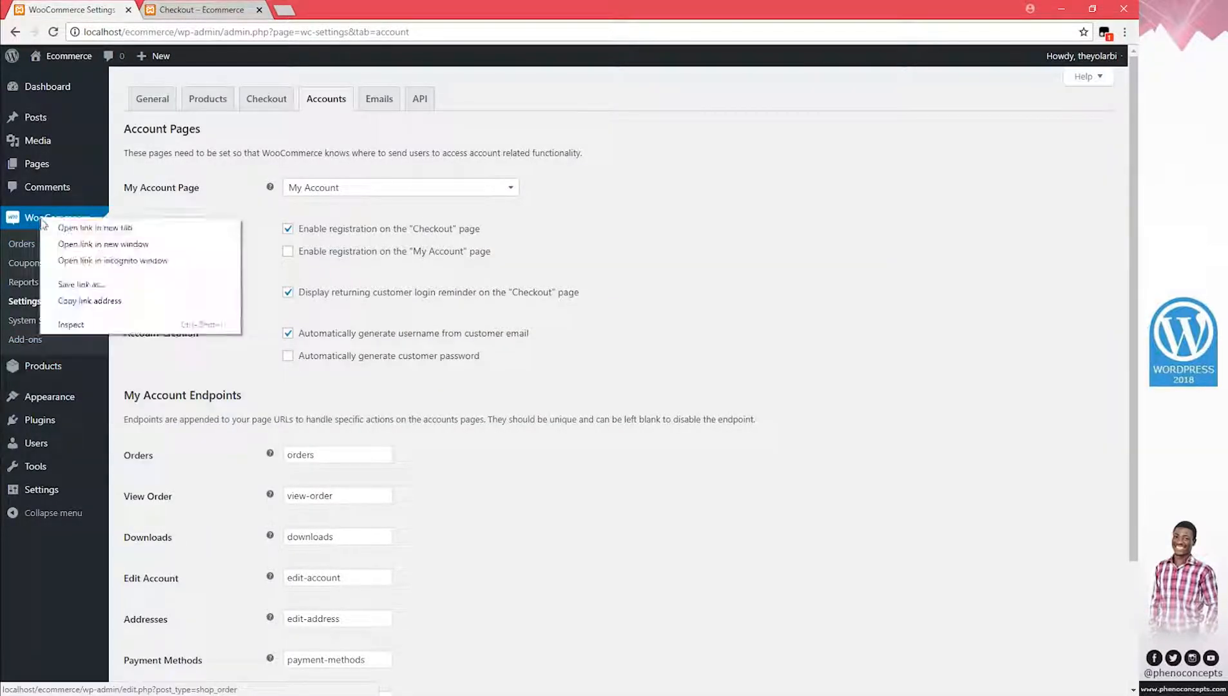
left_click(71, 230)
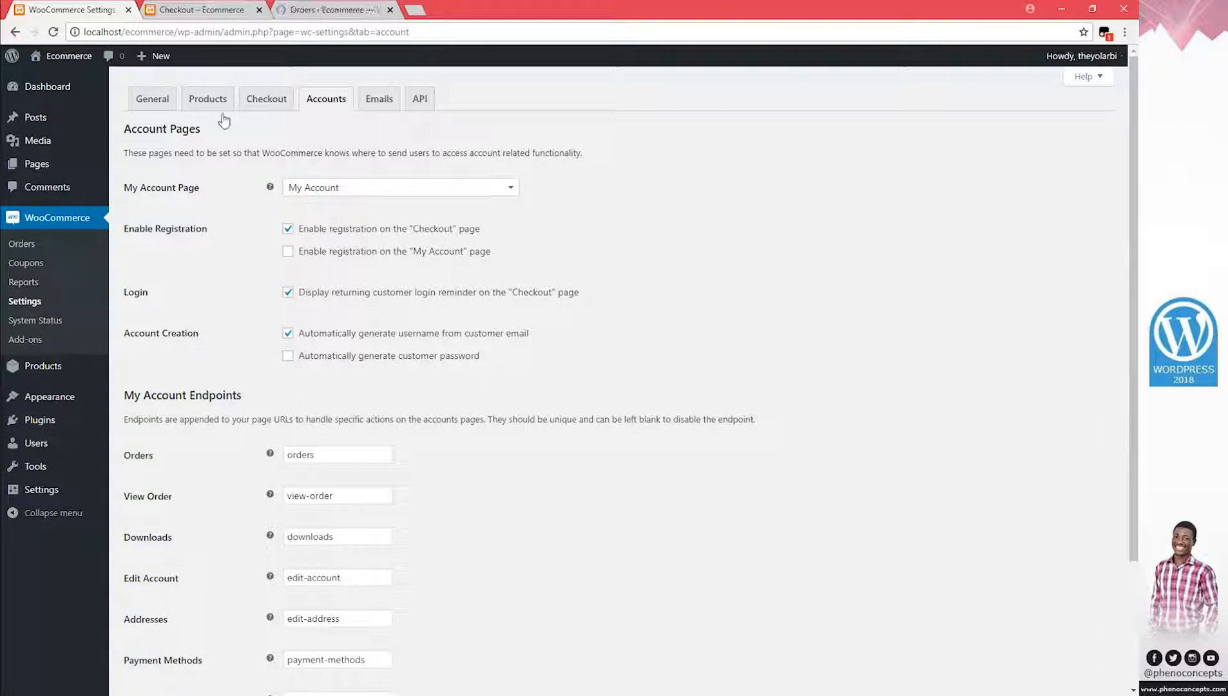
left_click(324, 11)
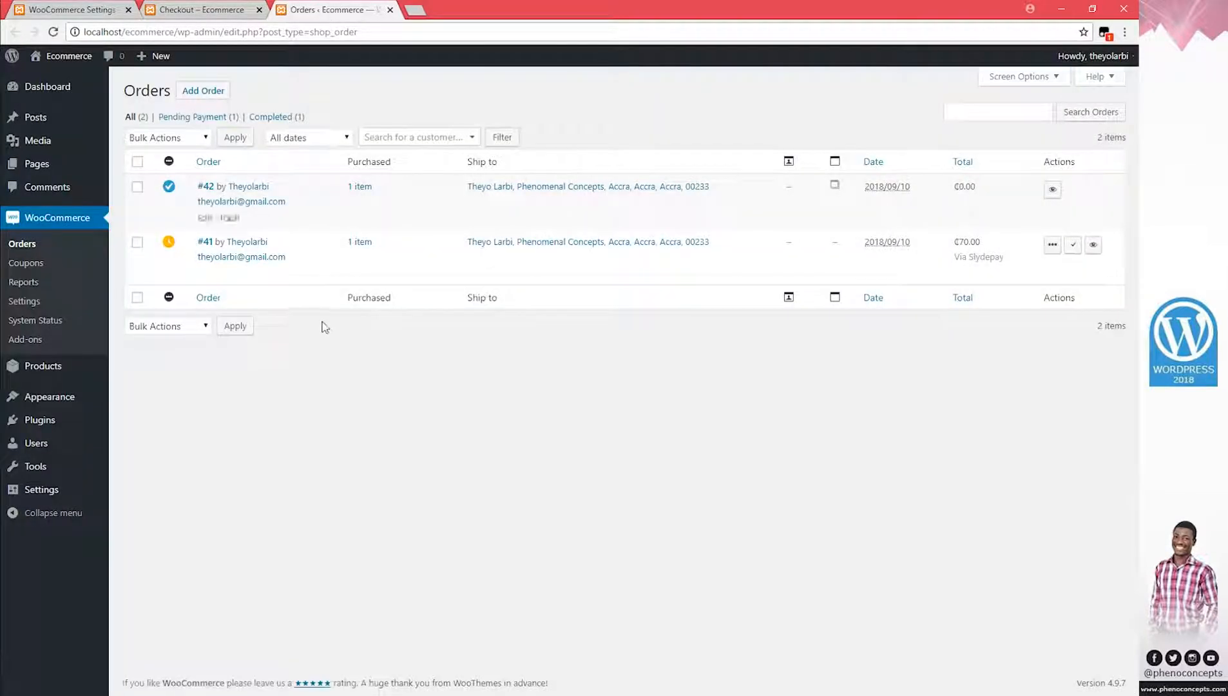
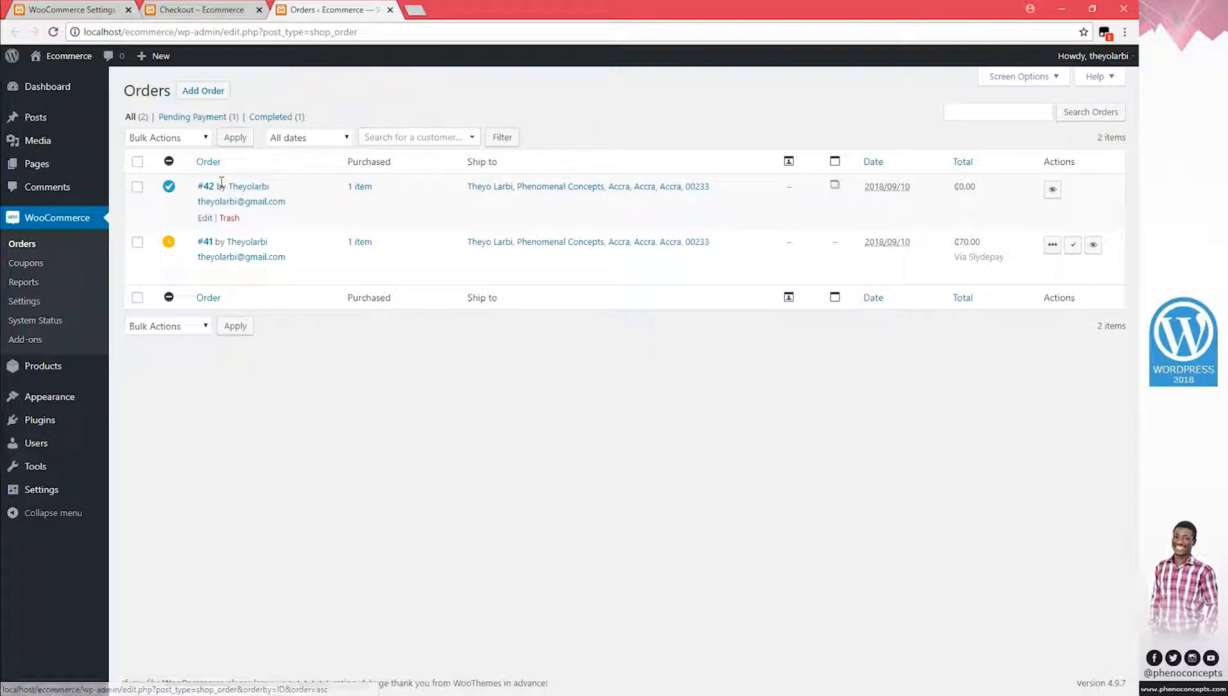
Close the Orders list and Order Received checkout browser tabs
left_click(390, 9)
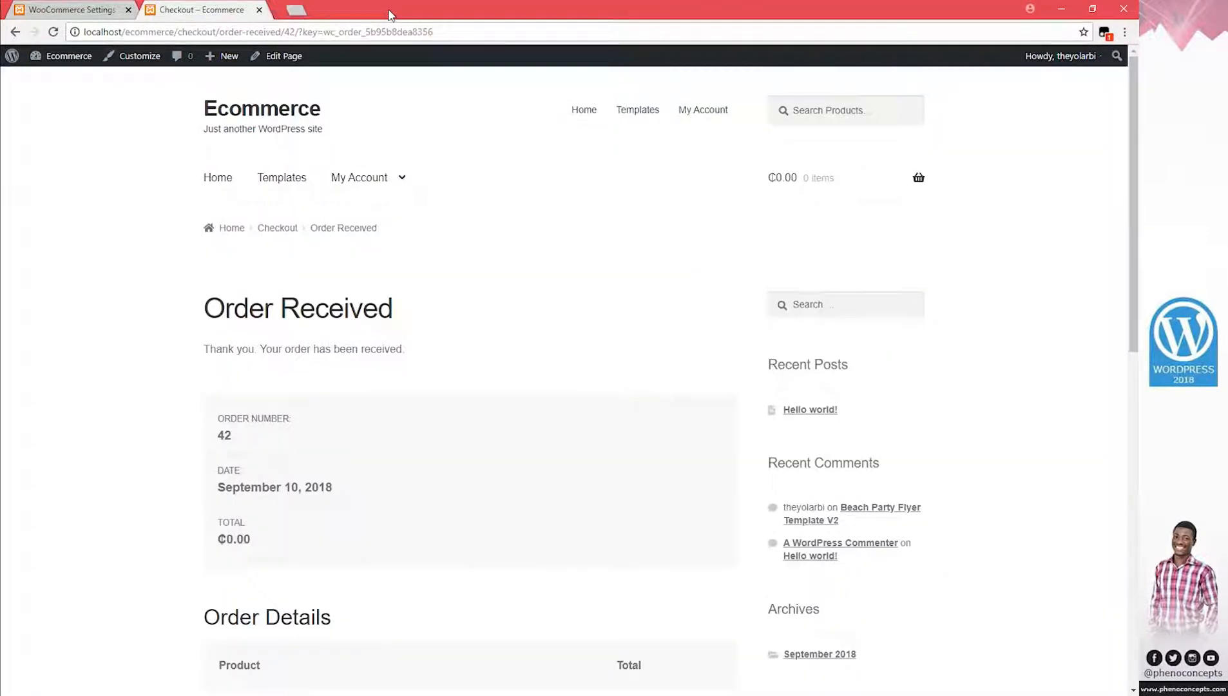
left_click(260, 10)
scroll(418, 482, "down", 3)
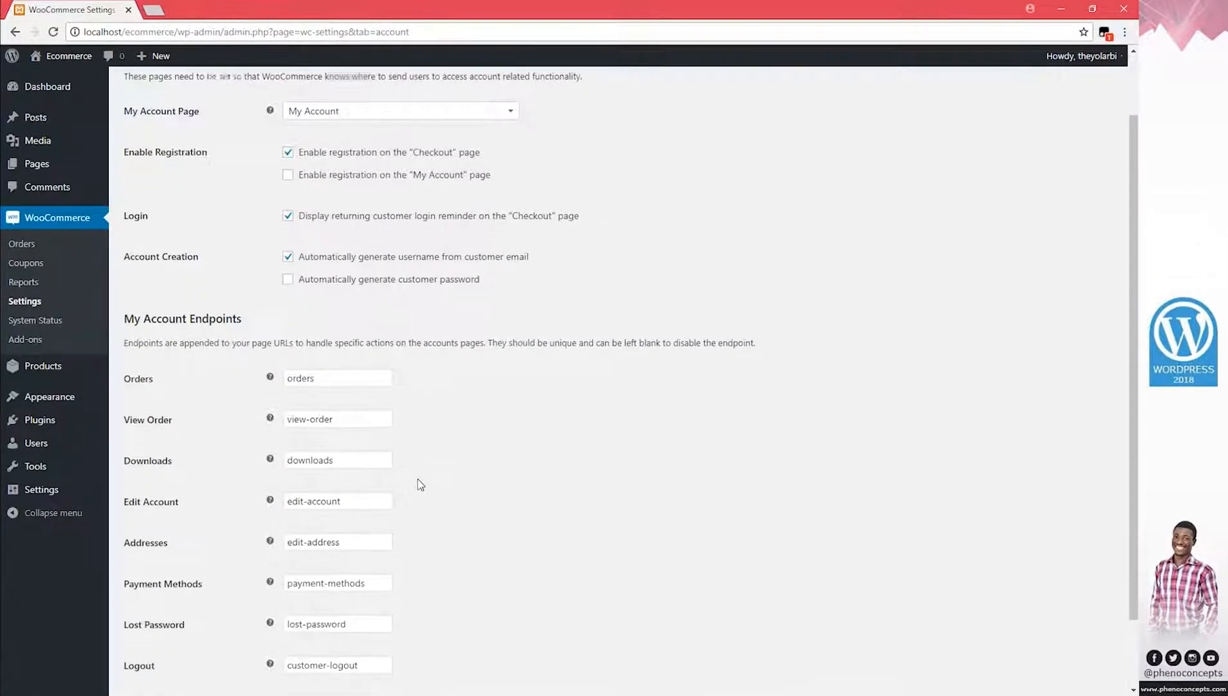
scroll(433, 523, "up", 3)
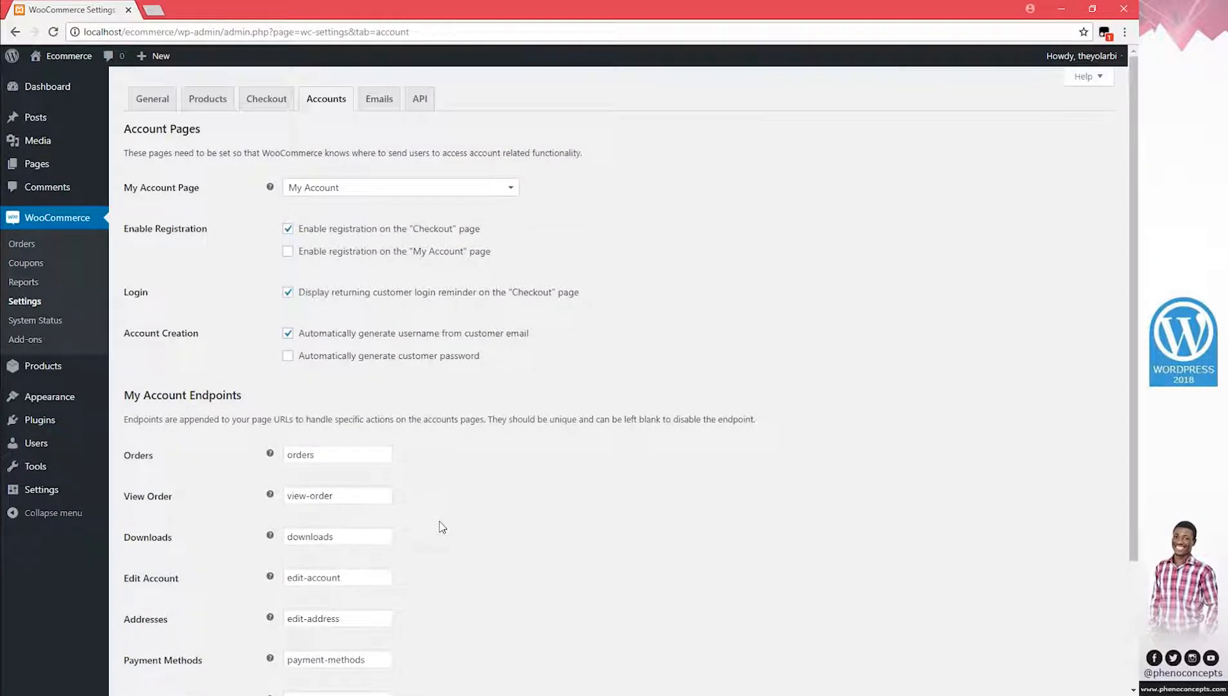
Go to WooCommerce's Emails settings and scroll down to the Email Template options
left_click(376, 103)
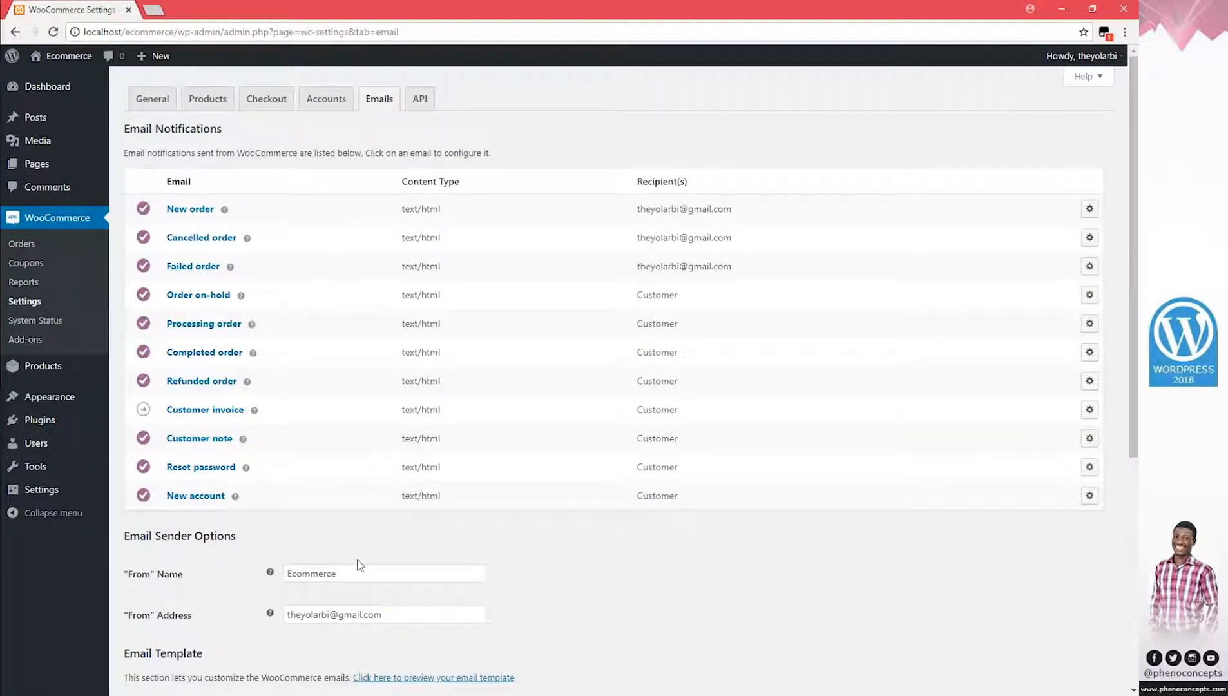
scroll(359, 565, "down", 4)
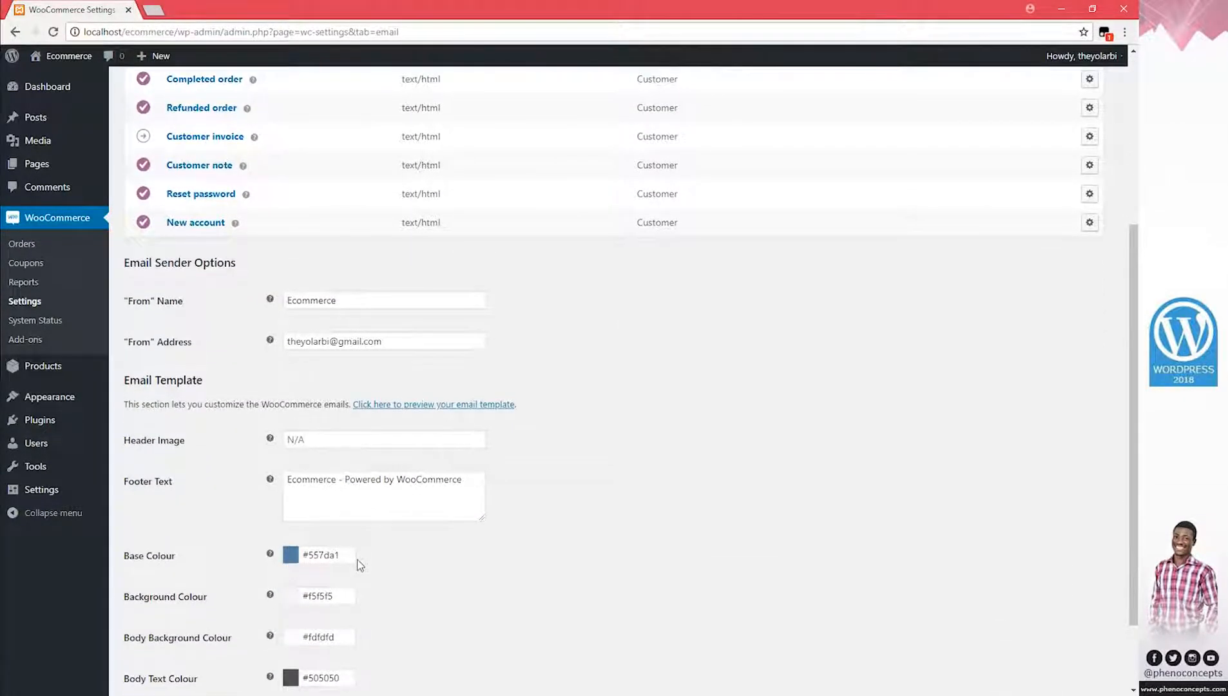
scroll(359, 565, "down", 2)
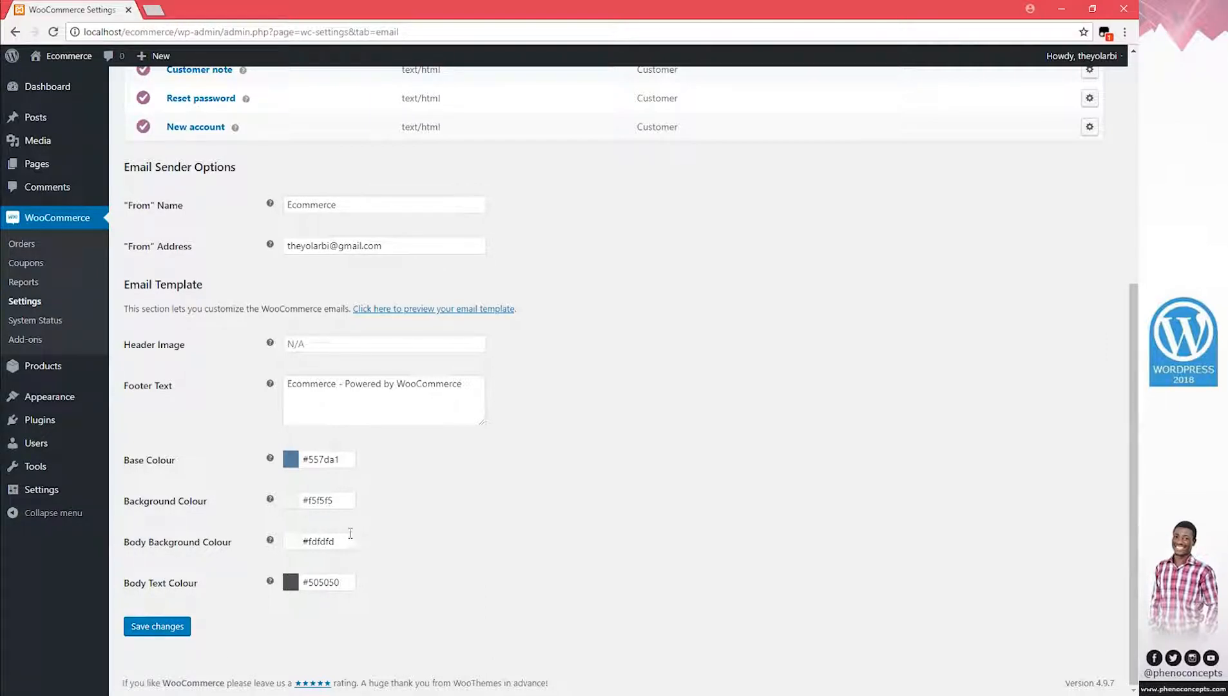
scroll(617, 534, "up", 5)
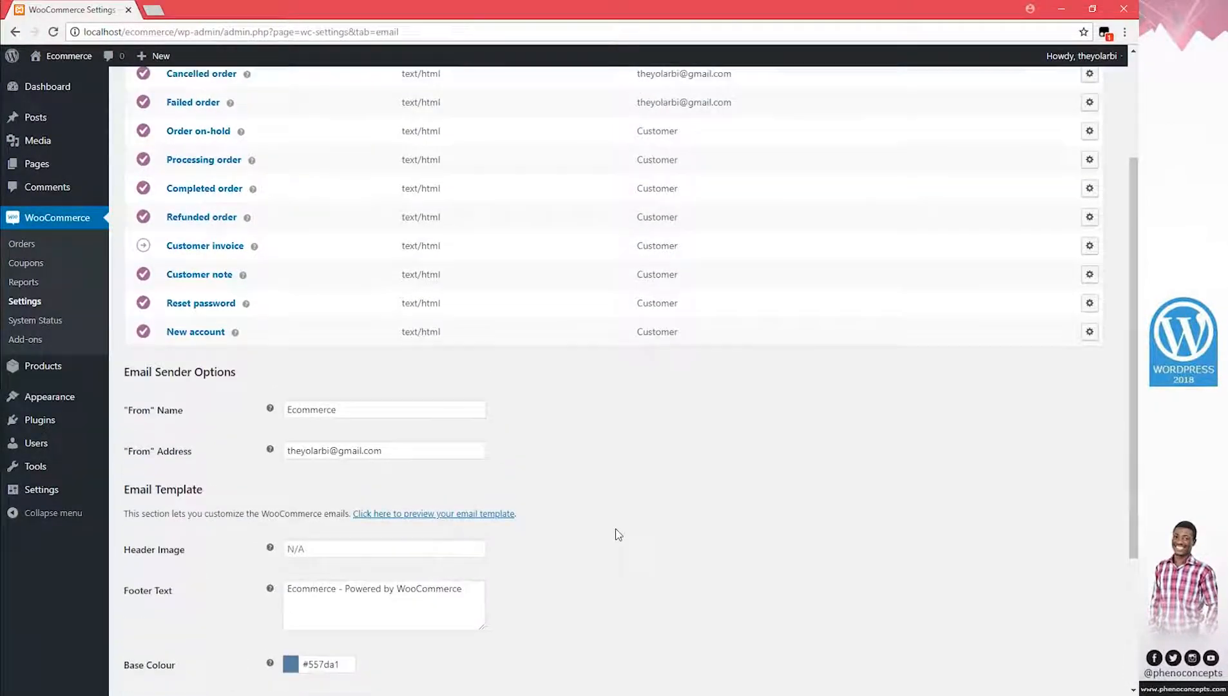
scroll(618, 535, "up", 2)
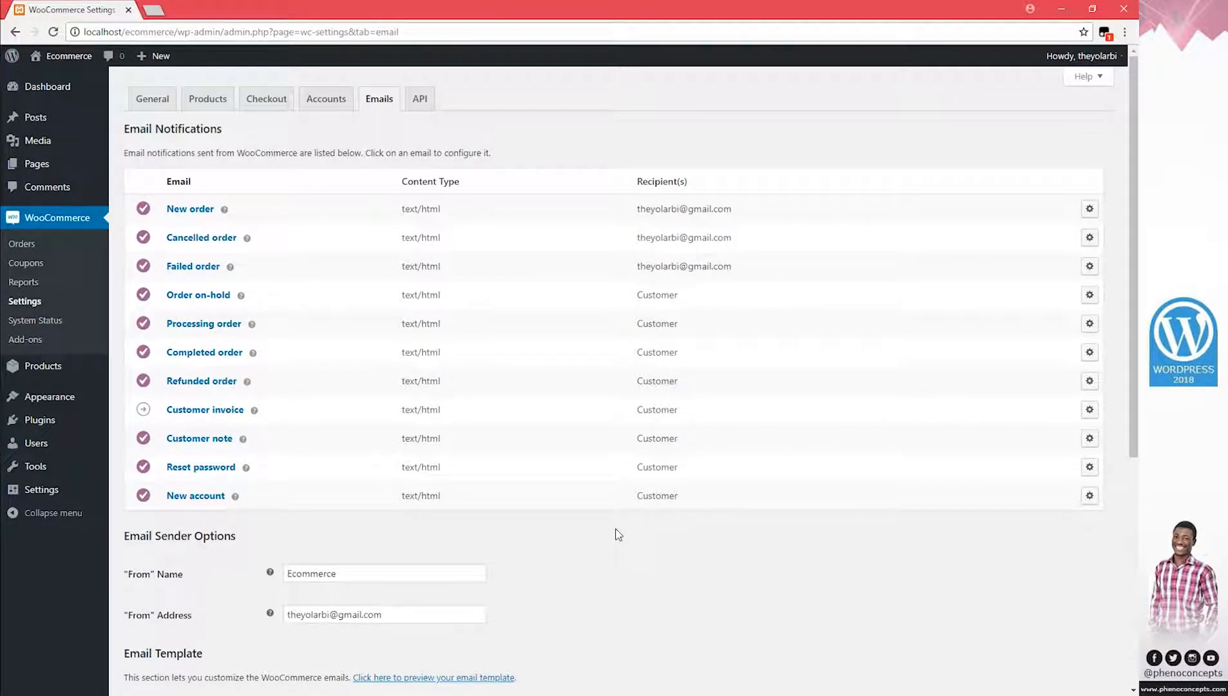
scroll(506, 549, "down", 1)
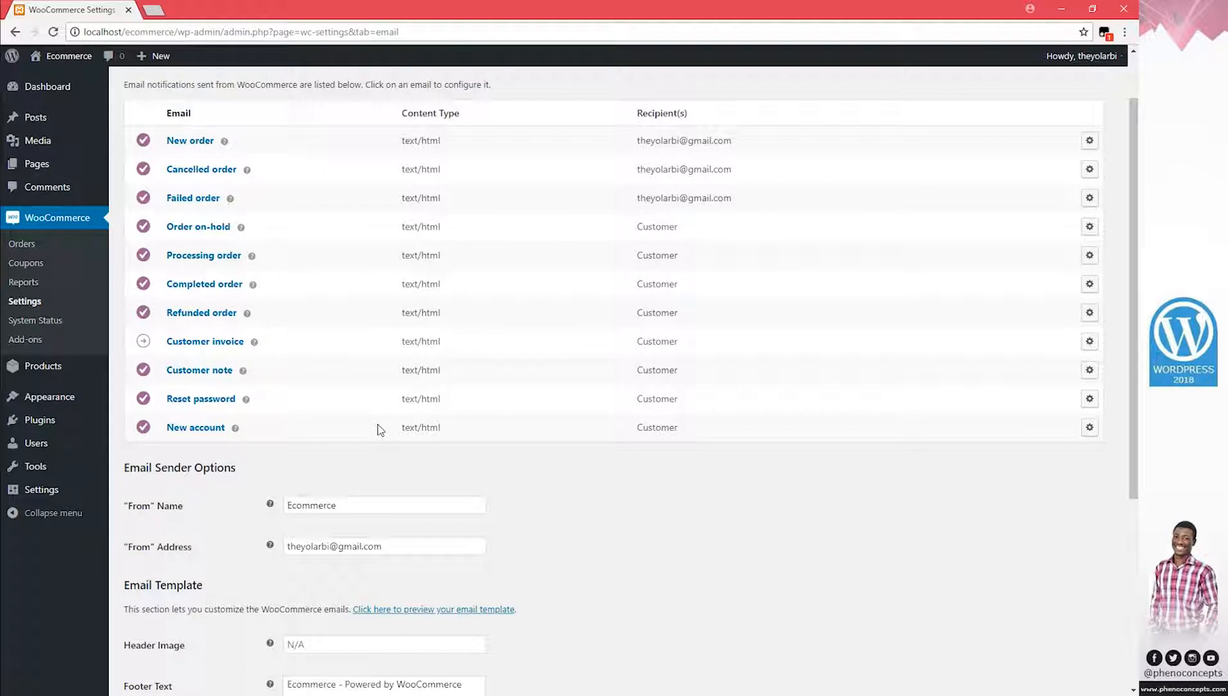
scroll(379, 424, "down", 5)
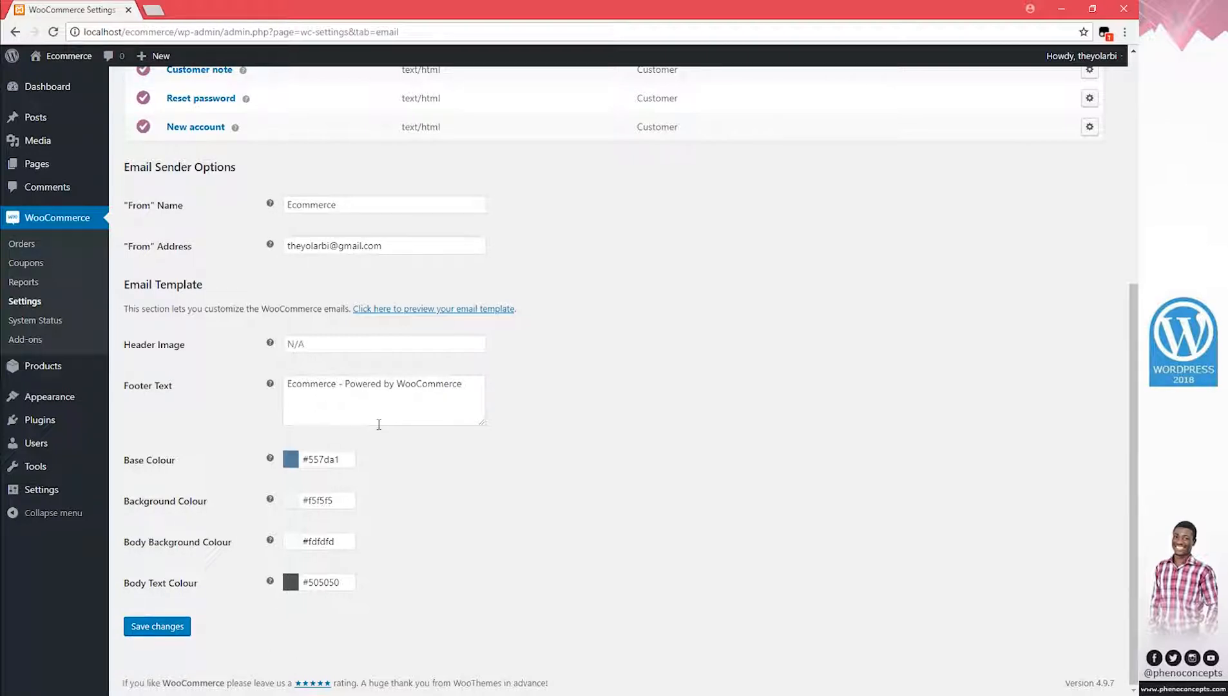
scroll(274, 170, "up", 3)
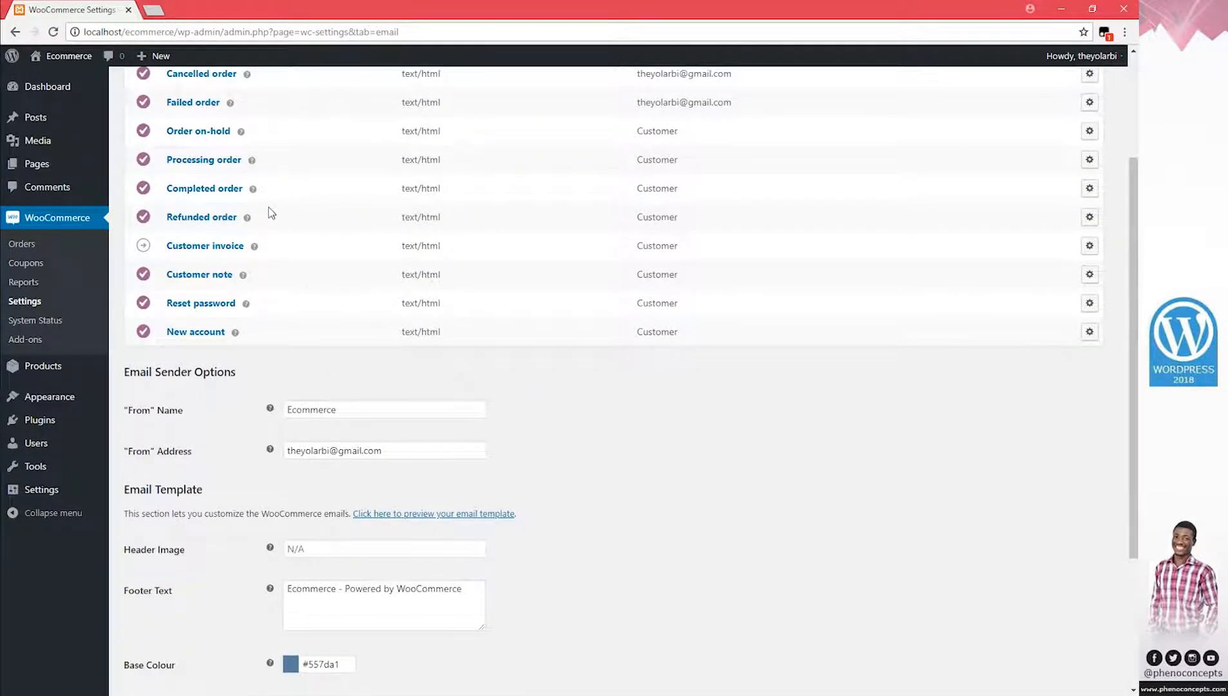
scroll(322, 343, "down", 3)
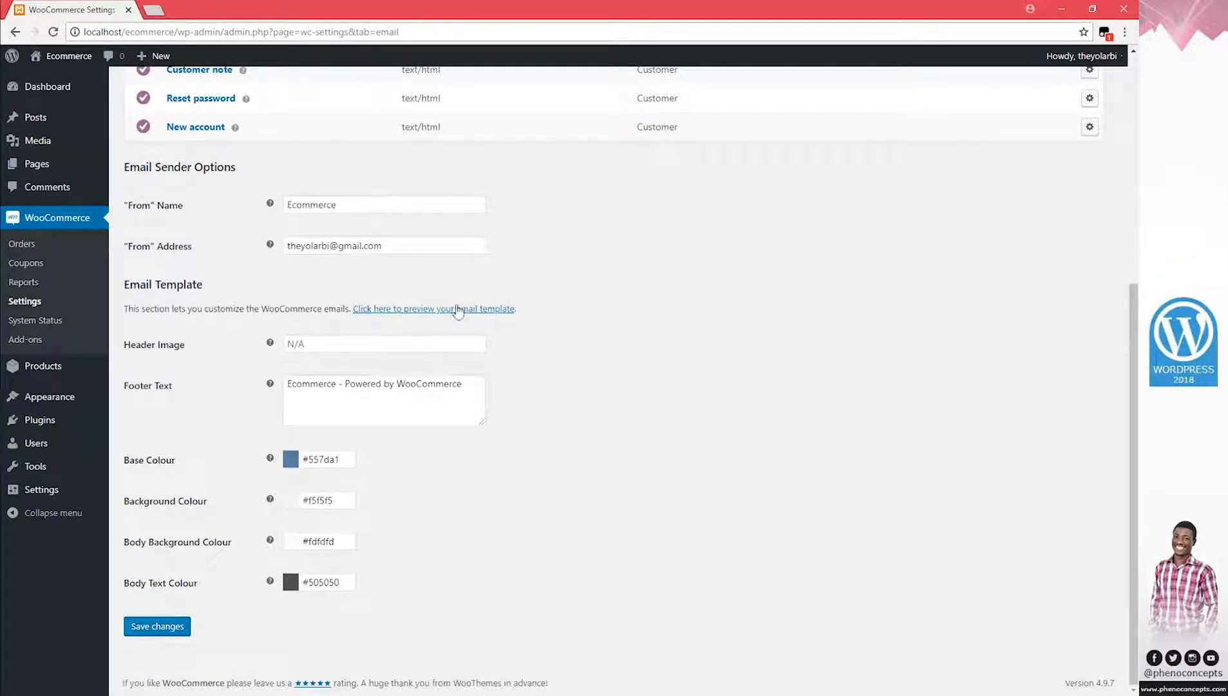
right_click(423, 309)
Open the HTML email template preview in a new tab and read its heading and sample text
left_click(465, 318)
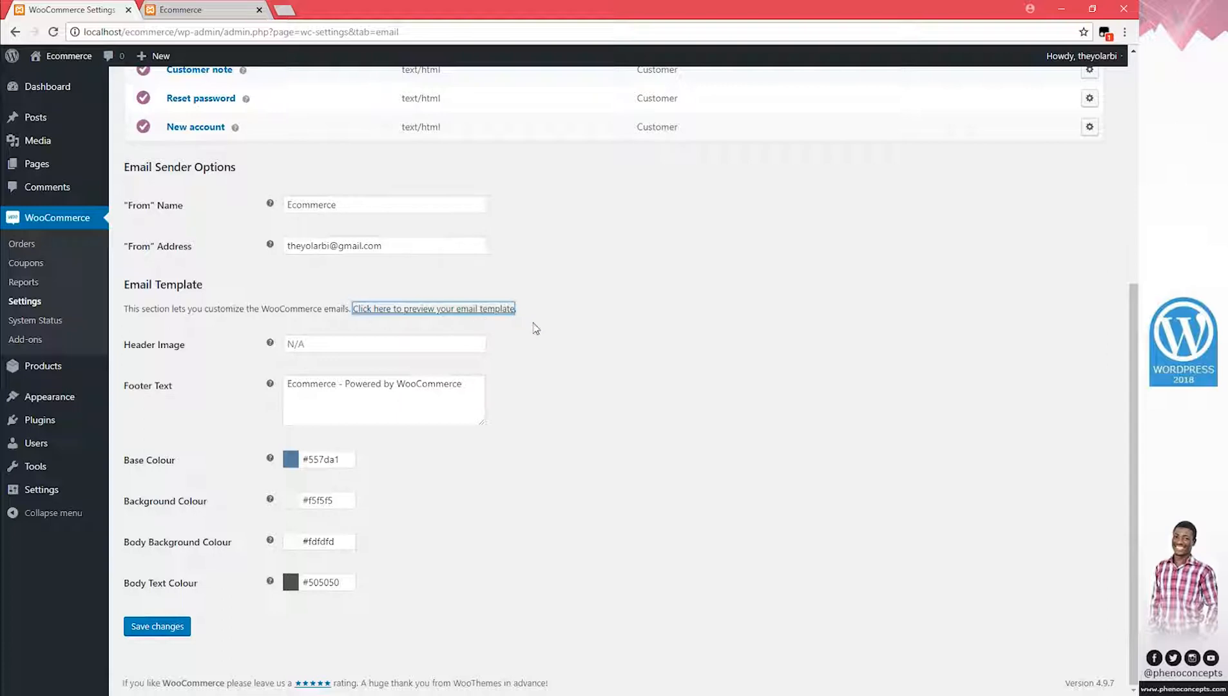
left_click(194, 14)
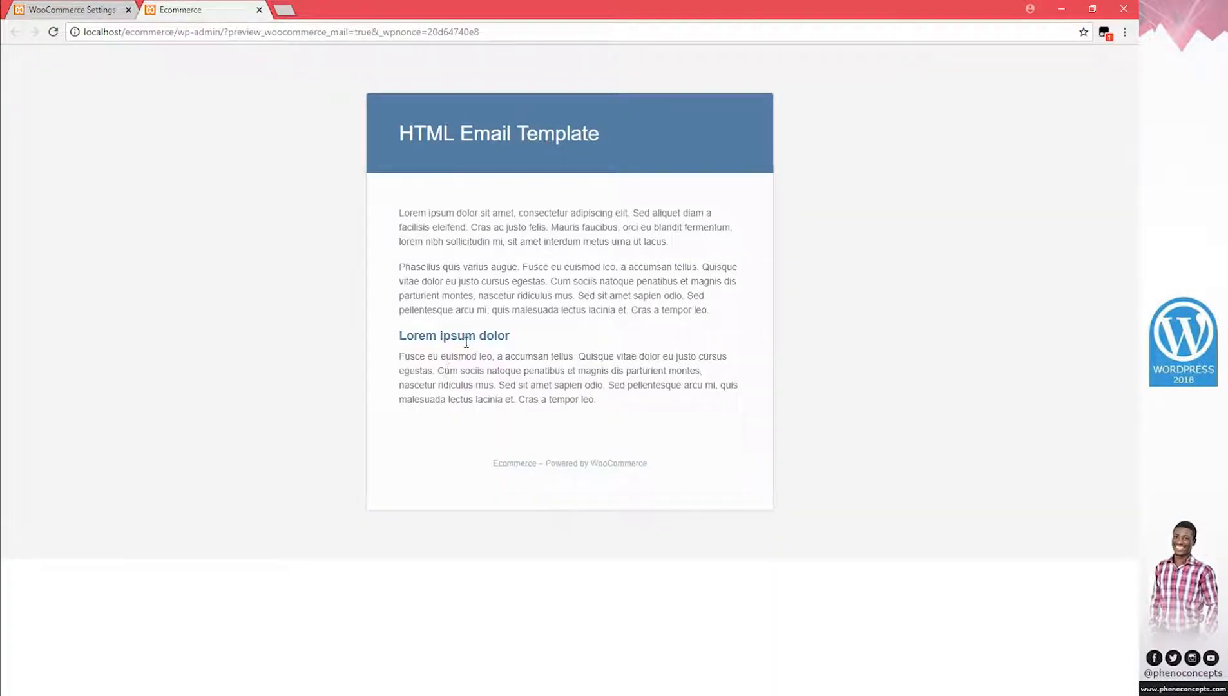
left_click_drag(411, 132, 647, 123)
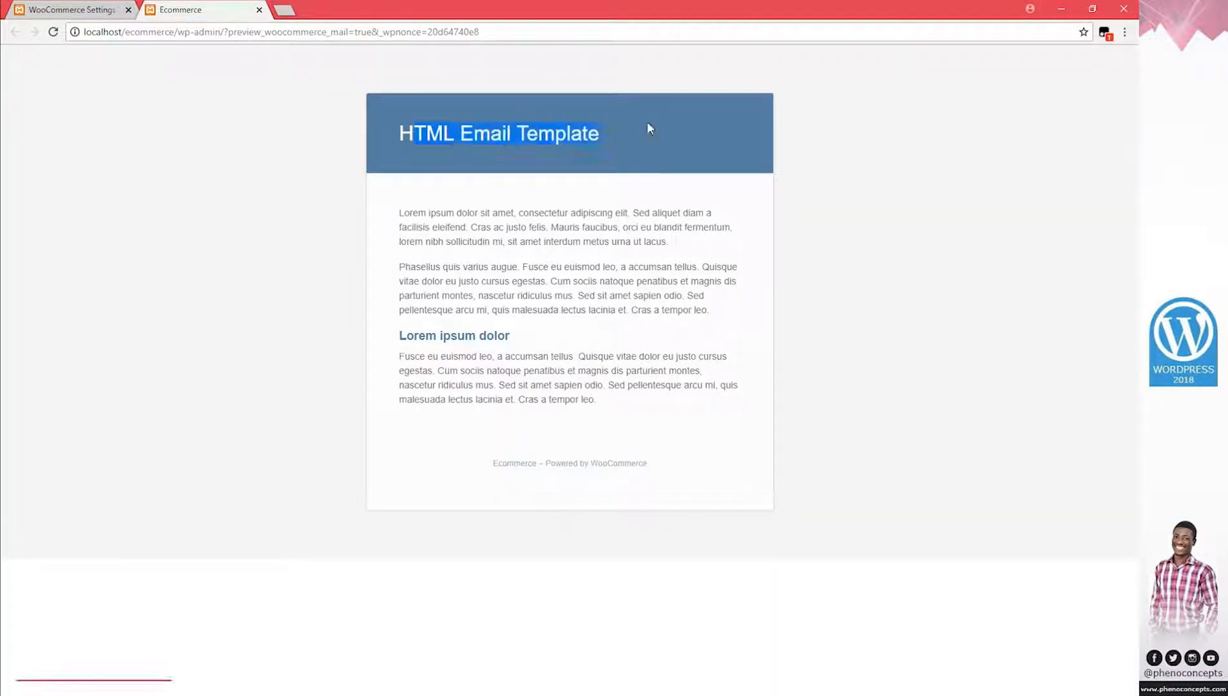
left_click(415, 126)
left_click_drag(414, 125, 557, 132)
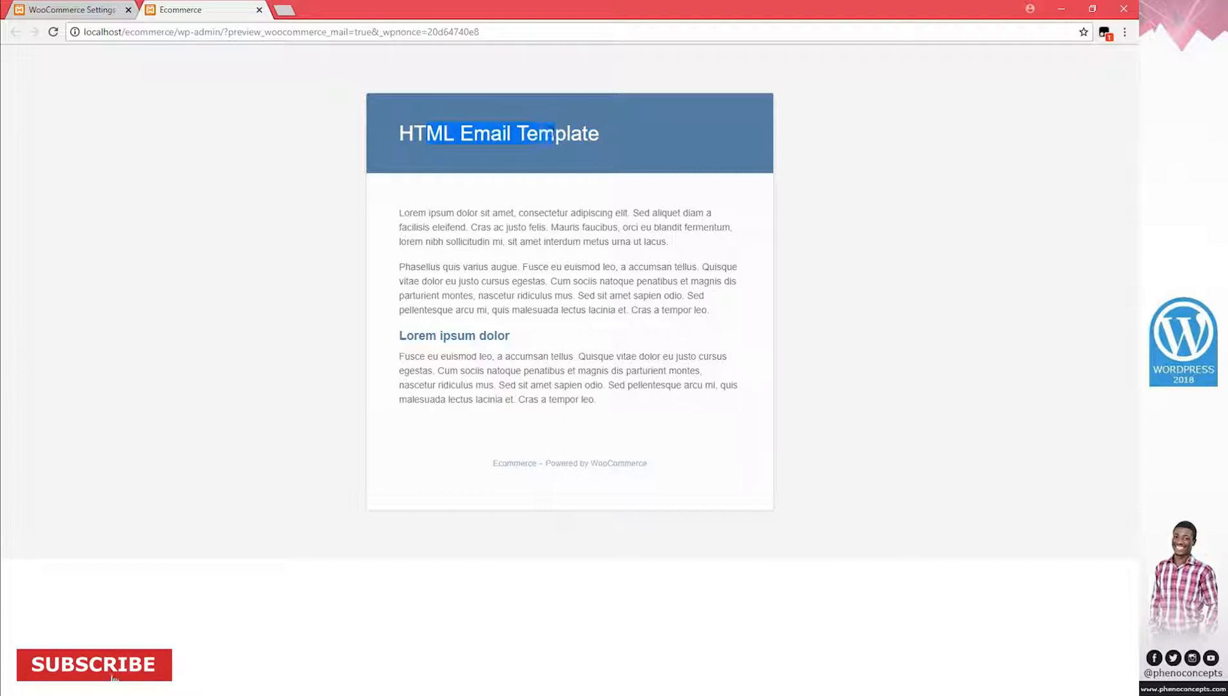
left_click_drag(568, 310, 548, 213)
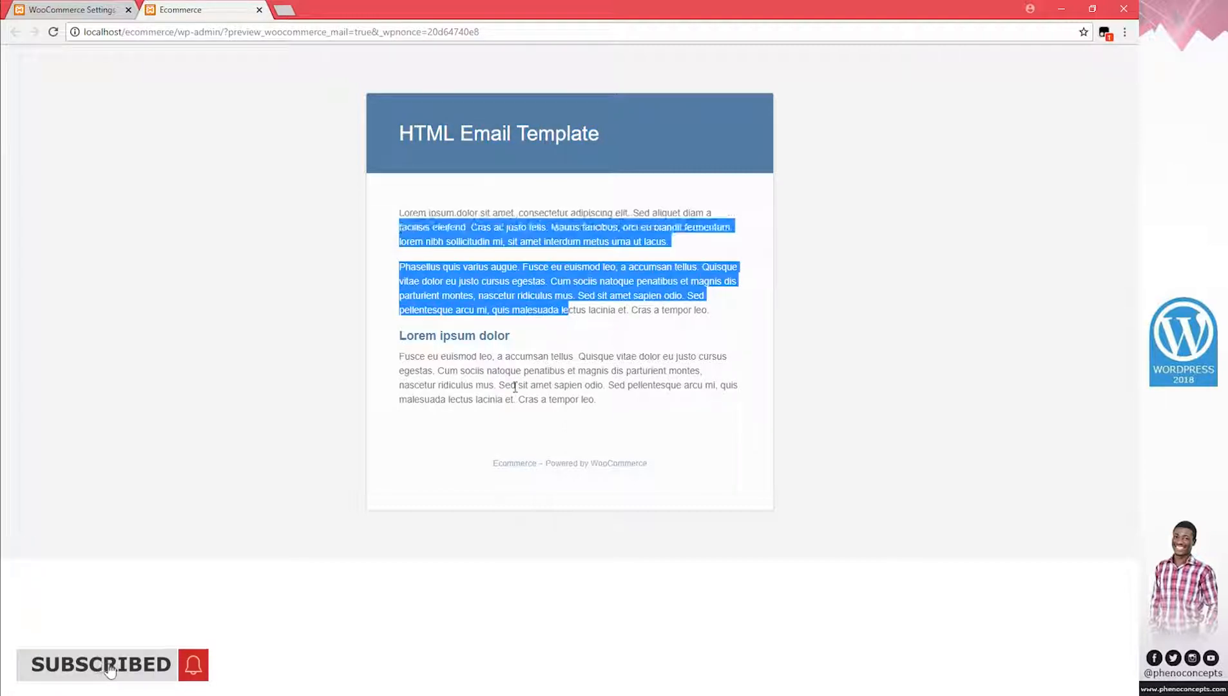
left_click_drag(543, 385, 437, 330)
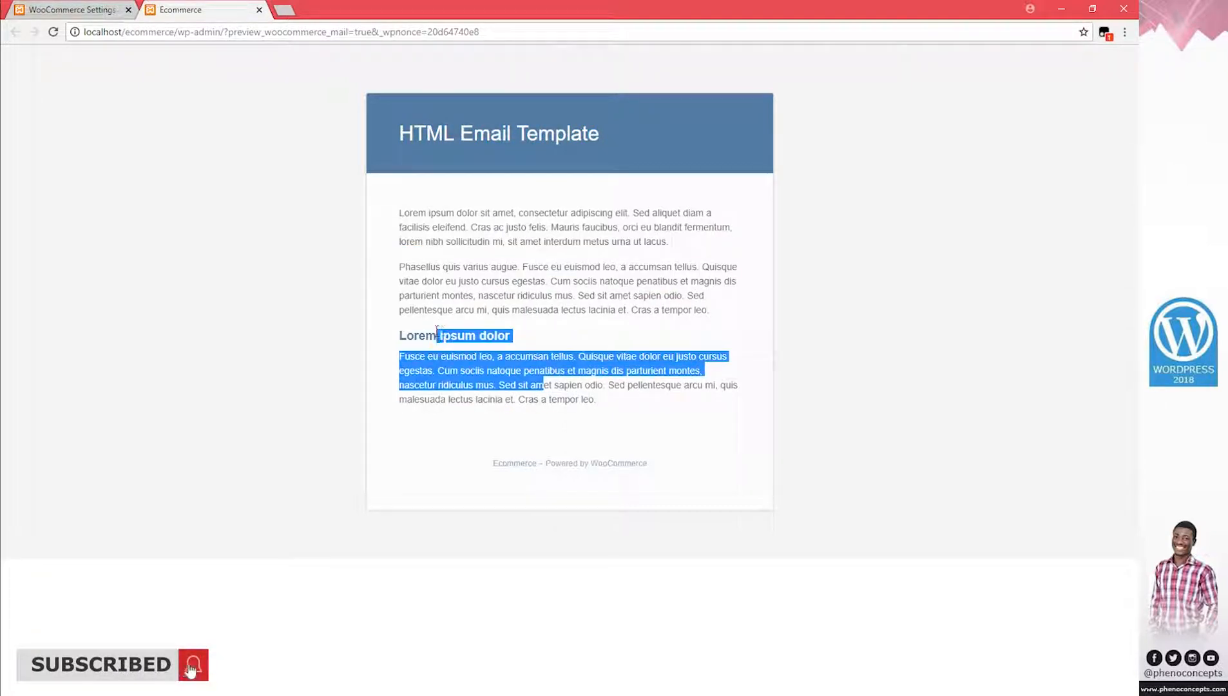
left_click(479, 357)
Compare the preview footer 'Ecommerce – Powered by WooCommerce' with the Footer Text setting
left_click_drag(491, 464, 549, 464)
double_click(556, 464)
left_click(593, 464)
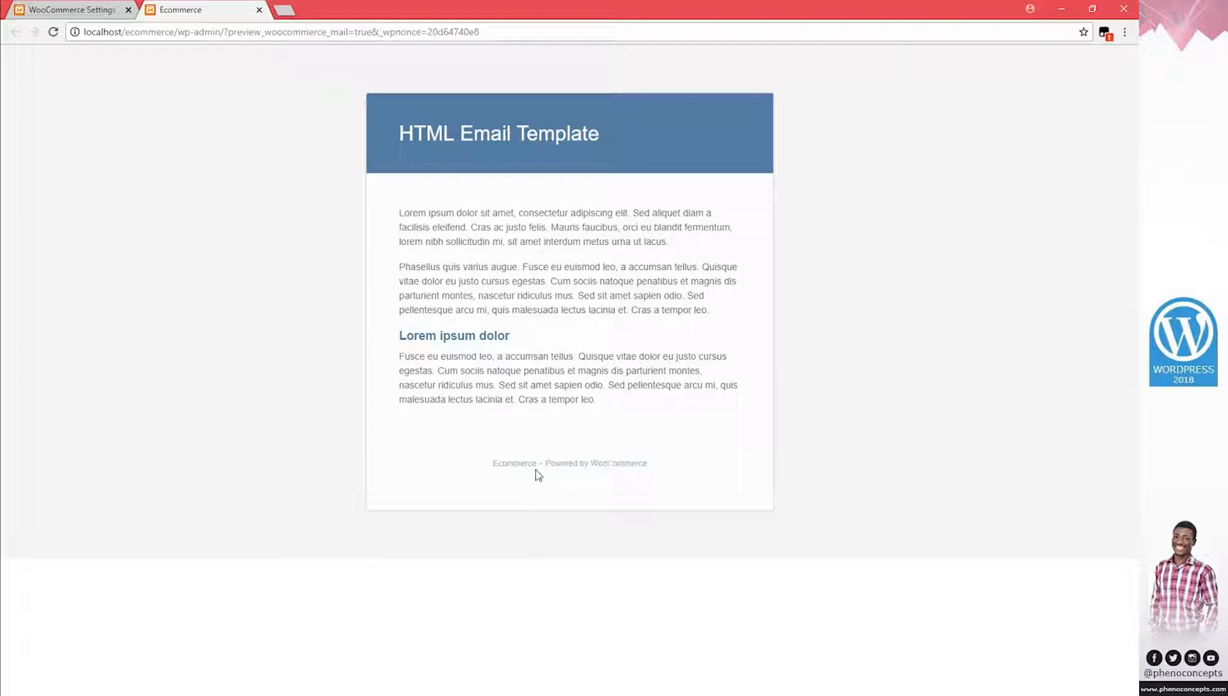
left_click(40, 7)
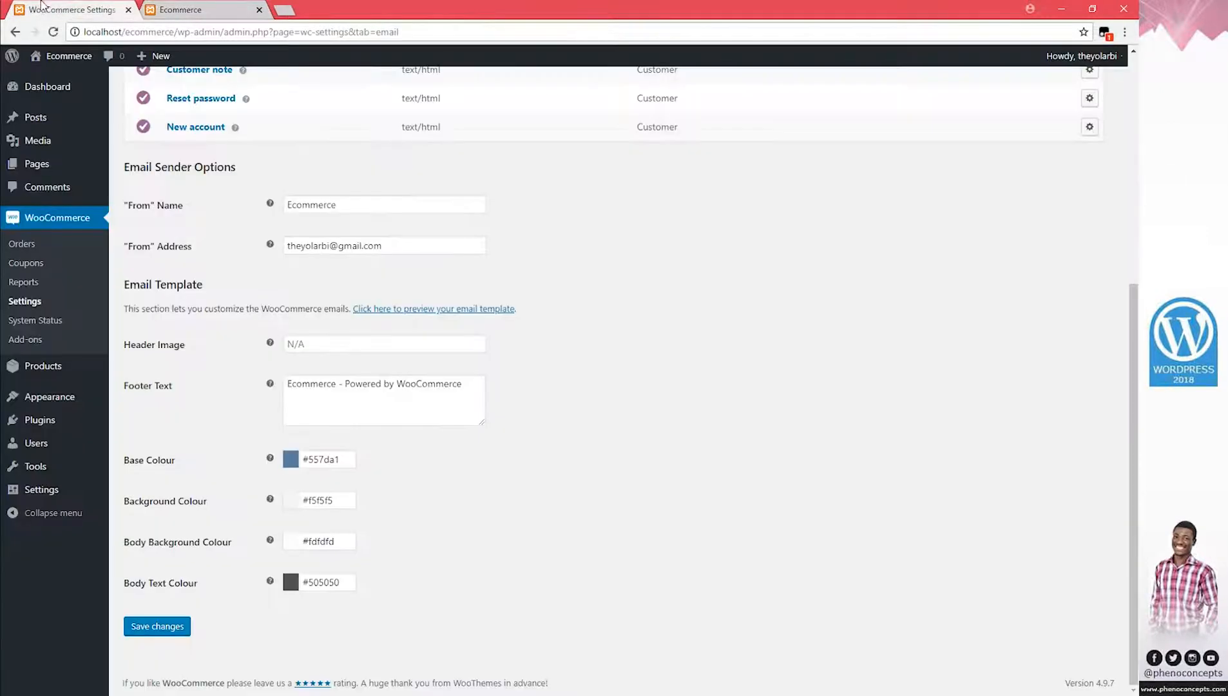
left_click_drag(472, 384, 226, 380)
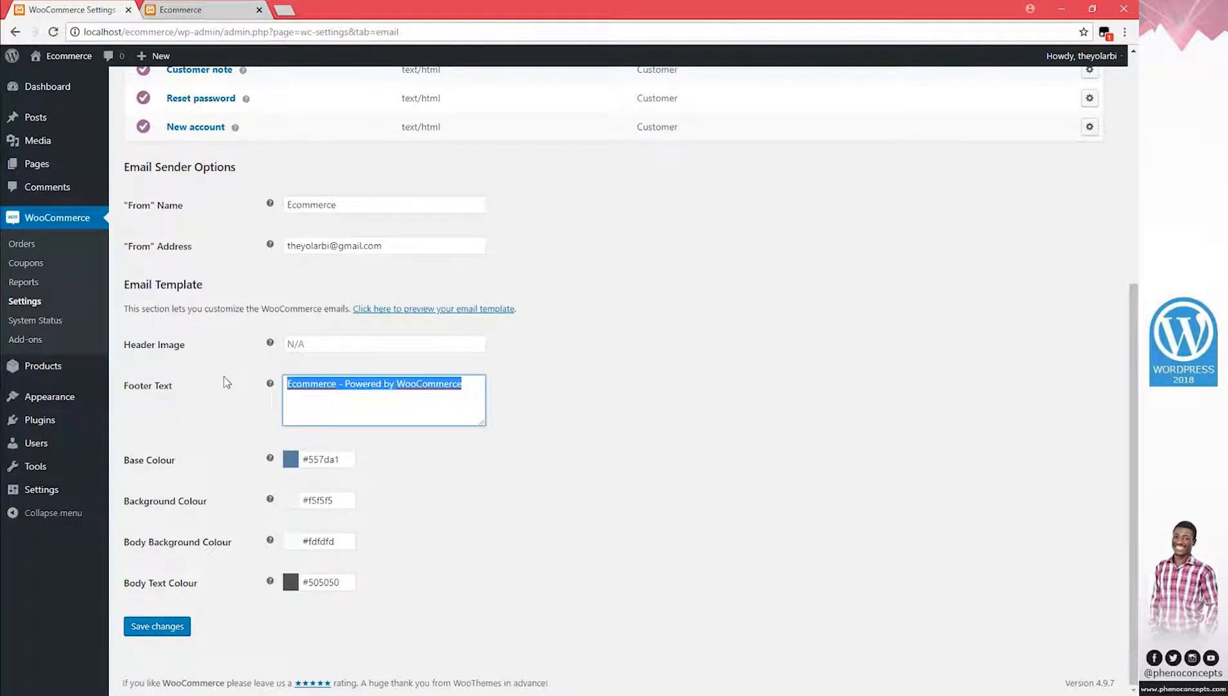
left_click(188, 8)
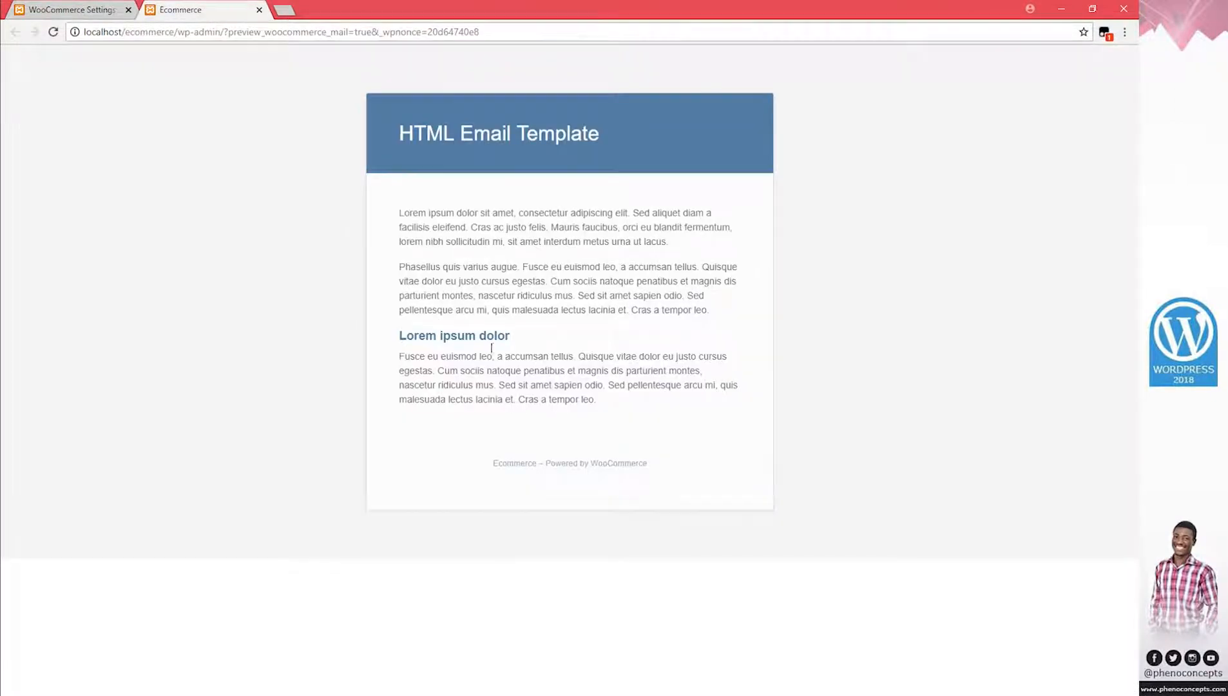
left_click(71, 9)
left_click(442, 394)
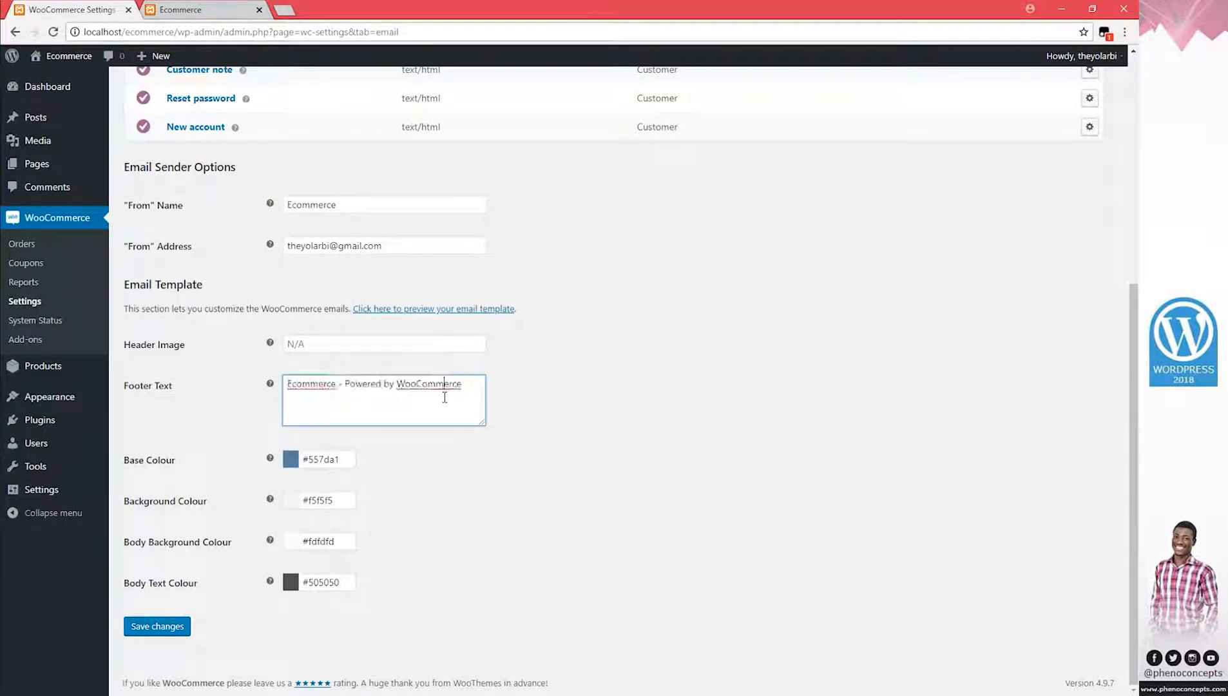
scroll(442, 394, "up", 1)
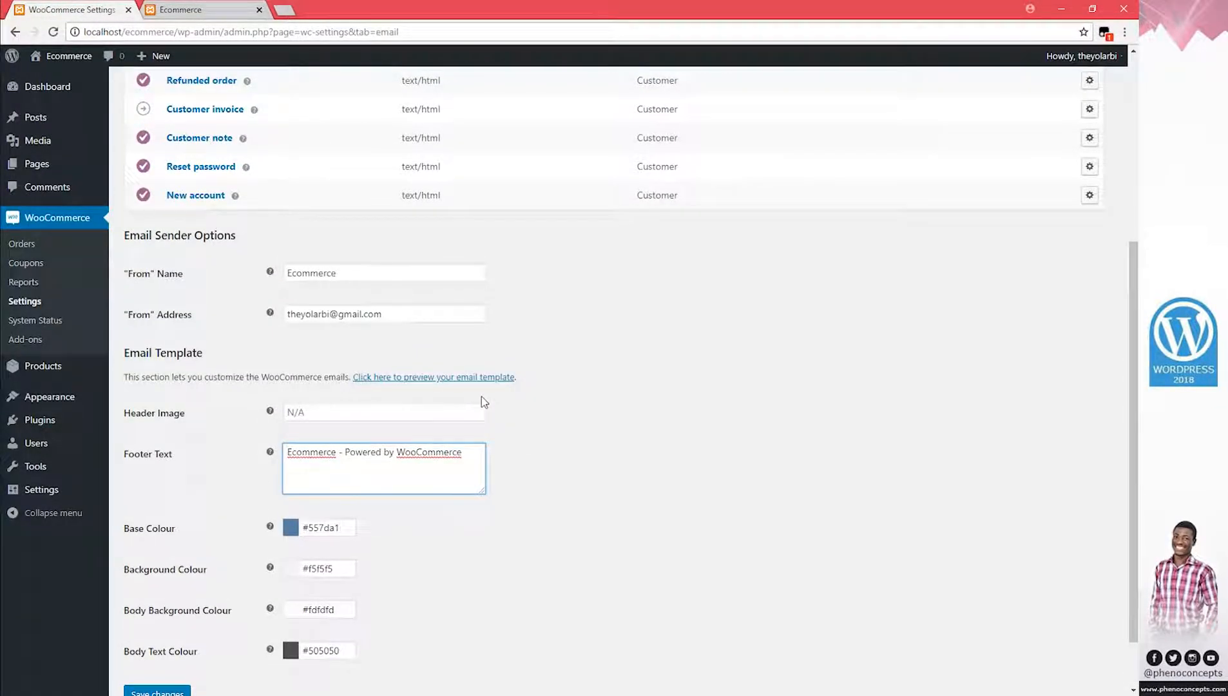
Recheck the preview's opening paragraphs, then go back to the Emails settings
left_click(180, 10)
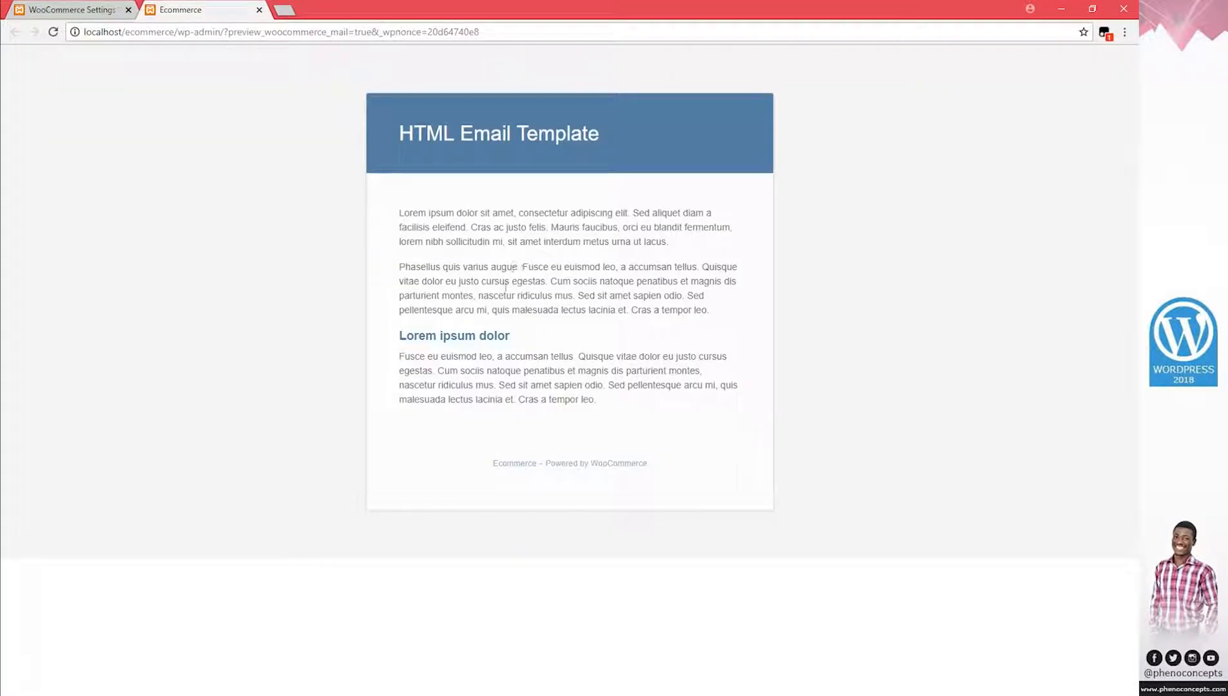
left_click_drag(710, 311, 389, 208)
left_click(455, 233)
left_click(97, 10)
scroll(368, 570, "down", 2)
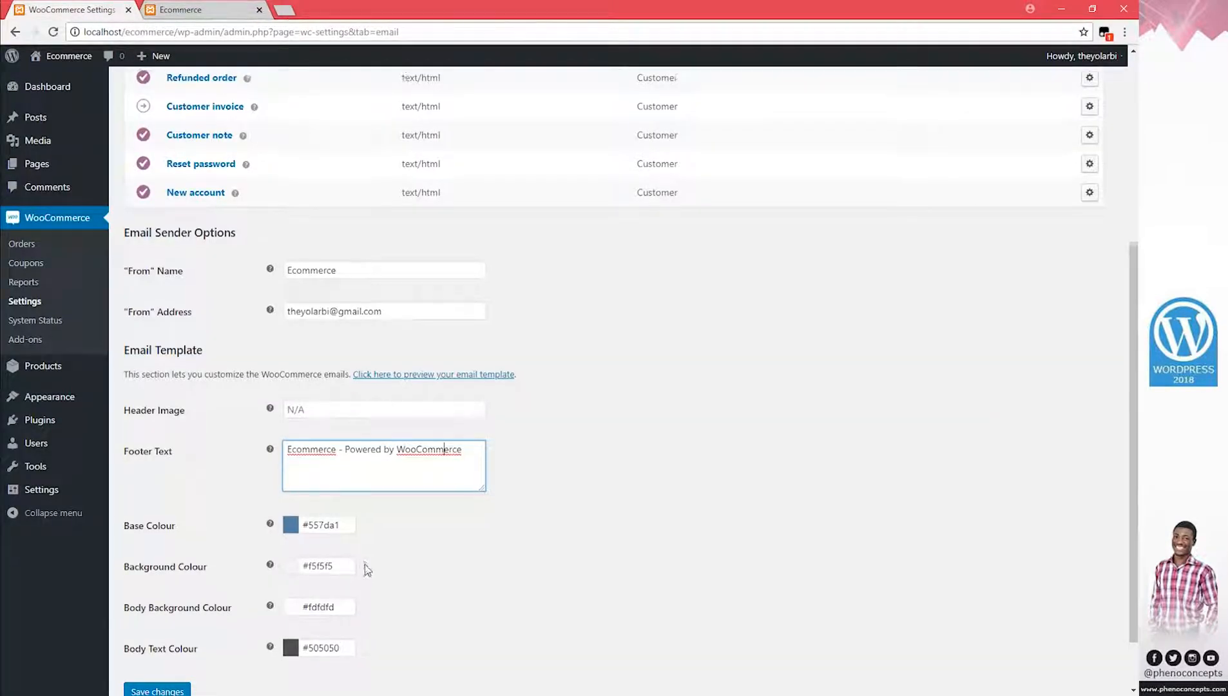
scroll(536, 498, "up", 1)
scroll(534, 497, "up", 5)
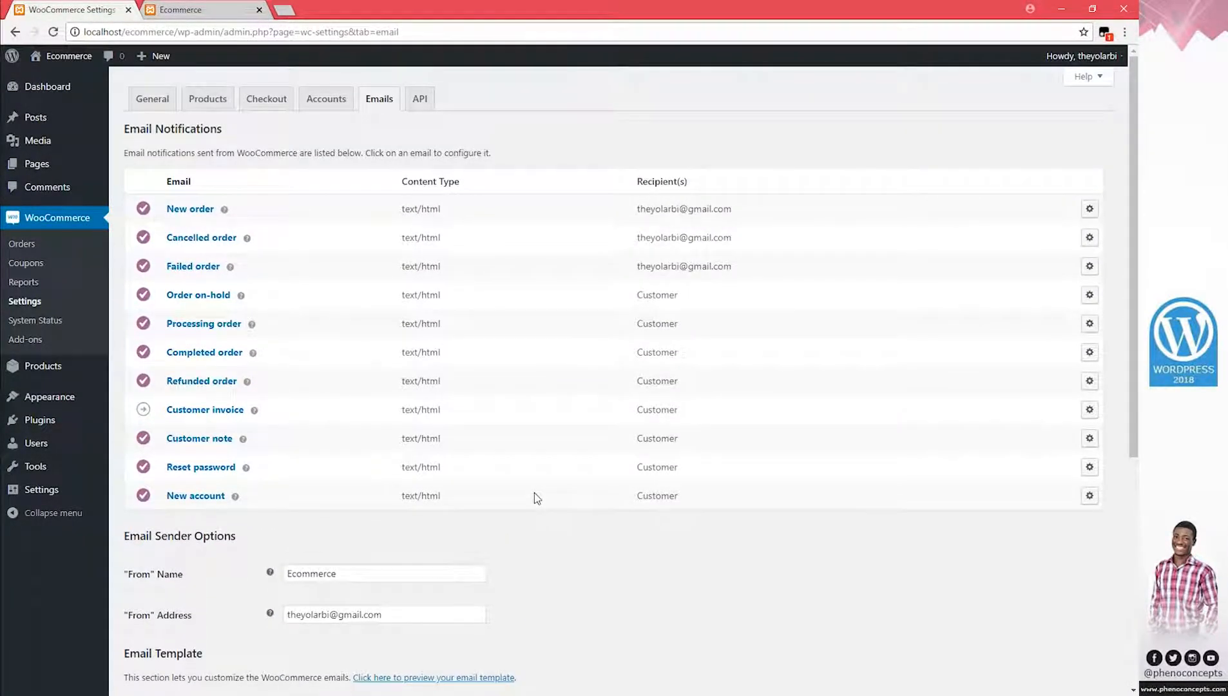
Look at the API keys and empty Webhooks sections, then open the Orders list with orders #42 and #41
left_click(423, 102)
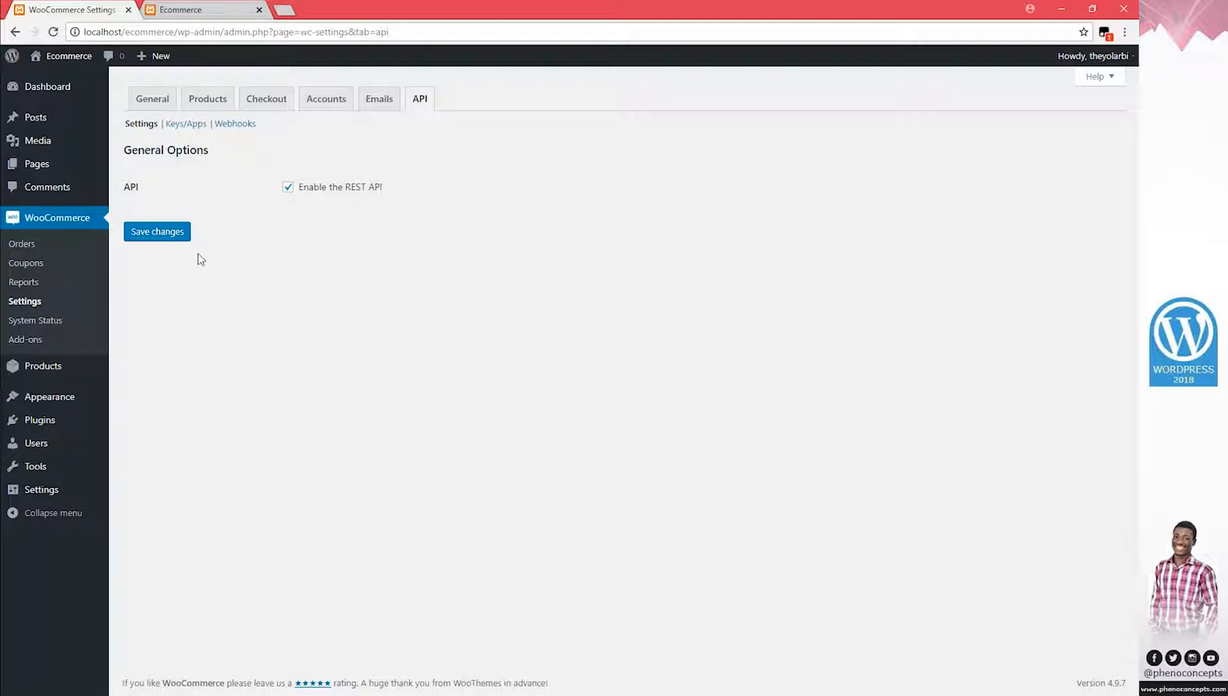
left_click(186, 123)
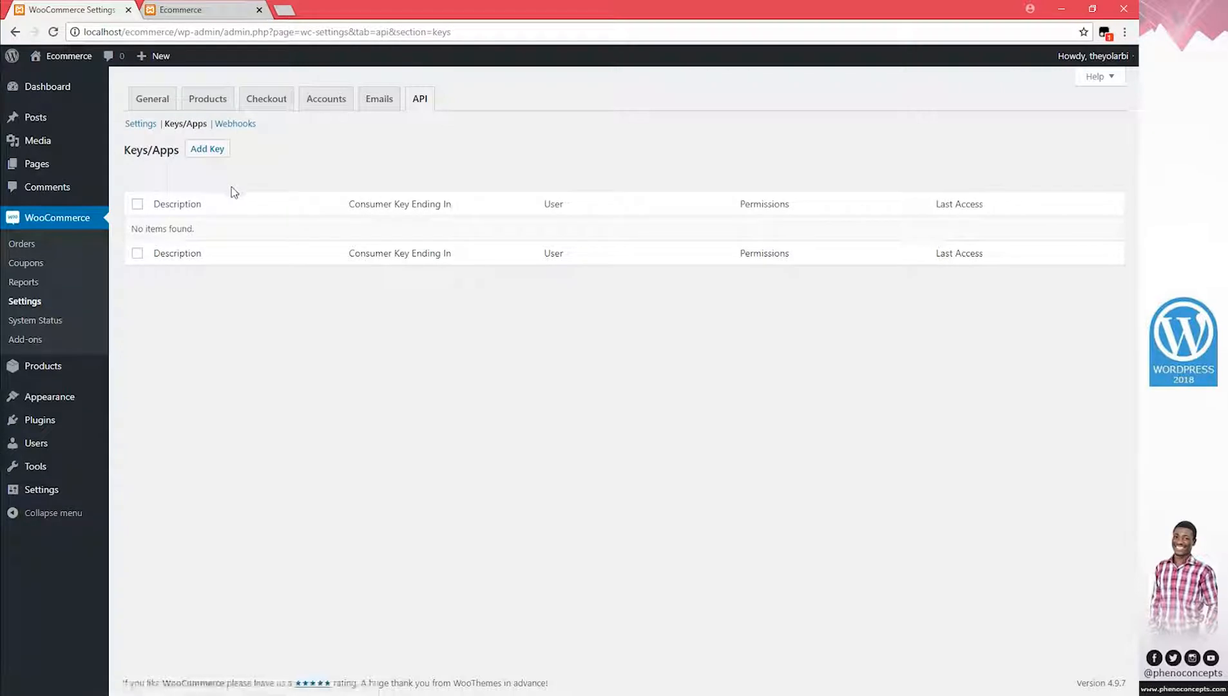
left_click(236, 125)
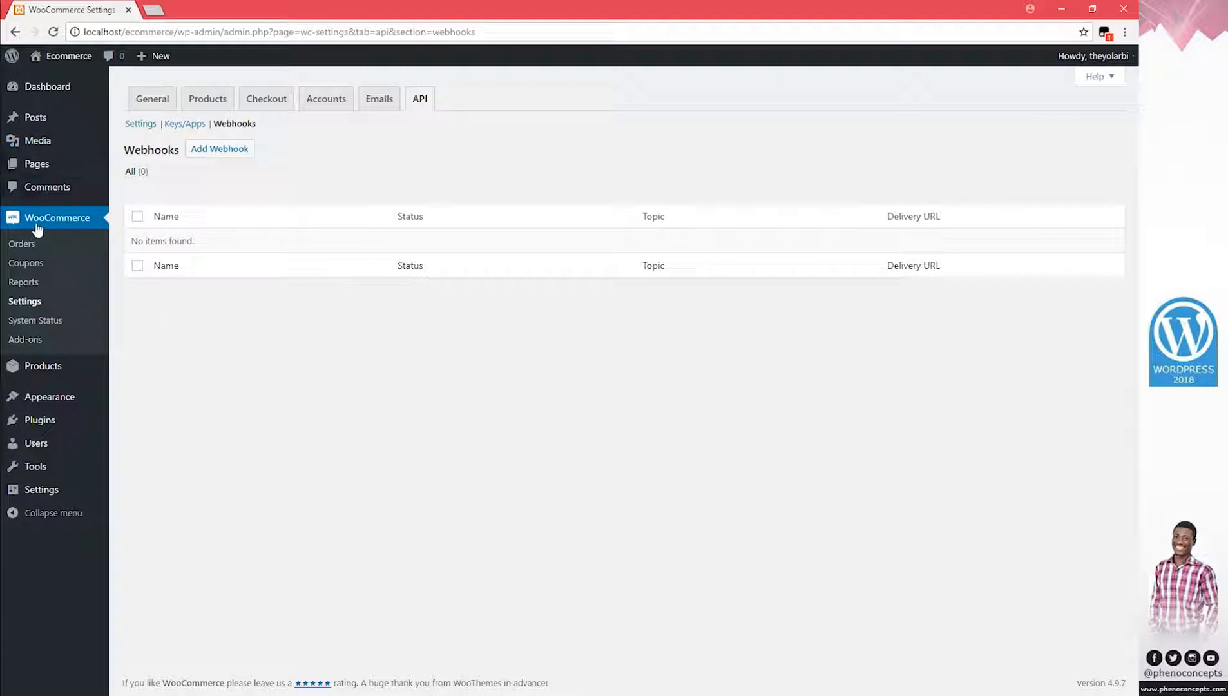
left_click(26, 243)
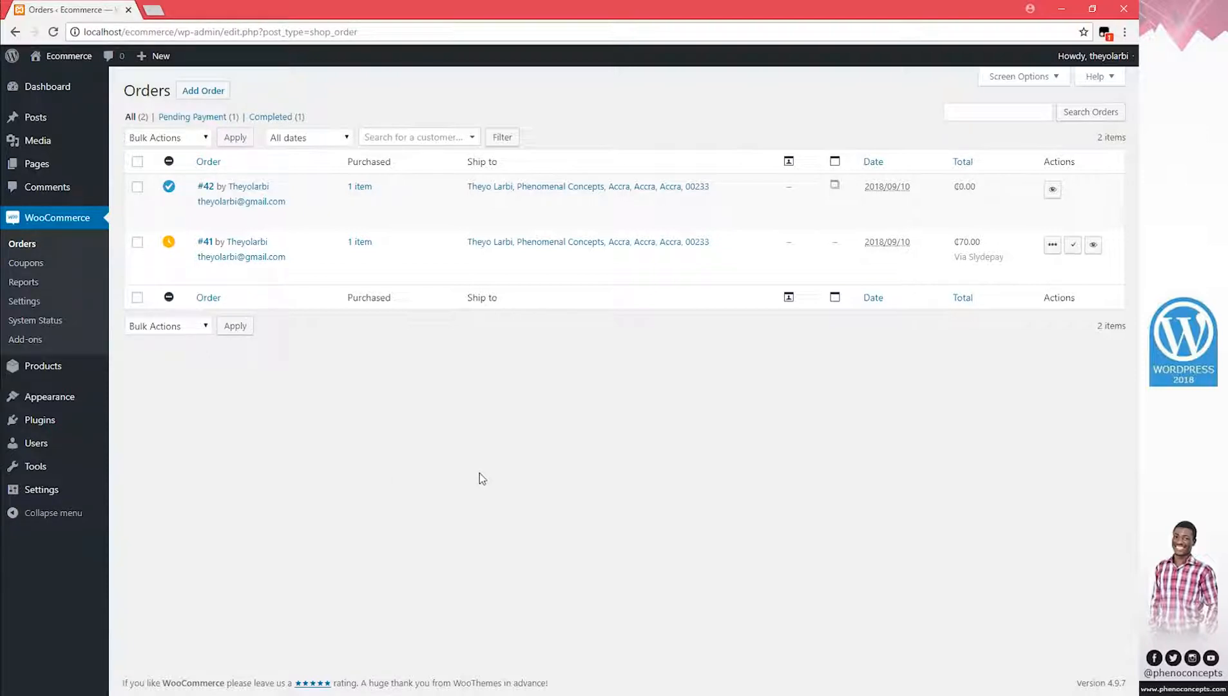
Open order #42 for editing and look over its details
left_click(1053, 190)
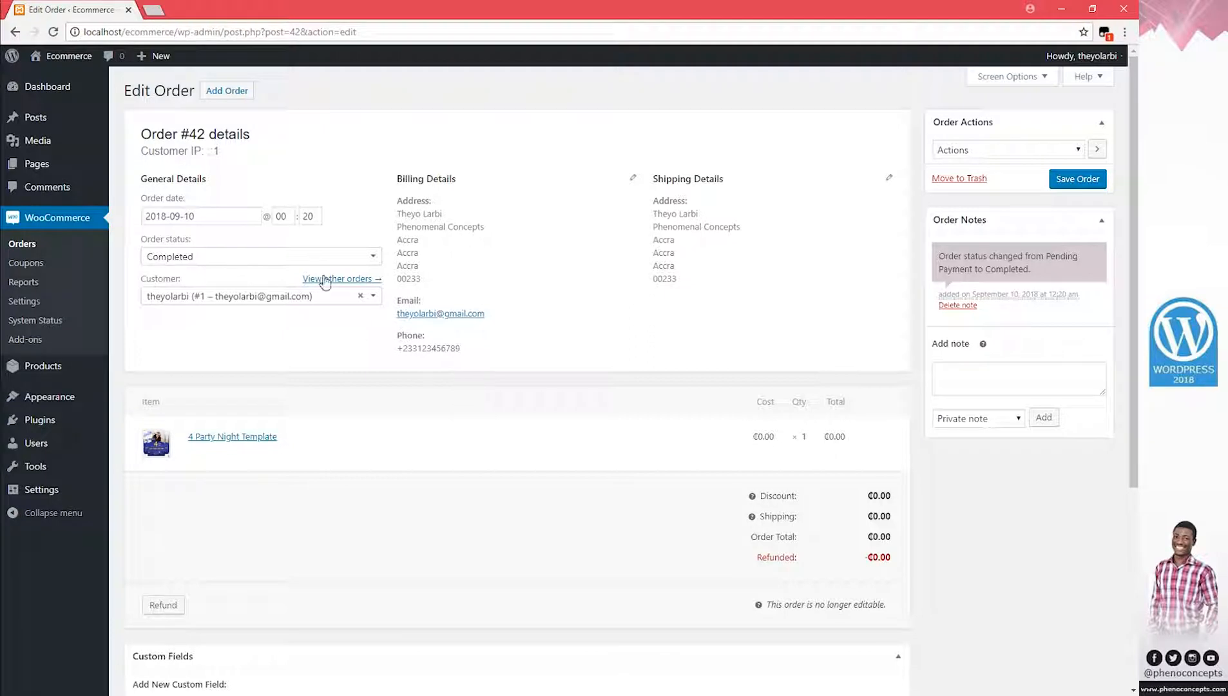
left_click_drag(399, 183, 440, 277)
left_click(454, 229)
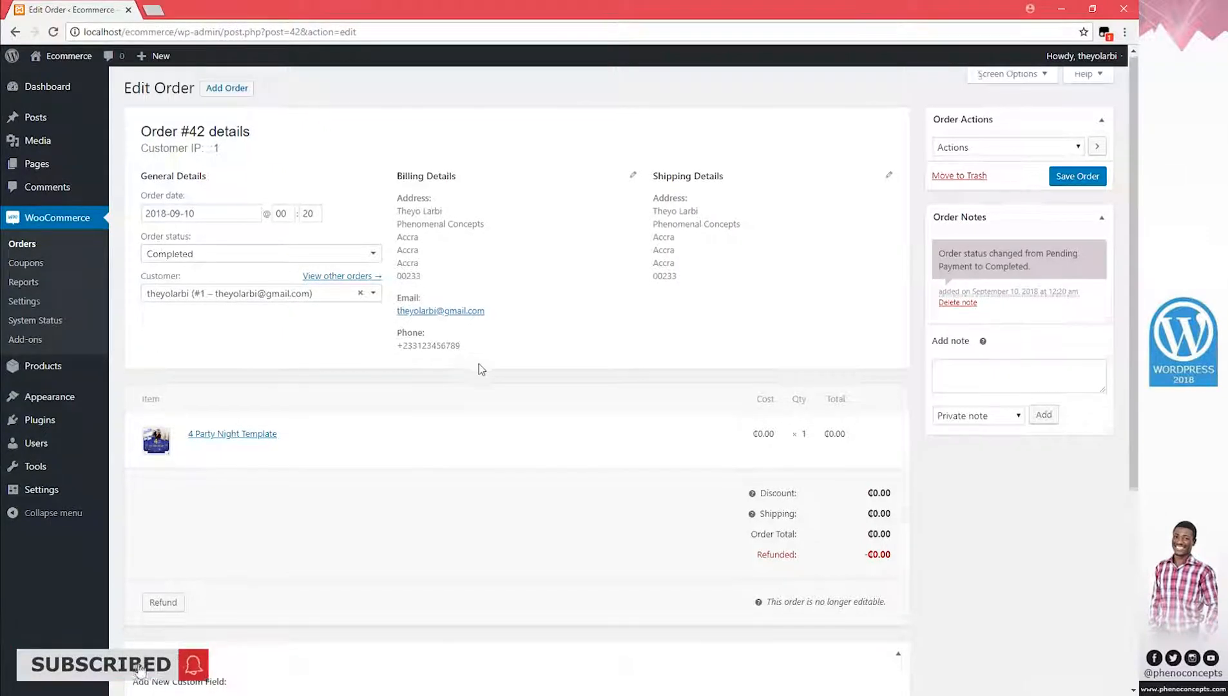
scroll(479, 363, "down", 2)
scroll(453, 386, "down", 1)
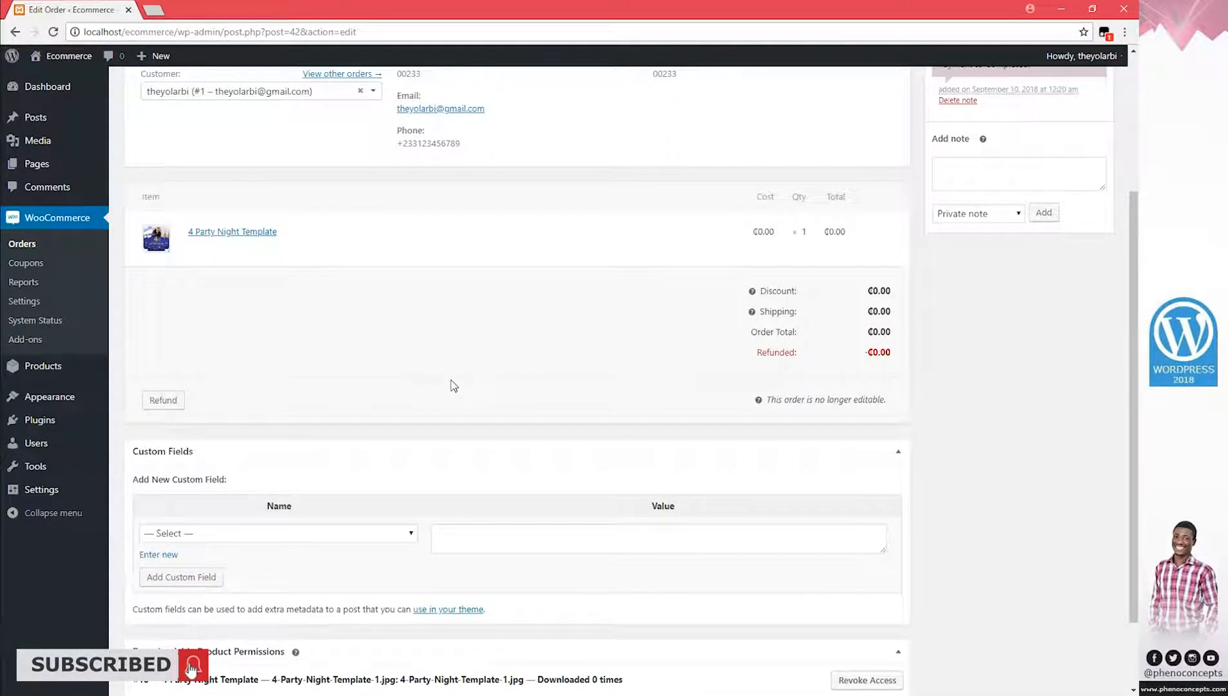
scroll(454, 385, "up", 3)
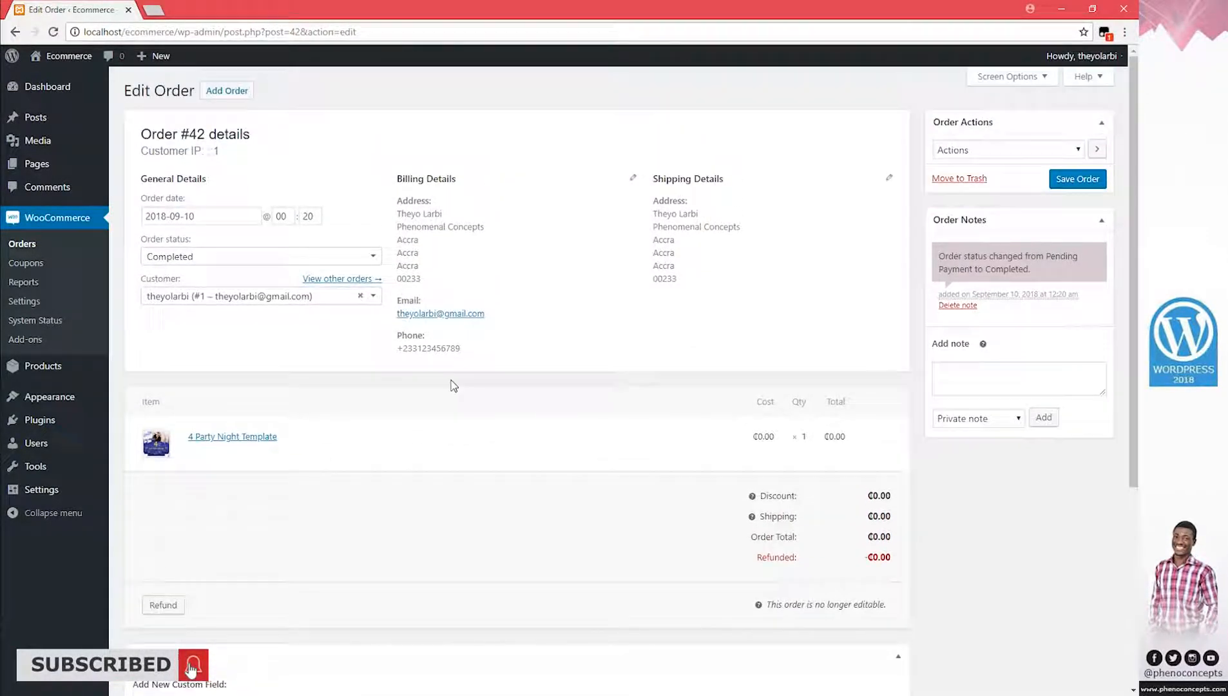
Choose 'Completed order' in Order Actions and save order #42 to resend the email
left_click(1074, 153)
left_click(1074, 155)
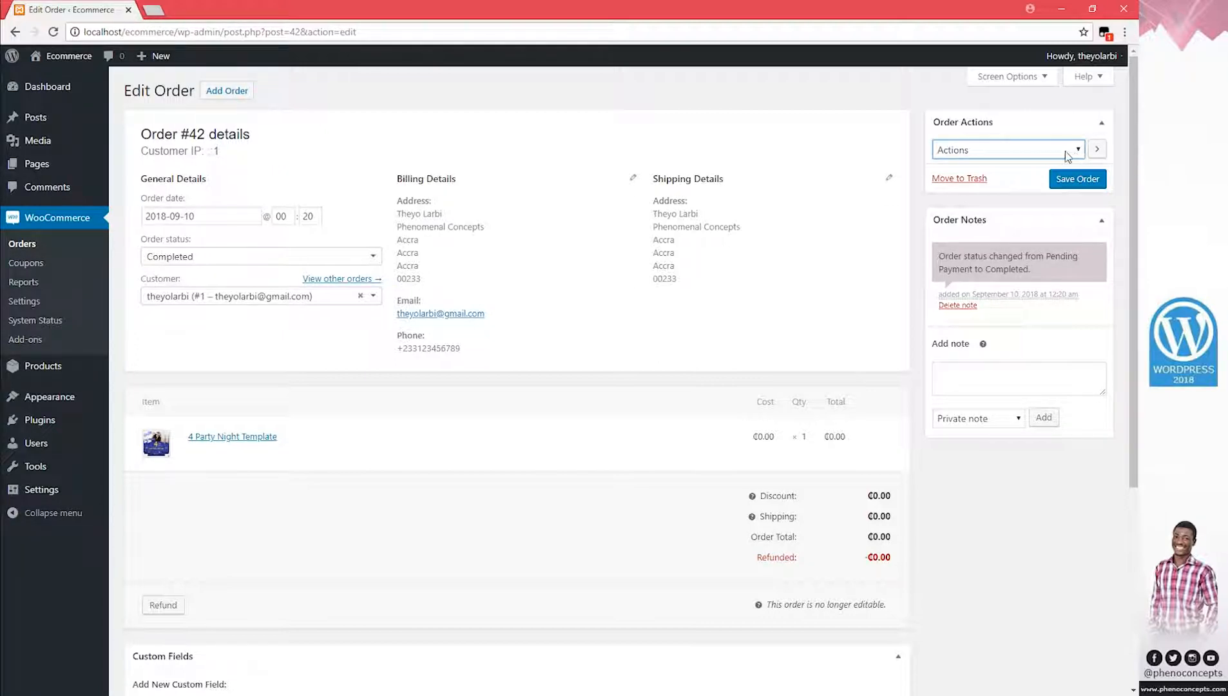
left_click(1078, 151)
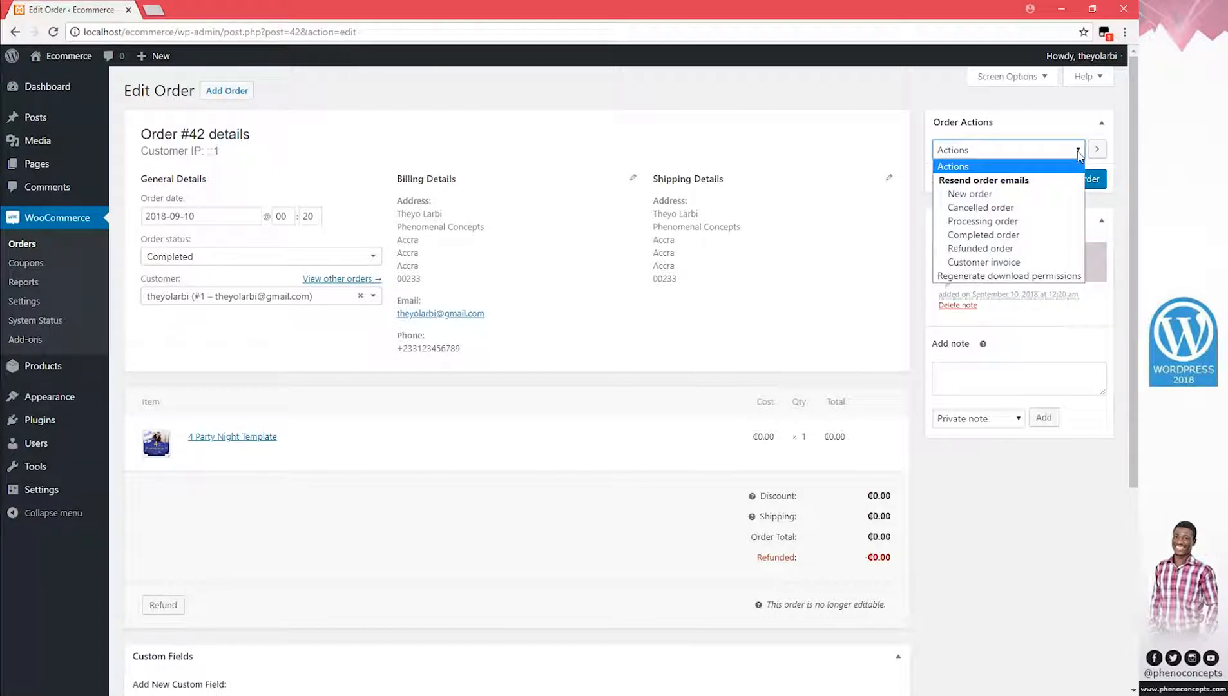
left_click(1077, 153)
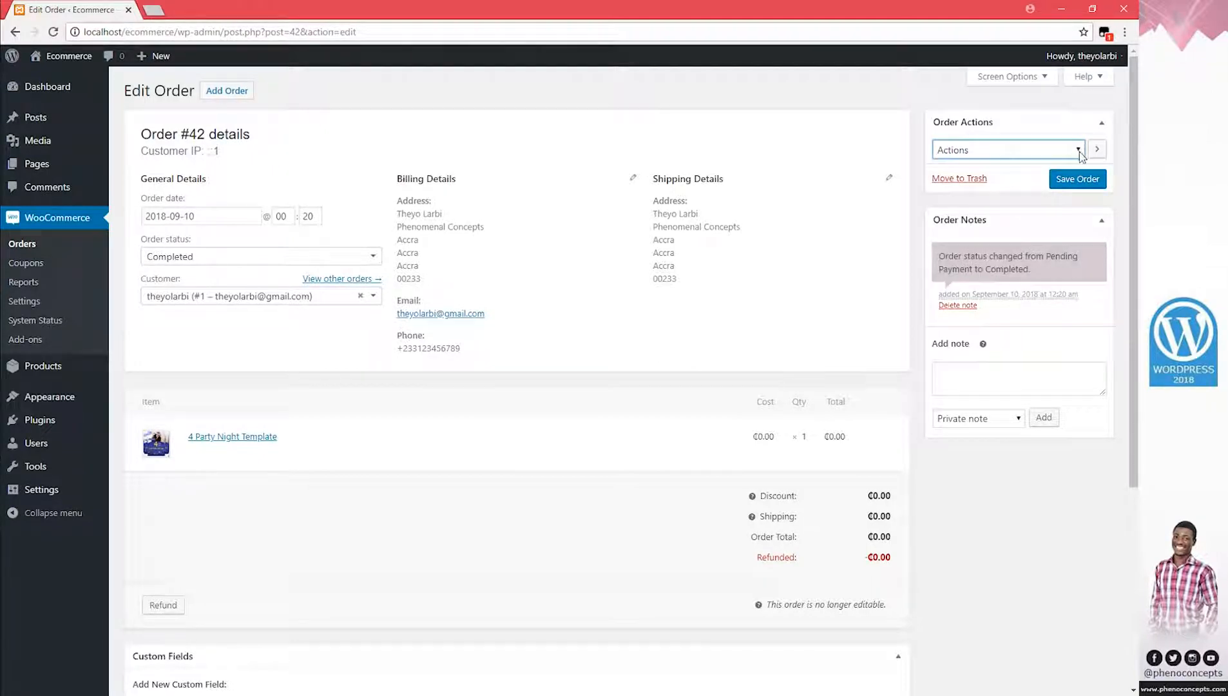
left_click(1081, 155)
key("Escape")
key("Down")
key("Down")
key("Down")
key("Down")
key("Down")
key("Down")
key("Up")
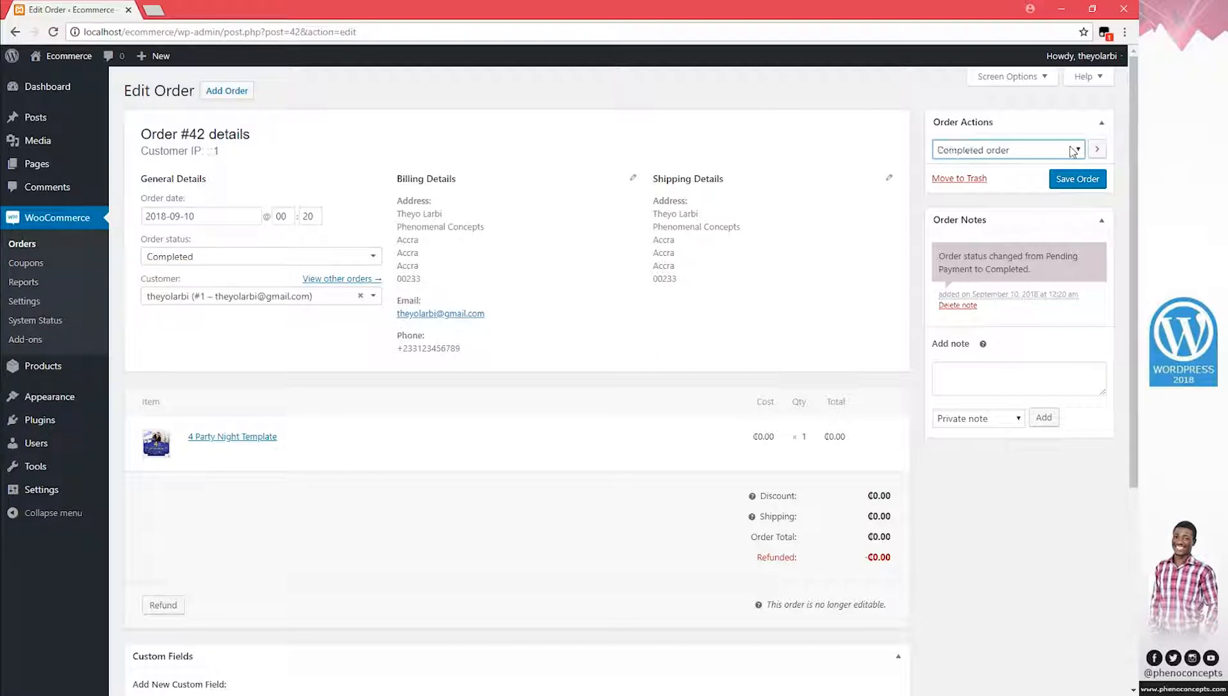
left_click(1087, 182)
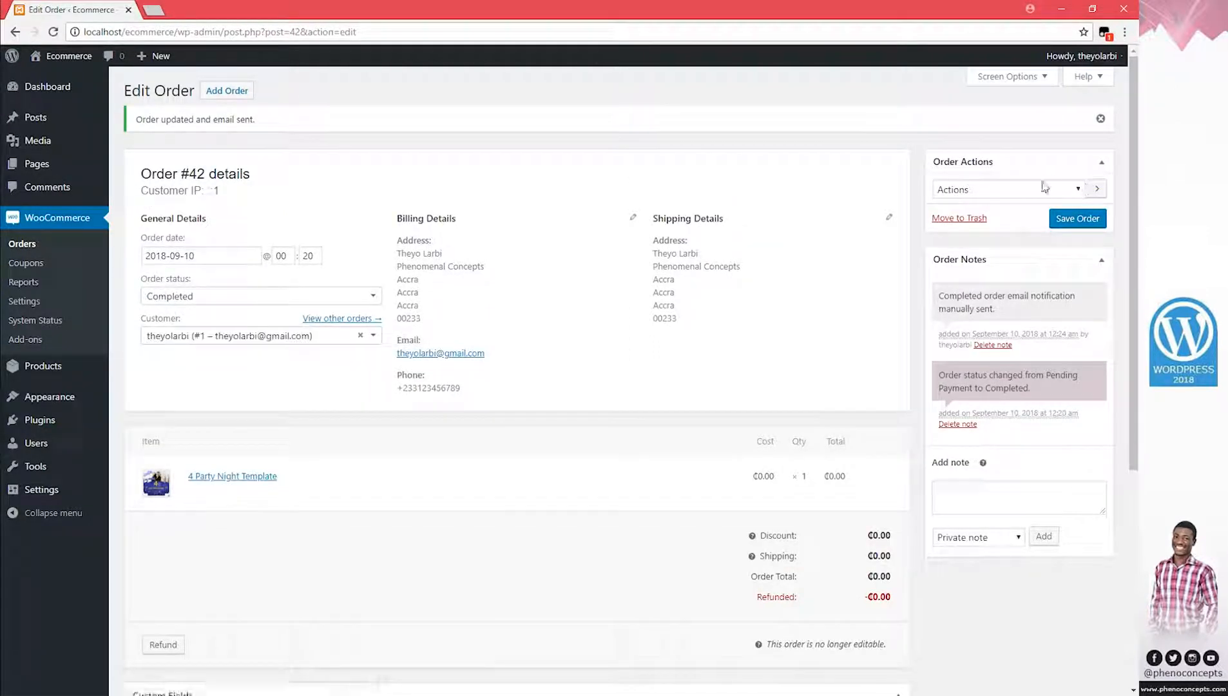
left_click(41, 250)
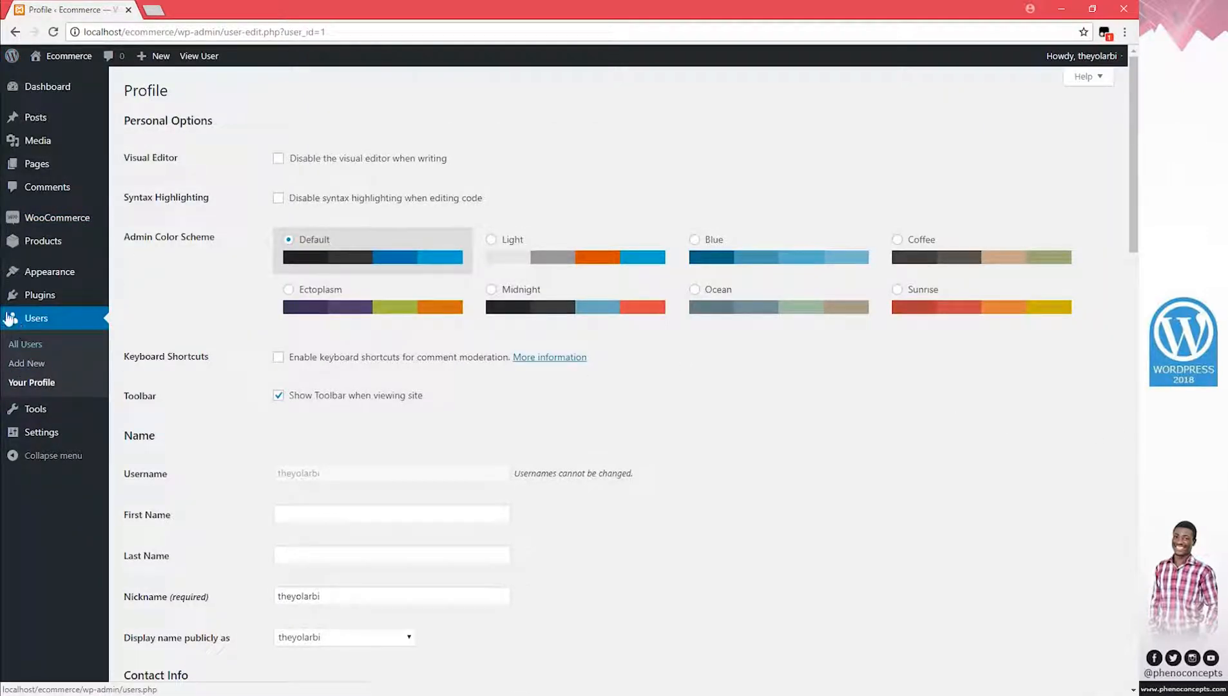
left_click(14, 31)
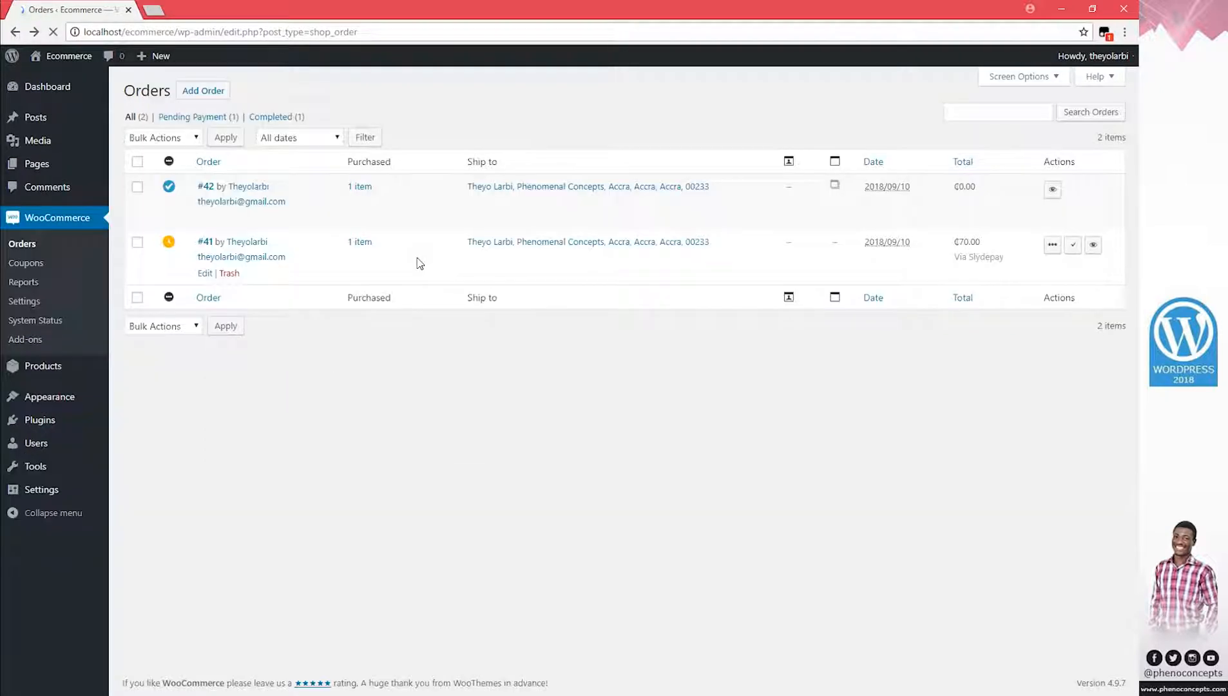
left_click(259, 243)
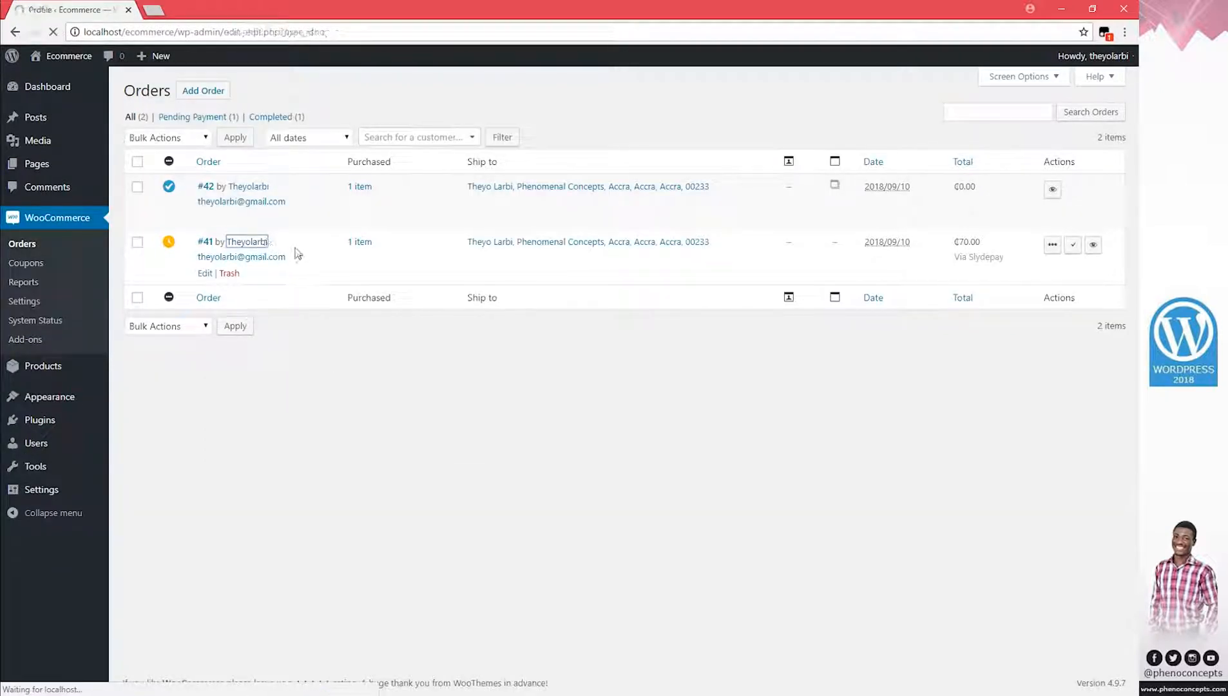
left_click(14, 31)
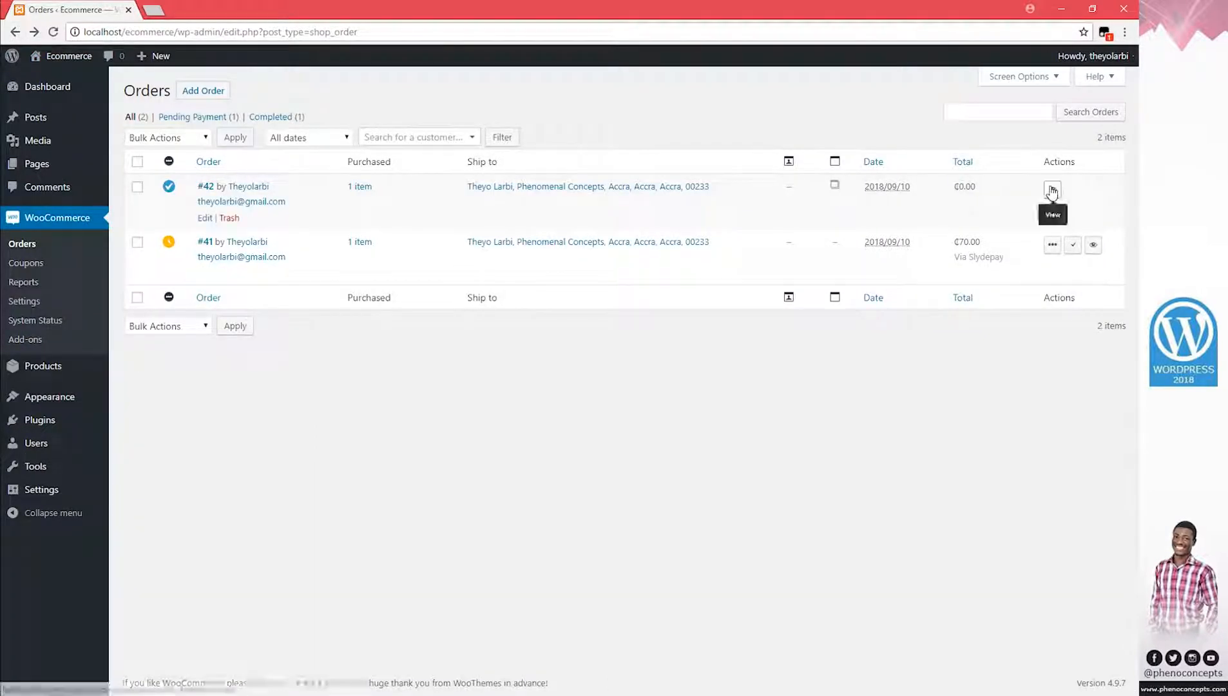
left_click(1051, 191)
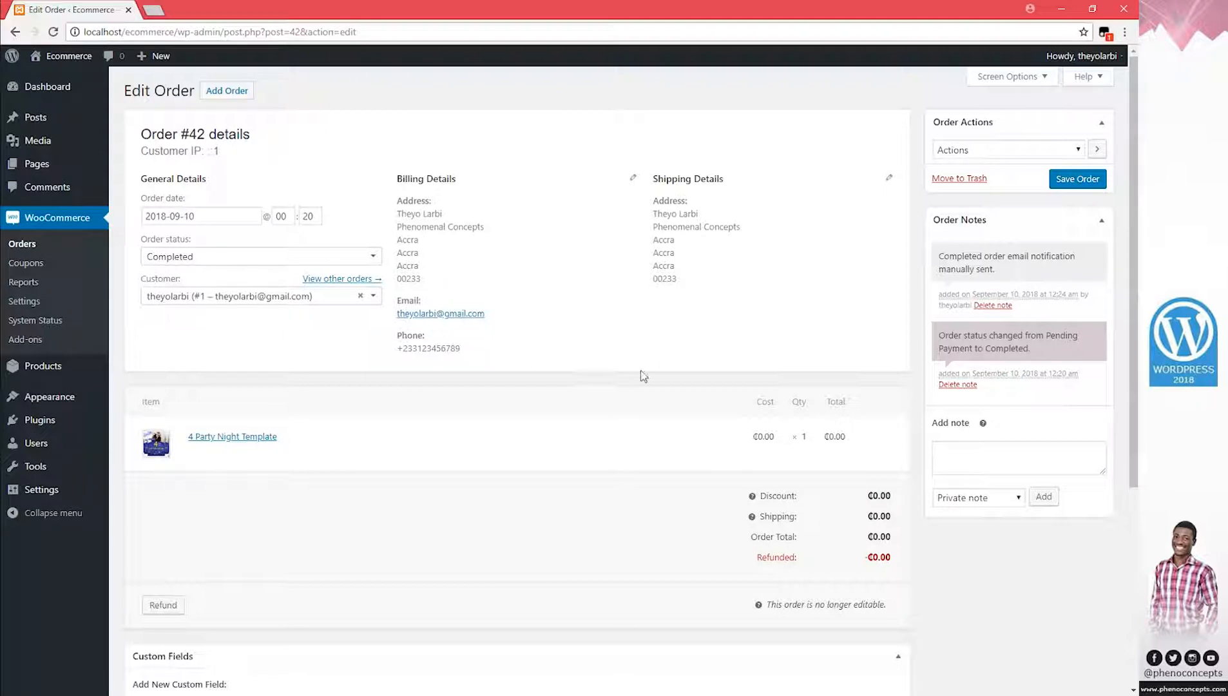
scroll(643, 376, "down", 3)
left_click(971, 253)
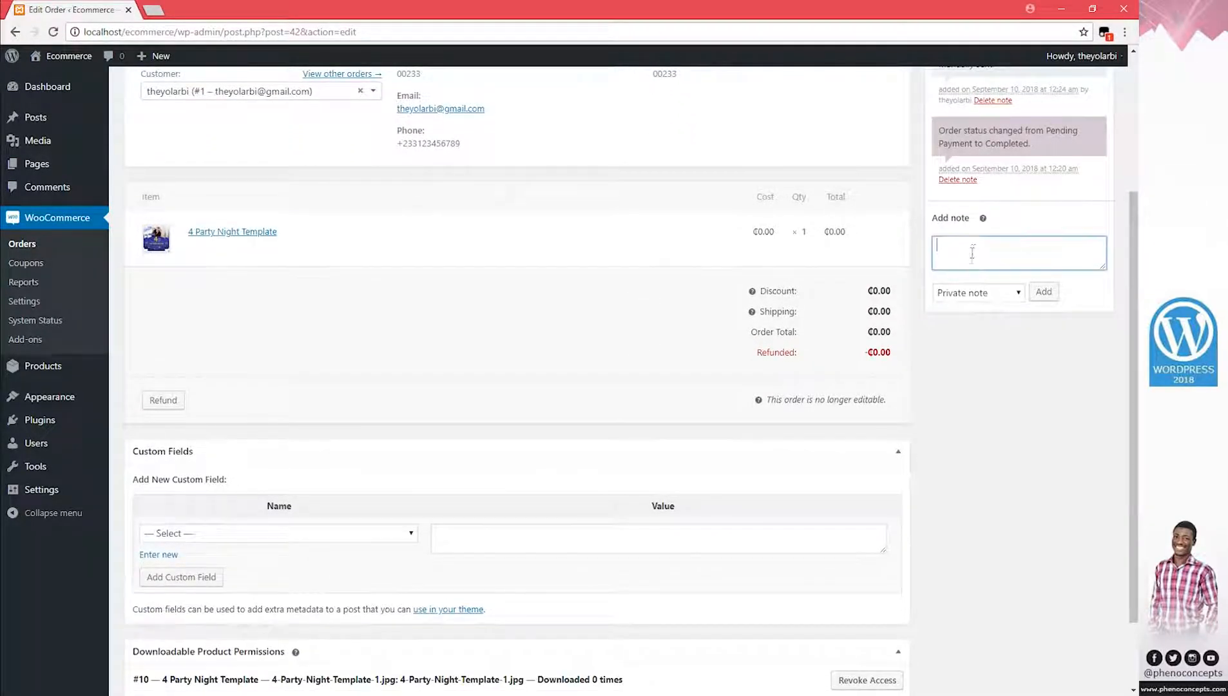
scroll(975, 387, "up", 2)
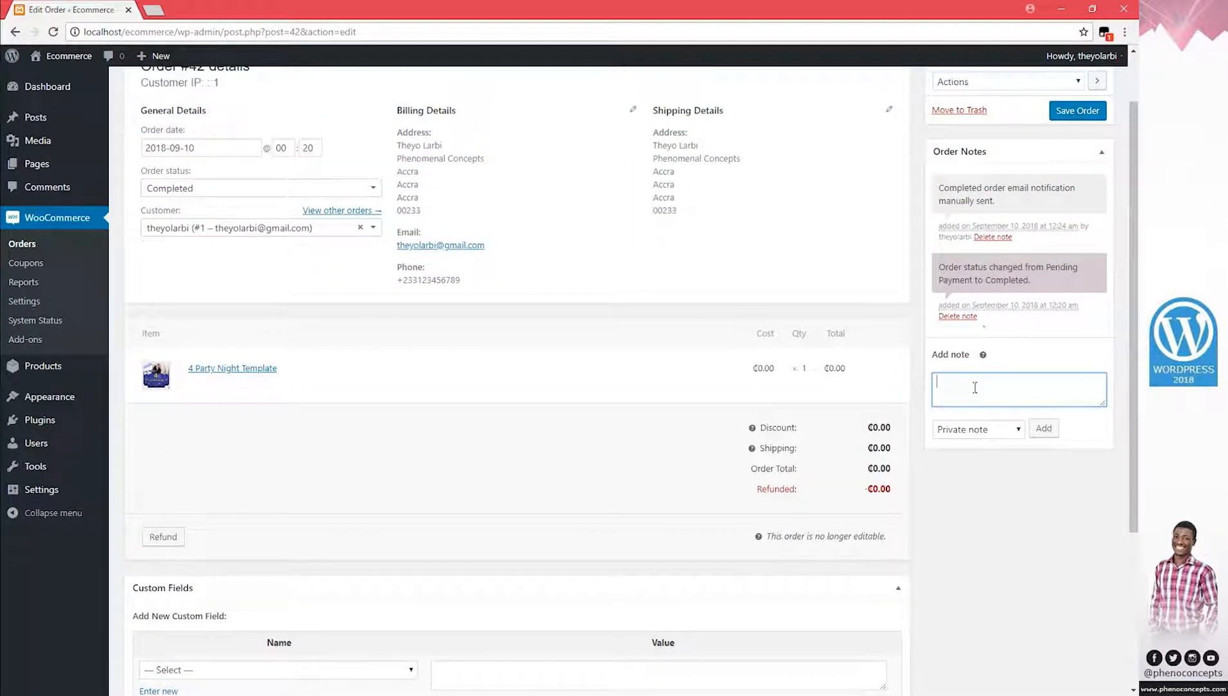
scroll(975, 390, "down", 2)
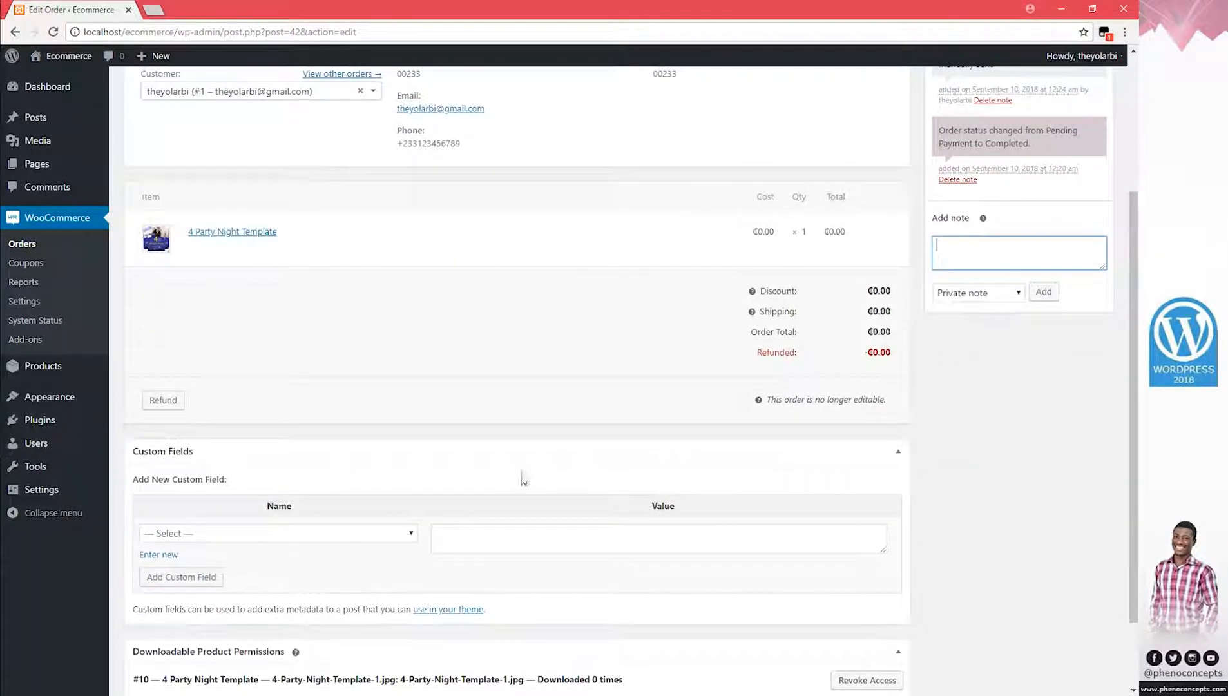
left_click(213, 538)
left_click(213, 548)
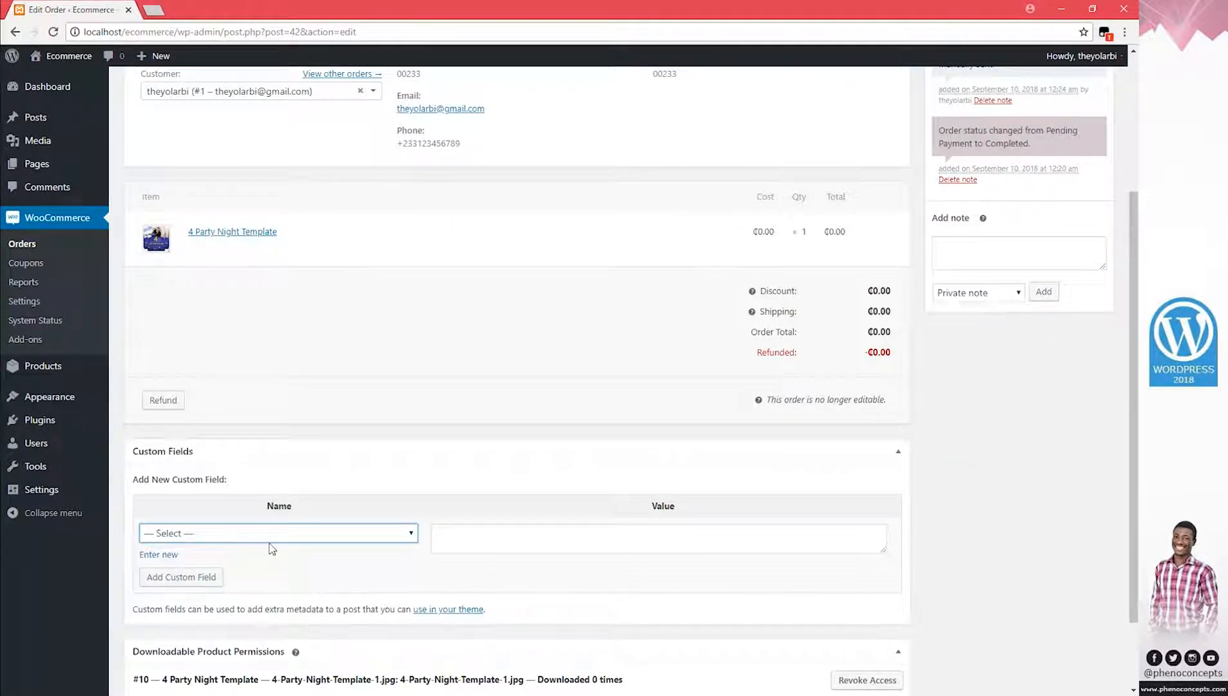
scroll(271, 548, "down", 2)
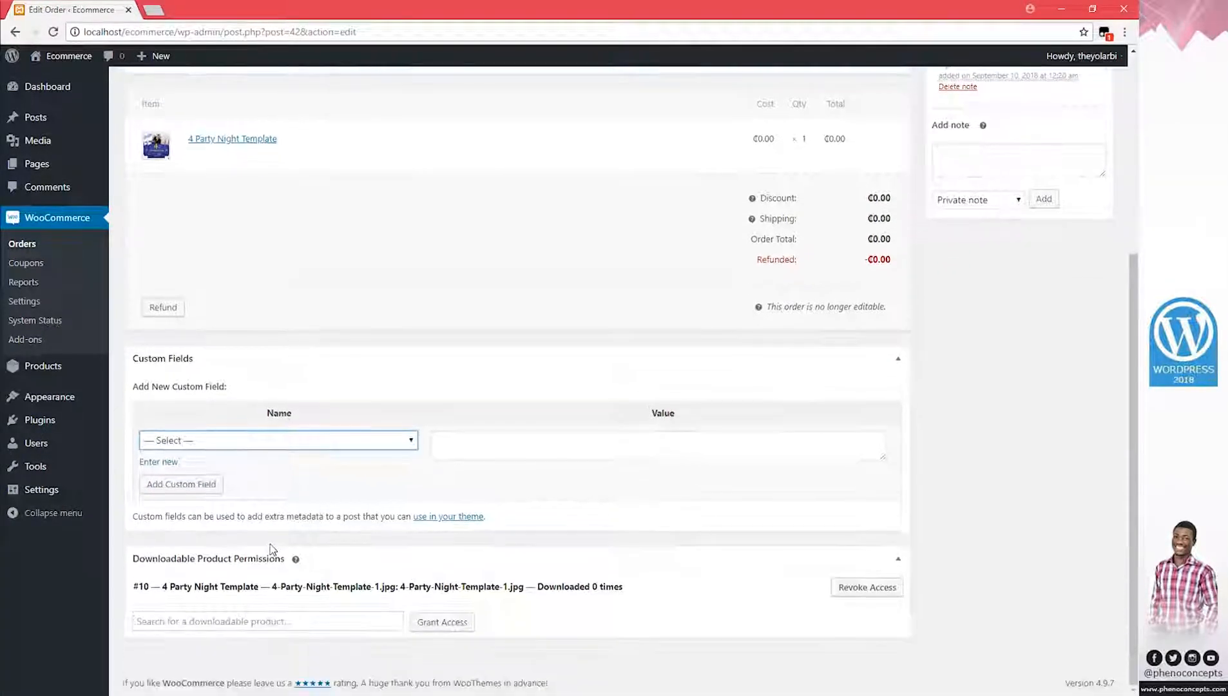
left_click(313, 624)
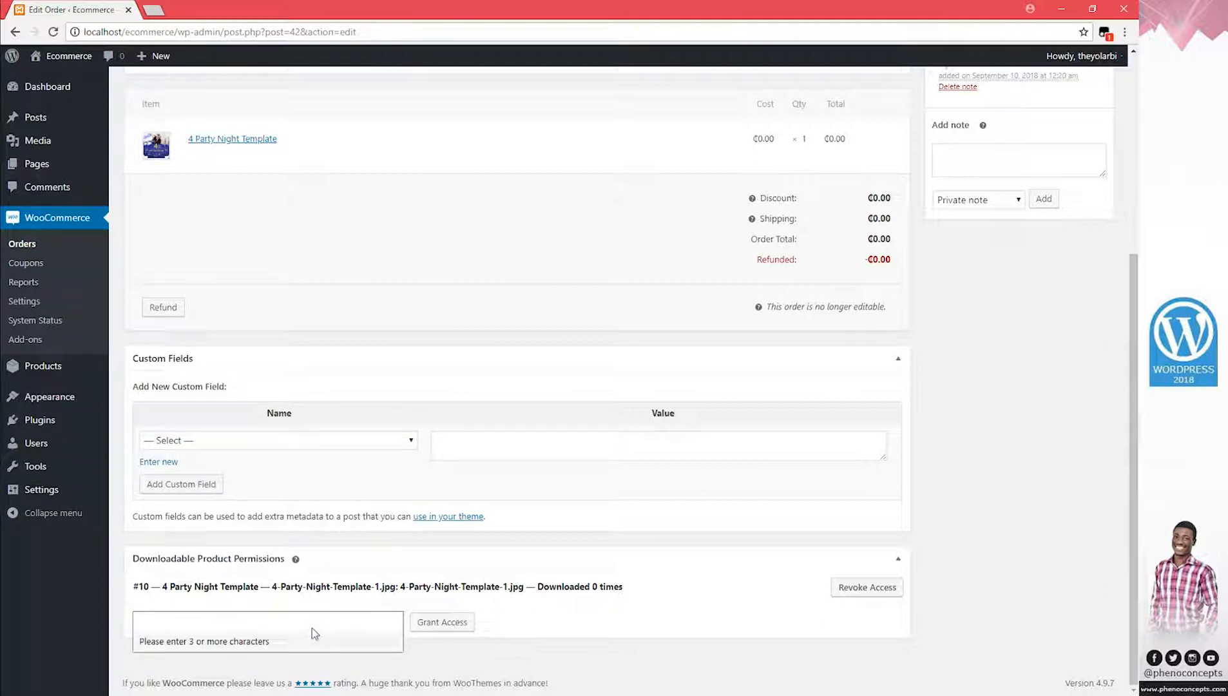
left_click(584, 620)
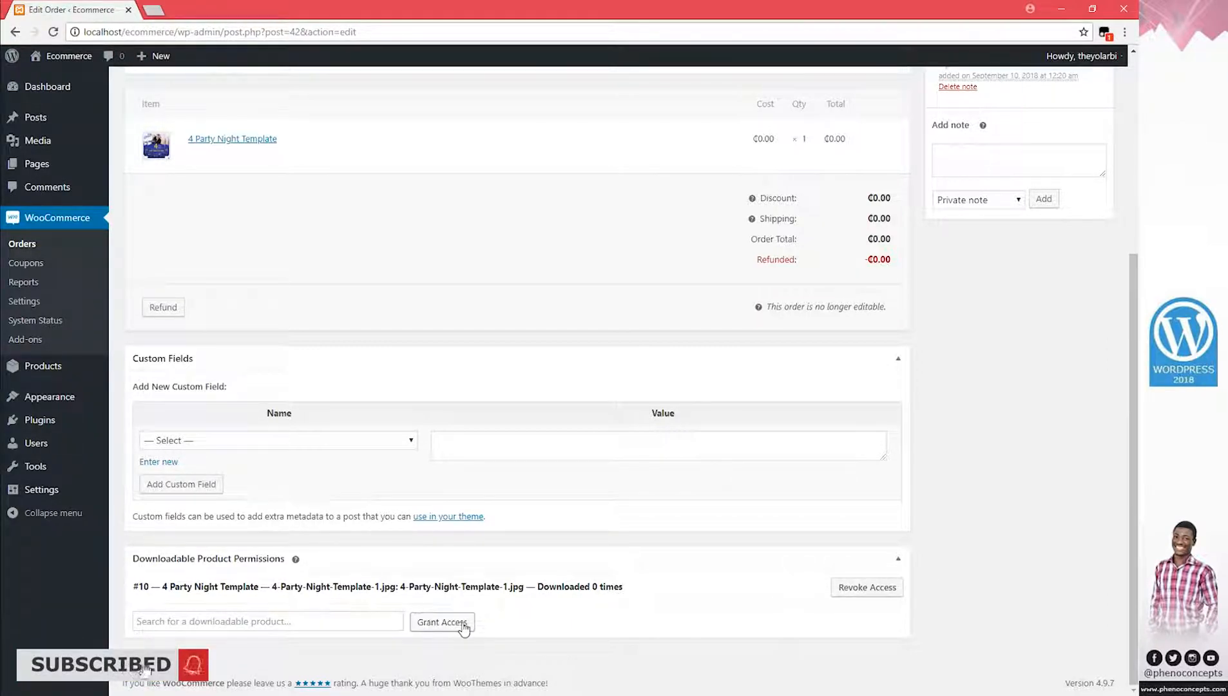
left_click(321, 622)
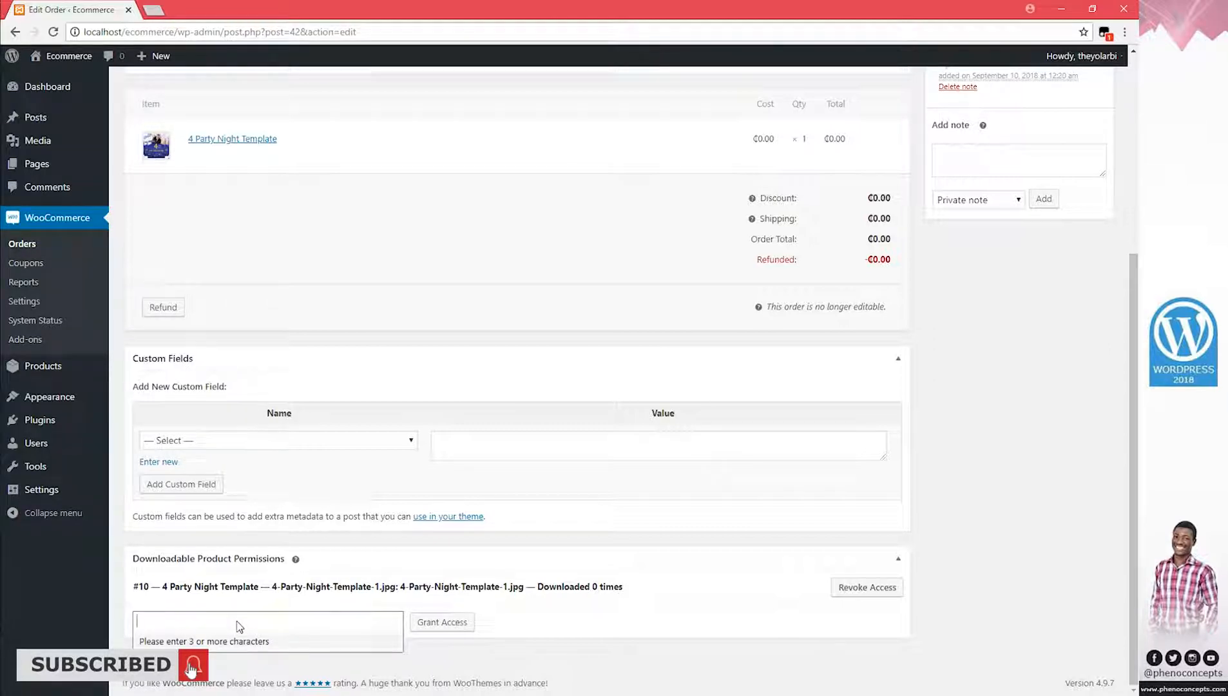
type("4.")
type("s")
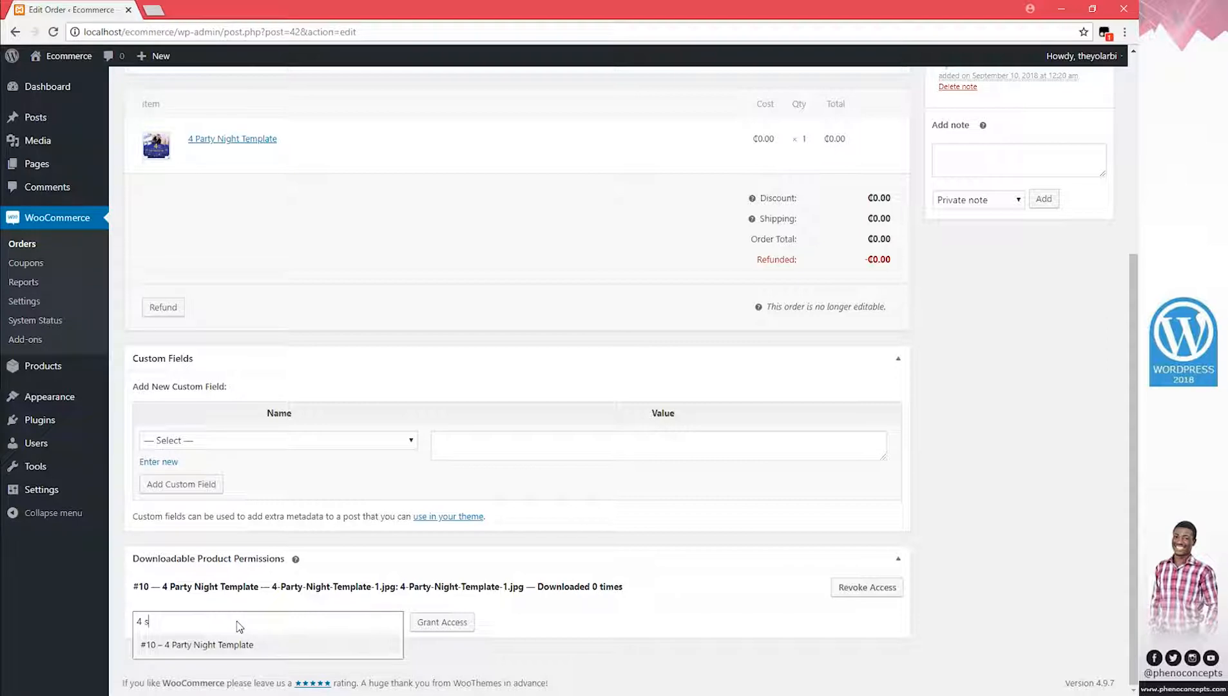
key("BackSpace")
type("pa")
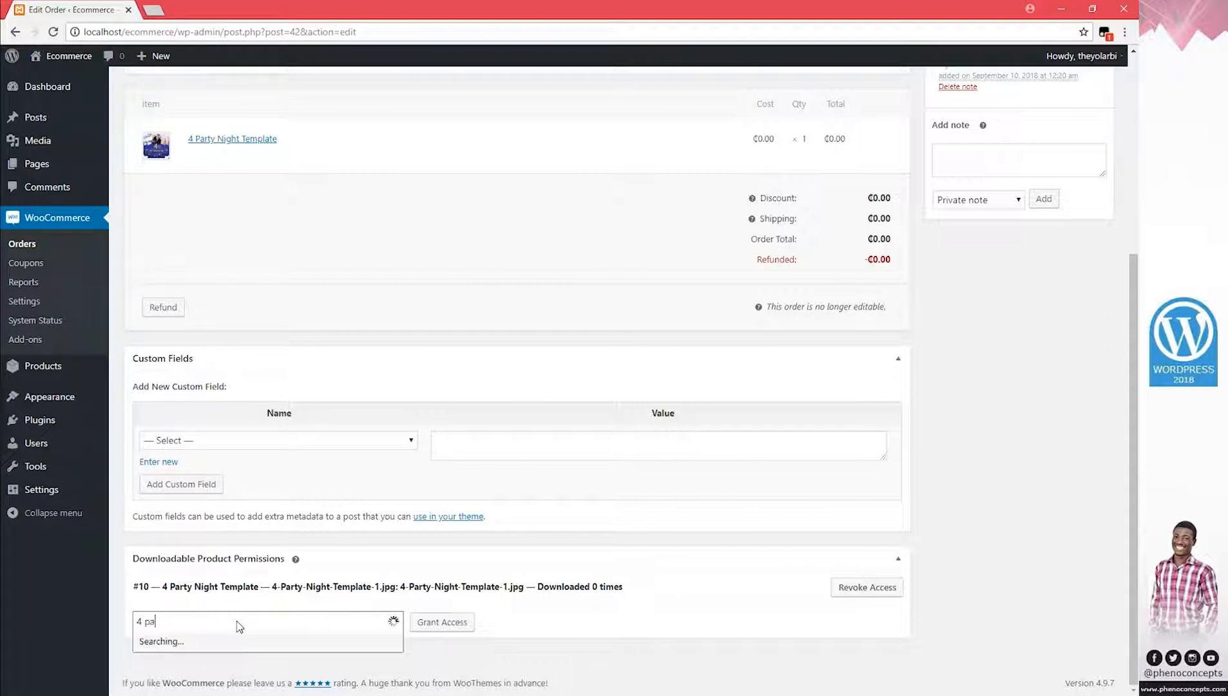
type("rty")
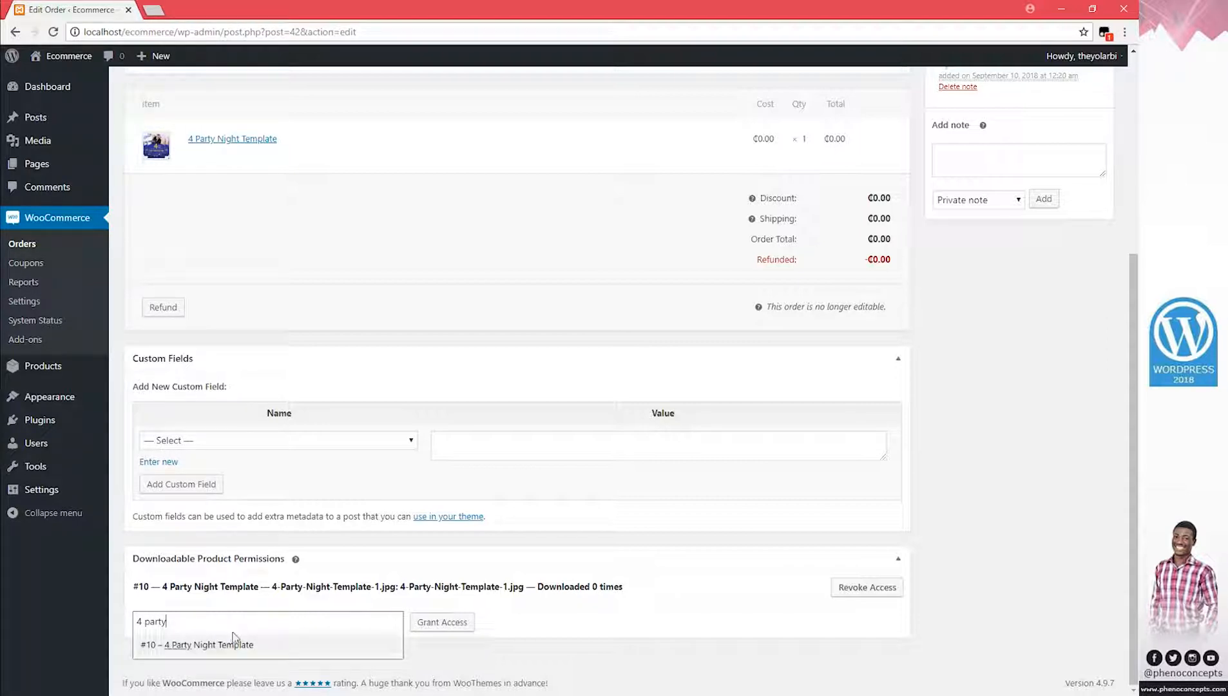
left_click(233, 645)
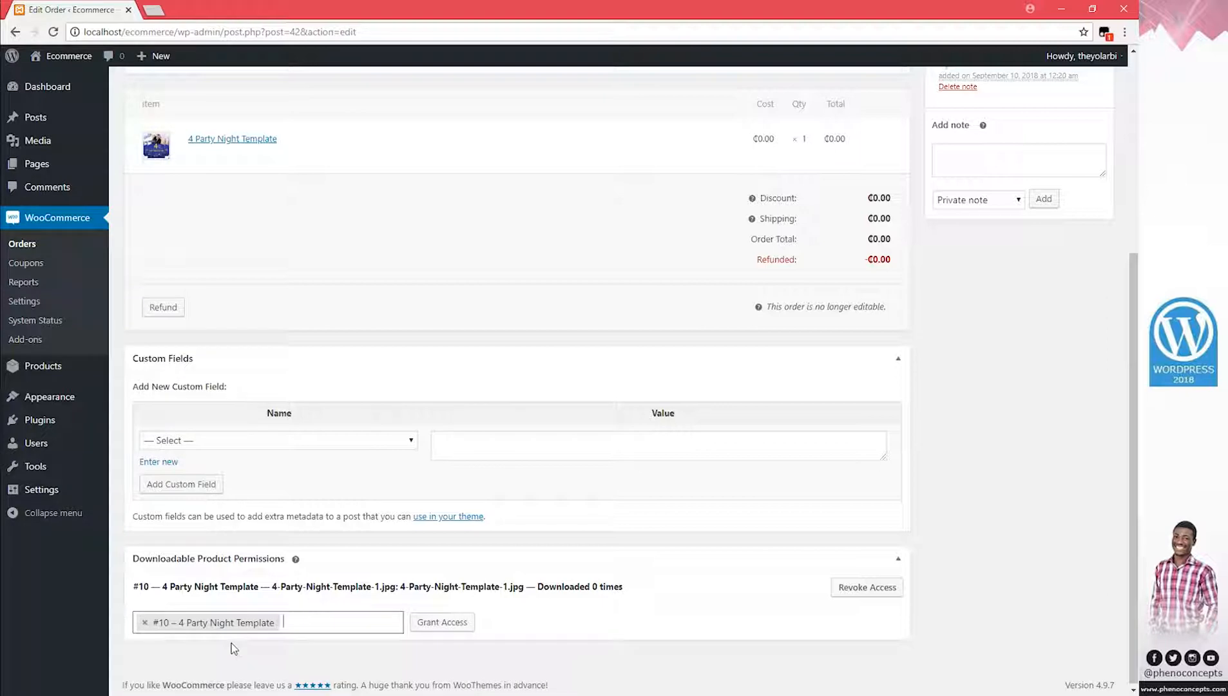
left_click(457, 629)
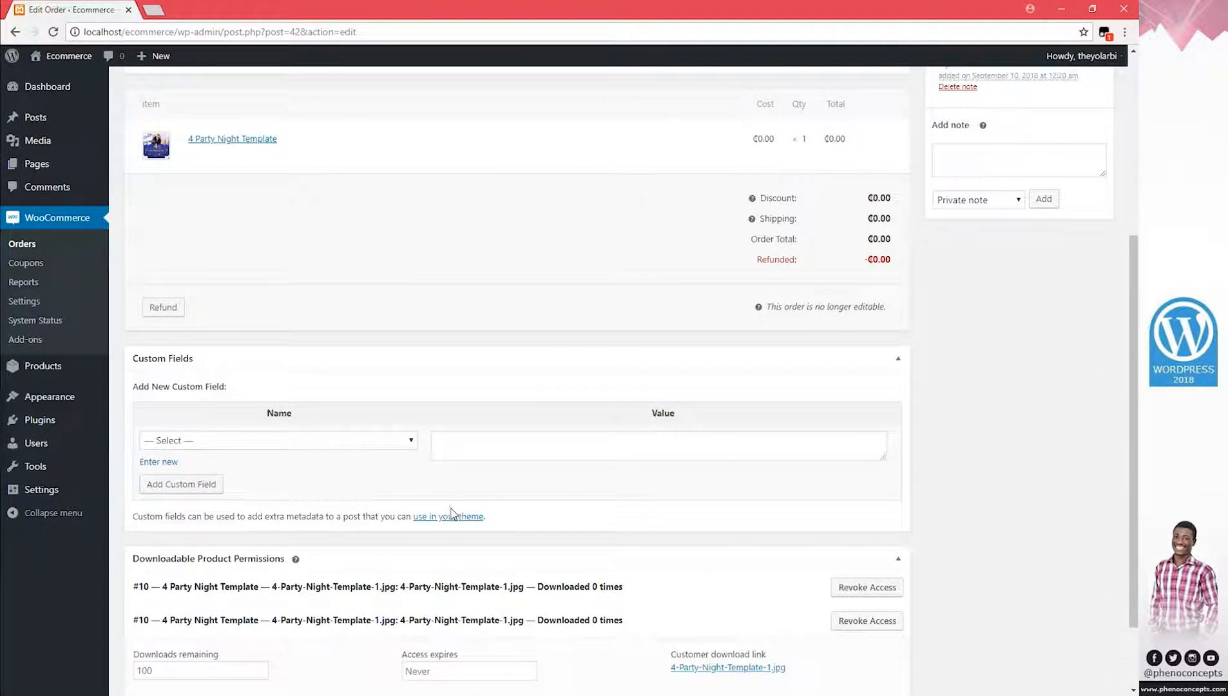
scroll(449, 519, "up", 5)
scroll(449, 549, "down", 3)
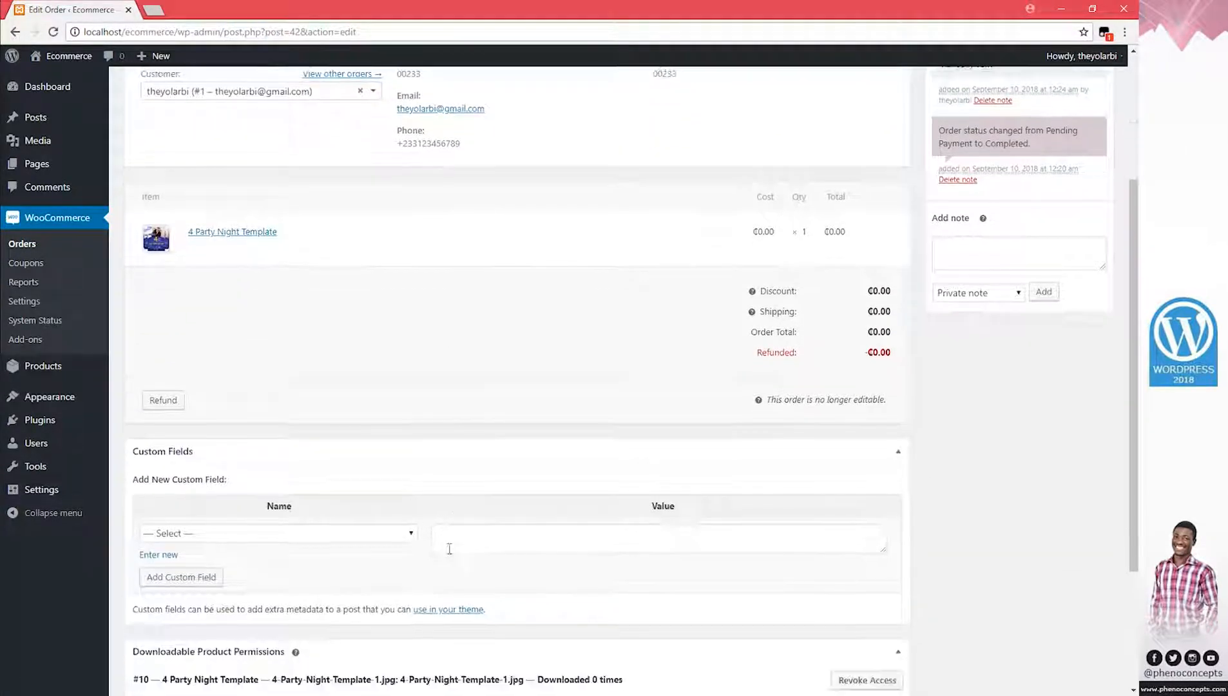
scroll(450, 548, "down", 3)
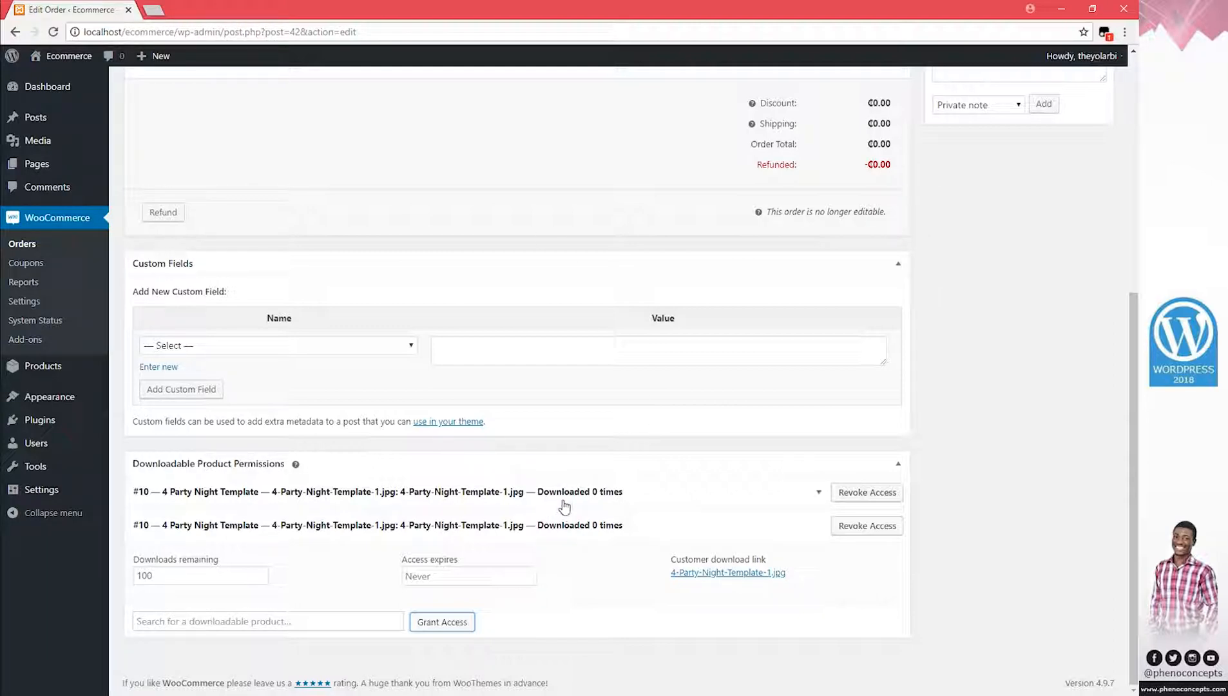
scroll(560, 502, "up", 5)
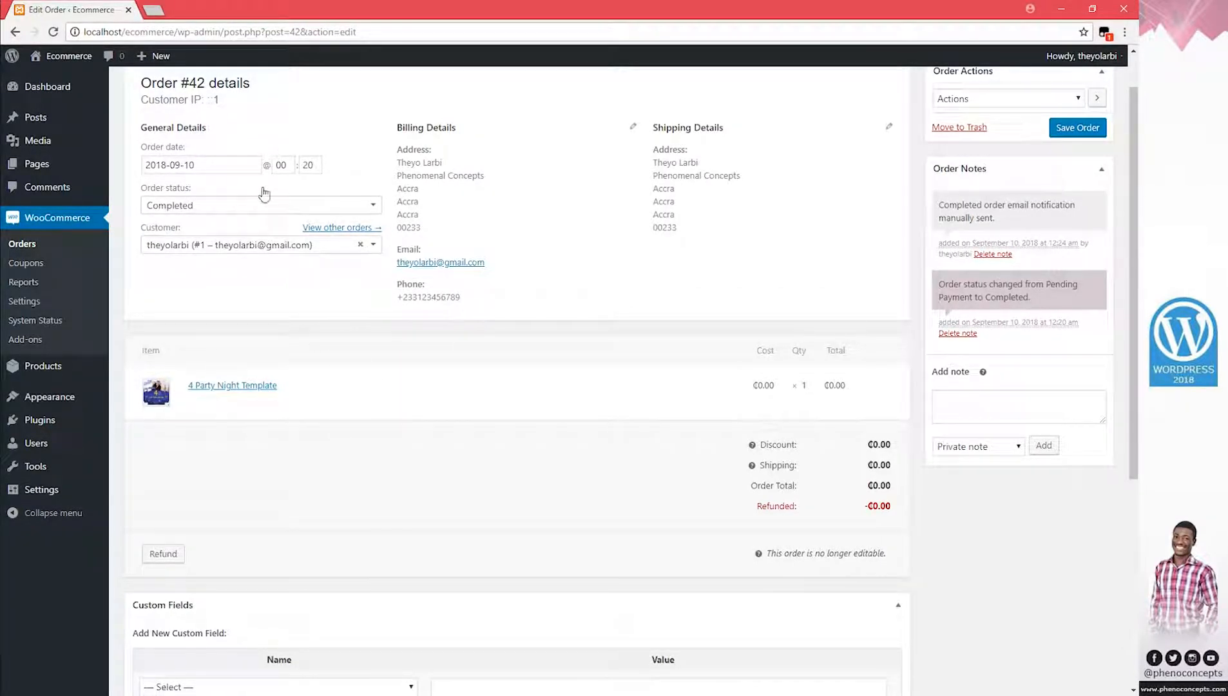
scroll(565, 364, "down", 3)
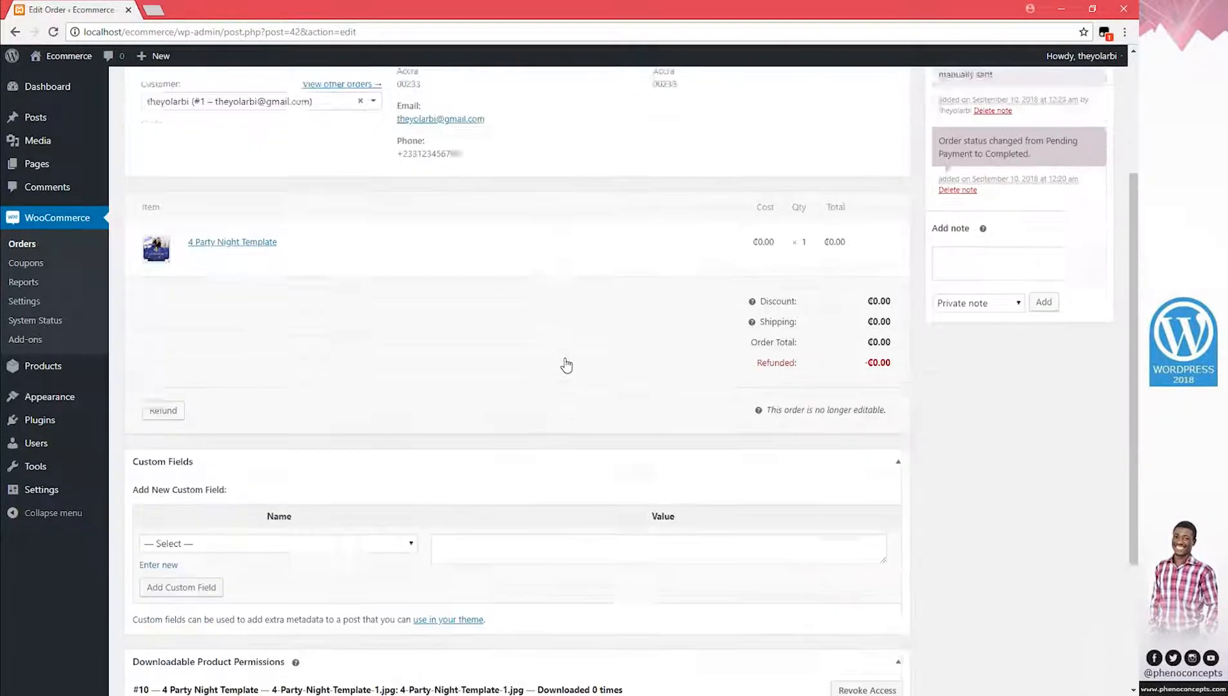
scroll(561, 377, "down", 2)
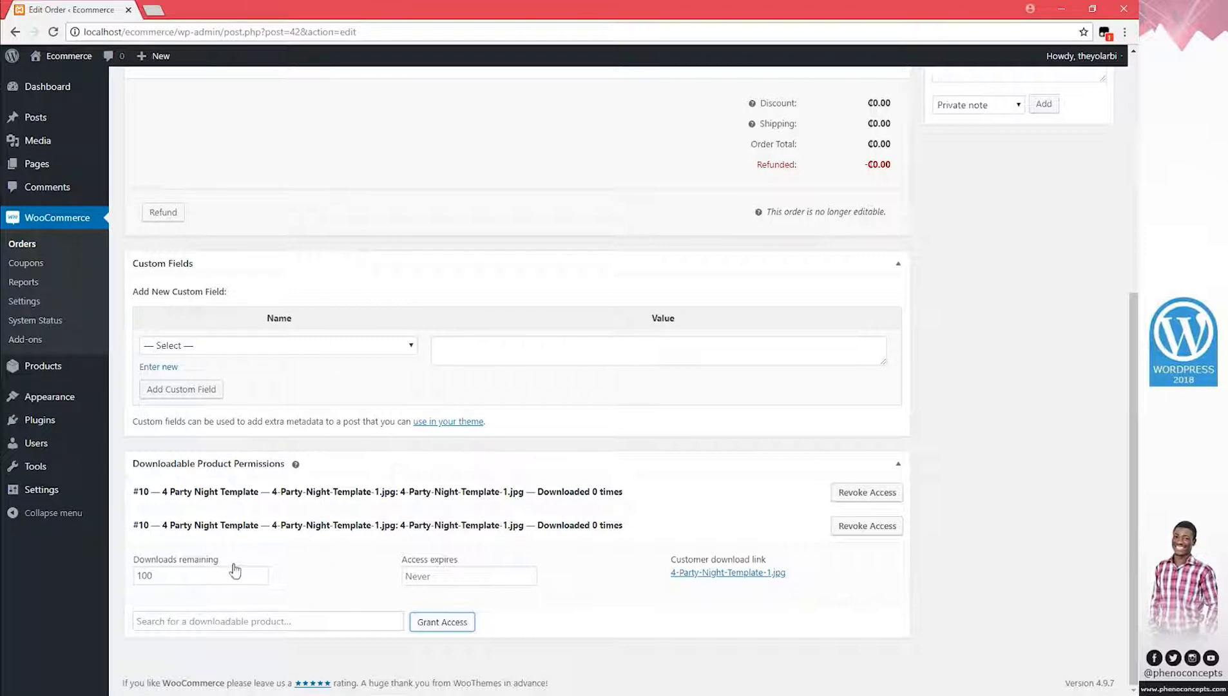
left_click(214, 621)
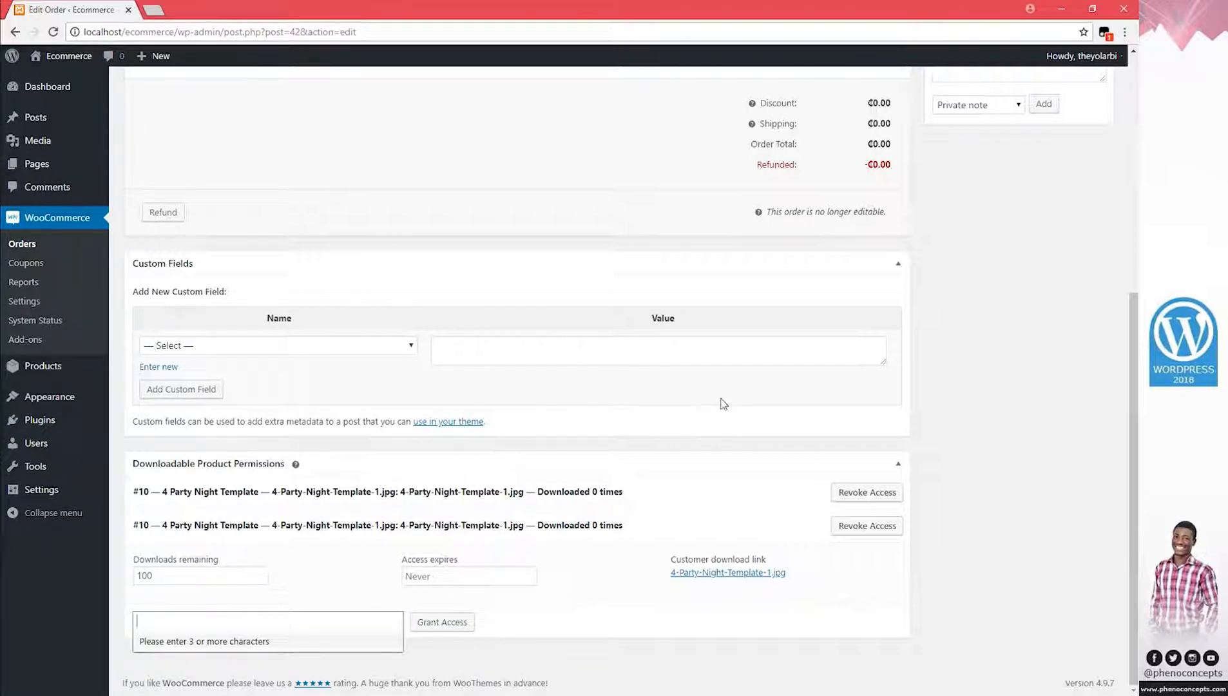
scroll(724, 407, "up", 4)
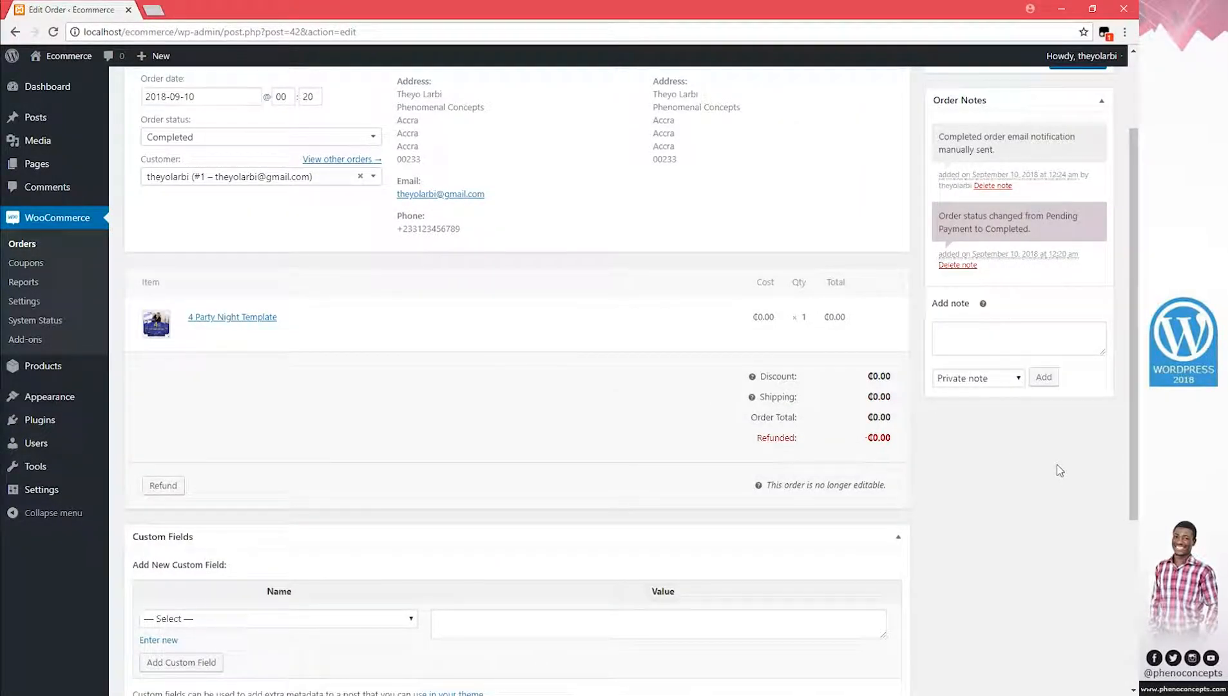
scroll(1035, 449, "up", 2)
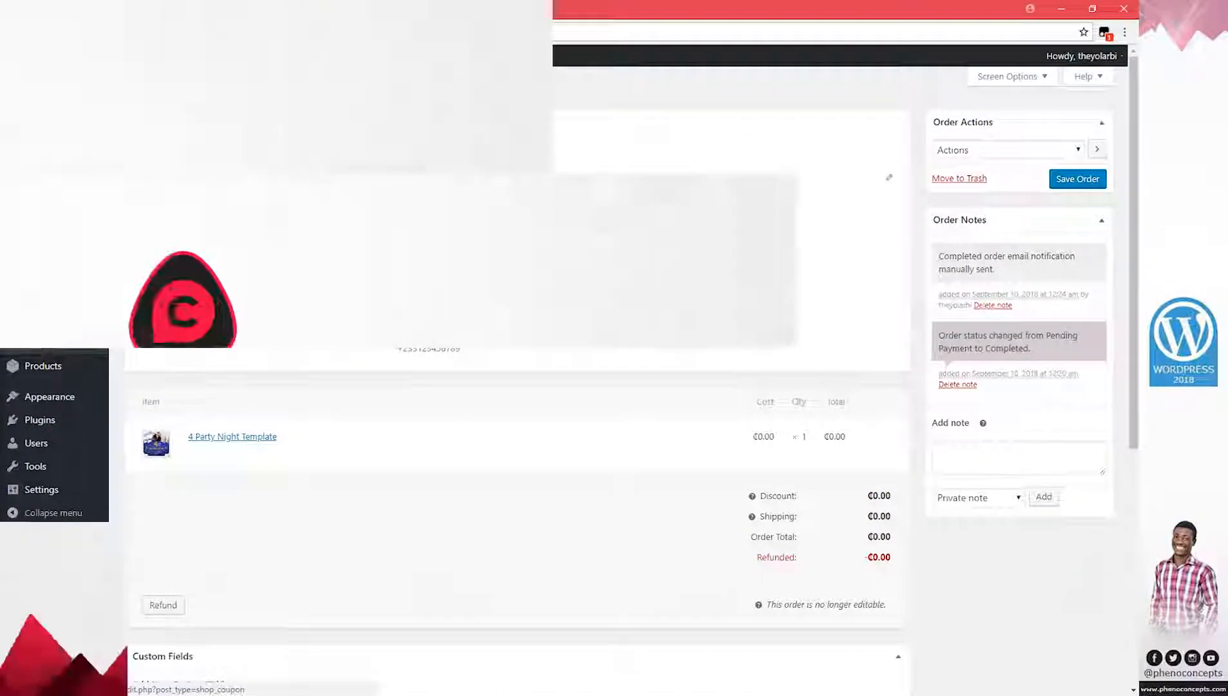
Create a new coupon with code 65hg4s7hfgs4h56f and publish it
left_click(34, 264)
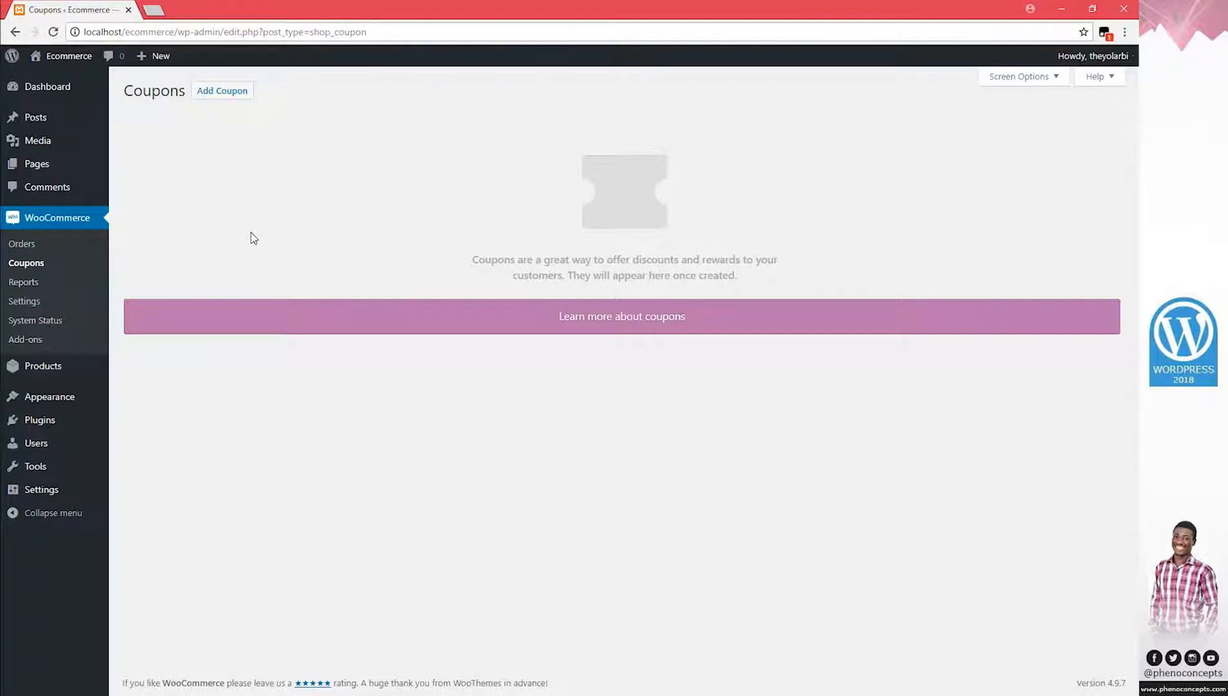
left_click(224, 94)
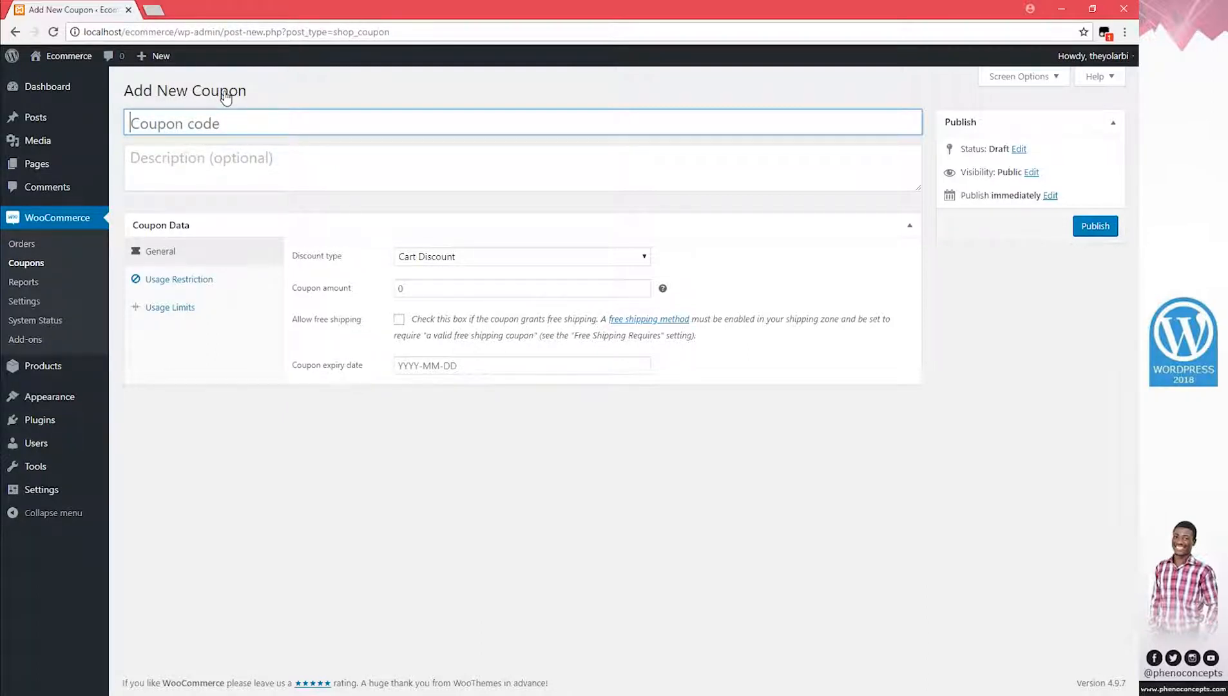
type("65hg4s7hfgs4h56f")
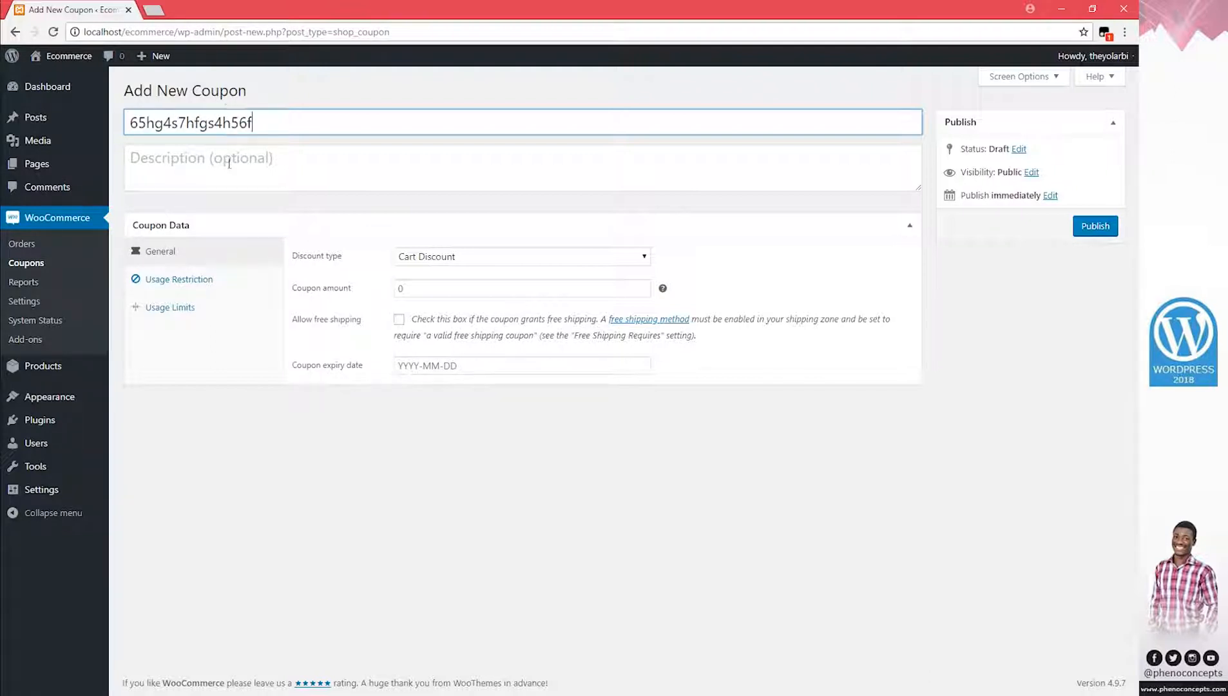
left_click(229, 163)
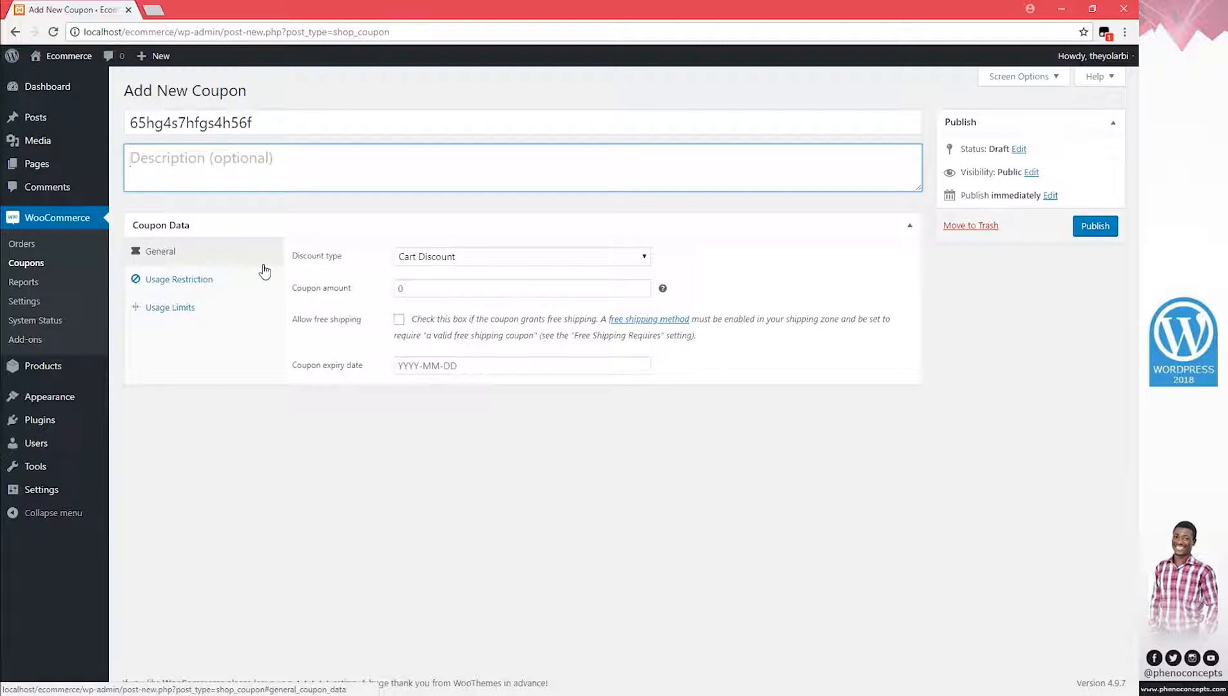
left_click(1099, 235)
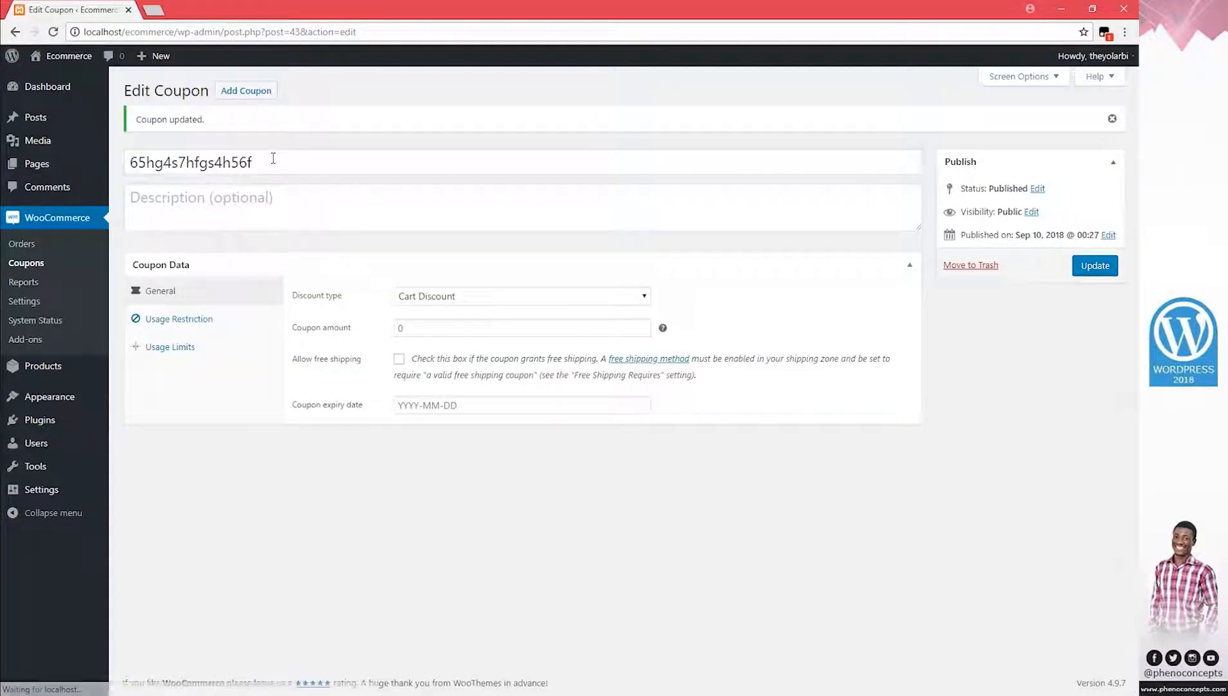
left_click_drag(273, 158, 37, 163)
left_click(240, 162)
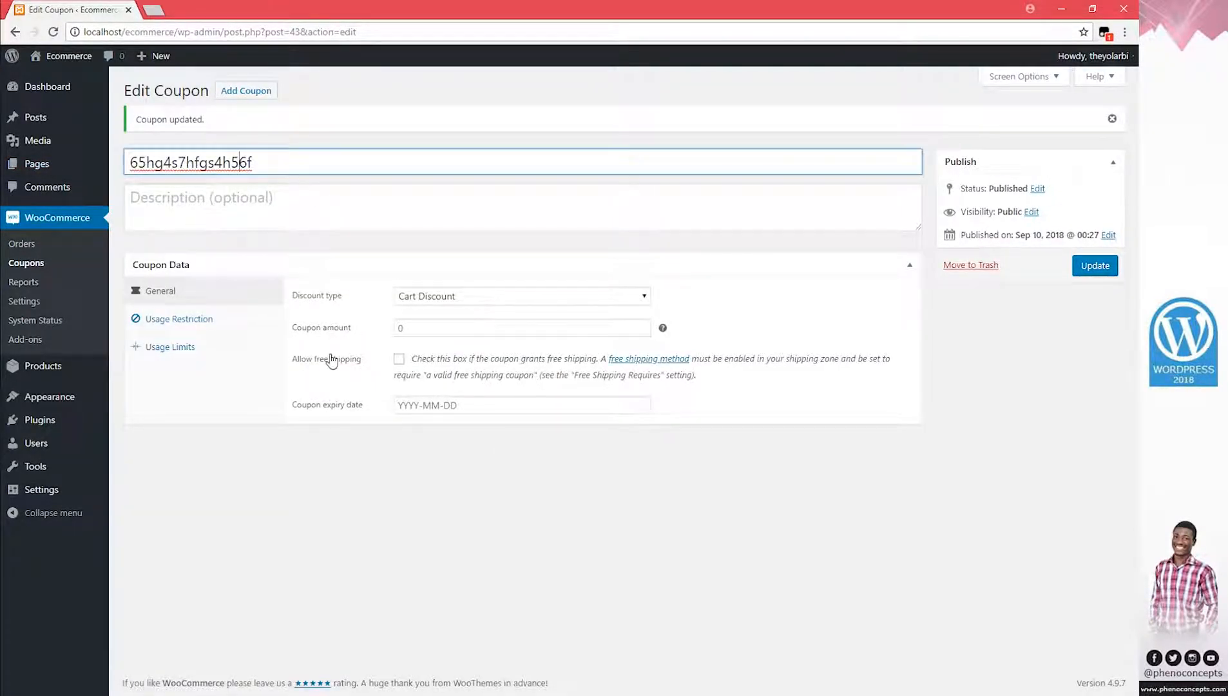
Set the coupon amount to 50 and update the coupon
left_click(446, 332)
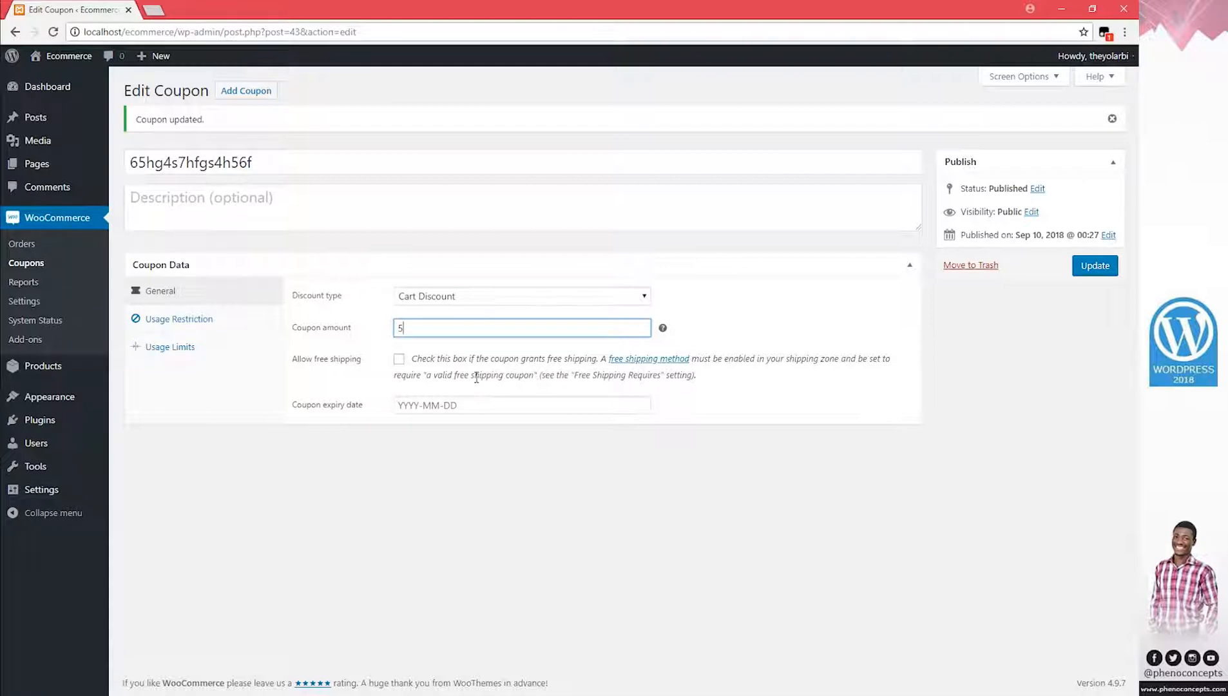
left_click(1092, 268)
left_click(1091, 269)
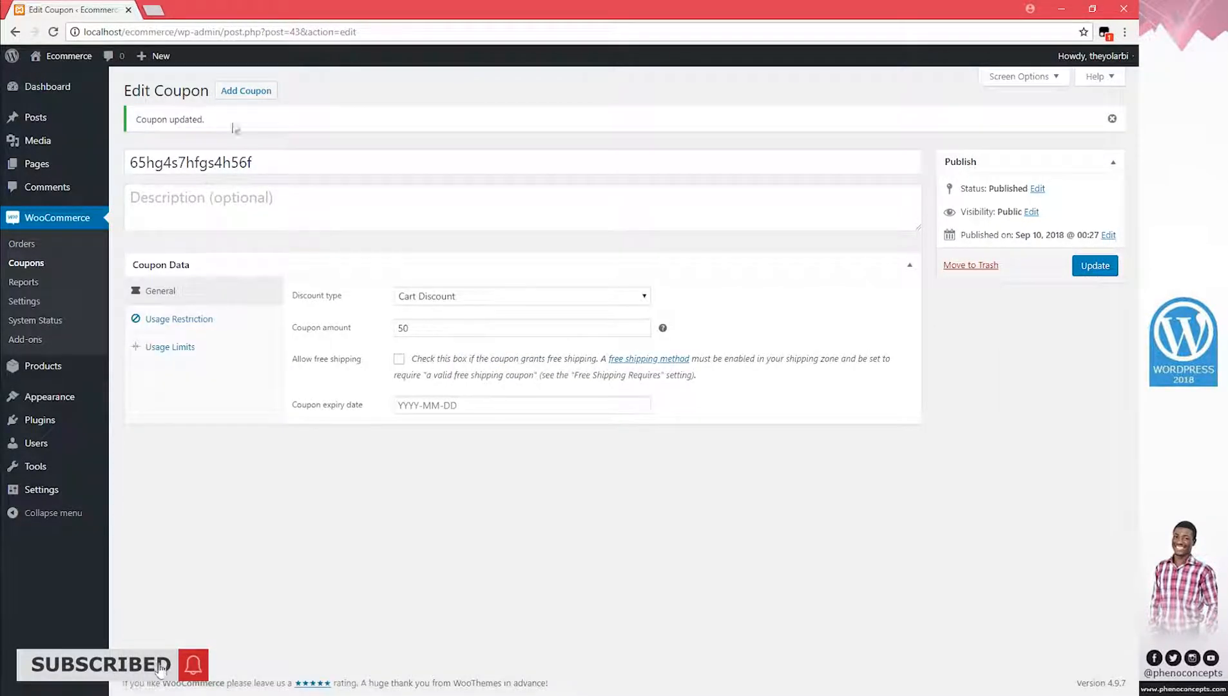
Copy the coupon code and open the live storefront in a new tab
double_click(208, 166)
right_click(208, 167)
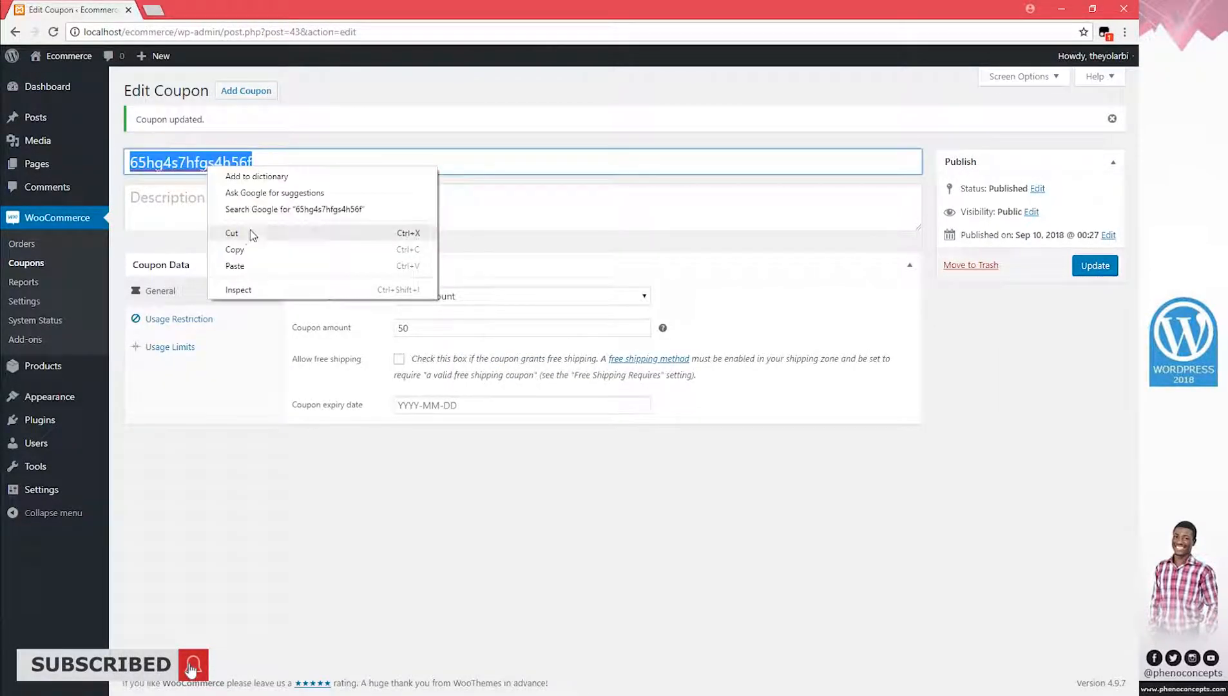
left_click(238, 256)
left_click(290, 169)
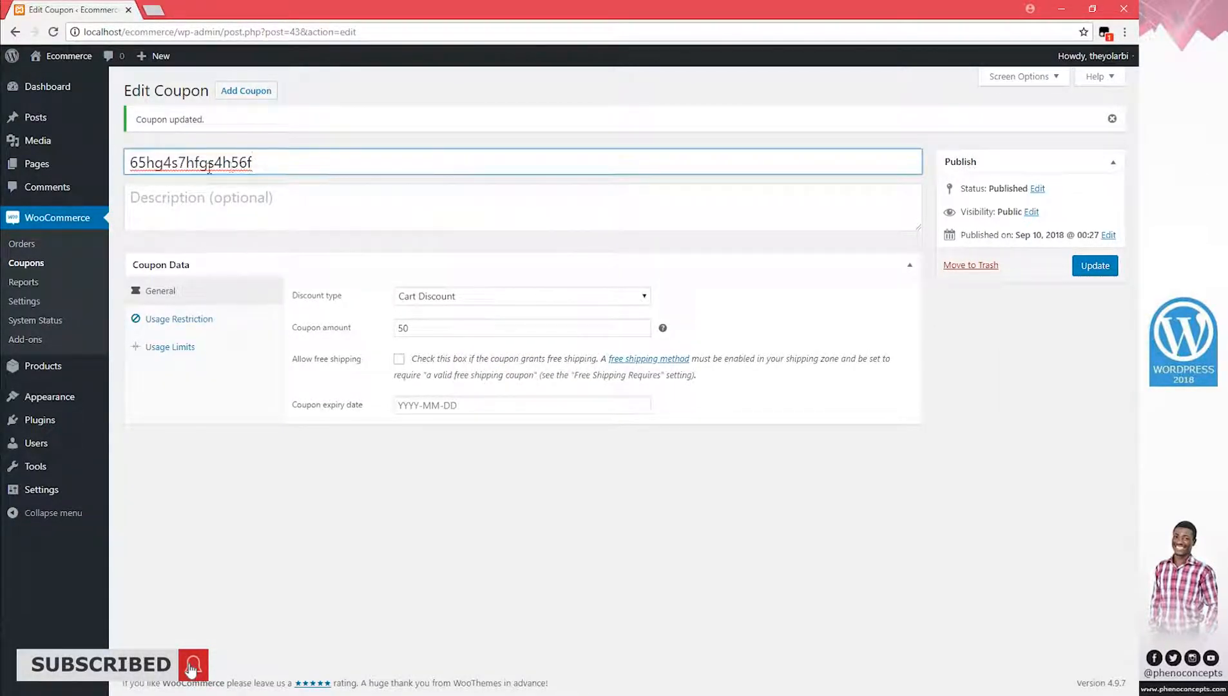
mouse_move(78, 94)
right_click(71, 76)
left_click(103, 83)
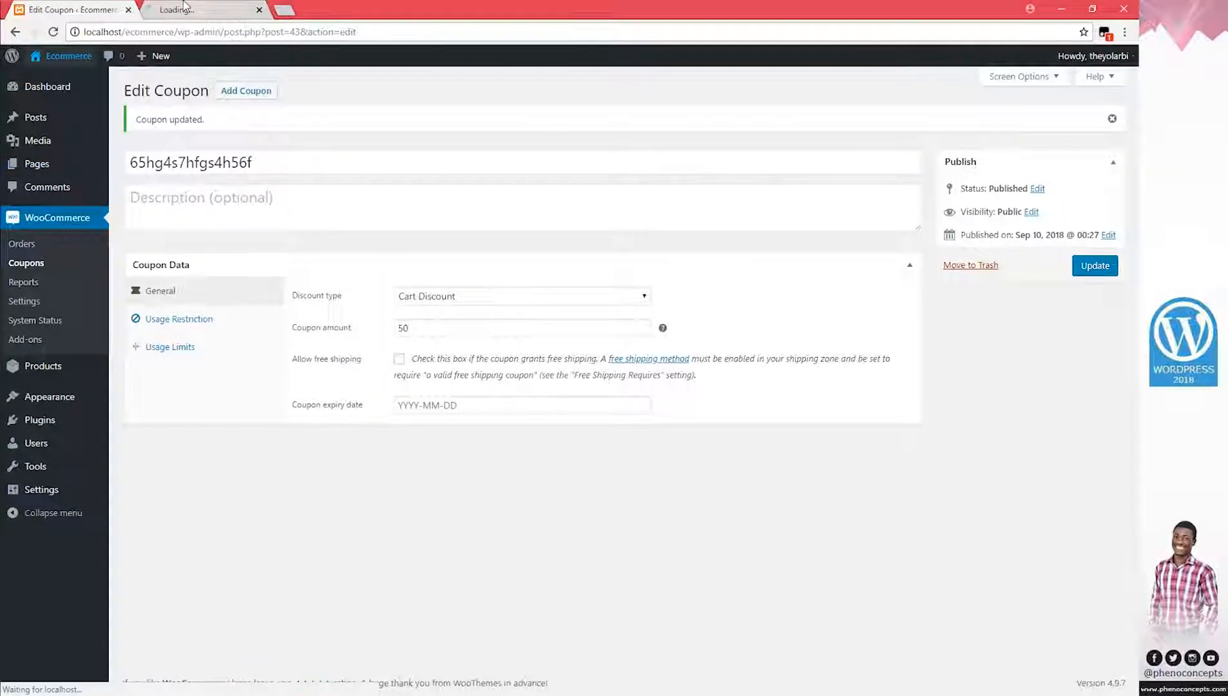
Open the Templates listing and browse the Business Flyer Template V6 product page
left_click(202, 9)
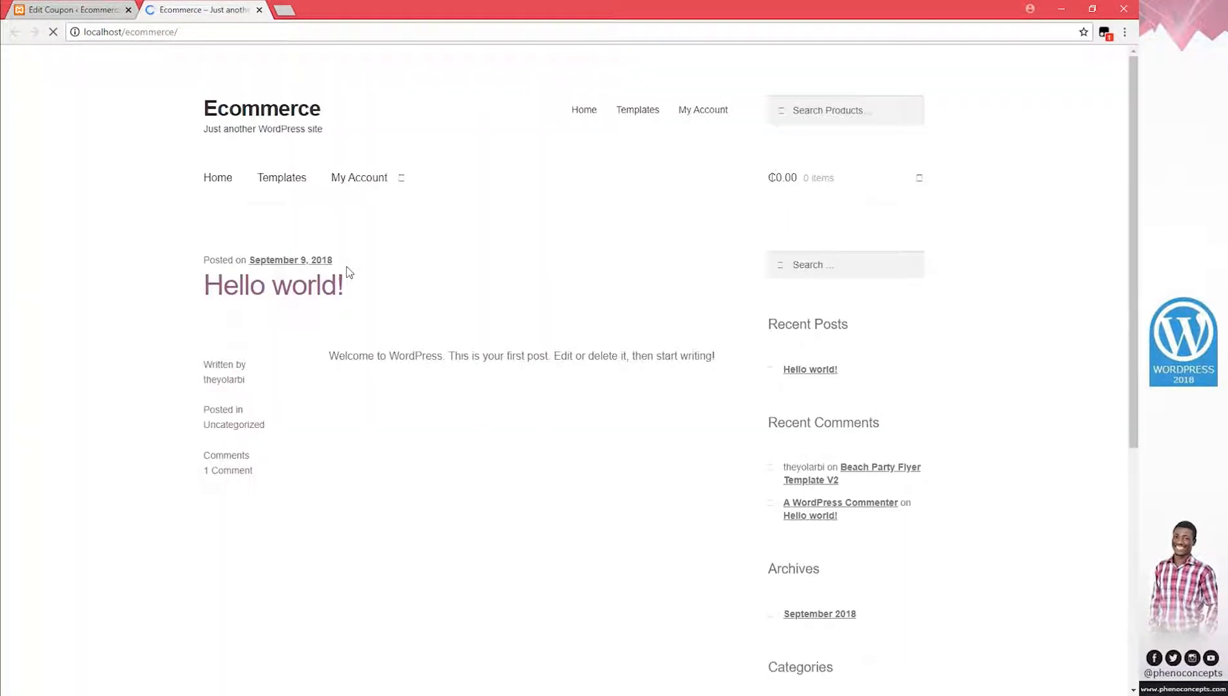
mouse_move(803, 183)
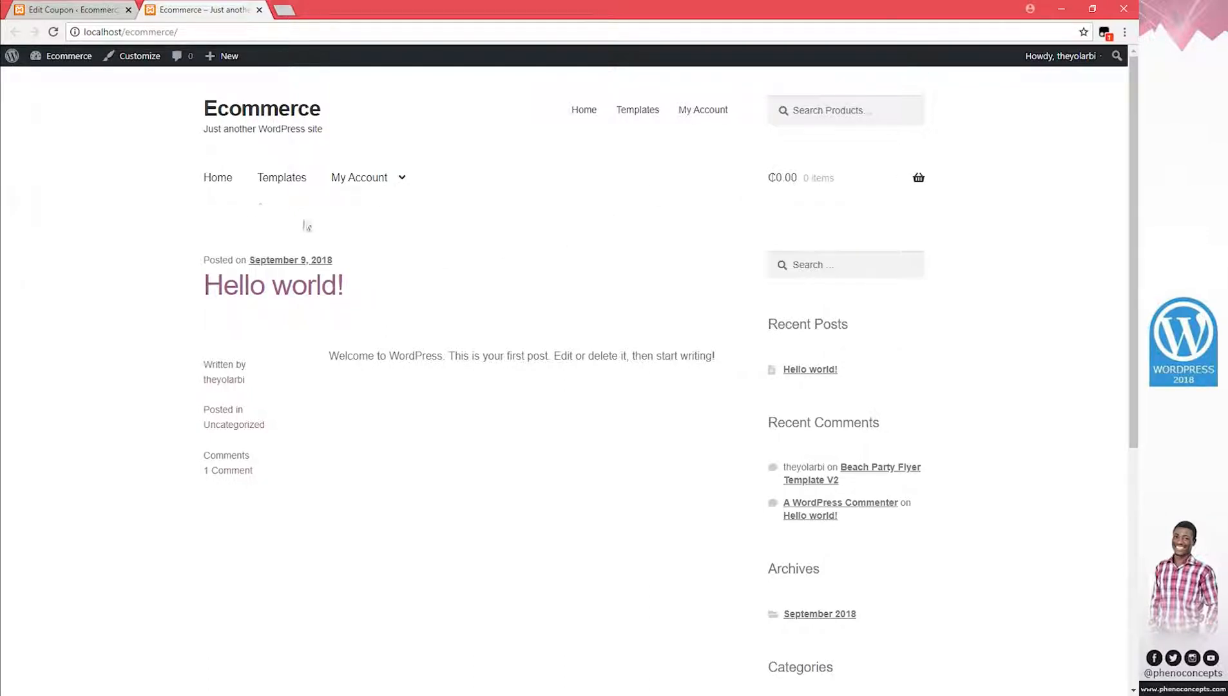
left_click(283, 188)
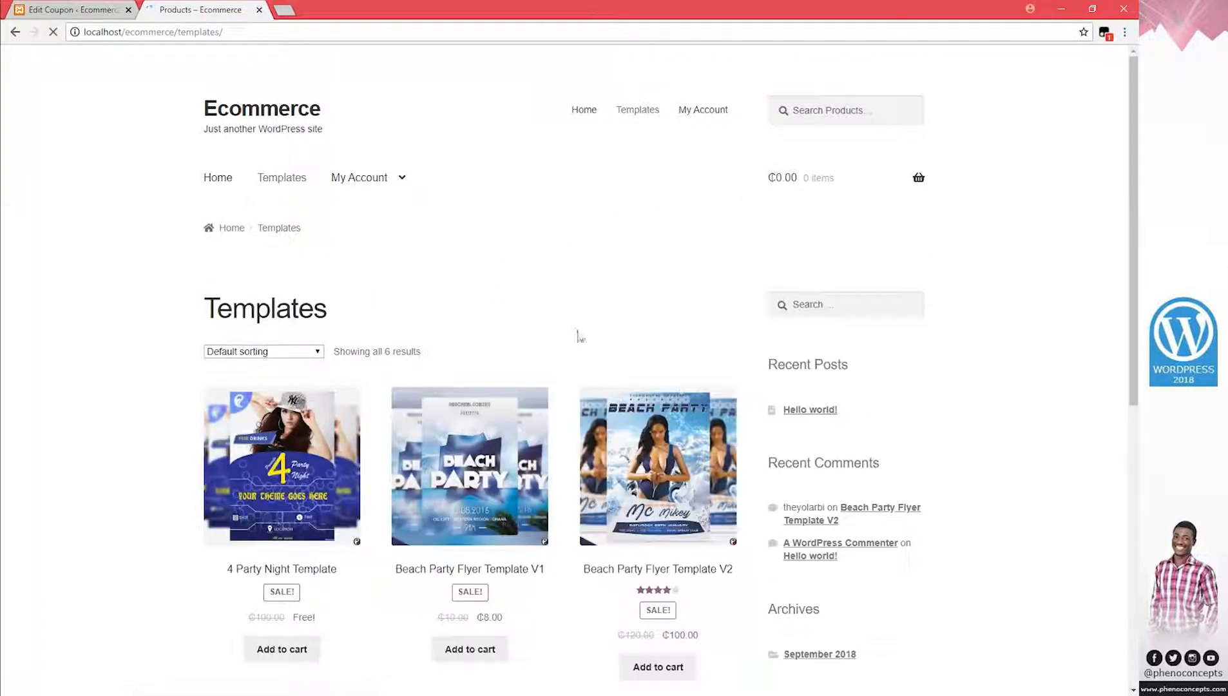
scroll(631, 294, "down", 3)
scroll(632, 295, "down", 4)
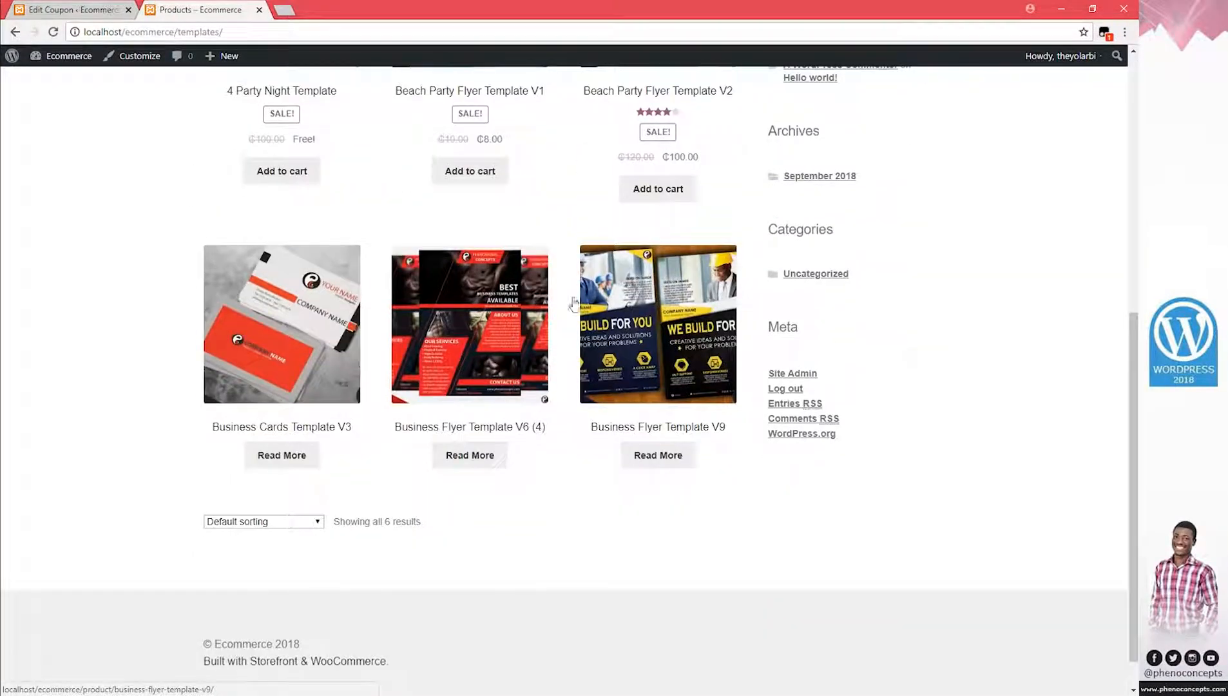
left_click(451, 348)
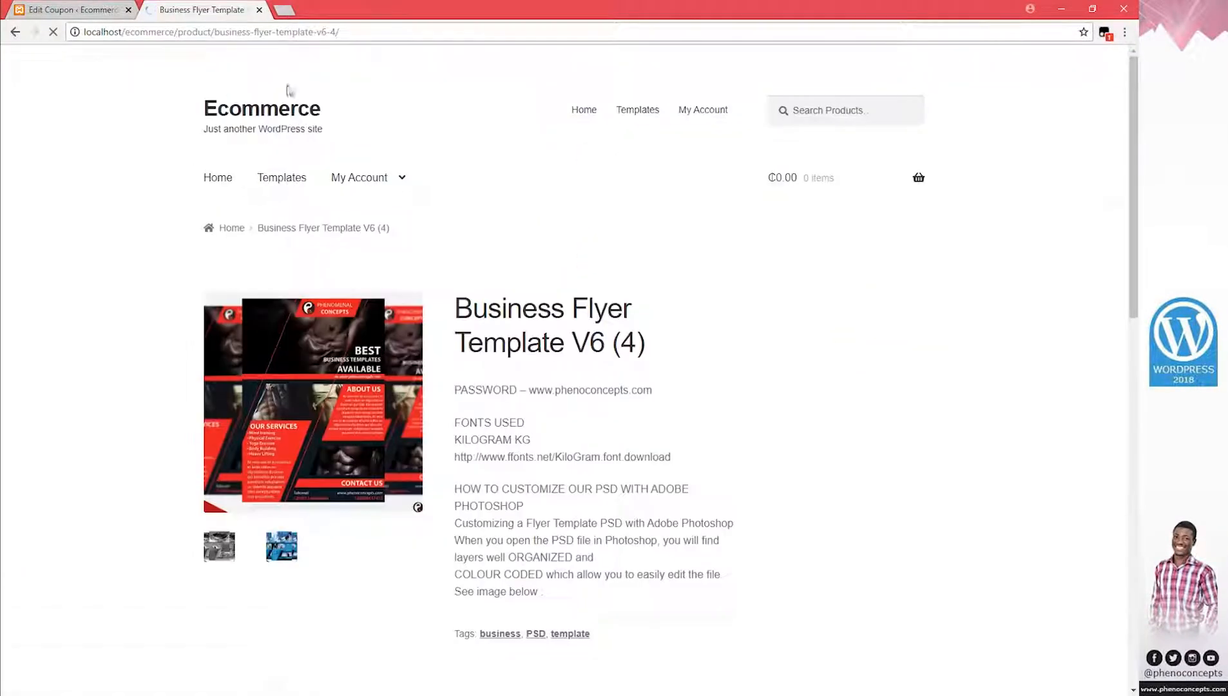
scroll(547, 405, "down", 1)
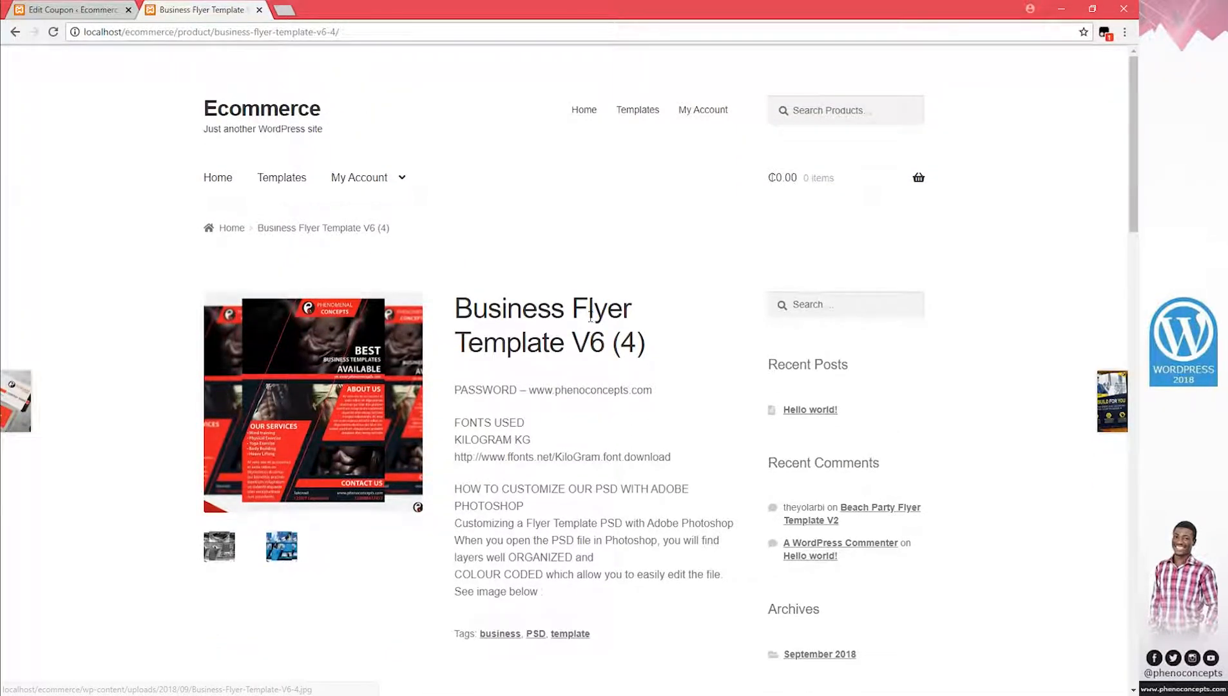
scroll(592, 357, "down", 1)
scroll(593, 363, "down", 6)
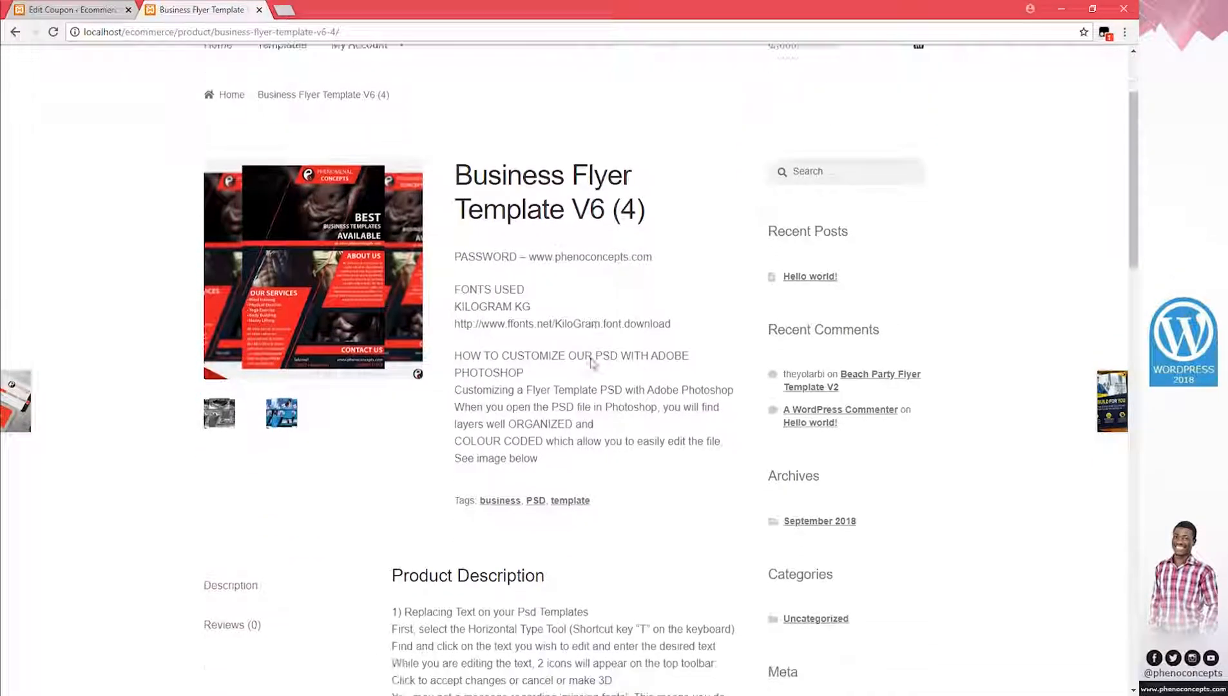
scroll(592, 359, "down", 10)
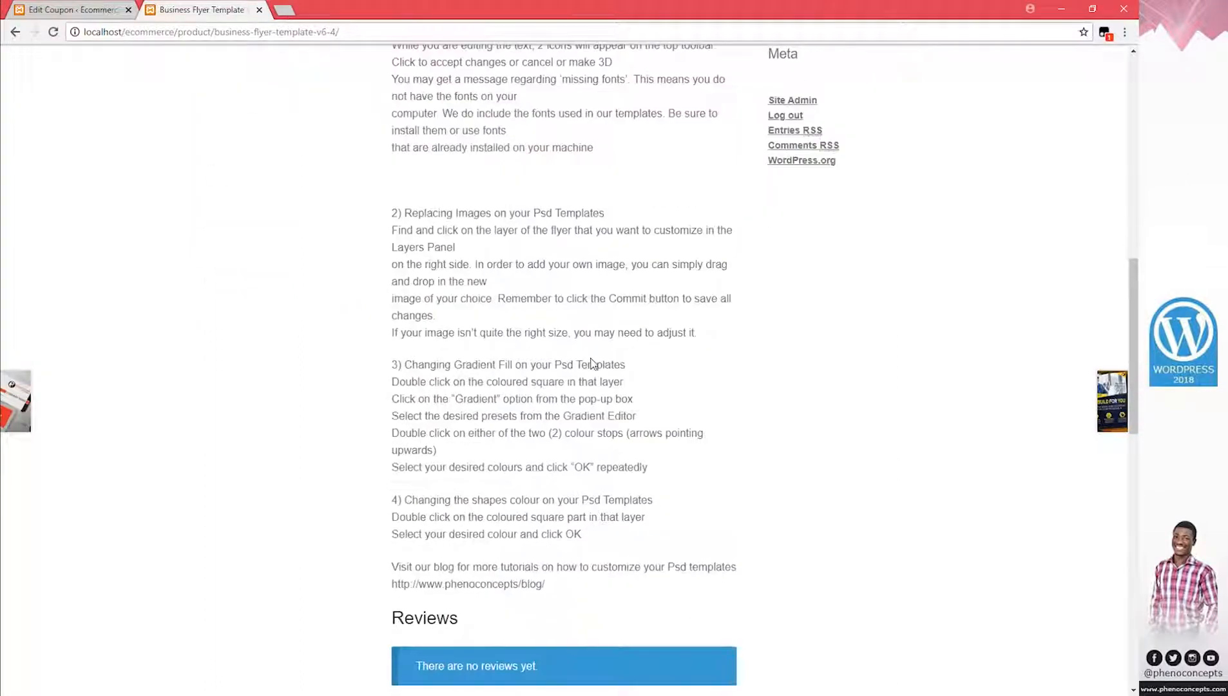
scroll(596, 358, "up", 11)
scroll(596, 358, "up", 6)
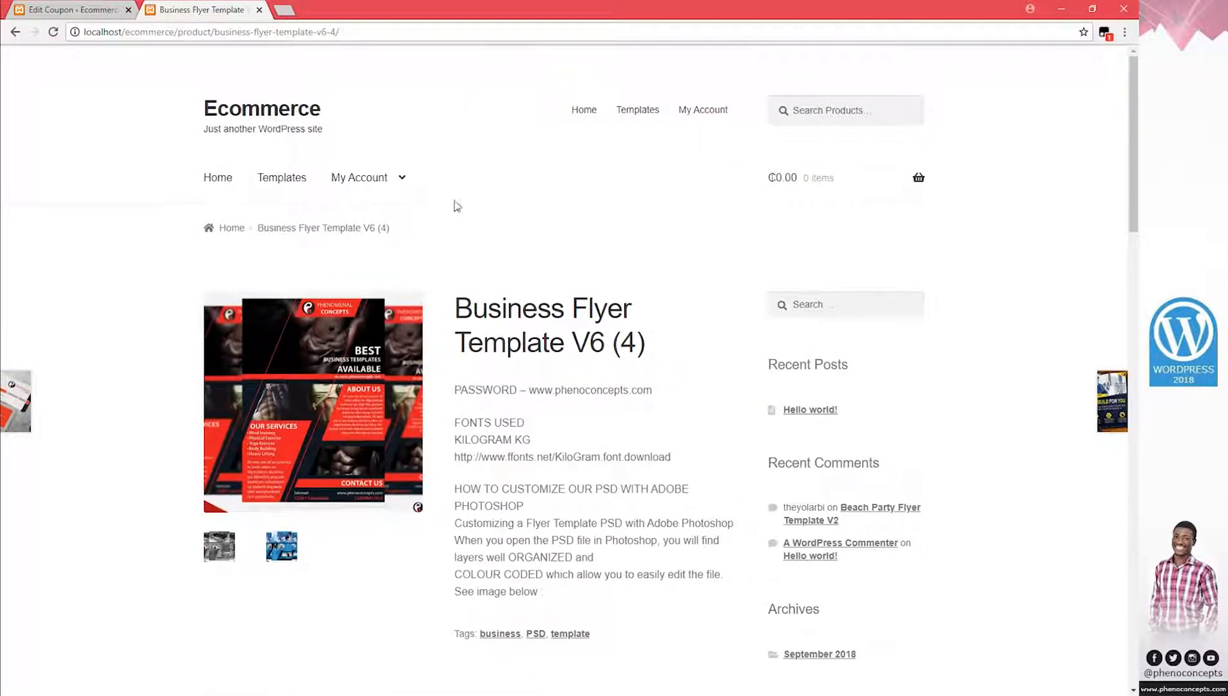
View Beach Party Flyer Template V1, then add Beach Party Flyer Template V2 to the cart
left_click(294, 187)
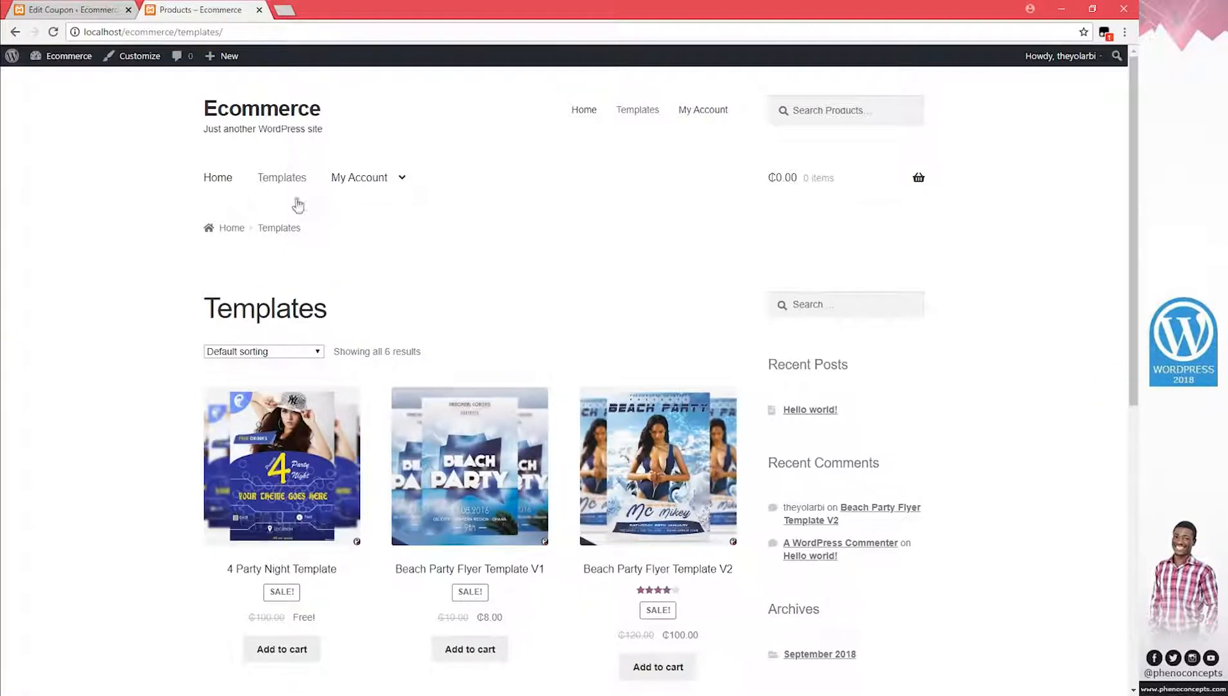
scroll(400, 570, "down", 2)
left_click(450, 322)
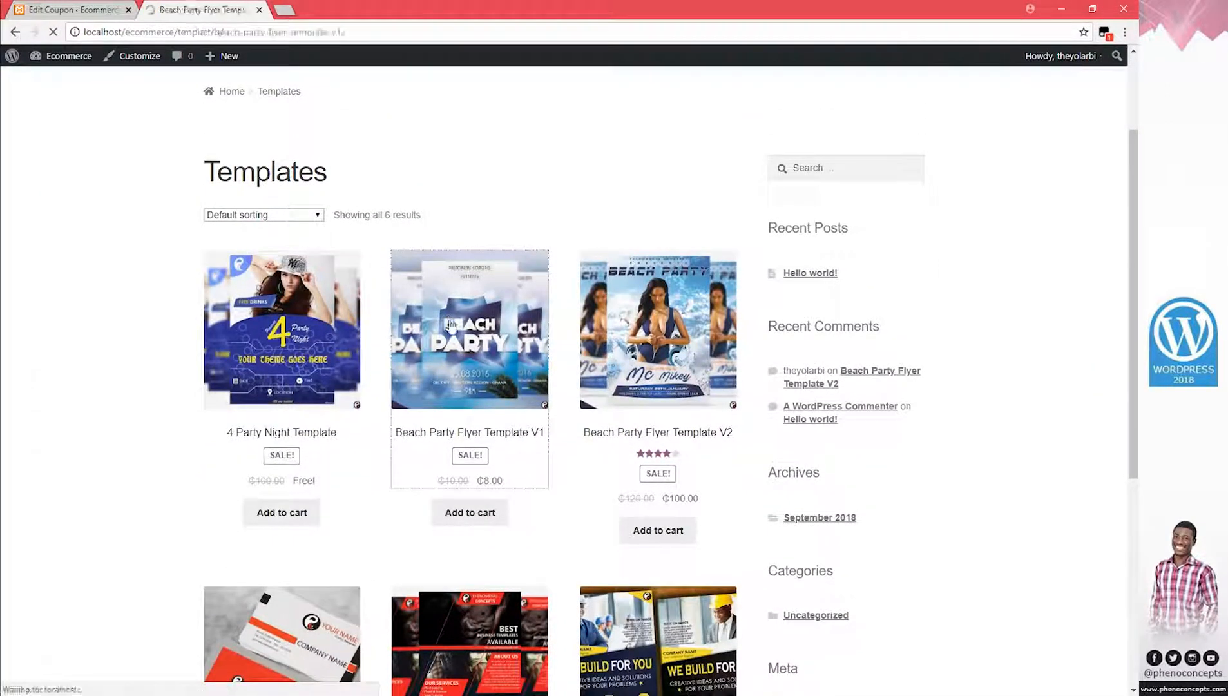
left_click(16, 32)
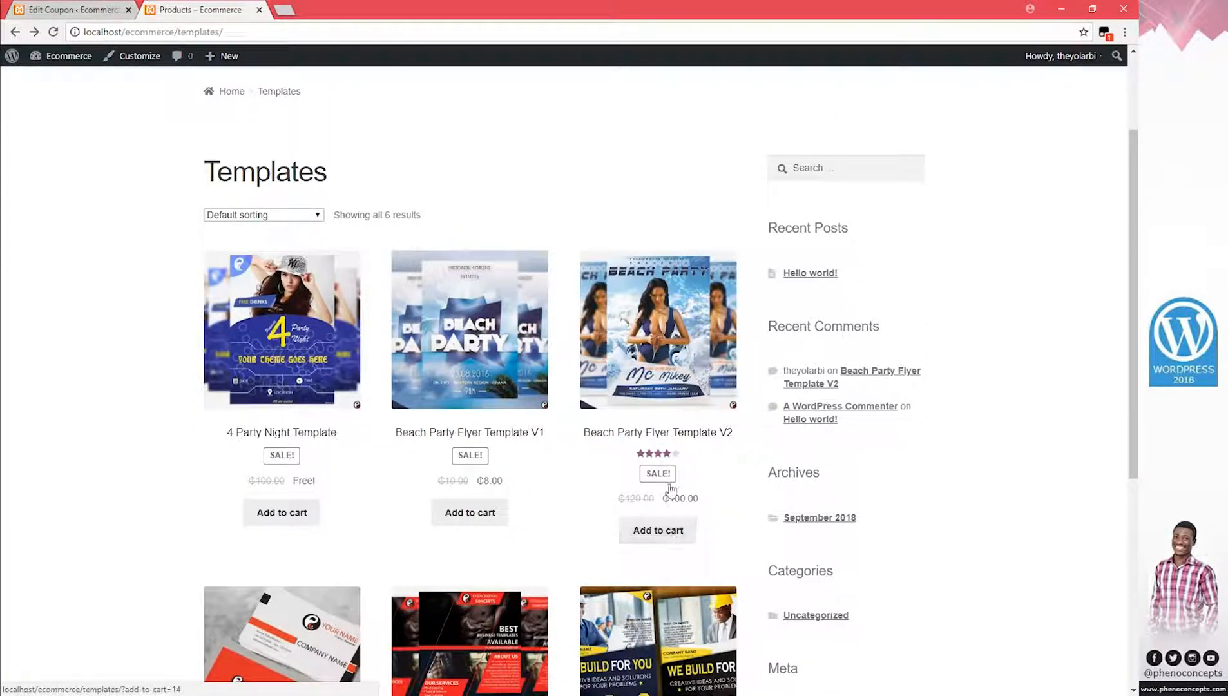
left_click(666, 339)
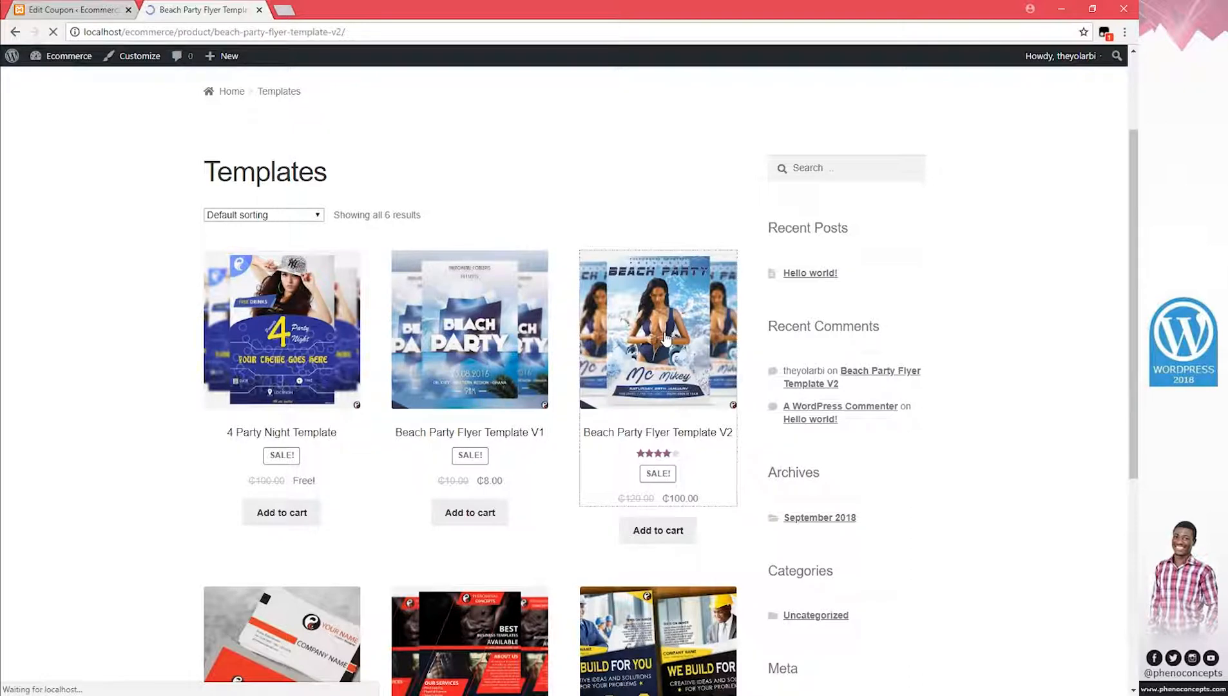
scroll(524, 515, "down", 2)
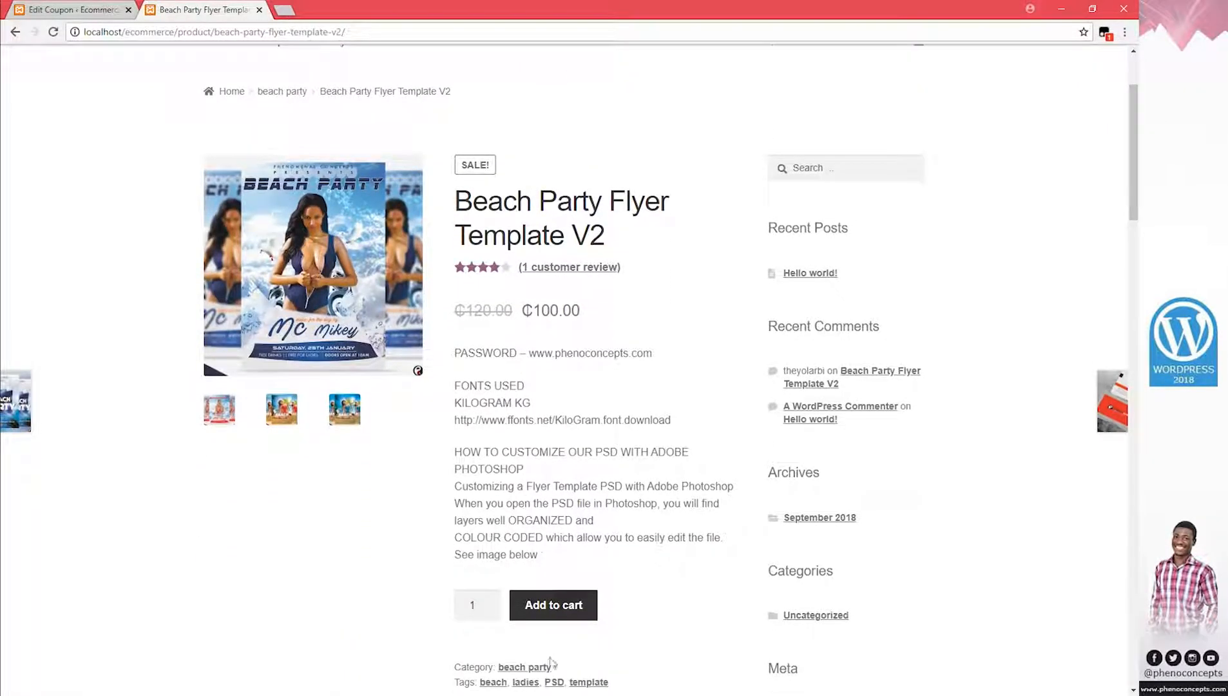
left_click(558, 613)
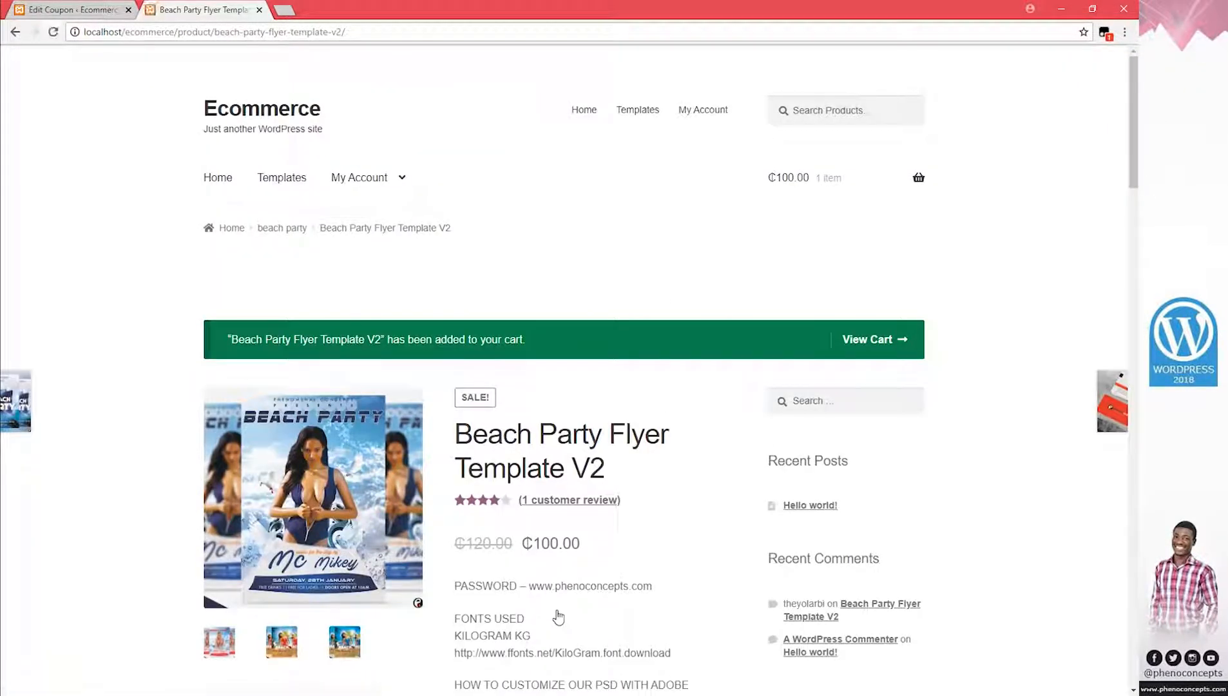
Open the ₵100.00 cart, step into checkout and back, and return to the coupon editor
left_click(902, 345)
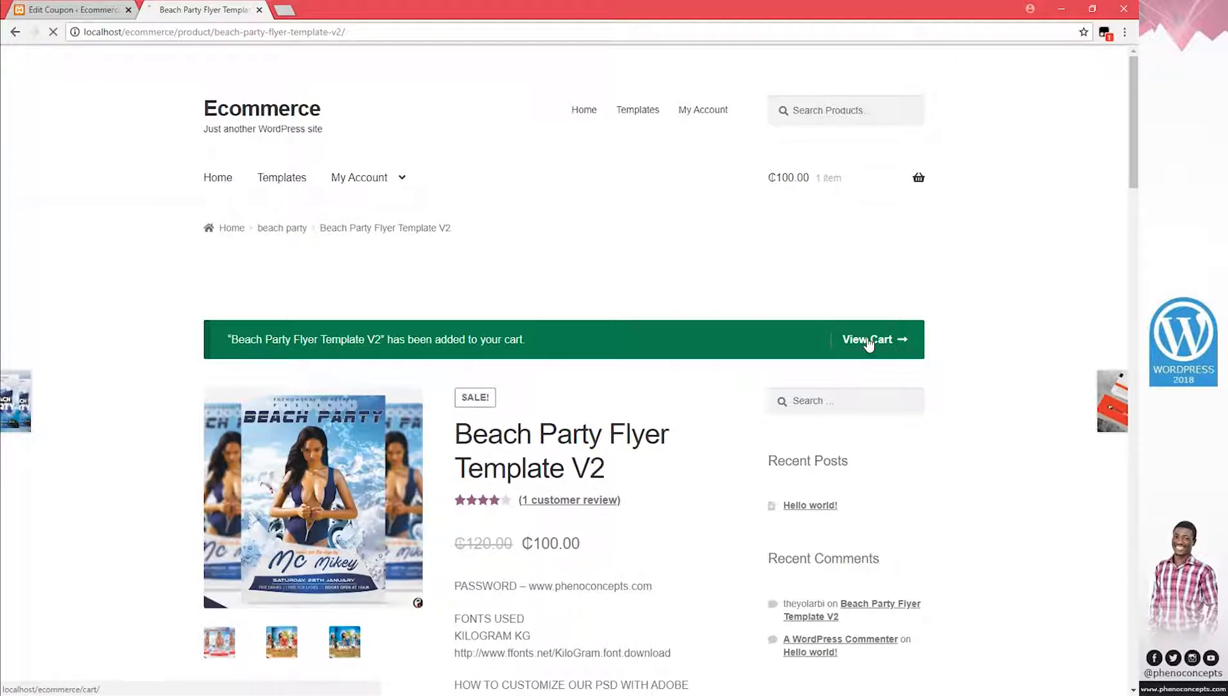
scroll(694, 479, "down", 4)
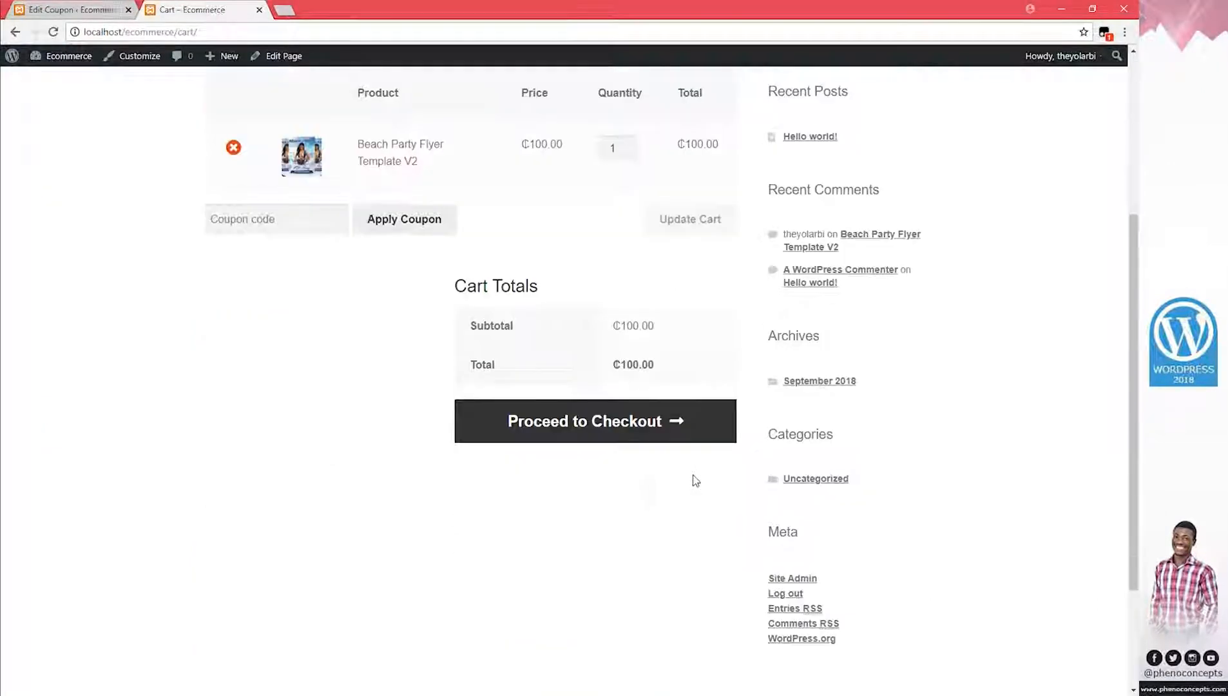
left_click(598, 424)
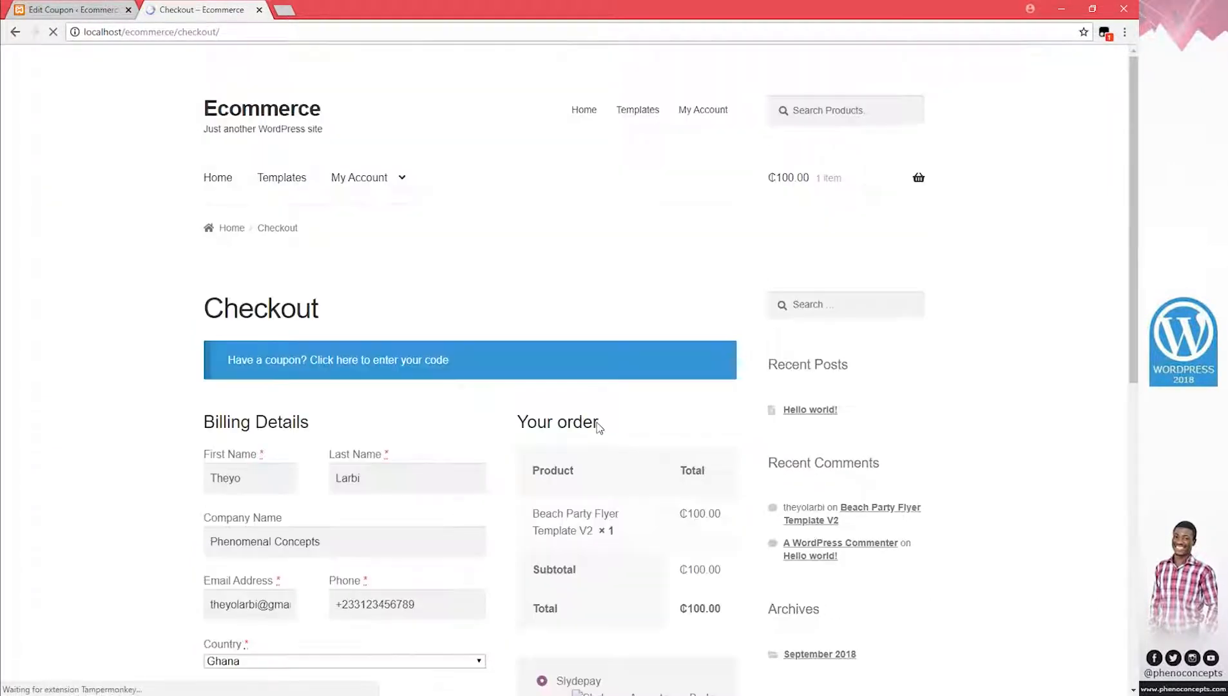
left_click(12, 37)
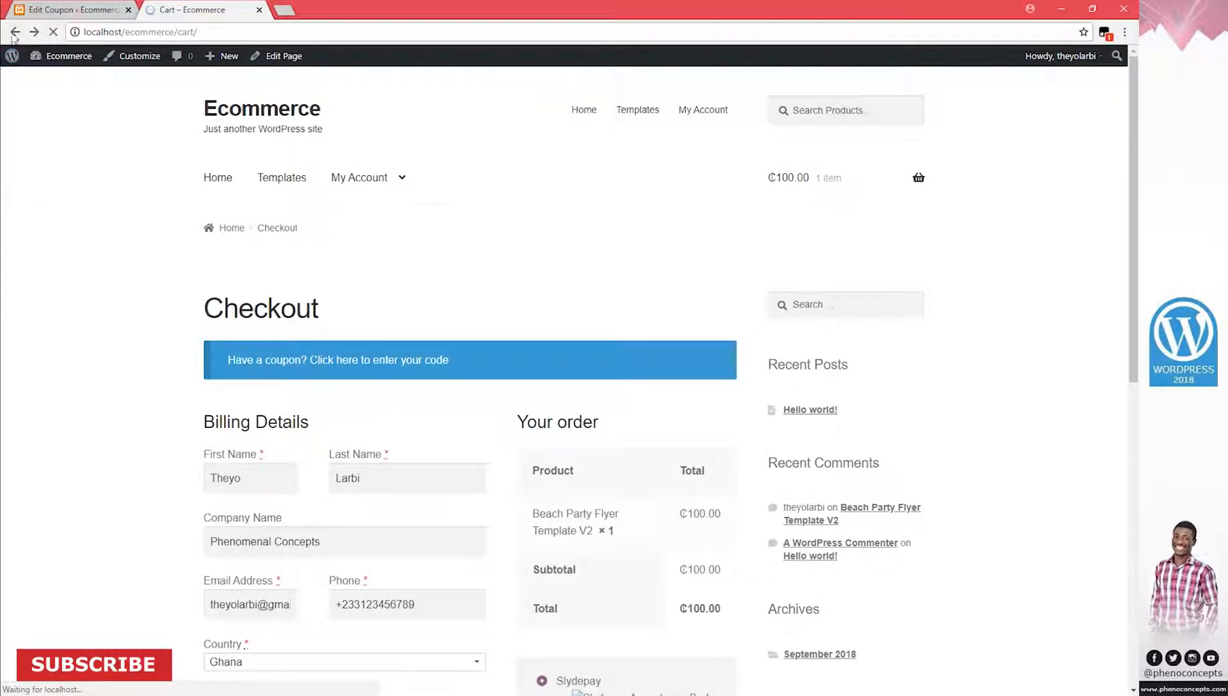
left_click(228, 218)
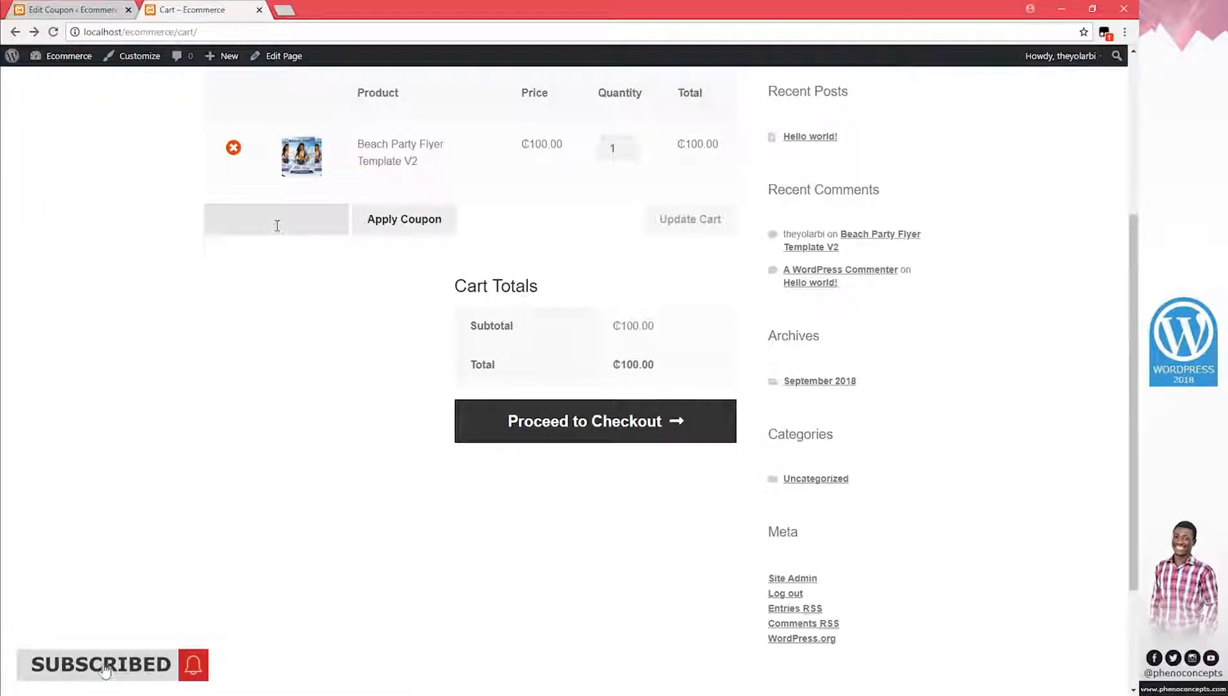
scroll(276, 225, "up", 2)
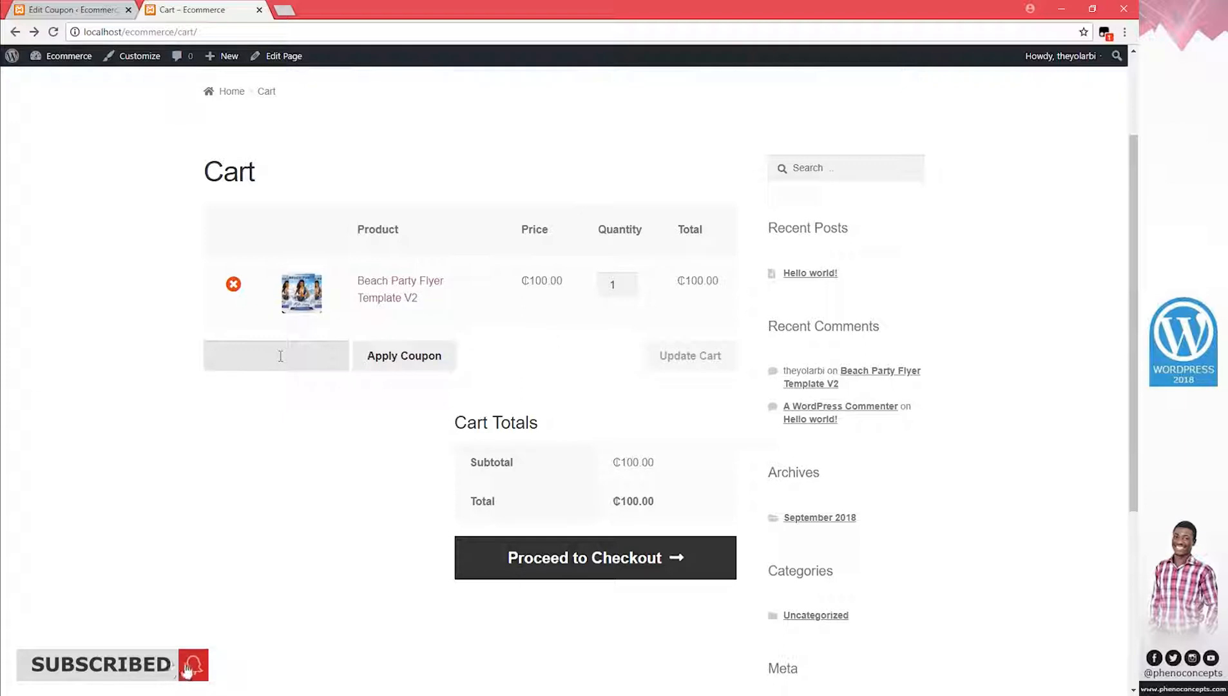
left_click(69, 10)
left_click(220, 161)
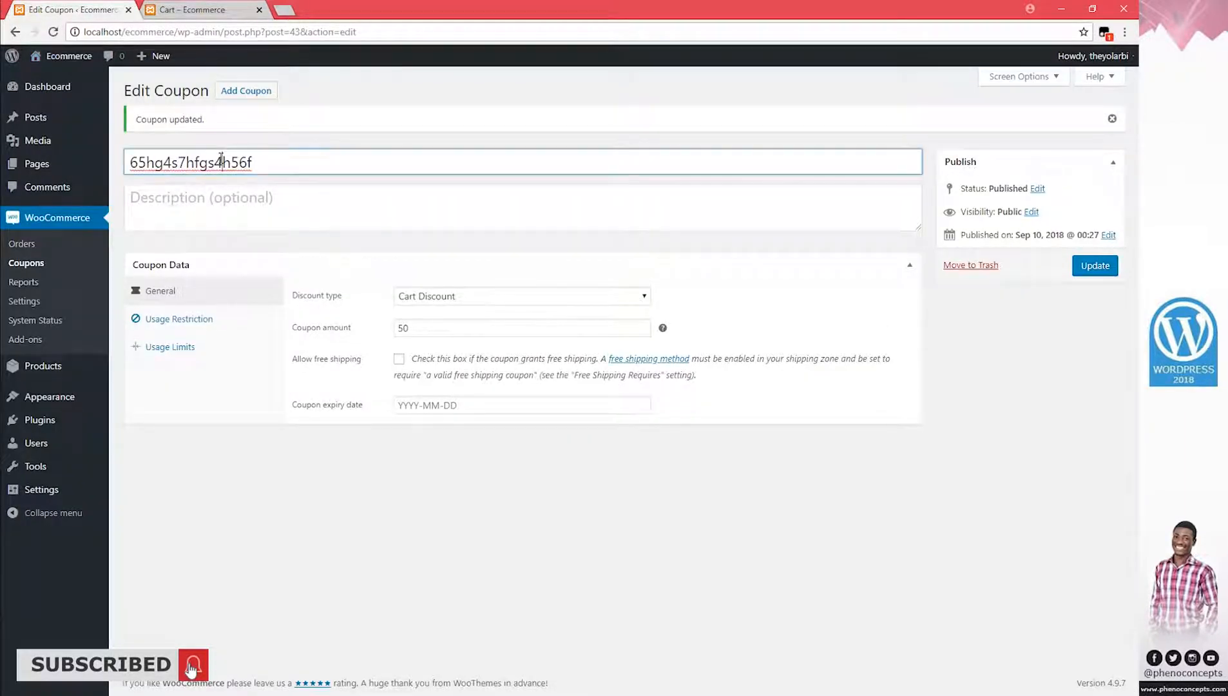
Copy the coupon code into the cart's Coupon code field and apply it
double_click(221, 161)
right_click(220, 160)
left_click(247, 241)
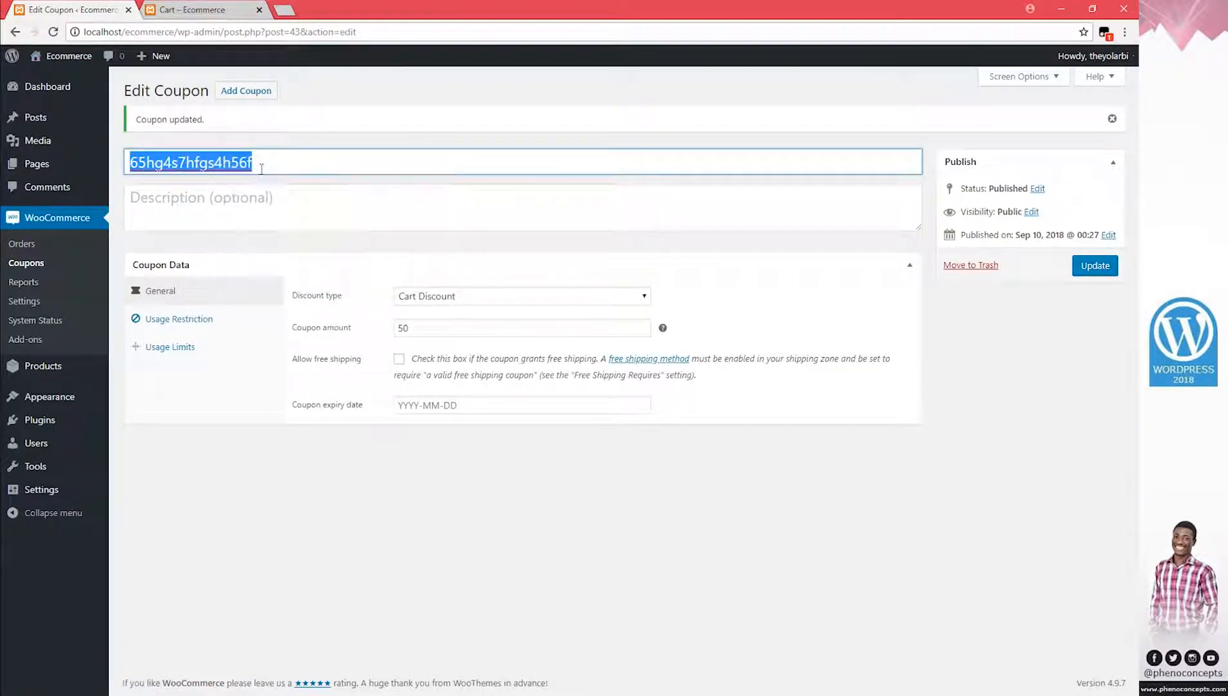
left_click(192, 9)
left_click(261, 357)
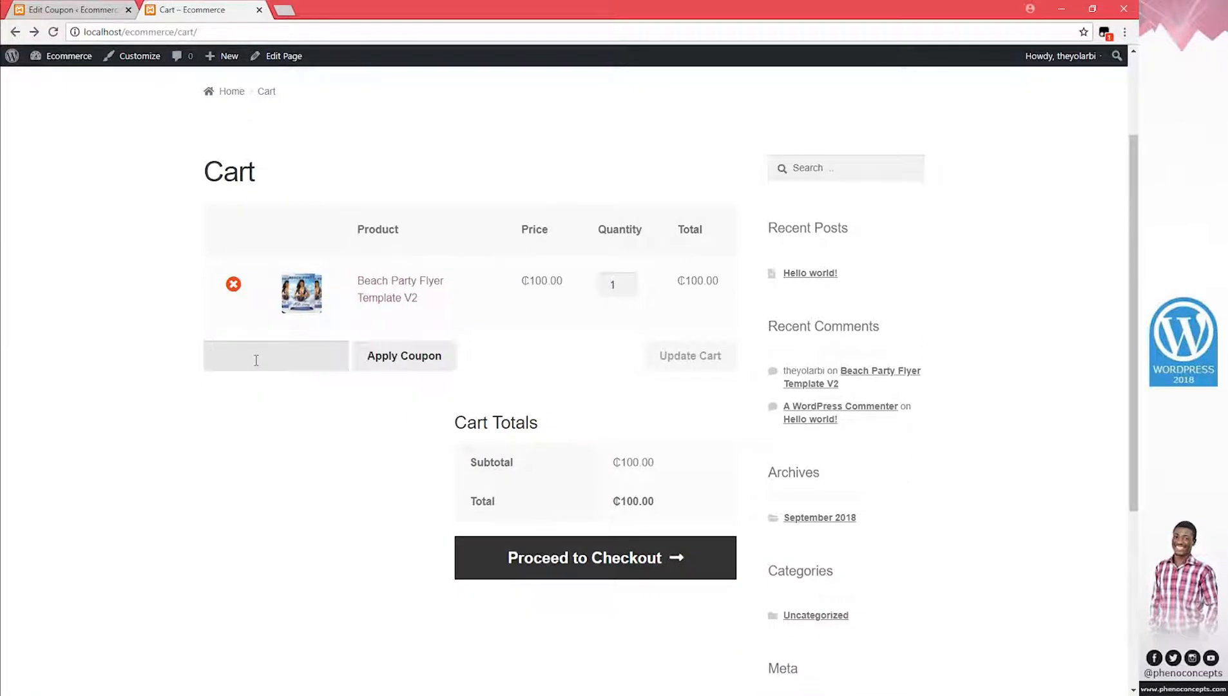
right_click(256, 360)
left_click(315, 447)
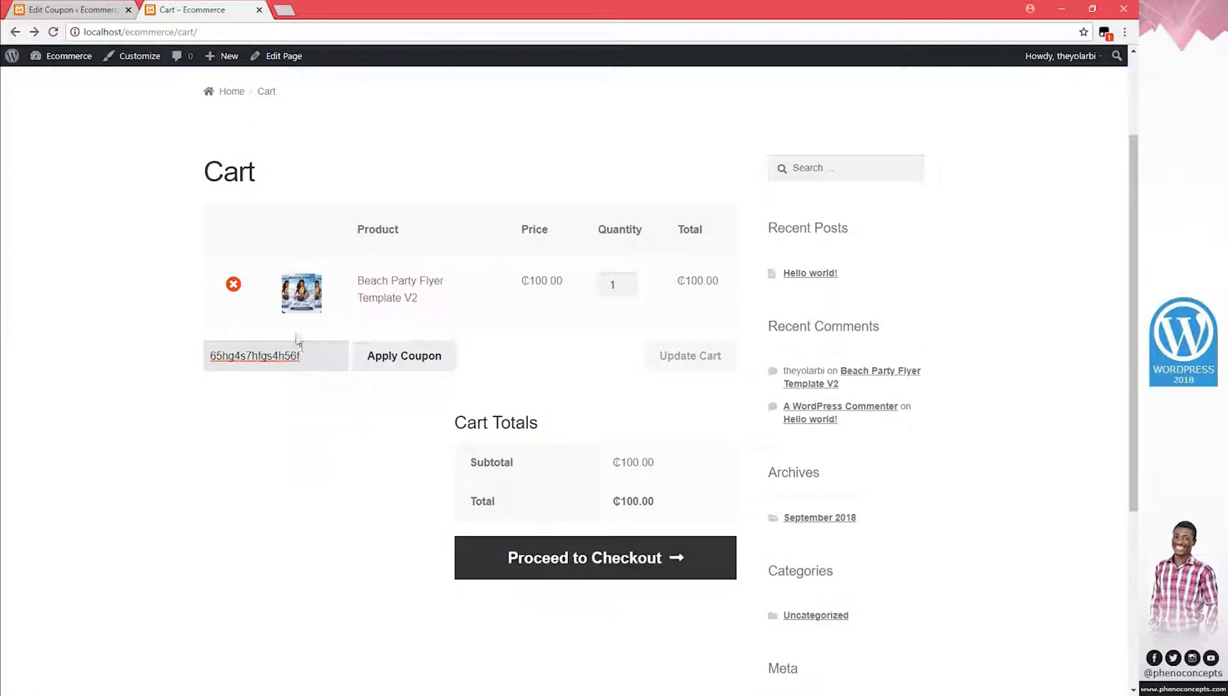
left_click_drag(298, 355, 178, 358)
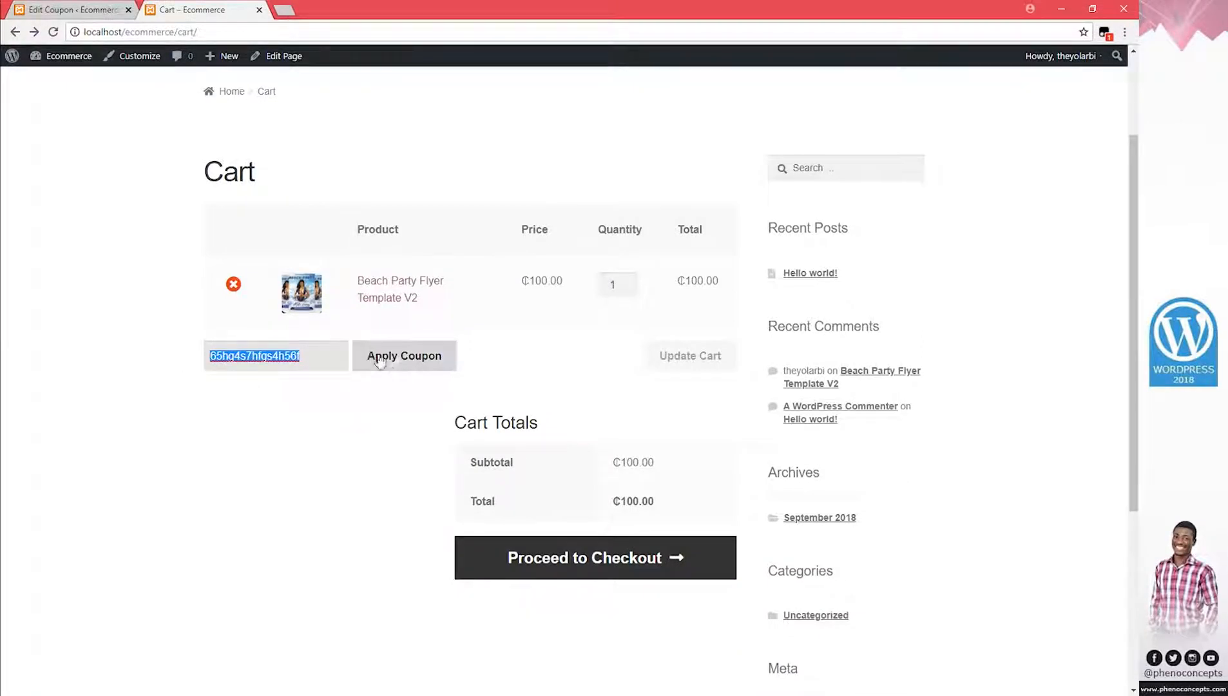
left_click(405, 359)
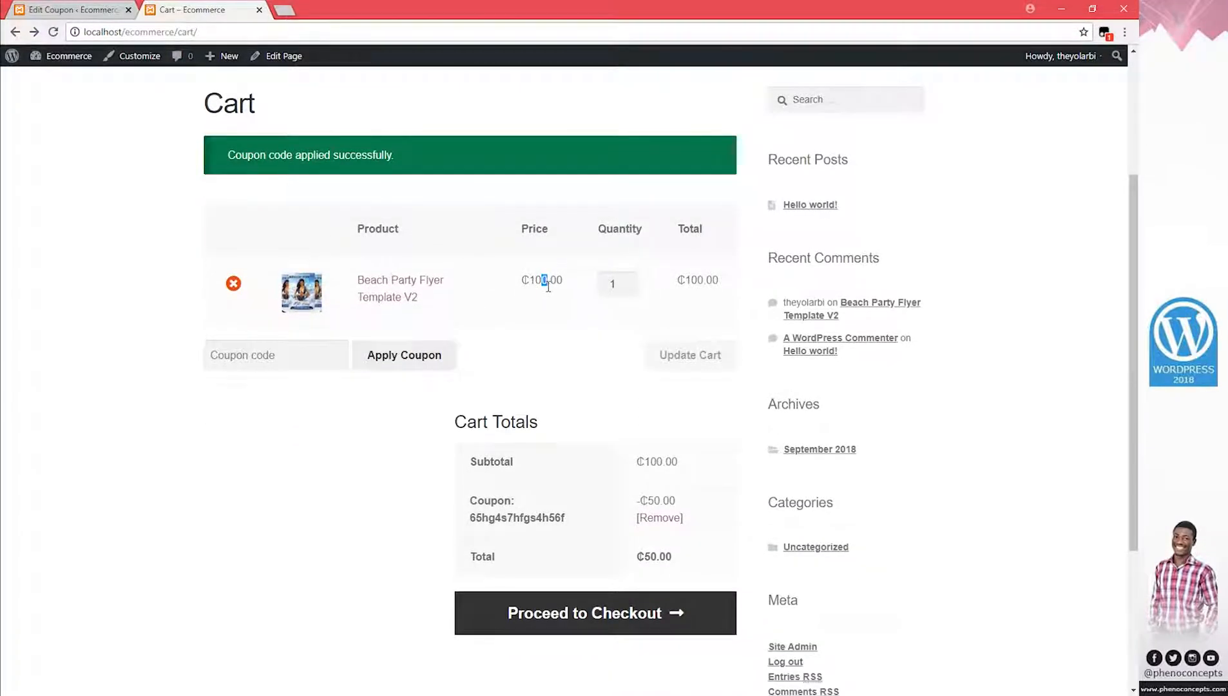
Verify the cart shows the ₵50.00 coupon discount and the applied code
scroll(602, 402, "down", 2)
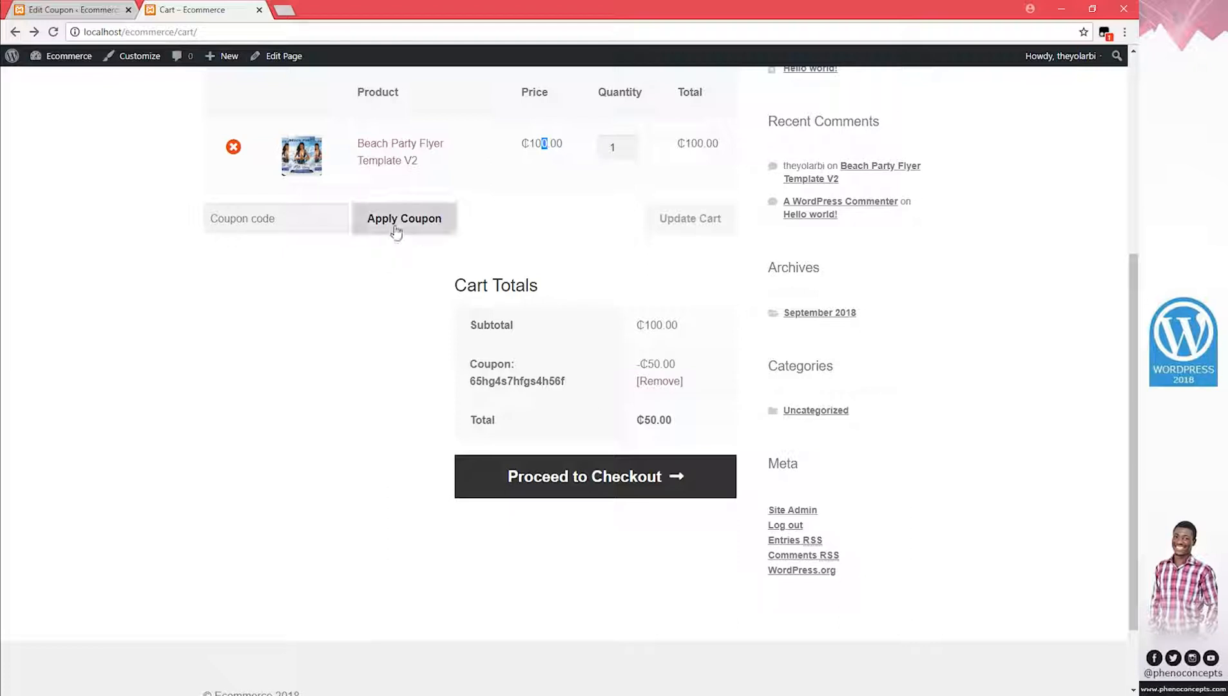
left_click(646, 365)
left_click_drag(654, 365, 683, 367)
left_click(684, 367)
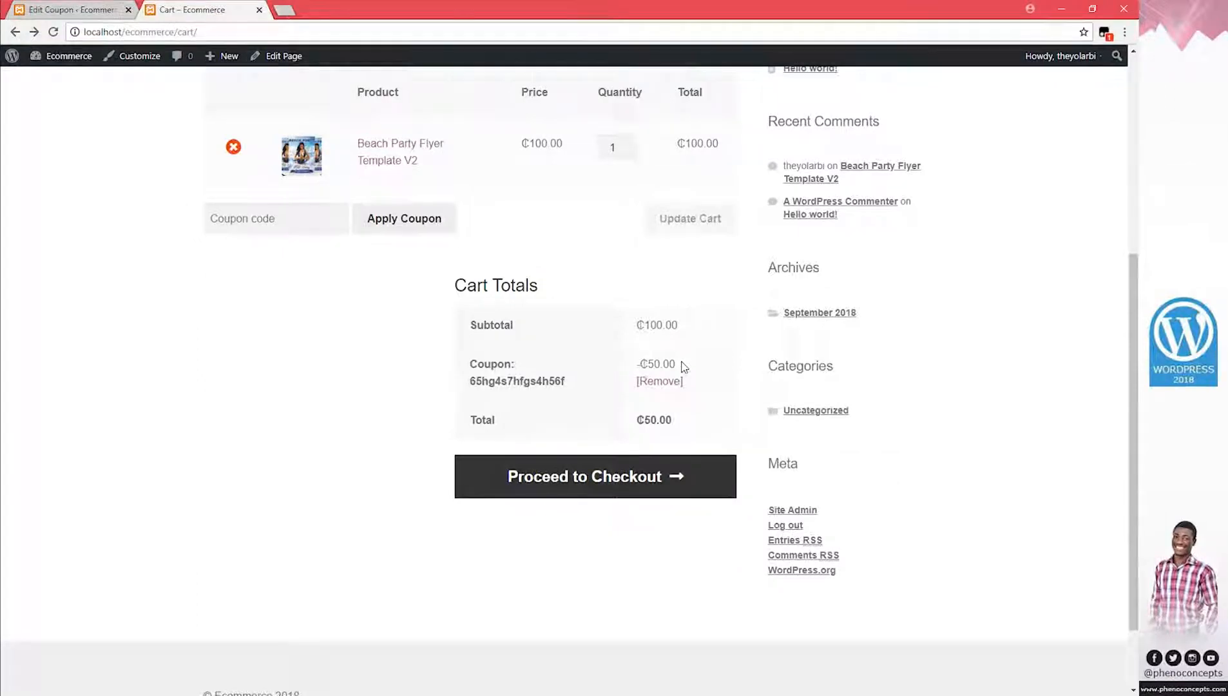
scroll(682, 365, "up", 1)
mouse_move(563, 455)
left_mouse_down()
mouse_move(491, 460)
mouse_move(549, 455)
left_mouse_up()
left_click(194, 203)
left_click(82, 9)
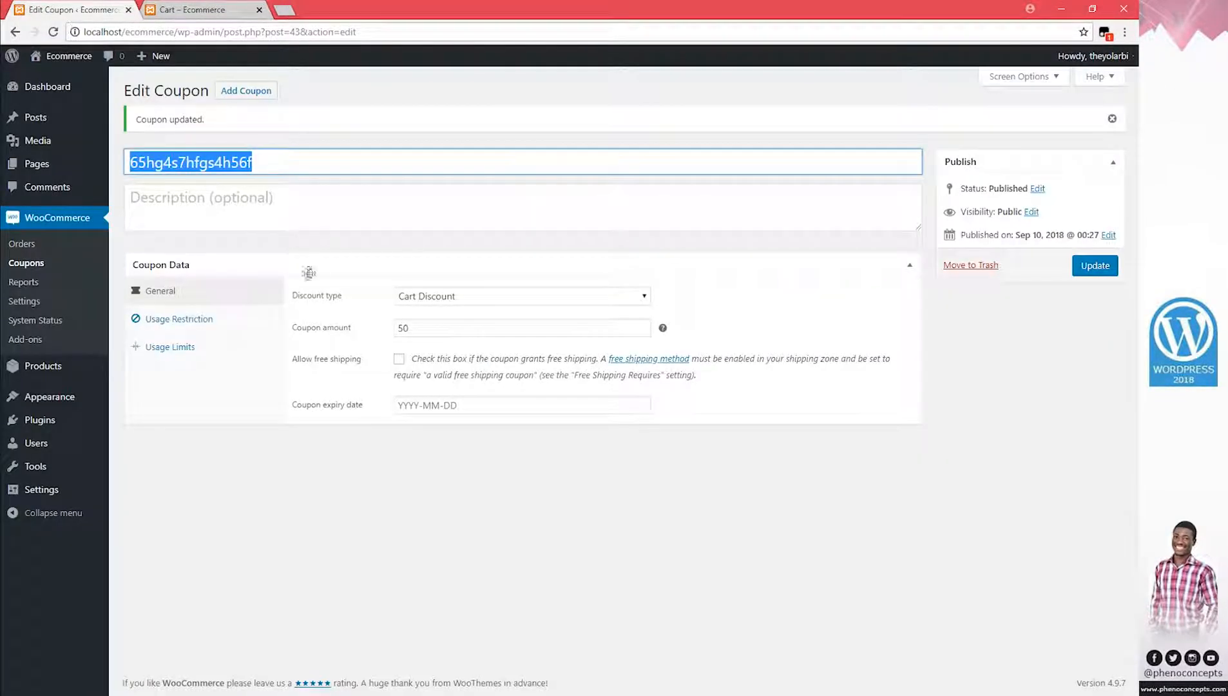
Raise the coupon amount to 90 and reload the cart to see the ₵10.00 total
double_click(416, 328)
type("90")
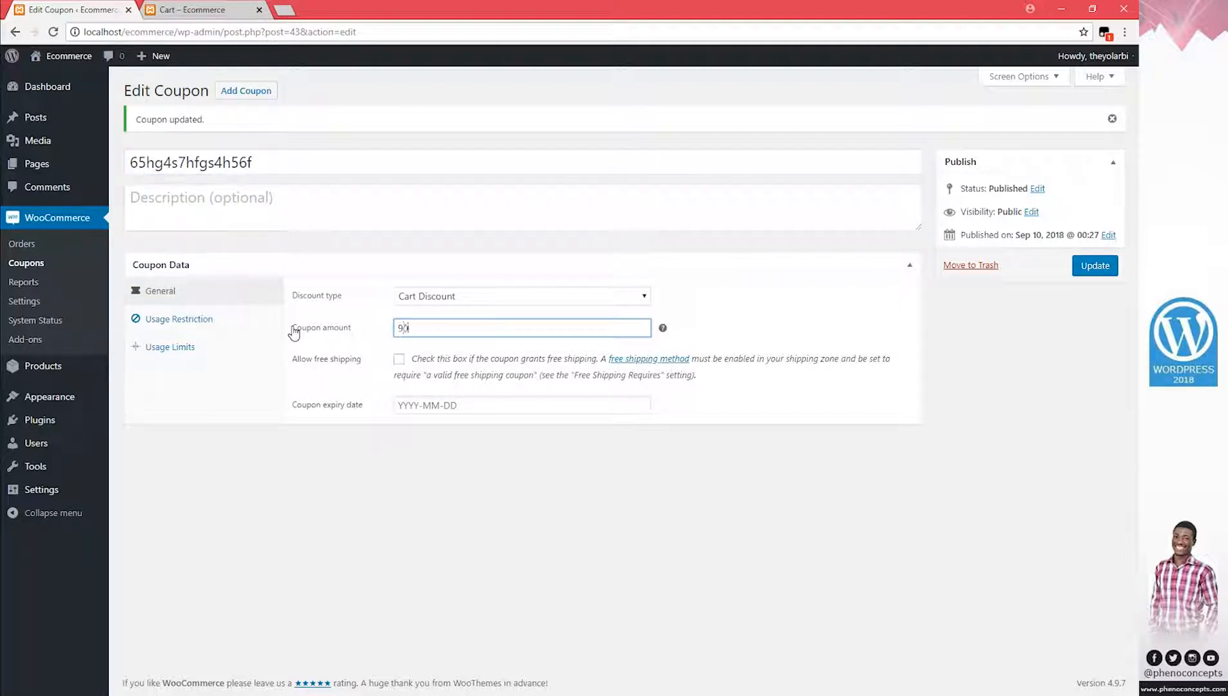
left_click(1089, 267)
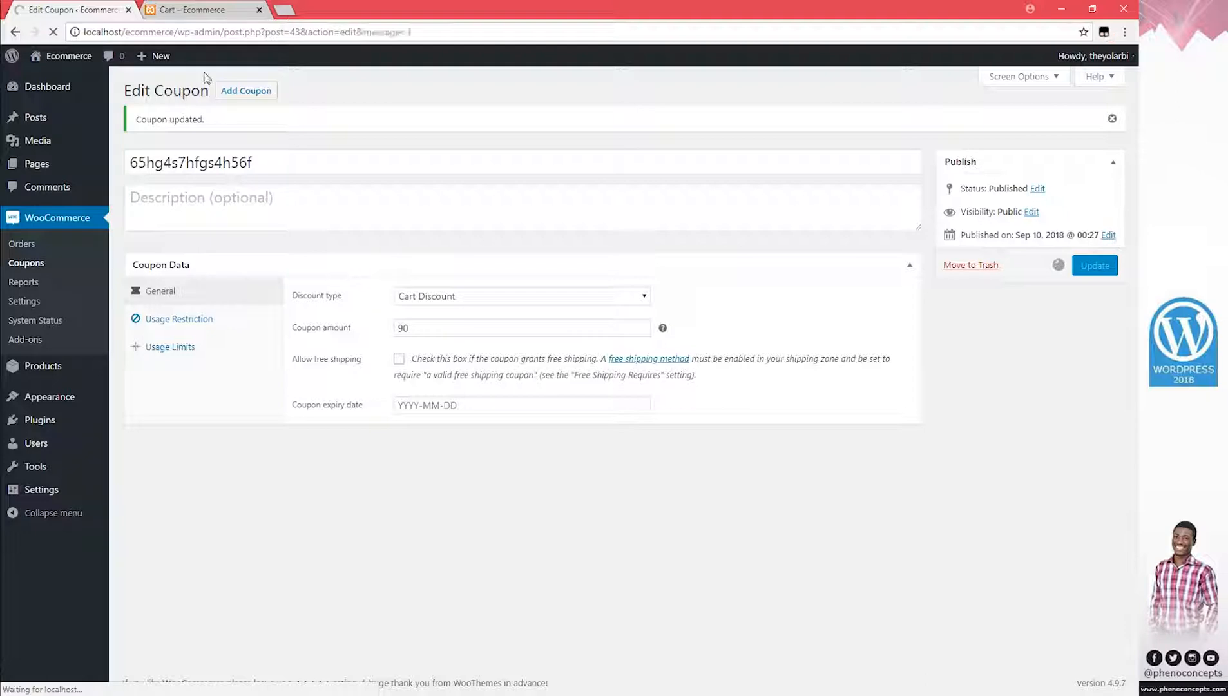
left_click(206, 12)
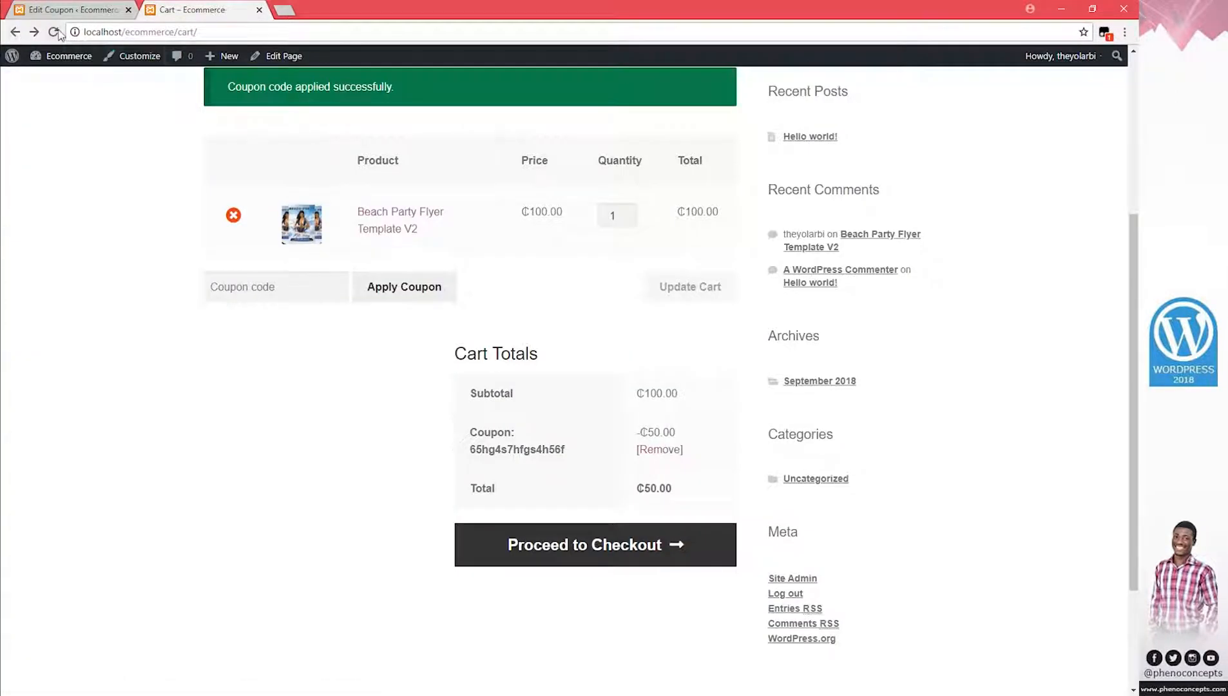
left_click(53, 31)
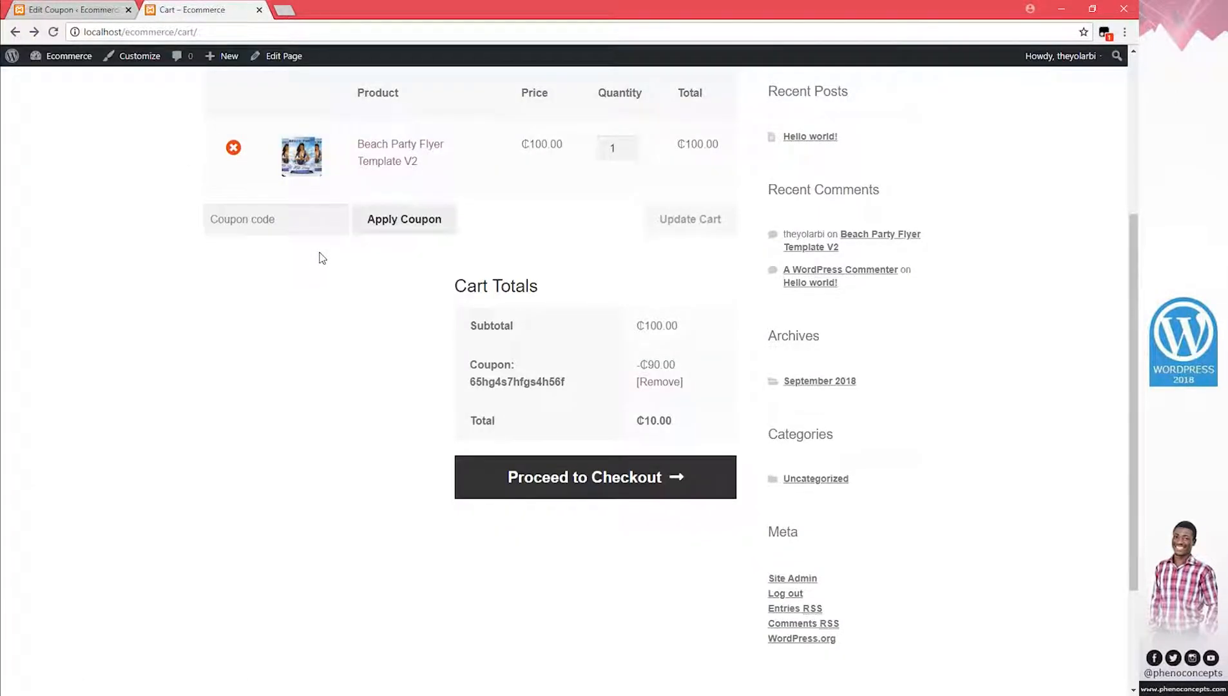
scroll(477, 413, "up", 1)
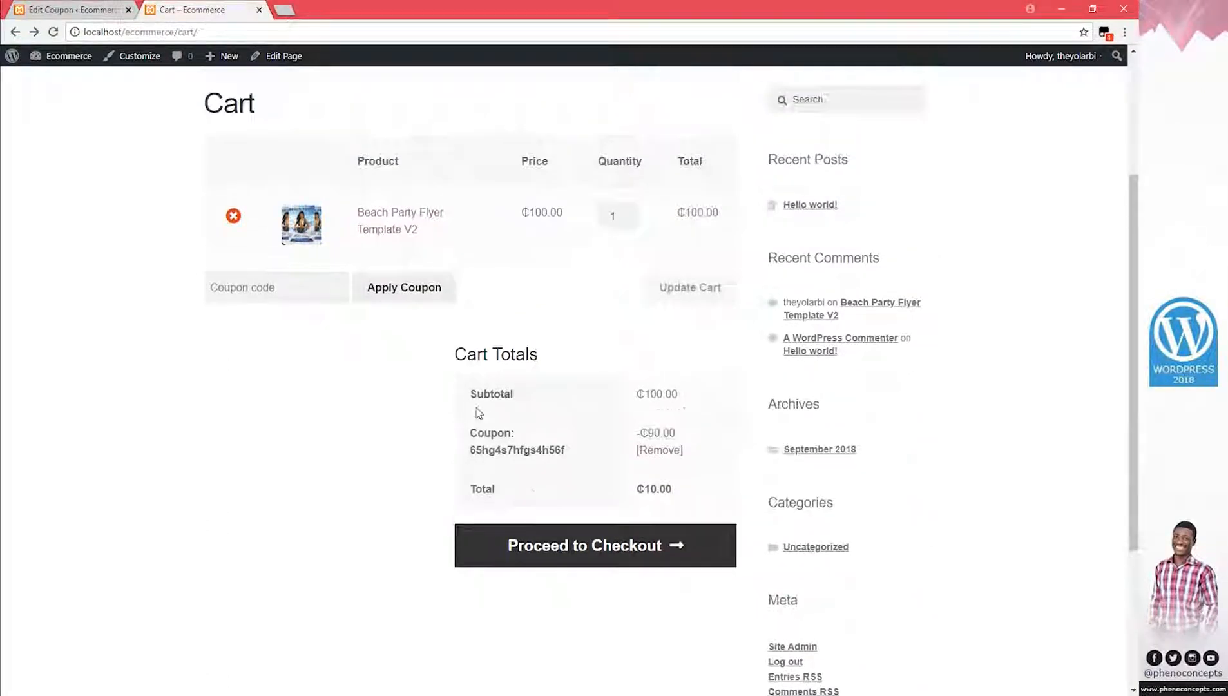
scroll(580, 400, "down", 1)
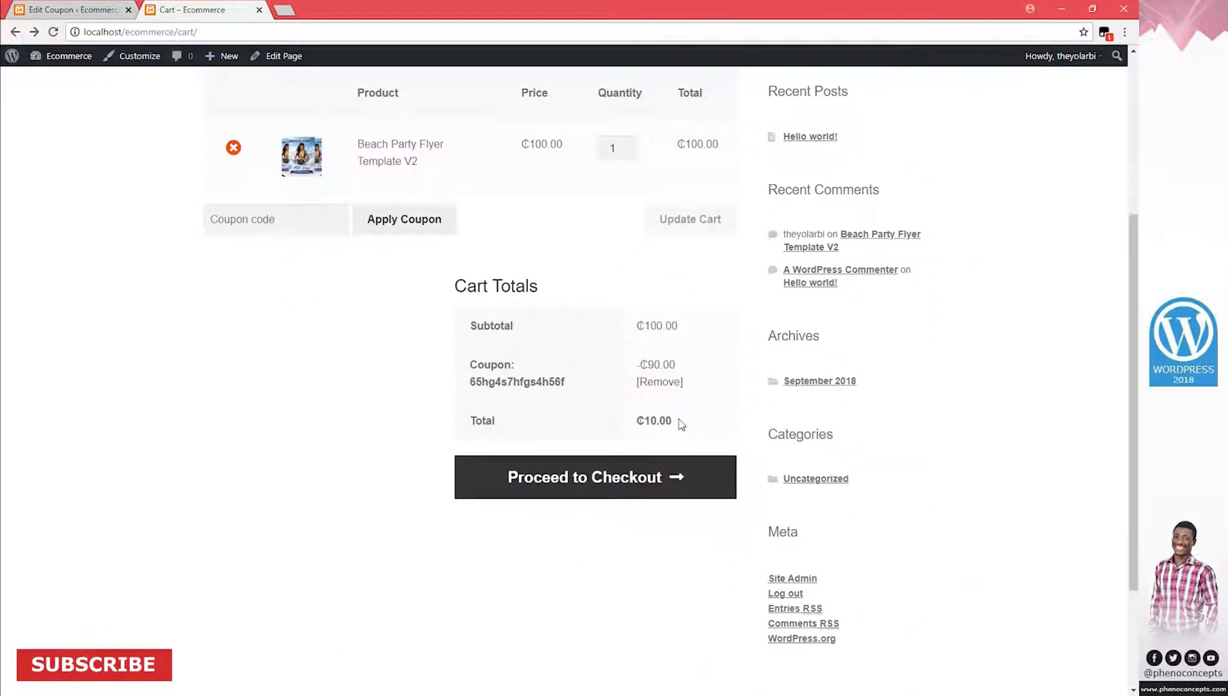
mouse_move(678, 422)
left_mouse_down()
mouse_move(602, 424)
mouse_move(687, 421)
left_mouse_up()
left_click_drag(636, 326, 685, 327)
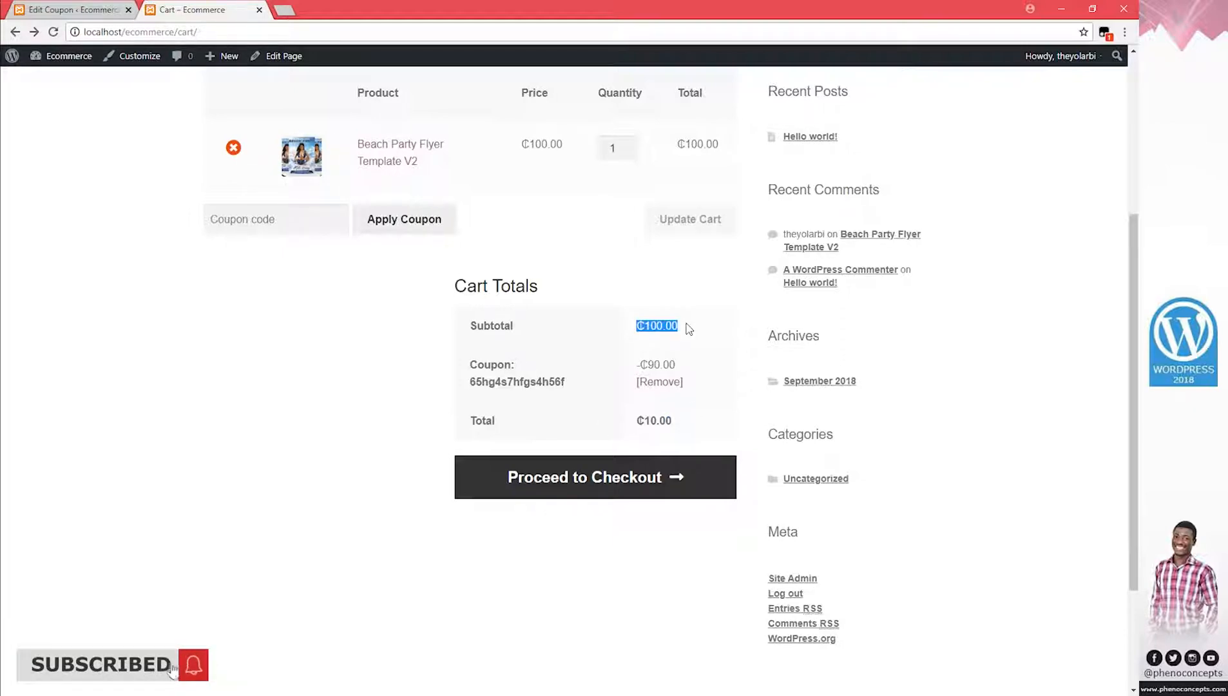
left_click(688, 328)
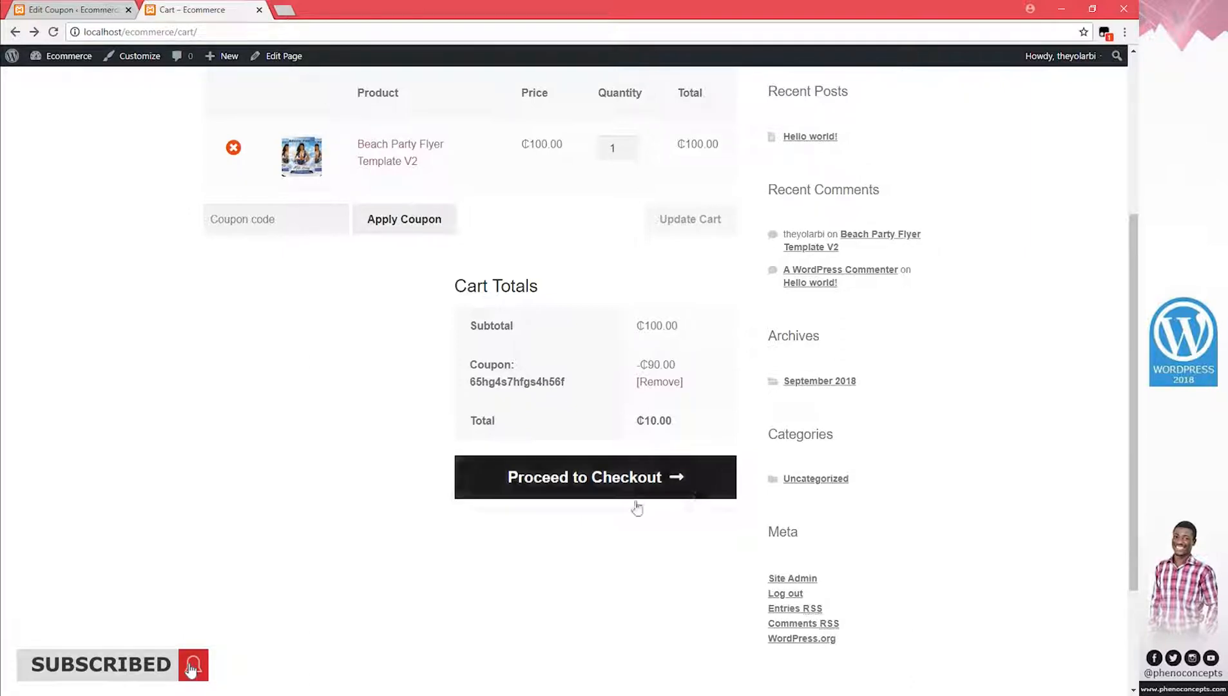
Proceed to checkout and confirm the ₵10.00 order total
left_click(599, 494)
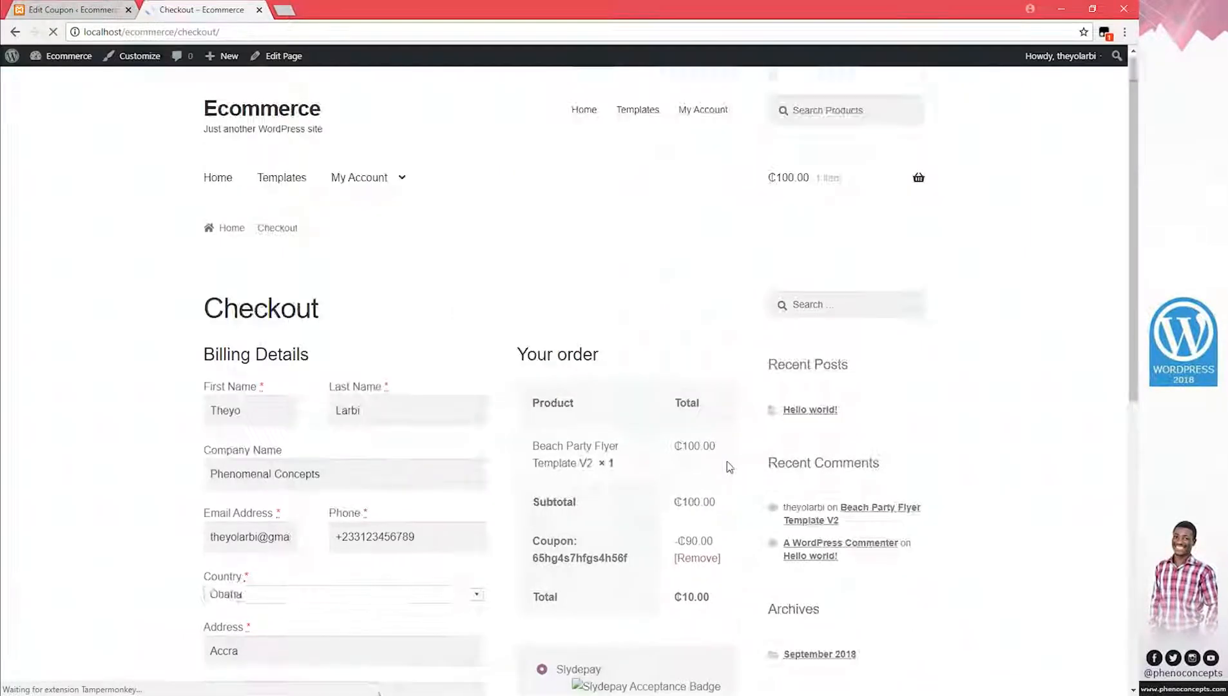
scroll(479, 464, "down", 3)
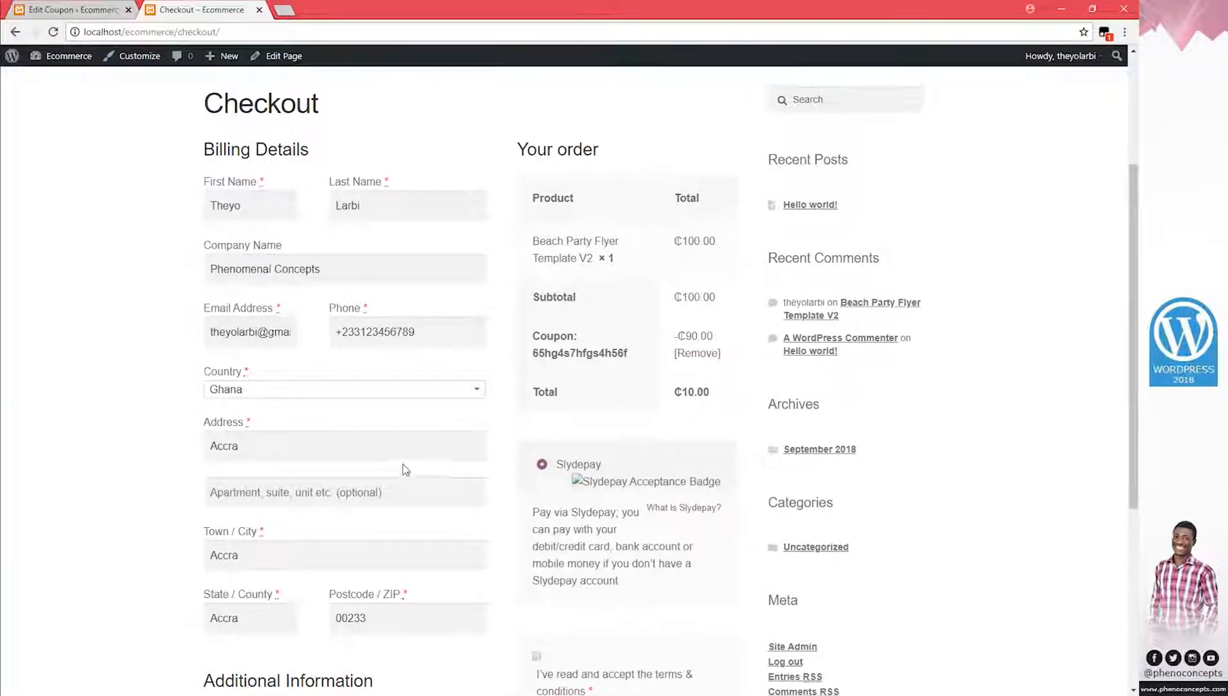
scroll(403, 469, "down", 1)
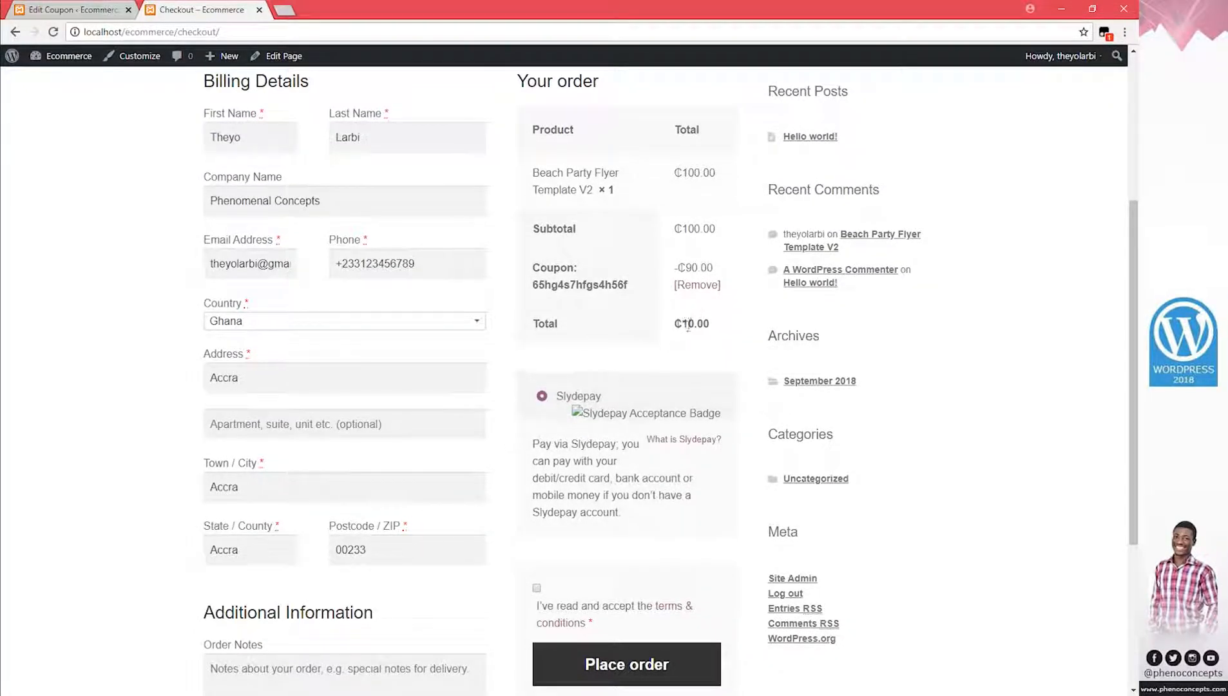
left_click_drag(688, 322, 713, 331)
left_click(713, 332)
Go back to the coupon editor and open the Coupons list with the 90 Cart Discount coupon
left_click(16, 10)
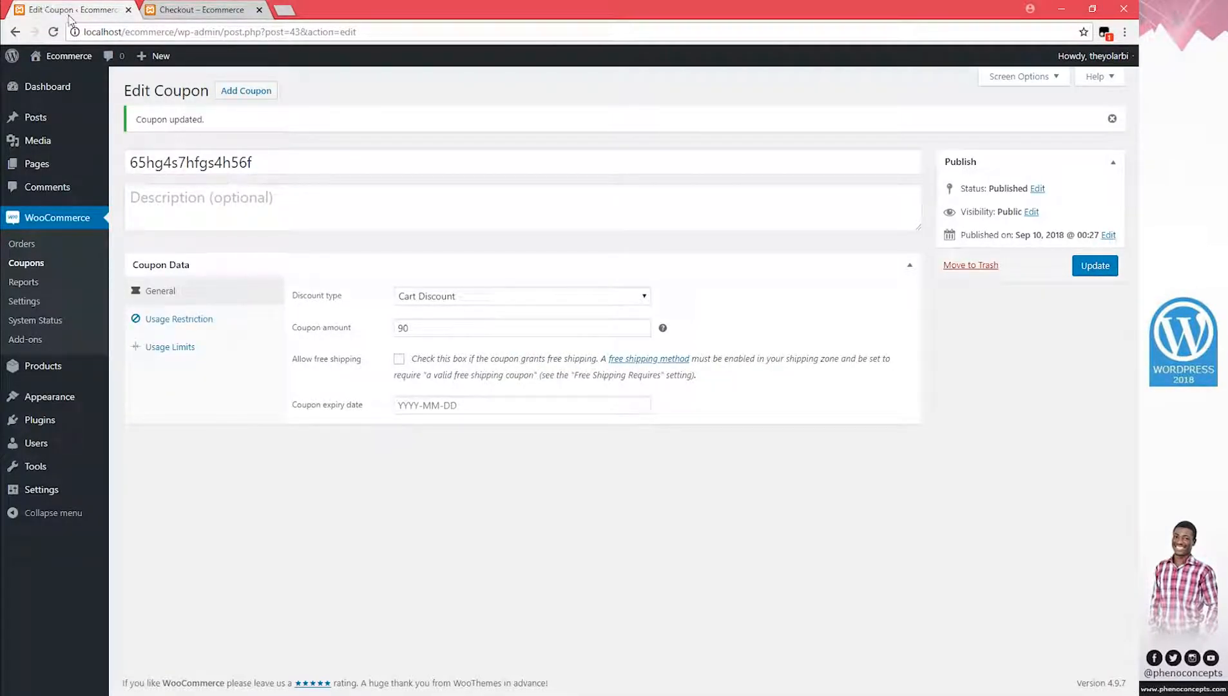
left_click(40, 267)
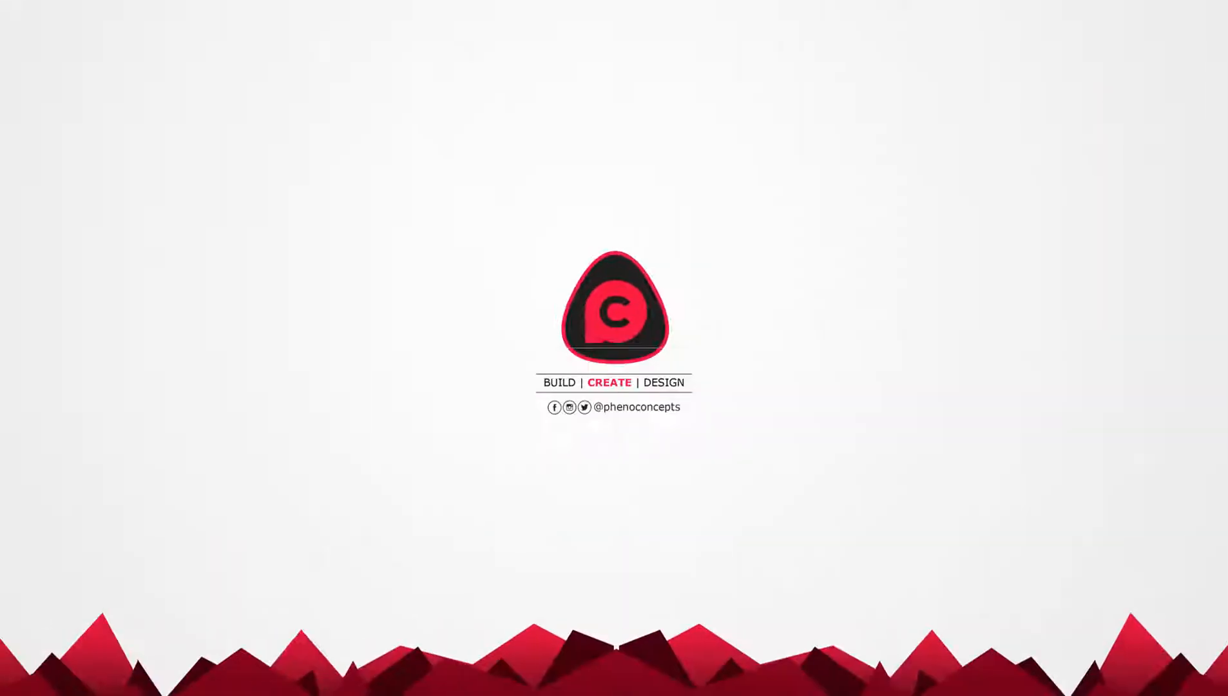
Open the WooCommerce Orders report, which shows one order in the last 7 days
left_click(13, 284)
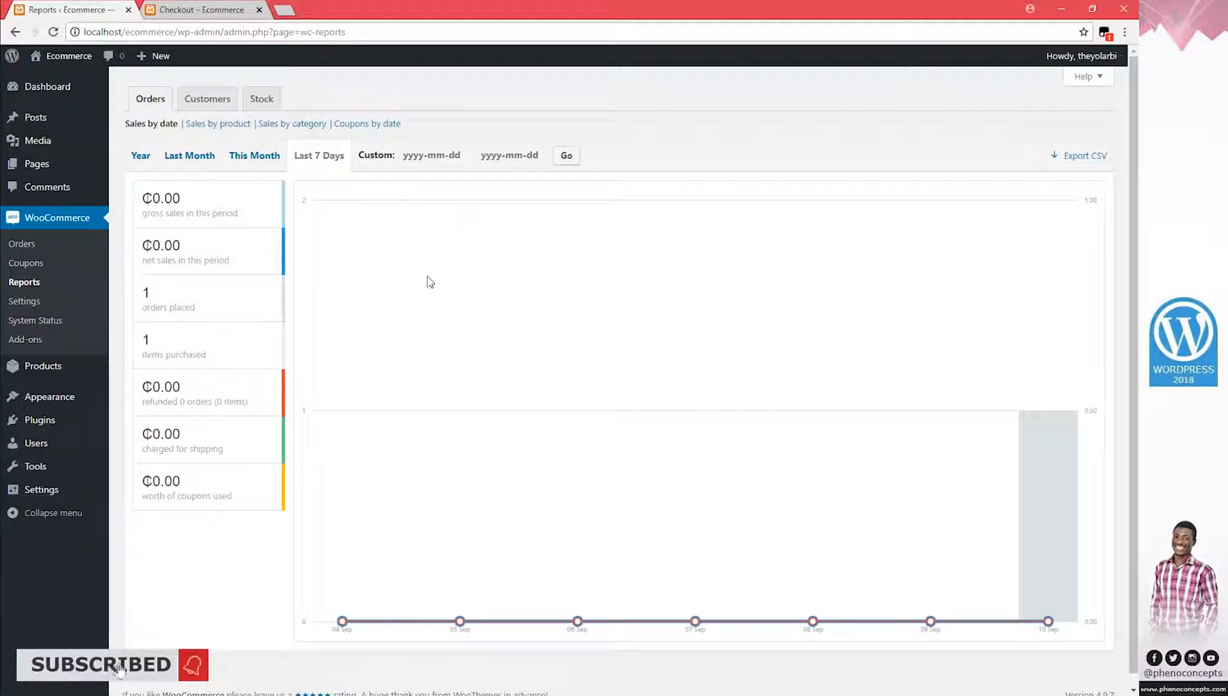
Check the Customers report, then the Out of stock and Most Stocked stock reports
left_click(224, 102)
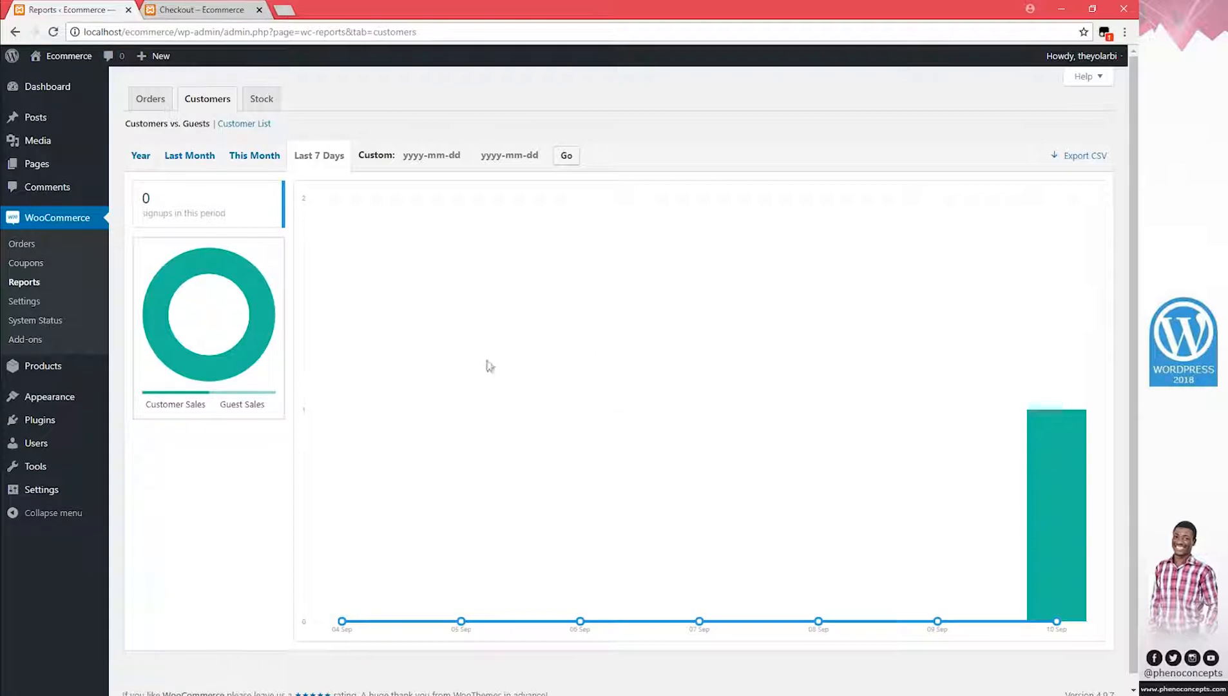
left_click(273, 100)
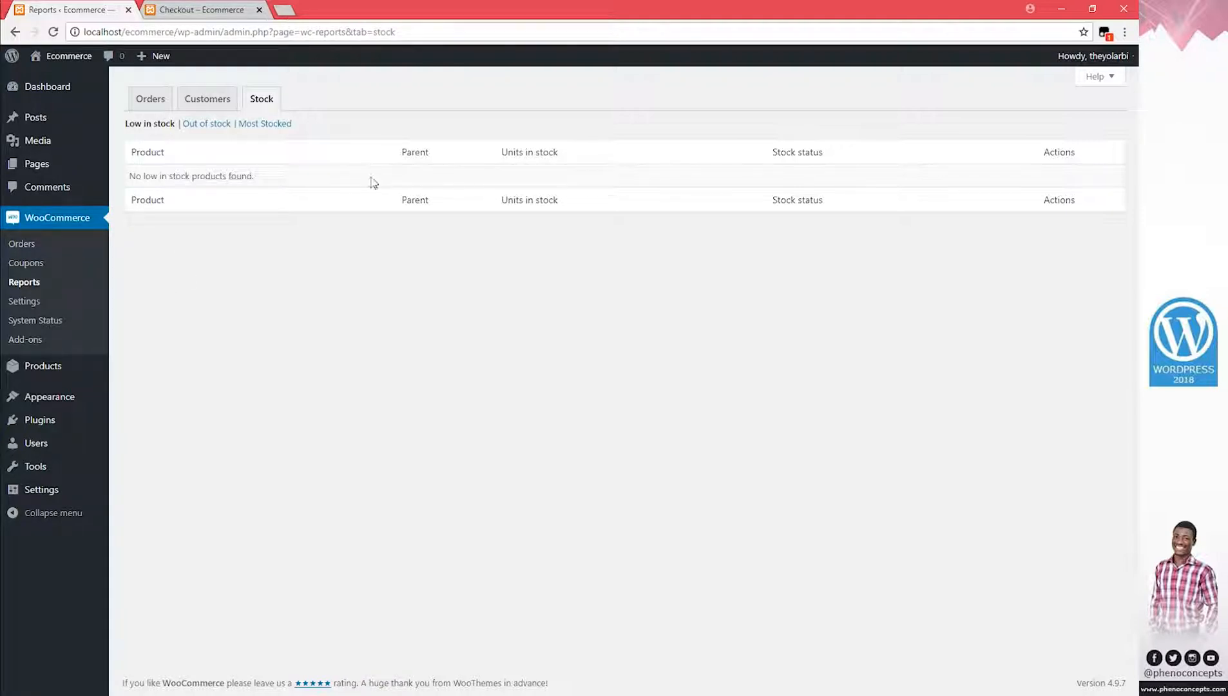
left_click(200, 127)
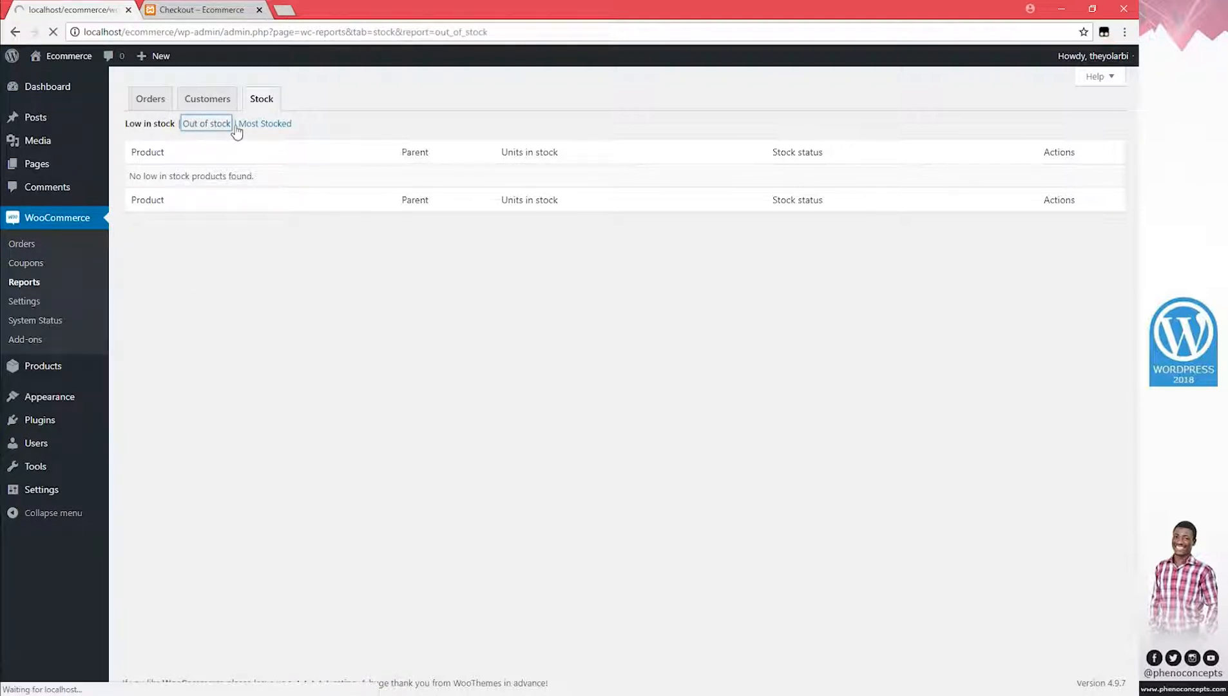
left_click(282, 126)
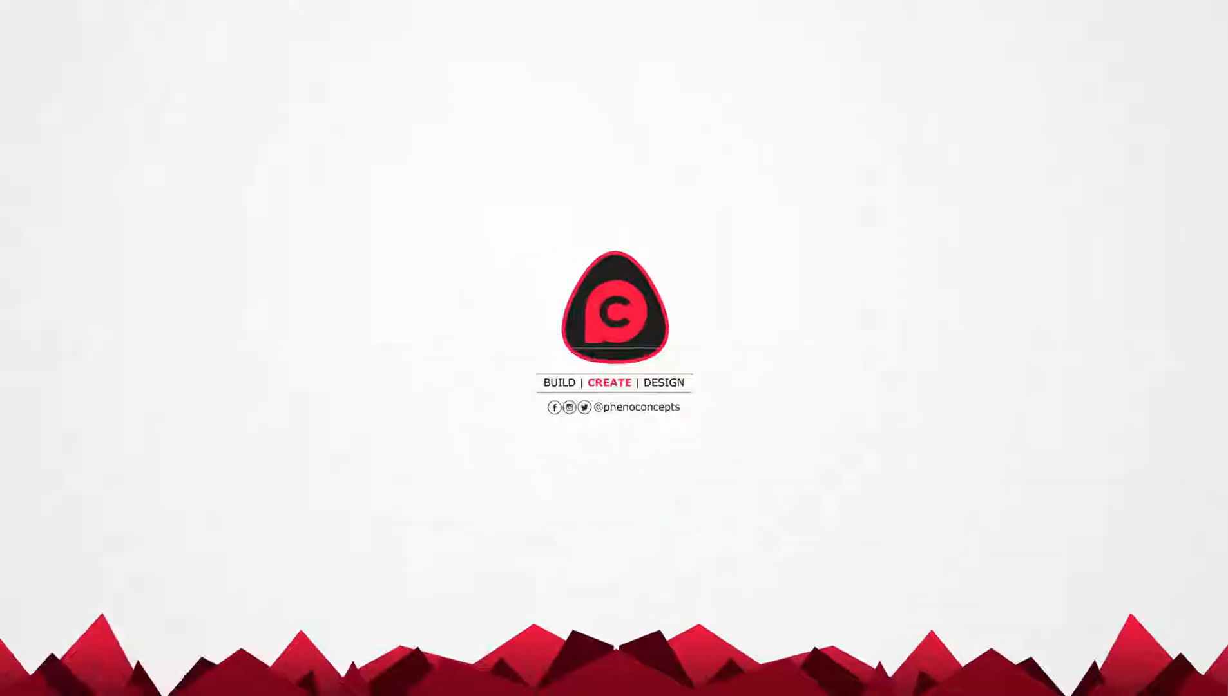
Open WooCommerce System Status and scroll through its environment details
left_click(36, 320)
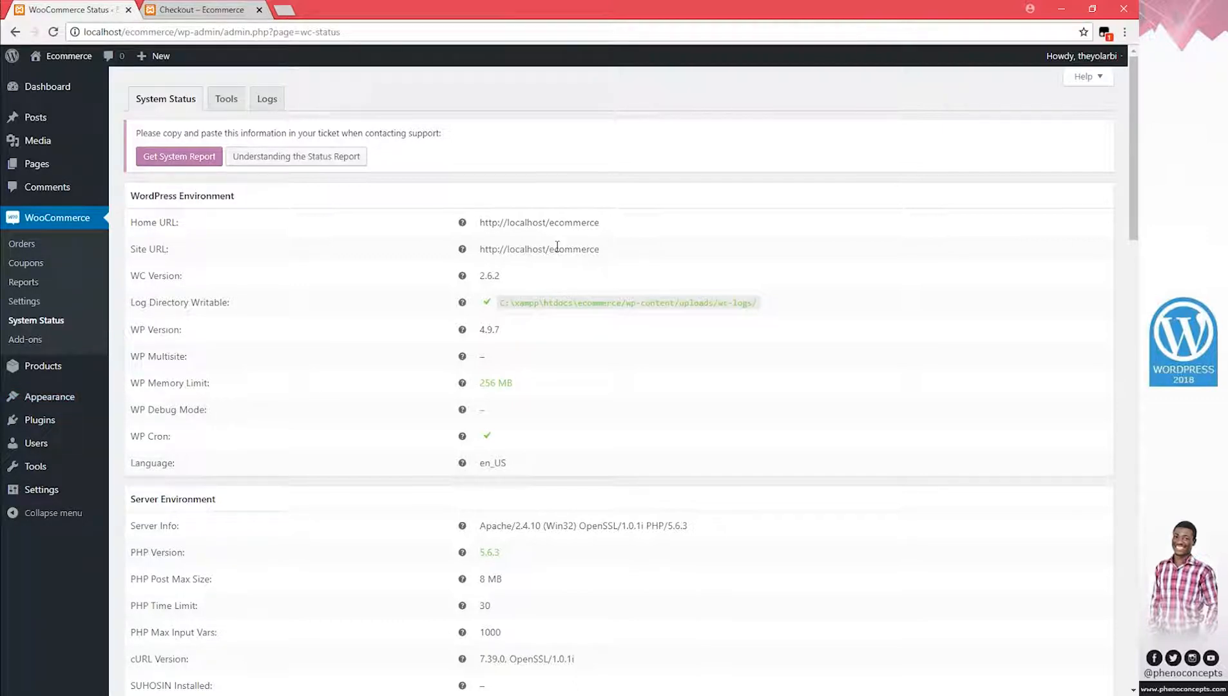
scroll(557, 246, "down", 4)
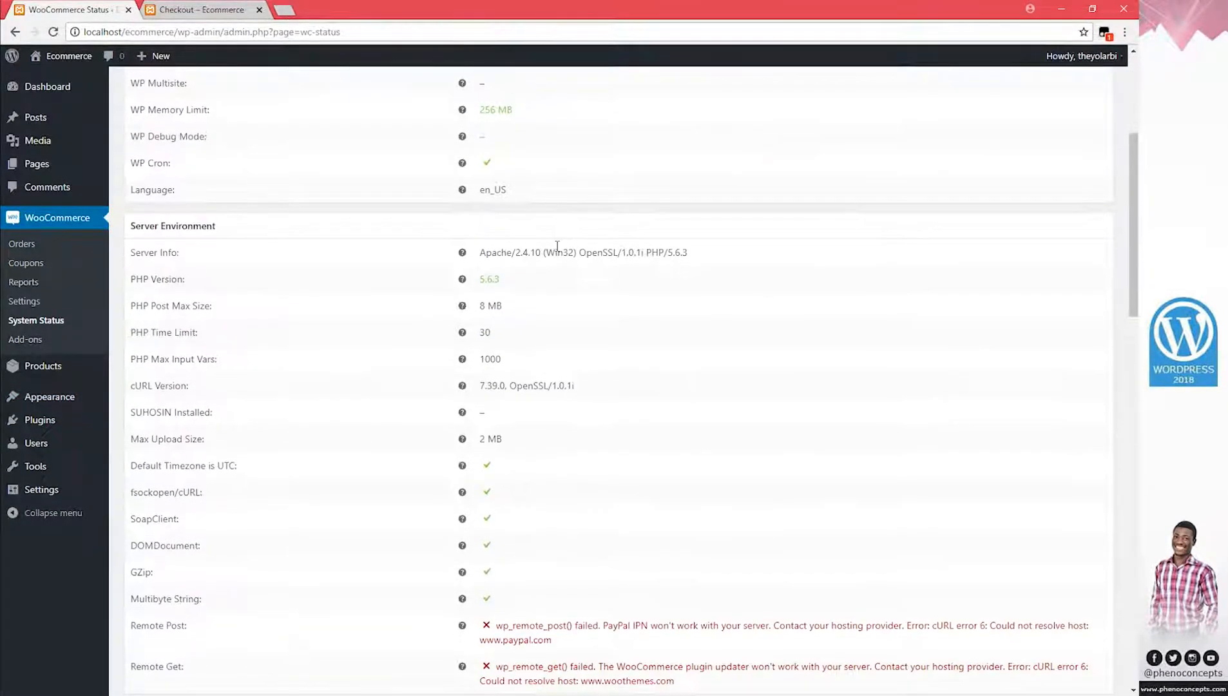
scroll(558, 247, "down", 4)
scroll(559, 251, "down", 6)
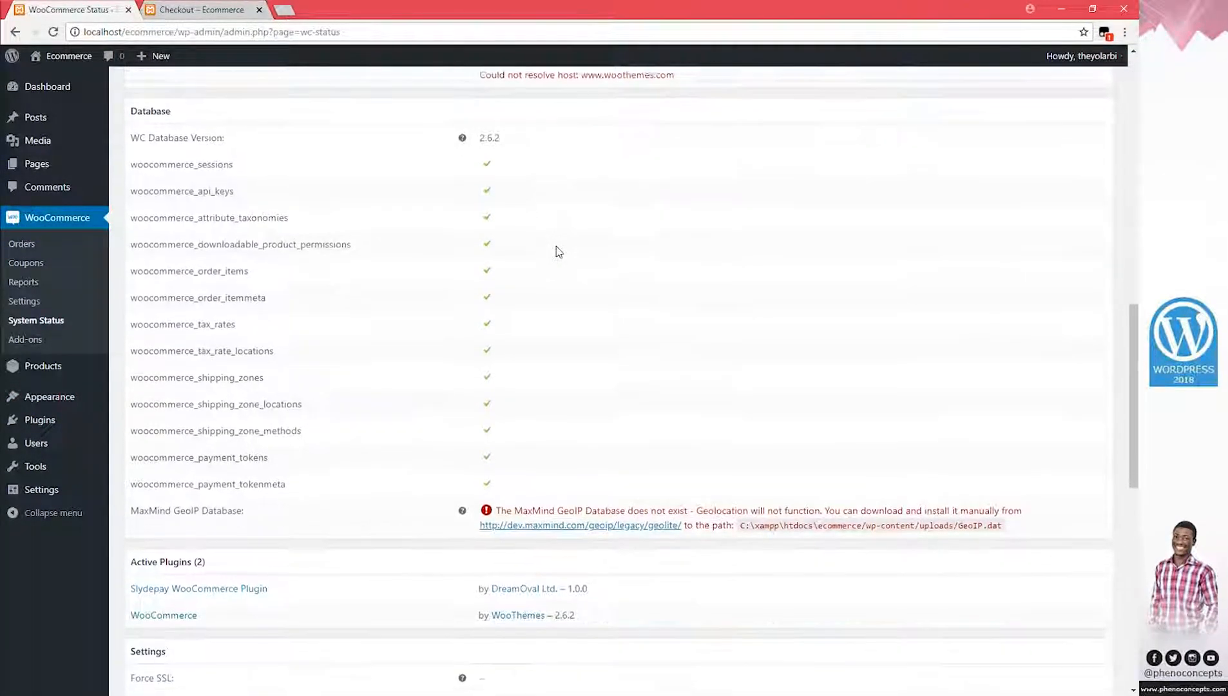
scroll(559, 252, "up", 15)
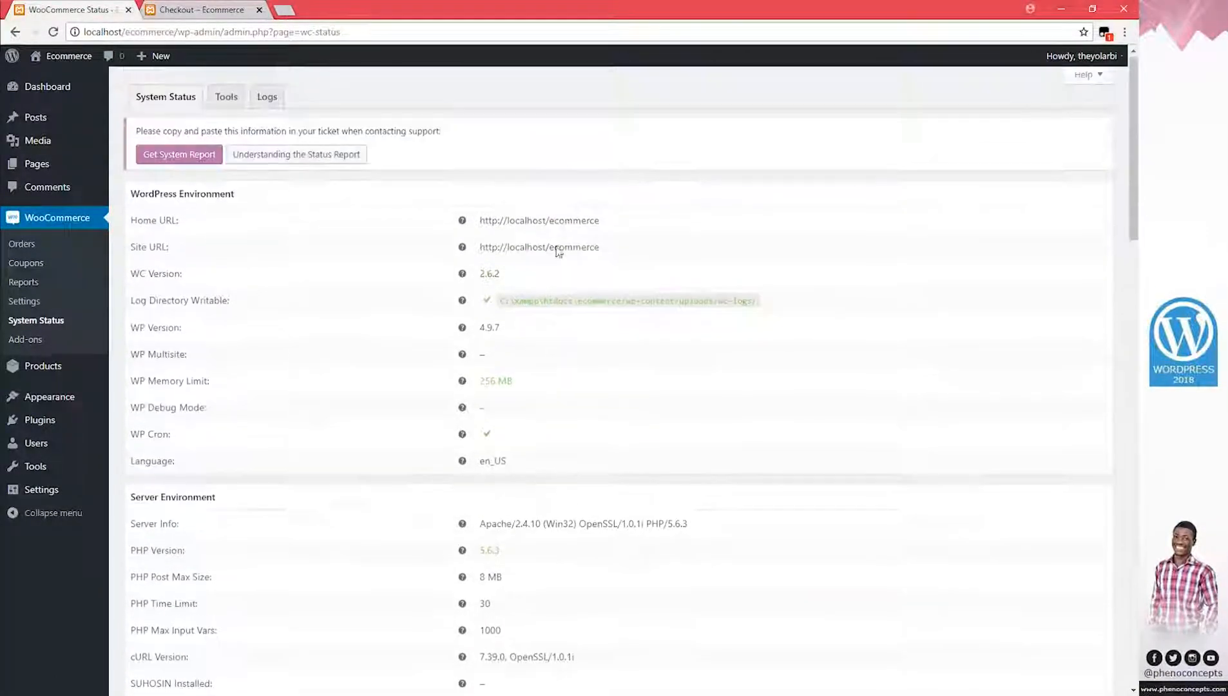
Select the localhost/ecommerce Site URL value, then scroll on through the database and plugin details
mouse_move(620, 251)
left_mouse_down()
mouse_move(489, 251)
mouse_move(614, 254)
left_mouse_up()
left_click(522, 252)
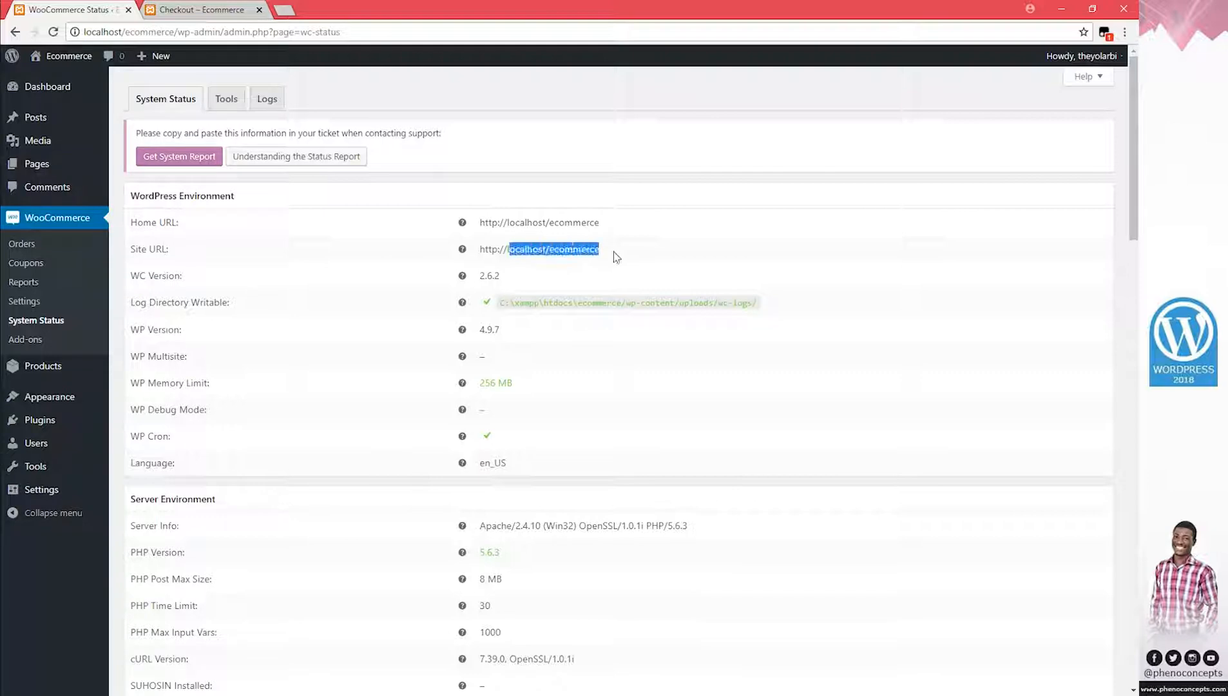
left_click(550, 246)
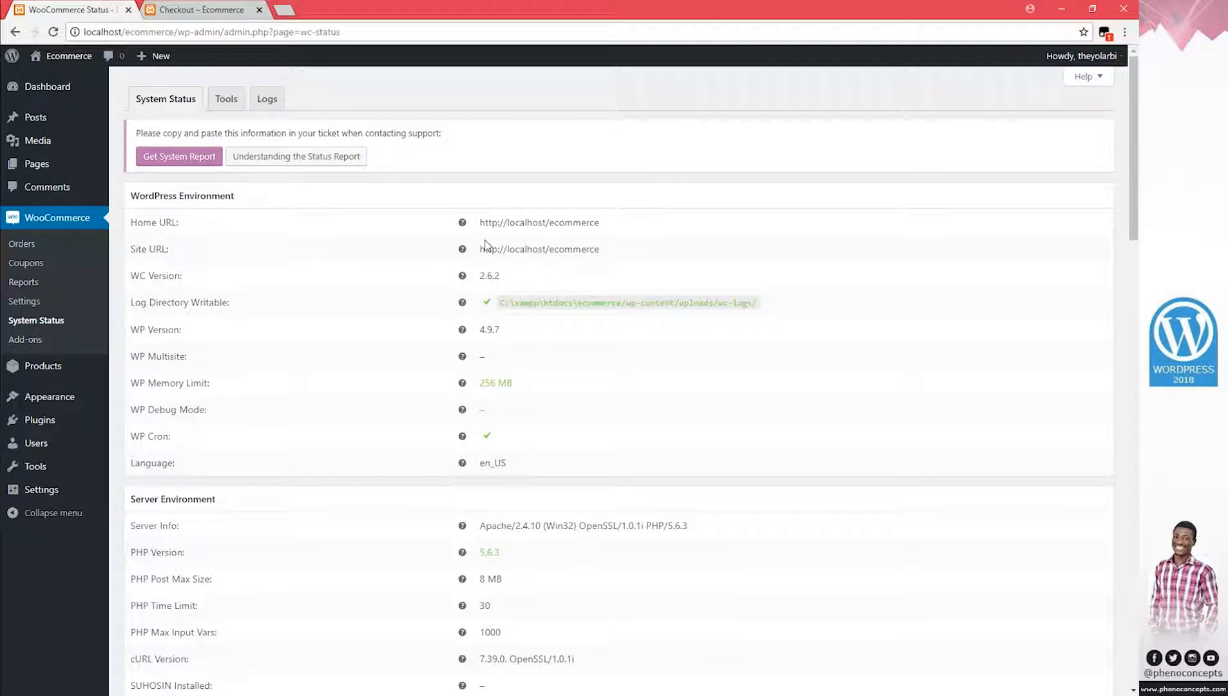
scroll(545, 252, "down", 10)
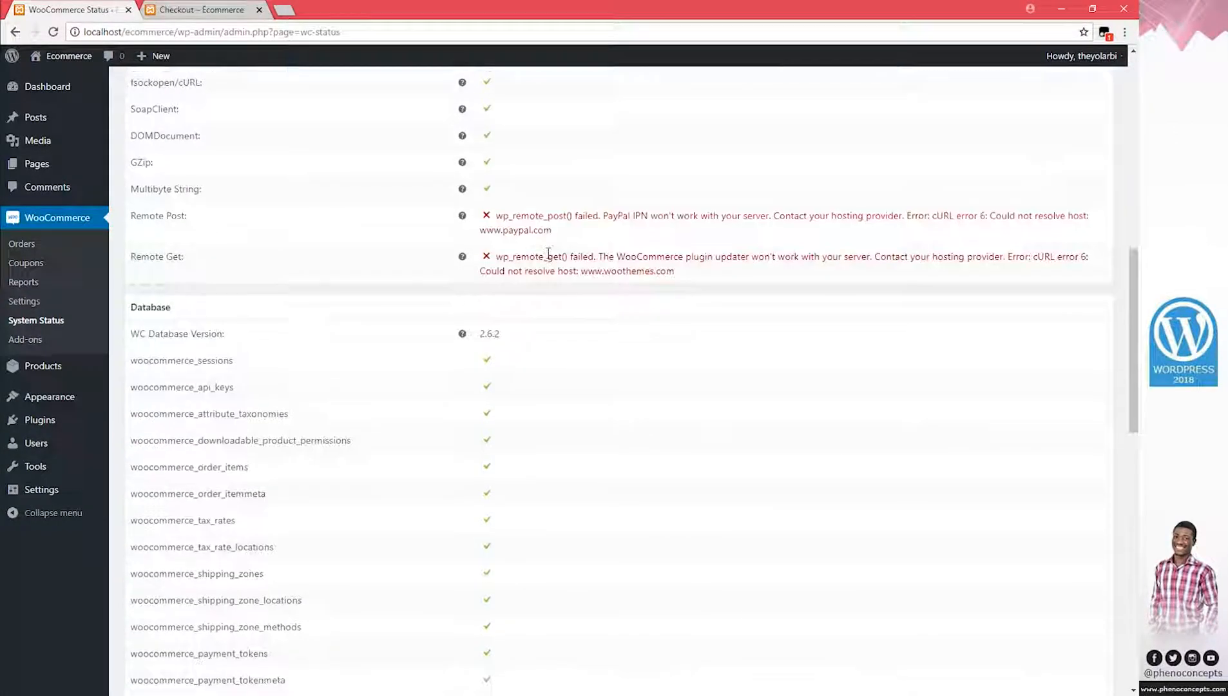
scroll(439, 401, "down", 7)
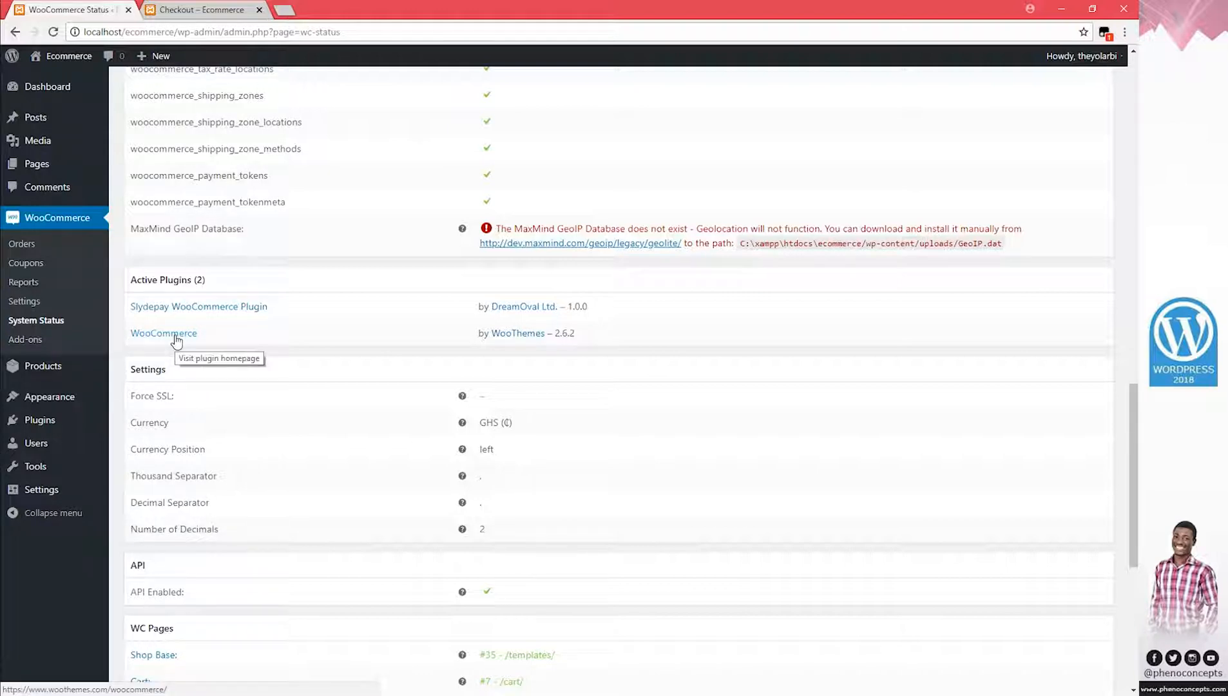
scroll(267, 372, "down", 3)
scroll(267, 372, "down", 3)
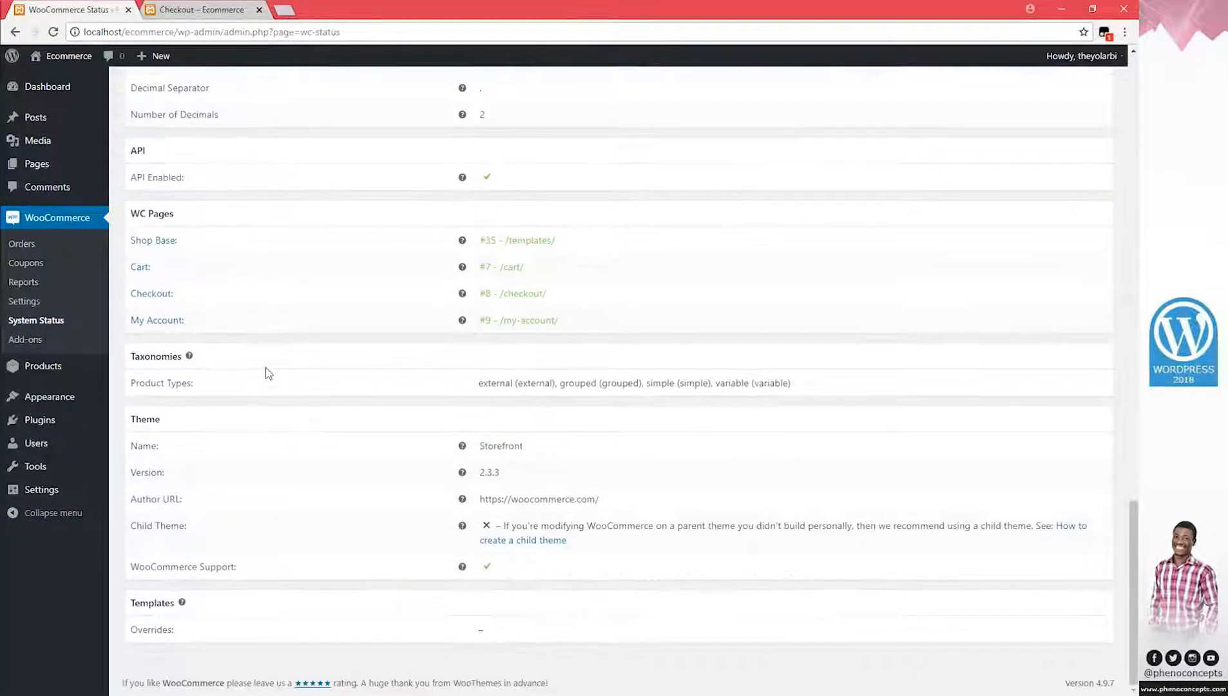
scroll(266, 372, "up", 4)
mouse_move(510, 281)
left_mouse_down()
mouse_move(422, 284)
mouse_move(510, 284)
mouse_move(492, 285)
left_mouse_up()
left_click(492, 285)
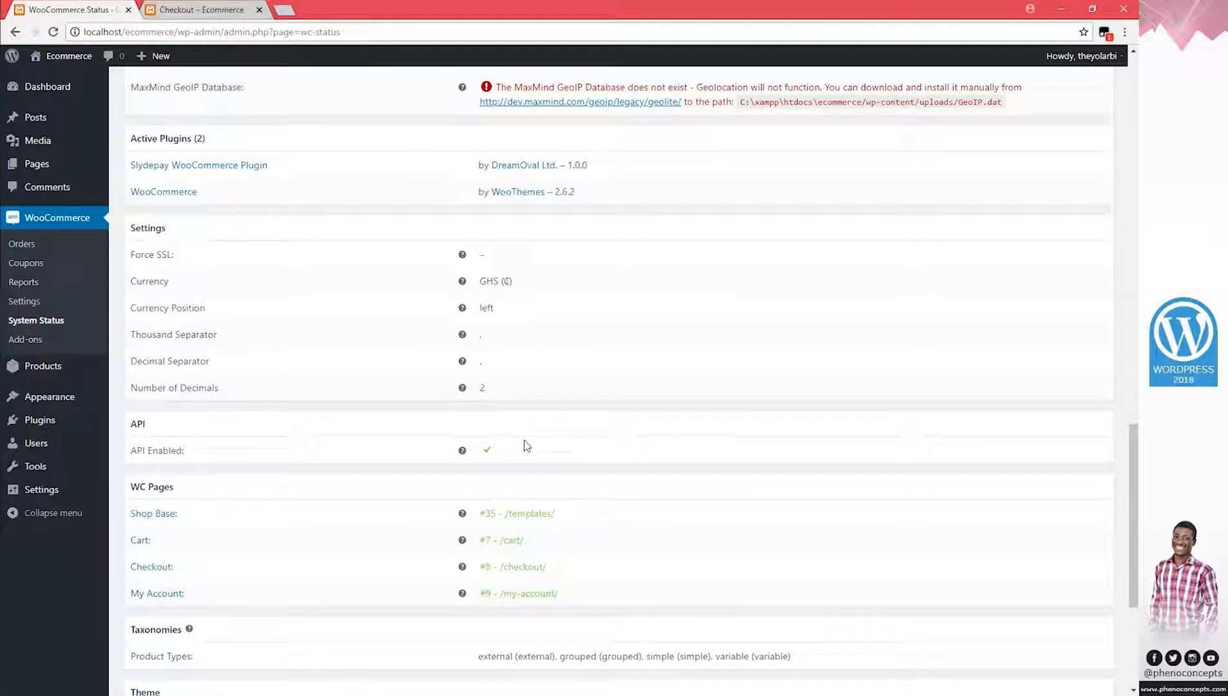
scroll(524, 438, "down", 4)
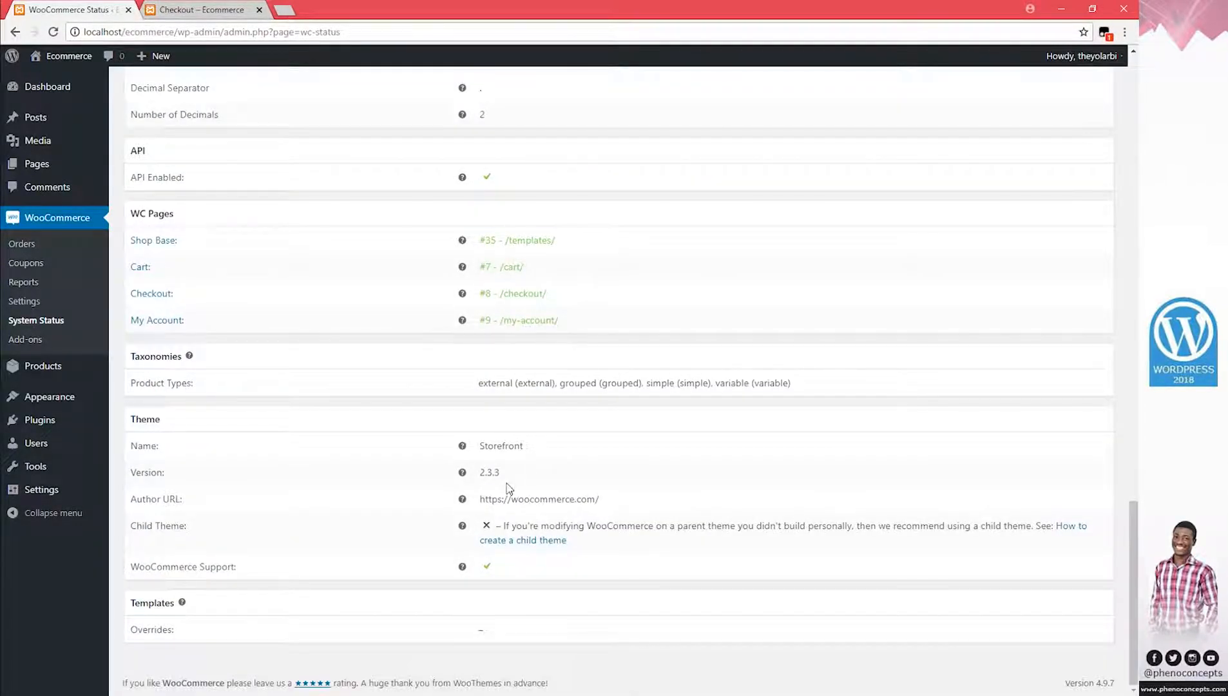
scroll(509, 488, "up", 20)
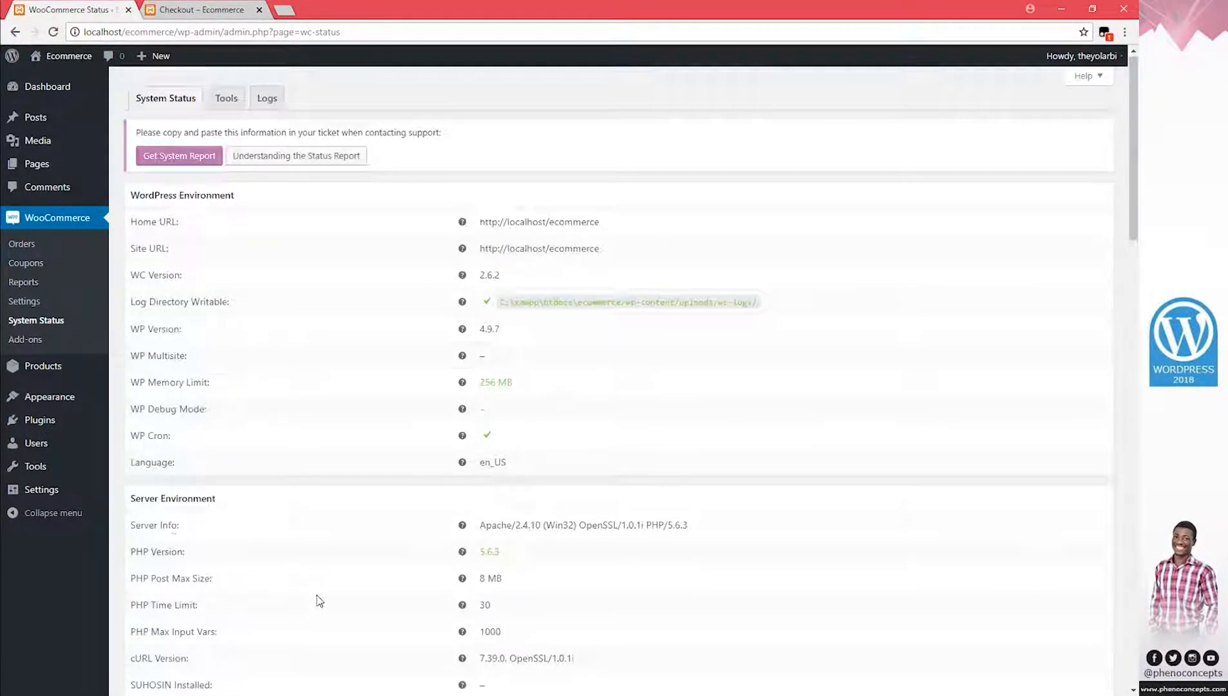
scroll(178, 435, "down", 2)
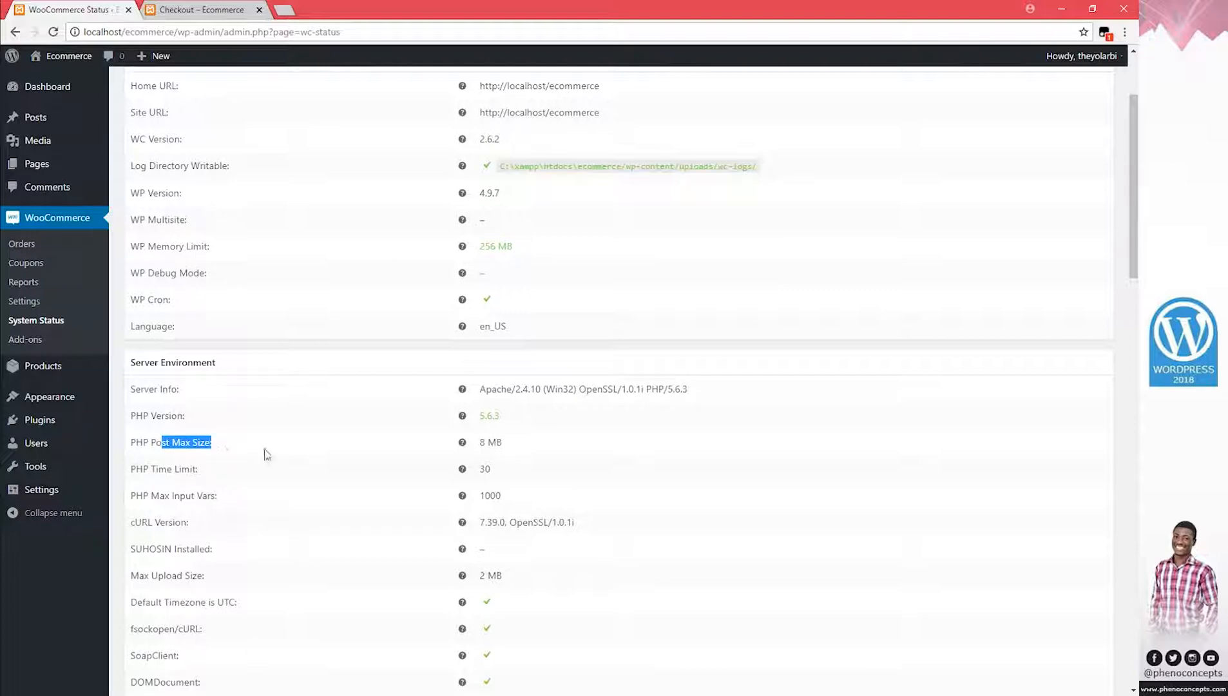
left_click_drag(478, 445, 510, 449)
left_click(144, 694)
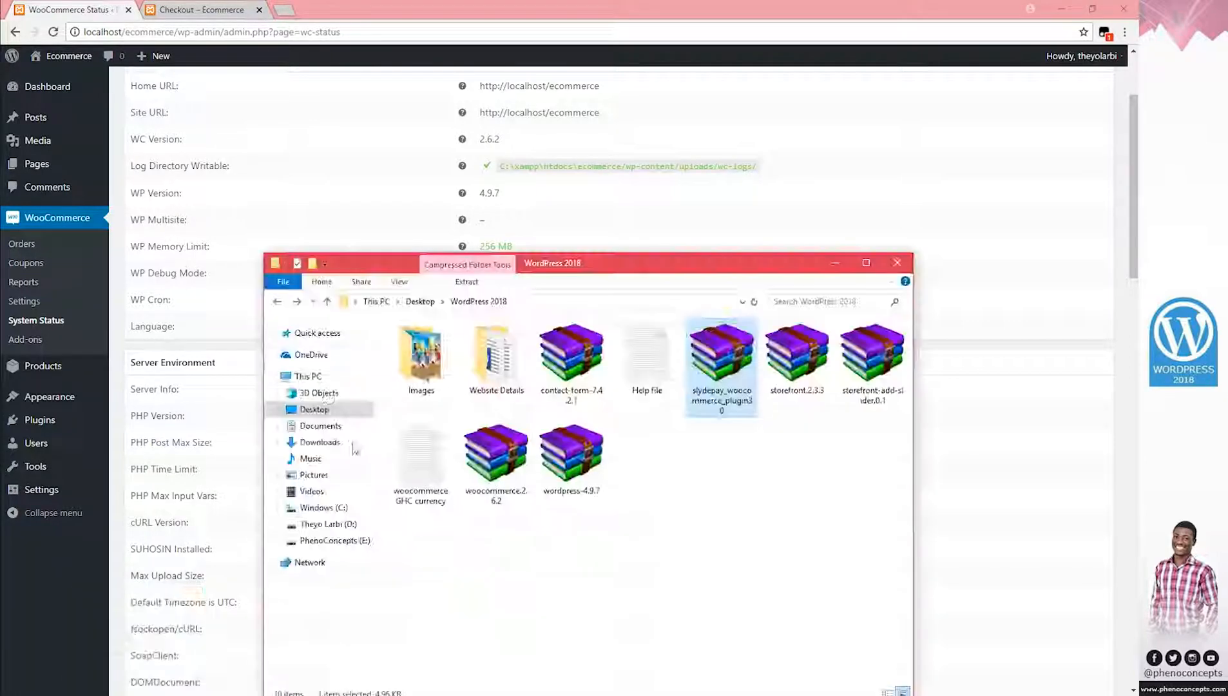
left_click(867, 262)
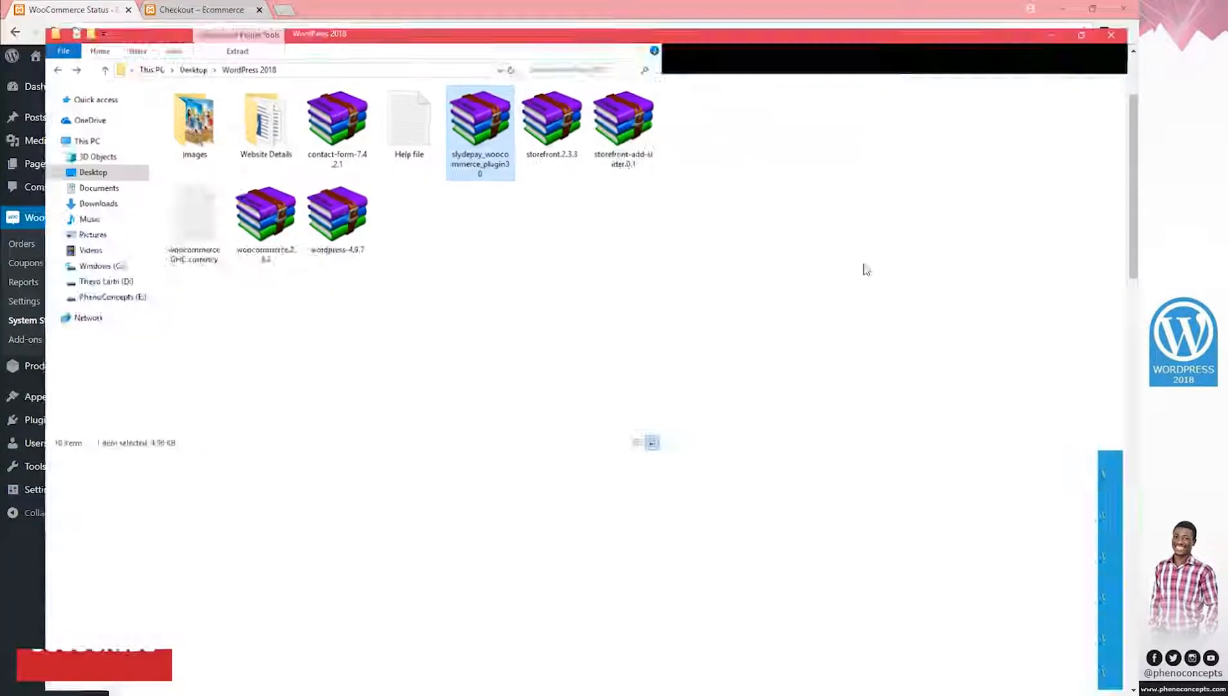
left_click(1067, 7)
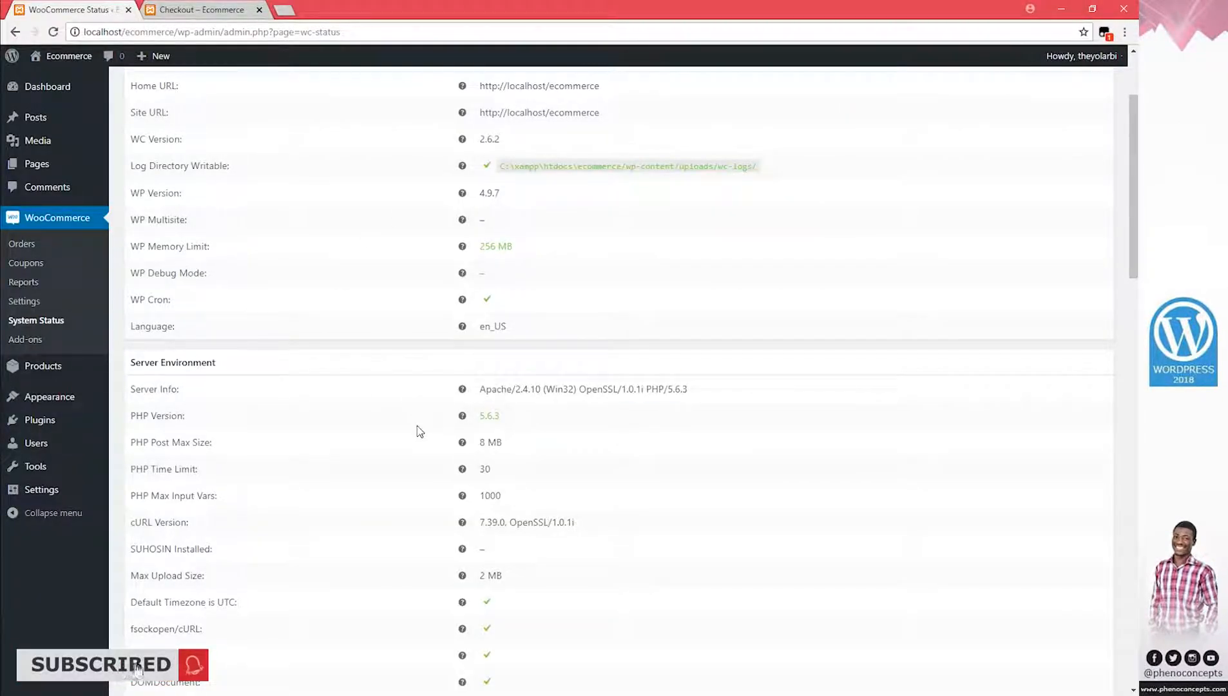
left_click_drag(487, 442, 492, 445)
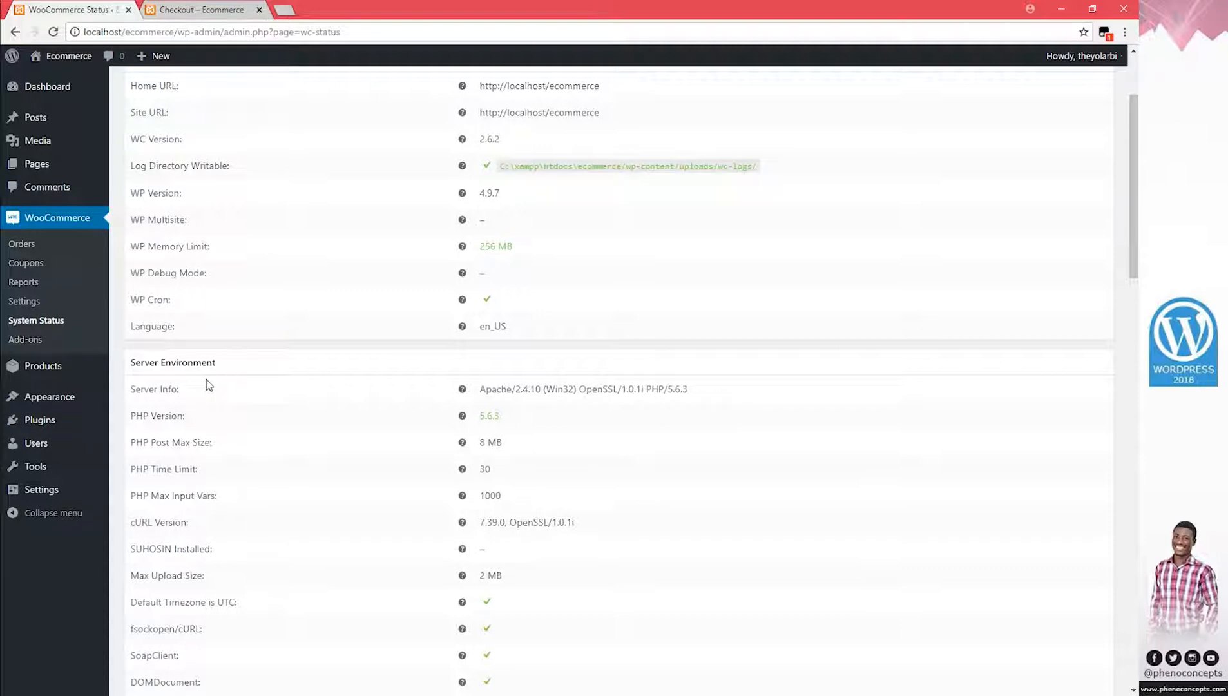
scroll(197, 370, "up", 2)
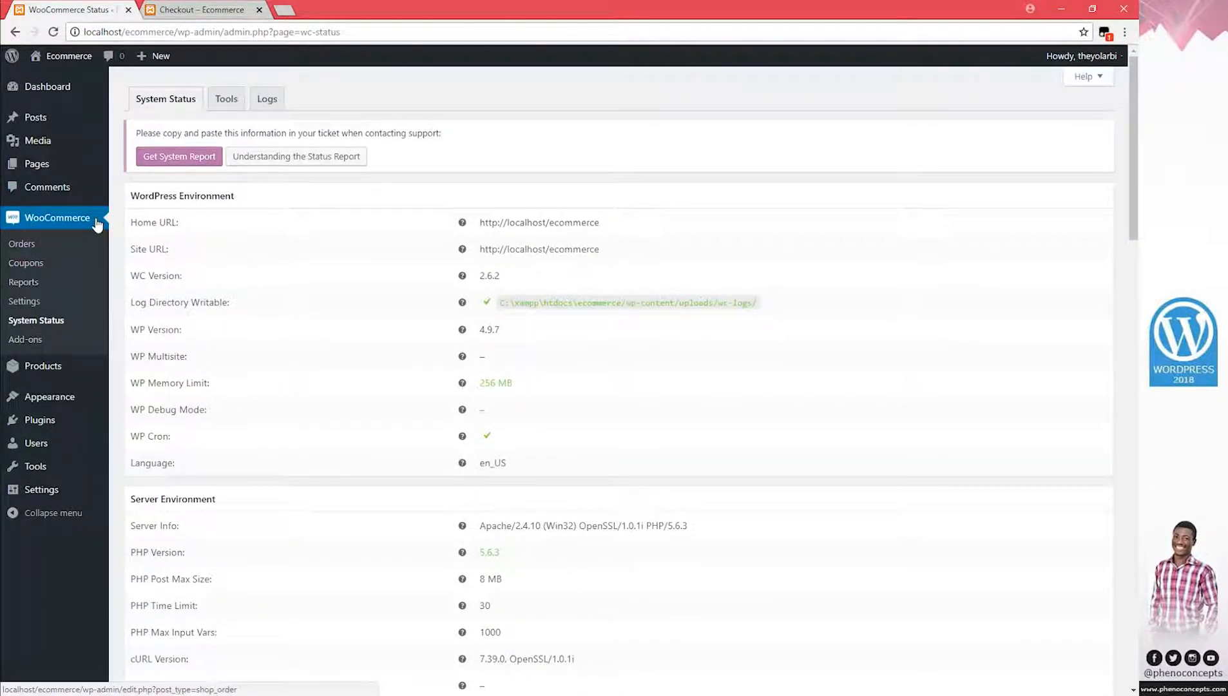
Show the Products list, open Posts in a new tab, and close the Checkout tab
left_click(41, 380)
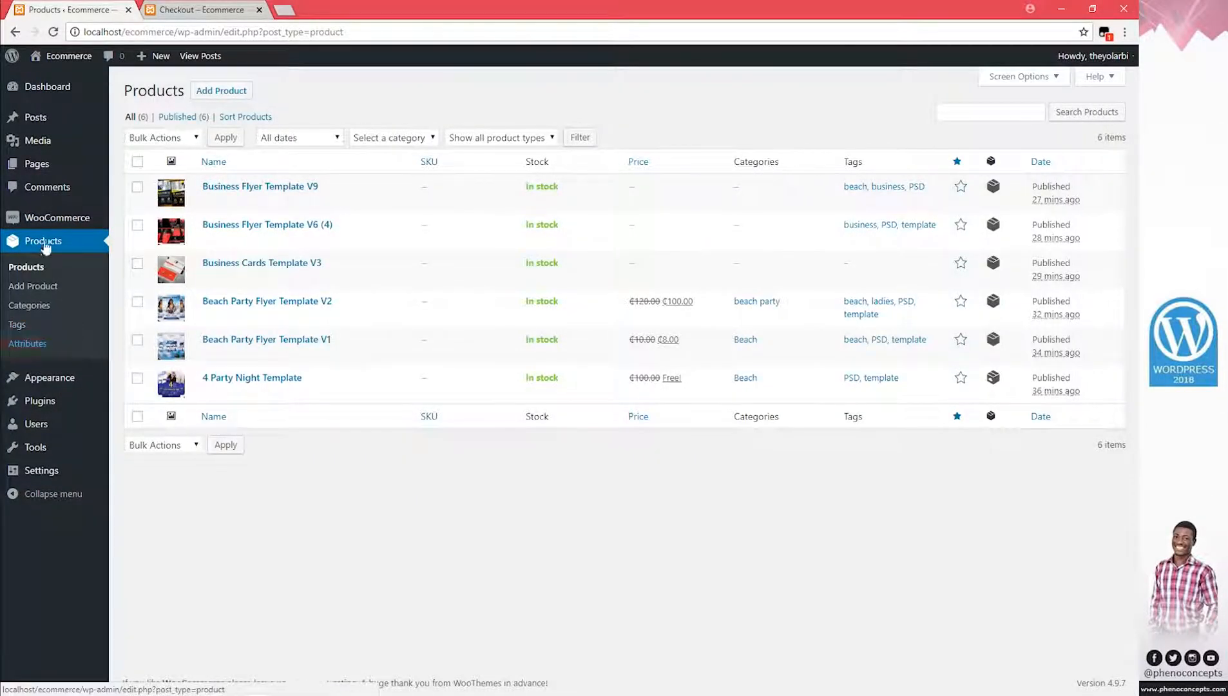
right_click(59, 117)
left_click(80, 124)
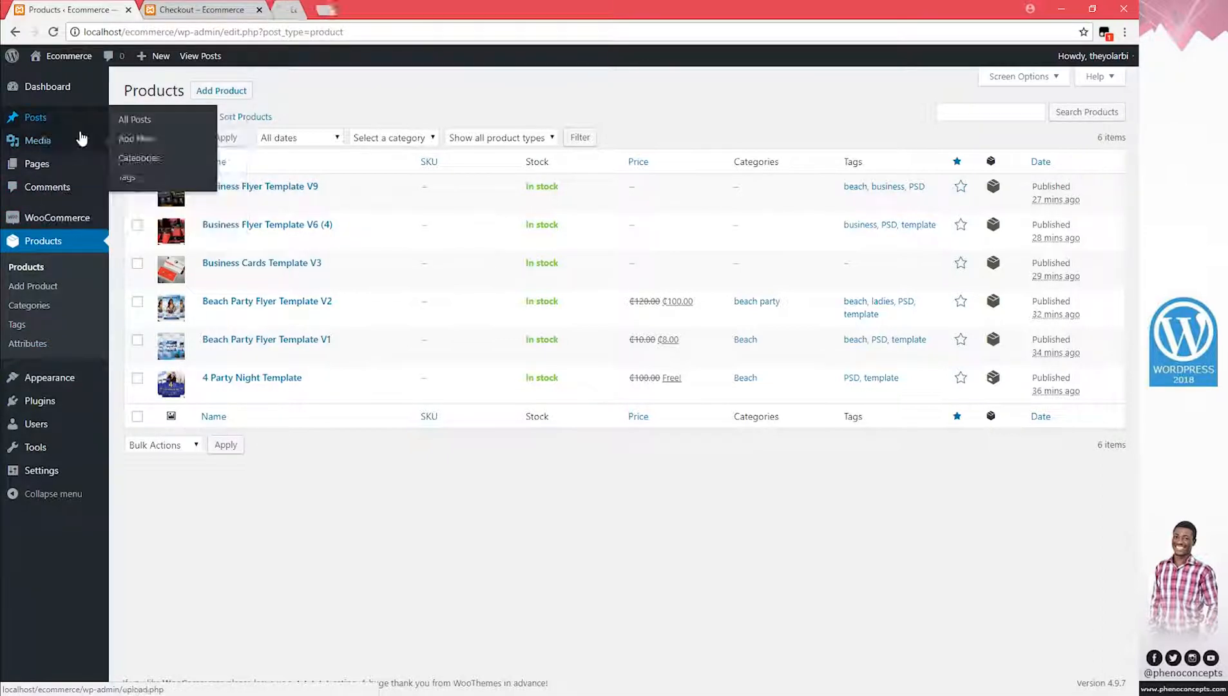
left_click(259, 10)
Switch back and forth between the Products and Posts tabs
left_click(206, 10)
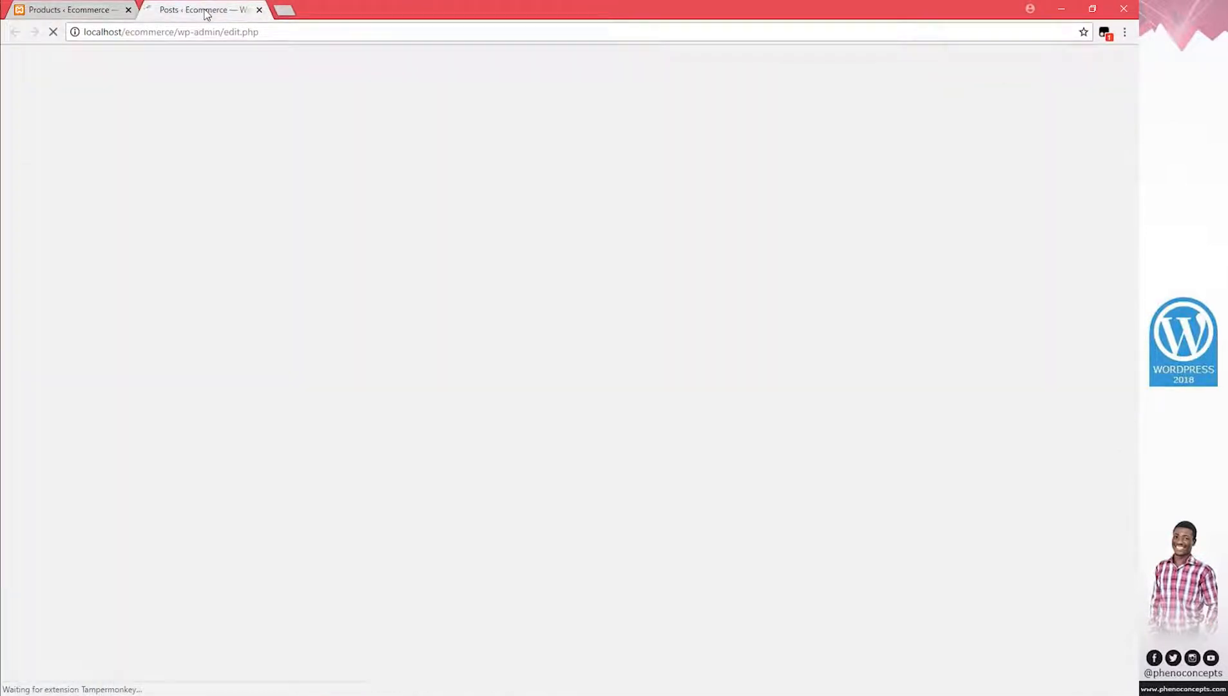
left_click(68, 10)
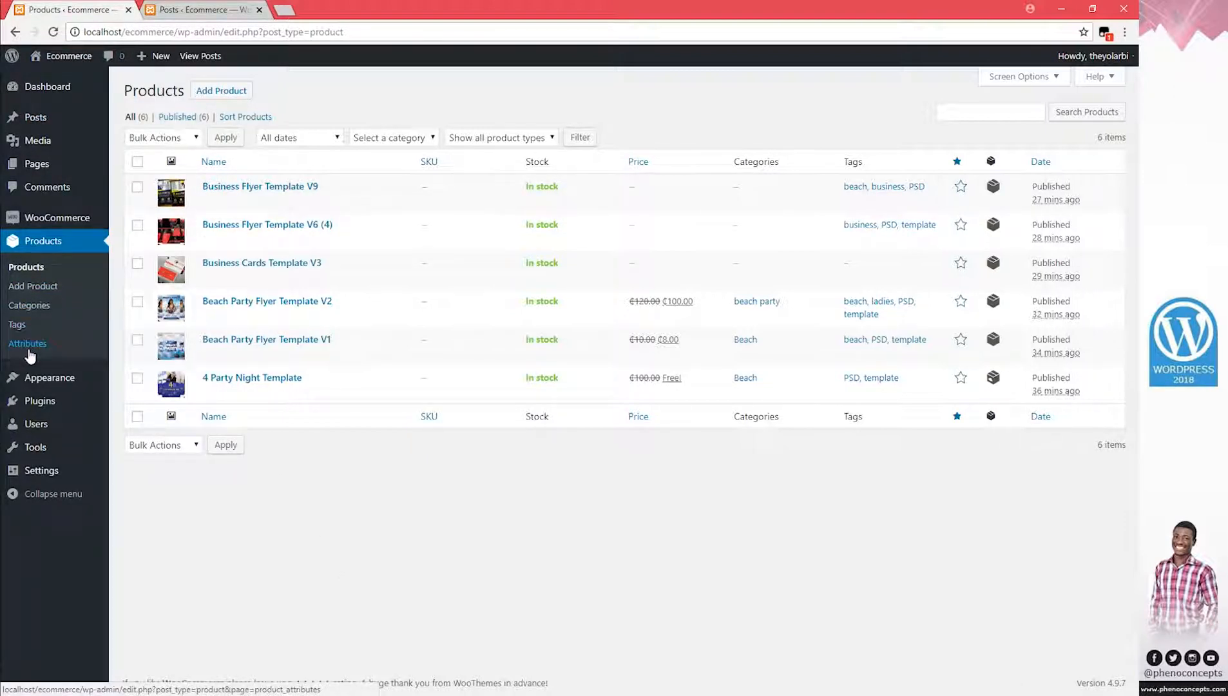
left_click(180, 11)
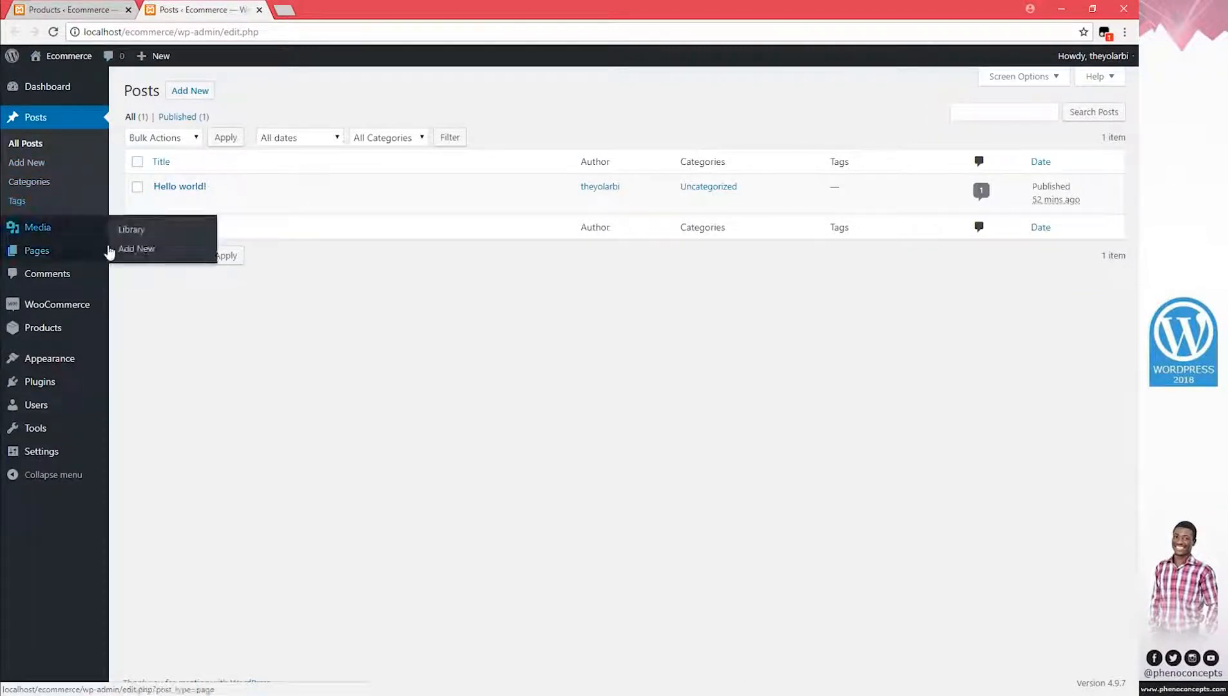
left_click(97, 9)
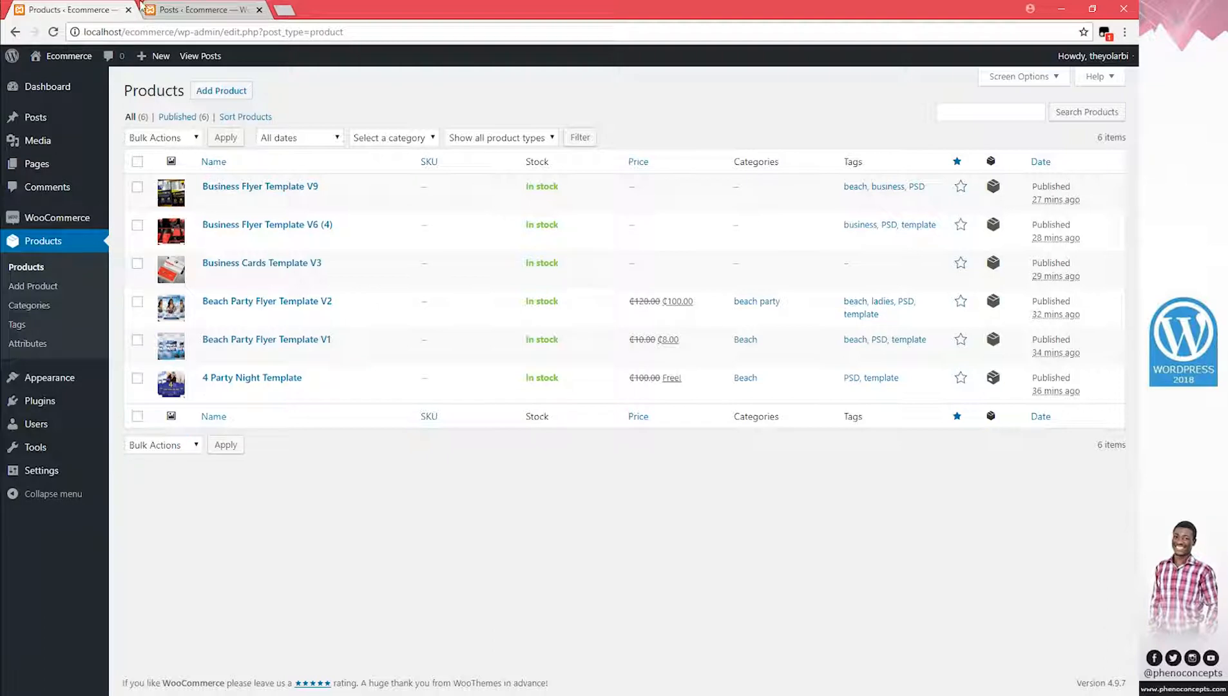
left_click(182, 8)
View the store's front page, then launch the theme Customizer
left_click(67, 57)
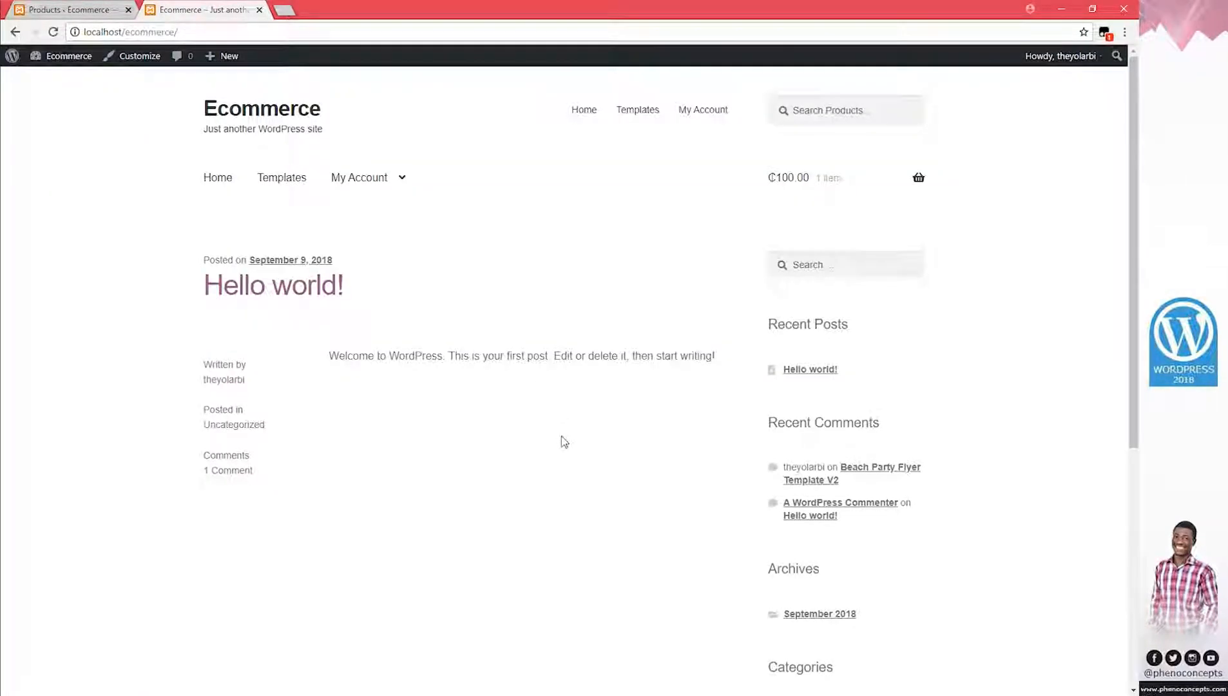
scroll(564, 441, "down", 3)
scroll(562, 440, "up", 3)
left_click(148, 59)
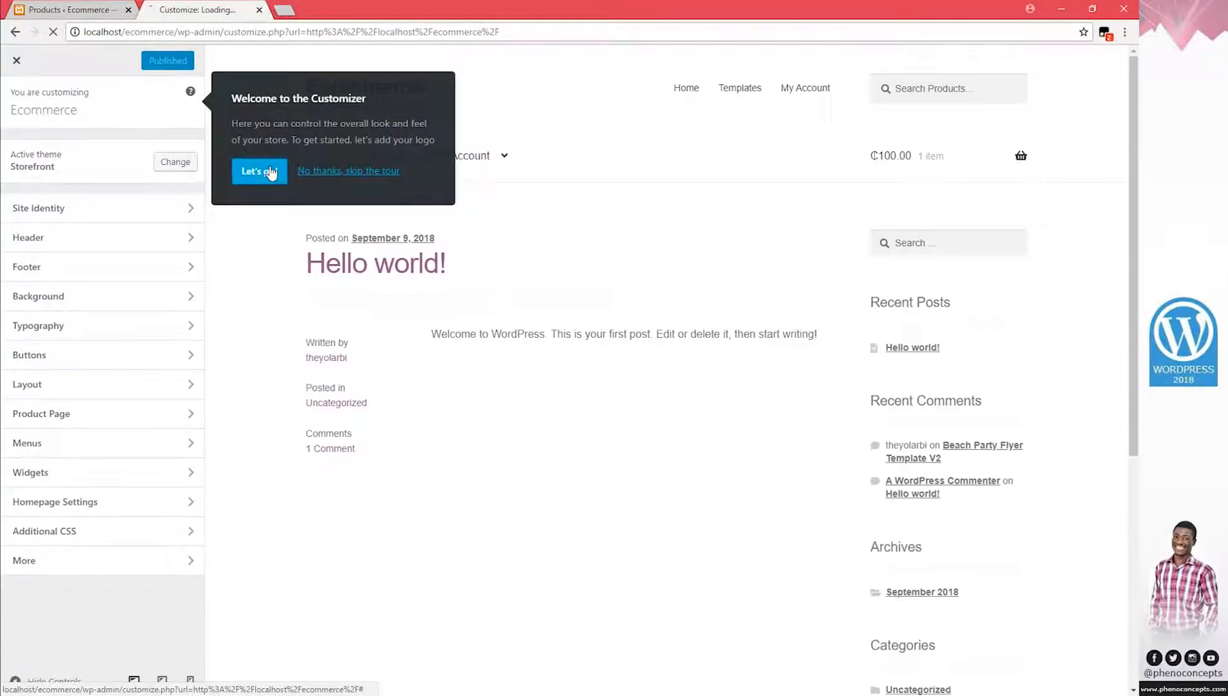
Start the Customizer tour and skip its logo, menu, accent colour and button steps
left_click(260, 171)
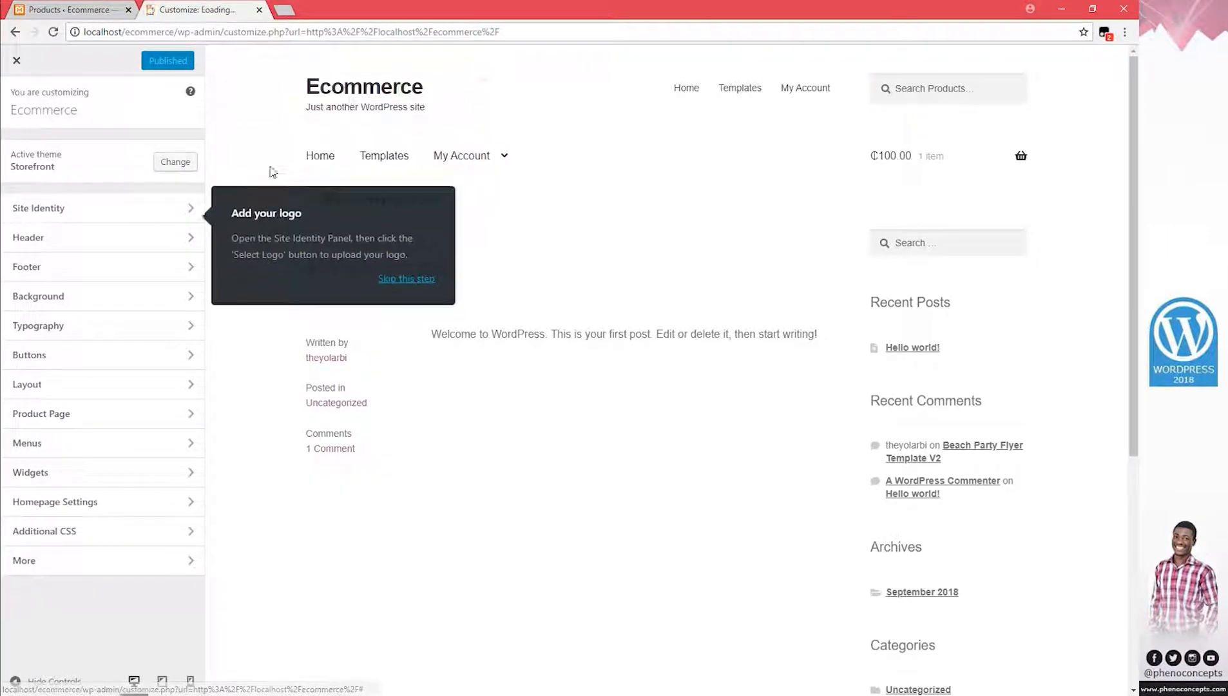
left_click(417, 276)
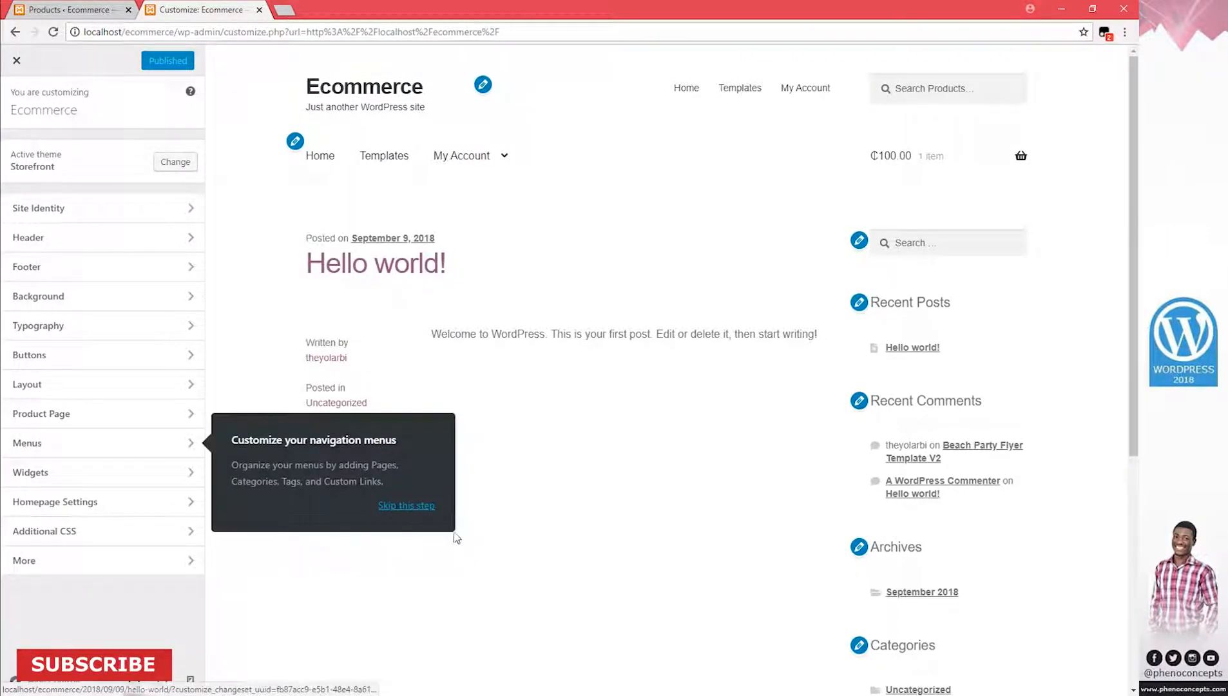
left_click(418, 508)
left_click(402, 423)
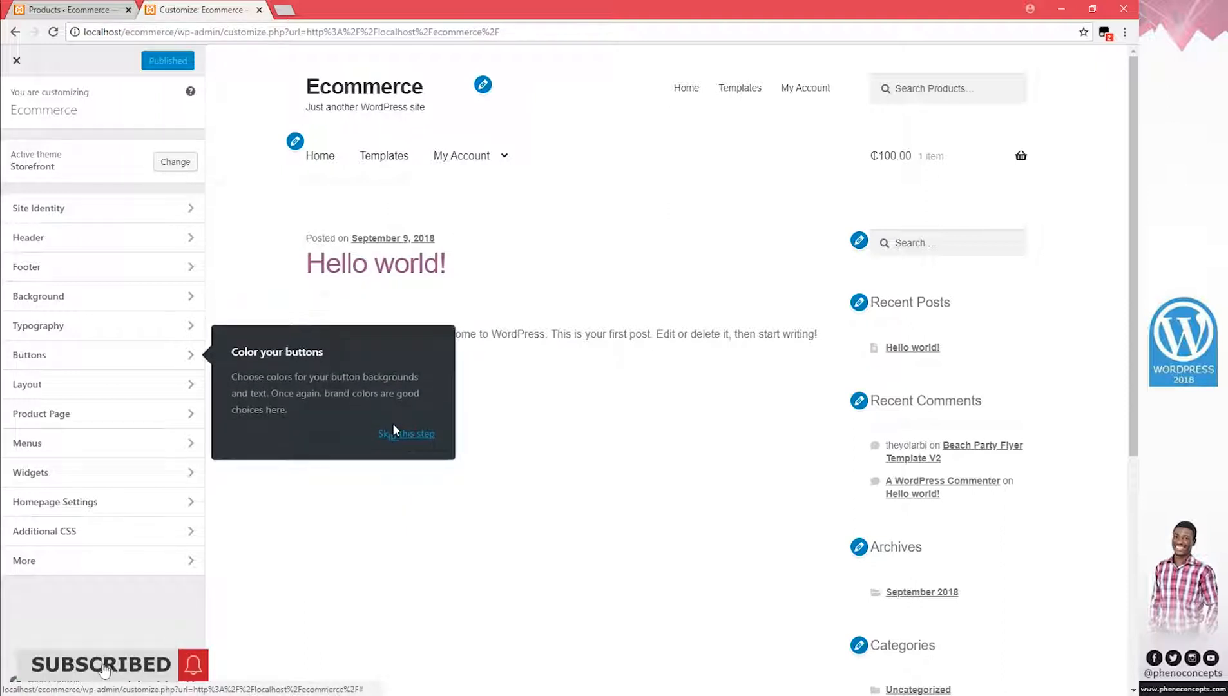
left_click(405, 433)
left_click(255, 154)
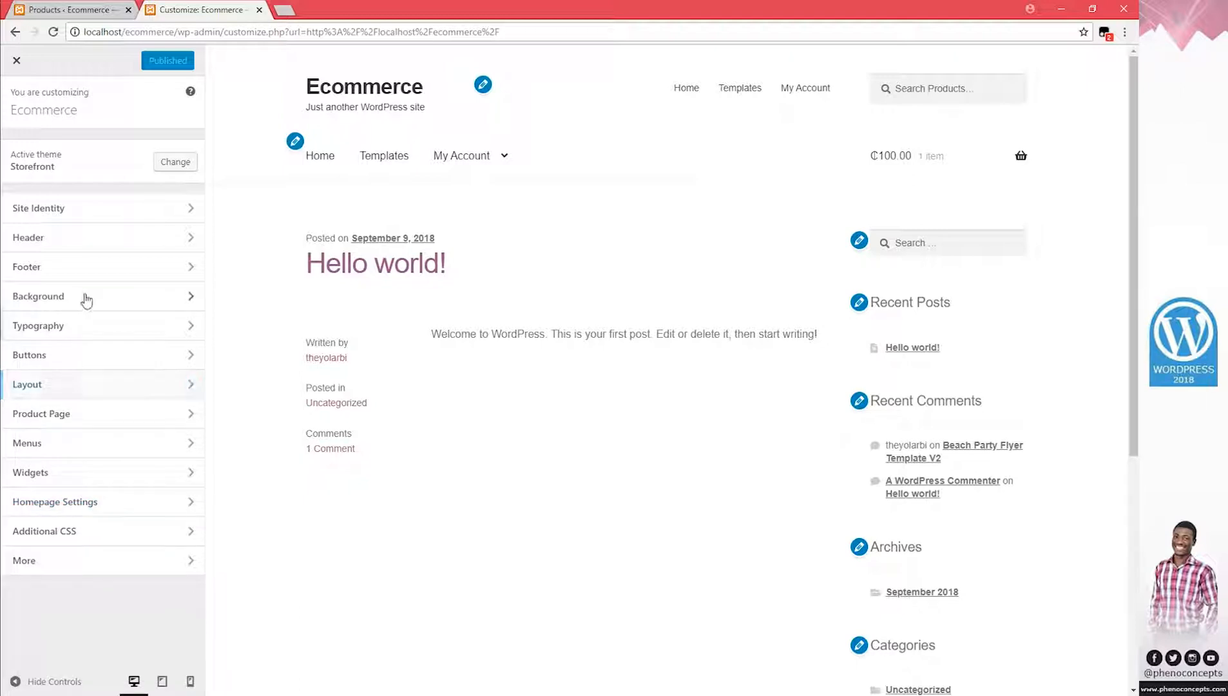
Open Site Identity's logo picker on the Upload Files tab, ready to upload from File Explorer
left_click(122, 209)
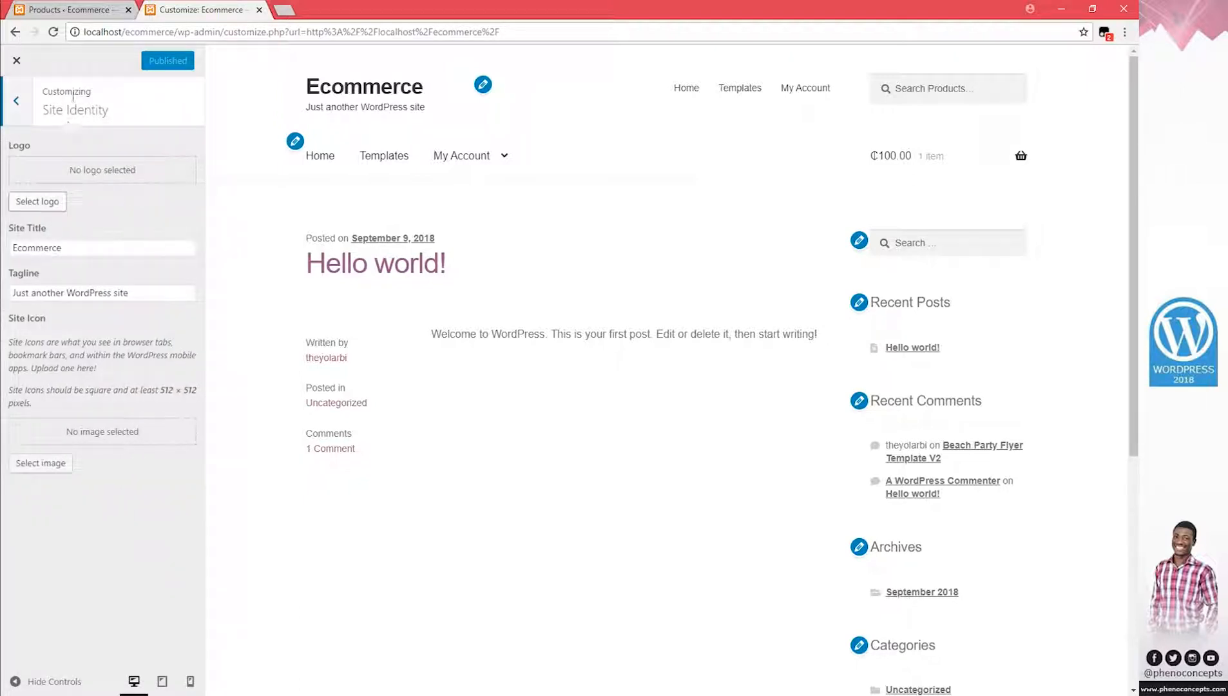
left_click(16, 100)
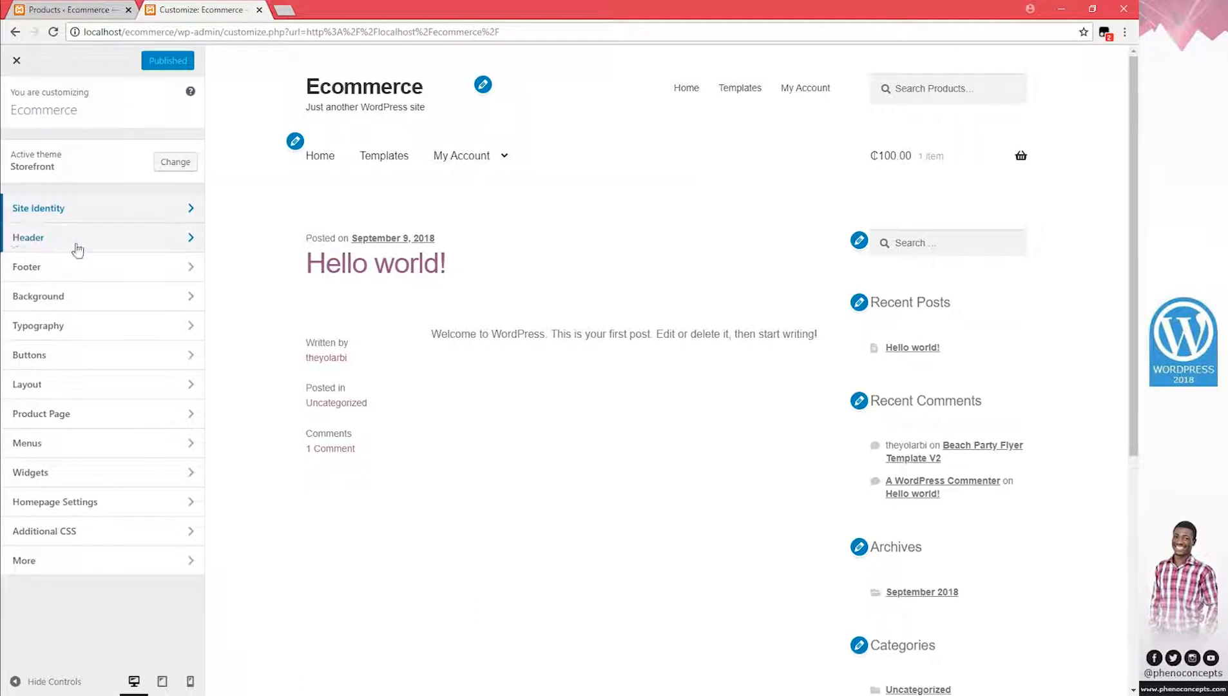
left_click(53, 210)
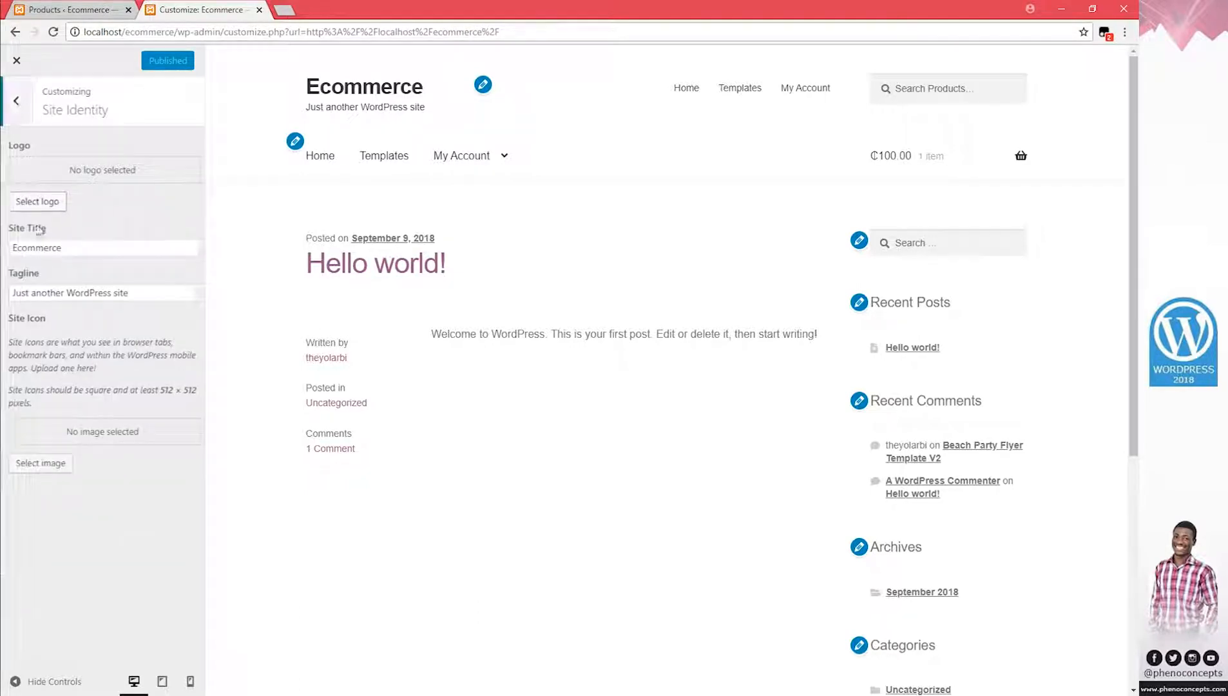
left_click(37, 201)
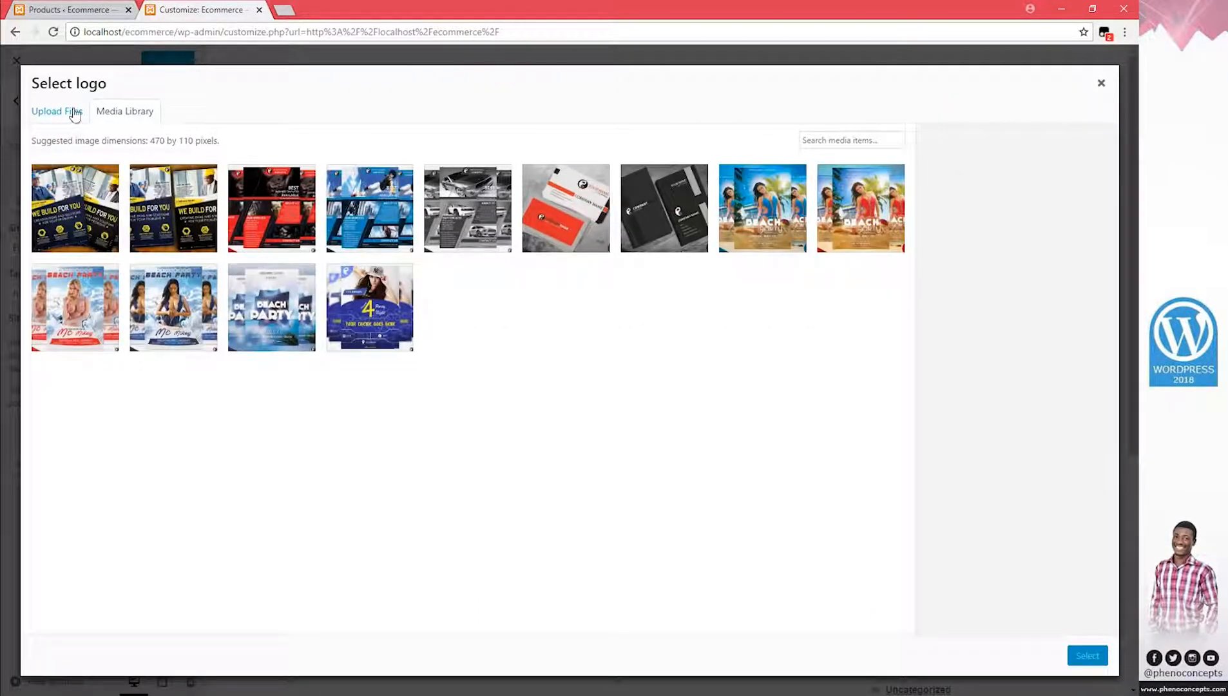
left_click(76, 115)
left_click(168, 695)
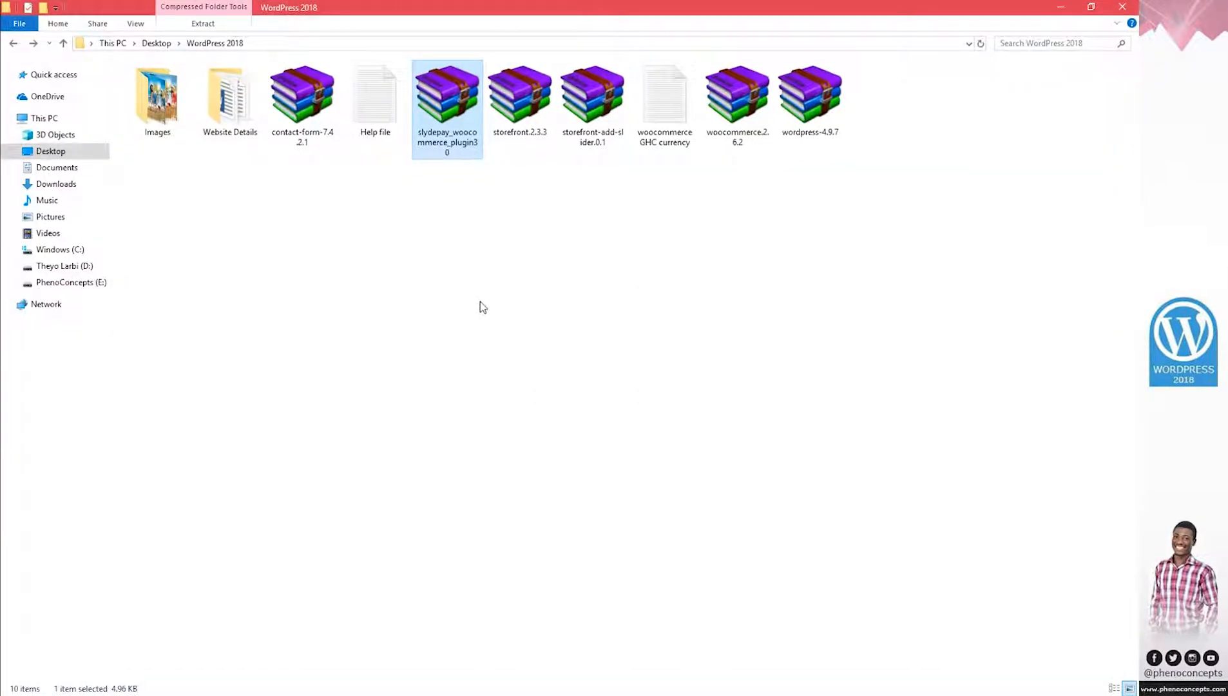
Open the Lyrics Sphere folder on PhenoConcepts (E:) and drag the Lyrics Sphere PNG into the uploader
left_click(480, 302)
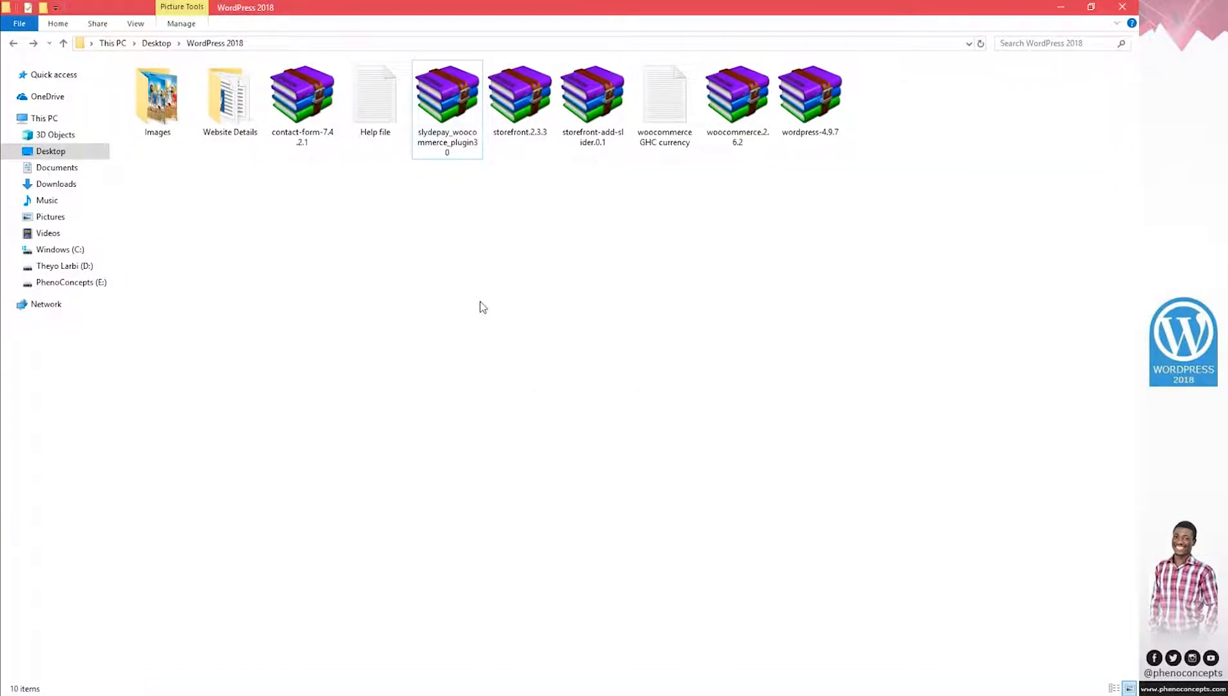
left_click(97, 283)
left_click(164, 98)
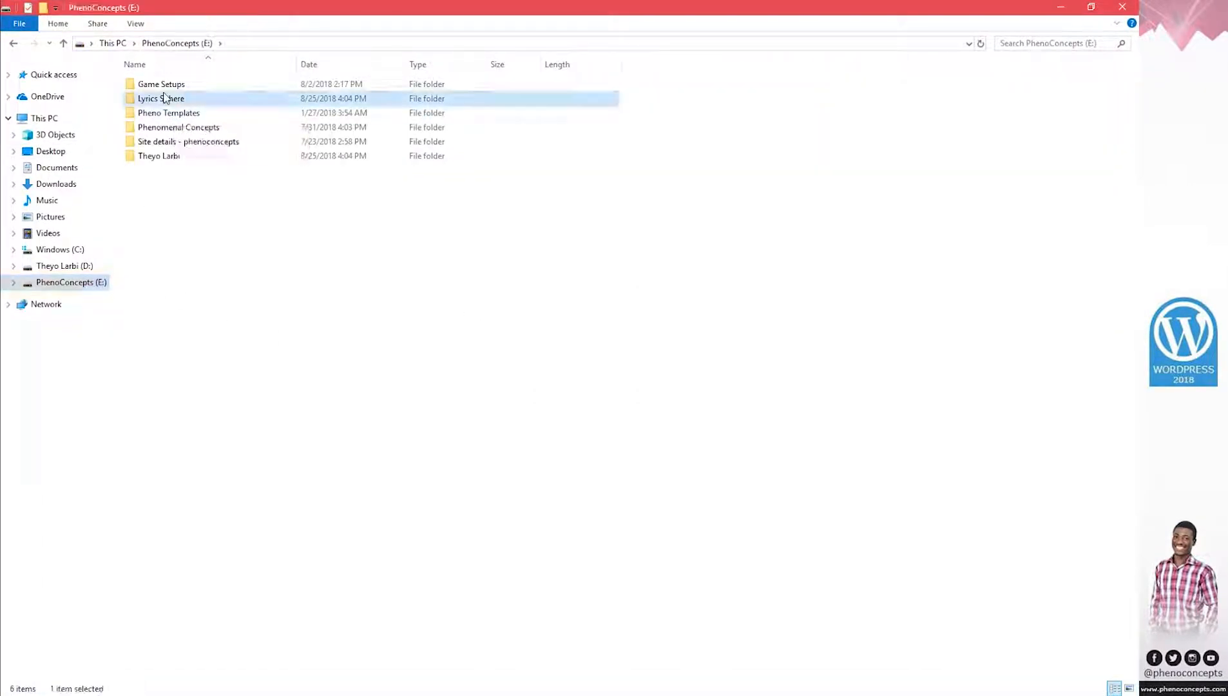
double_click(165, 98)
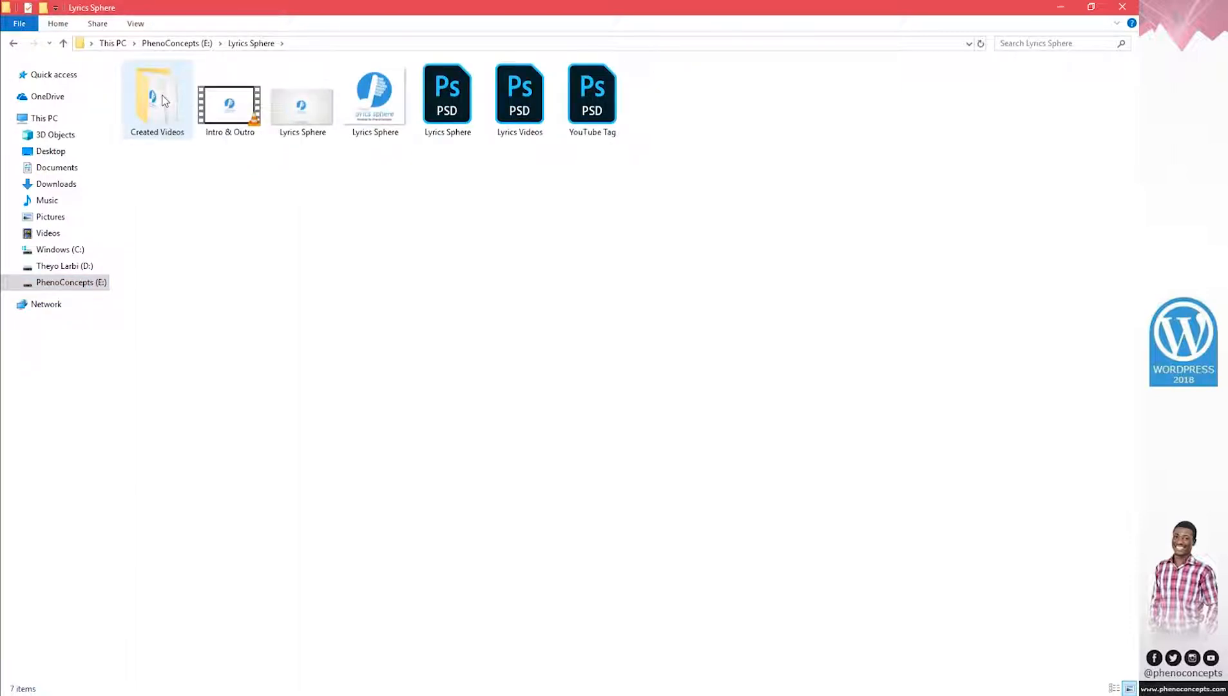
left_click_drag(368, 103, 345, 380)
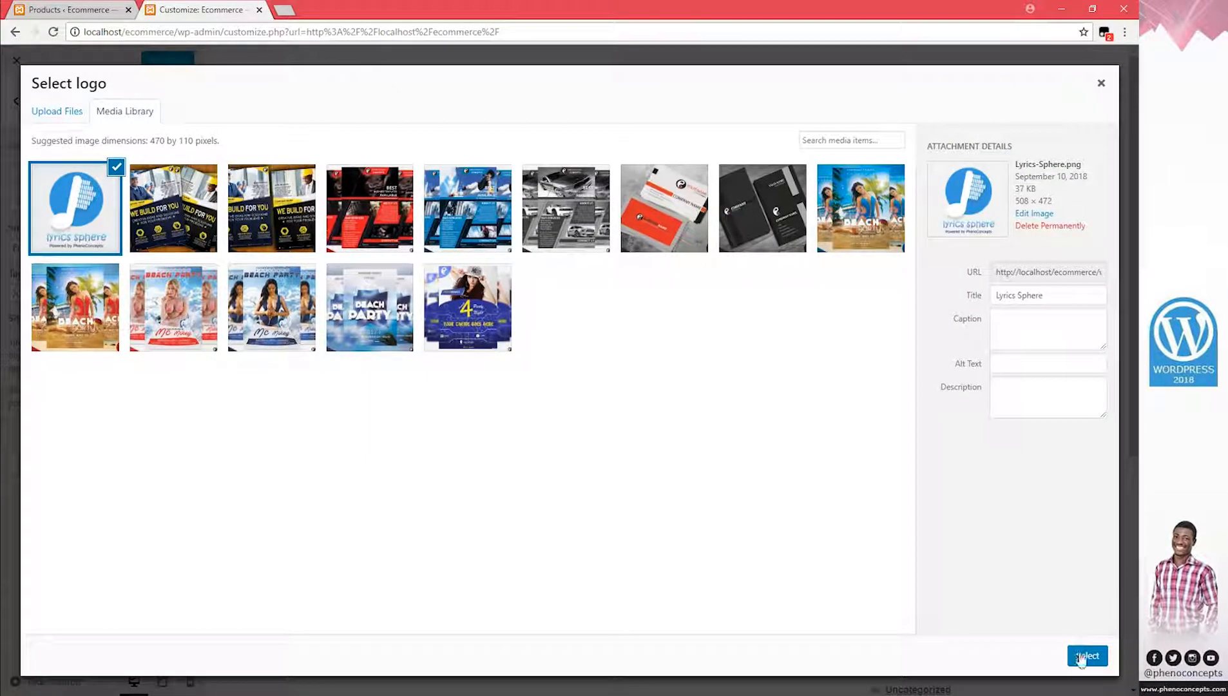
Choose the Lyrics Sphere image as logo and crop it to the 'lyrics sphere' wordmark
left_click(1086, 656)
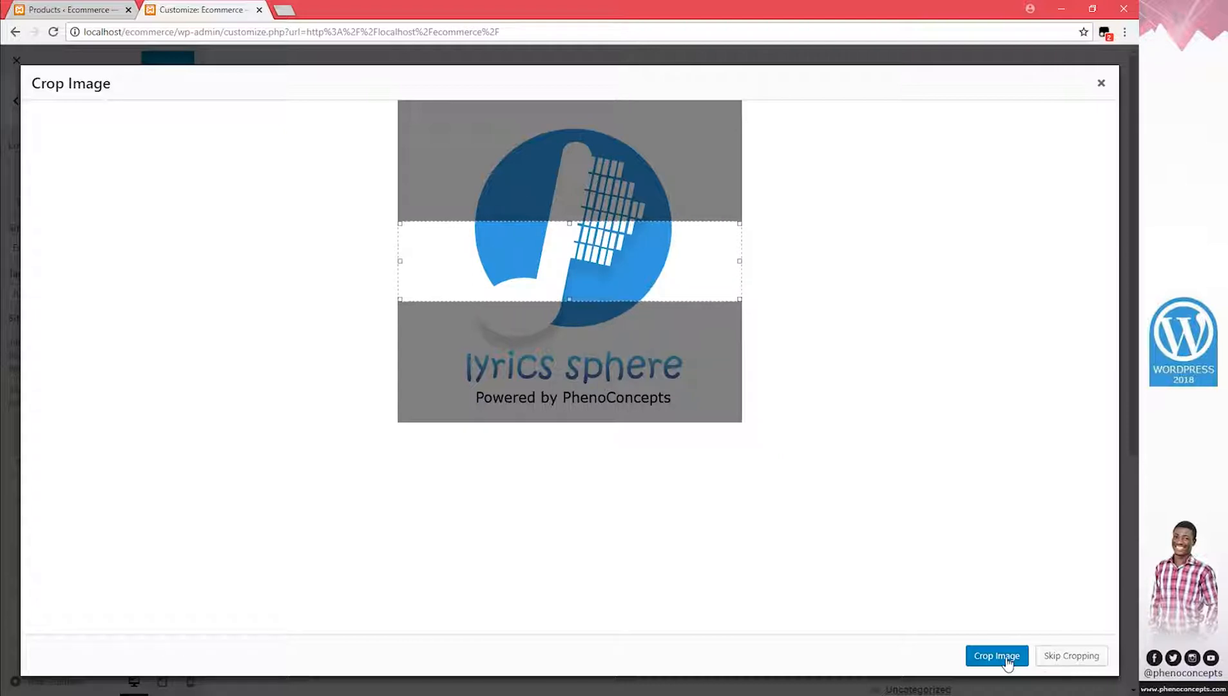
left_click_drag(603, 273, 603, 386)
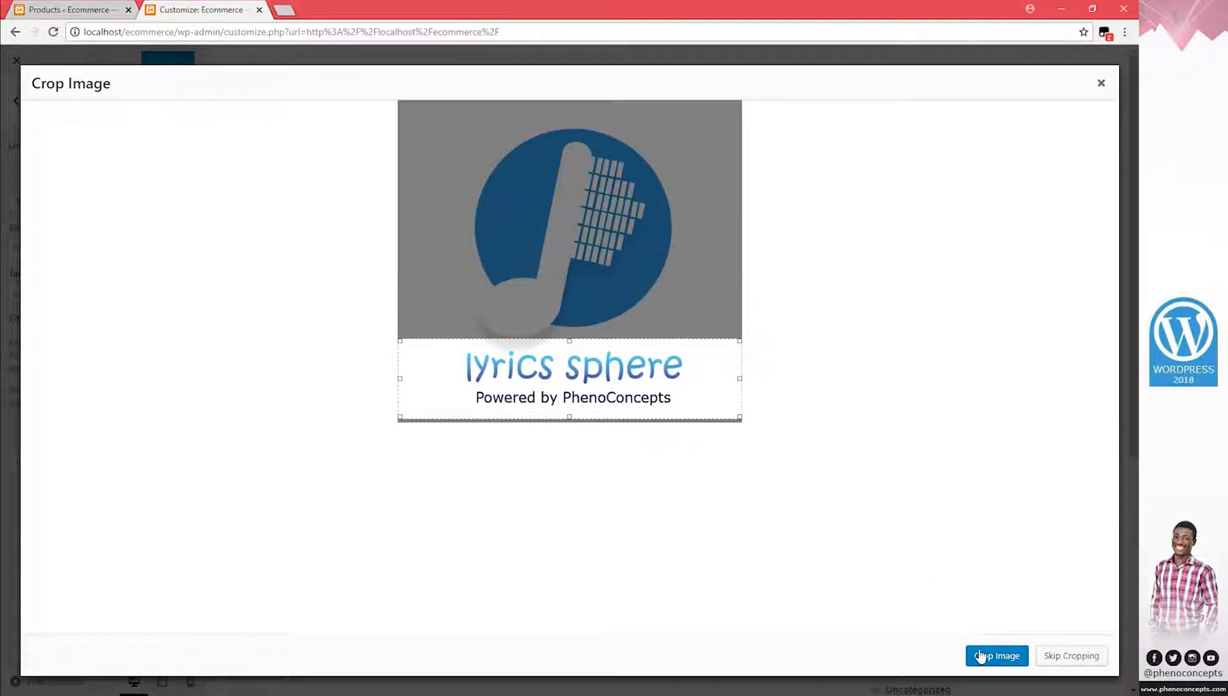
left_click(980, 656)
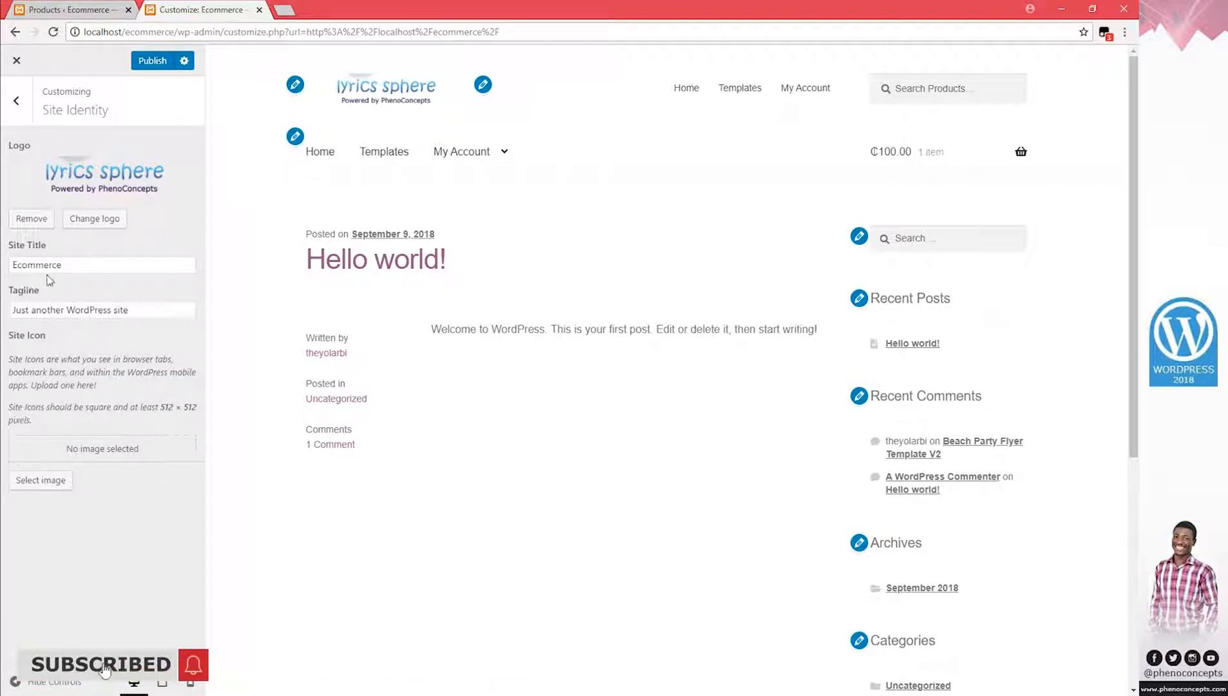
Delete the tagline and set the full, uncropped Lyrics Sphere image as the site icon
left_click_drag(162, 310, 4, 319)
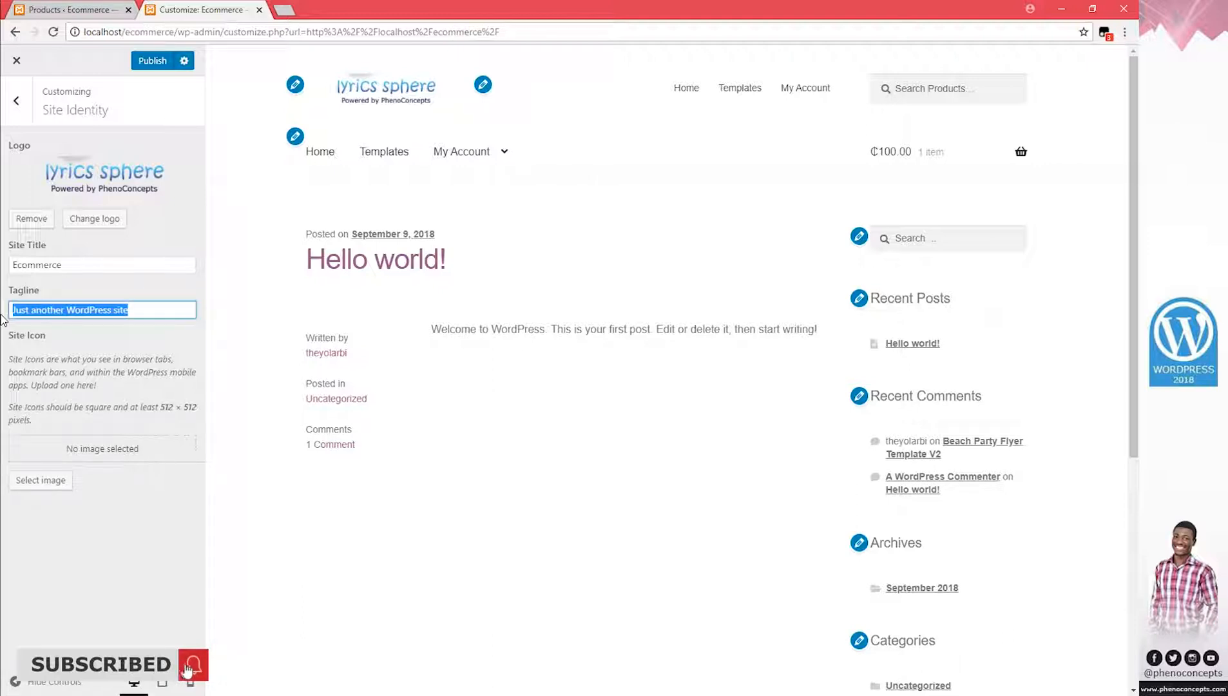
key("BackSpace")
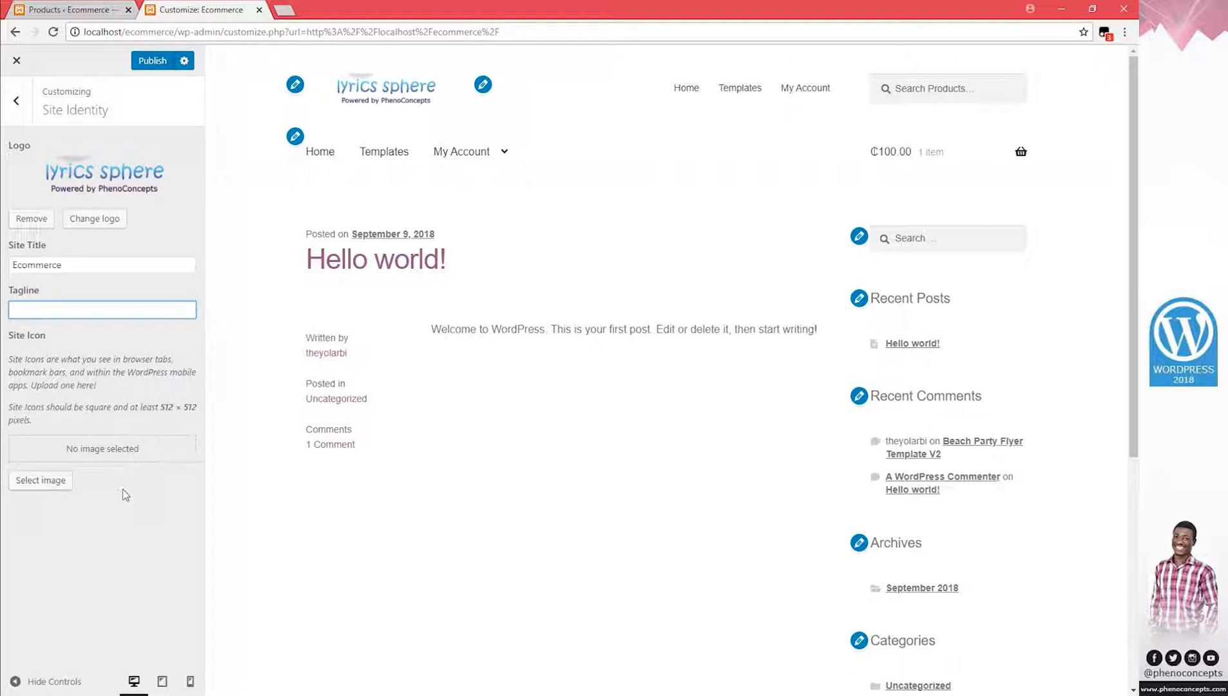
left_click(35, 485)
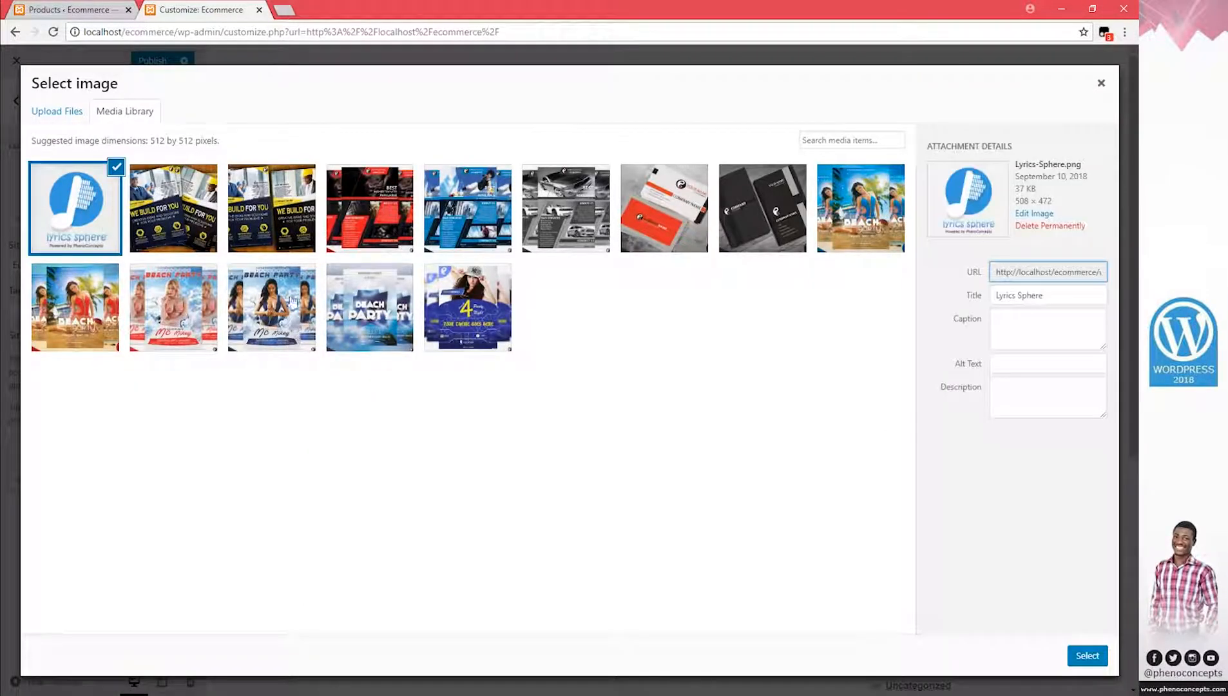
left_click(1087, 656)
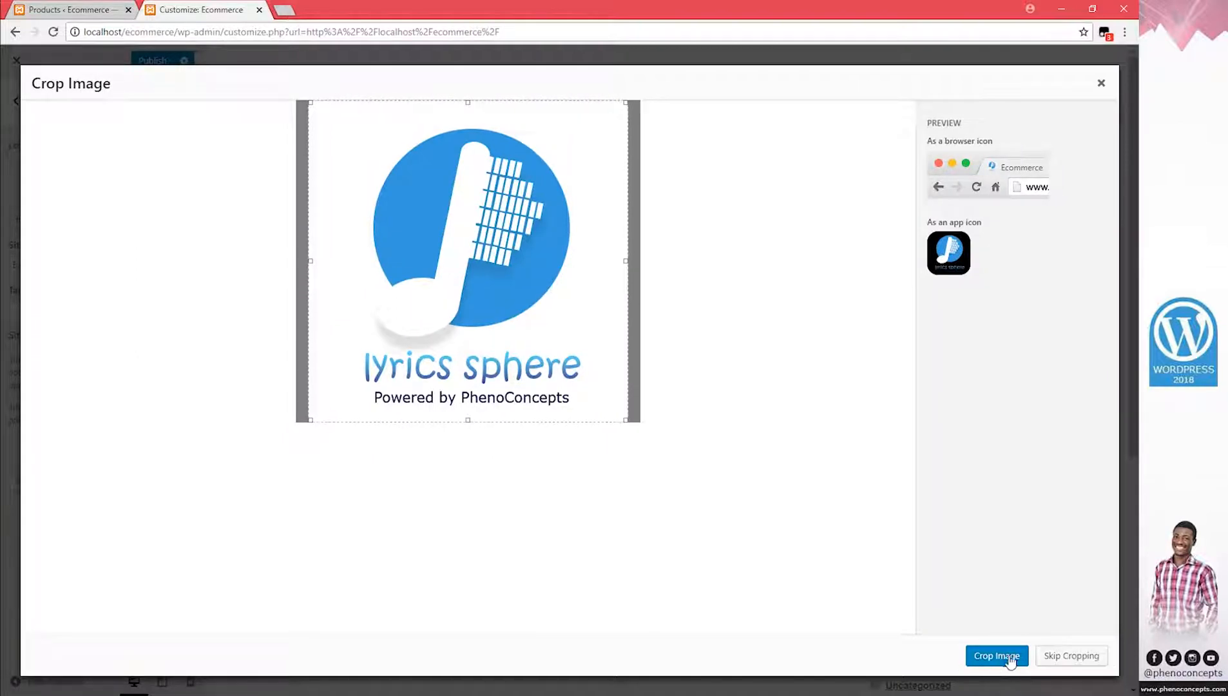
left_click(1064, 658)
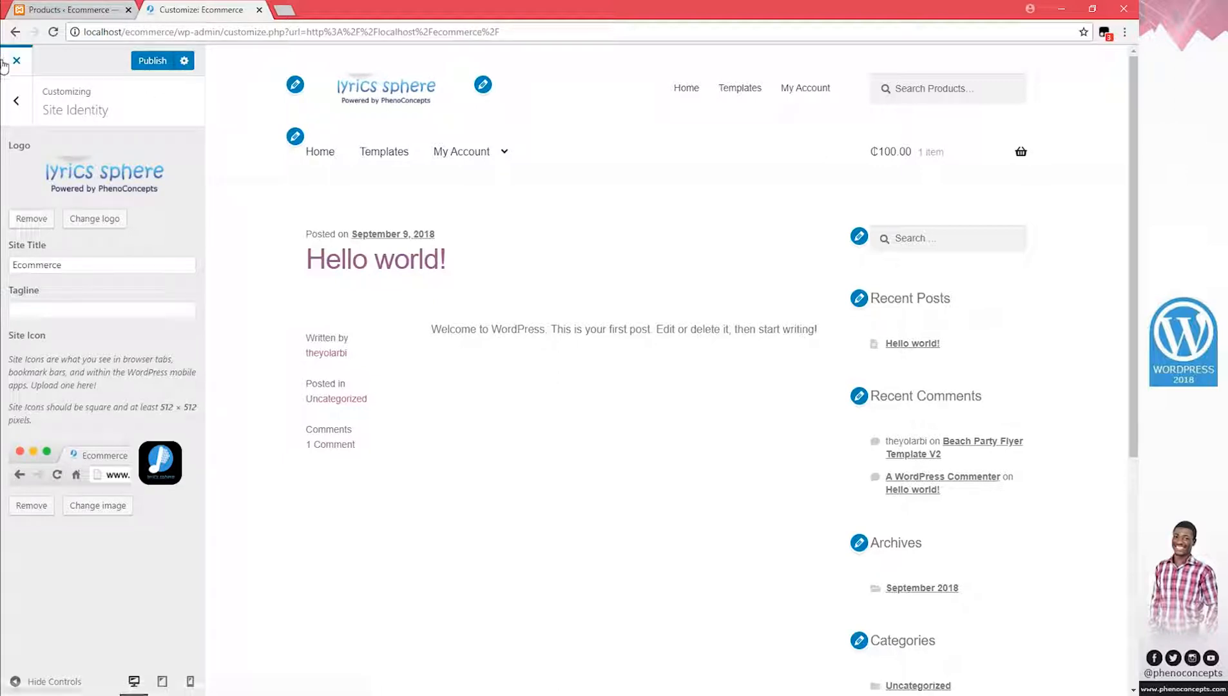
left_click(16, 101)
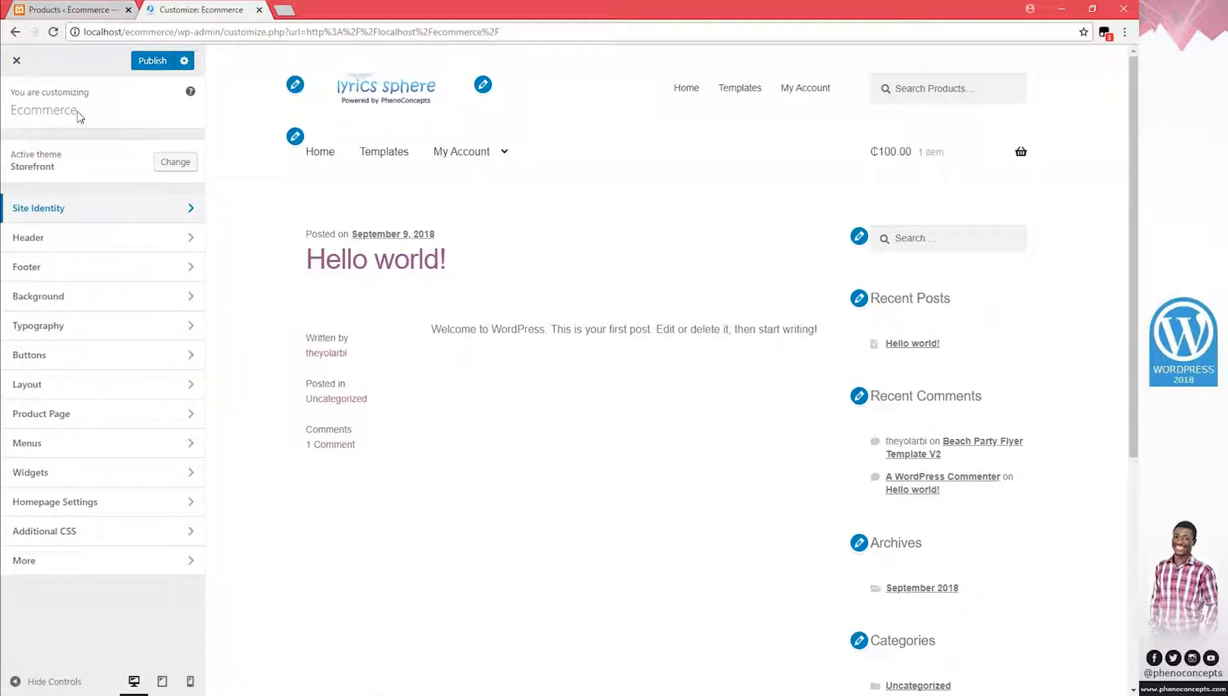
Browse the Background, Buttons, Layout and Product Page sections, keeping the sidebar on the right
left_click(78, 301)
left_click(26, 109)
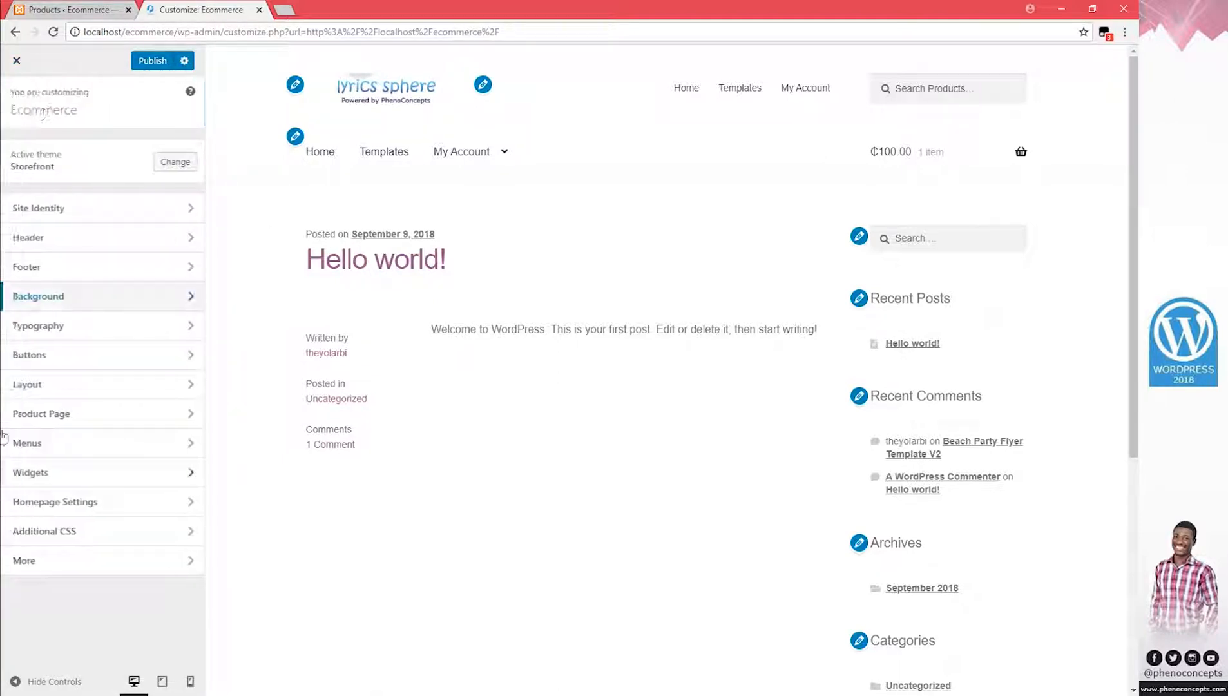
left_click(74, 358)
key("Escape")
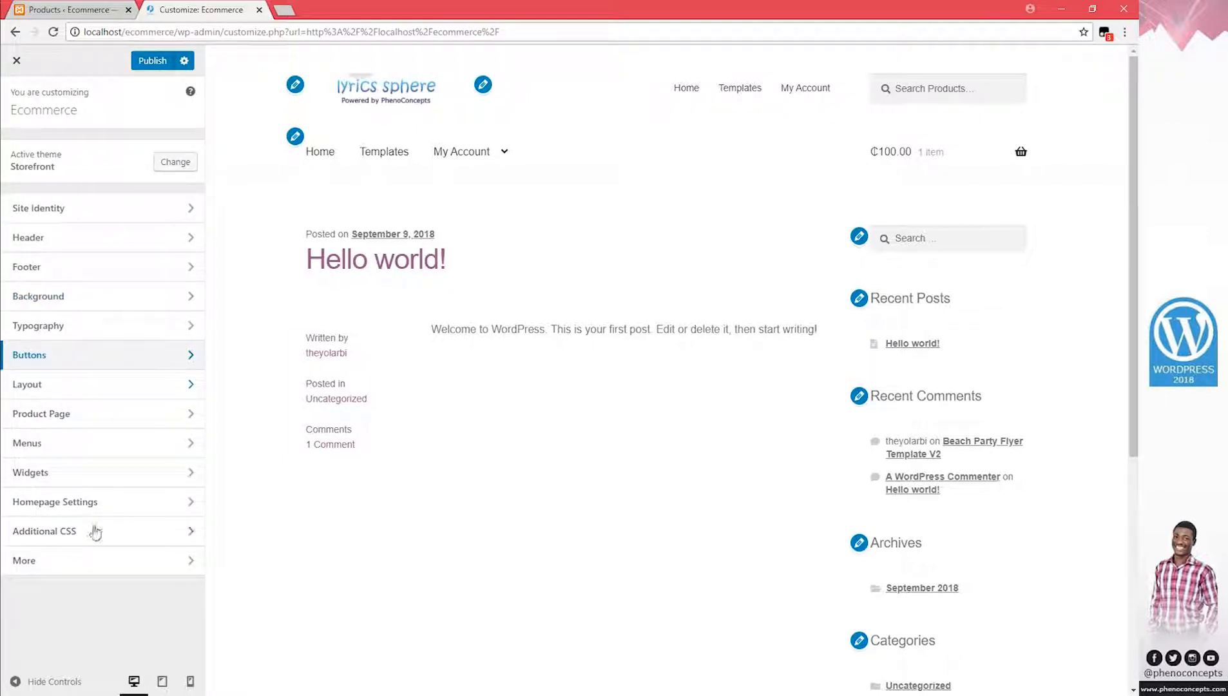
left_click(81, 384)
left_click(126, 195)
left_click(61, 195)
left_click(21, 101)
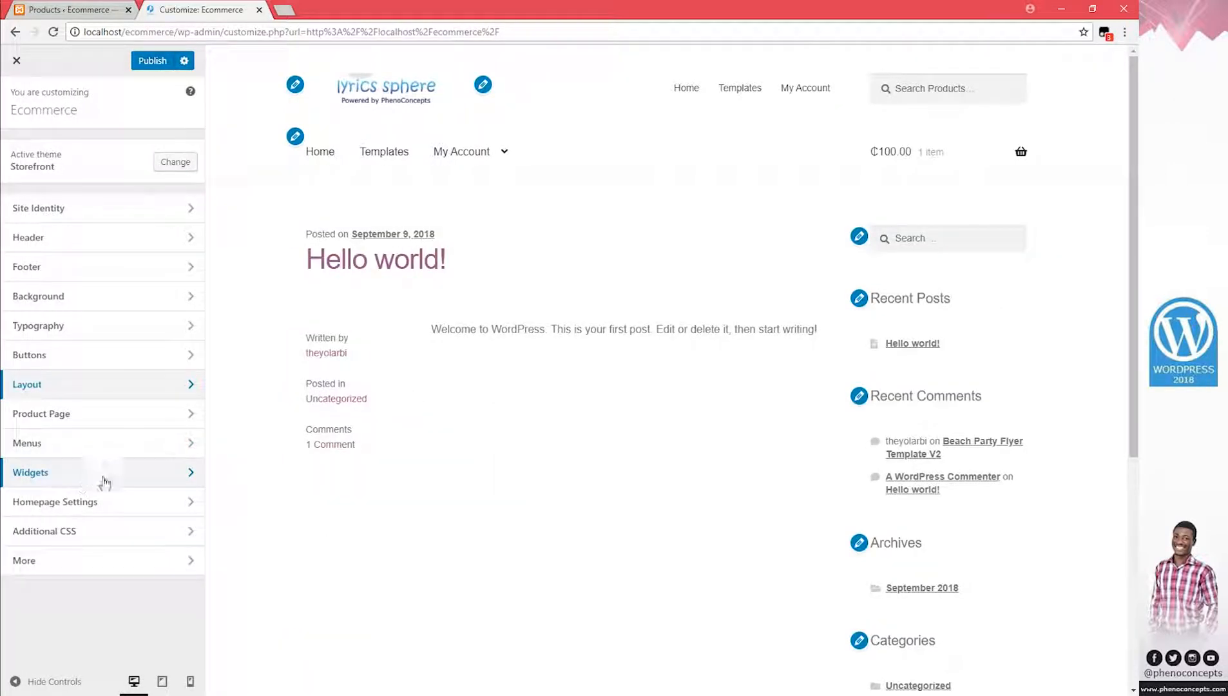
left_click(70, 413)
key("Escape")
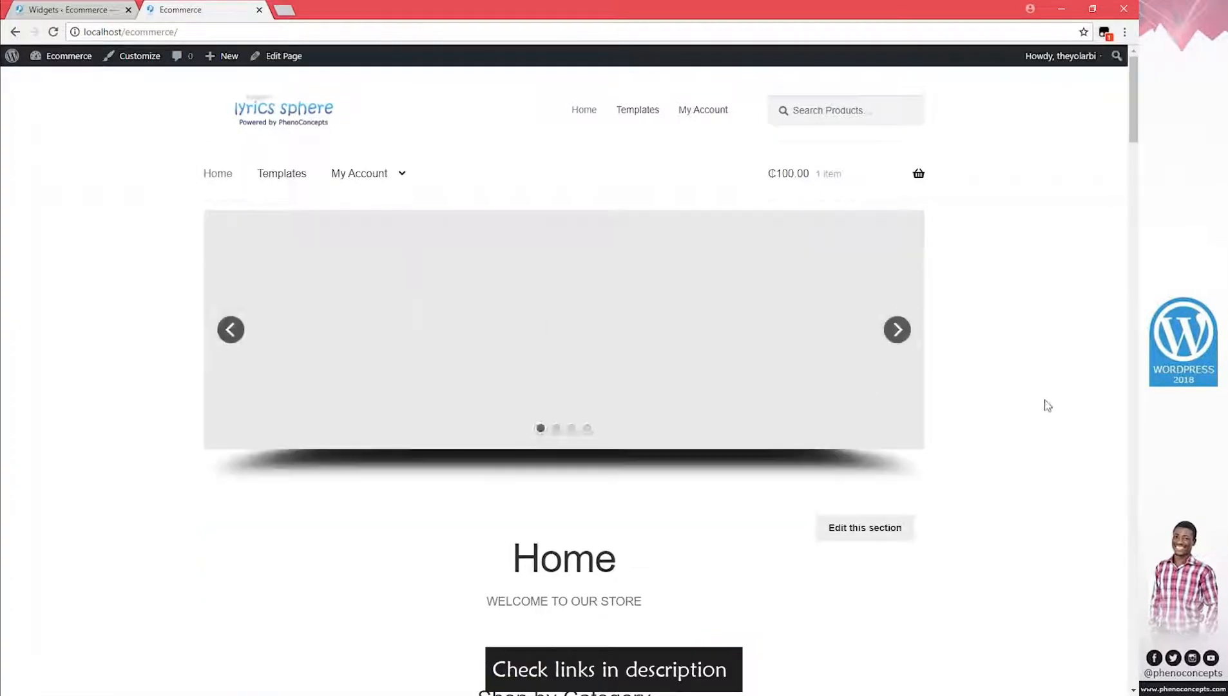
On the live homepage, advance the banner slider to the third slide and scroll down
left_click(898, 330)
left_click(900, 330)
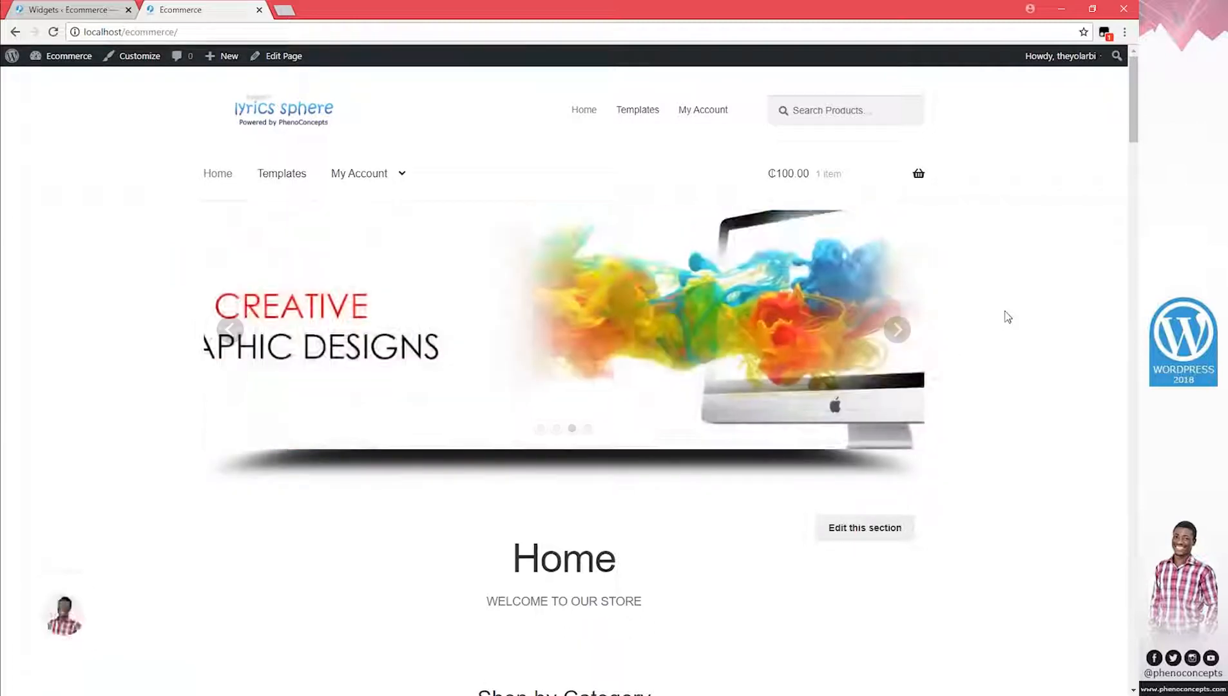
scroll(418, 241, "down", 1)
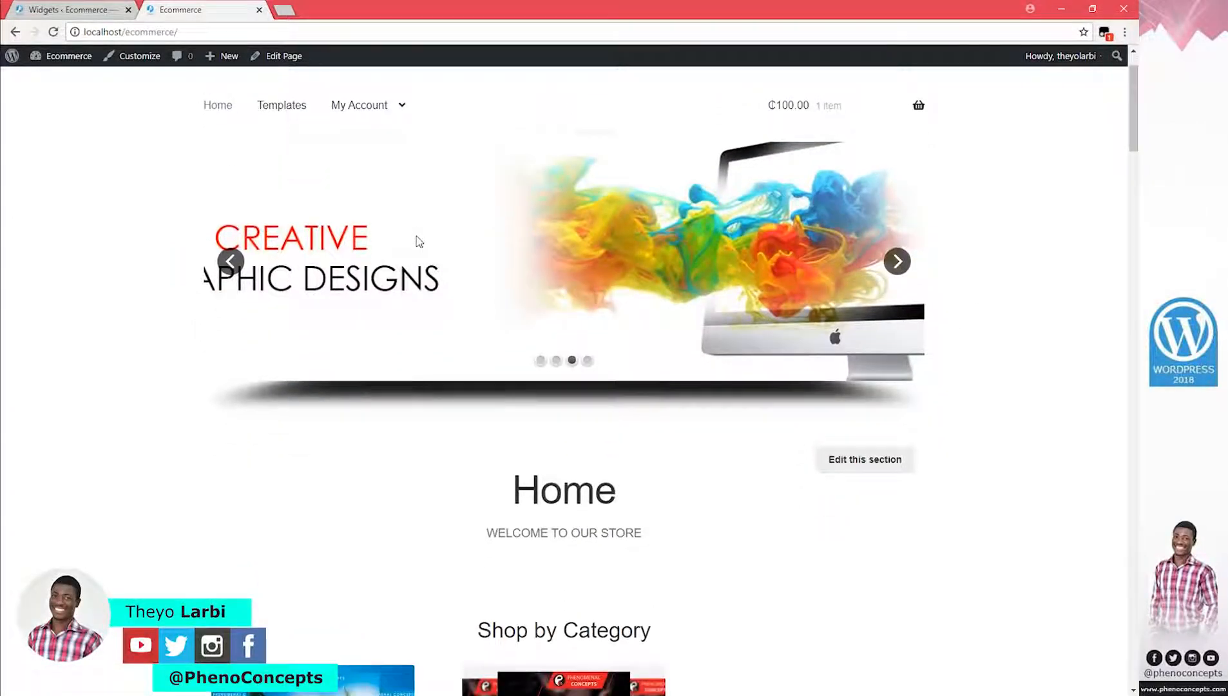
scroll(746, 365, "down", 1)
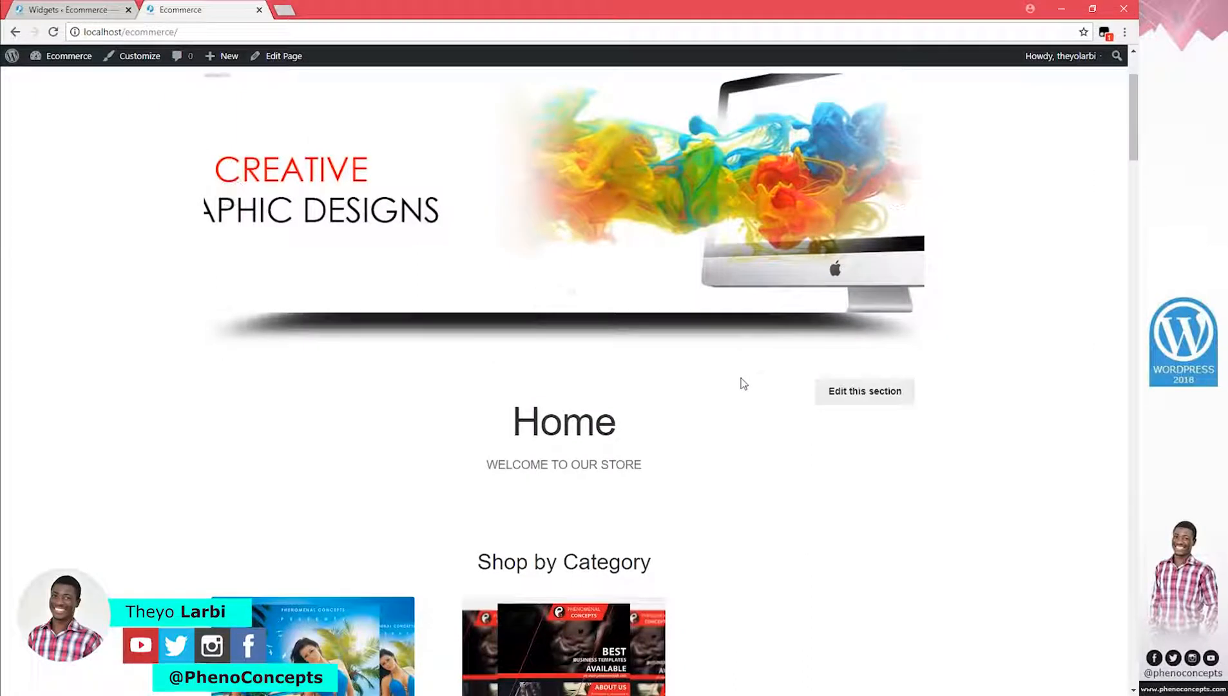